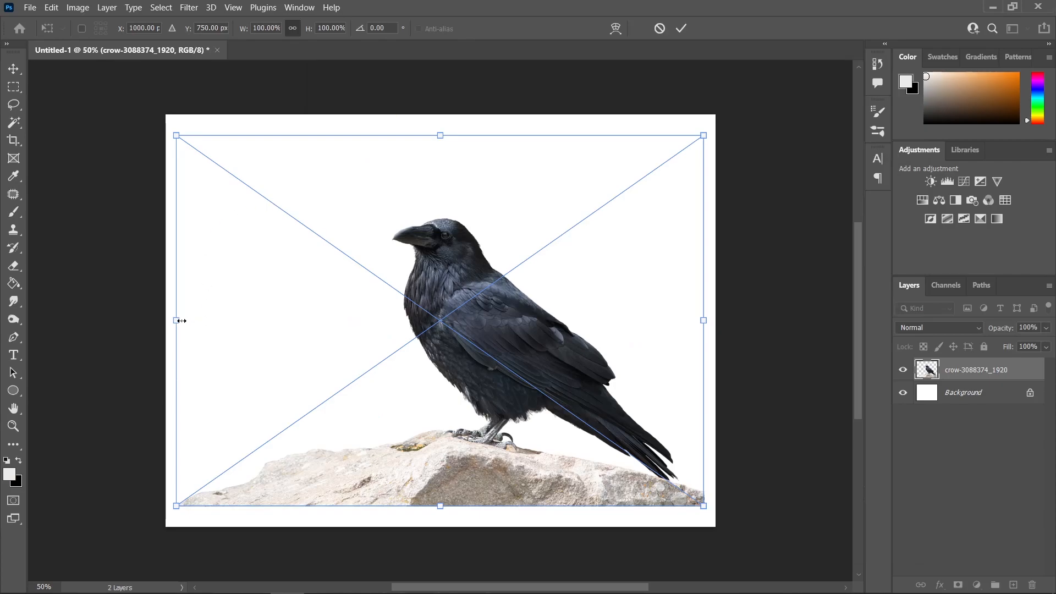
# Step: Scale the placed crow image to 104.17% to span the canvas width and move it down to the canvas's lower edge
pyautogui.moveTo(704, 322); pyautogui.dragTo(714, 321)
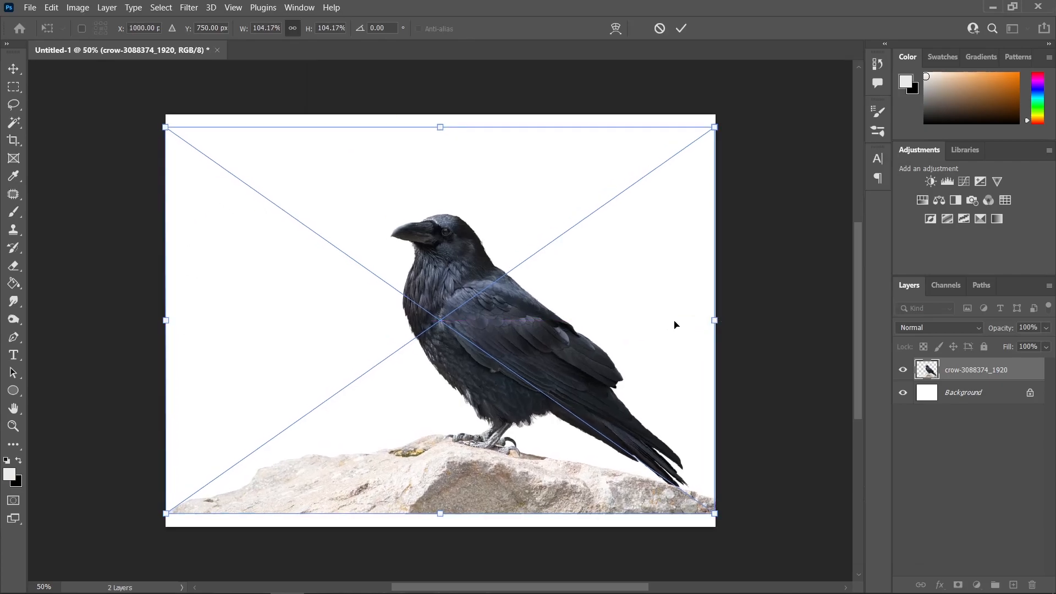
pyautogui.moveTo(487, 333); pyautogui.dragTo(488, 346)
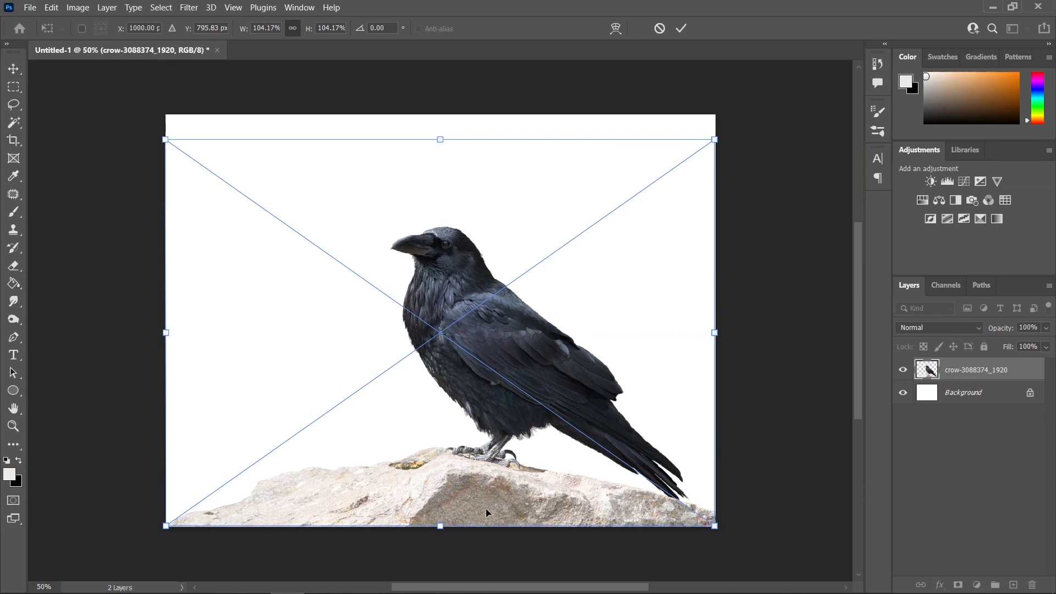
pyautogui.click(14, 69)
pyautogui.scroll(1, 466, 489)
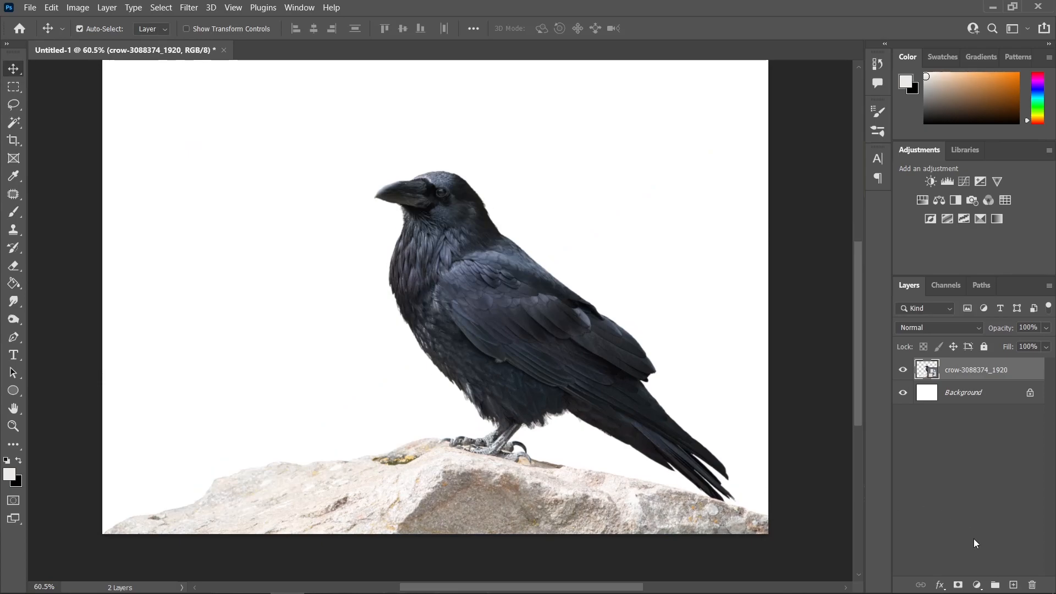
# Step: Add a layer mask to the crow layer and set up a black Hard Round brush with 100% flow
pyautogui.click(959, 585)
pyautogui.click(14, 213)
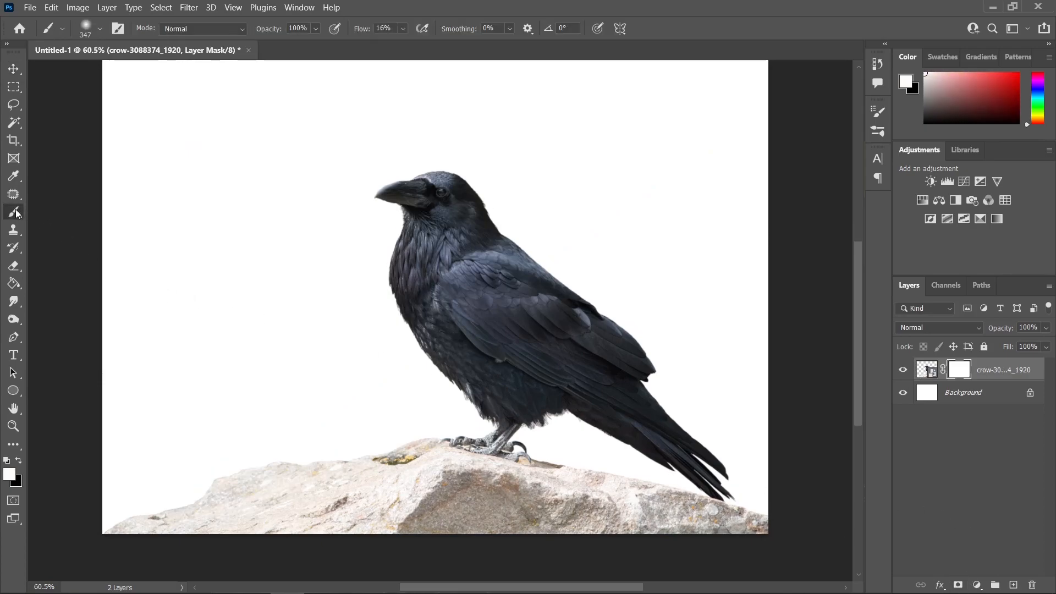
pyautogui.click(20, 463)
pyautogui.click(99, 31)
pyautogui.click(106, 244)
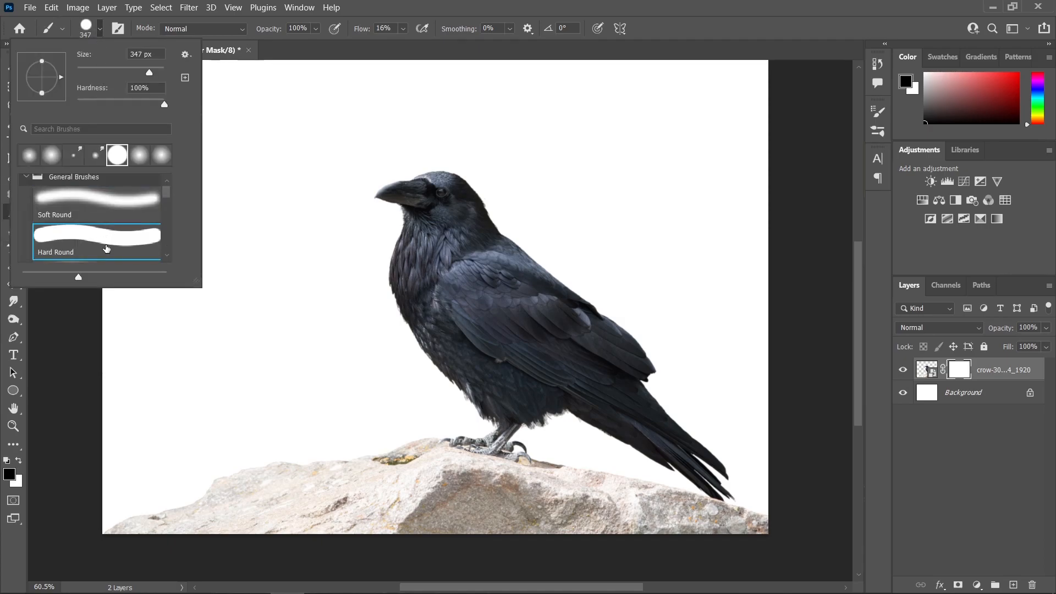
pyautogui.click(403, 30)
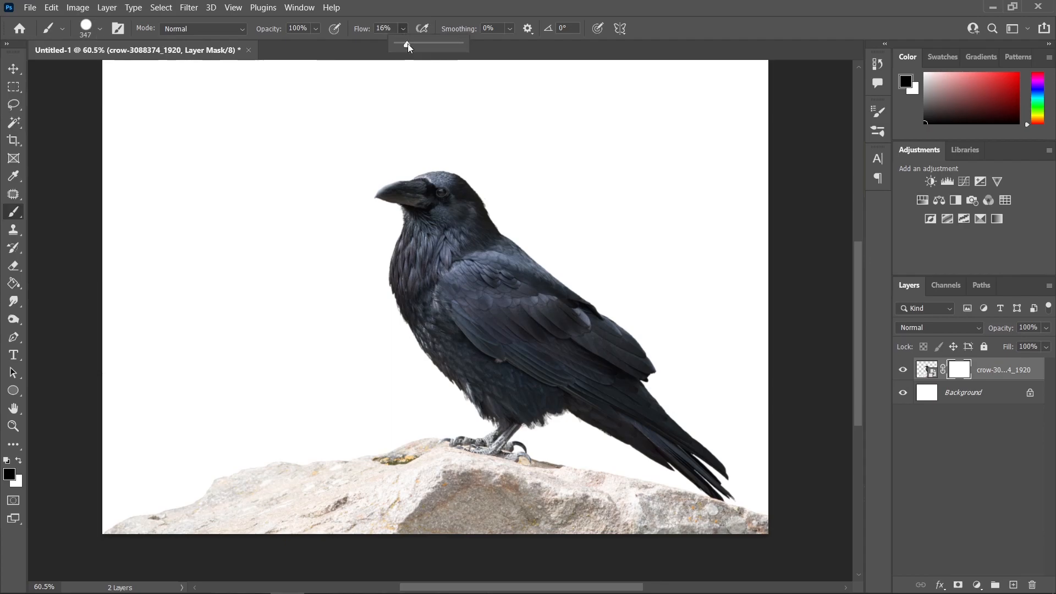
# Step: Paint black on the mask to hide the crow's feet and legs along the rock's upper edge
pyautogui.scroll(-1, 547, 248)
pyautogui.moveTo(542, 315); pyautogui.dragTo(458, 324)
pyautogui.scroll(5, 365, 371)
pyautogui.scroll(4, 365, 371)
pyautogui.moveTo(365, 371); pyautogui.dragTo(335, 373)
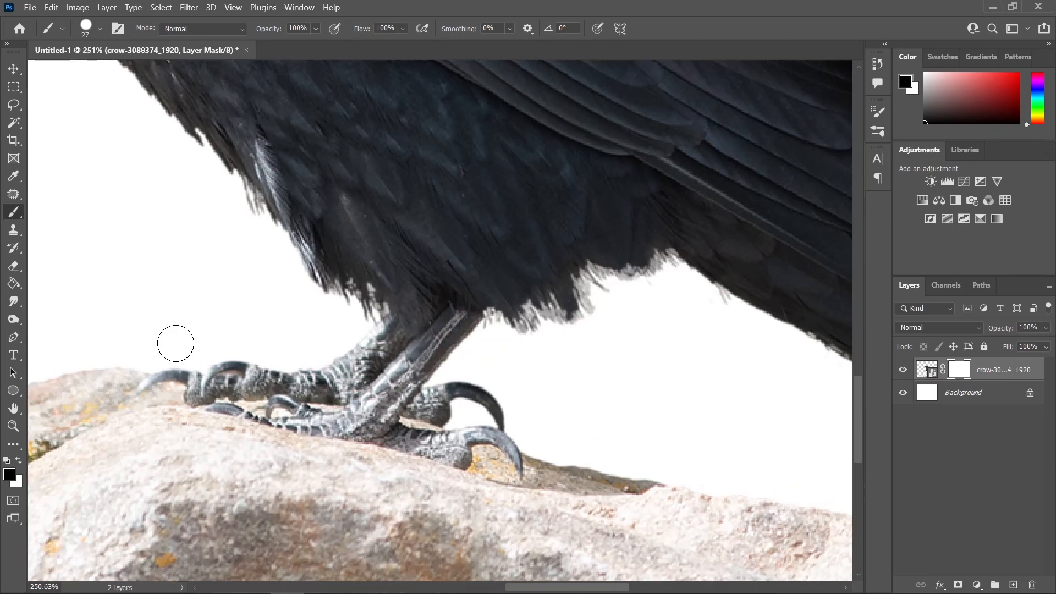
pyautogui.moveTo(193, 365); pyautogui.dragTo(511, 427)
pyautogui.moveTo(663, 391); pyautogui.dragTo(17, 263)
pyautogui.moveTo(531, 439); pyautogui.dragTo(705, 489)
# Step: Mask out the rest of the crow's body, tail and head so only the rock remains
pyautogui.scroll(-5, 620, 473)
pyautogui.moveTo(379, 384); pyautogui.dragTo(477, 350)
pyautogui.scroll(-4, 490, 353)
pyautogui.moveTo(503, 317); pyautogui.dragTo(534, 303)
pyautogui.moveTo(154, 218)
pyautogui.mouseDown()
pyautogui.moveTo(365, 292)
pyautogui.moveTo(626, 350)
pyautogui.moveTo(352, 193)
pyautogui.moveTo(389, 237)
pyautogui.mouseUp()
pyautogui.scroll(-4, 349, 196)
pyautogui.scroll(-3, 355, 202)
pyautogui.moveTo(297, 127); pyautogui.dragTo(427, 276)
# Step: Rasterize the masked crow layer
pyautogui.press('v')
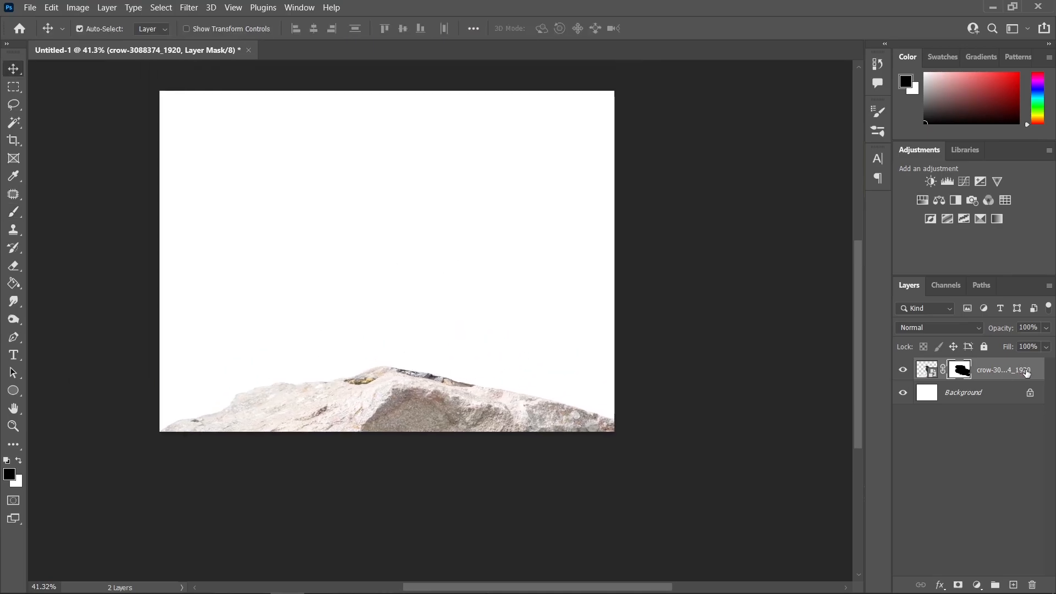
pyautogui.rightClick(1026, 372)
pyautogui.click(887, 288)
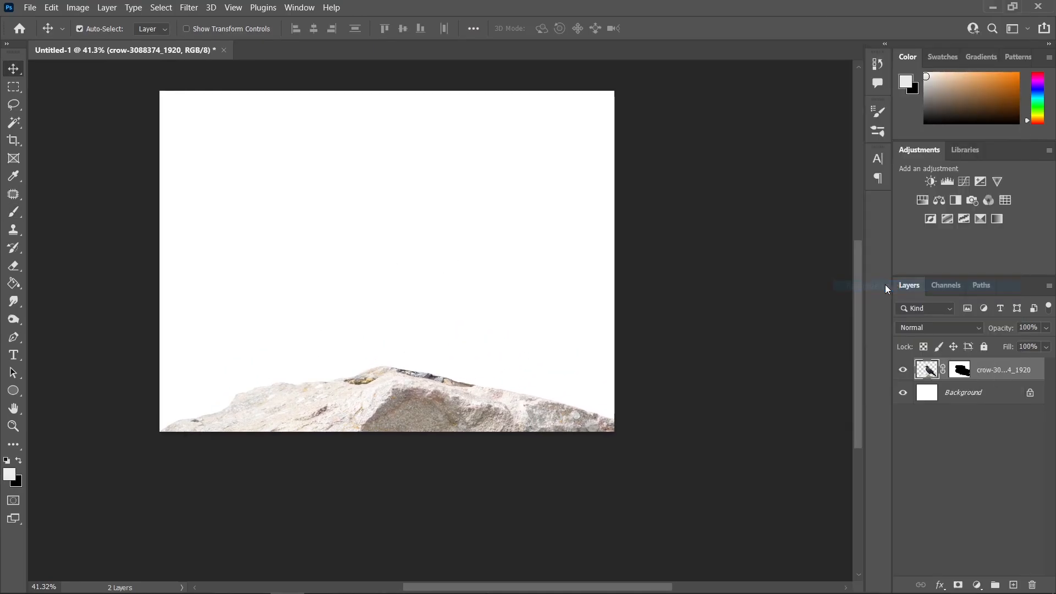
# Step: Cover the dark yellow patch on the rock with nearby rock texture using the Clone Stamp Tool
pyautogui.press('s')
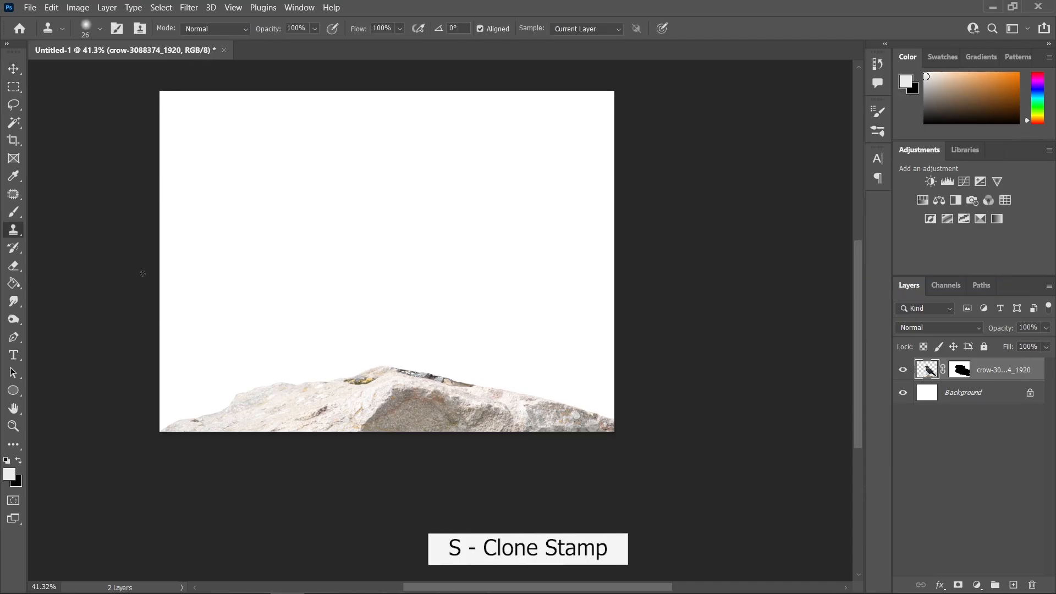
pyautogui.rightClick(14, 229)
pyautogui.click(72, 230)
pyautogui.scroll(-3, 371, 429)
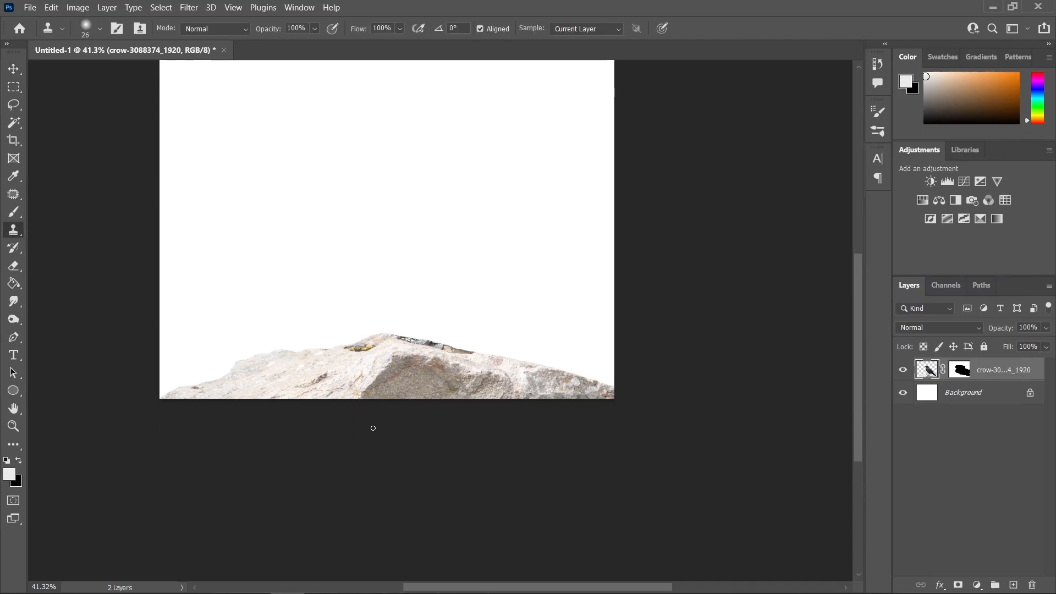
pyautogui.scroll(14, 426, 346)
pyautogui.moveTo(285, 376); pyautogui.dragTo(328, 376)
pyautogui.moveTo(265, 400); pyautogui.dragTo(234, 406)
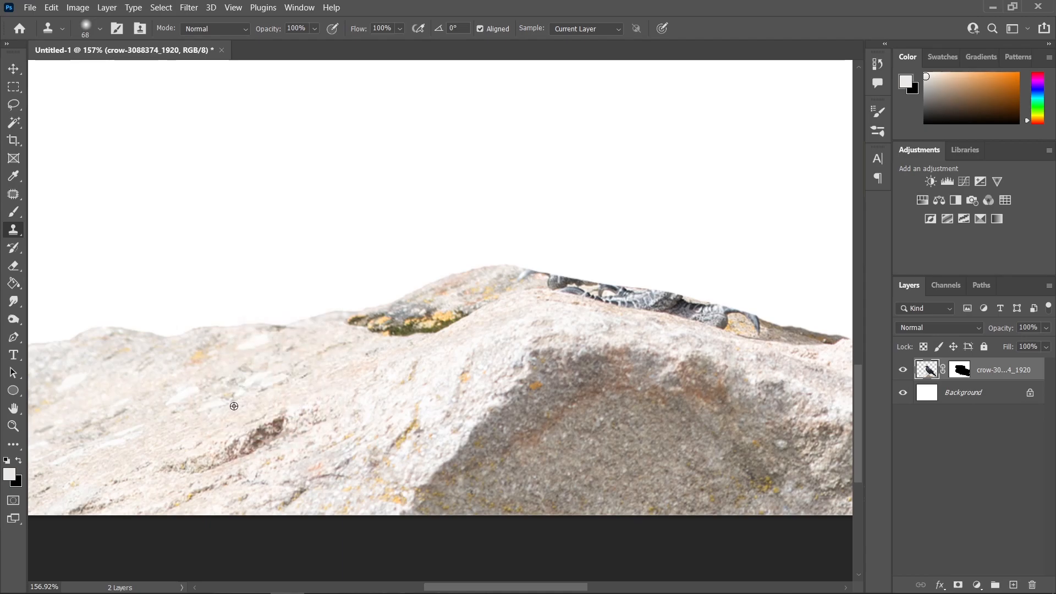
pyautogui.keyDown('alt'); pyautogui.click(243, 395); pyautogui.keyUp('alt')
pyautogui.moveTo(382, 353)
pyautogui.mouseDown()
pyautogui.moveTo(462, 323)
pyautogui.moveTo(365, 337)
pyautogui.mouseUp()
# Step: Clone rock texture over the leftover crow claws along the top ridge of the rock
pyautogui.moveTo(618, 304); pyautogui.dragTo(478, 343)
pyautogui.moveTo(484, 343); pyautogui.dragTo(428, 366)
pyautogui.keyDown('alt'); pyautogui.click(427, 366); pyautogui.keyUp('alt')
pyautogui.moveTo(406, 330)
pyautogui.mouseDown()
pyautogui.moveTo(585, 365)
pyautogui.moveTo(489, 344)
pyautogui.moveTo(526, 338)
pyautogui.mouseUp()
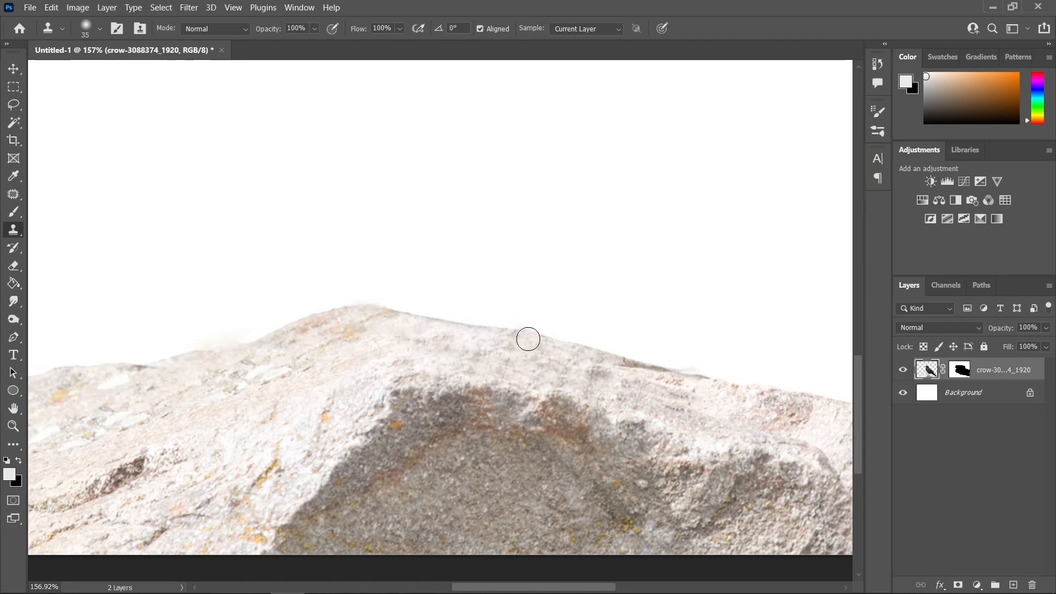
pyautogui.scroll(-6, 527, 337)
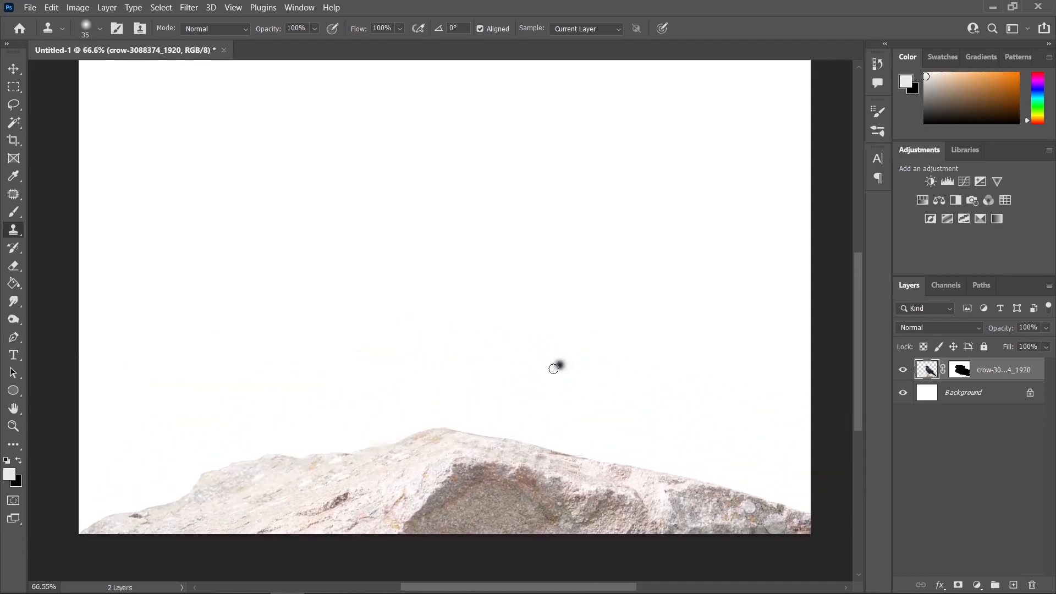
# Step: Convert the rock layer to a smart object
pyautogui.press('v')
pyautogui.rightClick(1013, 372)
pyautogui.click(913, 206)
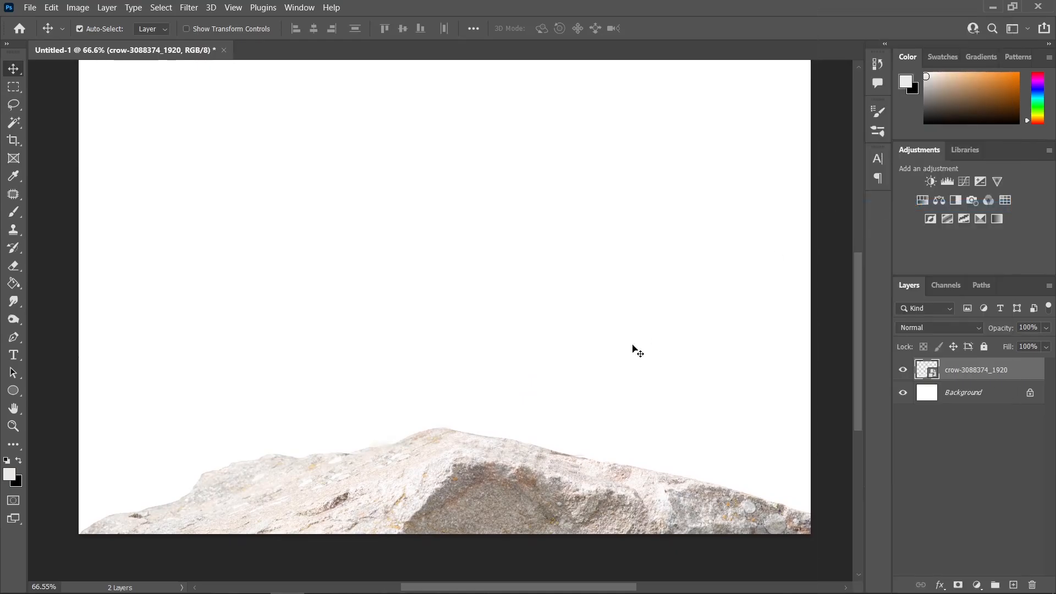
pyautogui.scroll(-1, 632, 363)
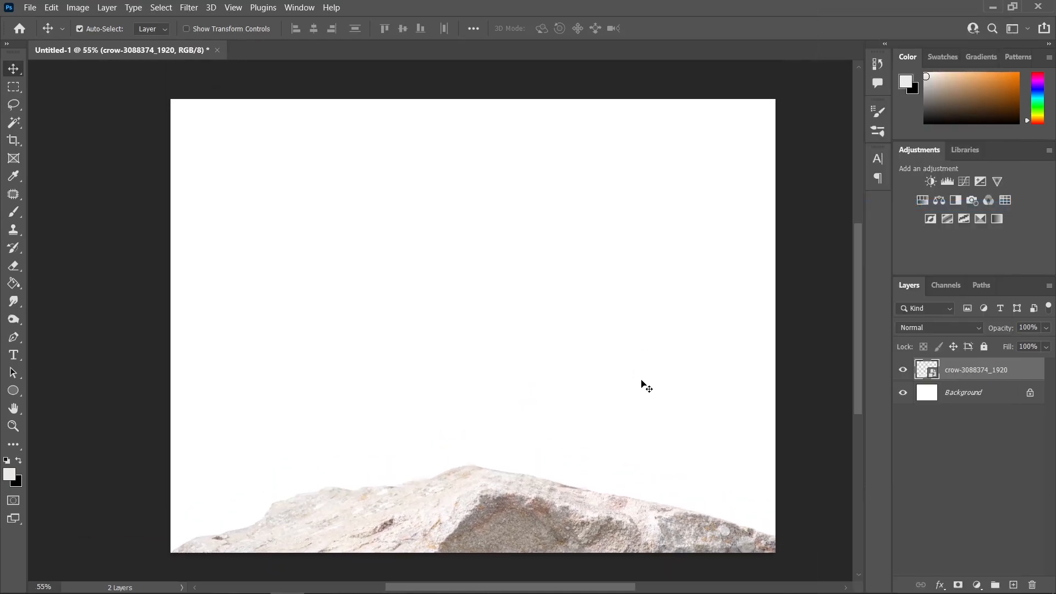
# Step: Place fox-1122021.jpg from the Stock Images folder, enlarge it to fill most of the canvas and position it over the rock
pyautogui.click(148, 582)
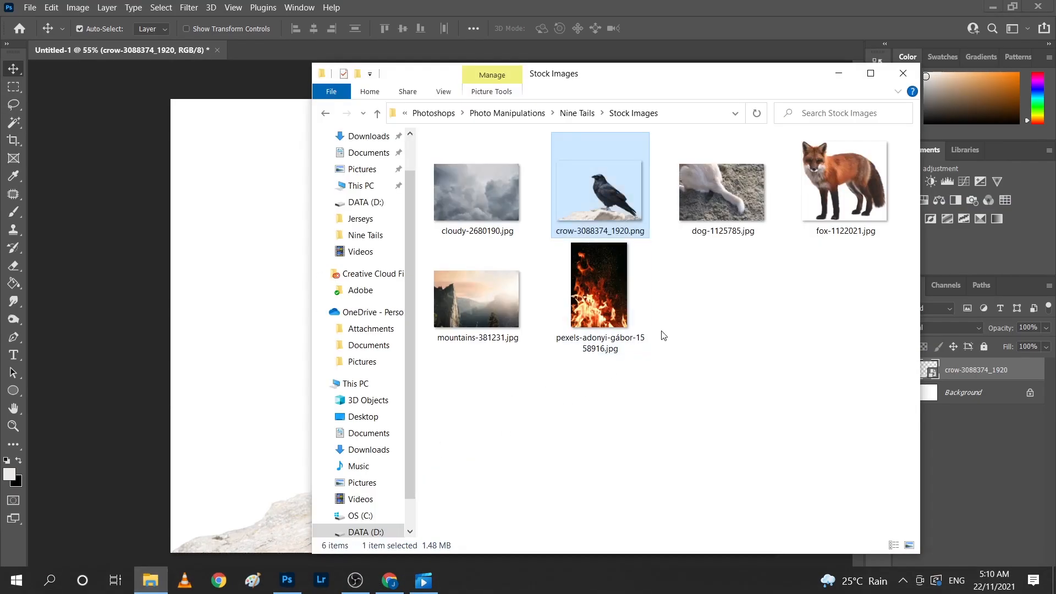
pyautogui.moveTo(847, 213); pyautogui.dragTo(231, 310)
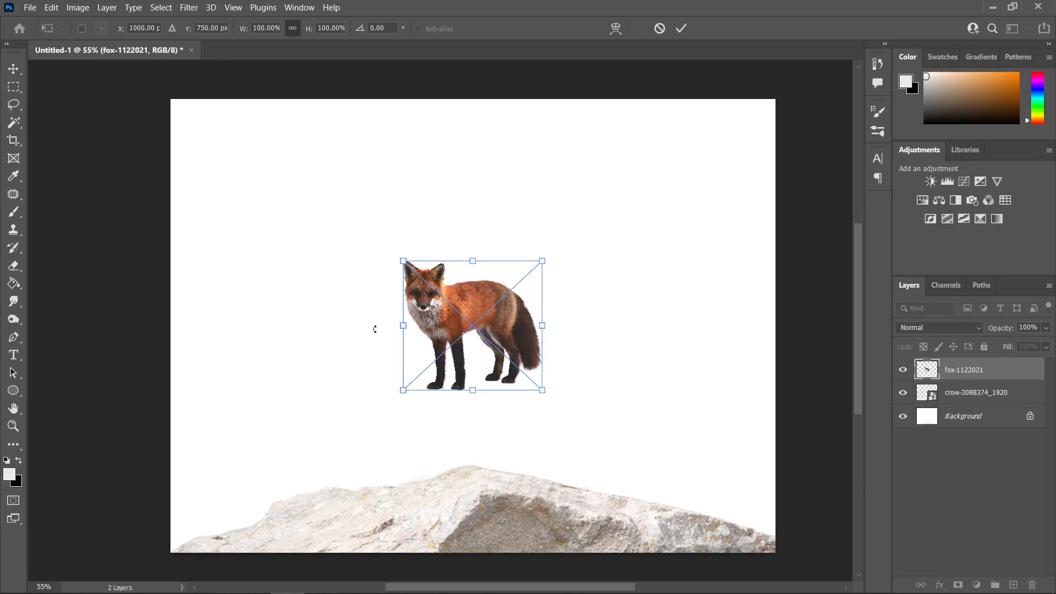
pyautogui.moveTo(551, 327); pyautogui.dragTo(719, 326)
pyautogui.moveTo(391, 326); pyautogui.dragTo(335, 326)
pyautogui.moveTo(403, 221); pyautogui.dragTo(374, 256)
pyautogui.click(13, 70)
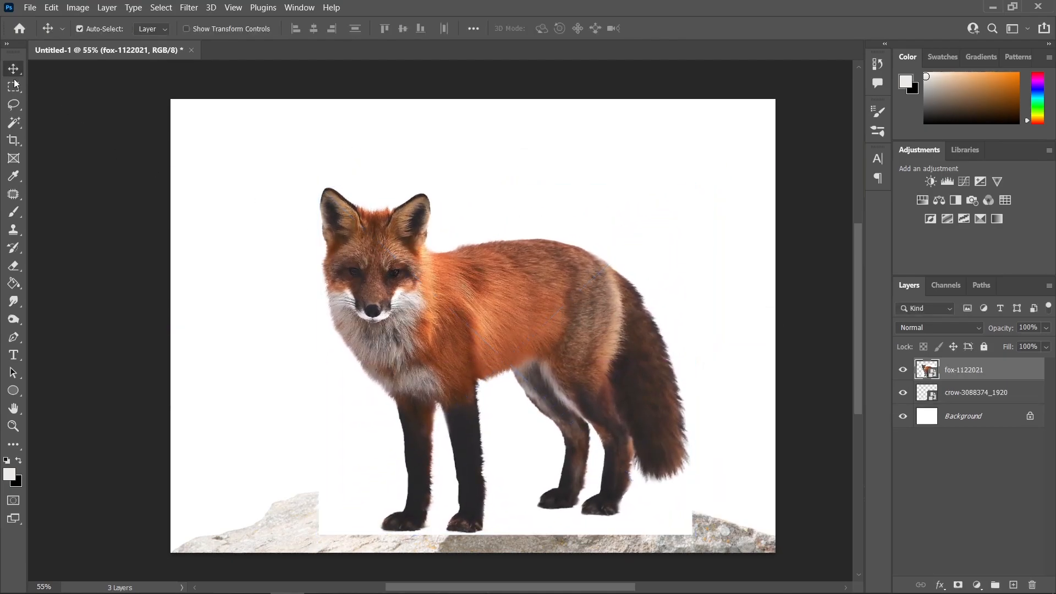
pyautogui.moveTo(462, 306); pyautogui.dragTo(448, 306)
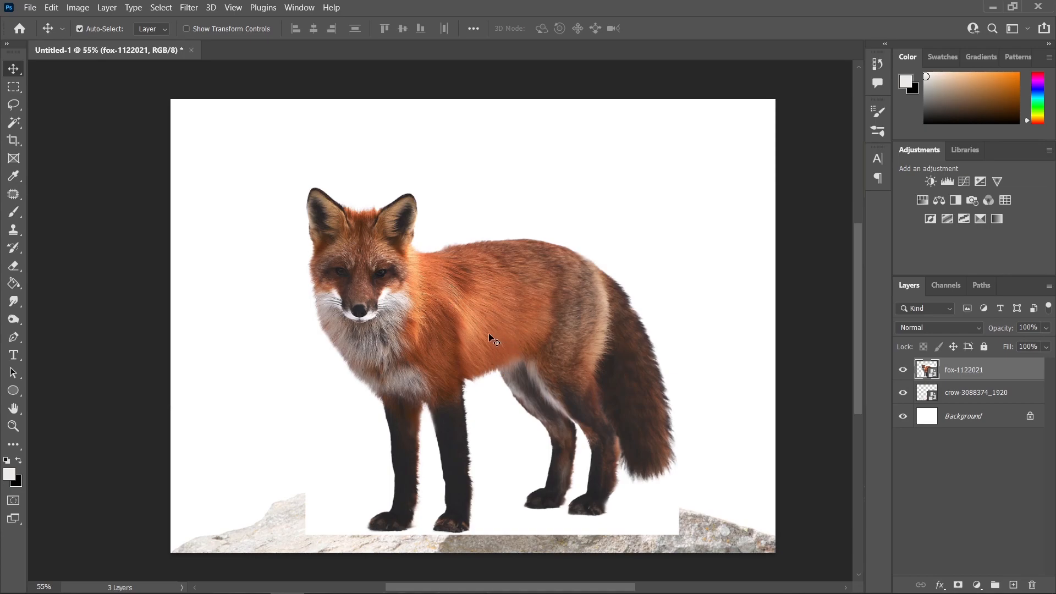
# Step: Select the fox automatically with Select Subject
pyautogui.click(159, 8)
pyautogui.click(193, 160)
pyautogui.scroll(-1, 533, 345)
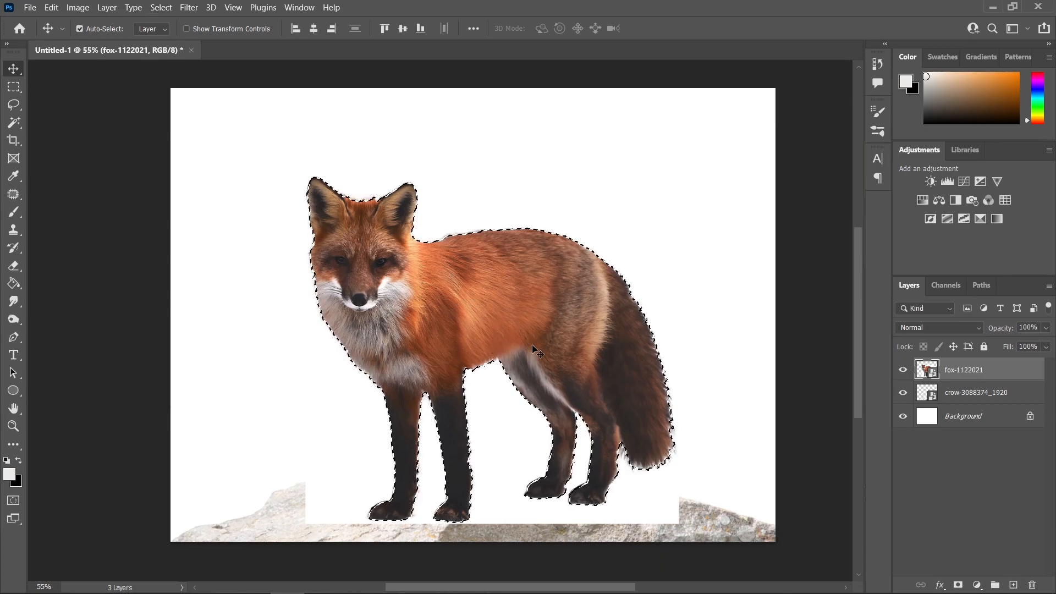
# Step: Open the fox selection in Select and Mask, using the Overlay view and the Refine Edge Brush Tool
pyautogui.click(161, 7)
pyautogui.click(207, 191)
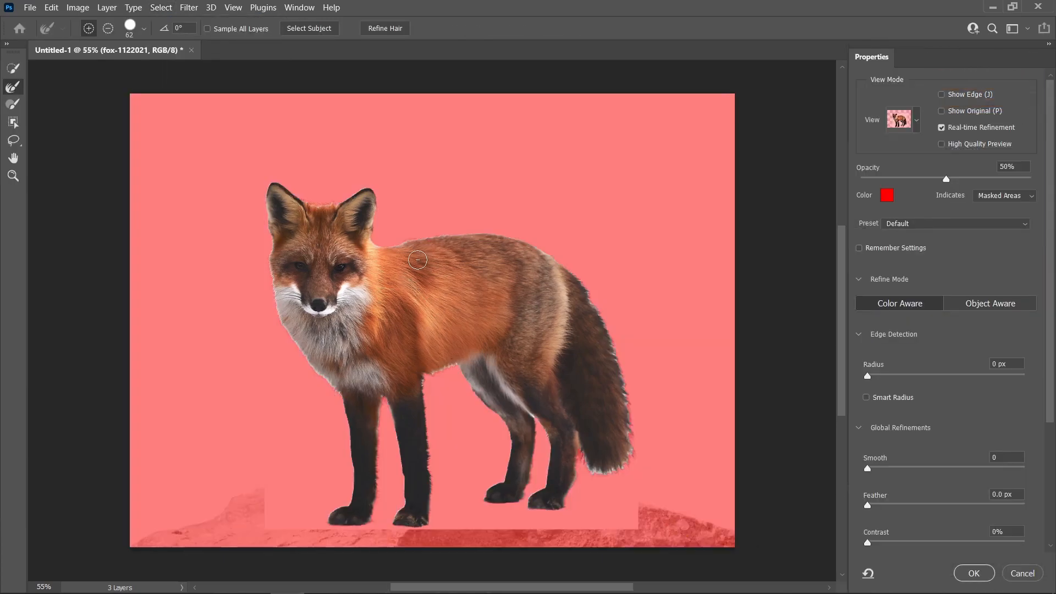
pyautogui.scroll(3, 399, 257)
pyautogui.scroll(-2, 399, 258)
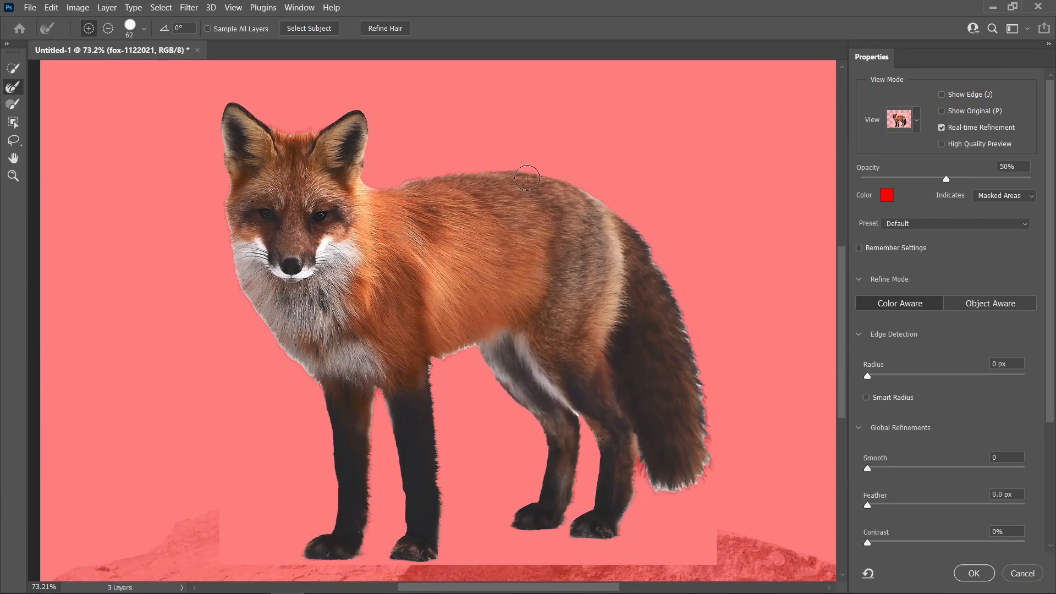
pyautogui.click(918, 124)
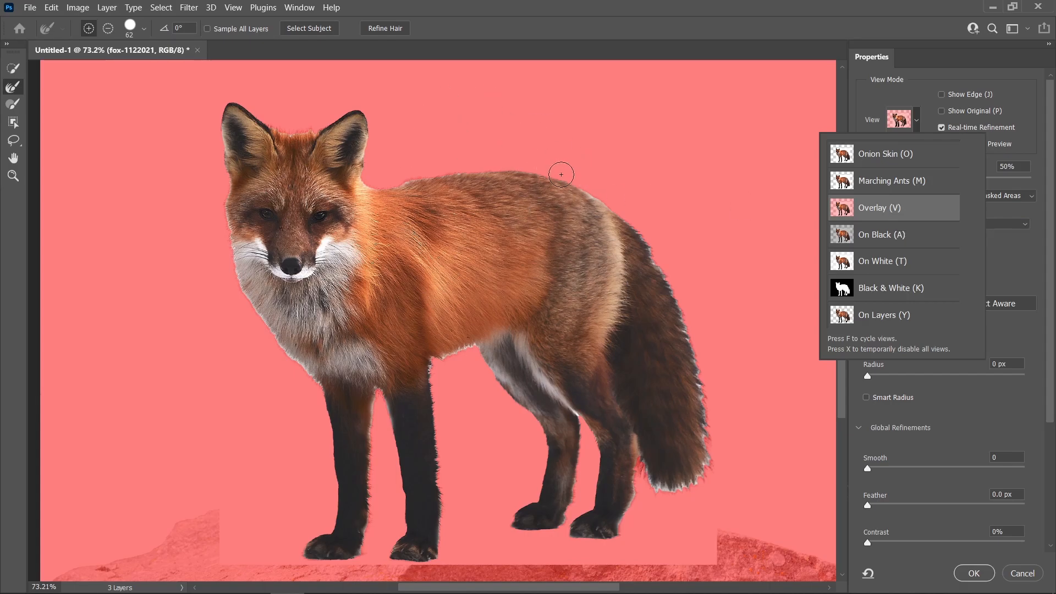
pyautogui.click(14, 90)
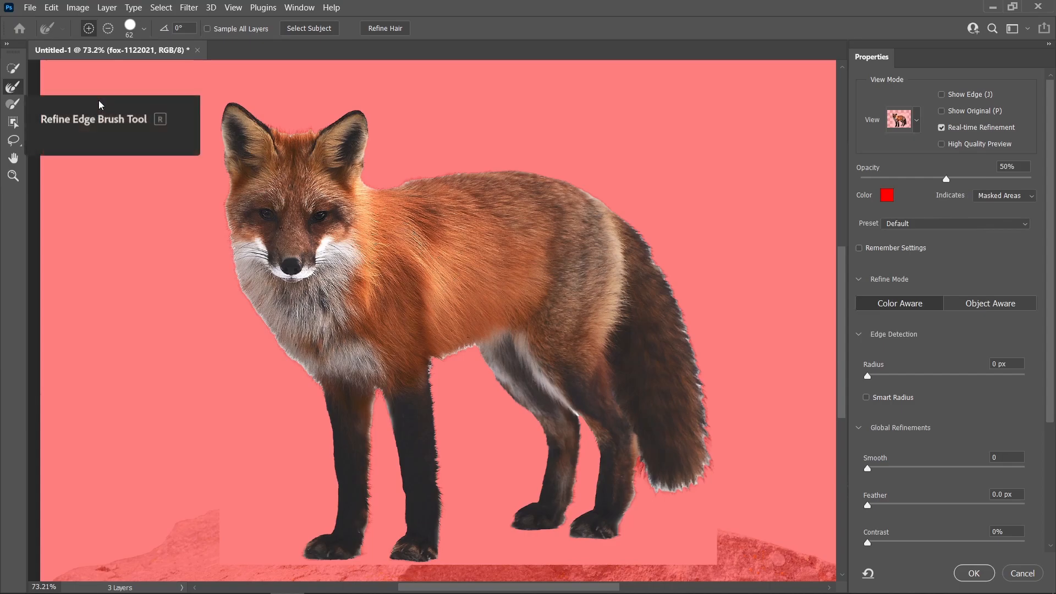
# Step: Refine the selection's fur edges around the fox's ears, head and chest
pyautogui.scroll(8, 314, 128)
pyautogui.moveTo(333, 164)
pyautogui.mouseDown()
pyautogui.moveTo(341, 192)
pyautogui.moveTo(327, 204)
pyautogui.mouseUp()
pyautogui.scroll(4, 338, 204)
pyautogui.moveTo(258, 209); pyautogui.dragTo(385, 200)
pyautogui.moveTo(193, 352); pyautogui.dragTo(361, 144)
pyautogui.moveTo(256, 104); pyautogui.dragTo(324, 506)
pyautogui.moveTo(323, 516)
pyautogui.mouseDown()
pyautogui.moveTo(255, 186)
pyautogui.moveTo(484, 441)
pyautogui.mouseUp()
pyautogui.moveTo(510, 432); pyautogui.dragTo(412, 169)
pyautogui.moveTo(599, 316); pyautogui.dragTo(488, 124)
pyautogui.scroll(-2, 512, 327)
pyautogui.moveTo(512, 328); pyautogui.dragTo(507, 328)
pyautogui.scroll(-1, 507, 328)
pyautogui.moveTo(520, 216); pyautogui.dragTo(516, 215)
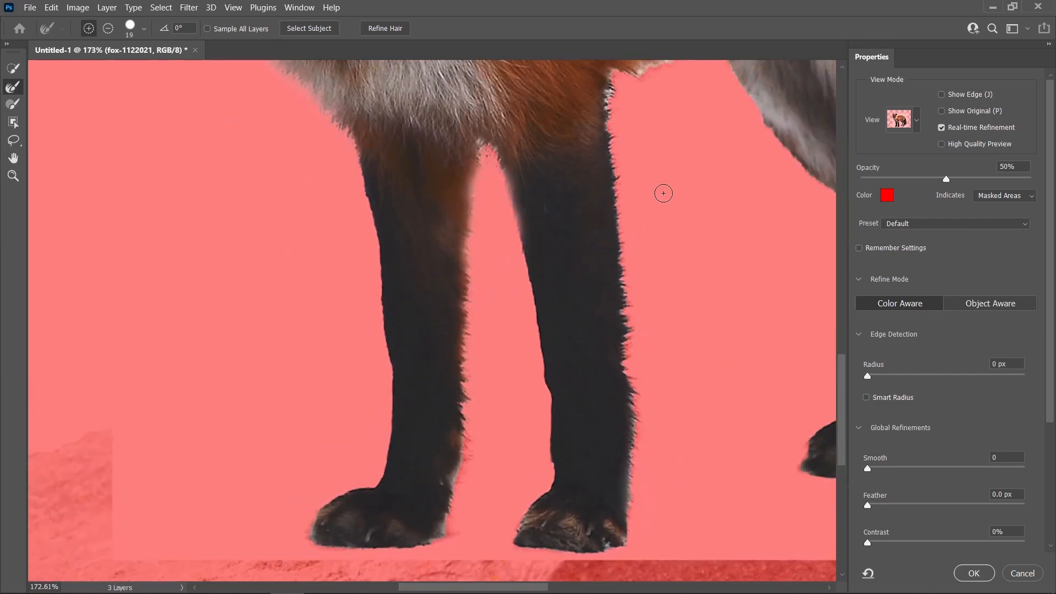
# Step: Refine the selection edges along the fox's front legs and belly
pyautogui.moveTo(658, 200); pyautogui.dragTo(463, 354)
pyautogui.moveTo(416, 276); pyautogui.dragTo(519, 213)
pyautogui.moveTo(465, 391); pyautogui.dragTo(389, 217)
pyautogui.moveTo(348, 77); pyautogui.dragTo(351, 275)
pyautogui.moveTo(639, 242); pyautogui.dragTo(363, 323)
pyautogui.moveTo(60, 155); pyautogui.dragTo(82, 457)
pyautogui.press(']')
pyautogui.moveTo(546, 429); pyautogui.dragTo(511, 542)
pyautogui.moveTo(568, 495); pyautogui.dragTo(567, 402)
pyautogui.moveTo(406, 316); pyautogui.dragTo(372, 448)
pyautogui.moveTo(544, 384); pyautogui.dragTo(472, 447)
# Step: Refine the selection edges along the fox's hind legs and back, adjusting the brush size as needed
pyautogui.press(']')
pyautogui.press(']')
pyautogui.moveTo(478, 353)
pyautogui.mouseDown()
pyautogui.moveTo(494, 378)
pyautogui.moveTo(633, 311)
pyautogui.moveTo(618, 95)
pyautogui.mouseUp()
pyautogui.moveTo(618, 94)
pyautogui.mouseDown()
pyautogui.moveTo(600, 229)
pyautogui.moveTo(550, 140)
pyautogui.mouseUp()
pyautogui.moveTo(550, 140); pyautogui.dragTo(616, 357)
pyautogui.moveTo(617, 357)
pyautogui.mouseDown()
pyautogui.moveTo(479, 132)
pyautogui.moveTo(739, 282)
pyautogui.mouseUp()
pyautogui.press('[')
pyautogui.scroll(3, 678, 240)
pyautogui.moveTo(701, 242)
pyautogui.mouseDown()
pyautogui.moveTo(648, 214)
pyautogui.moveTo(545, 176)
pyautogui.moveTo(358, 165)
pyautogui.mouseUp()
pyautogui.moveTo(358, 165); pyautogui.dragTo(565, 164)
pyautogui.press(']')
pyautogui.moveTo(566, 160); pyautogui.dragTo(214, 192)
pyautogui.moveTo(365, 167)
pyautogui.mouseDown()
pyautogui.moveTo(576, 269)
pyautogui.moveTo(502, 208)
pyautogui.moveTo(502, 172)
pyautogui.mouseUp()
pyautogui.scroll(-10, 502, 207)
pyautogui.scroll(8, 324, 402)
pyautogui.moveTo(330, 468); pyautogui.dragTo(483, 400)
pyautogui.press('[')
pyautogui.scroll(-10, 483, 401)
pyautogui.moveTo(754, 468); pyautogui.dragTo(569, 422)
pyautogui.scroll(4, 570, 422)
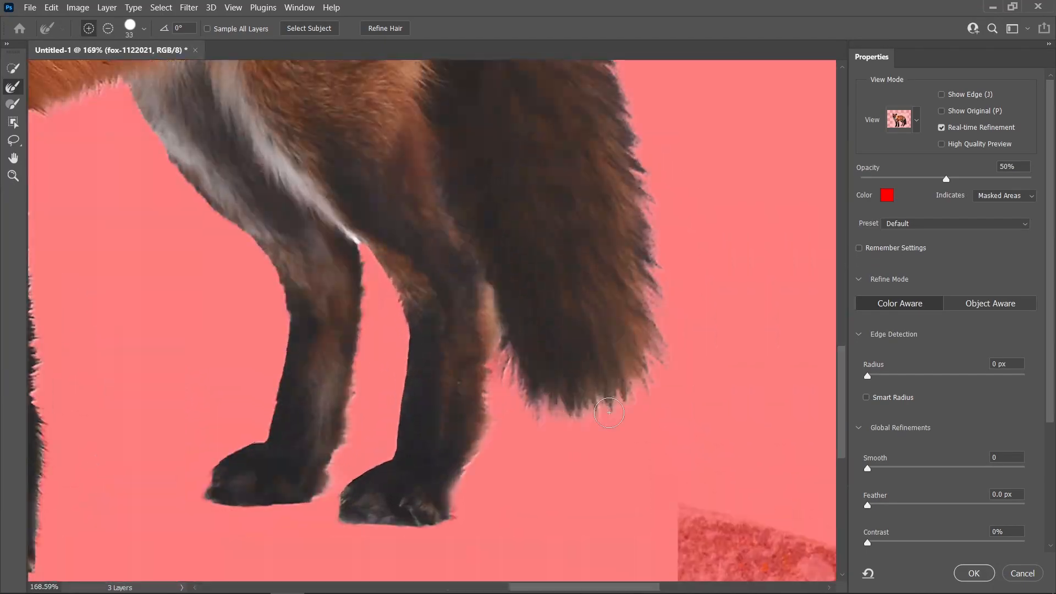
# Step: Refine the fur edges around the fox's tail and apply the refined selection
pyautogui.press(']')
pyautogui.moveTo(633, 71); pyautogui.dragTo(611, 245)
pyautogui.scroll(-4, 612, 244)
pyautogui.moveTo(515, 191); pyautogui.dragTo(648, 272)
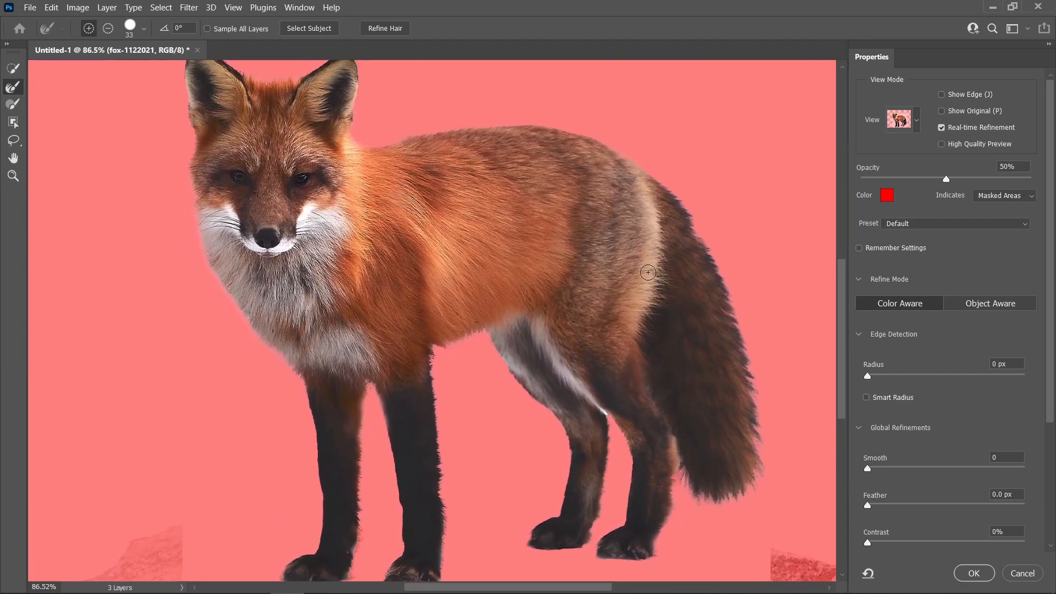
pyautogui.scroll(-2, 648, 272)
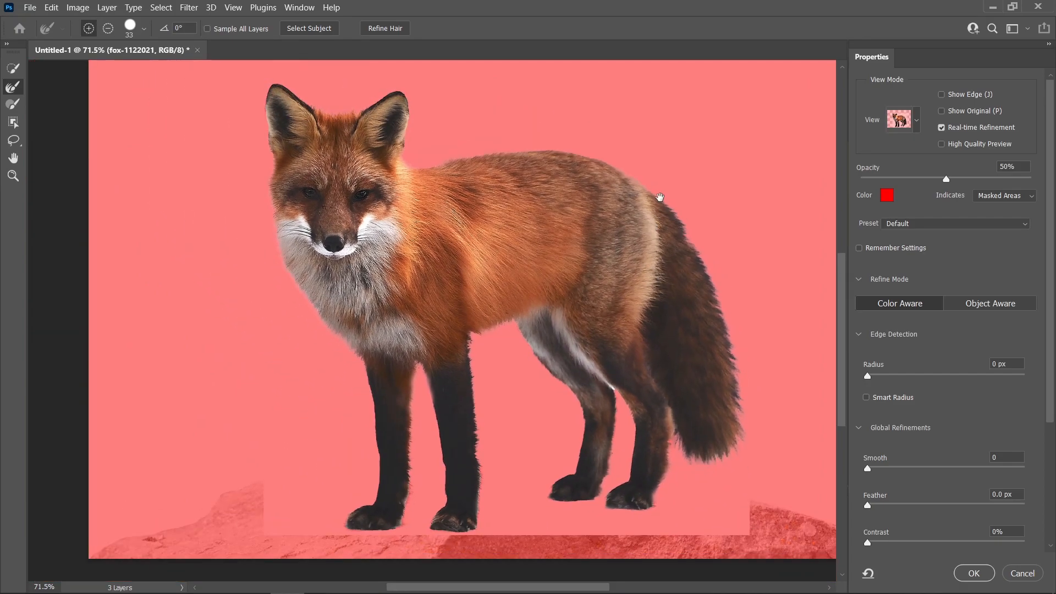
pyautogui.moveTo(660, 197); pyautogui.dragTo(646, 238)
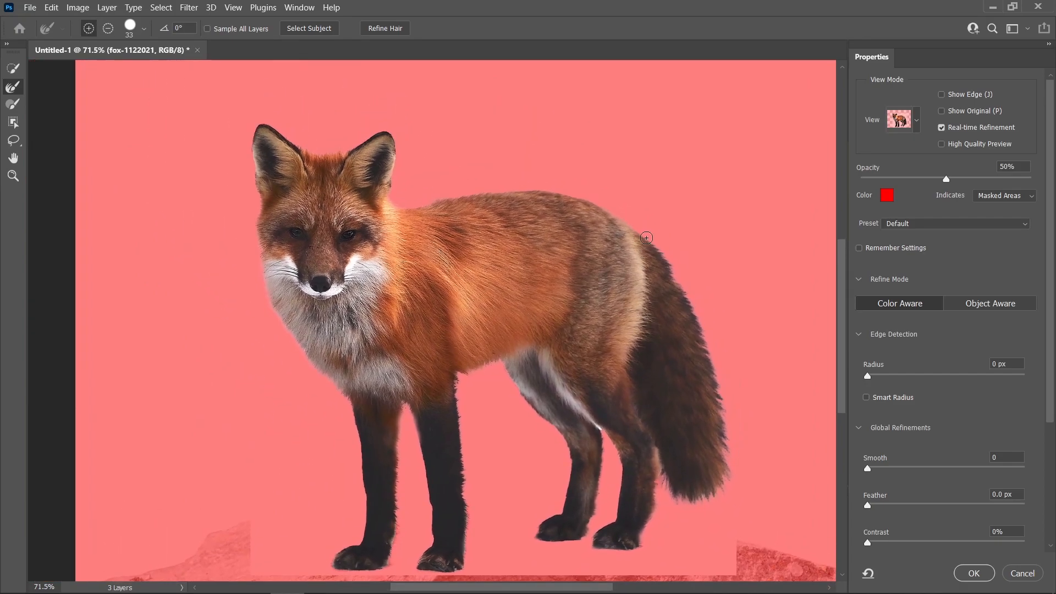
pyautogui.click(975, 575)
# Step: Copy the selected fox to a new layer and convert that layer to a smart object
pyautogui.scroll(-2, 647, 379)
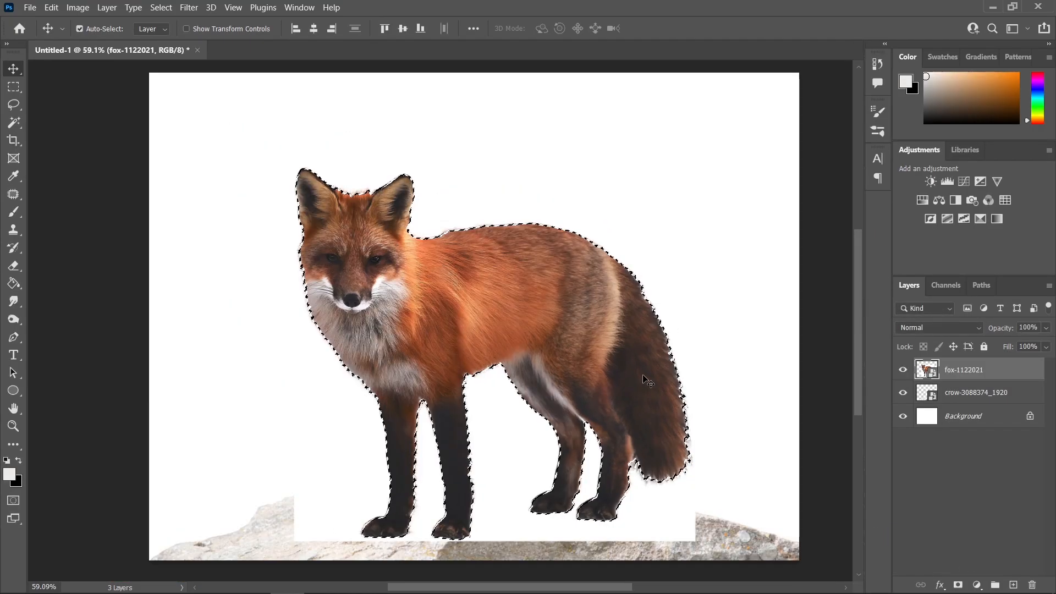
pyautogui.hotkey('ctrl', 'j')
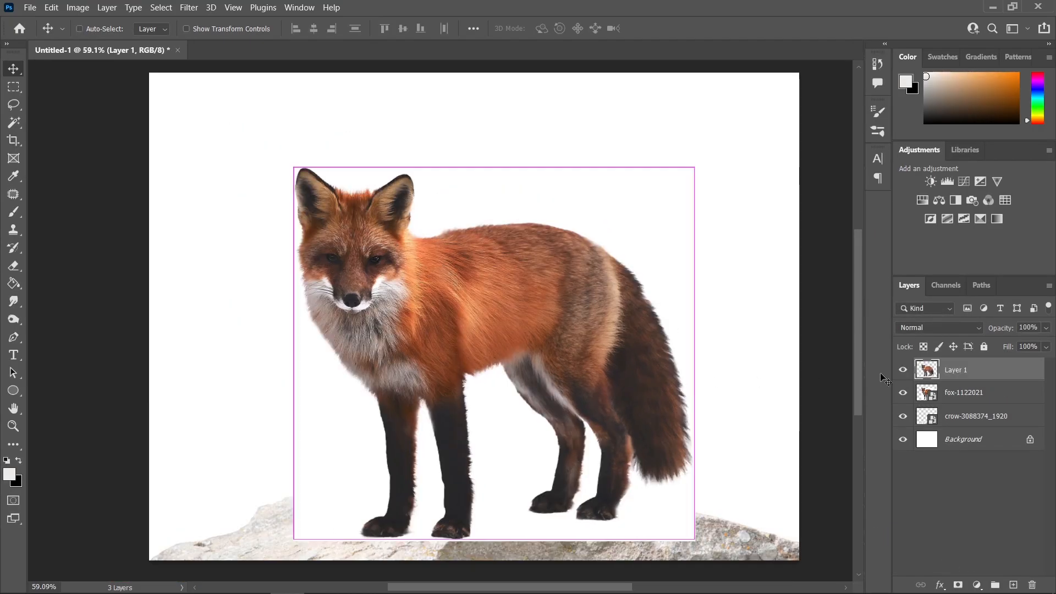
pyautogui.rightClick(973, 361)
pyautogui.click(858, 204)
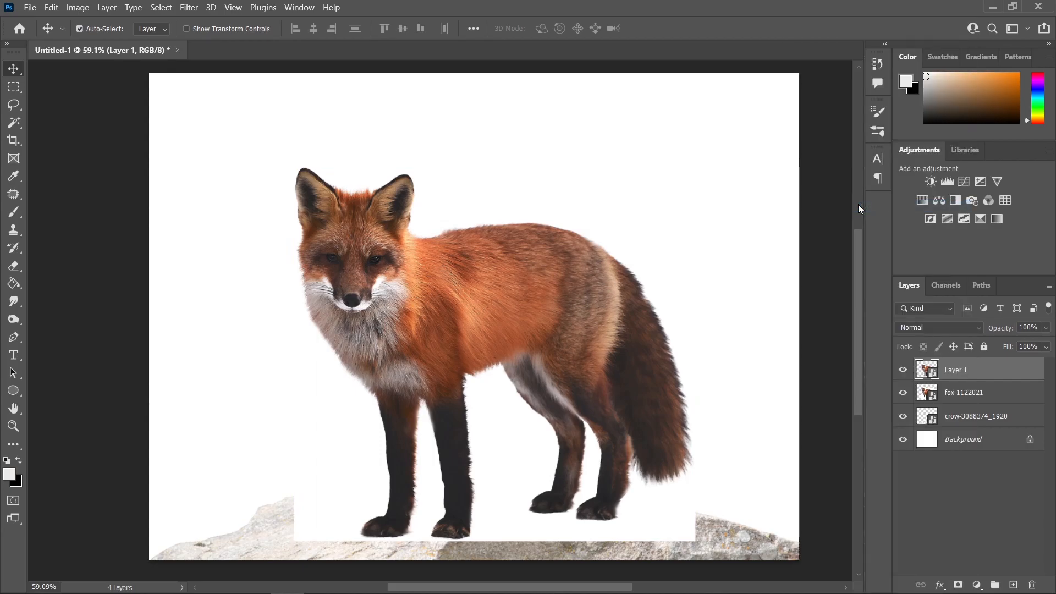
# Step: Delete the original fox-1122021 layer
pyautogui.click(974, 390)
pyautogui.press('Delete')
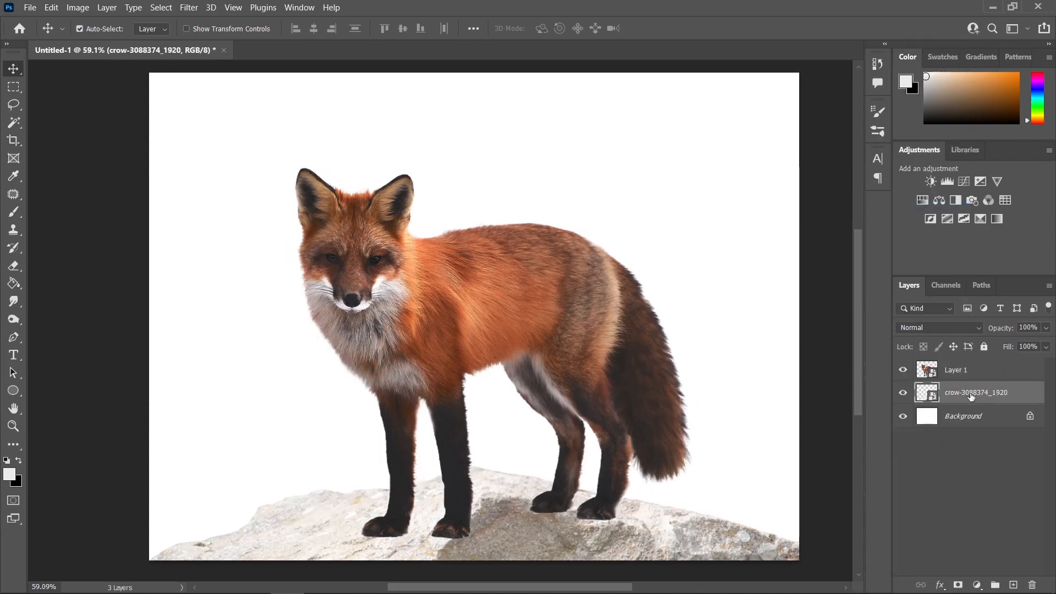
# Step: Scale the fox on Layer 1 down to 78.86% and position its front paws on the rock's peak
pyautogui.click(966, 373)
pyautogui.hotkey('ctrl', 't')
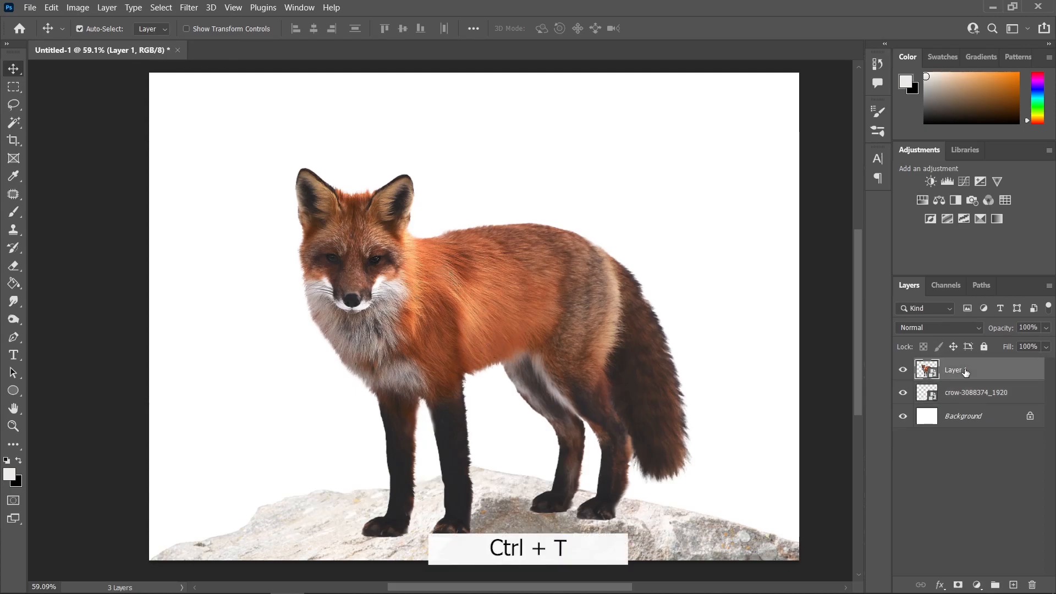
pyautogui.moveTo(495, 164); pyautogui.dragTo(495, 247)
pyautogui.moveTo(505, 361); pyautogui.dragTo(538, 314)
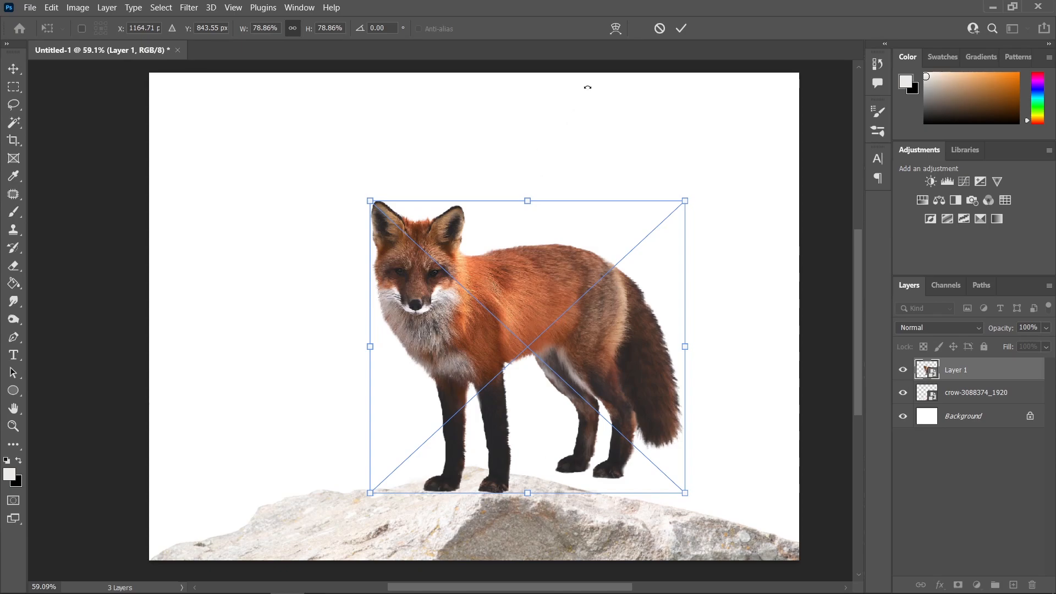
# Step: Warp the fox's tail side downward, lowering its hind legs and tail toward the sloping rock
pyautogui.click(617, 32)
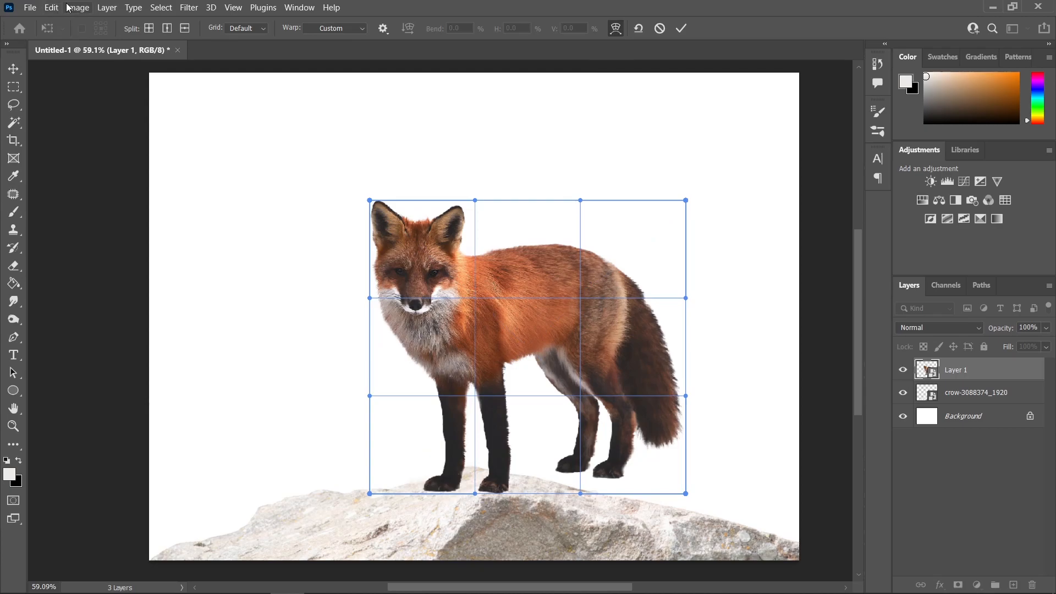
pyautogui.click(52, 7)
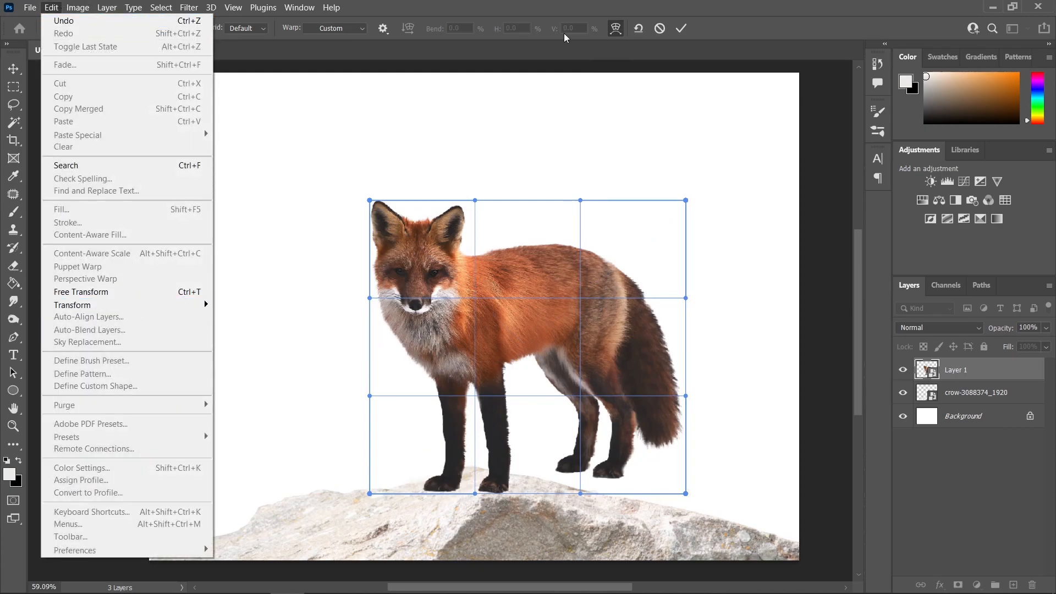
pyautogui.click(607, 27)
pyautogui.moveTo(686, 494); pyautogui.dragTo(692, 538)
pyautogui.moveTo(686, 397); pyautogui.dragTo(691, 437)
pyautogui.moveTo(686, 299); pyautogui.dragTo(690, 338)
pyautogui.moveTo(689, 203); pyautogui.dragTo(689, 215)
pyautogui.moveTo(581, 498); pyautogui.dragTo(579, 514)
pyautogui.moveTo(690, 443); pyautogui.dragTo(689, 453)
pyautogui.moveTo(689, 216); pyautogui.dragTo(700, 226)
# Step: Bend the lower edge of the fox's warp grid to follow the rock's contour and apply the warp
pyautogui.moveTo(504, 500); pyautogui.dragTo(582, 534)
pyautogui.moveTo(485, 480); pyautogui.dragTo(484, 458)
pyautogui.moveTo(581, 534); pyautogui.dragTo(587, 540)
pyautogui.moveTo(484, 457); pyautogui.dragTo(476, 455)
pyautogui.moveTo(587, 540); pyautogui.dragTo(590, 540)
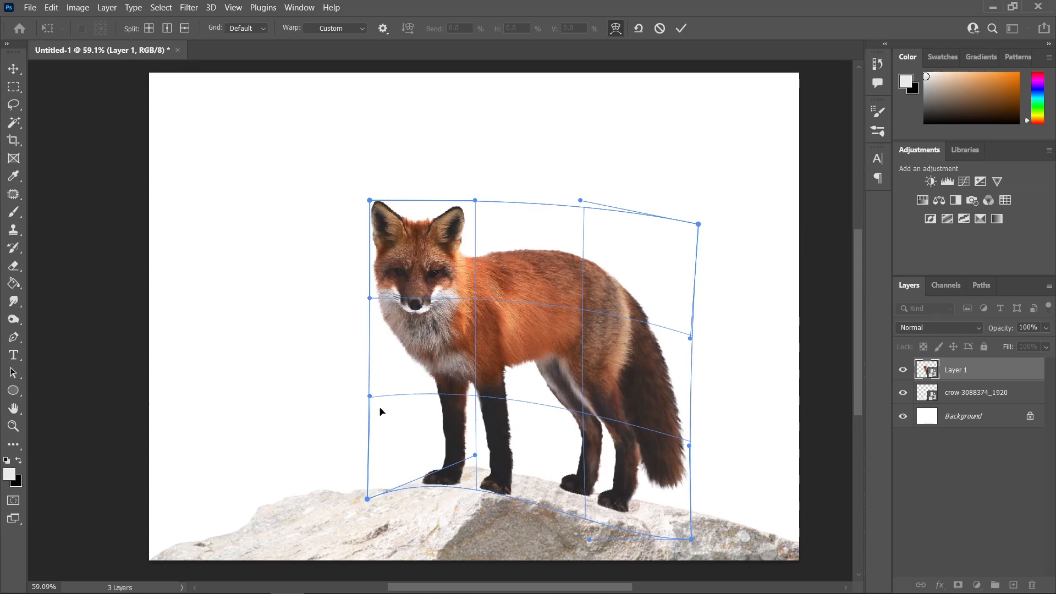
pyautogui.press('Return')
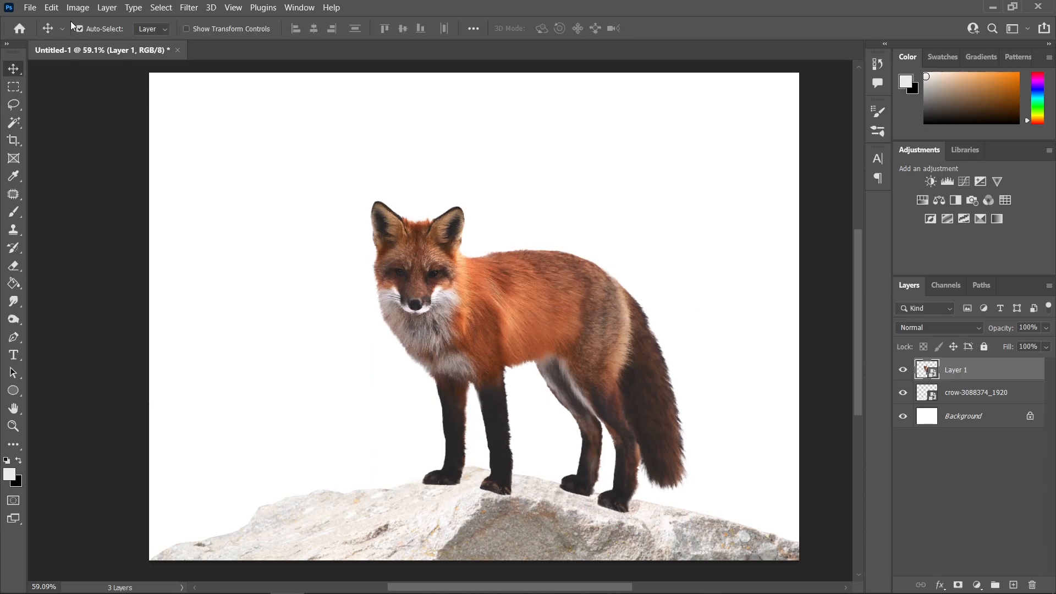
# Step: Start a Puppet Warp on the fox and pin its head, chest, rump, tail tip and back
pyautogui.click(52, 8)
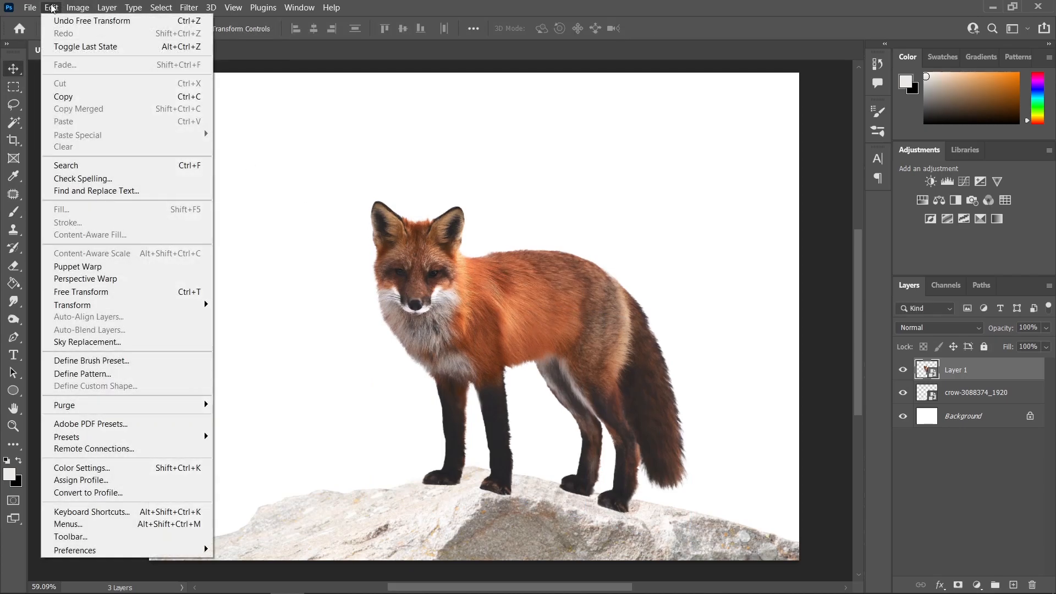
pyautogui.click(110, 265)
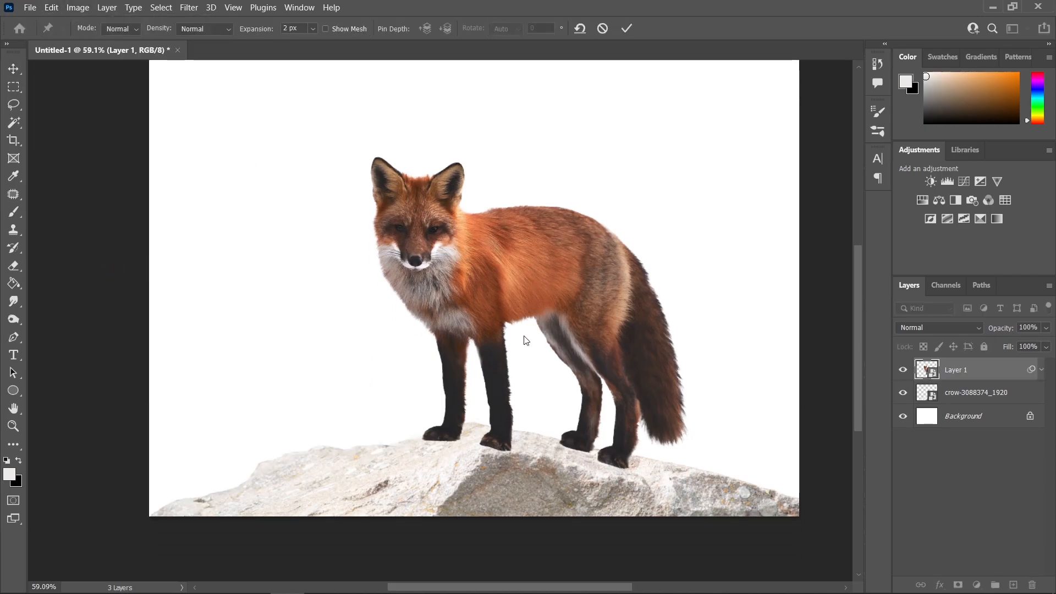
pyautogui.scroll(3, 526, 341)
pyautogui.moveTo(533, 226); pyautogui.dragTo(529, 253)
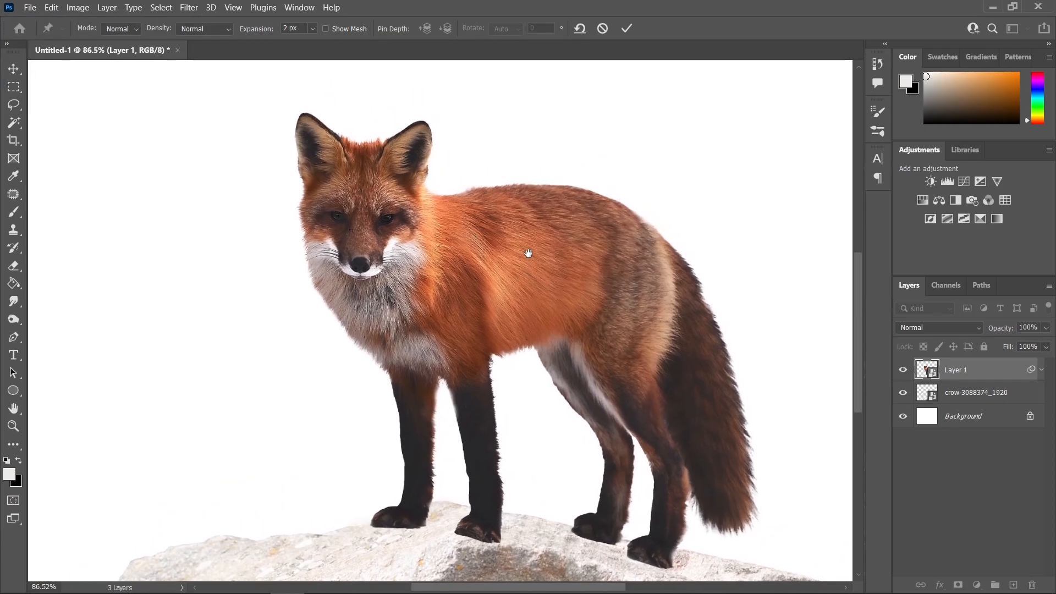
pyautogui.click(363, 154)
pyautogui.click(665, 286)
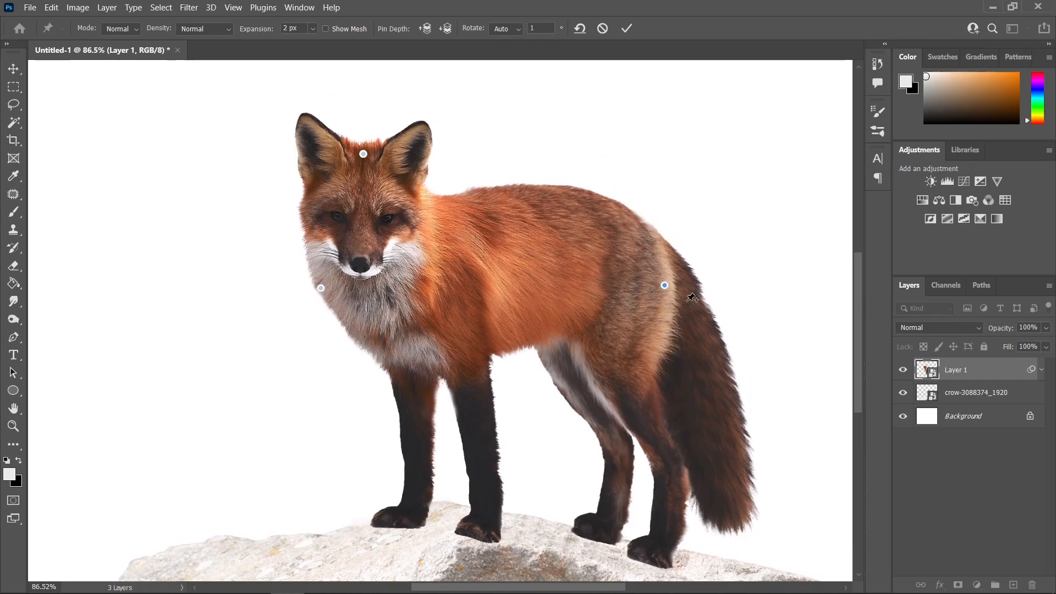
pyautogui.click(732, 511)
pyautogui.click(540, 201)
# Step: Add Puppet Warp pins to the fox's shoulder, thigh, upper rump and base of the neck
pyautogui.scroll(-1, 560, 321)
pyautogui.click(461, 305)
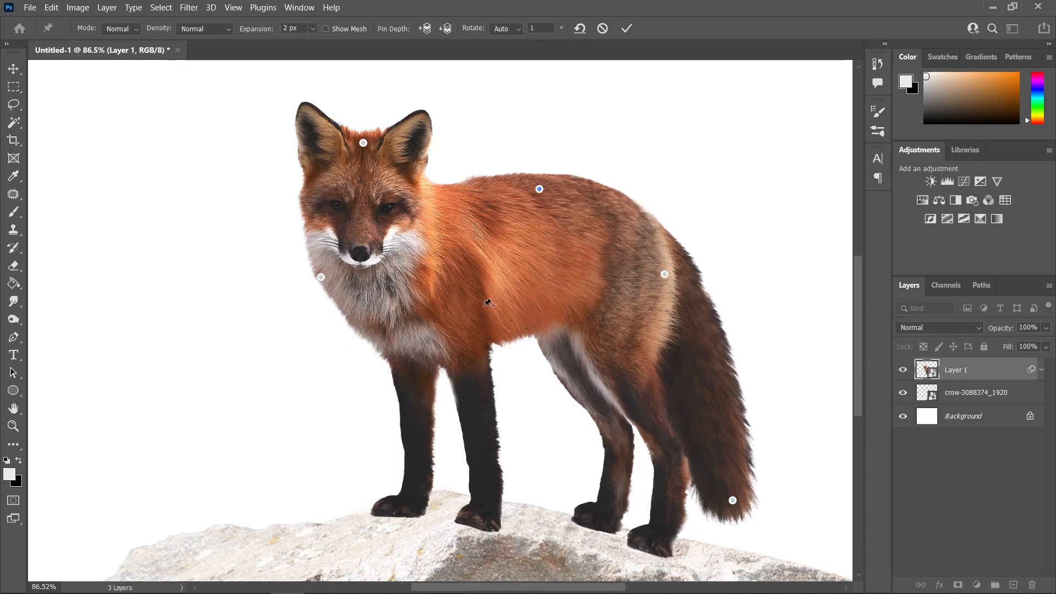
pyautogui.click(611, 310)
pyautogui.click(623, 214)
pyautogui.click(443, 198)
# Step: Pin both hind paws, the front paw nearest them and the top of that front leg
pyautogui.scroll(-2, 661, 396)
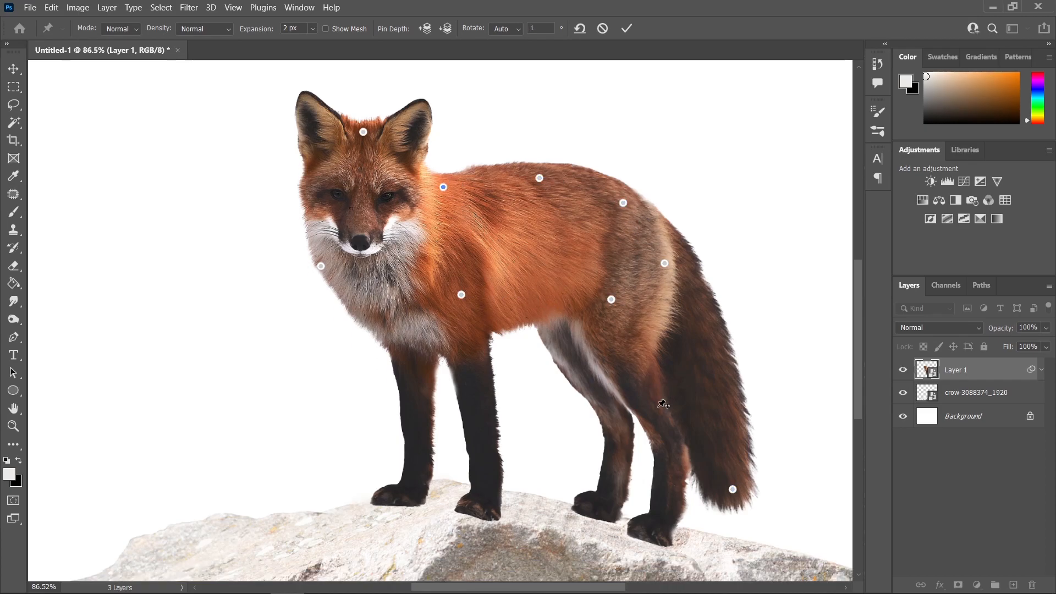
pyautogui.click(660, 506)
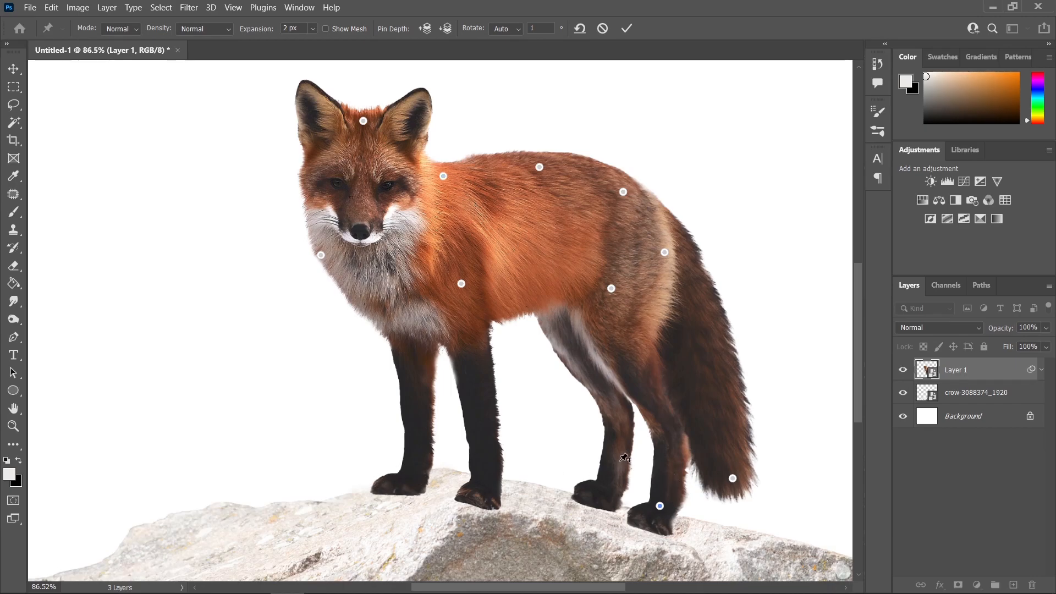
pyautogui.click(597, 498)
pyautogui.click(474, 496)
pyautogui.click(474, 351)
# Step: Pin the foremost paw under the fox's head and bend its toes down to rest on the rock
pyautogui.scroll(3, 474, 351)
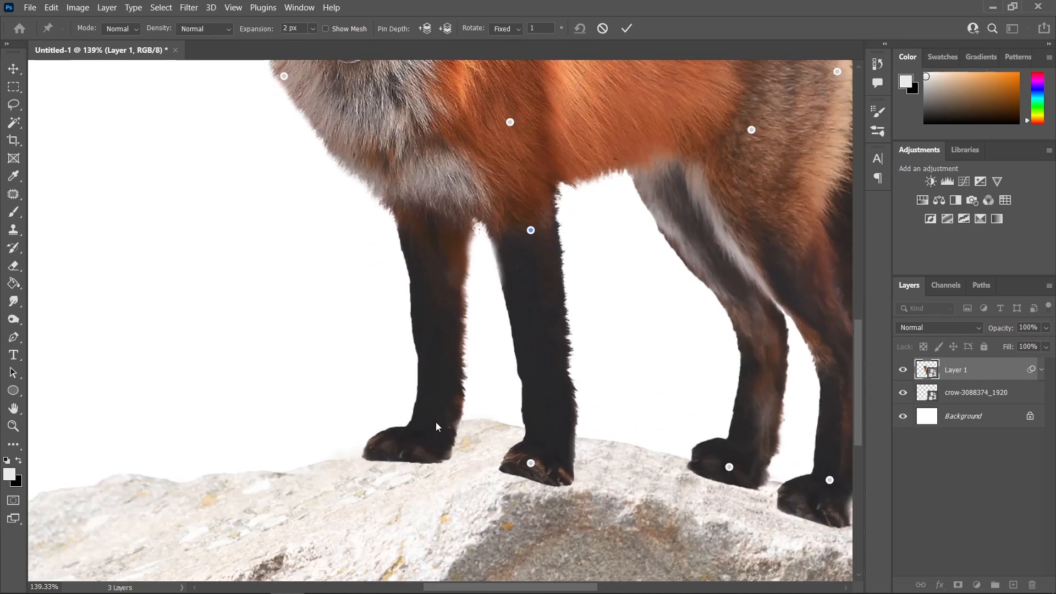
pyautogui.scroll(1, 440, 443)
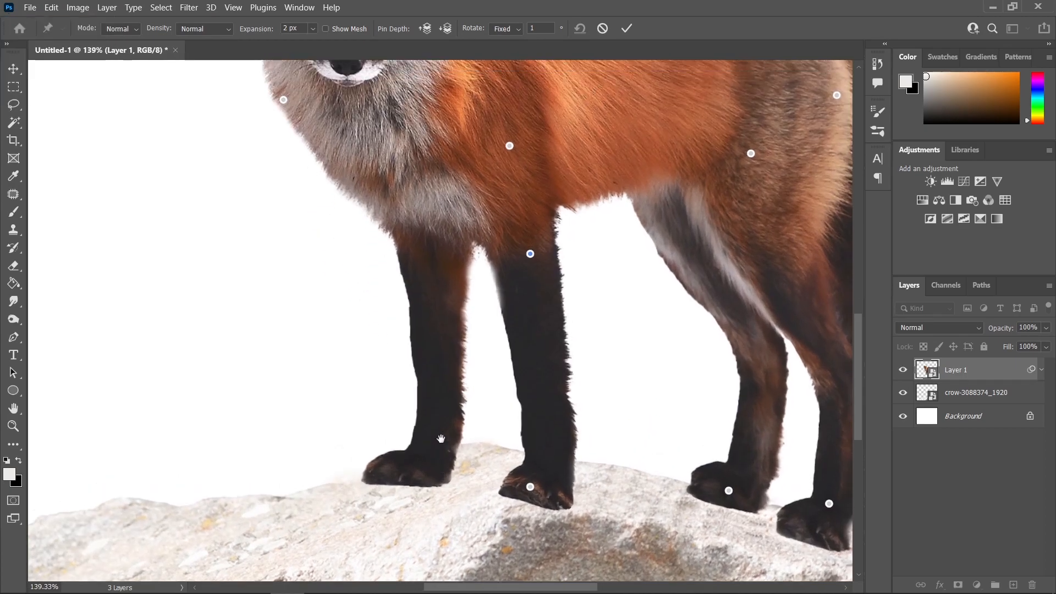
pyautogui.click(431, 463)
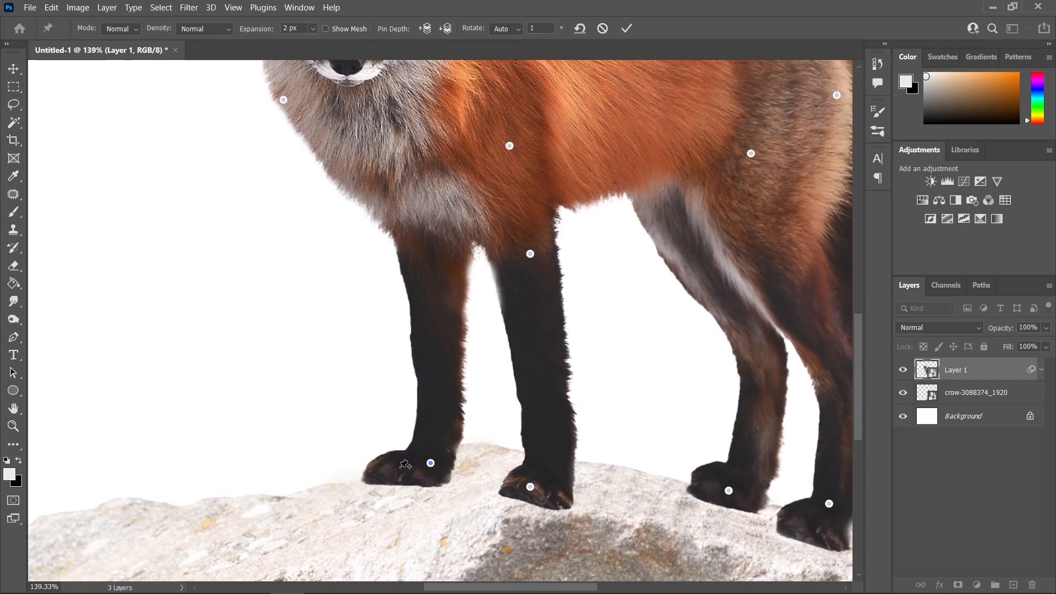
pyautogui.click(379, 473)
pyautogui.moveTo(378, 473); pyautogui.dragTo(387, 488)
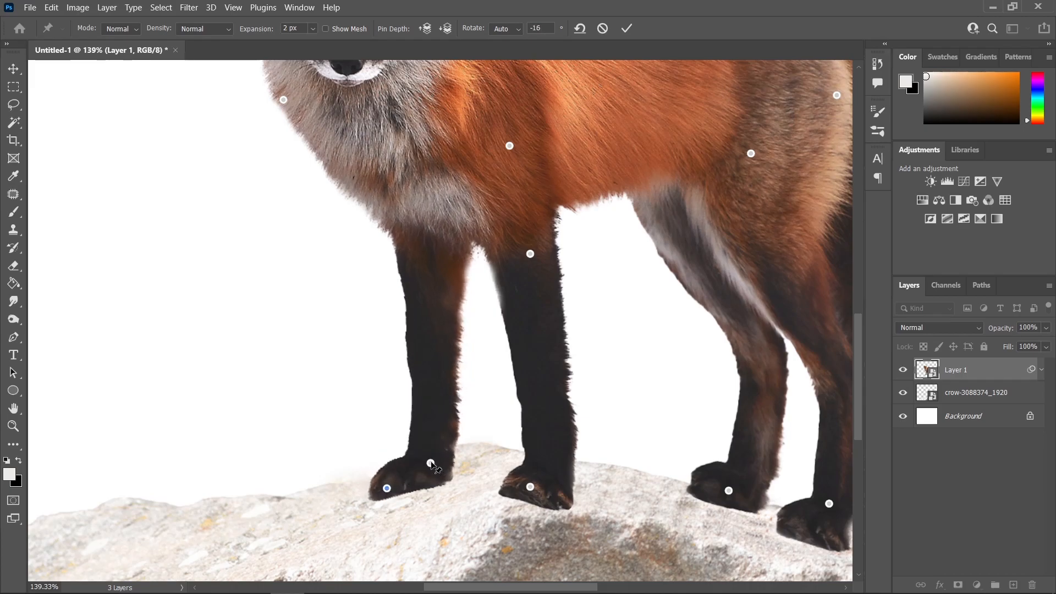
pyautogui.moveTo(429, 464); pyautogui.dragTo(414, 486)
pyautogui.scroll(1, 518, 462)
pyautogui.scroll(-5, 518, 463)
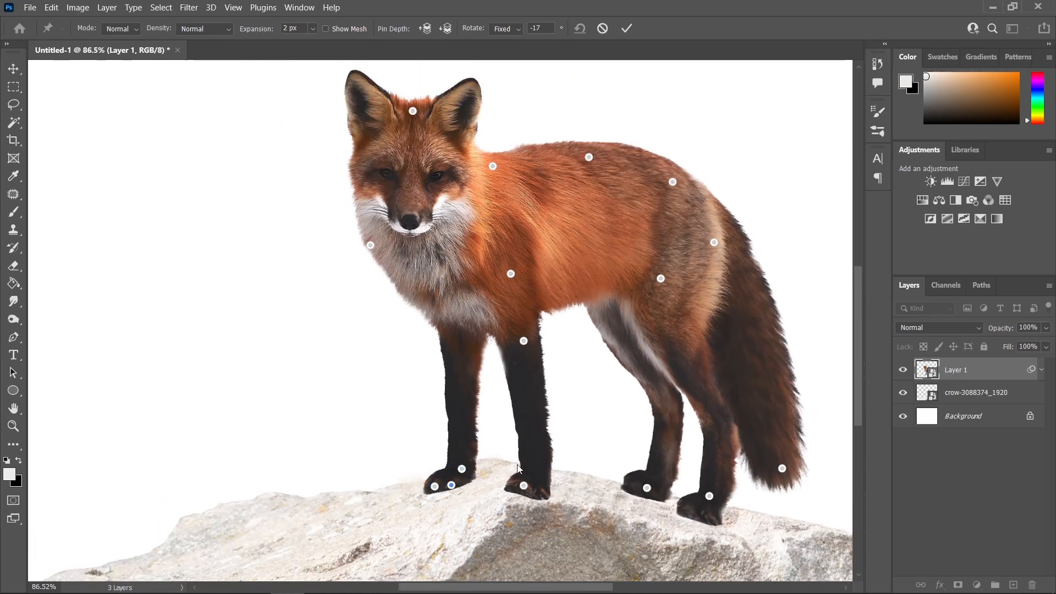
# Step: Pin and adjust the heel of the other front paw to sit on the rock, and apply the Puppet Warp
pyautogui.scroll(4, 555, 487)
pyautogui.moveTo(556, 485); pyautogui.dragTo(552, 484)
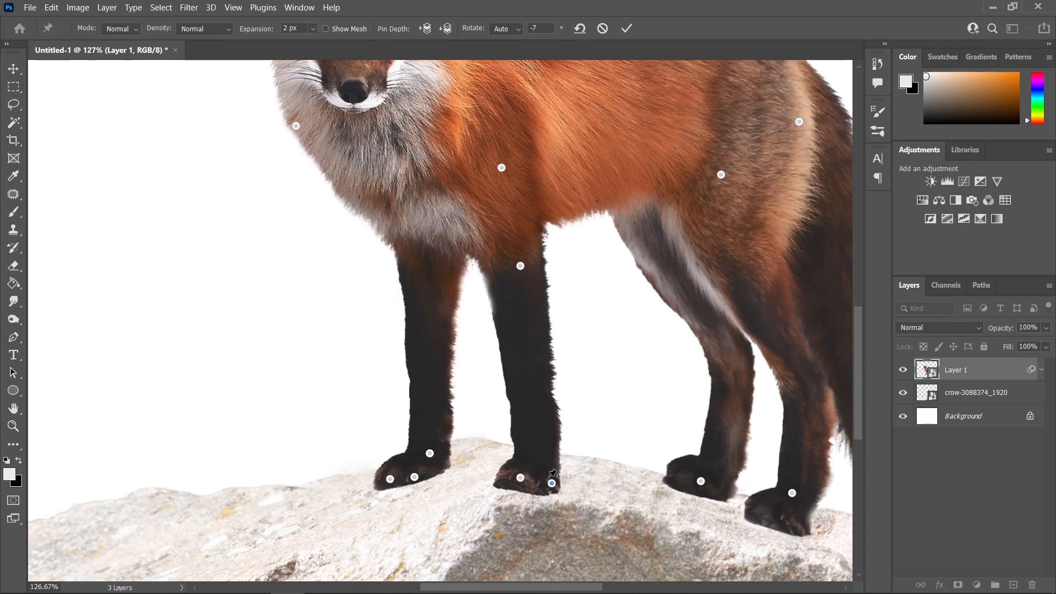
pyautogui.scroll(-4, 553, 478)
pyautogui.moveTo(631, 360); pyautogui.dragTo(592, 395)
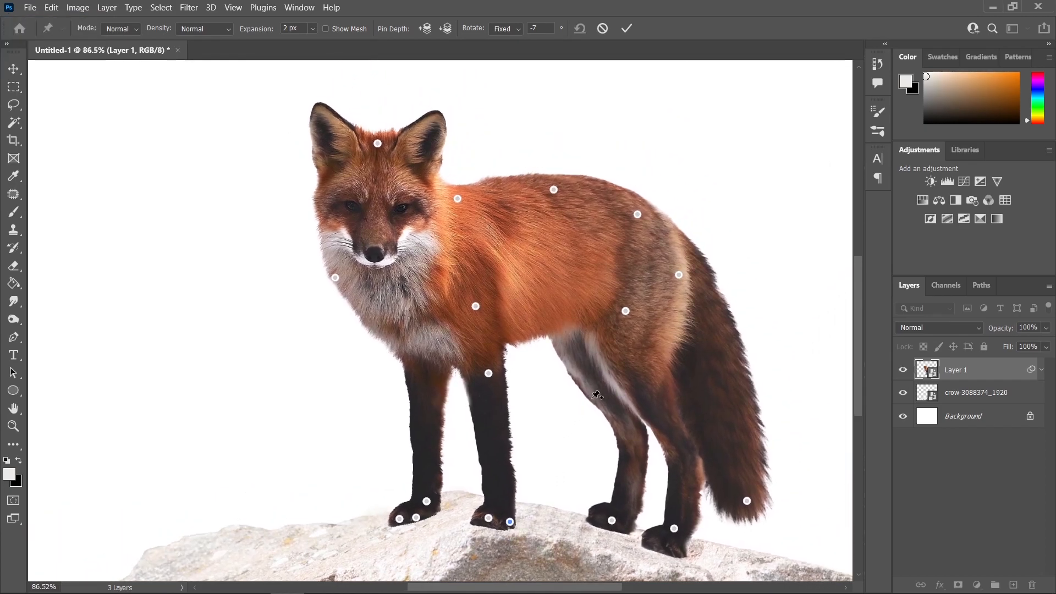
pyautogui.scroll(-1, 592, 399)
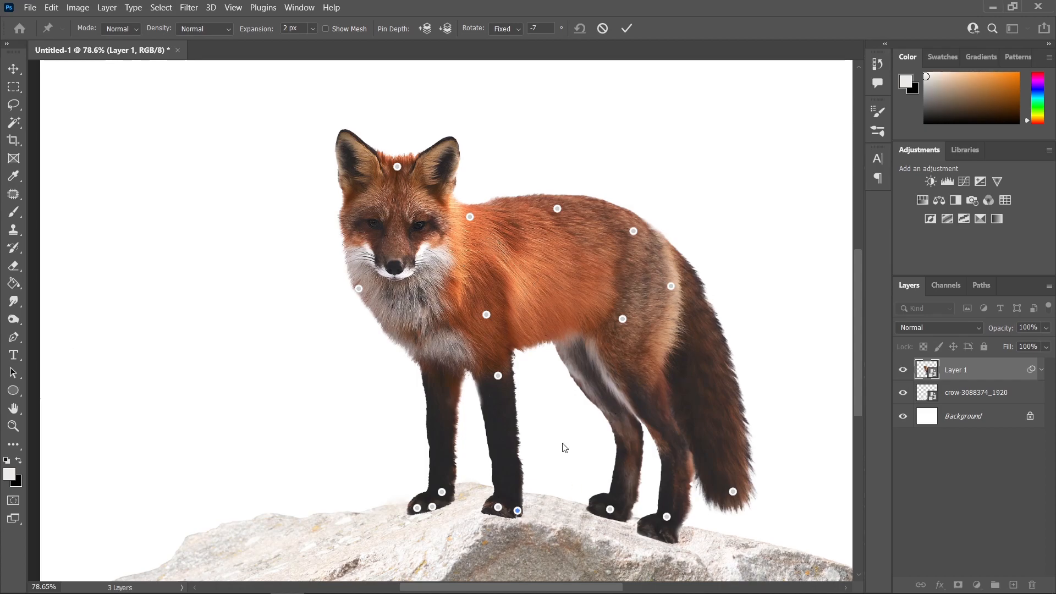
pyautogui.click(13, 69)
pyautogui.click(498, 237)
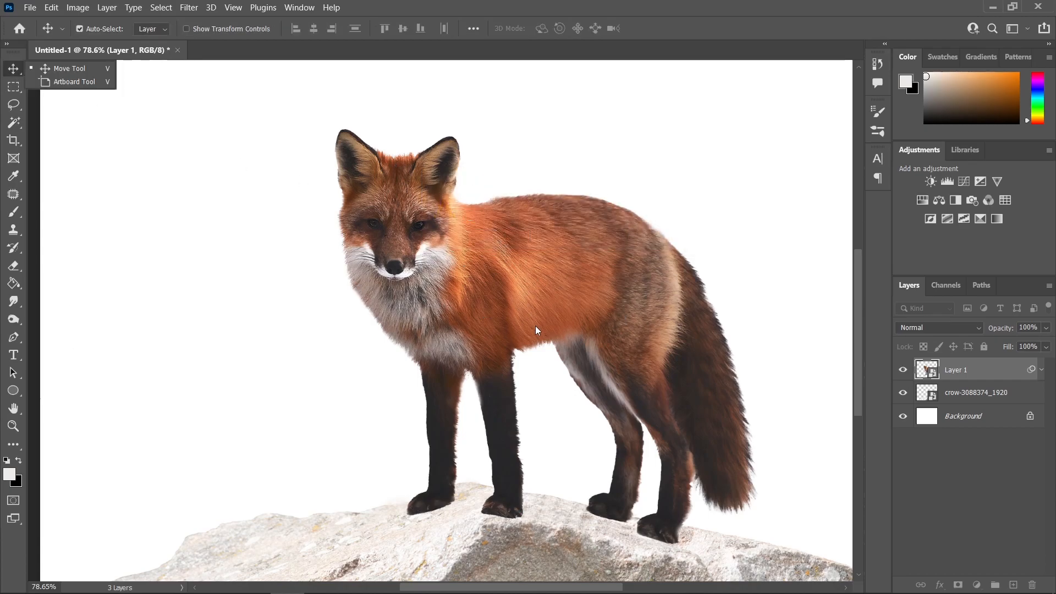
# Step: Place cloudy-2680190.jpg from the Stock Images folder and move its layer below the crow-3088374_1920 layer
pyautogui.scroll(-3, 534, 323)
pyautogui.moveTo(553, 220); pyautogui.dragTo(544, 278)
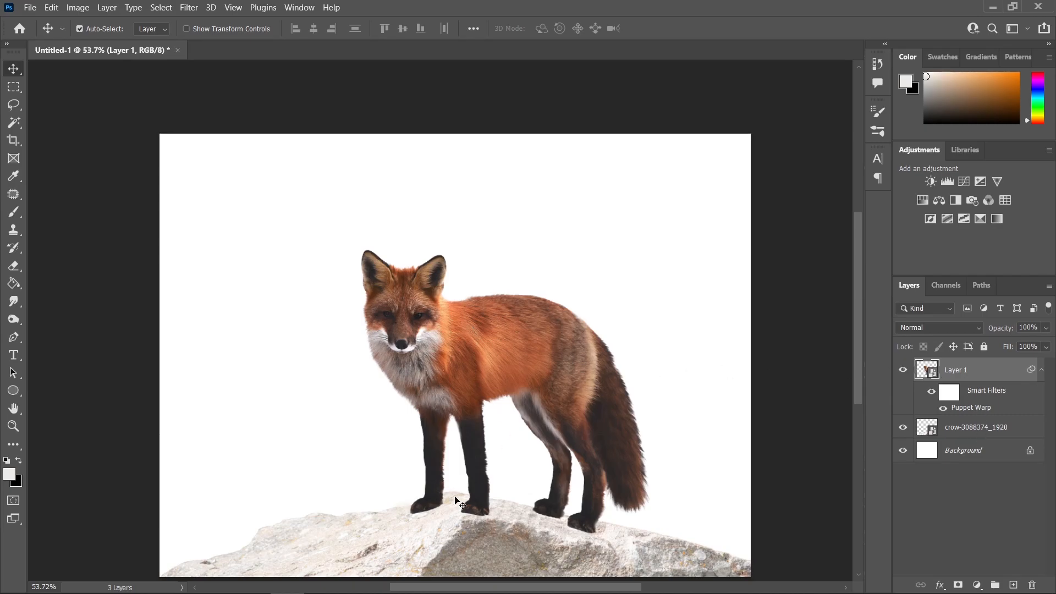
pyautogui.click(151, 580)
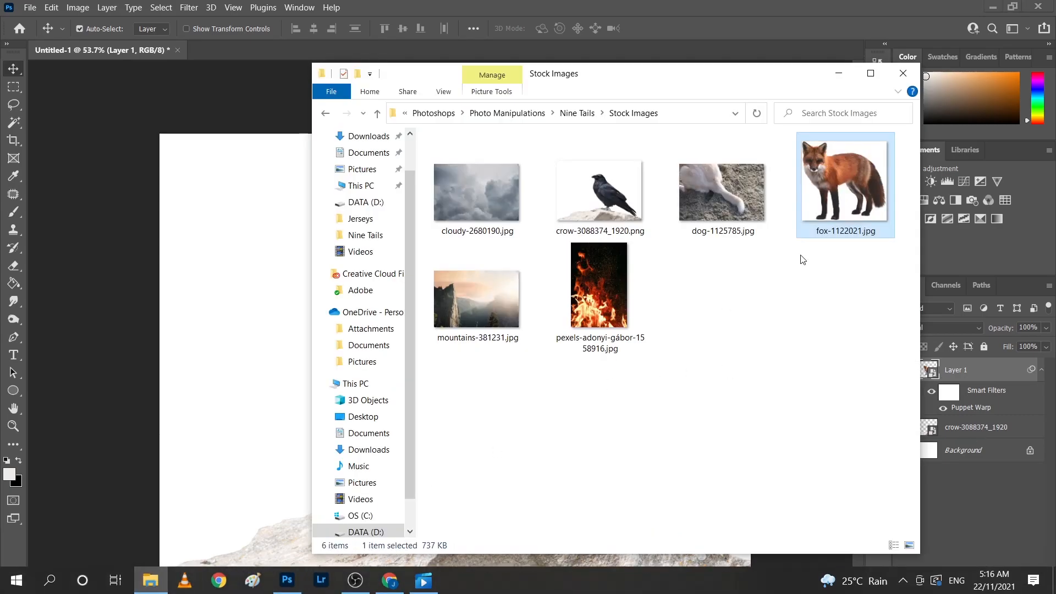
pyautogui.click(482, 188)
pyautogui.moveTo(492, 189); pyautogui.dragTo(302, 262)
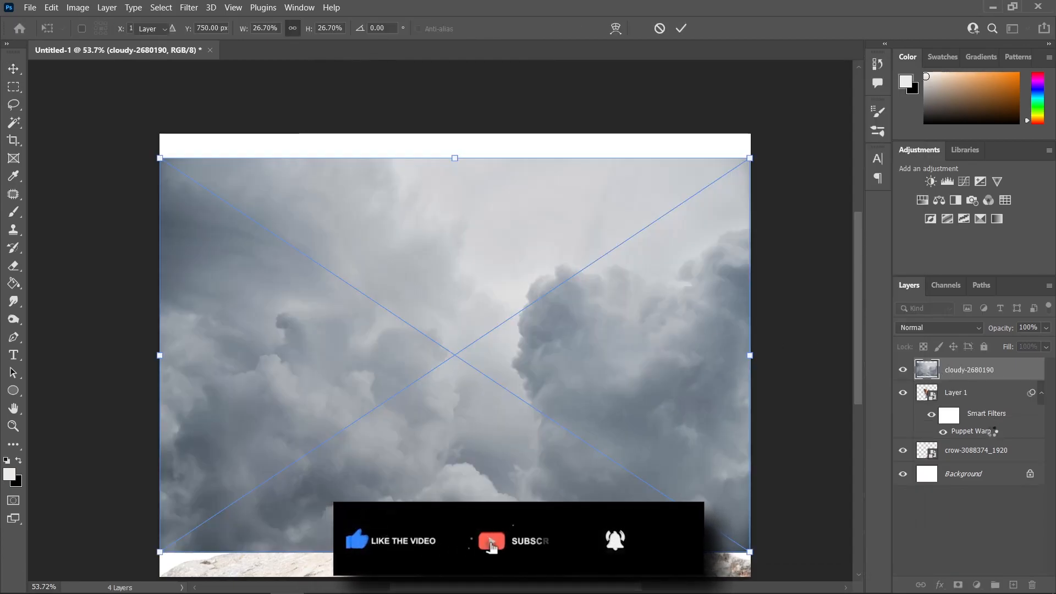
pyautogui.moveTo(997, 373); pyautogui.dragTo(990, 463)
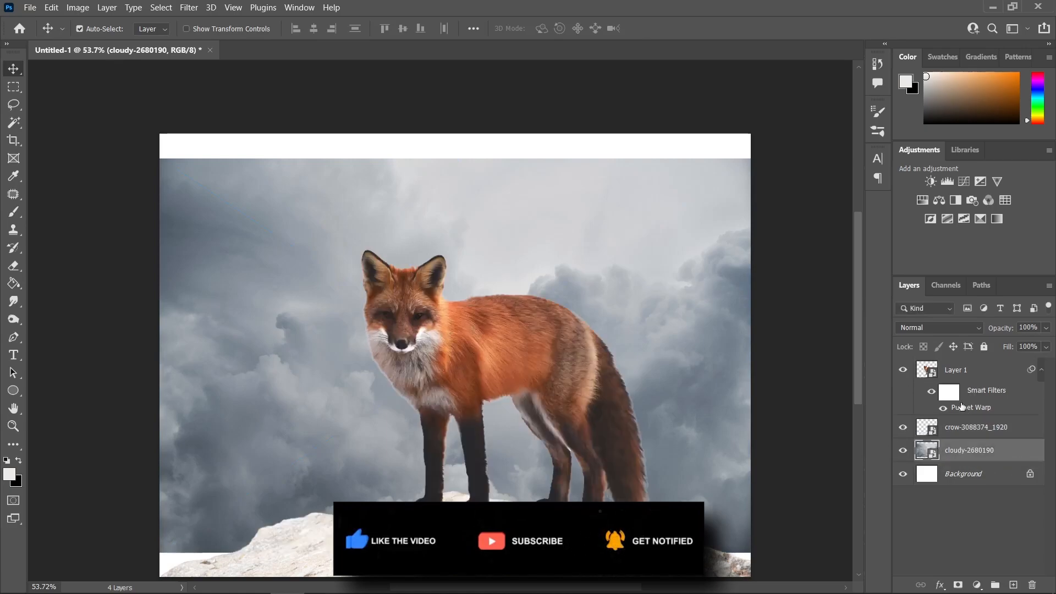
# Step: Flip the cloudy-2680190 layer horizontally with Free Transform
pyautogui.hotkey('ctrl', 't')
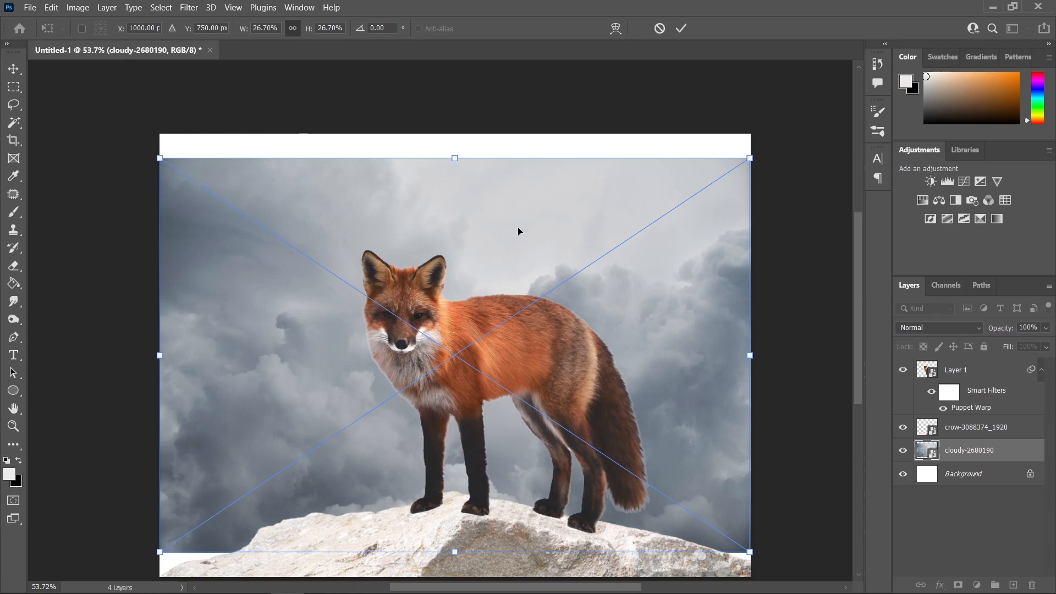
pyautogui.rightClick(562, 210)
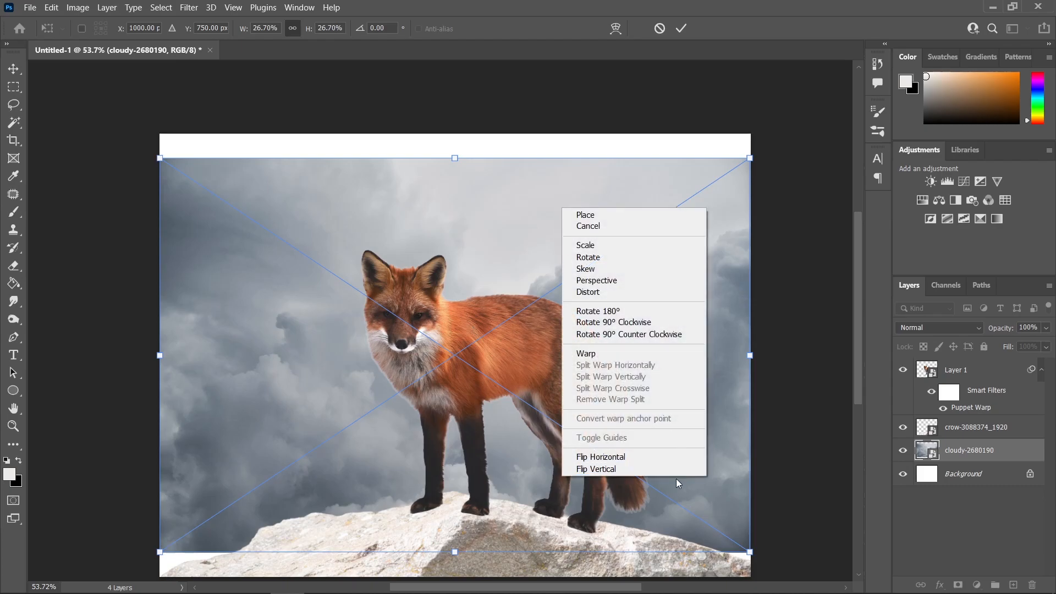
pyautogui.click(643, 458)
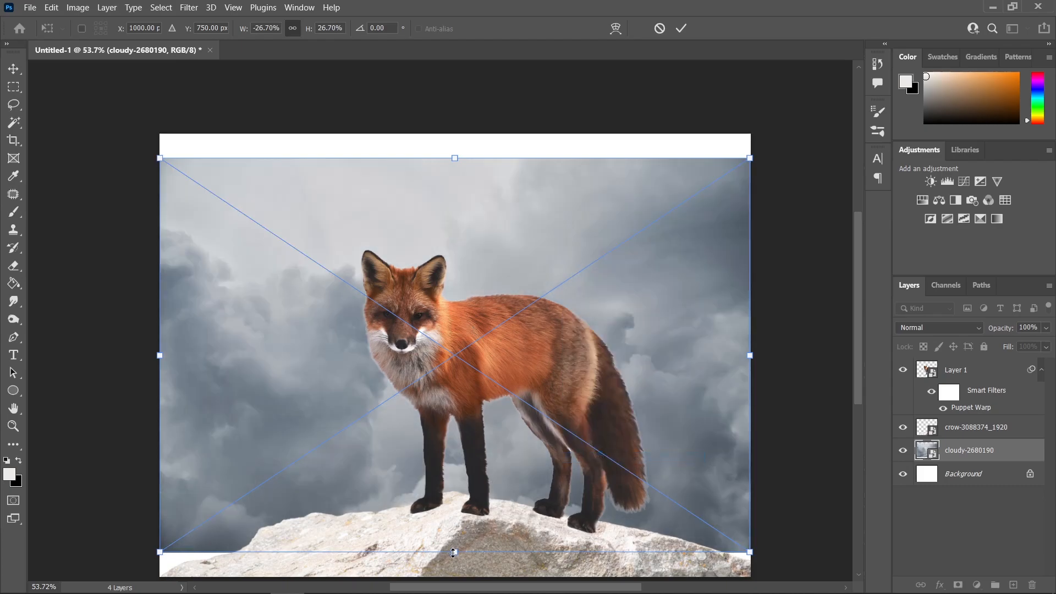
# Step: Enlarge the clouds to 30.02% to fill the canvas height, shift them right and apply the transform
pyautogui.scroll(-1, 455, 552)
pyautogui.moveTo(456, 531); pyautogui.dragTo(455, 554)
pyautogui.moveTo(455, 138); pyautogui.dragTo(456, 111)
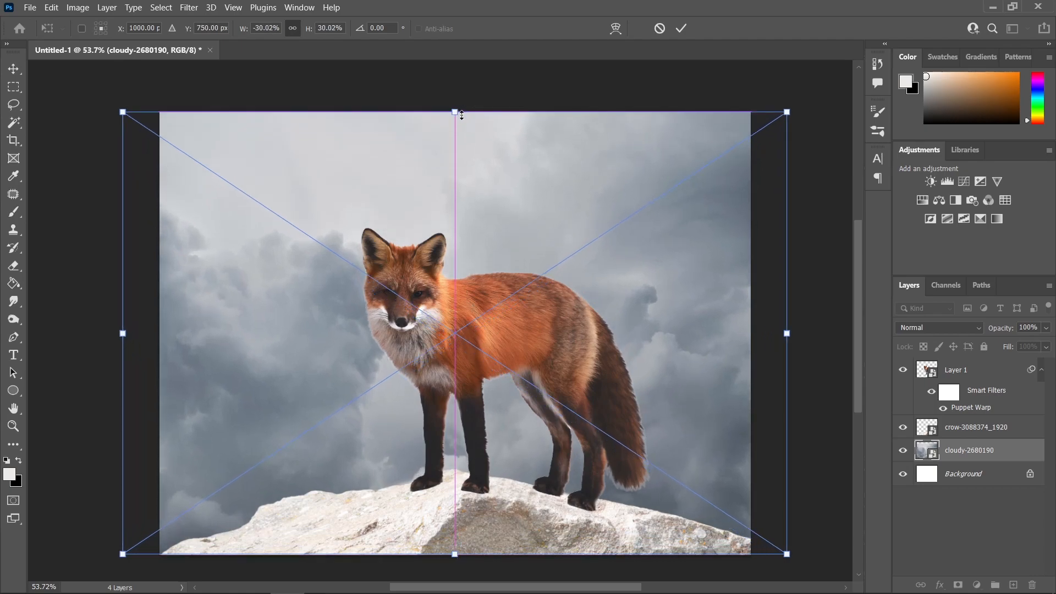
pyautogui.moveTo(435, 173); pyautogui.dragTo(465, 175)
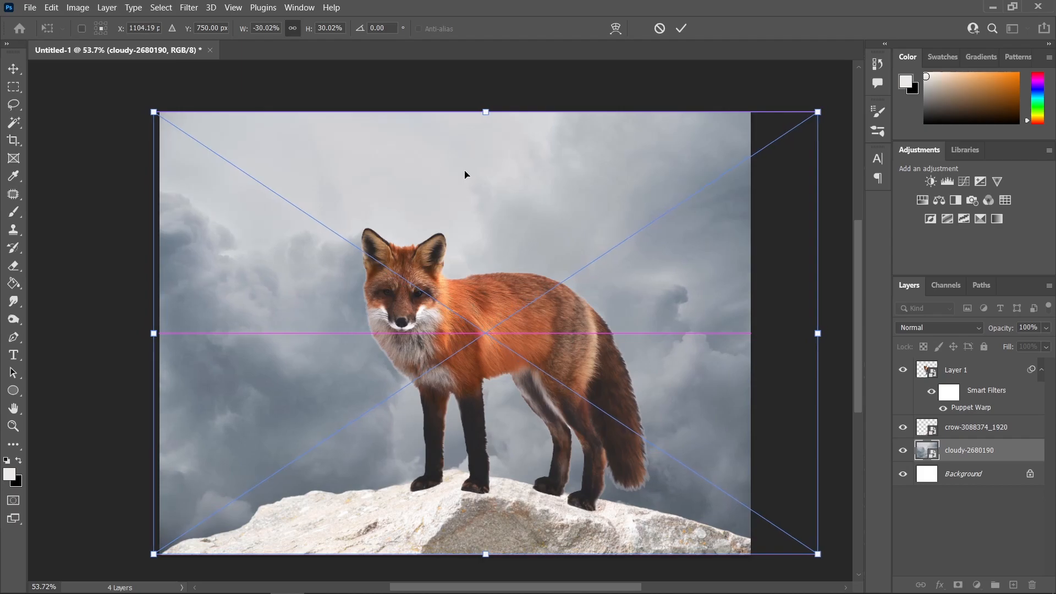
pyautogui.click(13, 71)
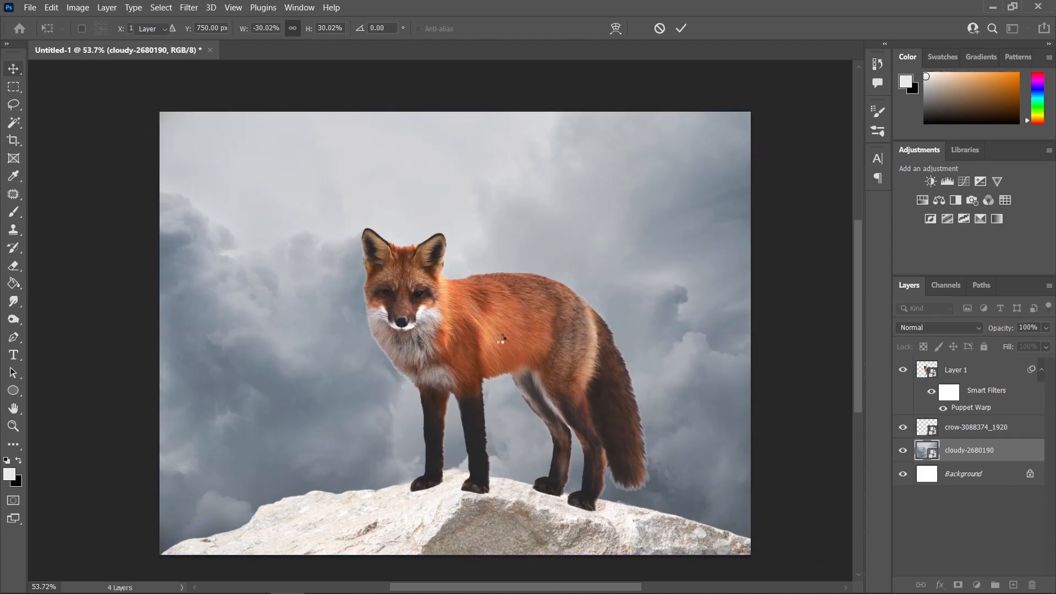
# Step: Rename the cloudy-2680190 layer as Sky
pyautogui.scroll(1, 633, 454)
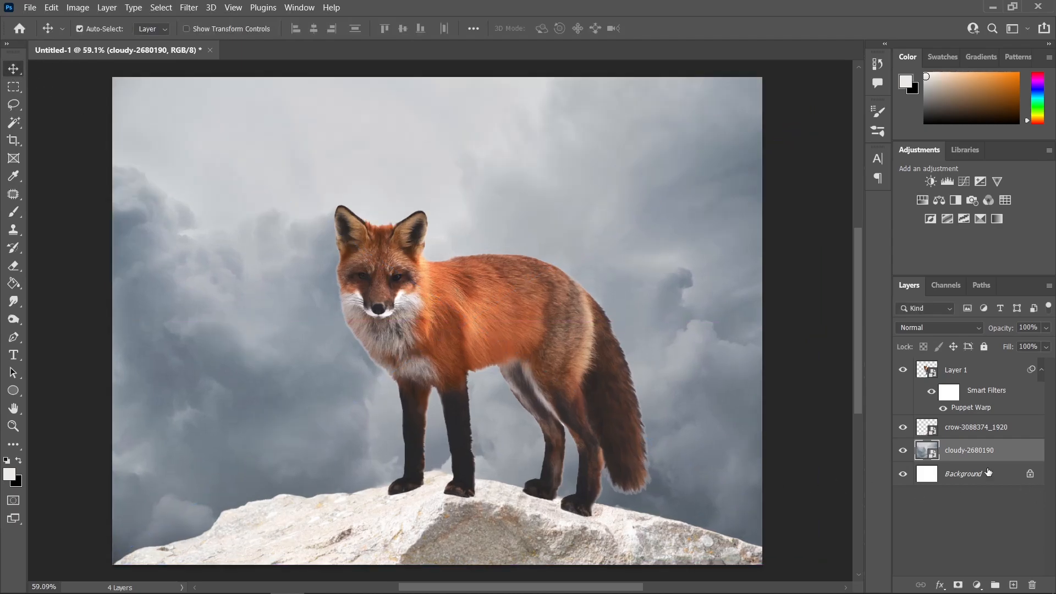
pyautogui.doubleClick(968, 450)
pyautogui.write('Cky')
pyautogui.press('Return')
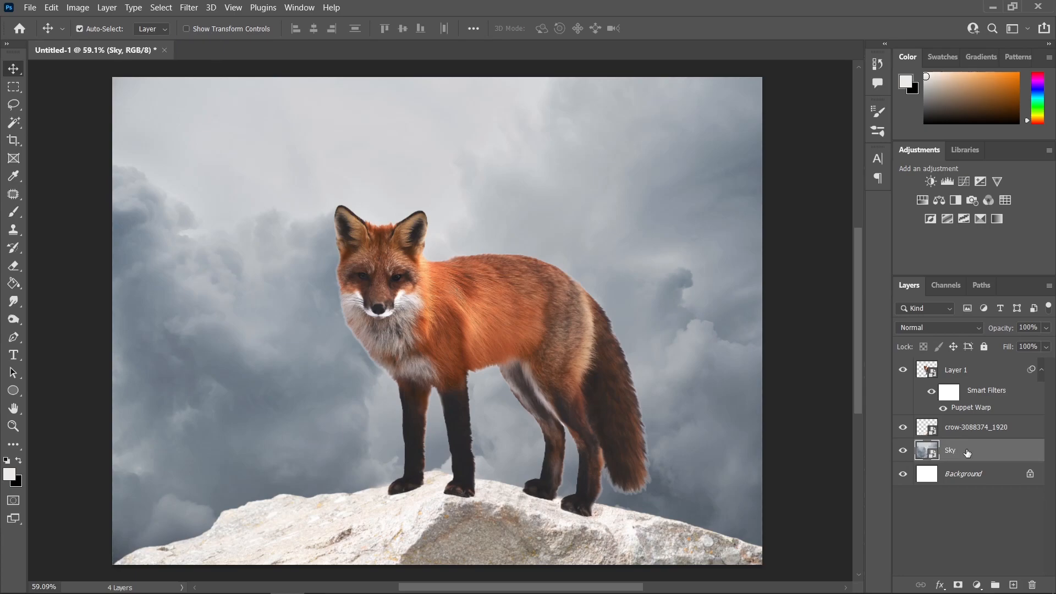
# Step: Rename the crow-3088374_1920 layer as Rock and Layer 1 as Fox
pyautogui.doubleClick(971, 433)
pyautogui.write('R')
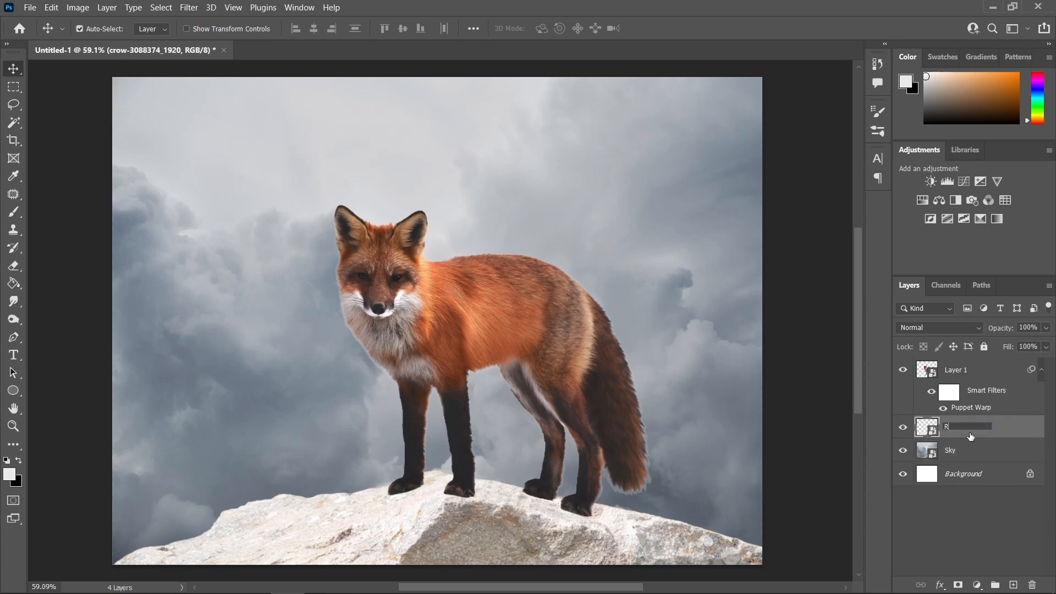
pyautogui.press('Return')
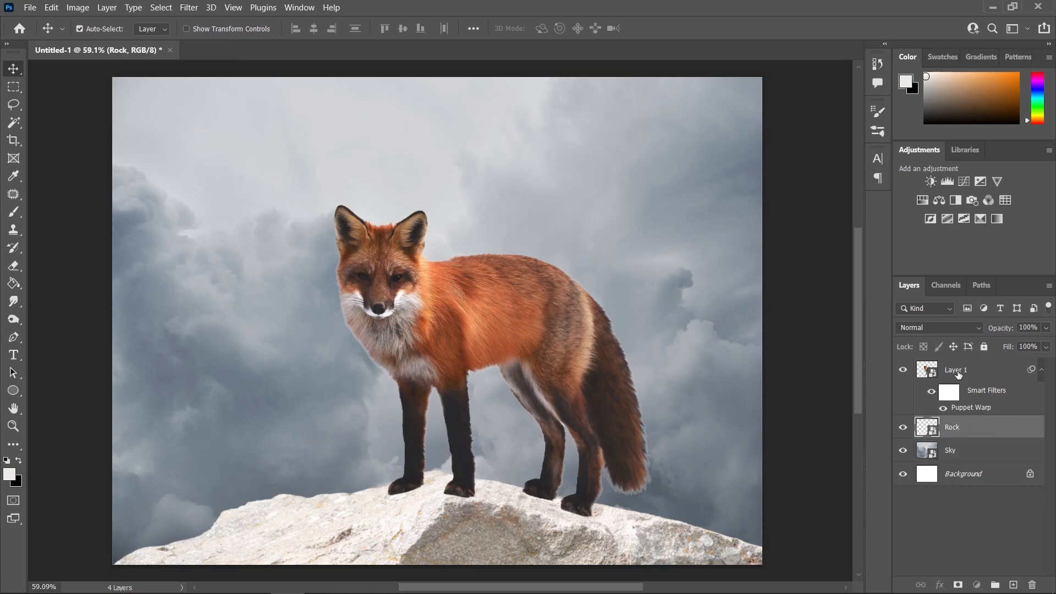
pyautogui.doubleClick(956, 370)
pyautogui.write('Fo')
pyautogui.press('Return')
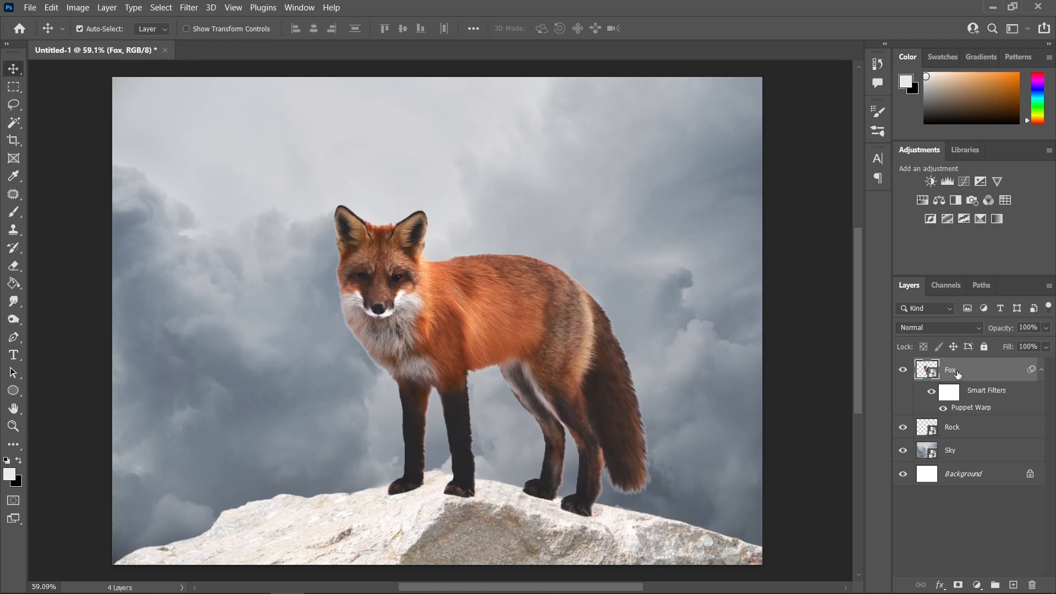
# Step: Open mountains-381231.jpg from the Stock Images folder as a separate document
pyautogui.scroll(-1, 439, 352)
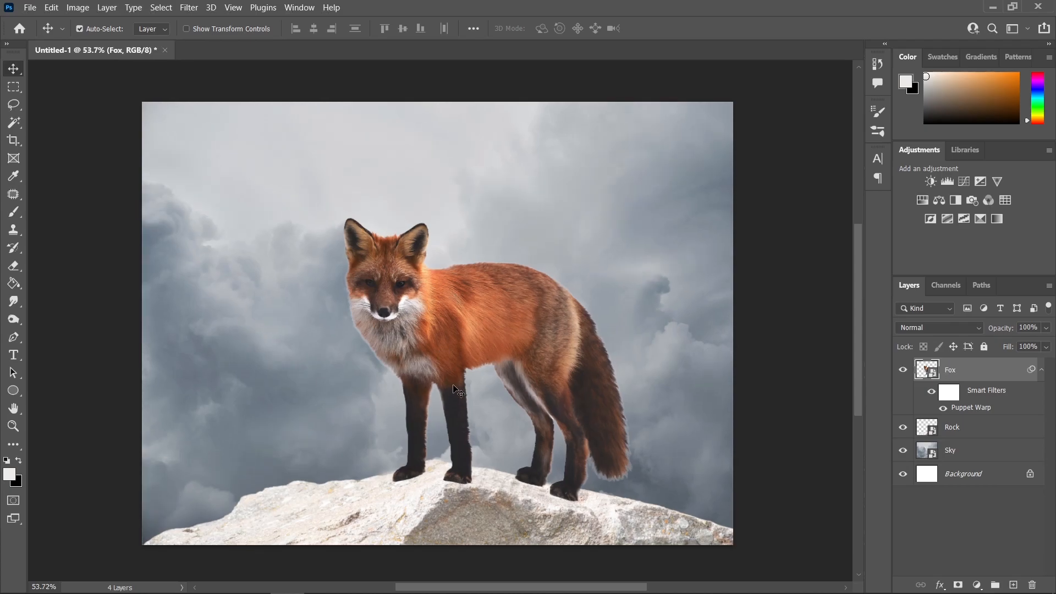
pyautogui.click(151, 584)
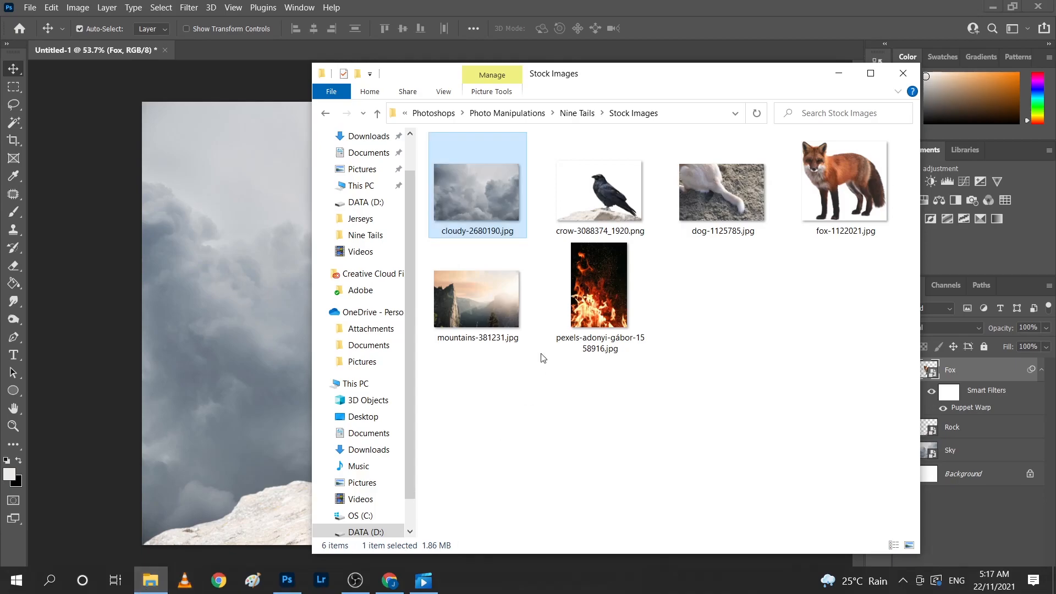
pyautogui.click(496, 302)
pyautogui.moveTo(494, 305); pyautogui.dragTo(230, 58)
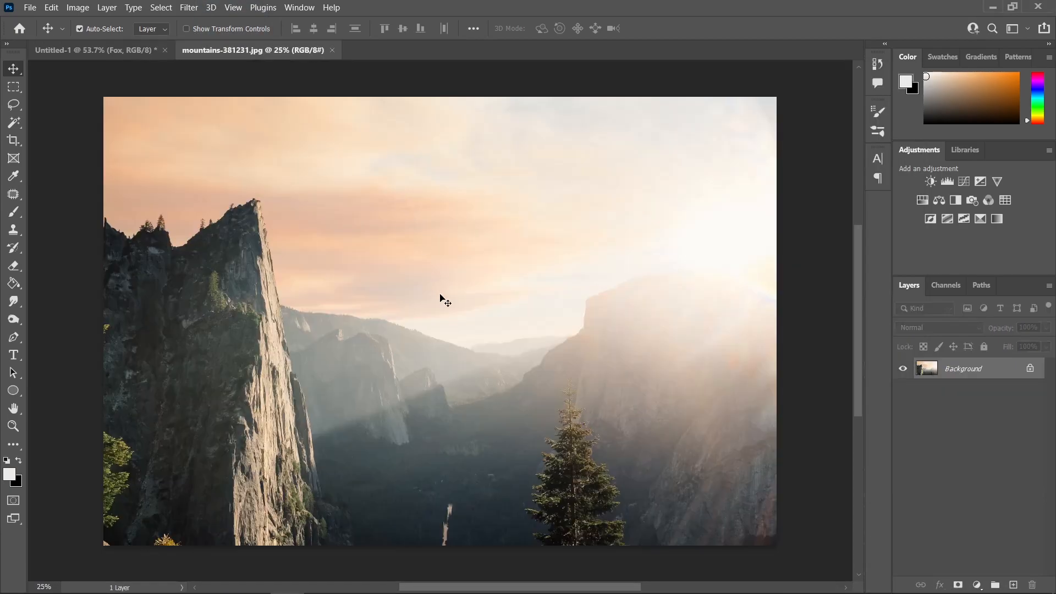
pyautogui.scroll(-1, 280, 403)
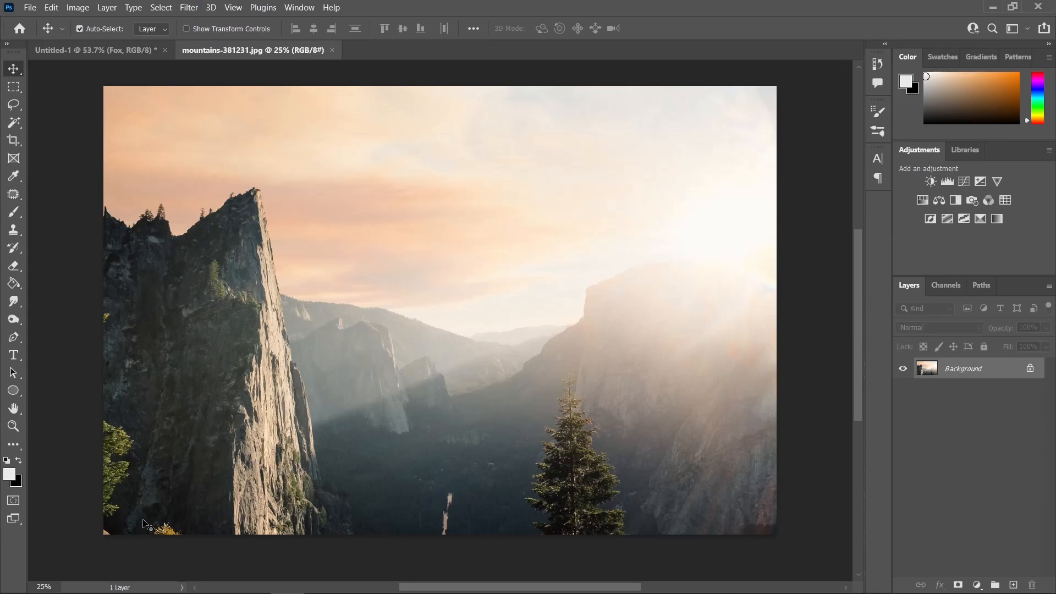
# Step: Select the tall cliff on the left of the mountain photo with the Quick Selection Tool
pyautogui.click(15, 109)
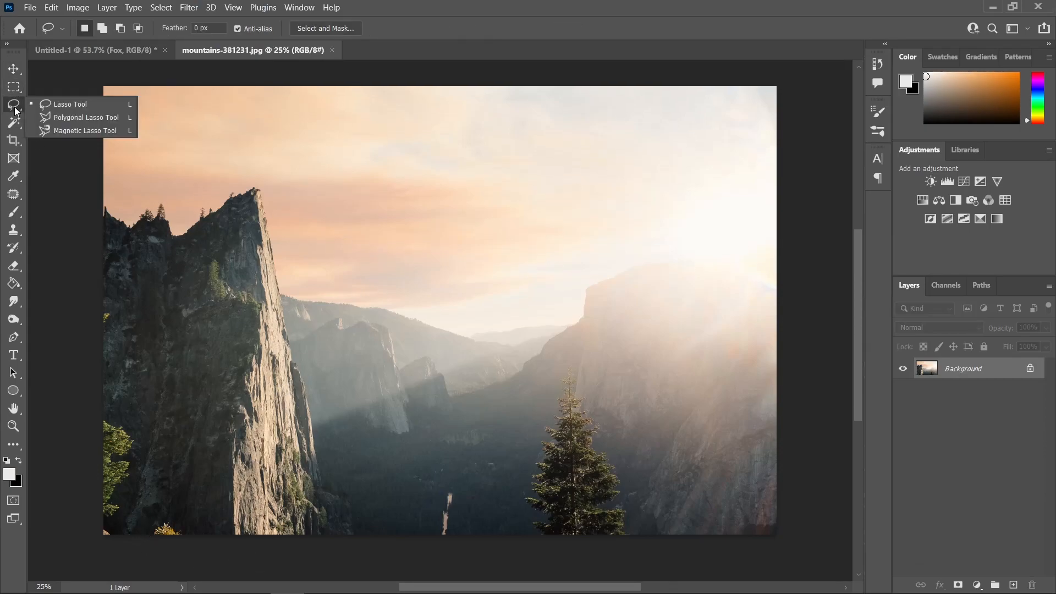
pyautogui.click(14, 86)
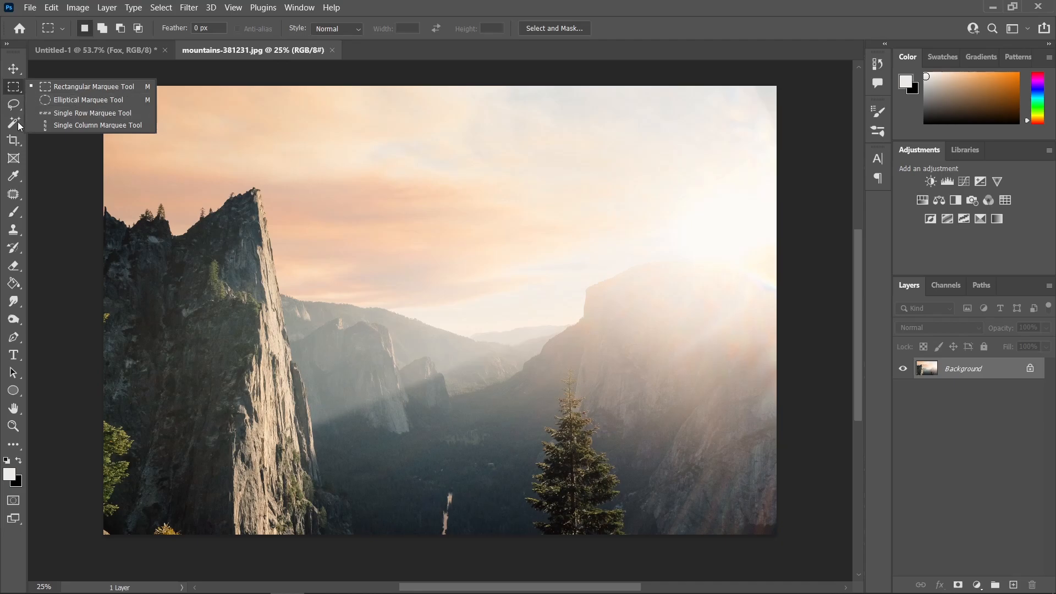
pyautogui.click(15, 122)
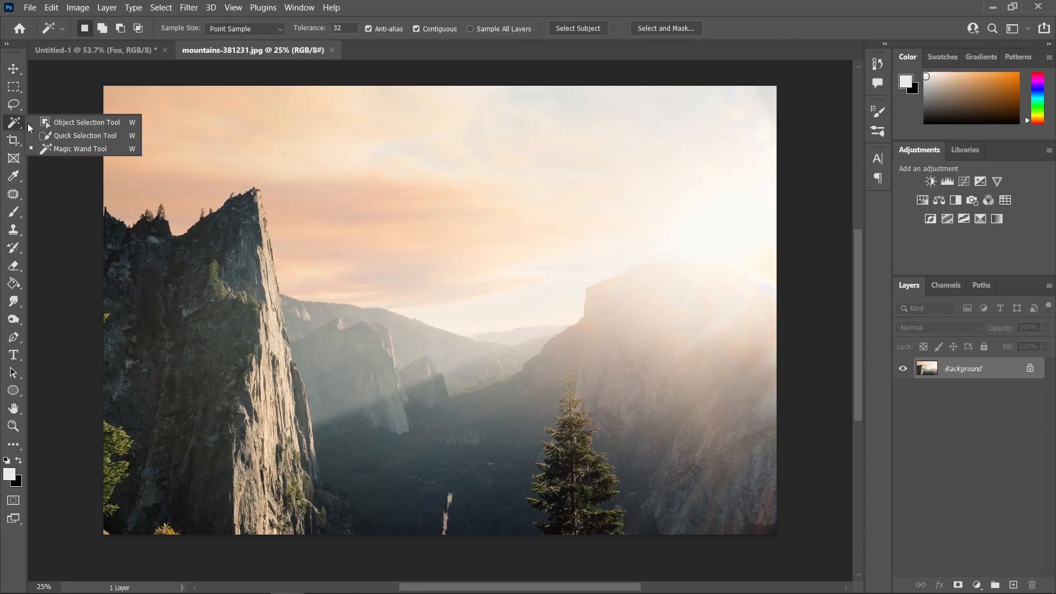
pyautogui.click(83, 134)
pyautogui.moveTo(335, 333)
pyautogui.mouseDown()
pyautogui.moveTo(267, 338)
pyautogui.moveTo(221, 372)
pyautogui.moveTo(245, 405)
pyautogui.moveTo(246, 437)
pyautogui.mouseUp()
pyautogui.scroll(-1, 260, 359)
pyautogui.moveTo(256, 404); pyautogui.dragTo(243, 409)
pyautogui.moveTo(249, 379)
pyautogui.mouseDown()
pyautogui.moveTo(259, 346)
pyautogui.moveTo(244, 288)
pyautogui.moveTo(265, 464)
pyautogui.moveTo(257, 342)
pyautogui.mouseUp()
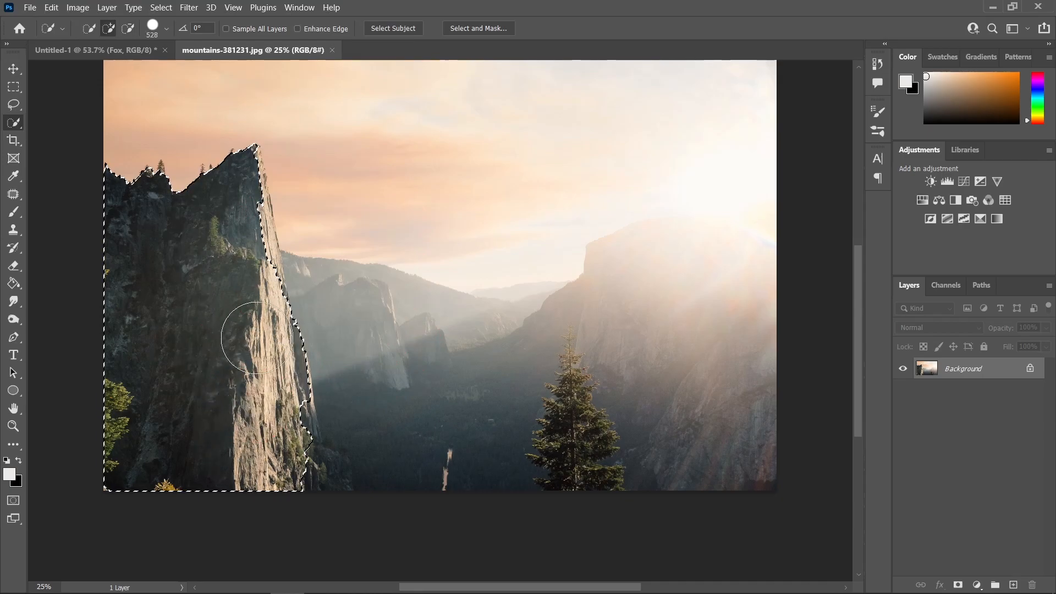
# Step: Extend the selection along the cliff's right edge and down to its base using a Quick Selection brush of size 71
pyautogui.scroll(1, 257, 181)
pyautogui.scroll(3, 257, 185)
pyautogui.moveTo(286, 233)
pyautogui.mouseDown()
pyautogui.moveTo(248, 238)
pyautogui.moveTo(263, 193)
pyautogui.mouseUp()
pyautogui.scroll(2, 258, 190)
pyautogui.scroll(-3, 295, 220)
pyautogui.scroll(-6, 306, 398)
pyautogui.moveTo(363, 542); pyautogui.dragTo(355, 395)
pyautogui.scroll(-2, 407, 407)
pyautogui.scroll(-2, 431, 429)
pyautogui.moveTo(432, 481); pyautogui.dragTo(442, 522)
pyautogui.moveTo(461, 498); pyautogui.dragTo(463, 544)
pyautogui.scroll(1, 440, 517)
pyautogui.scroll(-2, 278, 349)
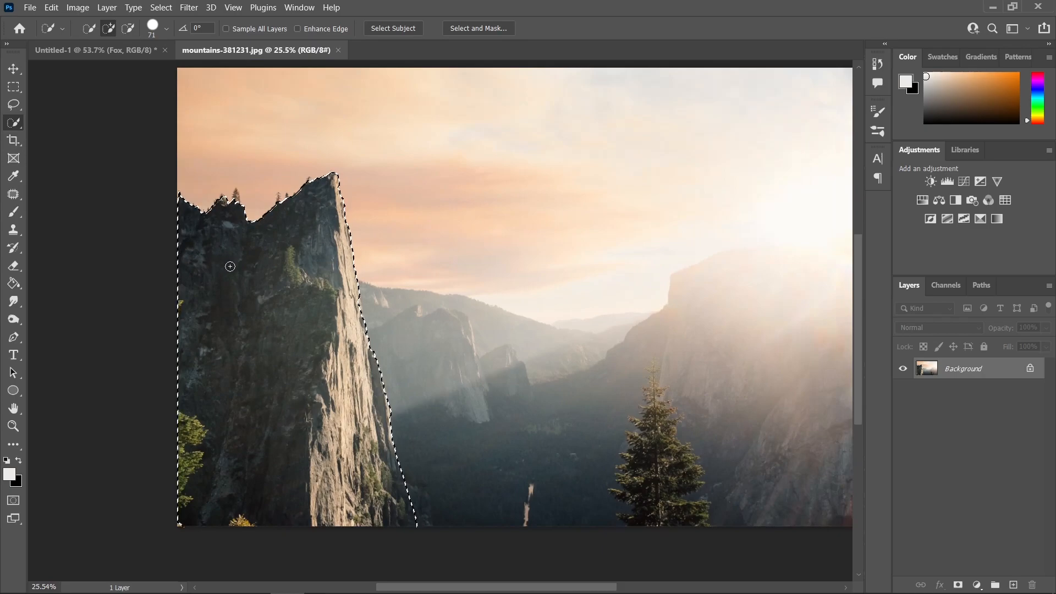
# Step: Subtract the lower ridge left of the peak from the cliff selection with the Lasso Tool
pyautogui.press('l')
pyautogui.press('alt')
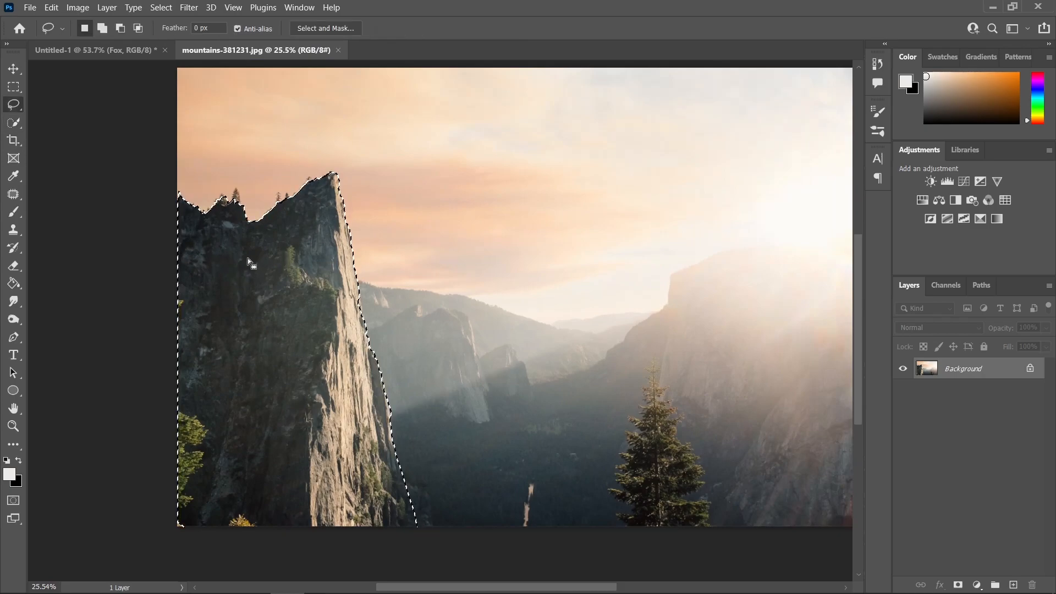
pyautogui.press('alt')
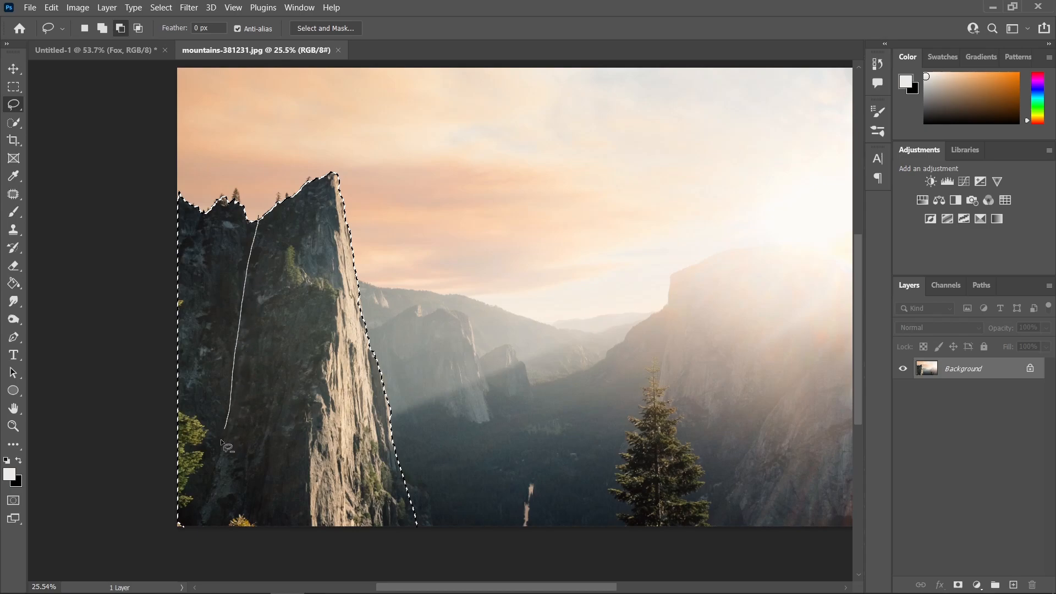
pyautogui.moveTo(202, 508)
pyautogui.mouseDown()
pyautogui.moveTo(176, 537)
pyautogui.moveTo(125, 506)
pyautogui.mouseUp()
pyautogui.moveTo(258, 185); pyautogui.dragTo(258, 223)
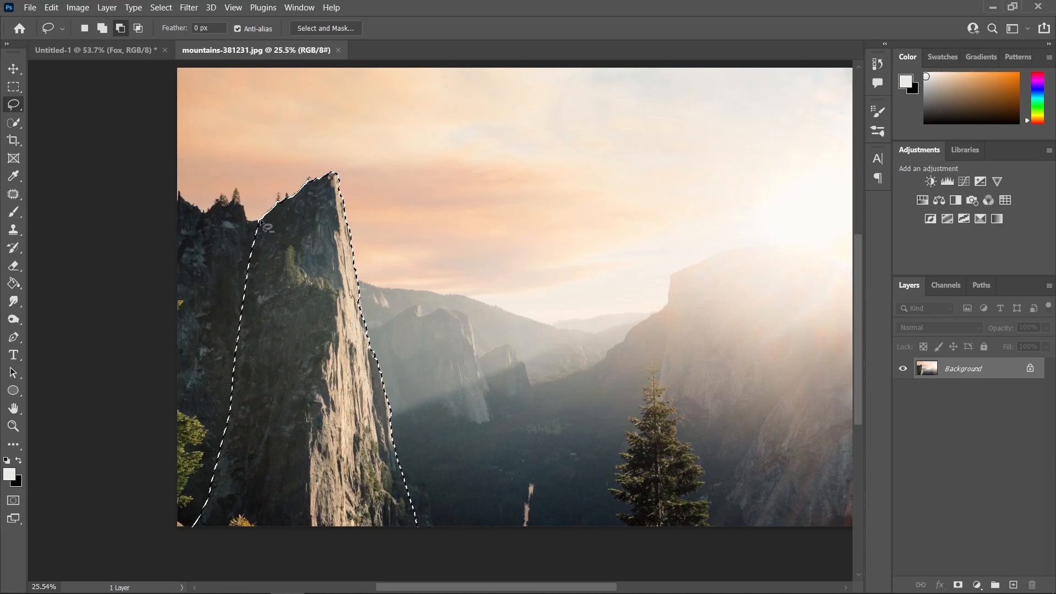
# Step: Copy the selected cliff to a new layer and convert that layer to a smart object
pyautogui.scroll(-2, 336, 388)
pyautogui.press('v')
pyautogui.hotkey('ctrl', 'j')
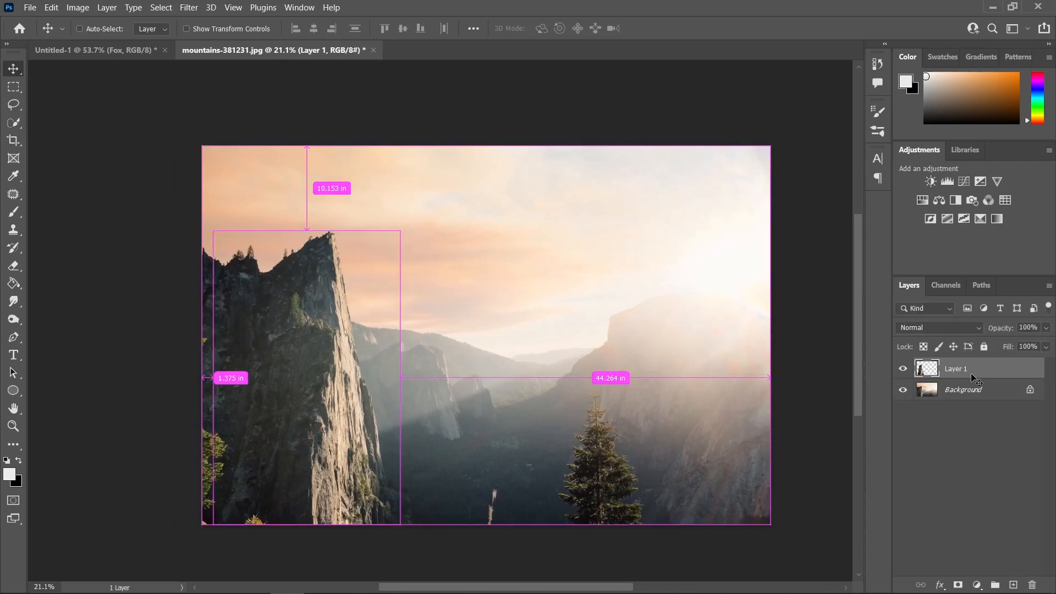
pyautogui.rightClick(975, 373)
pyautogui.click(900, 207)
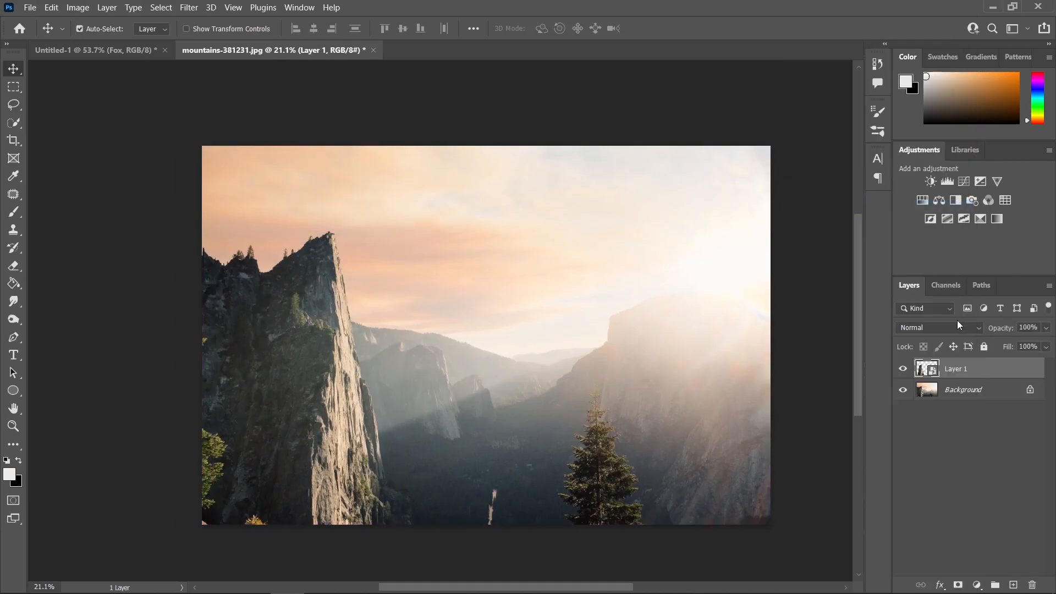
# Step: Bring the cliff into Untitled-1 and transform it to 201.97% scale and -6.54° rotation along the canvas's left edge
pyautogui.moveTo(323, 344); pyautogui.dragTo(295, 302)
pyautogui.moveTo(264, 408); pyautogui.dragTo(206, 448)
pyautogui.hotkey('ctrl', 't')
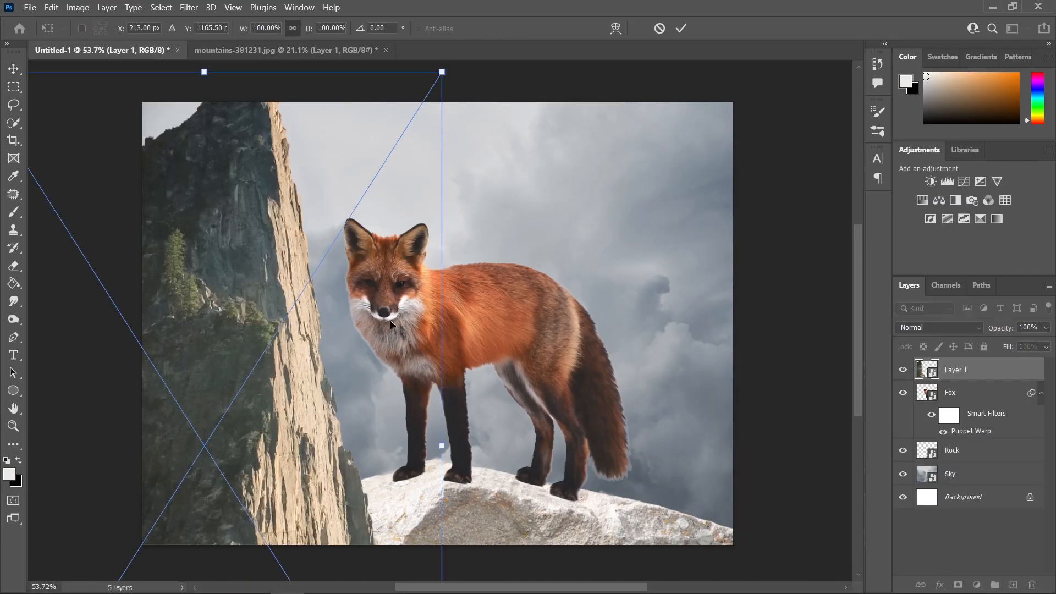
pyautogui.moveTo(446, 445); pyautogui.dragTo(754, 255)
pyautogui.moveTo(332, 469); pyautogui.dragTo(72, 443)
pyautogui.moveTo(581, 347); pyautogui.dragTo(594, 410)
pyautogui.moveTo(294, 393); pyautogui.dragTo(281, 359)
pyautogui.moveTo(434, 314); pyautogui.dragTo(504, 313)
pyautogui.moveTo(251, 427); pyautogui.dragTo(190, 400)
pyautogui.moveTo(437, 279); pyautogui.dragTo(580, 255)
pyautogui.moveTo(228, 397); pyautogui.dragTo(136, 390)
pyautogui.moveTo(521, 246); pyautogui.dragTo(525, 269)
pyautogui.moveTo(229, 405); pyautogui.dragTo(173, 401)
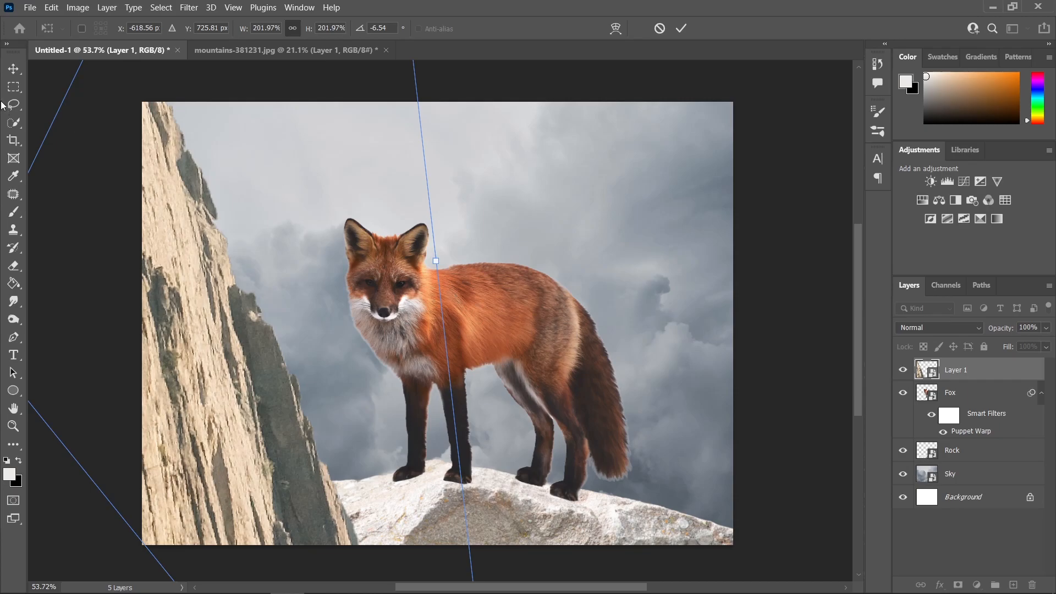
pyautogui.click(13, 69)
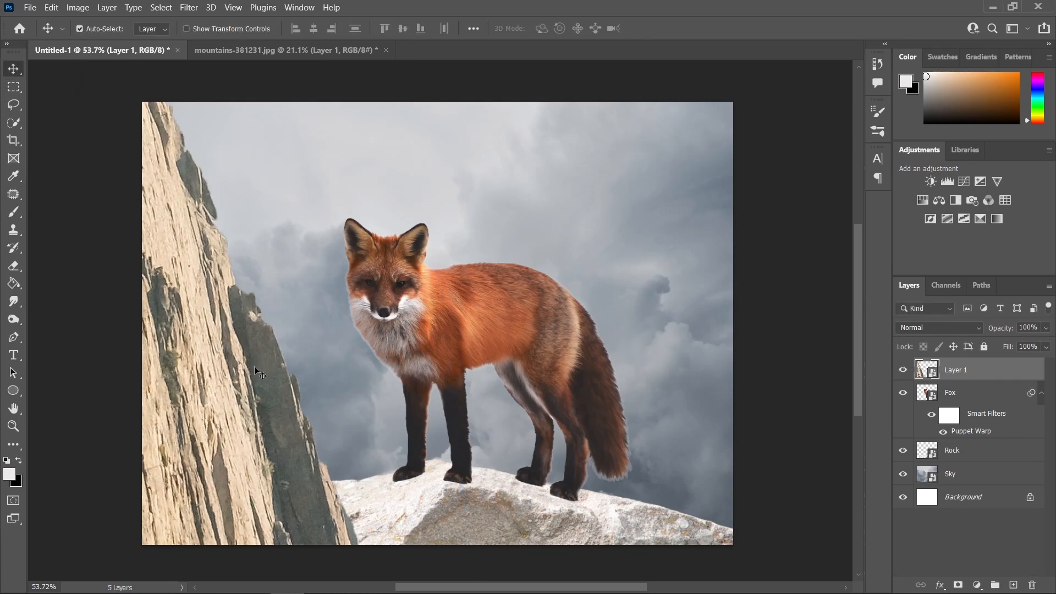
# Step: Apply a Gaussian Blur with a 10-pixel radius to the cliff layer
pyautogui.click(196, 9)
pyautogui.moveTo(329, 165)
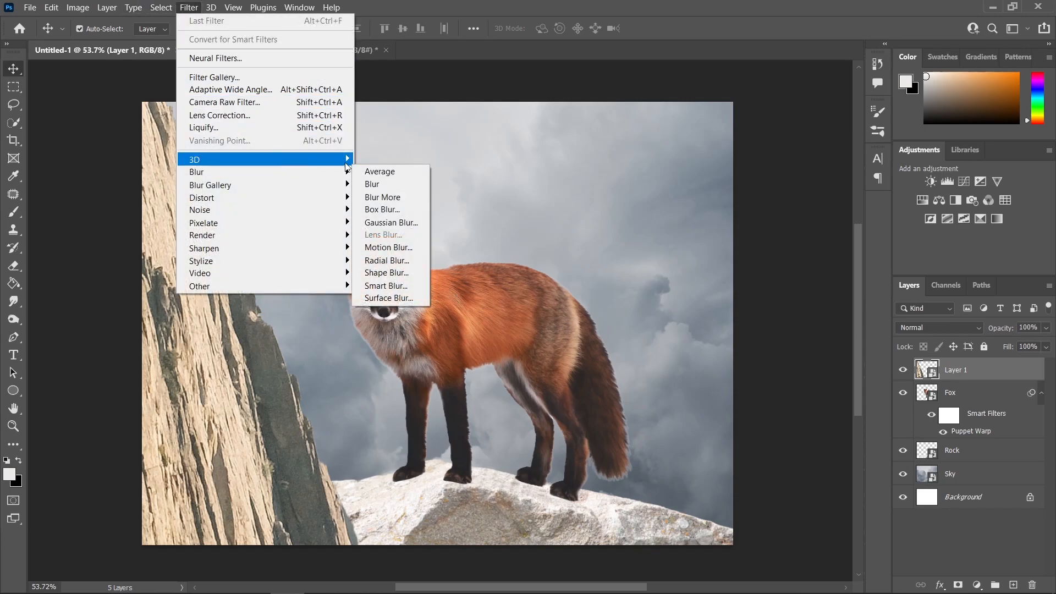
pyautogui.click(391, 223)
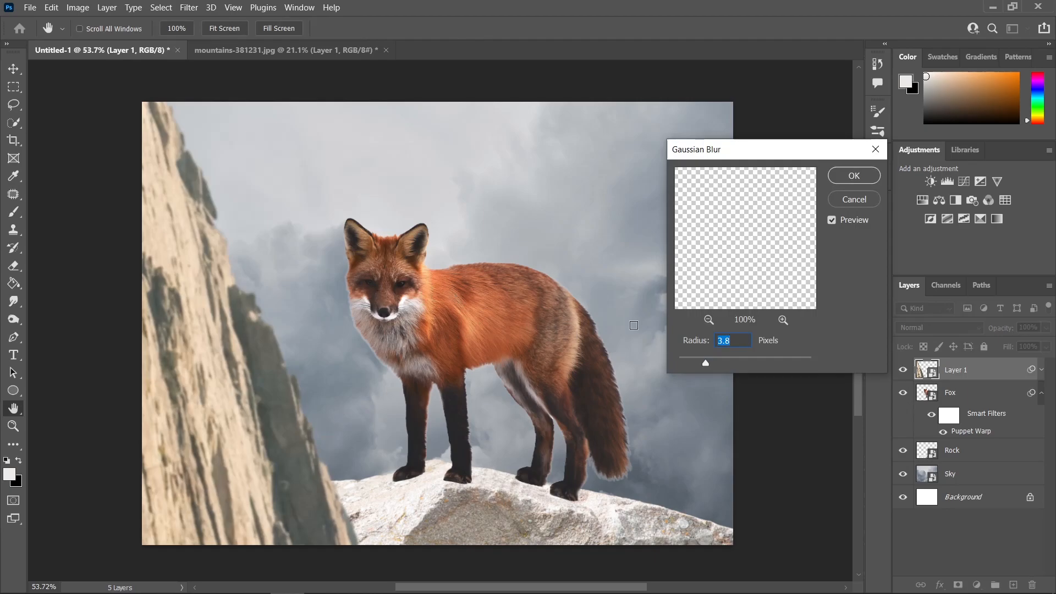
pyautogui.write('10')
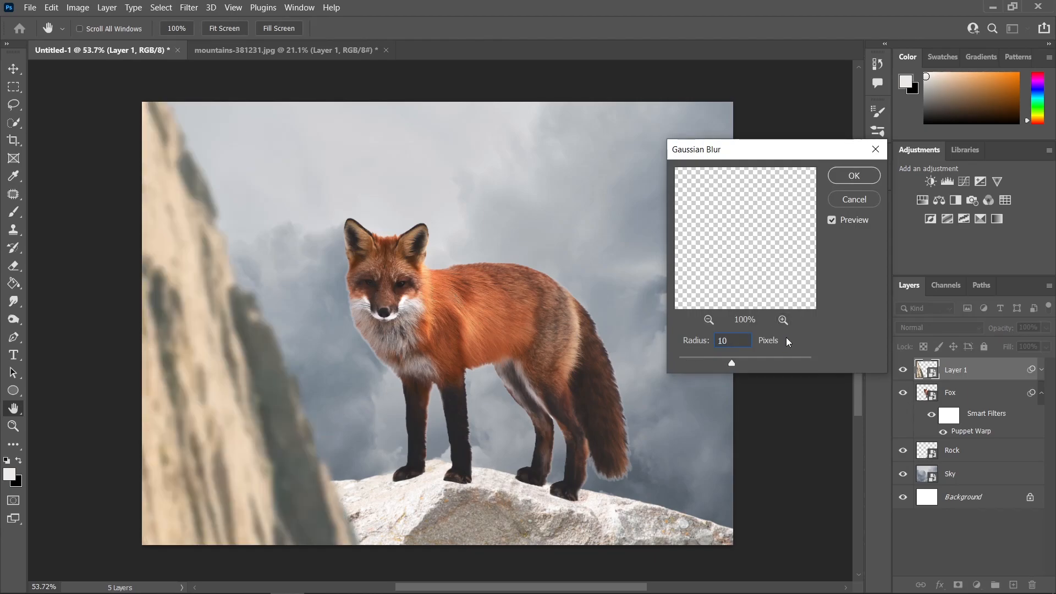
pyautogui.click(854, 176)
# Step: Rename the blurred cliff layer as Framing
pyautogui.doubleClick(954, 372)
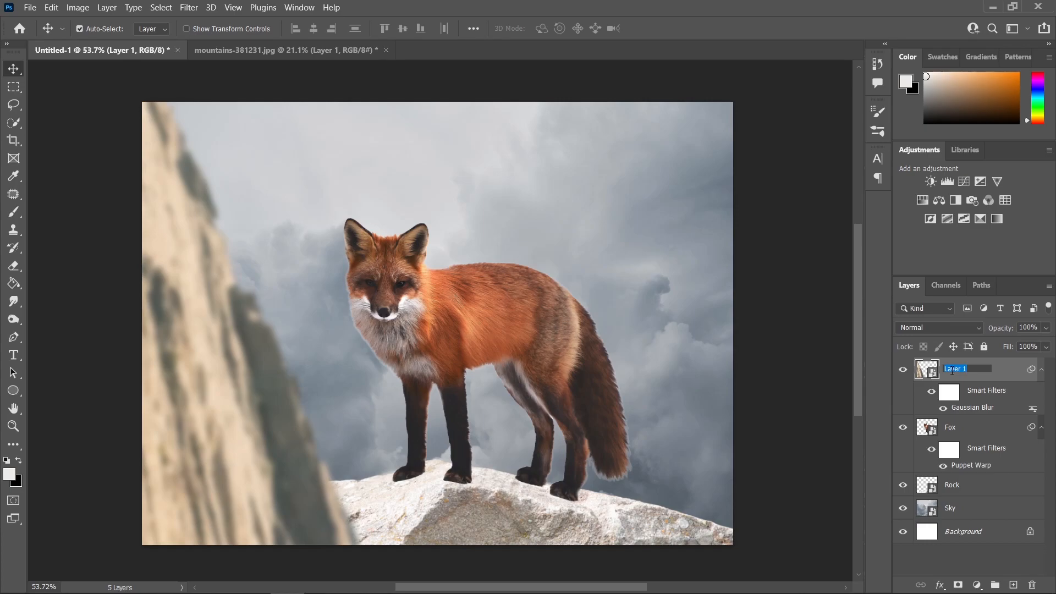
pyautogui.write('Framing')
pyautogui.press('Return')
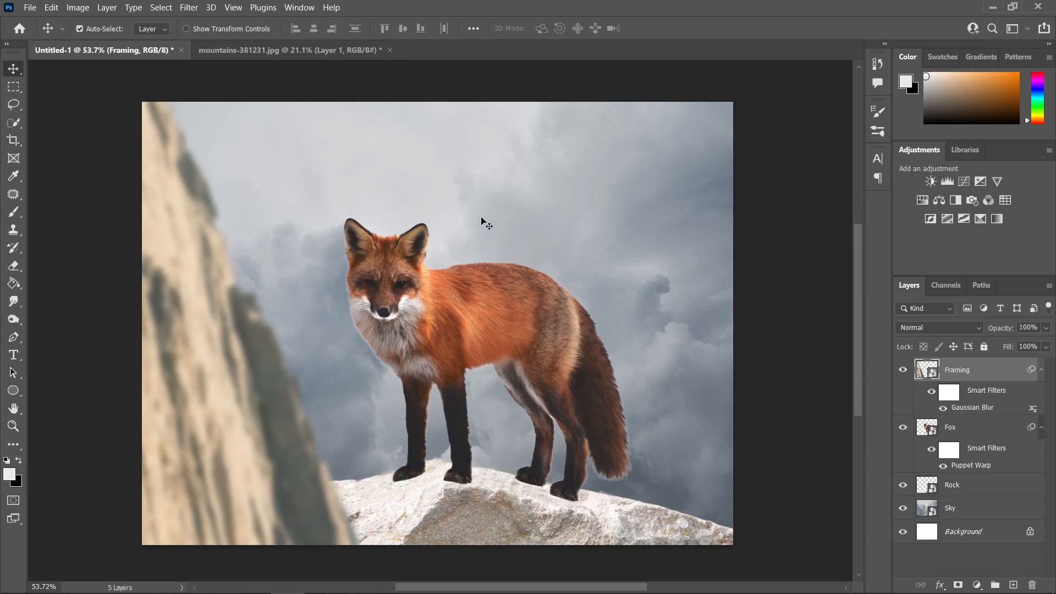
# Step: Apply a Gaussian Blur with a 10-pixel radius to the Sky layer and shift the clouds left behind the fox
pyautogui.click(520, 216)
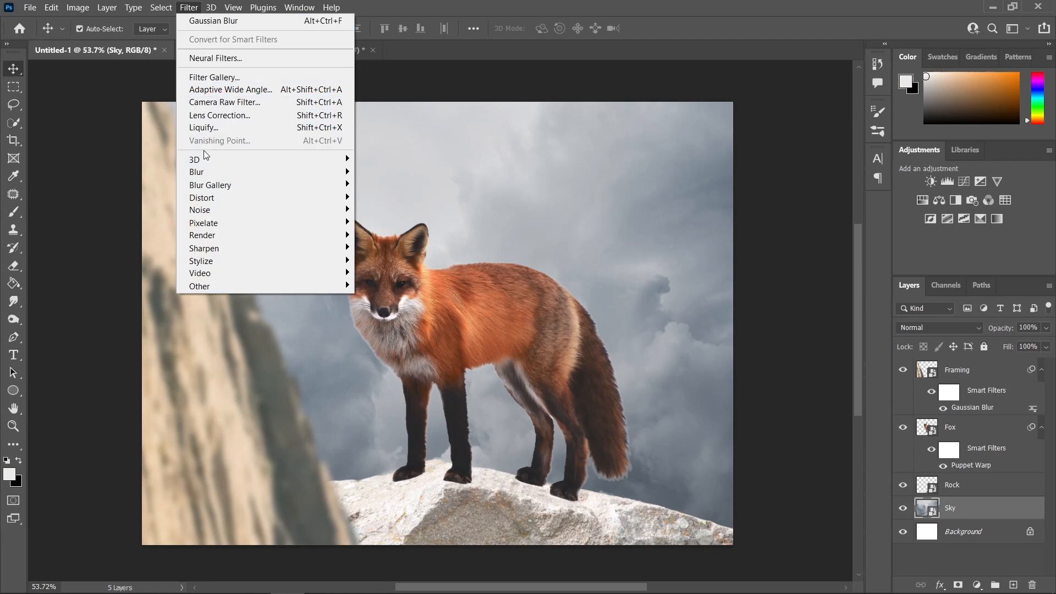
pyautogui.moveTo(197, 171)
pyautogui.click(388, 223)
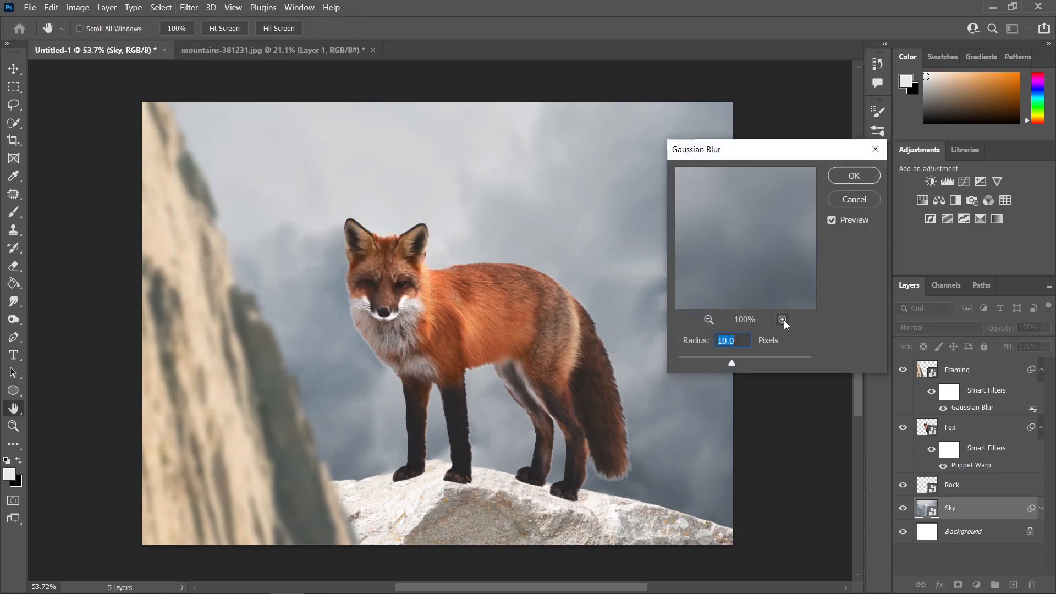
pyautogui.click(854, 175)
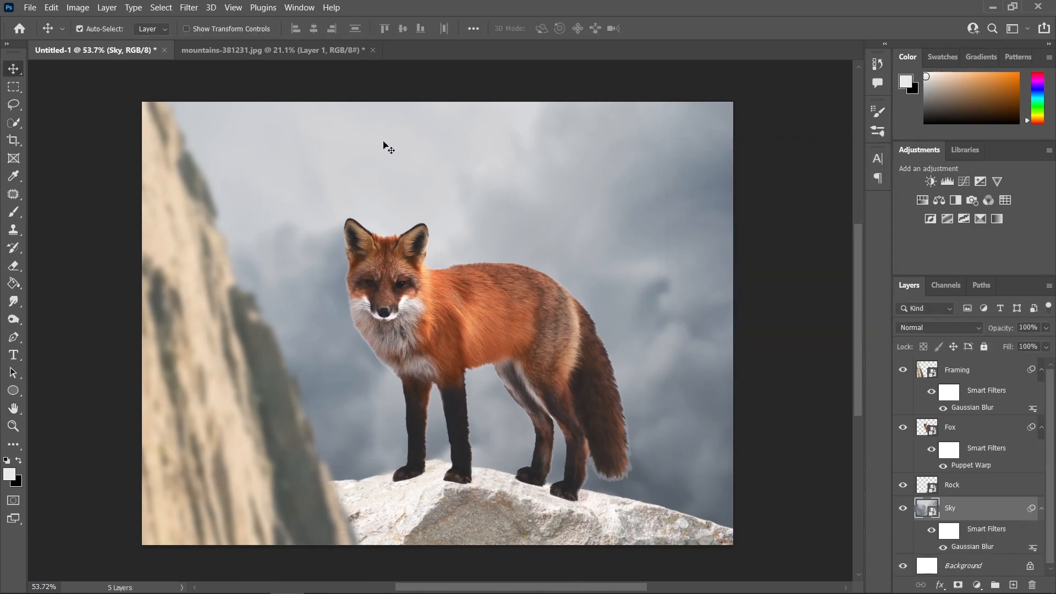
pyautogui.moveTo(564, 197); pyautogui.dragTo(497, 197)
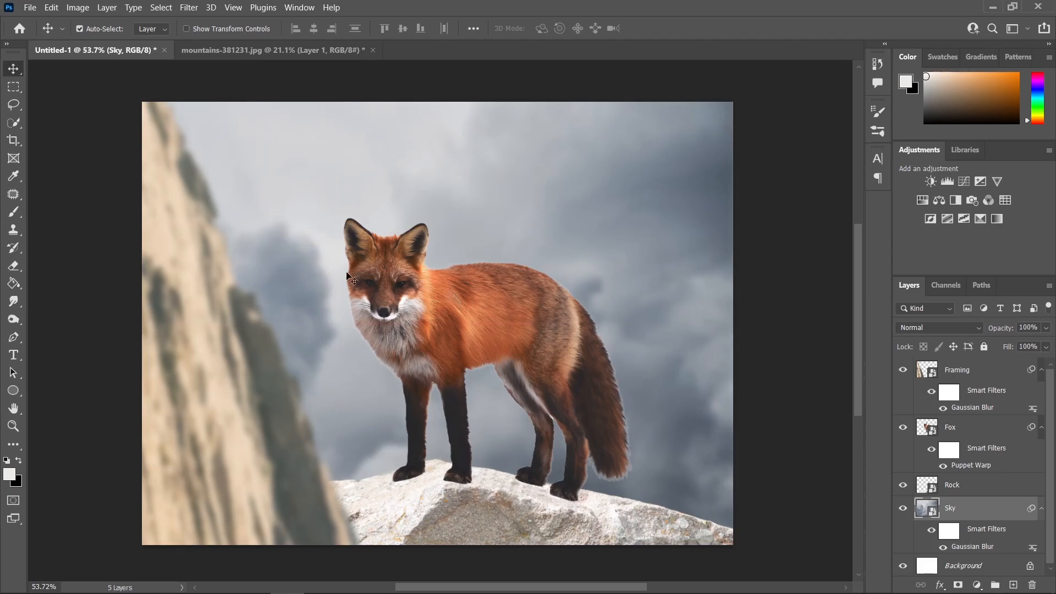
# Step: Draw a freehand selection around the fox's head, body and legs, leaving the tail outside it
pyautogui.scroll(2, 567, 333)
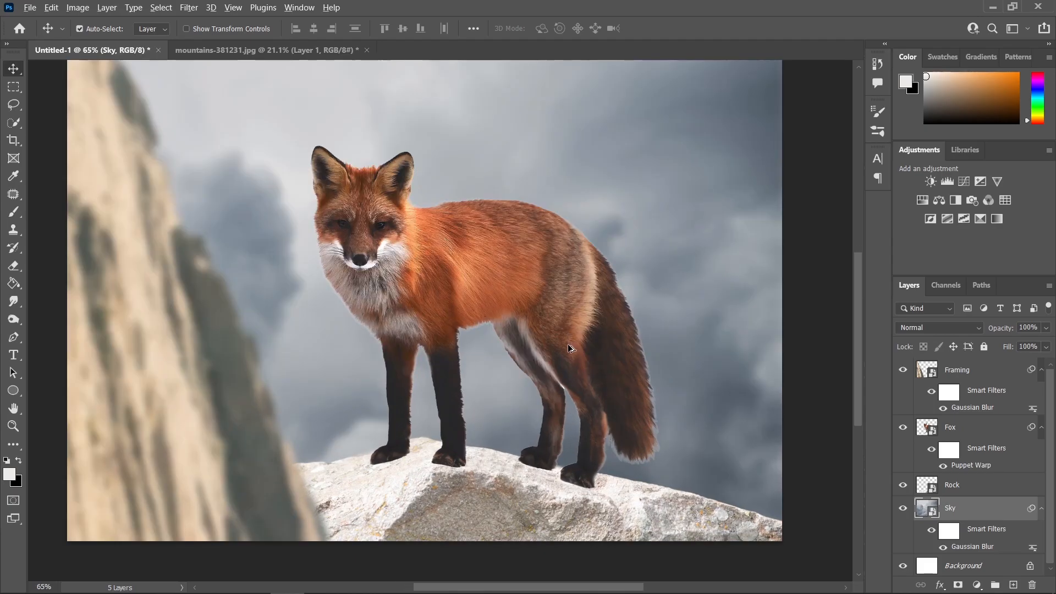
pyautogui.scroll(2, 568, 345)
pyautogui.moveTo(629, 252); pyautogui.dragTo(617, 282)
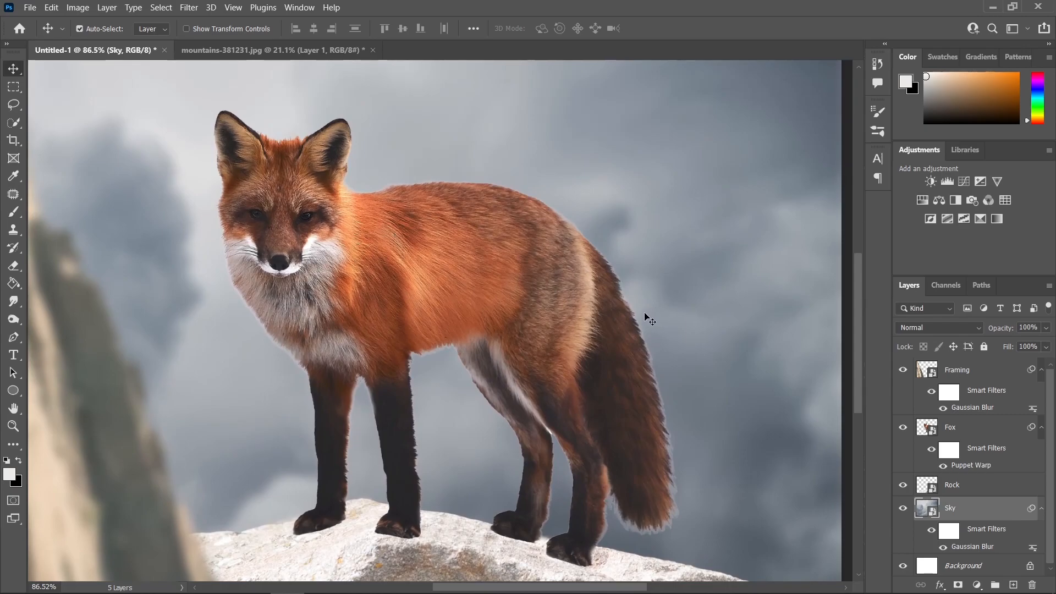
pyautogui.press('l')
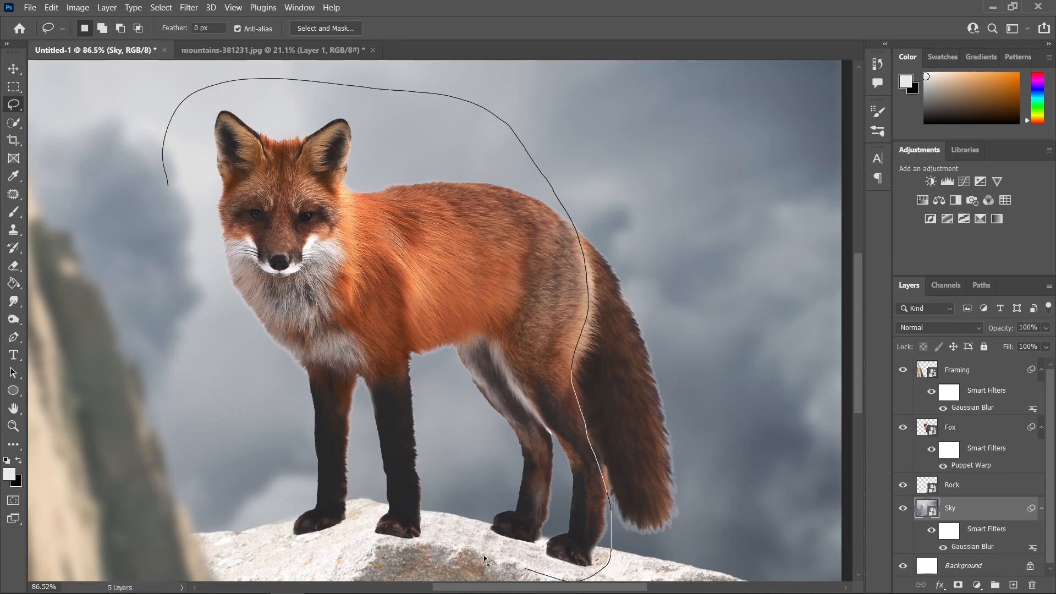
pyautogui.moveTo(181, 212); pyautogui.dragTo(180, 209)
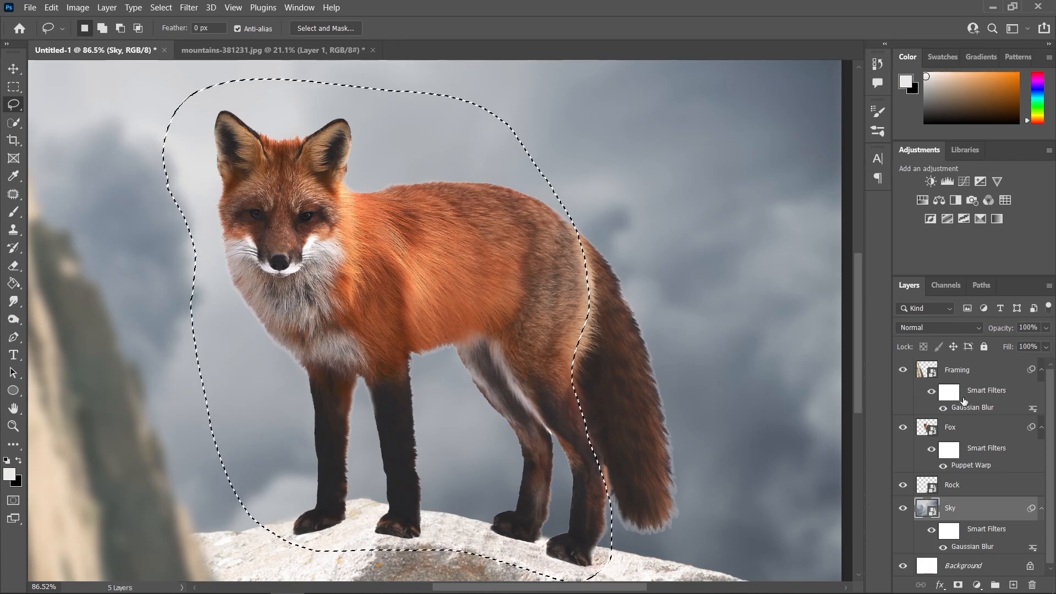
# Step: Open Select and Mask on the Fox layer and refine the fur edge between the hindquarters and tail with the Refine Edge Brush
pyautogui.click(947, 428)
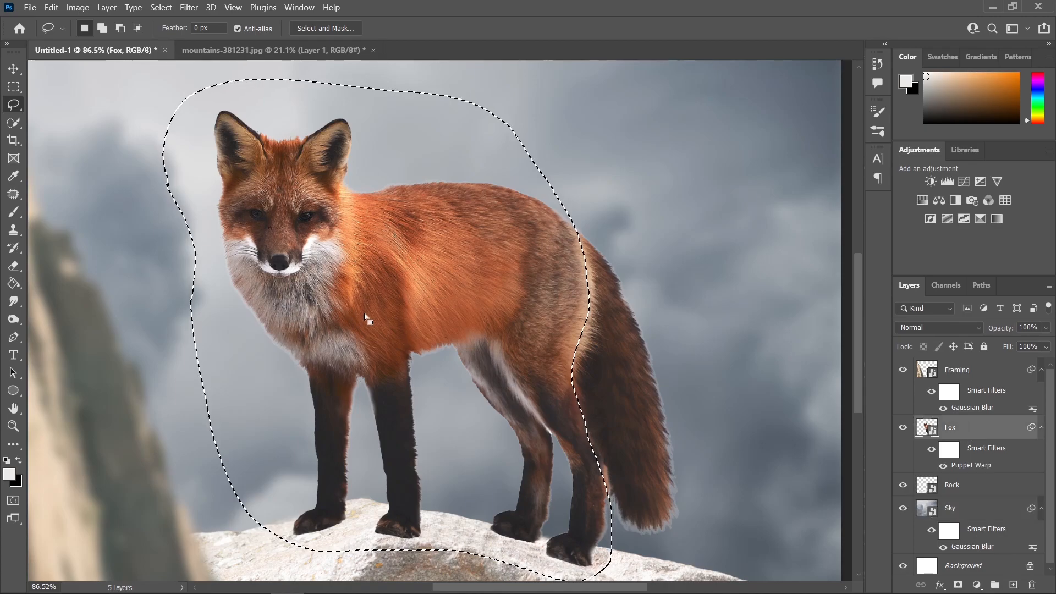
pyautogui.click(163, 10)
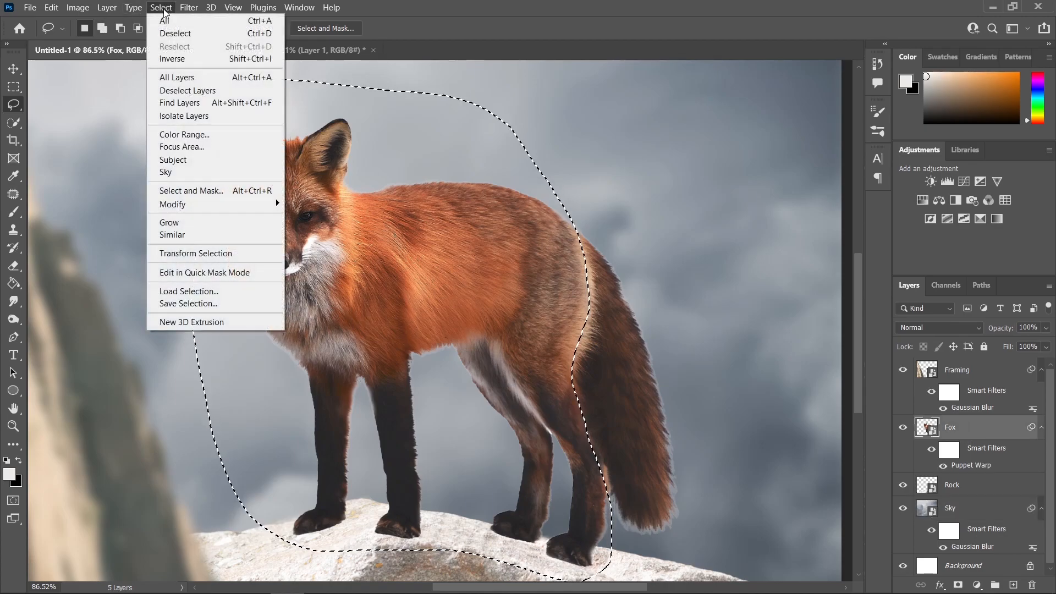
pyautogui.click(218, 195)
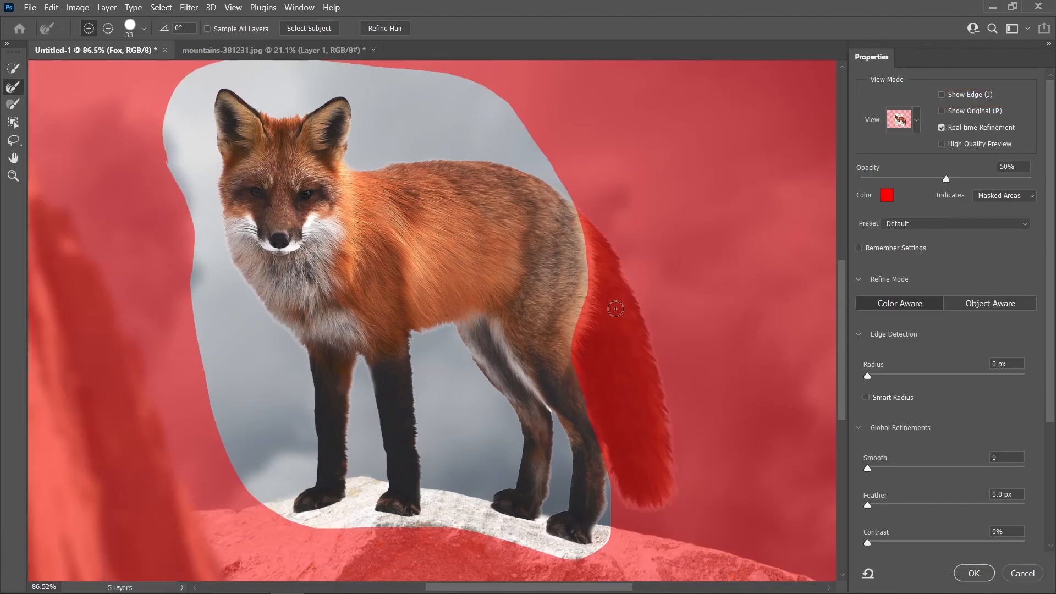
pyautogui.scroll(3, 600, 268)
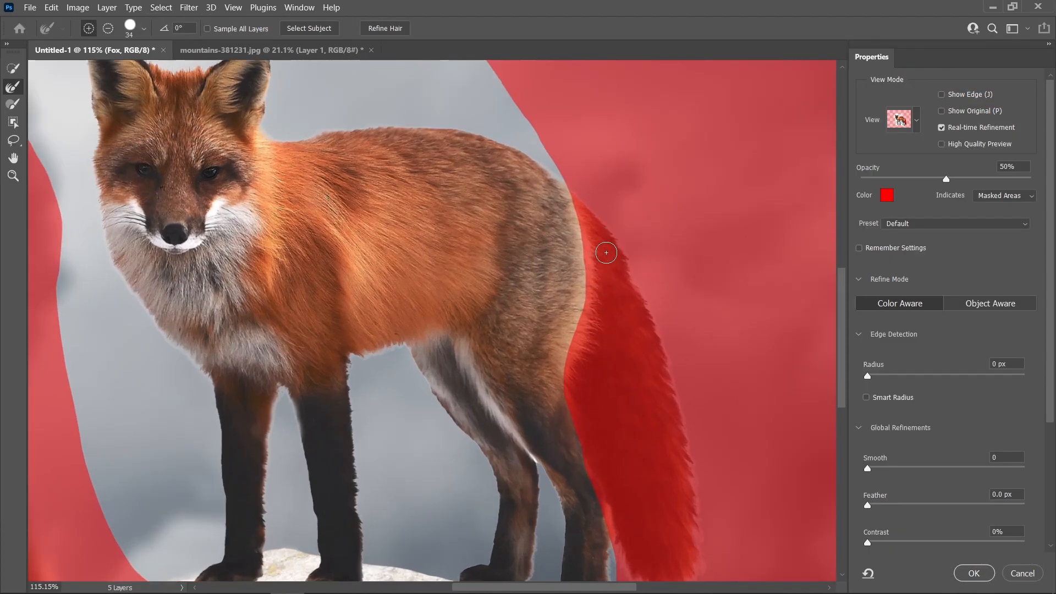
pyautogui.moveTo(580, 223); pyautogui.dragTo(589, 274)
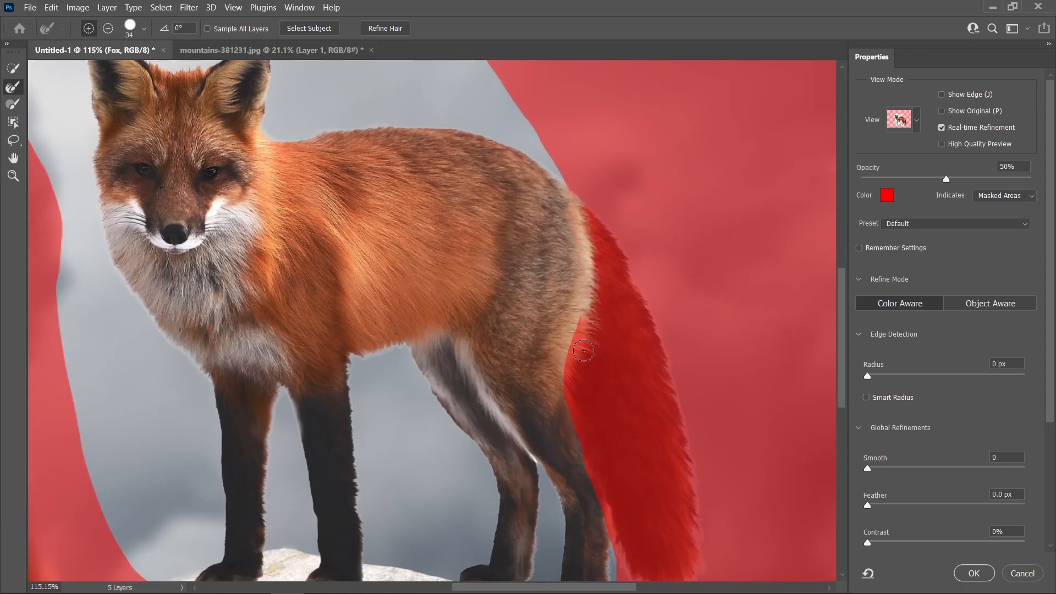
pyautogui.moveTo(579, 337); pyautogui.dragTo(571, 387)
pyautogui.scroll(-3, 581, 407)
pyautogui.scroll(3, 601, 457)
pyautogui.moveTo(569, 188); pyautogui.dragTo(548, 168)
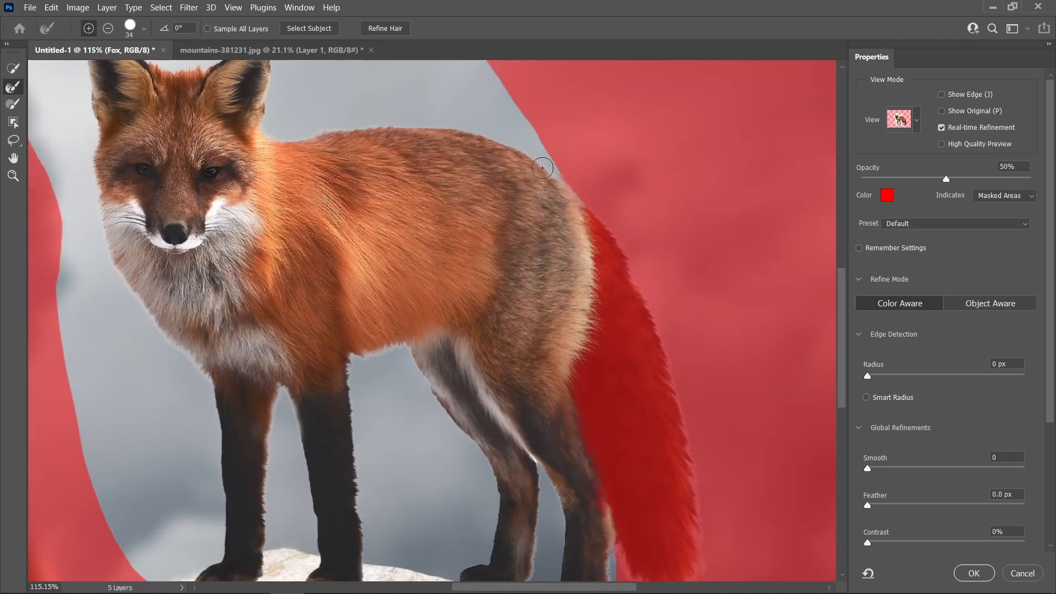
pyautogui.scroll(4, 610, 203)
pyautogui.scroll(3, 610, 204)
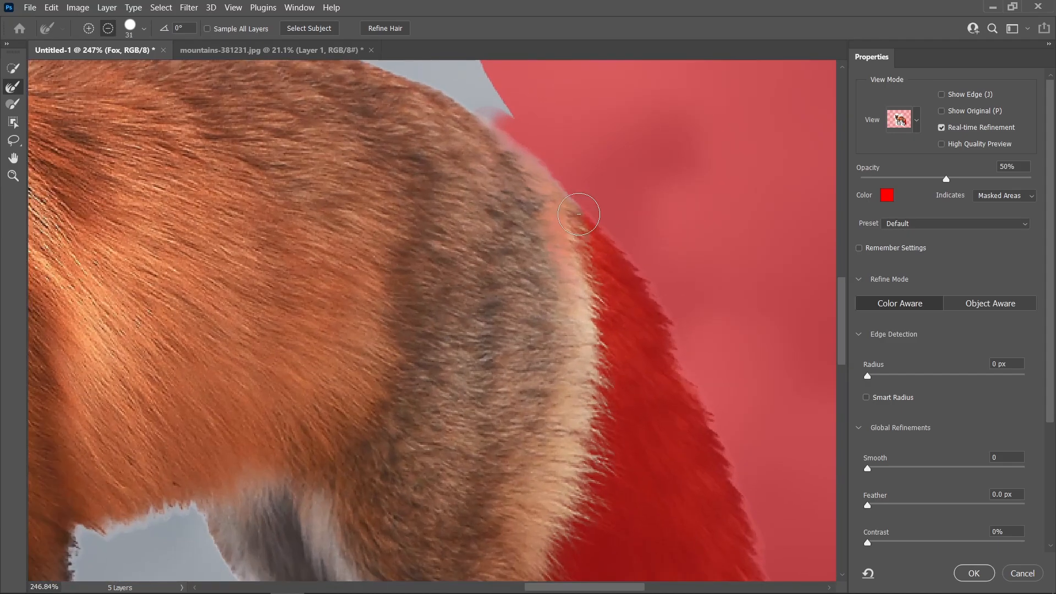
# Step: Paint the missing rump fur back into the selection with the Brush tool and accept the refined selection
pyautogui.click(13, 104)
pyautogui.moveTo(523, 228)
pyautogui.mouseDown()
pyautogui.moveTo(508, 184)
pyautogui.moveTo(532, 223)
pyautogui.moveTo(550, 306)
pyautogui.moveTo(521, 198)
pyautogui.moveTo(535, 220)
pyautogui.moveTo(504, 175)
pyautogui.mouseUp()
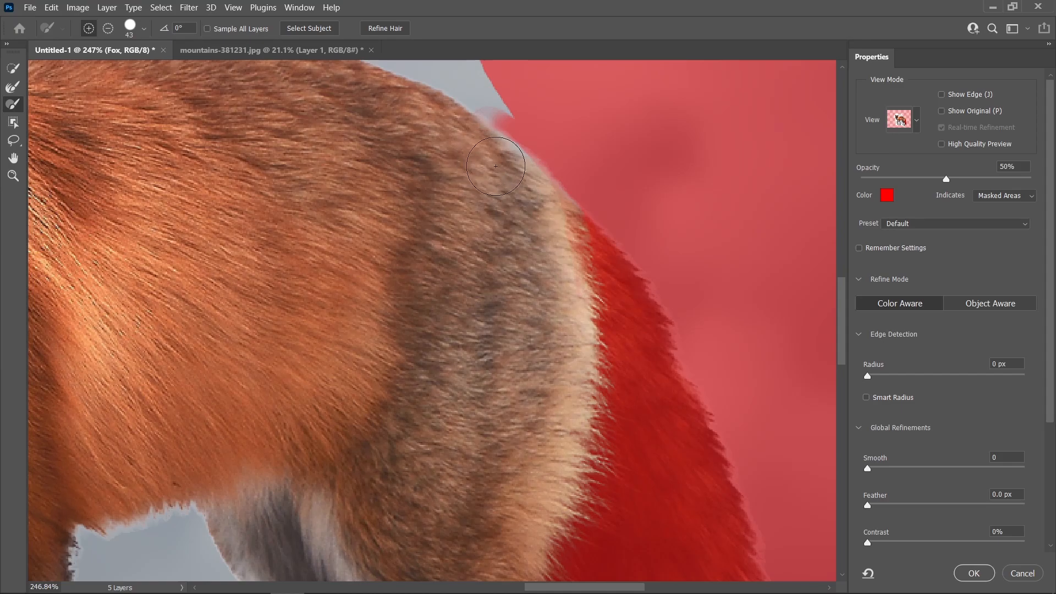
pyautogui.scroll(-3, 521, 230)
pyautogui.scroll(-2, 521, 229)
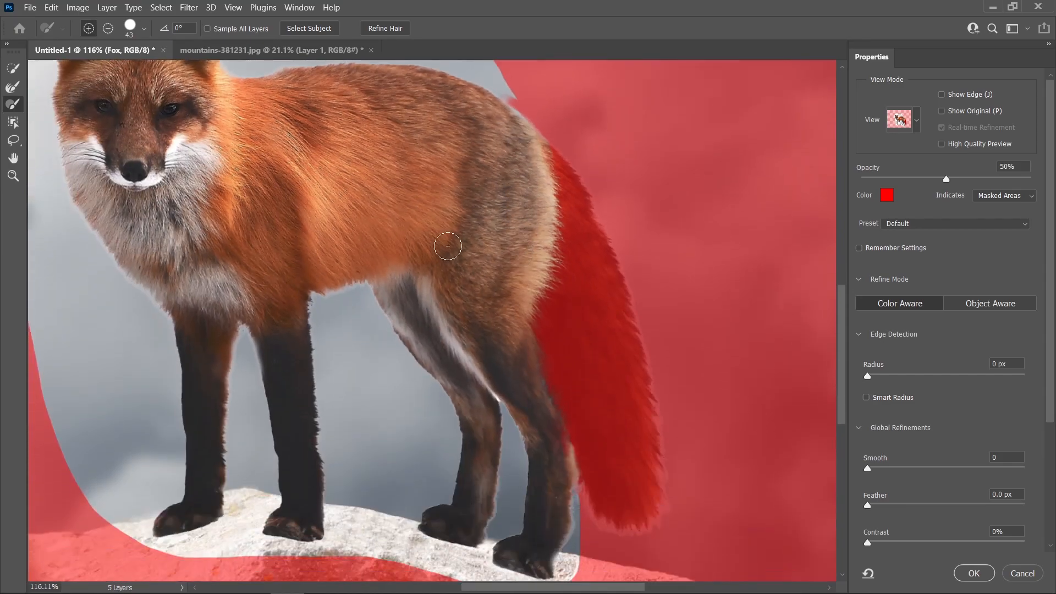
pyautogui.scroll(2, 532, 415)
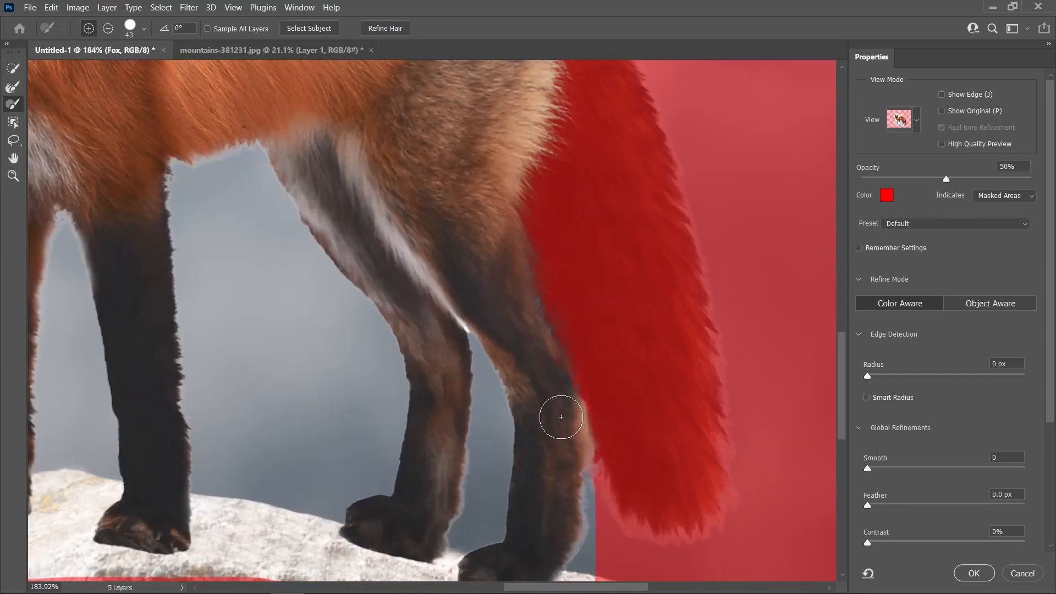
pyautogui.scroll(-2, 556, 432)
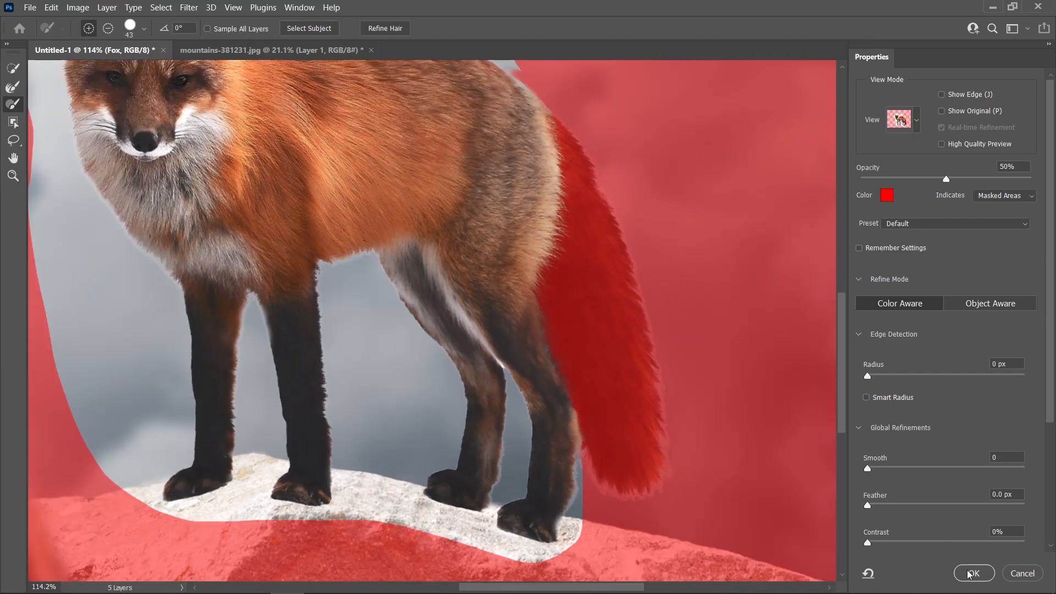
pyautogui.press('Return')
pyautogui.scroll(-2, 440, 283)
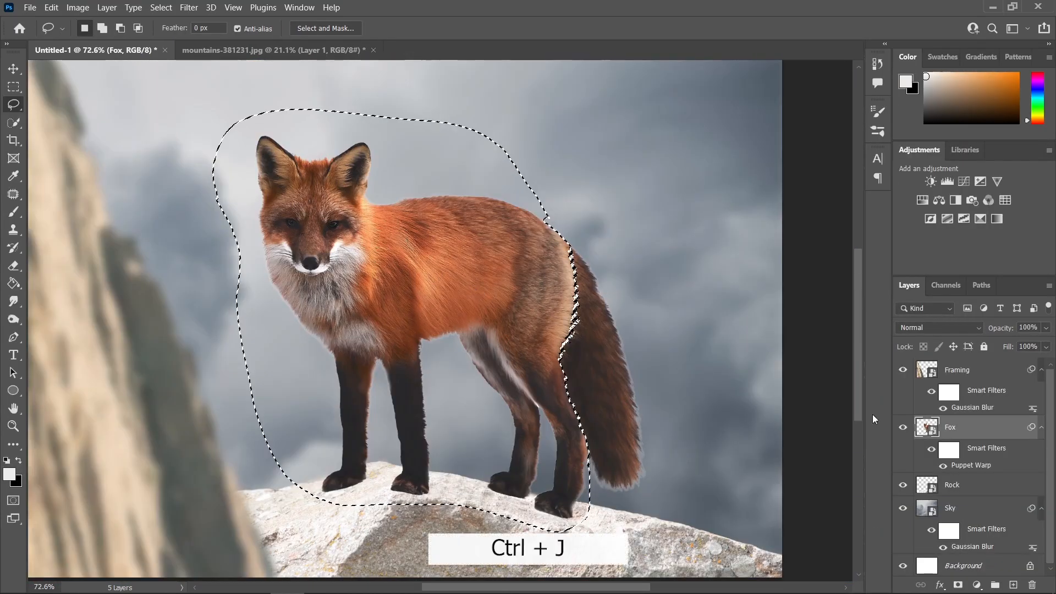
# Step: Copy the selected tailless fox to a new layer and convert that layer to a smart object
pyautogui.hotkey('ctrl', 'j')
pyautogui.rightClick(973, 429)
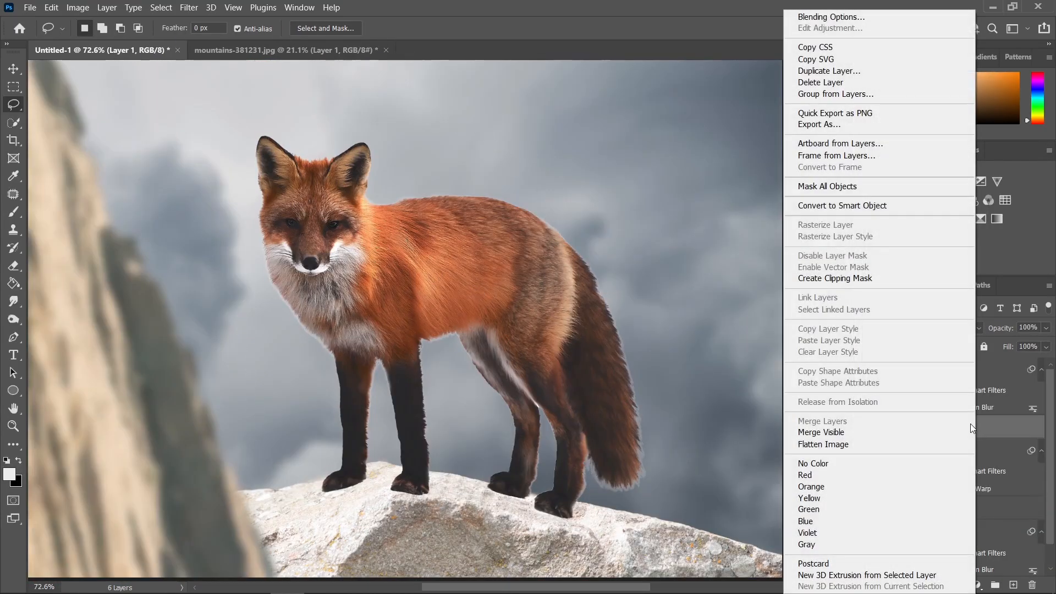
pyautogui.click(880, 205)
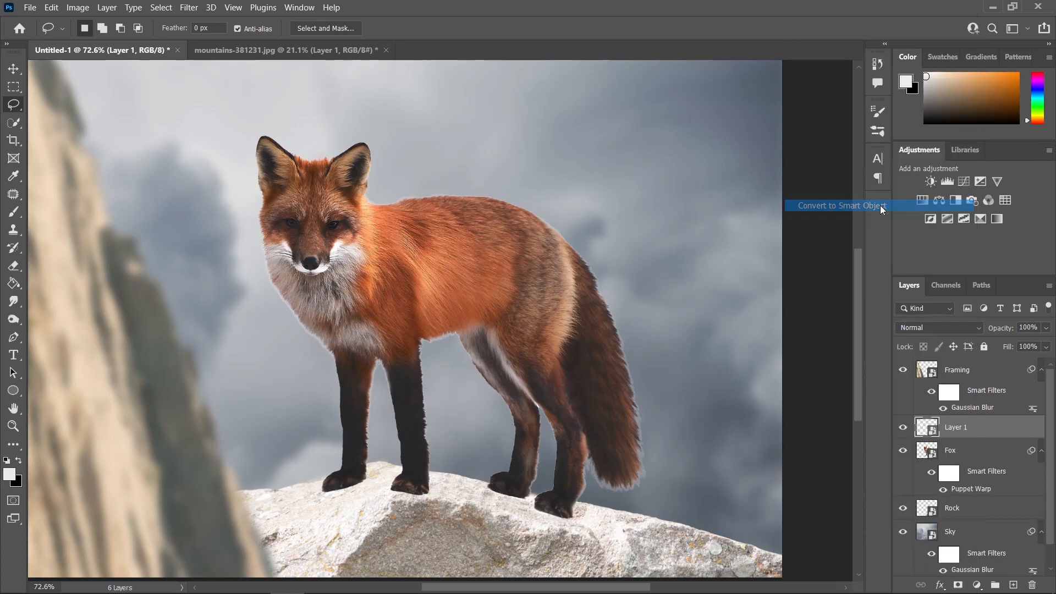
# Step: Delete the original Fox layer, keeping the tailless copy
pyautogui.click(967, 452)
pyautogui.press('Delete')
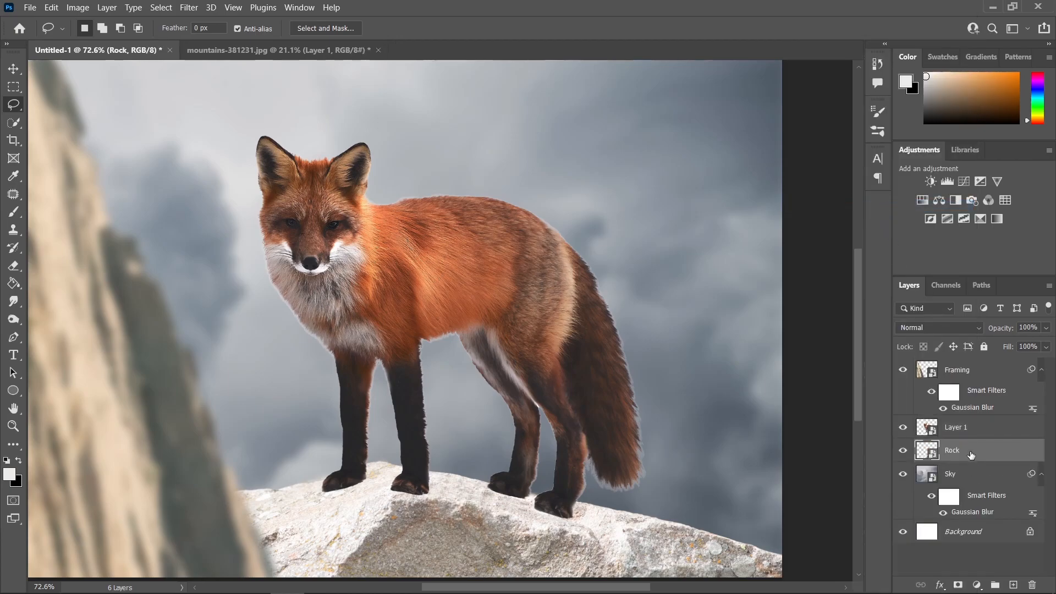
pyautogui.press('v')
pyautogui.scroll(-2, 499, 315)
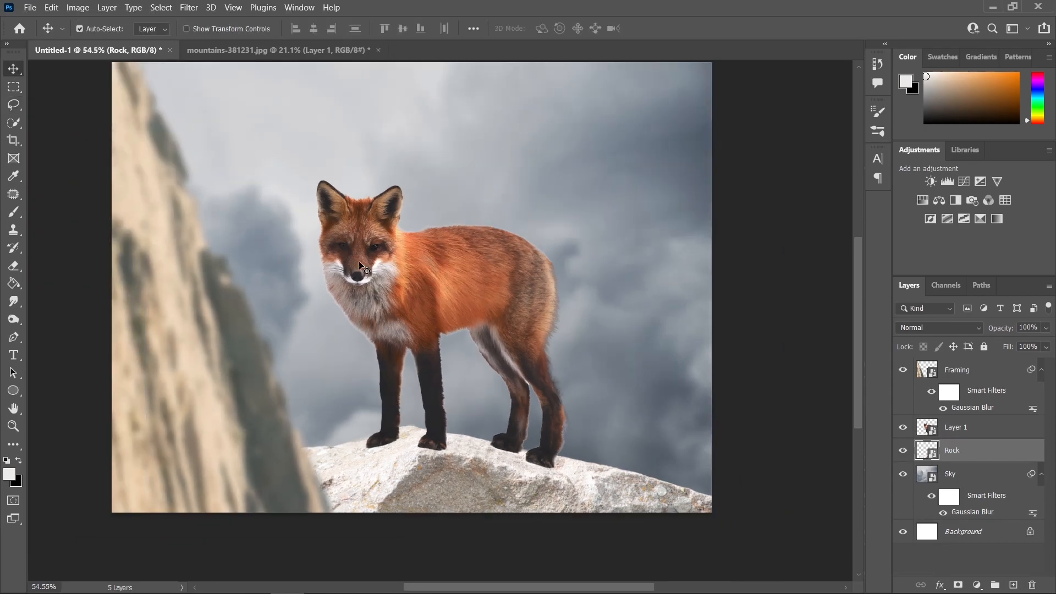
pyautogui.scroll(2, 455, 267)
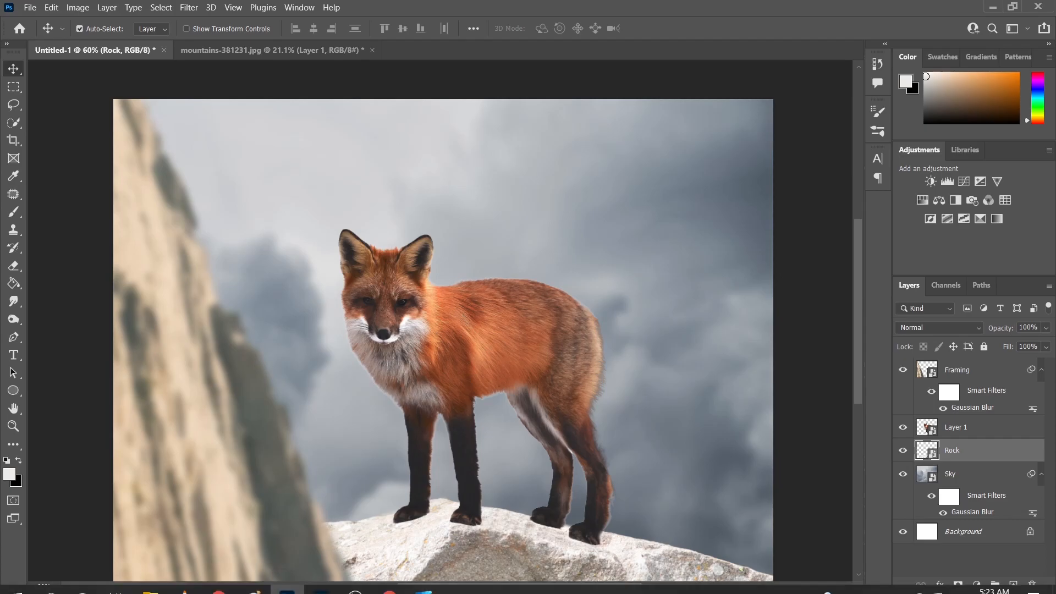
# Step: Place dog-1125785.jpg from the Stock Images folder above the Rock layer, scaled to 253.05% over the canvas's upper part
pyautogui.click(151, 582)
pyautogui.click(740, 213)
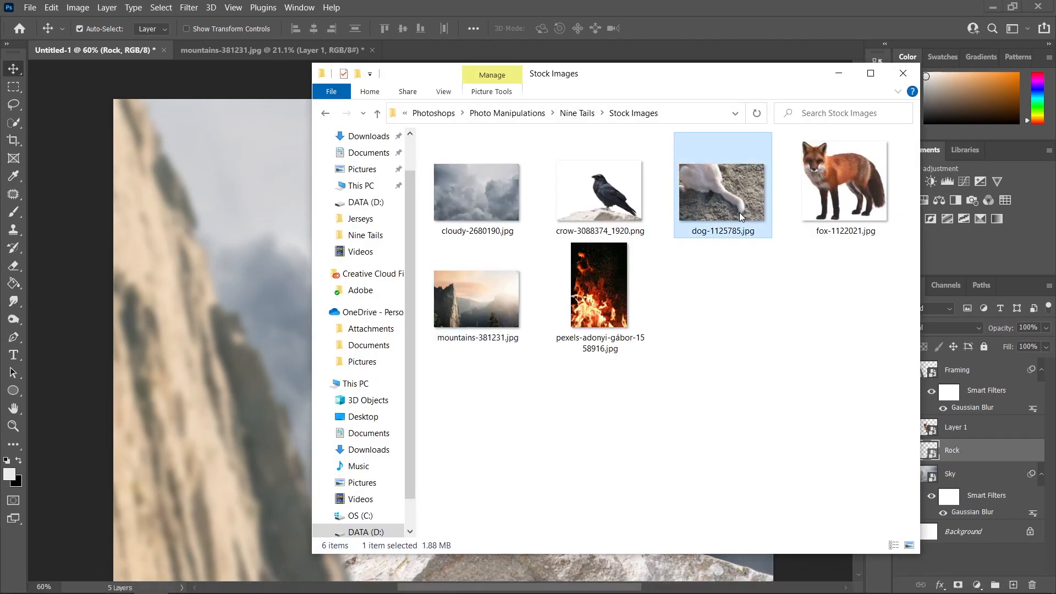
pyautogui.moveTo(693, 92); pyautogui.dragTo(751, 131)
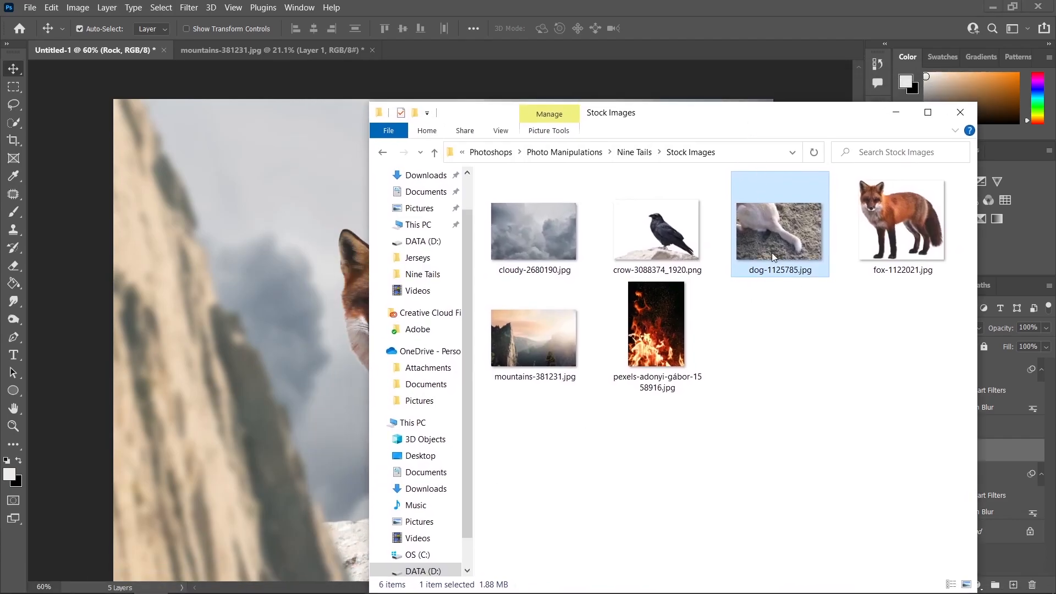
pyautogui.moveTo(791, 257); pyautogui.dragTo(332, 283)
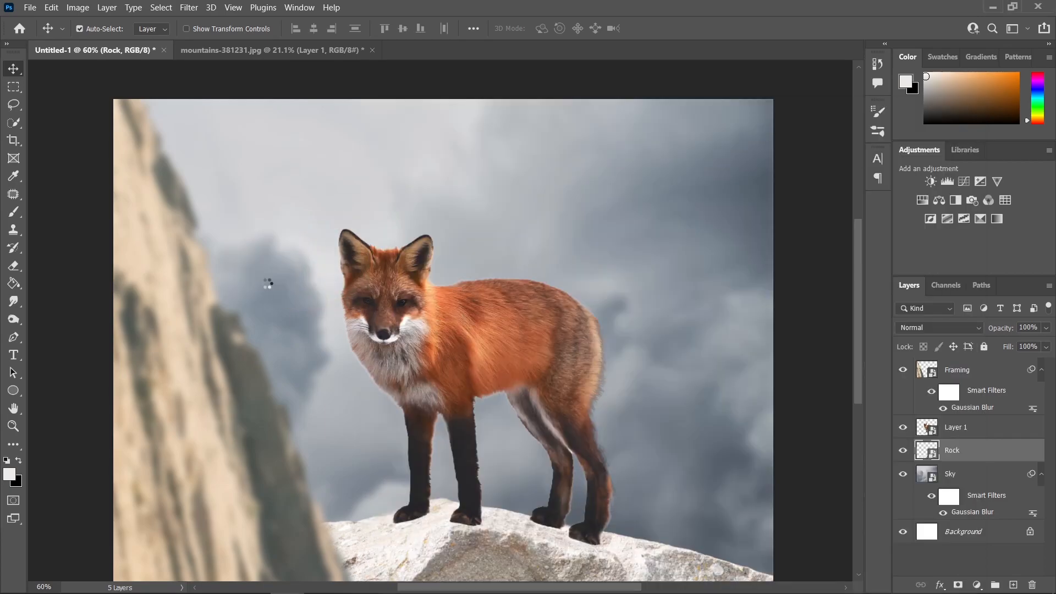
pyautogui.moveTo(554, 340); pyautogui.dragTo(769, 360)
pyautogui.moveTo(342, 342); pyautogui.dragTo(223, 341)
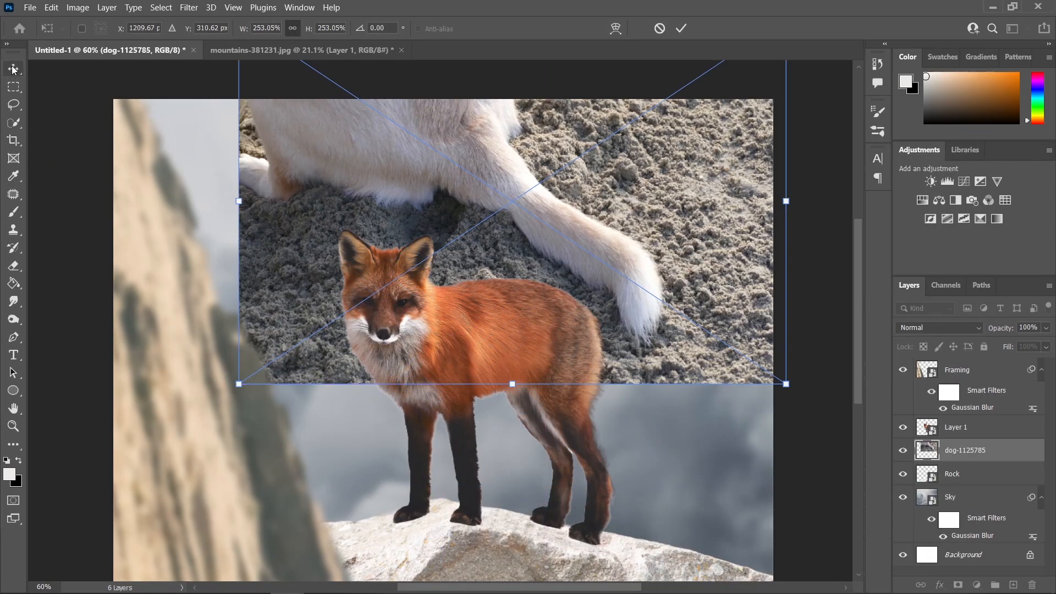
pyautogui.press('Return')
# Step: Draw a freehand selection just inside the outline of the dog's tail on the dog-1125785 layer
pyautogui.scroll(5, 577, 200)
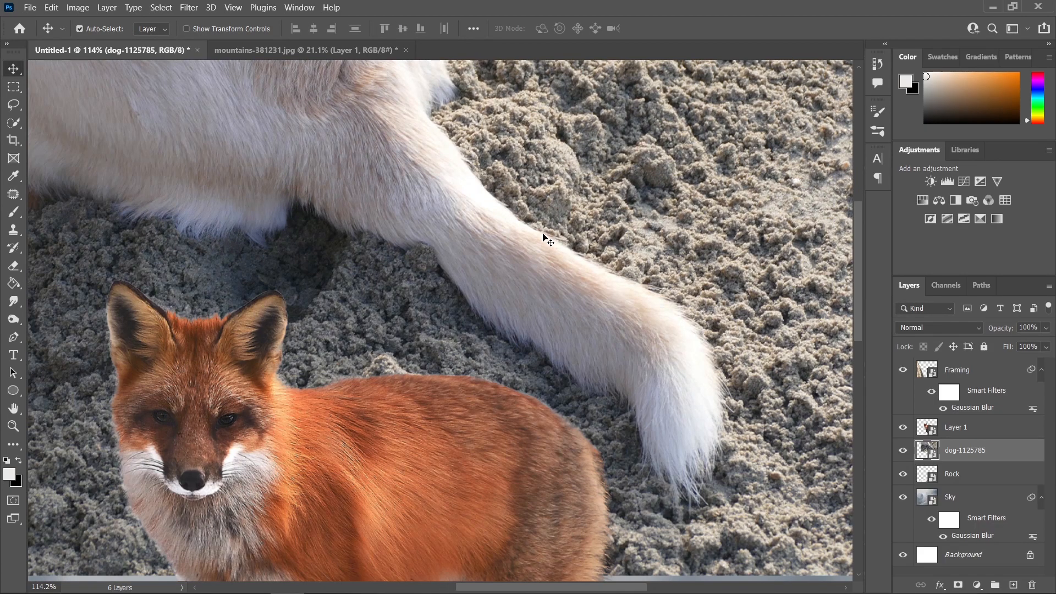
pyautogui.press('l')
pyautogui.scroll(2, 304, 257)
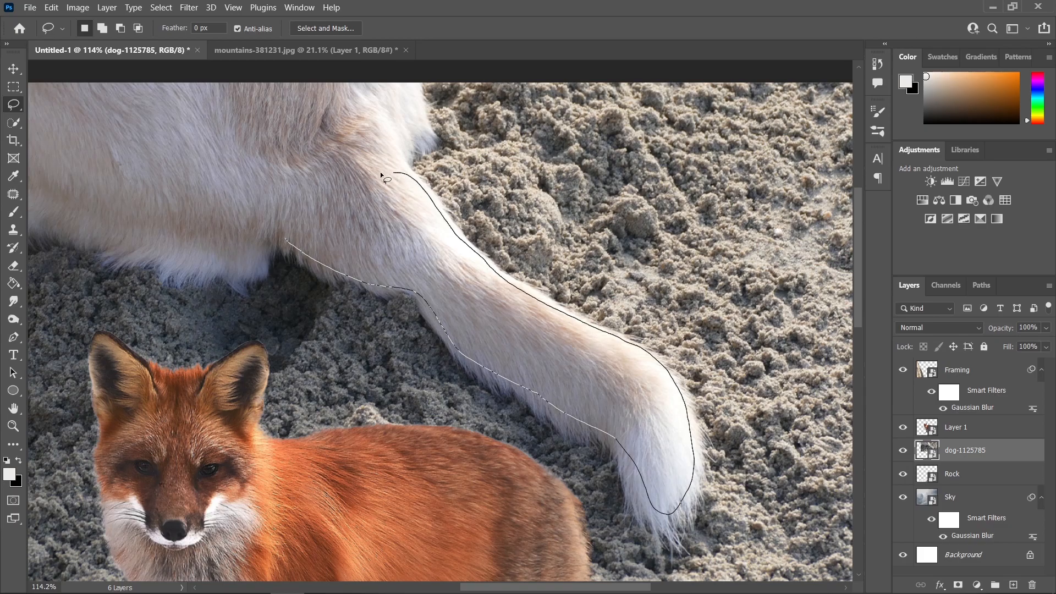
pyautogui.moveTo(282, 240); pyautogui.dragTo(283, 241)
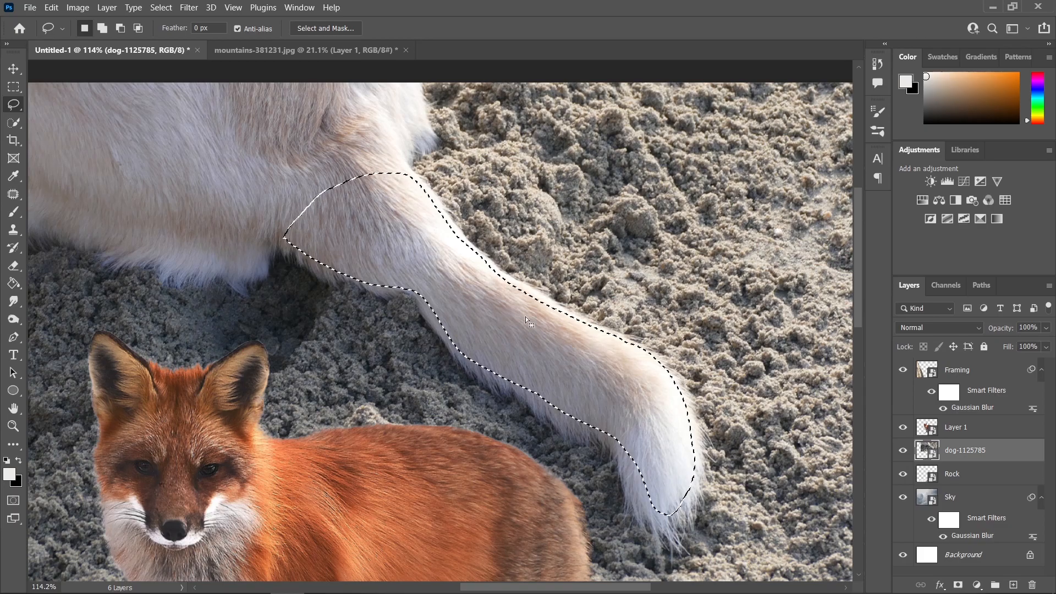
pyautogui.scroll(1, 524, 363)
pyautogui.scroll(-1, 523, 384)
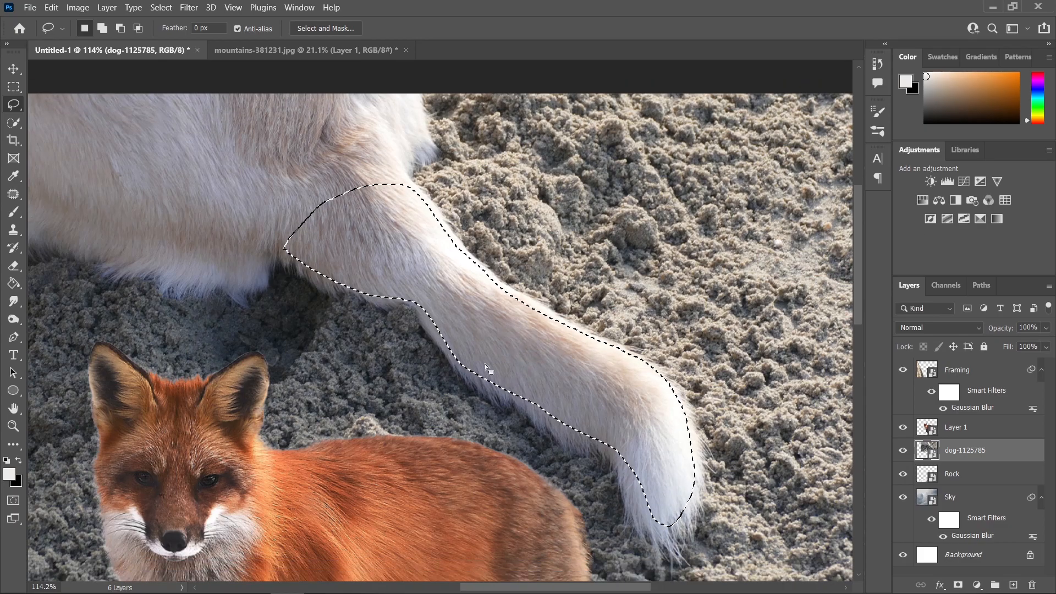
# Step: Open Select and Mask on the dog-1125785 layer and brush along the tail's outline with the Refine Edge Brush to capture its fur
pyautogui.click(161, 7)
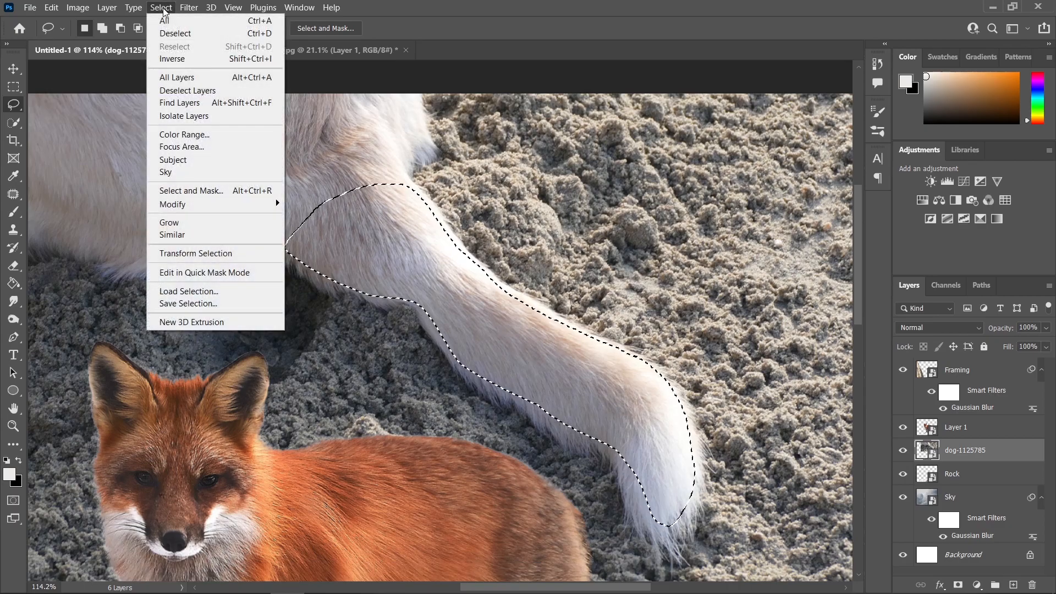
pyautogui.click(211, 189)
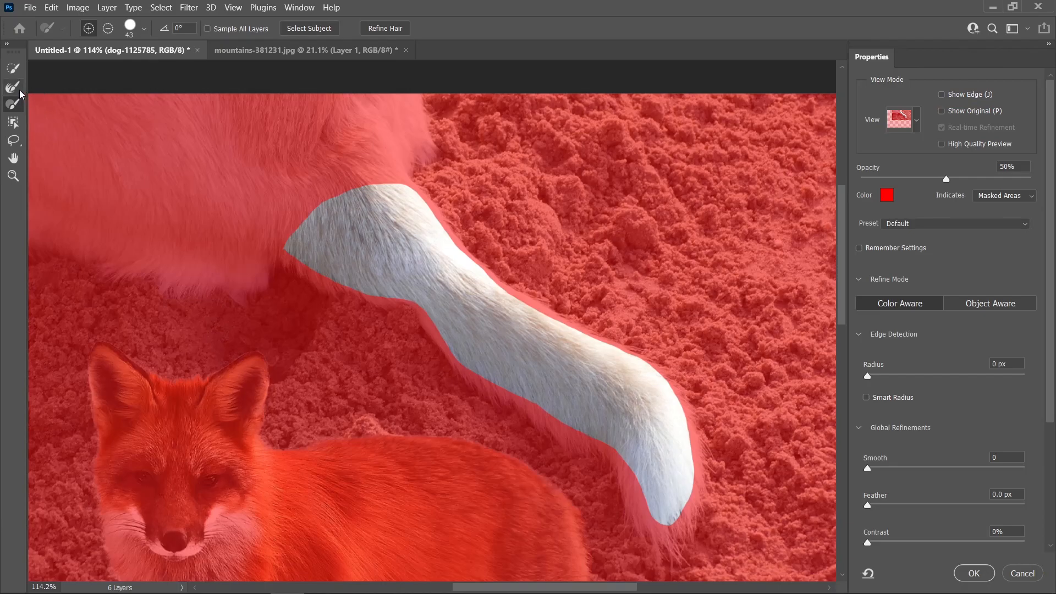
pyautogui.click(17, 89)
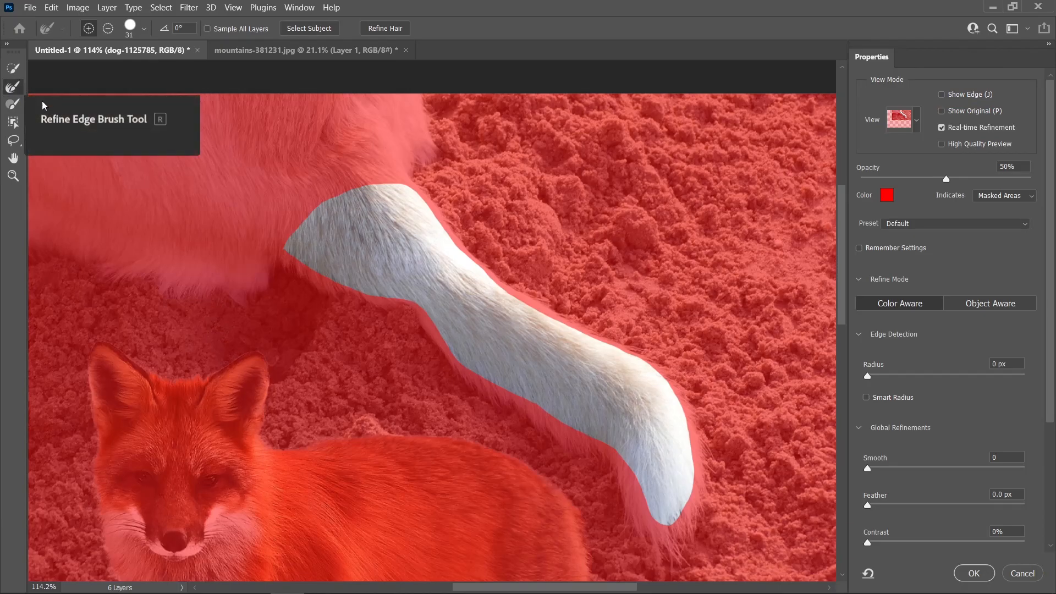
pyautogui.keyDown('alt'); pyautogui.rightClick(357, 274); pyautogui.keyUp('alt')
pyautogui.moveTo(295, 250)
pyautogui.mouseDown()
pyautogui.moveTo(281, 281)
pyautogui.moveTo(425, 321)
pyautogui.moveTo(638, 502)
pyautogui.moveTo(647, 527)
pyautogui.moveTo(686, 559)
pyautogui.moveTo(697, 467)
pyautogui.moveTo(676, 400)
pyautogui.moveTo(505, 290)
pyautogui.moveTo(405, 198)
pyautogui.mouseUp()
# Step: Clean up the dog tail selection with the Brush in Select and Mask, subtracting stray sand along its upper edge, and accept the selection
pyautogui.click(13, 105)
pyautogui.moveTo(511, 311); pyautogui.dragTo(655, 400)
pyautogui.scroll(6, 432, 212)
pyautogui.keyDown('alt'); pyautogui.rightClick(463, 196); pyautogui.keyUp('alt')
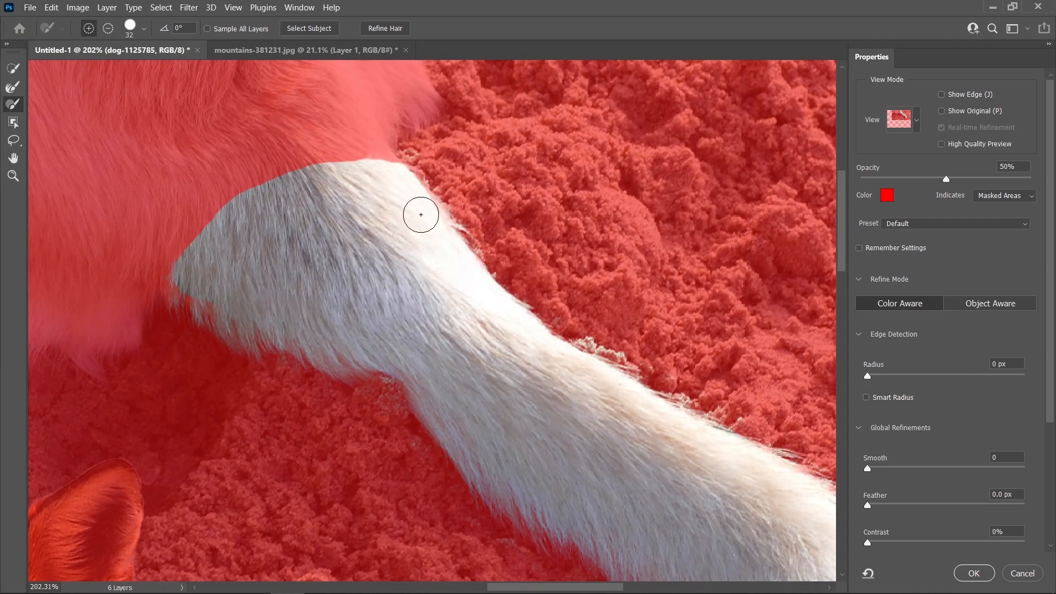
pyautogui.scroll(-5, 460, 264)
pyautogui.scroll(8, 600, 352)
pyautogui.keyDown('alt'); pyautogui.rightClick(499, 268); pyautogui.keyUp('alt')
pyautogui.moveTo(497, 271); pyautogui.dragTo(594, 312)
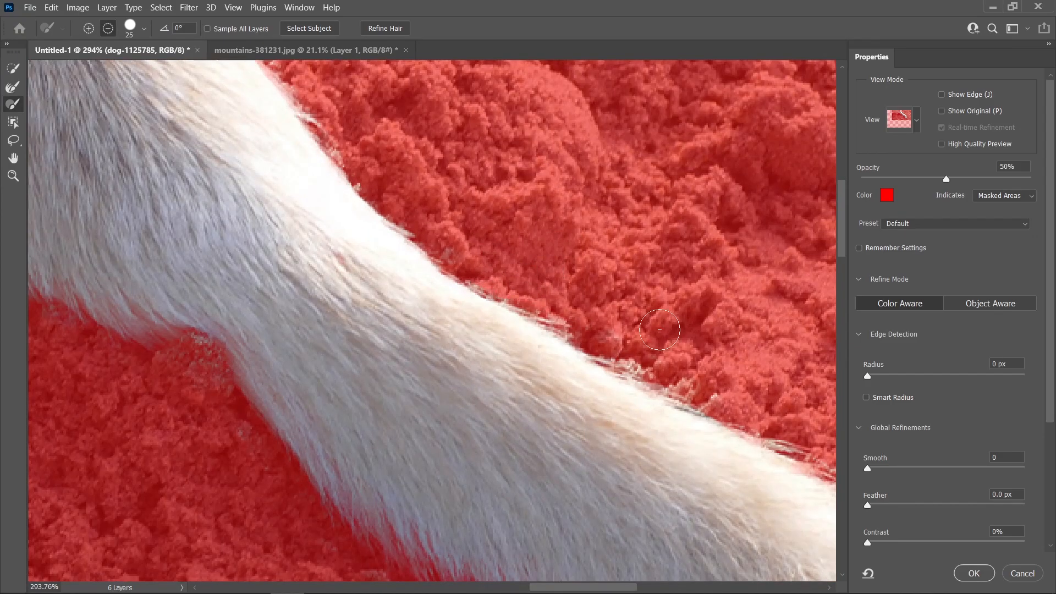
pyautogui.scroll(1, 594, 312)
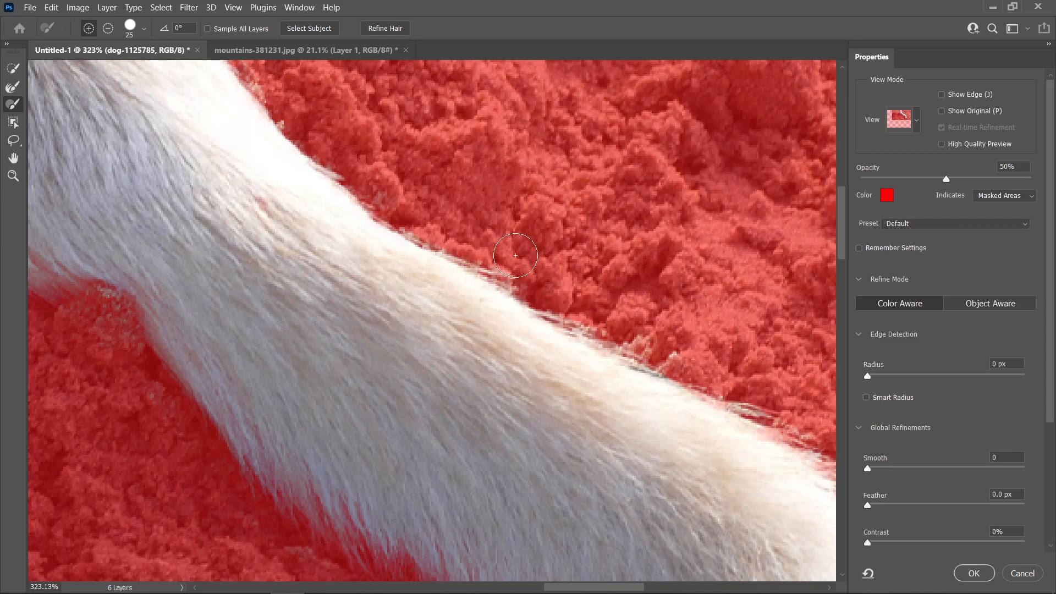
pyautogui.press('alt')
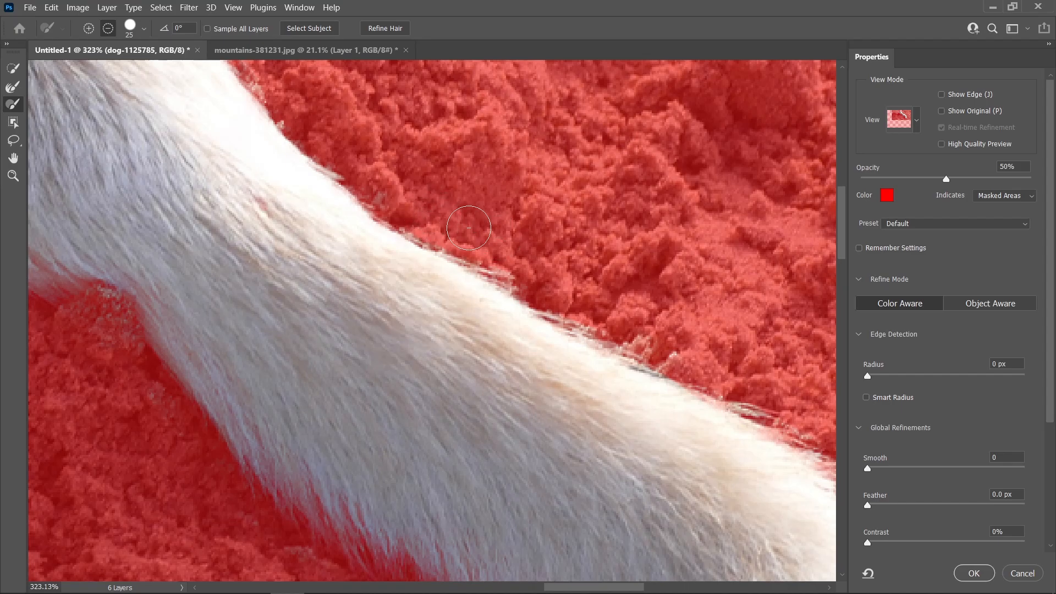
pyautogui.scroll(-5, 585, 296)
pyautogui.click(973, 575)
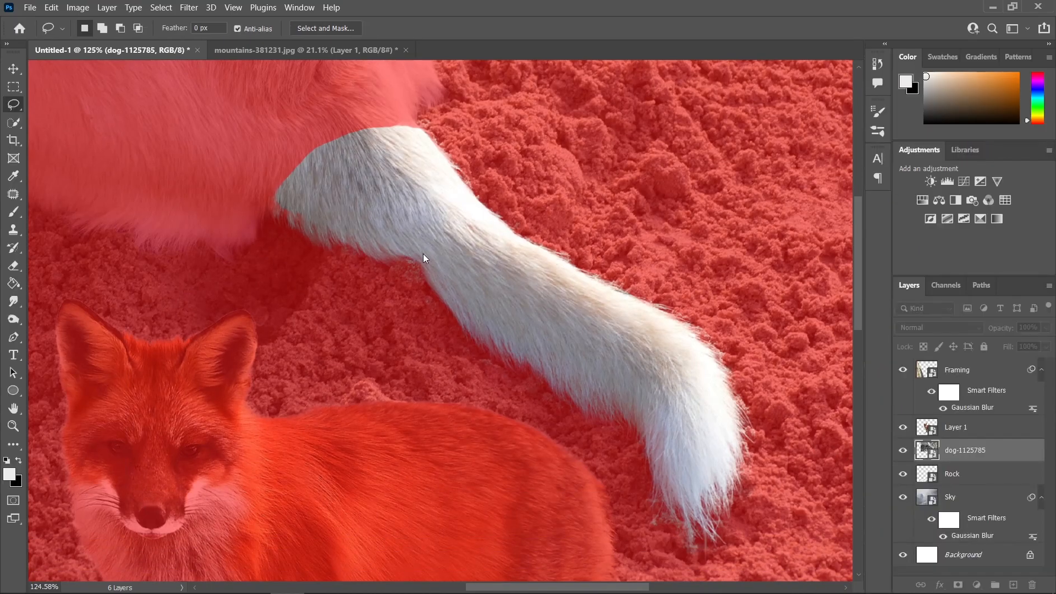
# Step: Copy the selected dog tail to a new layer and convert that layer to a smart object
pyautogui.scroll(-2, 445, 265)
pyautogui.hotkey('ctrl', 'j')
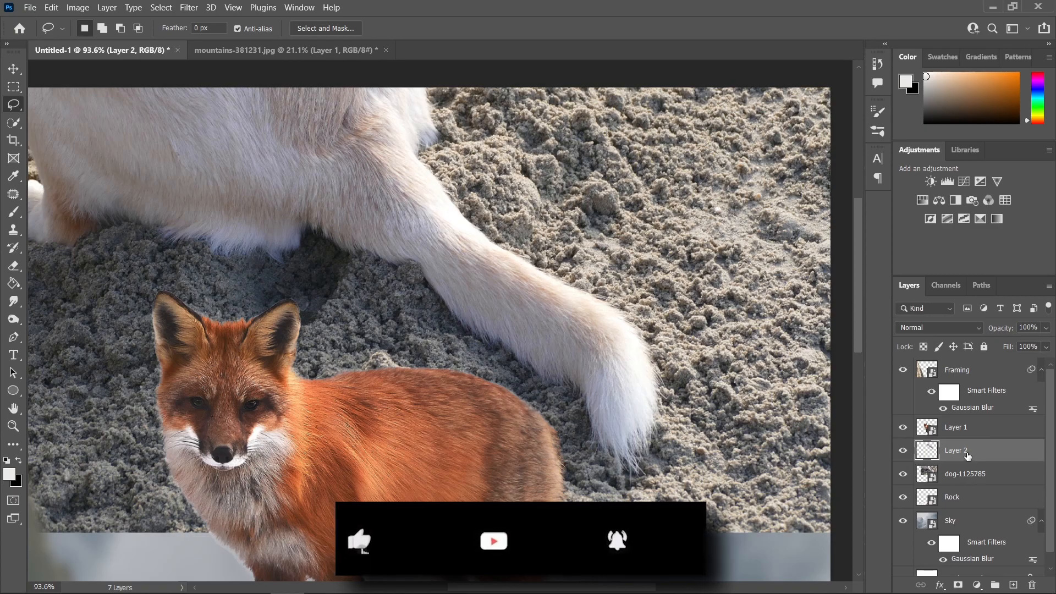
pyautogui.rightClick(967, 453)
pyautogui.click(881, 205)
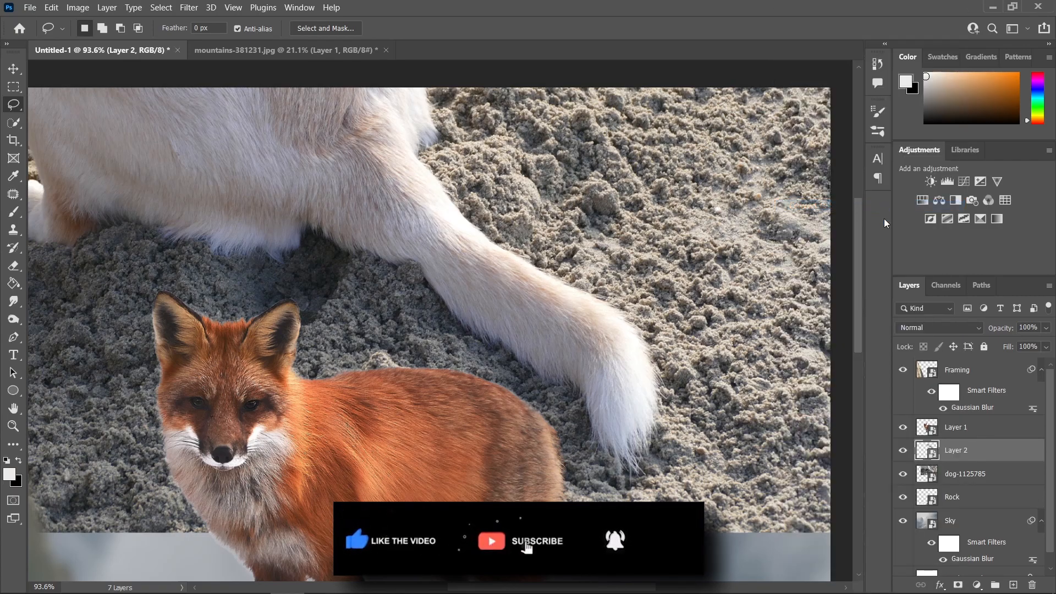
# Step: Delete the dog-1125785 layer, keeping the cut-out tail on Layer 2
pyautogui.click(970, 482)
pyautogui.press('Delete')
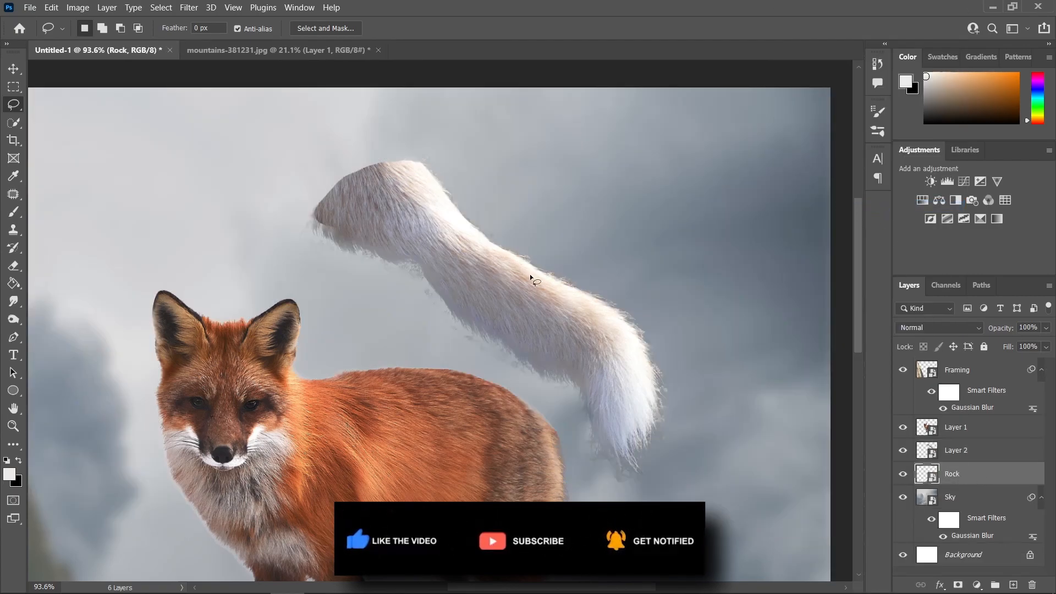
pyautogui.scroll(-3, 530, 274)
# Step: Select the cut-out tail's layer and rename it Tail
pyautogui.click(8, 70)
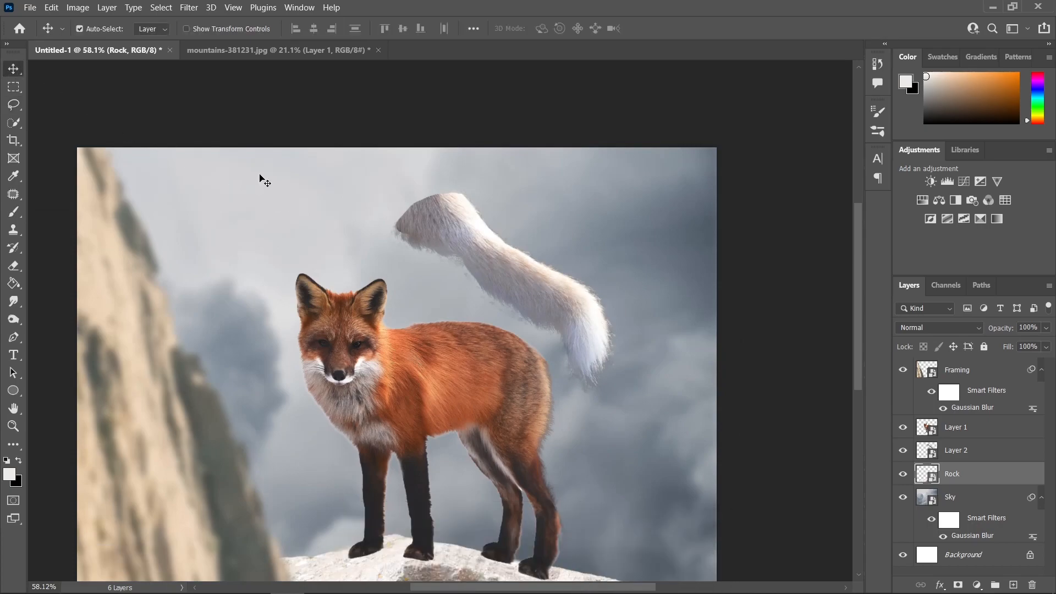
pyautogui.scroll(-1, 682, 365)
pyautogui.scroll(1, 601, 316)
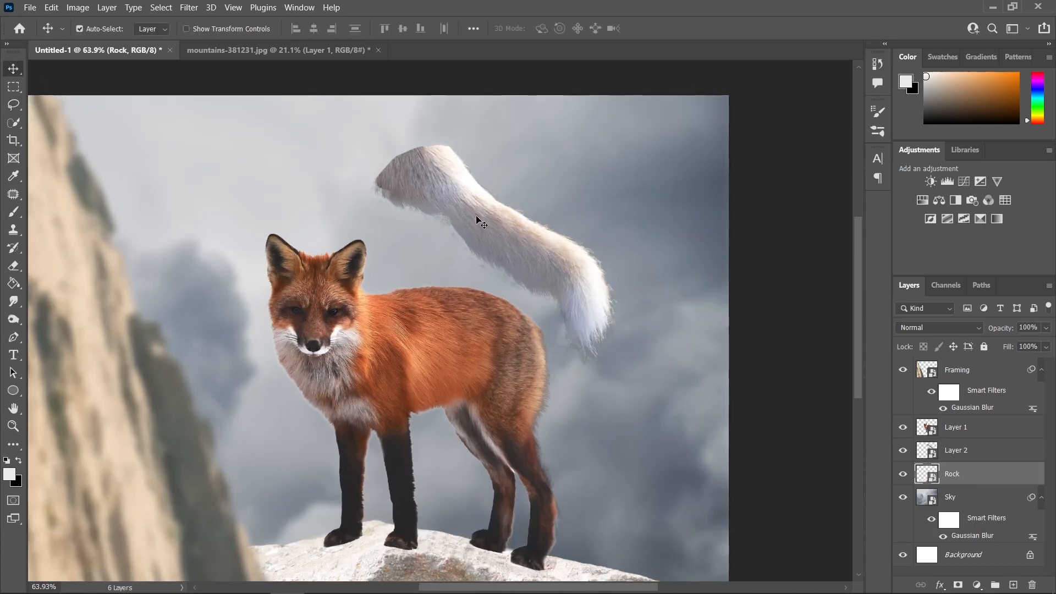
pyautogui.click(488, 224)
pyautogui.doubleClick(956, 451)
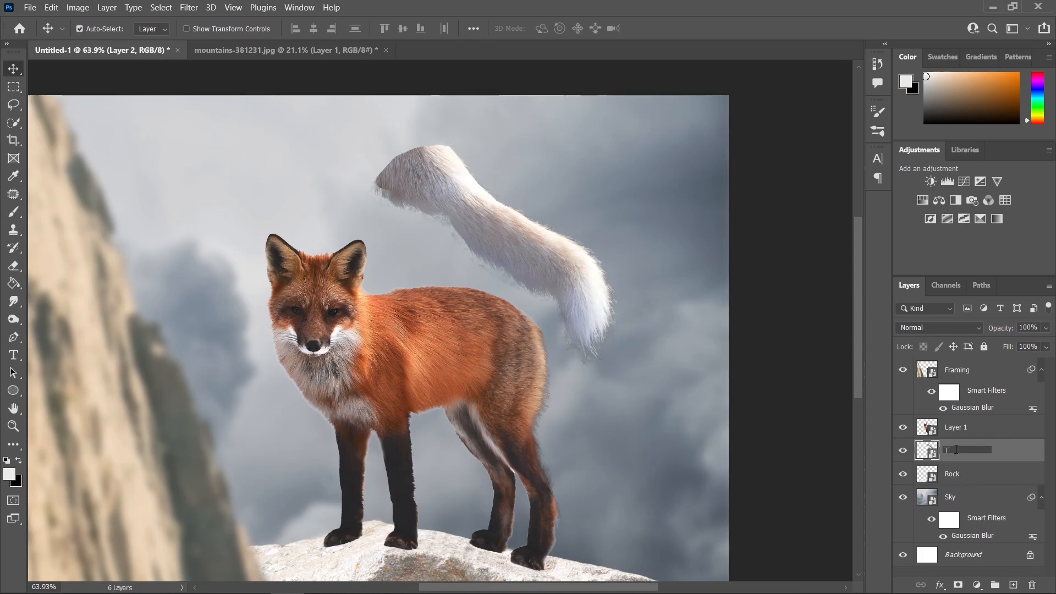
pyautogui.press('Return')
# Step: Place the tail behind the fox's rump, rotated about -100.88° and scaled to about 108.97%, so that its tip points upward
pyautogui.moveTo(517, 249); pyautogui.dragTo(655, 325)
pyautogui.hotkey('ctrl', 't')
pyautogui.moveTo(678, 193); pyautogui.dragTo(491, 217)
pyautogui.moveTo(653, 168); pyautogui.dragTo(646, 166)
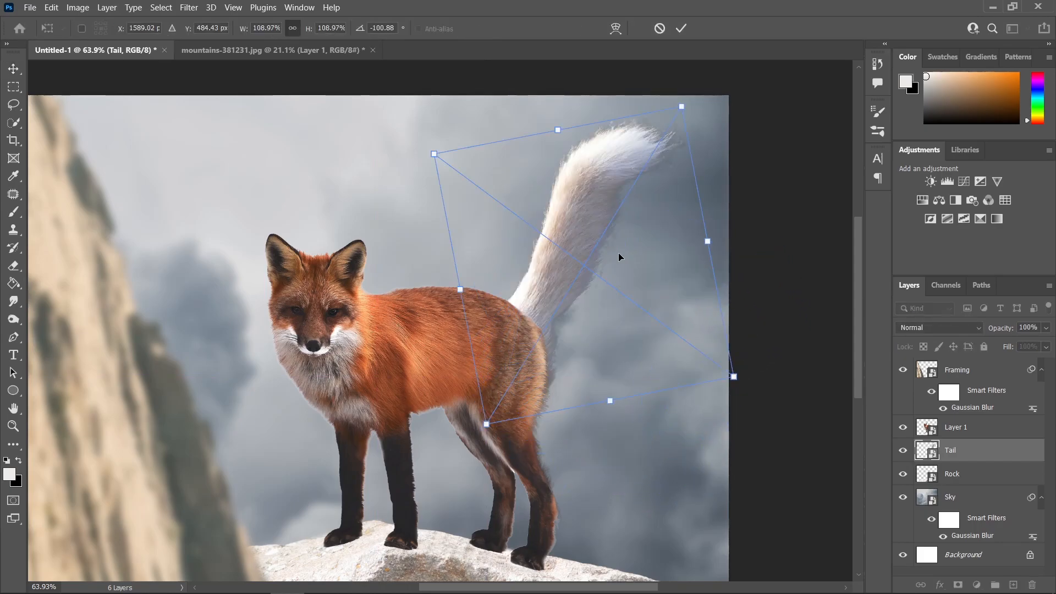
pyautogui.press('Return')
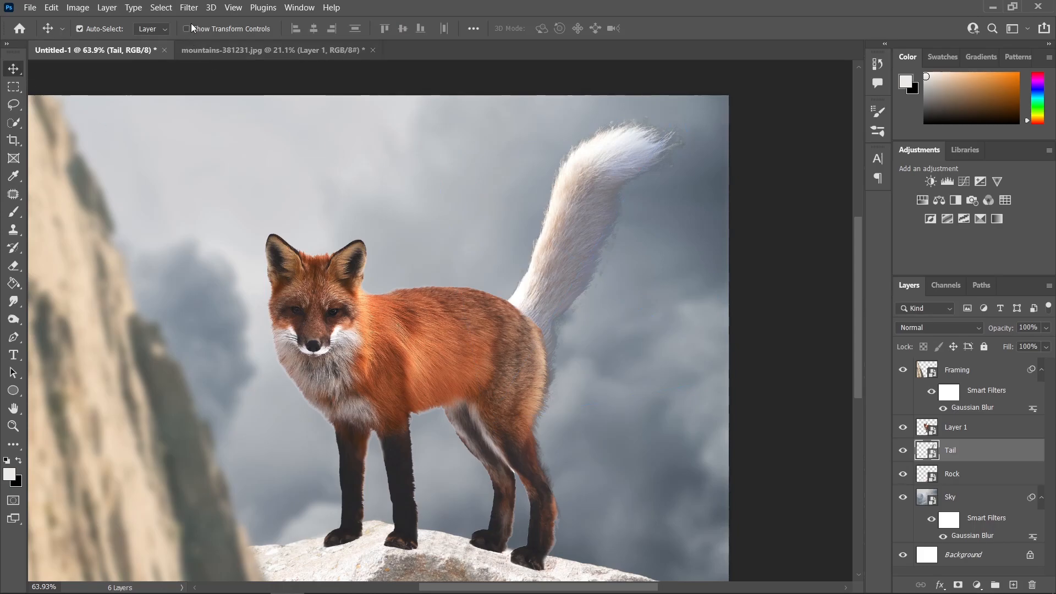
# Step: Apply Liquify to the Tail layer, using Forward Warp to smooth the outline and fill the notch near the tail's base
pyautogui.click(189, 8)
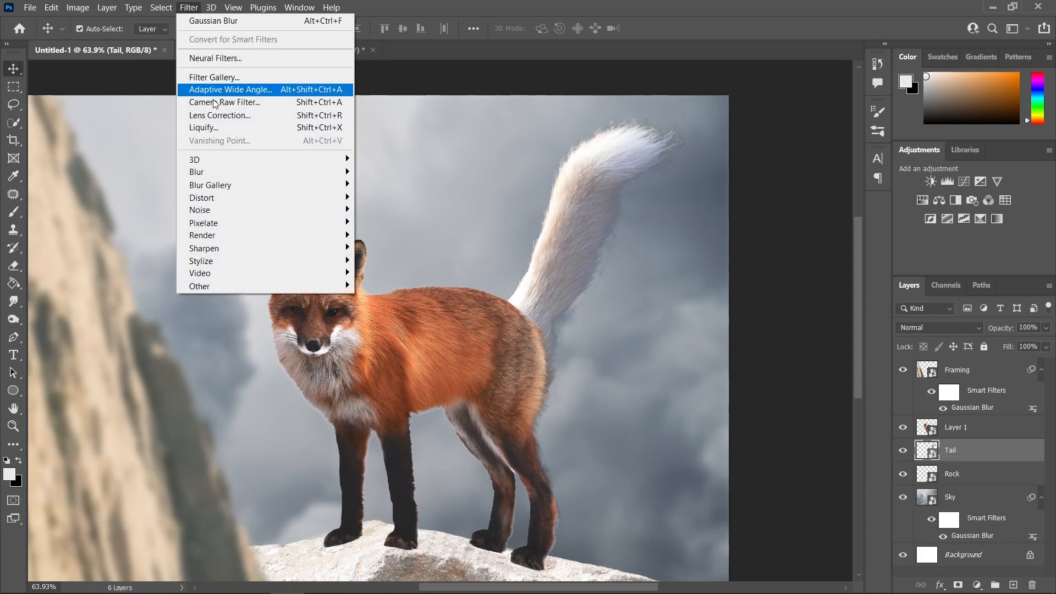
pyautogui.click(213, 125)
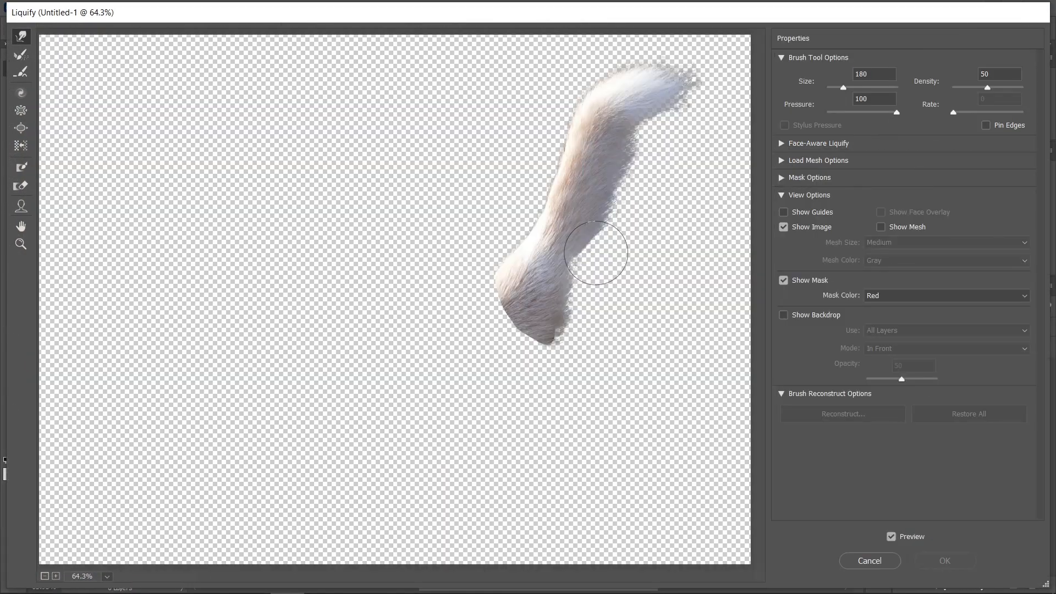
pyautogui.scroll(1, 599, 237)
pyautogui.moveTo(608, 238); pyautogui.dragTo(593, 239)
pyautogui.moveTo(642, 201); pyautogui.dragTo(571, 233)
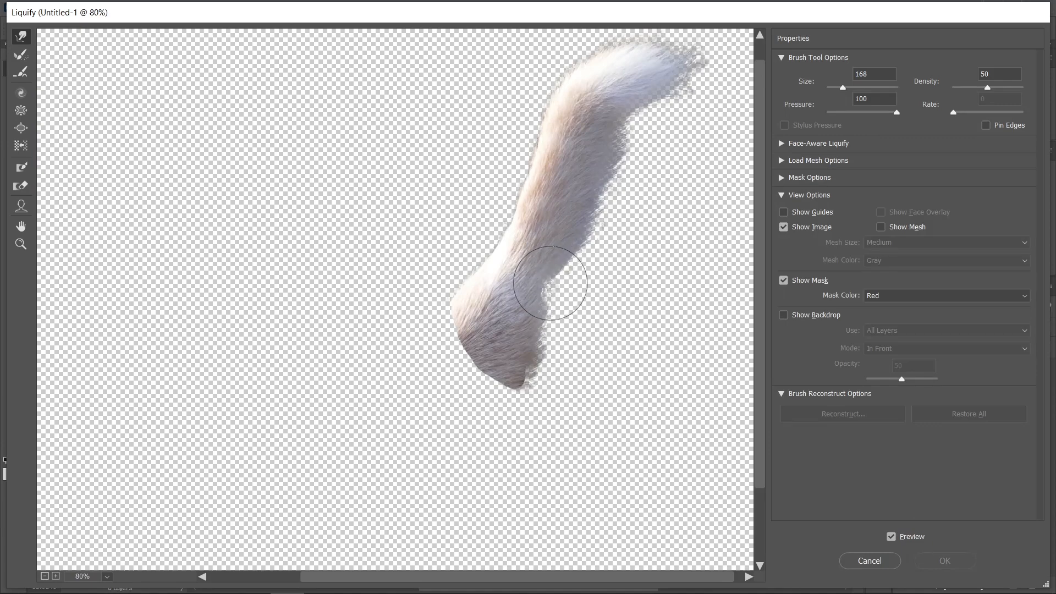
pyautogui.moveTo(554, 288)
pyautogui.mouseDown()
pyautogui.moveTo(563, 298)
pyautogui.moveTo(561, 273)
pyautogui.moveTo(593, 280)
pyautogui.moveTo(616, 309)
pyautogui.moveTo(527, 287)
pyautogui.mouseUp()
pyautogui.hotkey('ctrl', 'alt', 'z')
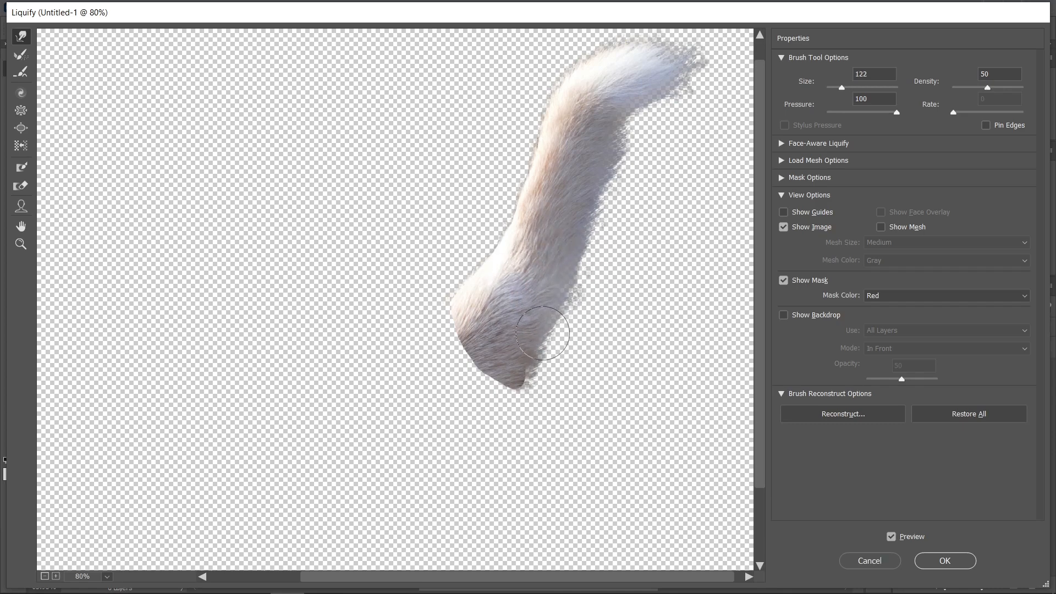
pyautogui.click(944, 561)
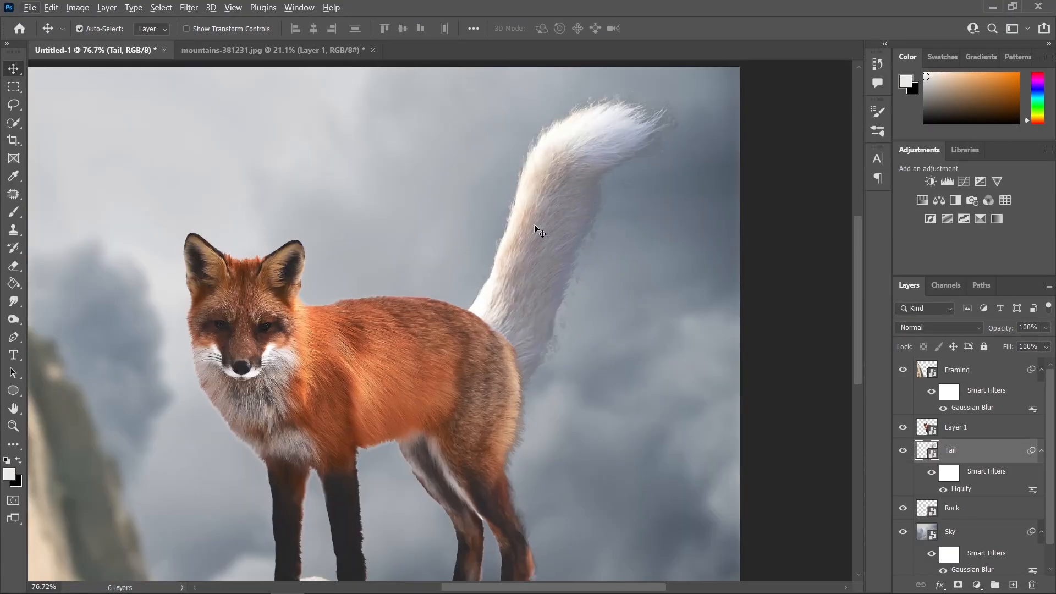
# Step: Rasterize the Tail layer
pyautogui.scroll(4, 554, 261)
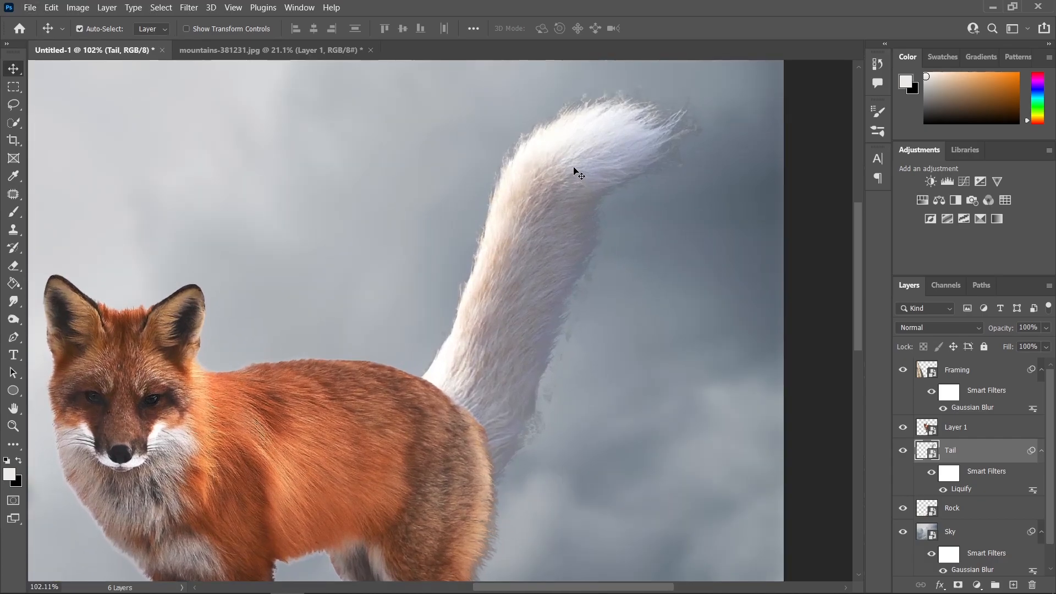
pyautogui.scroll(3, 594, 236)
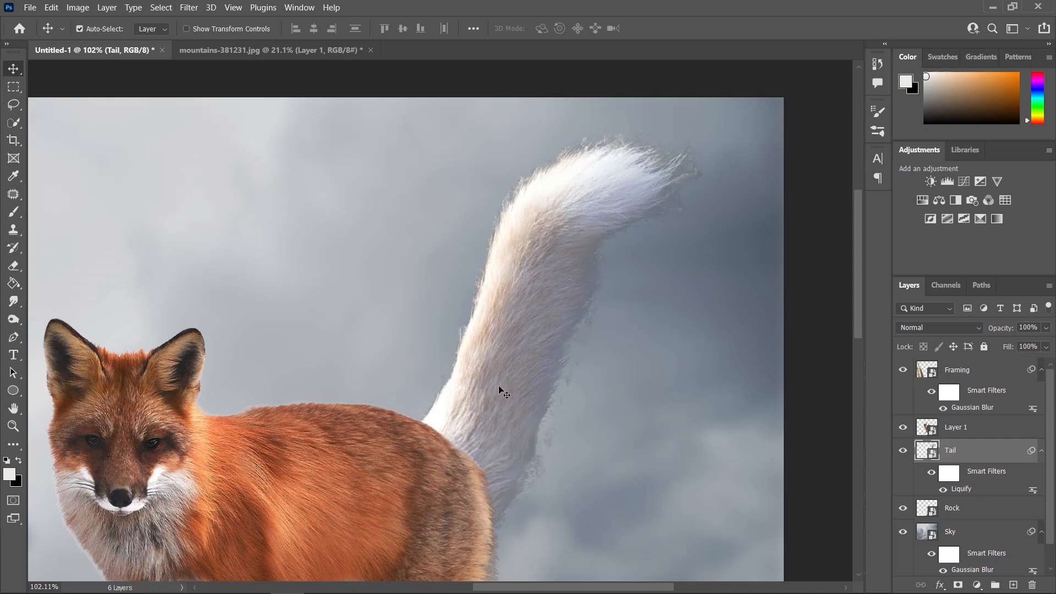
pyautogui.rightClick(980, 454)
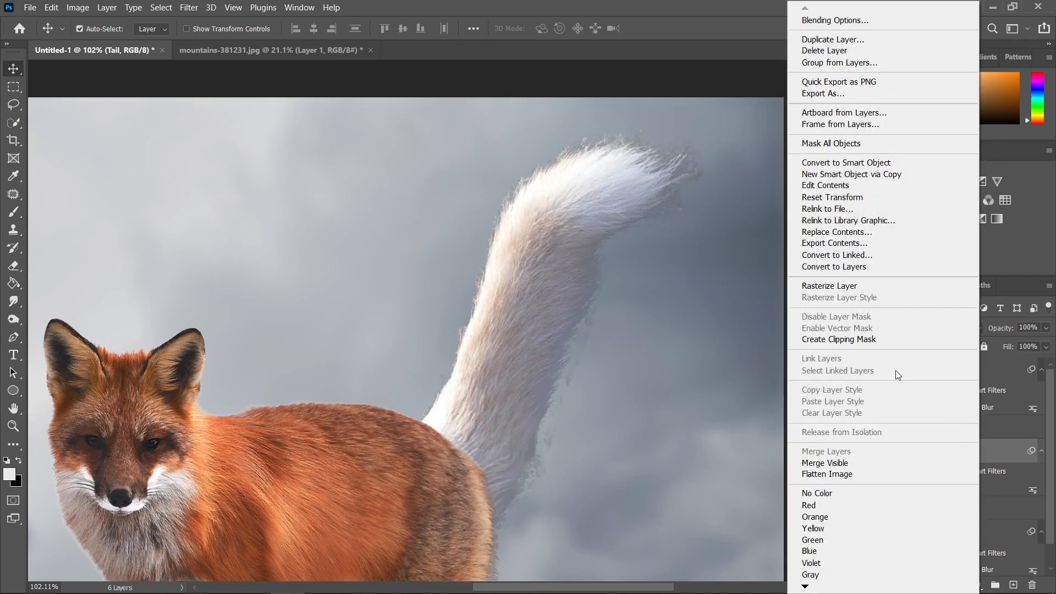
pyautogui.click(853, 289)
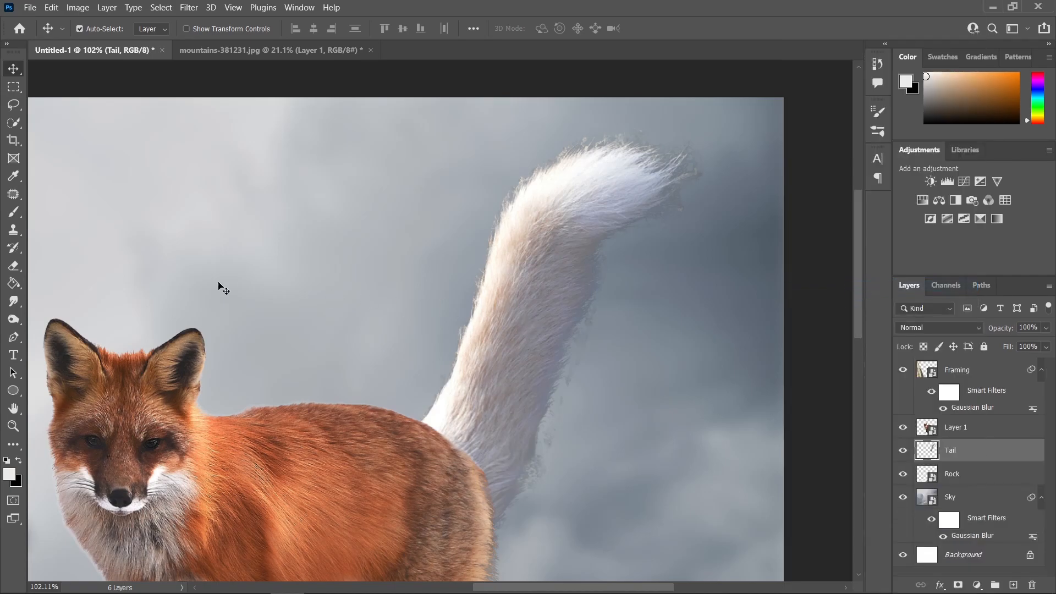
# Step: Smudge fur strands upward along the tail's left edge near the base, using the Smudge tool at 15 px and 50% strength
pyautogui.click(13, 302)
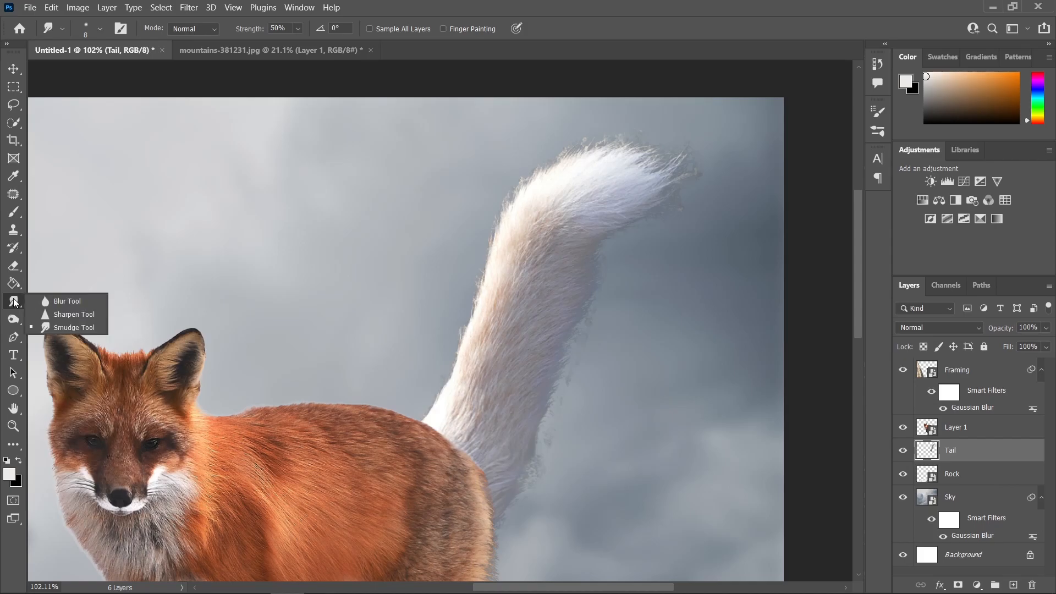
pyautogui.click(61, 328)
pyautogui.scroll(5, 424, 389)
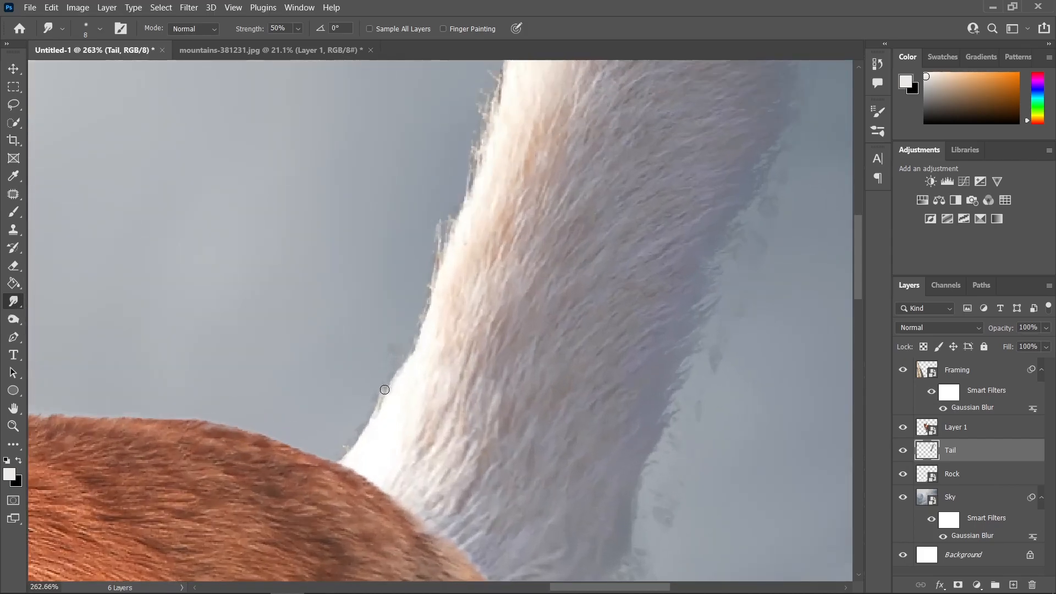
pyautogui.click(299, 29)
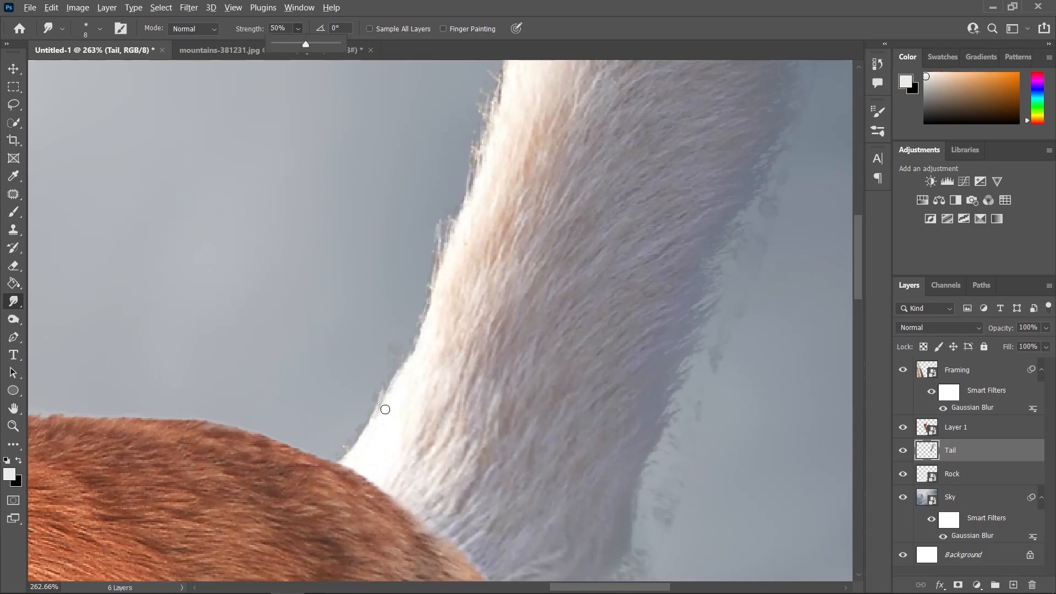
pyautogui.press(']')
pyautogui.press(']')
pyautogui.press(']')
pyautogui.moveTo(367, 432); pyautogui.dragTo(375, 359)
pyautogui.moveTo(383, 403); pyautogui.dragTo(387, 262)
pyautogui.moveTo(397, 367); pyautogui.dragTo(411, 261)
pyautogui.moveTo(417, 351); pyautogui.dragTo(418, 221)
pyautogui.moveTo(428, 319); pyautogui.dragTo(449, 122)
pyautogui.moveTo(448, 243); pyautogui.dragTo(453, 120)
pyautogui.moveTo(460, 217); pyautogui.dragTo(463, 184)
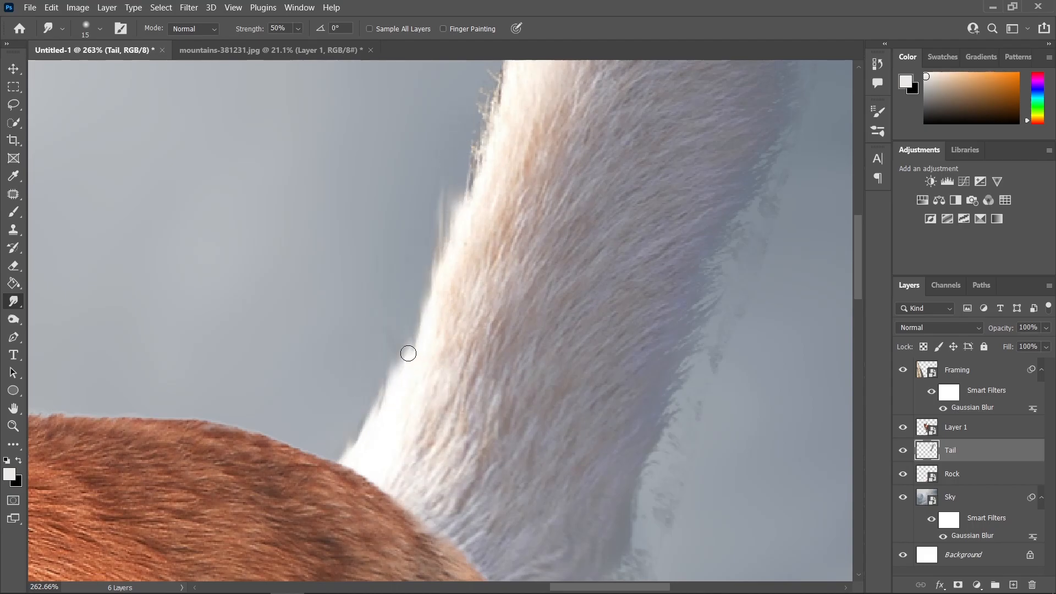
pyautogui.moveTo(408, 362)
pyautogui.mouseDown()
pyautogui.moveTo(401, 321)
pyautogui.moveTo(434, 184)
pyautogui.mouseUp()
pyautogui.moveTo(427, 324)
pyautogui.mouseDown()
pyautogui.moveTo(404, 326)
pyautogui.moveTo(410, 266)
pyautogui.mouseUp()
pyautogui.moveTo(374, 437); pyautogui.dragTo(380, 302)
pyautogui.moveTo(351, 474); pyautogui.dragTo(356, 264)
pyautogui.moveTo(356, 445); pyautogui.dragTo(379, 391)
# Step: Smudge fur strands along the upper part of the tail's left edge, enlarging the brush to 18 px
pyautogui.scroll(-2, 475, 178)
pyautogui.moveTo(476, 178)
pyautogui.mouseDown()
pyautogui.moveTo(420, 417)
pyautogui.moveTo(421, 371)
pyautogui.mouseUp()
pyautogui.moveTo(416, 431)
pyautogui.mouseDown()
pyautogui.moveTo(436, 427)
pyautogui.moveTo(414, 341)
pyautogui.mouseUp()
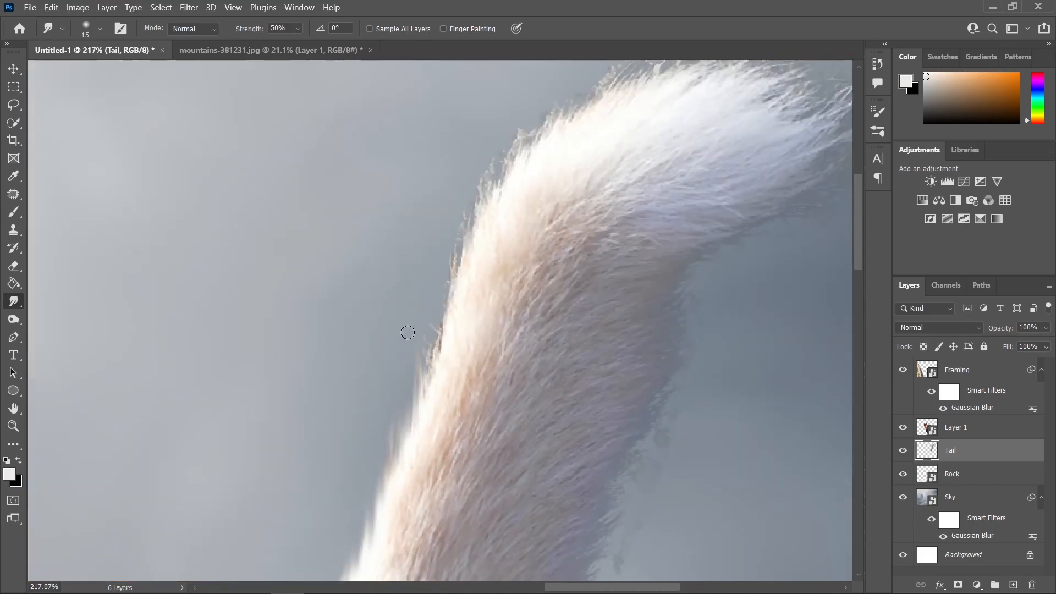
pyautogui.press(']')
pyautogui.moveTo(425, 386); pyautogui.dragTo(432, 316)
pyautogui.moveTo(436, 350); pyautogui.dragTo(447, 208)
pyautogui.moveTo(446, 332); pyautogui.dragTo(446, 242)
pyautogui.moveTo(447, 314); pyautogui.dragTo(461, 193)
pyautogui.moveTo(461, 194); pyautogui.dragTo(408, 350)
pyautogui.moveTo(426, 352); pyautogui.dragTo(439, 214)
pyautogui.moveTo(423, 392); pyautogui.dragTo(429, 325)
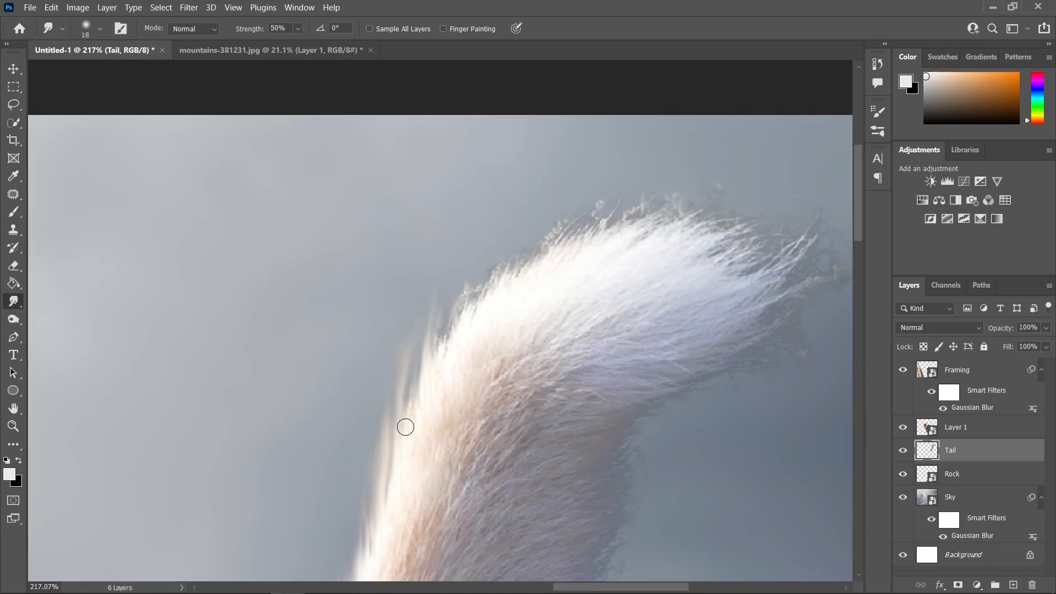
# Step: Smudge fur strands along the outer curve at the top of the tail, following the bend toward the tip
pyautogui.press(']')
pyautogui.moveTo(416, 412); pyautogui.dragTo(421, 369)
pyautogui.moveTo(457, 332); pyautogui.dragTo(526, 179)
pyautogui.moveTo(480, 300); pyautogui.dragTo(558, 183)
pyautogui.moveTo(504, 281); pyautogui.dragTo(595, 181)
pyautogui.moveTo(592, 234); pyautogui.dragTo(686, 182)
pyautogui.moveTo(660, 226); pyautogui.dragTo(754, 182)
# Step: Smudge the tail's right edge from the base up to the inner bend into soft fur strands with an 18 px brush
pyautogui.moveTo(826, 193); pyautogui.dragTo(665, 120)
pyautogui.scroll(-3, 664, 120)
pyautogui.moveTo(238, 555)
pyautogui.mouseDown()
pyautogui.moveTo(316, 403)
pyautogui.moveTo(336, 304)
pyautogui.mouseUp()
pyautogui.scroll(4, 316, 403)
pyautogui.moveTo(334, 377); pyautogui.dragTo(389, 226)
pyautogui.scroll(-4, 370, 316)
pyautogui.moveTo(385, 337)
pyautogui.mouseDown()
pyautogui.moveTo(383, 300)
pyautogui.moveTo(407, 227)
pyautogui.mouseUp()
pyautogui.moveTo(422, 105); pyautogui.dragTo(391, 204)
pyautogui.moveTo(399, 271); pyautogui.dragTo(419, 224)
pyautogui.moveTo(432, 212); pyautogui.dragTo(495, 154)
pyautogui.moveTo(566, 478); pyautogui.dragTo(583, 159)
pyautogui.scroll(4, 495, 275)
pyautogui.press('[')
pyautogui.moveTo(484, 288); pyautogui.dragTo(513, 210)
pyautogui.moveTo(517, 165); pyautogui.dragTo(444, 285)
pyautogui.moveTo(449, 279); pyautogui.dragTo(474, 236)
pyautogui.moveTo(449, 323); pyautogui.dragTo(454, 292)
pyautogui.moveTo(457, 367); pyautogui.dragTo(536, 238)
pyautogui.moveTo(387, 441); pyautogui.dragTo(422, 449)
pyautogui.moveTo(507, 264); pyautogui.dragTo(523, 246)
pyautogui.moveTo(603, 257); pyautogui.dragTo(444, 449)
pyautogui.moveTo(371, 355); pyautogui.dragTo(398, 292)
pyautogui.moveTo(396, 243); pyautogui.dragTo(414, 197)
pyautogui.moveTo(358, 451); pyautogui.dragTo(369, 404)
pyautogui.scroll(-3, 380, 385)
pyautogui.moveTo(427, 282); pyautogui.dragTo(386, 400)
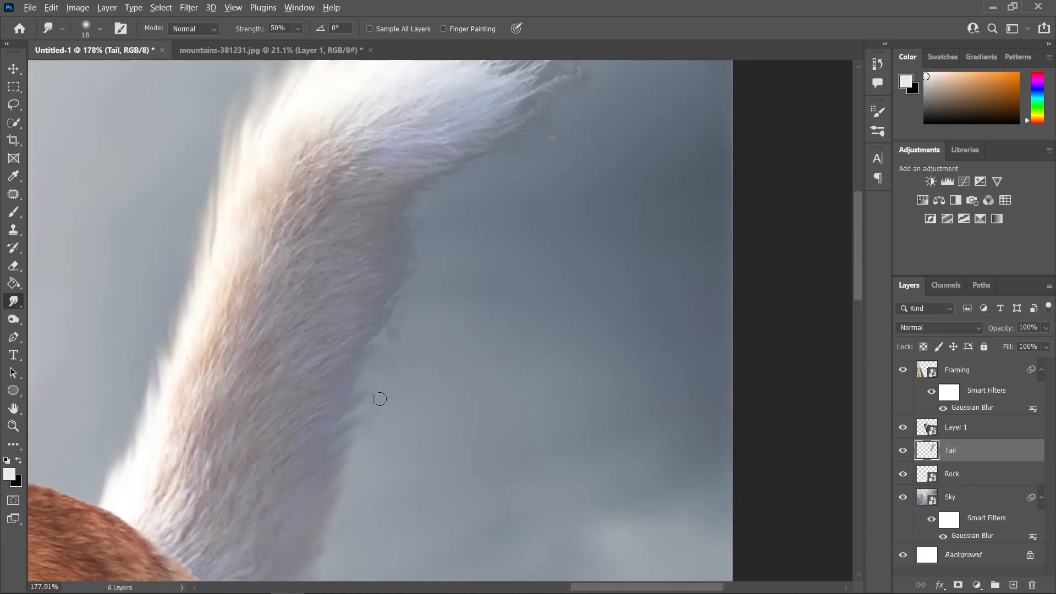
pyautogui.scroll(2, 383, 390)
pyautogui.moveTo(373, 328); pyautogui.dragTo(404, 276)
pyautogui.moveTo(404, 205); pyautogui.dragTo(326, 399)
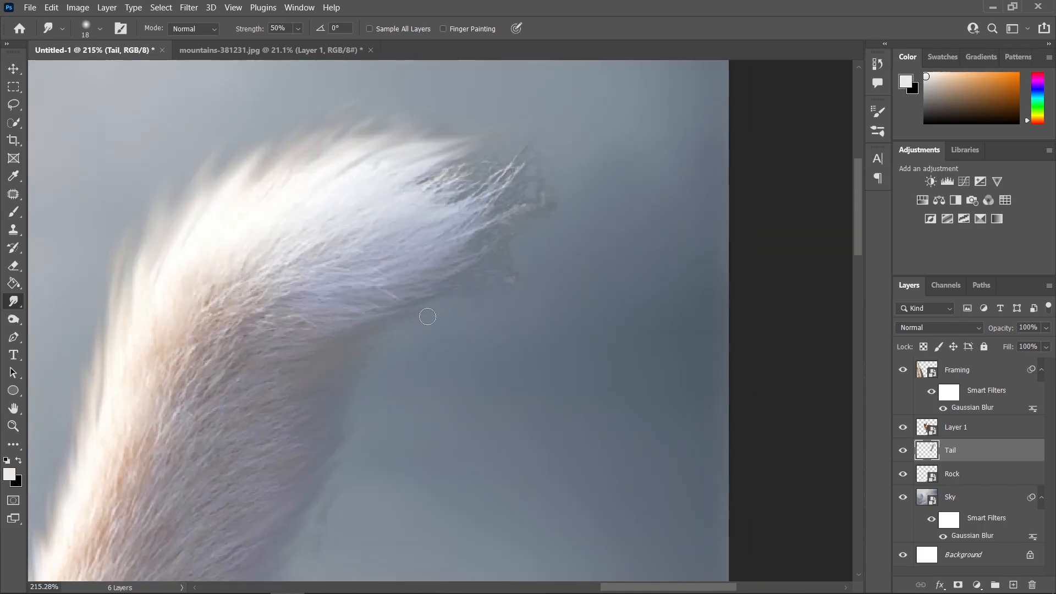
# Step: Smudge away the remaining rough strands on the tail's right edge and at its tip with a 27 px brush
pyautogui.scroll(-5, 507, 275)
pyautogui.moveTo(507, 275); pyautogui.dragTo(606, 204)
pyautogui.moveTo(594, 336); pyautogui.dragTo(622, 165)
pyautogui.scroll(3, 451, 408)
pyautogui.hotkey('ctrl', 'space')
pyautogui.moveTo(413, 408); pyautogui.dragTo(472, 410)
pyautogui.moveTo(481, 305); pyautogui.dragTo(500, 247)
pyautogui.moveTo(510, 168)
pyautogui.mouseDown()
pyautogui.moveTo(435, 307)
pyautogui.moveTo(452, 294)
pyautogui.mouseUp()
pyautogui.moveTo(464, 212); pyautogui.dragTo(378, 380)
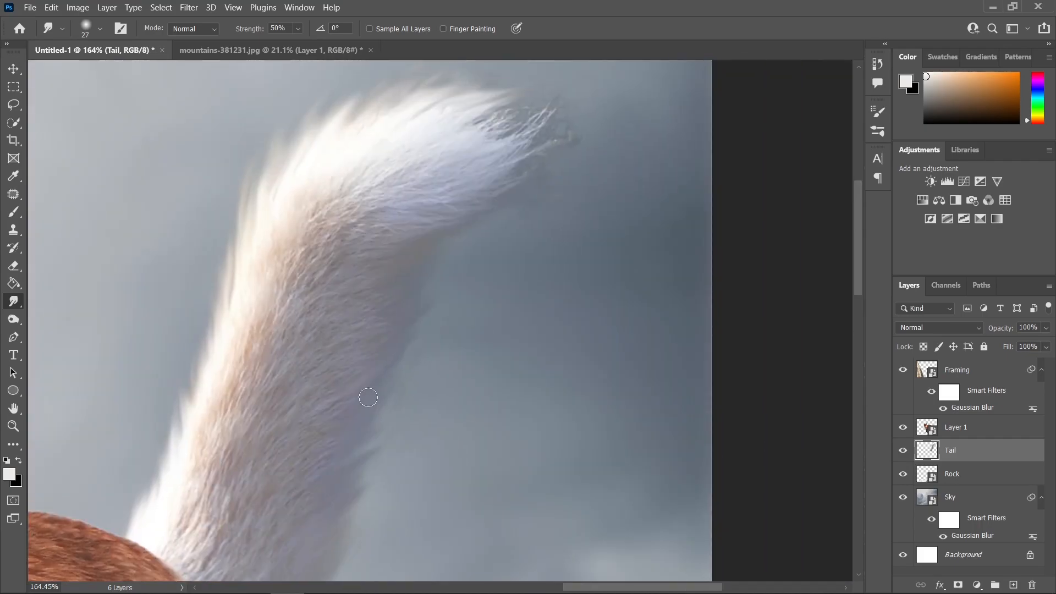
pyautogui.scroll(2, 512, 171)
pyautogui.moveTo(530, 199); pyautogui.dragTo(538, 141)
pyautogui.scroll(-5, 545, 232)
pyautogui.scroll(2, 557, 325)
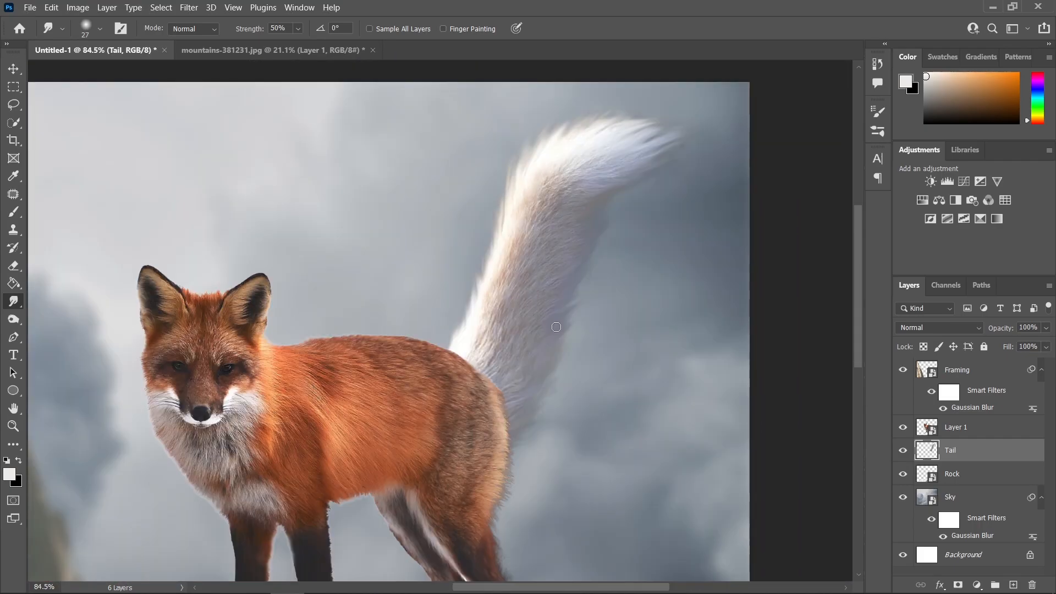
# Step: Convert the smudged Tail layer back to a smart object and switch to the Move tool
pyautogui.rightClick(965, 453)
pyautogui.click(876, 207)
pyautogui.moveTo(520, 354); pyautogui.dragTo(600, 296)
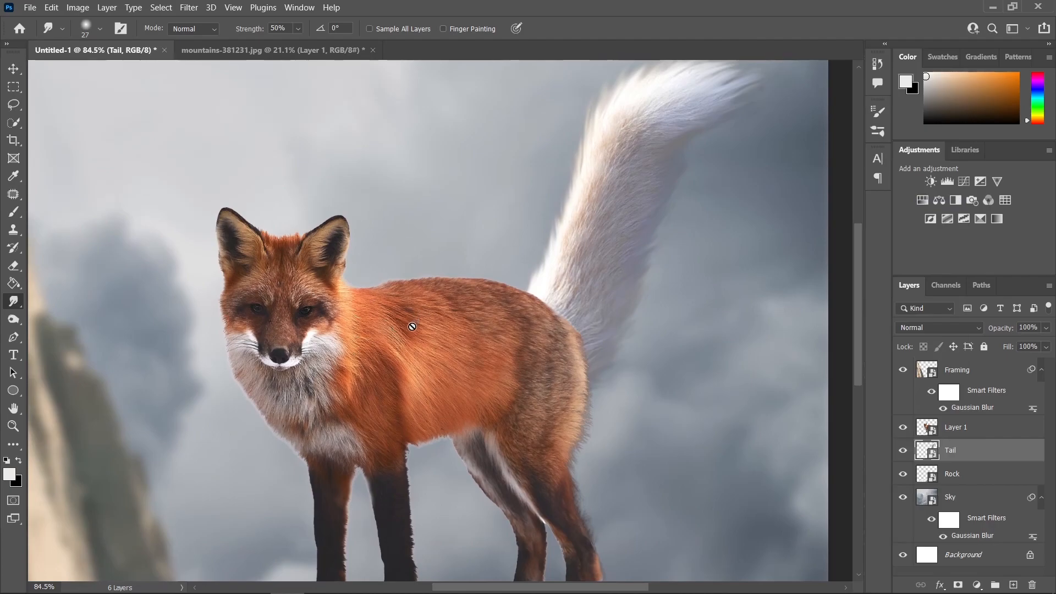
pyautogui.moveTo(457, 363); pyautogui.dragTo(481, 335)
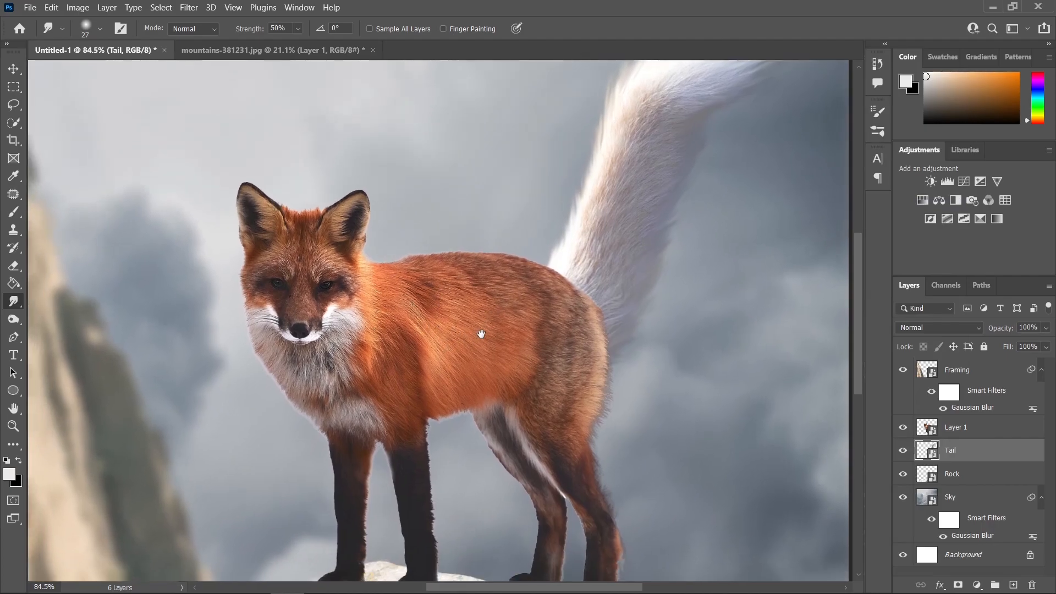
pyautogui.press('v')
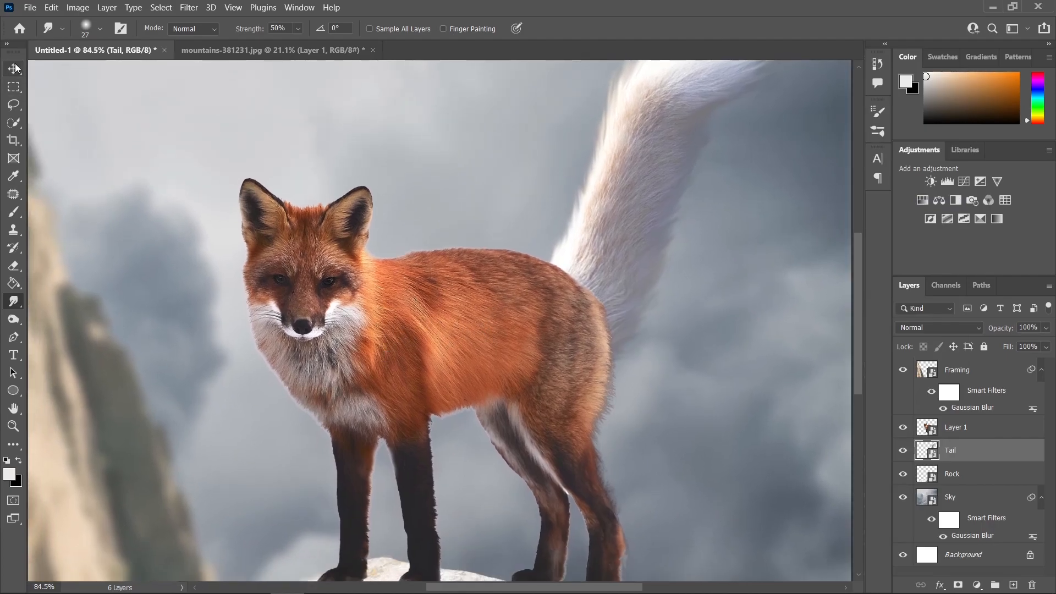
# Step: Rename the fox's Layer 1 to Fox and rasterize it
pyautogui.scroll(3, 266, 348)
pyautogui.click(512, 316)
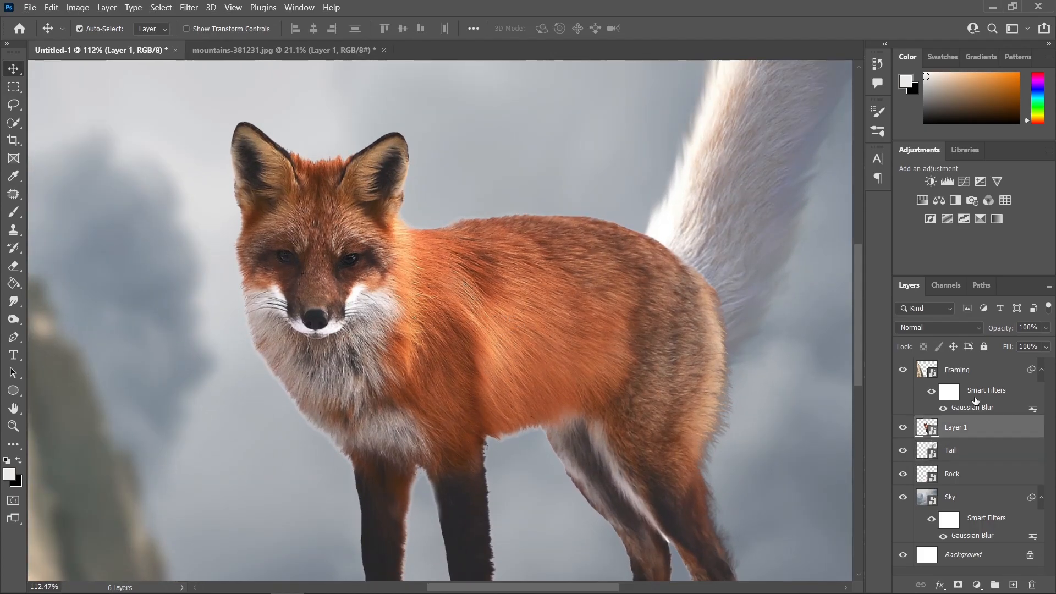
pyautogui.doubleClick(960, 429)
pyautogui.press('Return')
pyautogui.rightClick(951, 426)
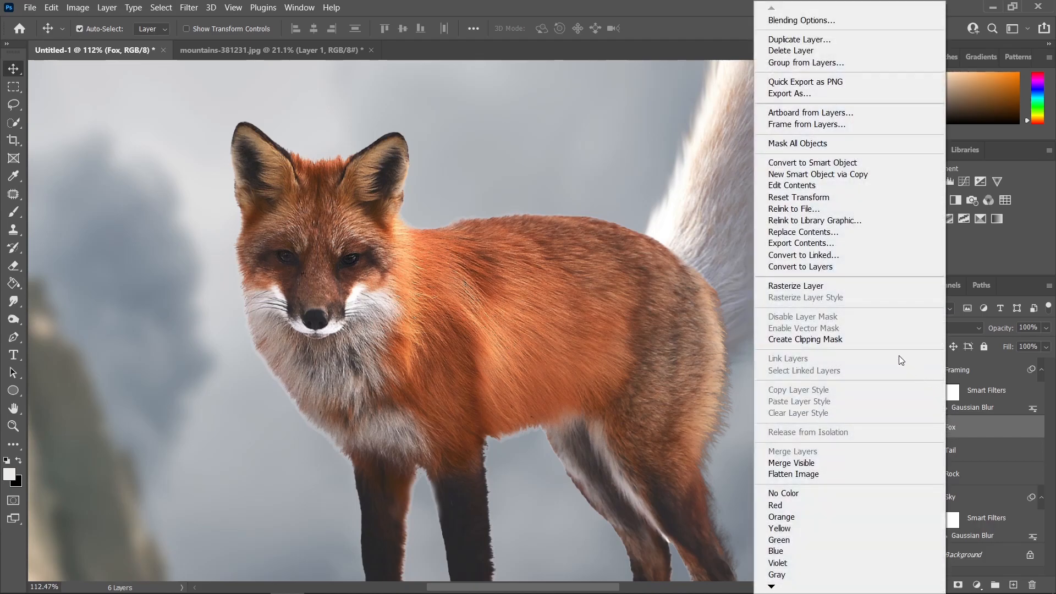
pyautogui.click(854, 287)
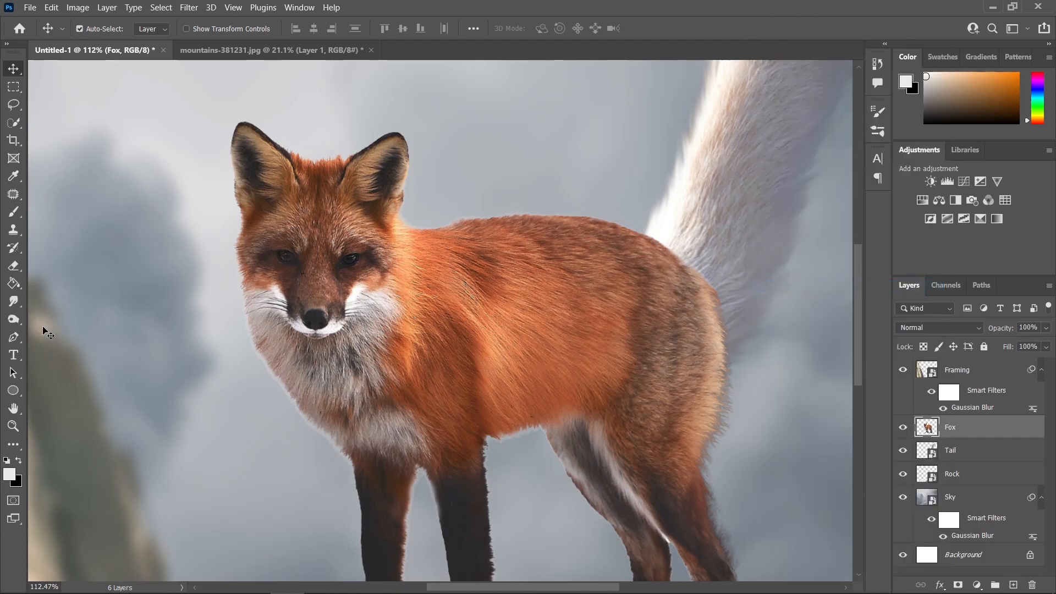
# Step: Smudge the jagged fur on top of the fox's head between the ears outward into soft strands with a smaller brush
pyautogui.click(16, 304)
pyautogui.moveTo(453, 215); pyautogui.dragTo(451, 257)
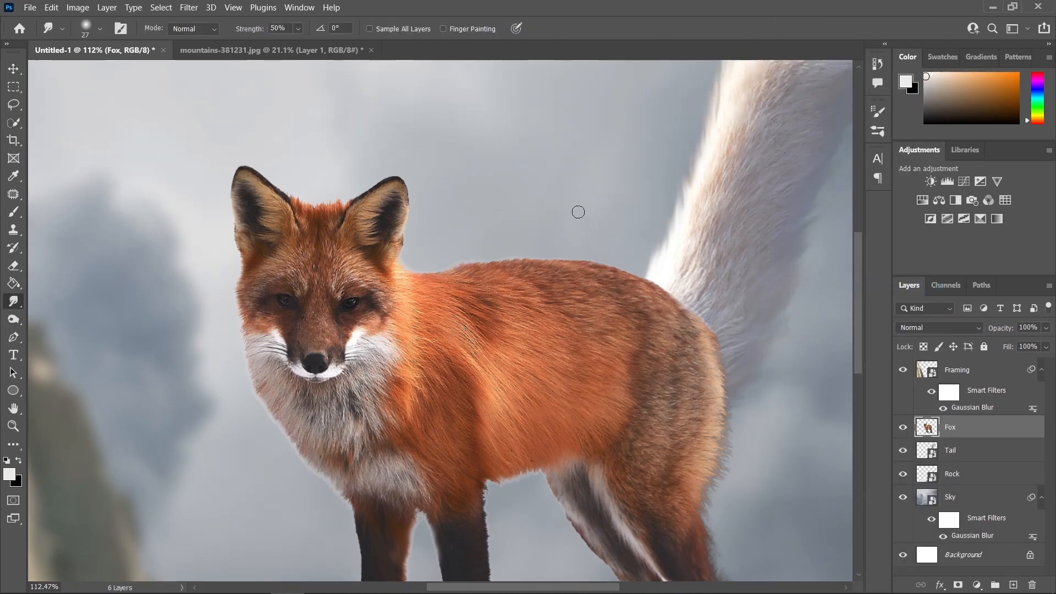
pyautogui.moveTo(566, 216); pyautogui.dragTo(551, 250)
pyautogui.scroll(4, 724, 214)
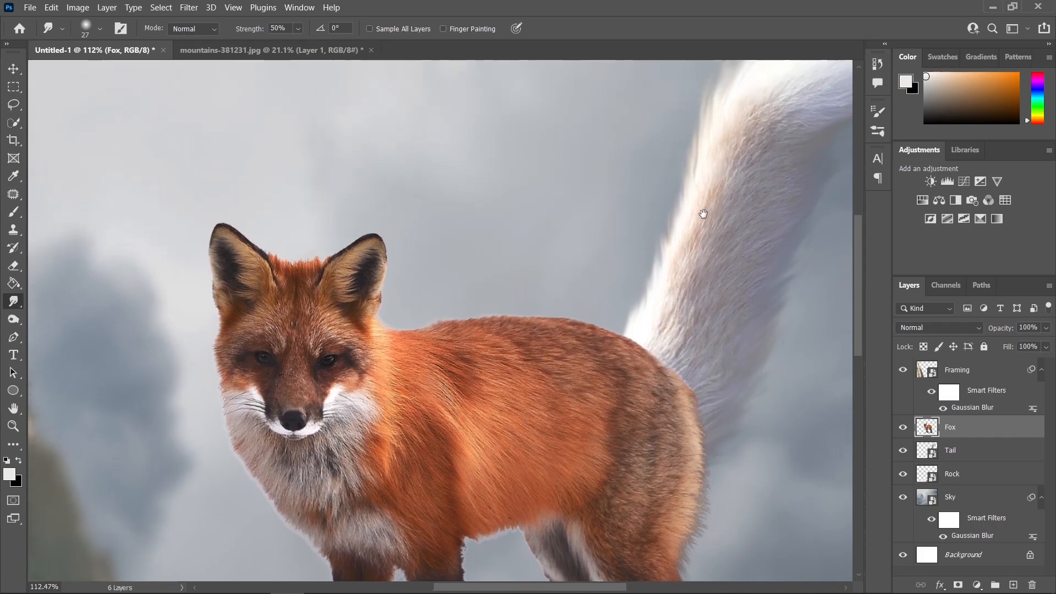
pyautogui.scroll(5, 293, 243)
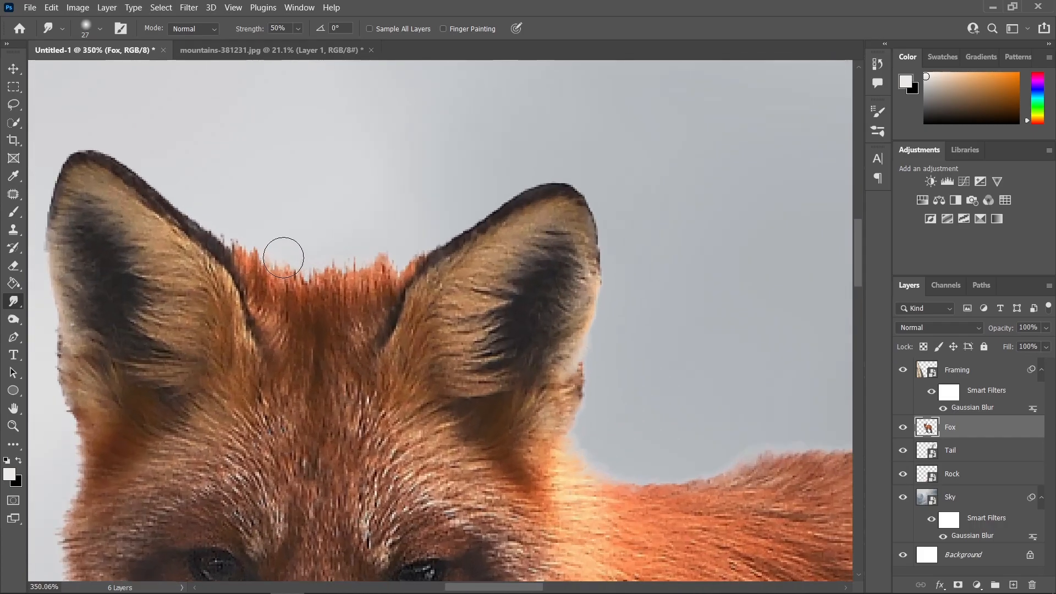
pyautogui.moveTo(278, 248); pyautogui.dragTo(264, 206)
pyautogui.hotkey('ctrl', 'z')
pyautogui.scroll(2, 248, 246)
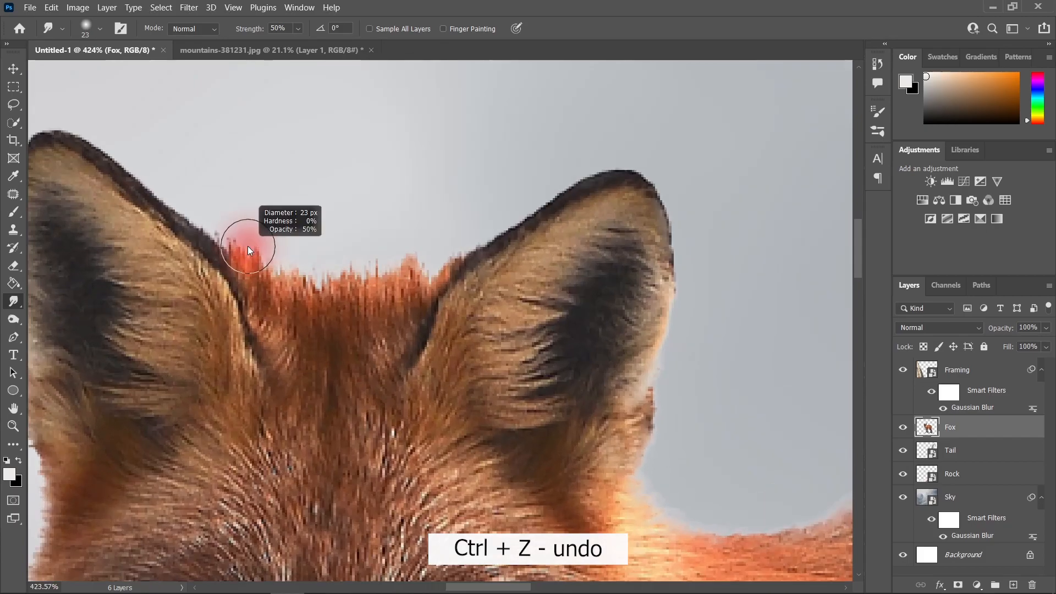
pyautogui.press('[')
pyautogui.press('[')
pyautogui.moveTo(258, 262)
pyautogui.mouseDown()
pyautogui.moveTo(225, 226)
pyautogui.moveTo(255, 244)
pyautogui.moveTo(193, 211)
pyautogui.mouseUp()
pyautogui.press('[')
pyautogui.moveTo(308, 283)
pyautogui.mouseDown()
pyautogui.moveTo(329, 265)
pyautogui.moveTo(380, 255)
pyautogui.mouseUp()
pyautogui.scroll(-13, 465, 259)
pyautogui.scroll(12, 451, 253)
pyautogui.moveTo(467, 300); pyautogui.dragTo(481, 286)
# Step: Smudge the edges of the fox's ears with a 6 px brush
pyautogui.scroll(5, 374, 306)
pyautogui.press('[')
pyautogui.press('[')
pyautogui.press('[')
pyautogui.press('[')
pyautogui.press('[')
pyautogui.press('[')
pyautogui.moveTo(605, 219); pyautogui.dragTo(671, 181)
pyautogui.moveTo(269, 271)
pyautogui.mouseDown()
pyautogui.moveTo(299, 226)
pyautogui.moveTo(316, 251)
pyautogui.mouseUp()
pyautogui.scroll(-6, 358, 264)
pyautogui.moveTo(187, 399)
pyautogui.mouseDown()
pyautogui.moveTo(399, 307)
pyautogui.moveTo(334, 338)
pyautogui.mouseUp()
pyautogui.scroll(6, 386, 297)
# Step: Smudge the fur along the left side of the fox's head from the ear down to the cheek
pyautogui.moveTo(385, 441); pyautogui.dragTo(392, 193)
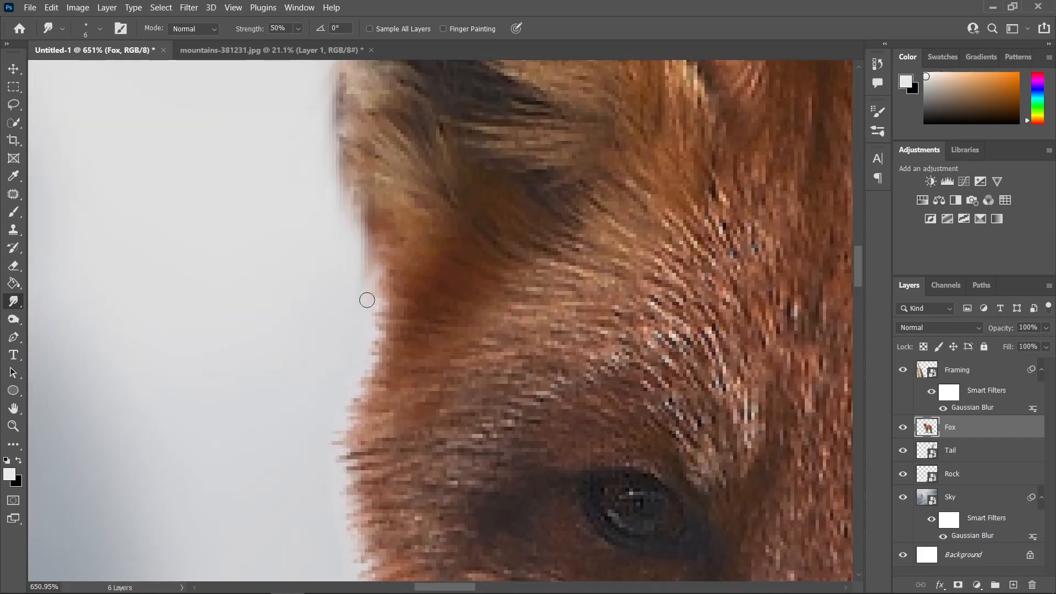
pyautogui.moveTo(386, 369); pyautogui.dragTo(355, 404)
pyautogui.scroll(-4, 374, 374)
pyautogui.moveTo(377, 357); pyautogui.dragTo(394, 146)
pyautogui.scroll(5, 396, 276)
pyautogui.moveTo(375, 283); pyautogui.dragTo(347, 313)
pyautogui.scroll(-5, 379, 330)
pyautogui.scroll(6, 381, 352)
pyautogui.moveTo(404, 385); pyautogui.dragTo(381, 440)
pyautogui.moveTo(397, 490)
pyautogui.mouseDown()
pyautogui.moveTo(444, 262)
pyautogui.moveTo(464, 318)
pyautogui.moveTo(459, 374)
pyautogui.moveTo(417, 252)
pyautogui.mouseUp()
pyautogui.scroll(-10, 435, 418)
pyautogui.scroll(8, 432, 475)
# Step: Smudge the outline of the fox's neck and chest fur downward toward the front legs
pyautogui.moveTo(460, 264)
pyautogui.mouseDown()
pyautogui.moveTo(420, 334)
pyautogui.moveTo(366, 210)
pyautogui.moveTo(370, 286)
pyautogui.mouseUp()
pyautogui.keyDown('alt'); pyautogui.rightClick(455, 361); pyautogui.keyUp('alt')
pyautogui.scroll(-5, 368, 236)
pyautogui.scroll(4, 369, 226)
pyautogui.moveTo(404, 226)
pyautogui.mouseDown()
pyautogui.moveTo(380, 279)
pyautogui.moveTo(400, 304)
pyautogui.mouseUp()
pyautogui.moveTo(441, 305); pyautogui.dragTo(428, 352)
pyautogui.moveTo(468, 320); pyautogui.dragTo(451, 371)
pyautogui.moveTo(483, 408); pyautogui.dragTo(358, 305)
pyautogui.keyDown('alt'); pyautogui.rightClick(366, 288); pyautogui.keyUp('alt')
pyautogui.moveTo(418, 302)
pyautogui.mouseDown()
pyautogui.moveTo(420, 337)
pyautogui.moveTo(449, 366)
pyautogui.mouseUp()
pyautogui.moveTo(496, 369)
pyautogui.mouseDown()
pyautogui.moveTo(504, 430)
pyautogui.moveTo(481, 405)
pyautogui.mouseUp()
pyautogui.moveTo(532, 432); pyautogui.dragTo(538, 484)
pyautogui.scroll(-10, 481, 371)
pyautogui.scroll(10, 528, 302)
# Step: Smudge both edges of the left front leg into fur strands with a 5 px brush
pyautogui.moveTo(586, 357)
pyautogui.mouseDown()
pyautogui.moveTo(594, 473)
pyautogui.moveTo(550, 264)
pyautogui.mouseUp()
pyautogui.moveTo(578, 484); pyautogui.dragTo(556, 143)
pyautogui.scroll(2, 511, 358)
pyautogui.moveTo(484, 446); pyautogui.dragTo(495, 458)
pyautogui.moveTo(696, 380); pyautogui.dragTo(716, 392)
pyautogui.moveTo(555, 352); pyautogui.dragTo(503, 375)
pyautogui.moveTo(622, 181)
pyautogui.mouseDown()
pyautogui.moveTo(420, 451)
pyautogui.moveTo(488, 503)
pyautogui.mouseUp()
pyautogui.keyDown('alt'); pyautogui.rightClick(479, 418); pyautogui.keyUp('alt')
pyautogui.moveTo(487, 135); pyautogui.dragTo(524, 442)
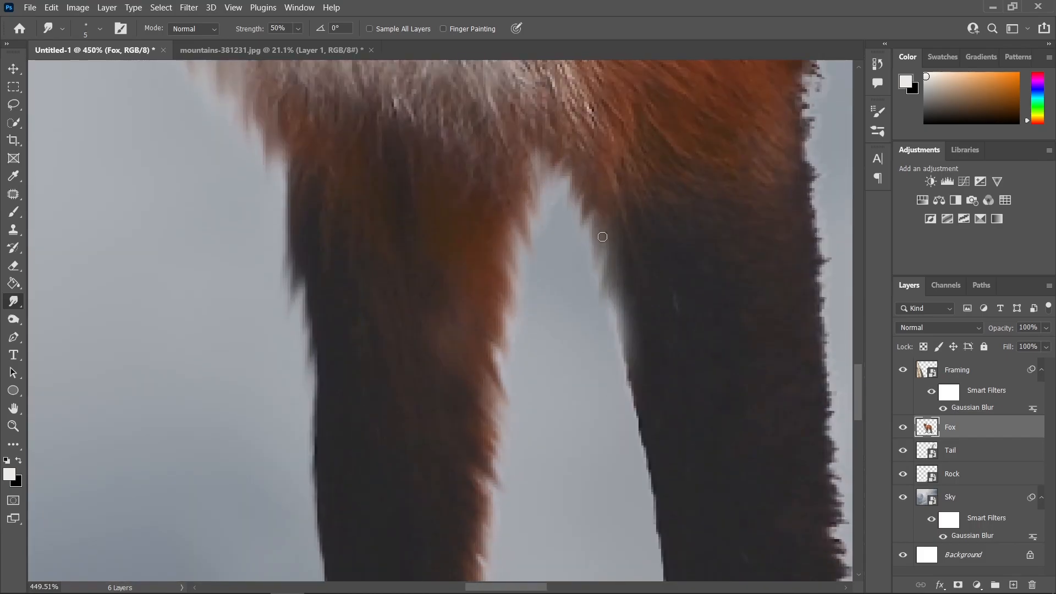
# Step: Smudge the inner edge of the right front leg downward toward the paw
pyautogui.moveTo(625, 370); pyautogui.dragTo(634, 409)
pyautogui.scroll(-3, 627, 397)
pyautogui.moveTo(627, 484); pyautogui.dragTo(555, 220)
pyautogui.scroll(2, 595, 473)
pyautogui.moveTo(595, 474); pyautogui.dragTo(554, 207)
# Step: Smudge the jagged outer edge of the right front leg with a 6 px brush
pyautogui.moveTo(682, 264); pyautogui.dragTo(557, 429)
pyautogui.moveTo(593, 125); pyautogui.dragTo(593, 328)
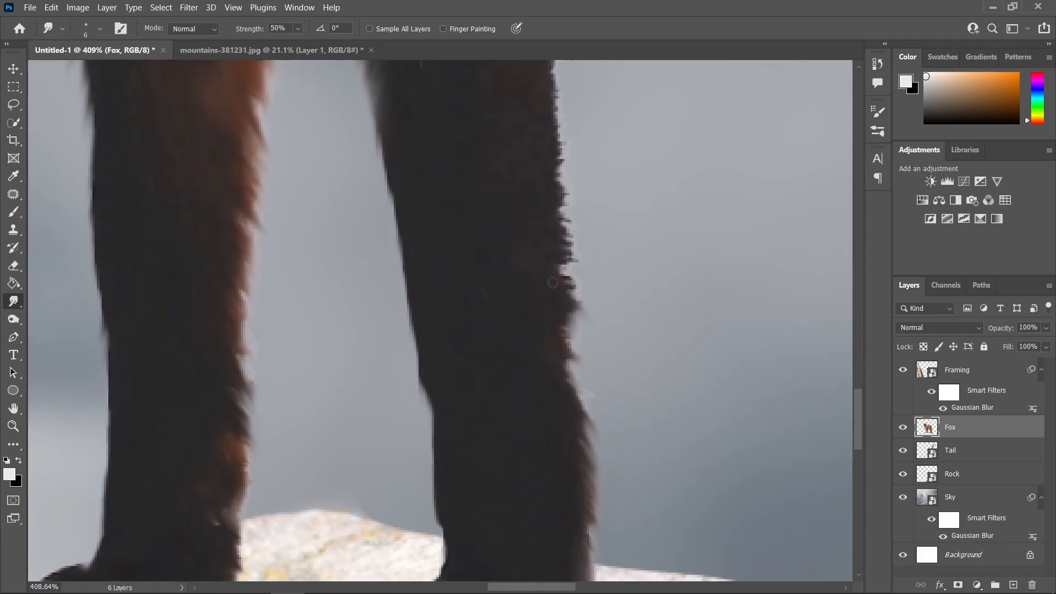
pyautogui.moveTo(575, 165); pyautogui.dragTo(600, 321)
pyautogui.moveTo(570, 220); pyautogui.dragTo(582, 247)
pyautogui.moveTo(589, 138); pyautogui.dragTo(535, 259)
pyautogui.moveTo(531, 129); pyautogui.dragTo(542, 154)
pyautogui.moveTo(557, 127); pyautogui.dragTo(476, 232)
# Step: Smudge the fur along the fox's belly between the front and hind legs with an 8 px brush
pyautogui.scroll(1, 478, 230)
pyautogui.press(']')
pyautogui.press(']')
pyautogui.moveTo(534, 209); pyautogui.dragTo(550, 239)
pyautogui.moveTo(604, 187); pyautogui.dragTo(617, 206)
pyautogui.moveTo(633, 185); pyautogui.dragTo(647, 205)
pyautogui.moveTo(682, 308); pyautogui.dragTo(555, 274)
pyautogui.moveTo(594, 253); pyautogui.dragTo(605, 281)
pyautogui.moveTo(633, 316); pyautogui.dragTo(650, 344)
# Step: Smudge the front edge of the left hind leg from the thigh down toward the paw
pyautogui.scroll(-10, 499, 297)
pyautogui.scroll(10, 580, 347)
pyautogui.moveTo(542, 286); pyautogui.dragTo(556, 313)
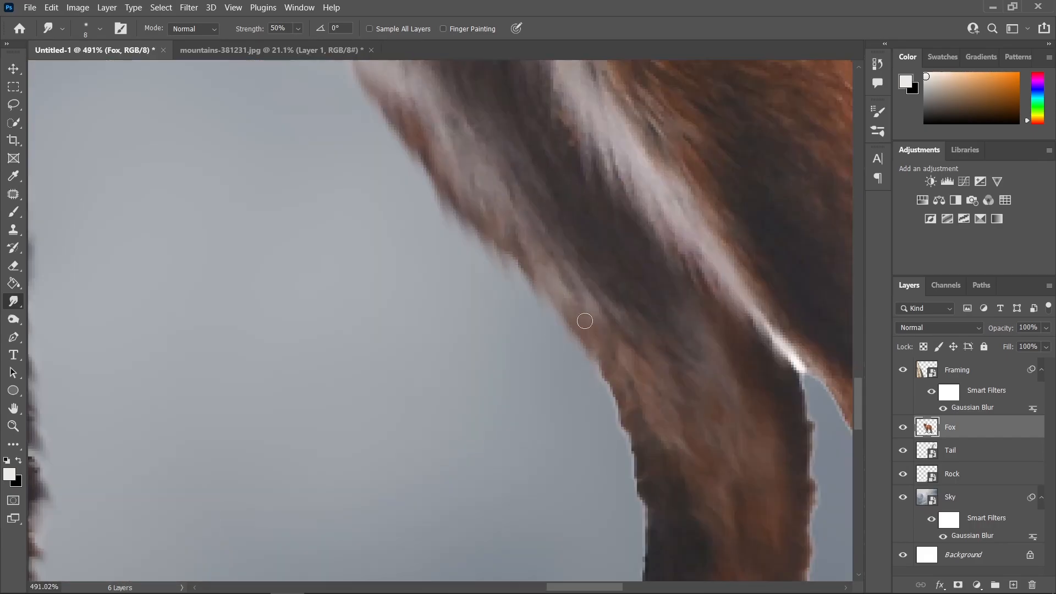
pyautogui.moveTo(624, 485); pyautogui.dragTo(550, 110)
pyautogui.scroll(3, 550, 323)
pyautogui.moveTo(468, 495); pyautogui.dragTo(473, 326)
pyautogui.moveTo(443, 331); pyautogui.dragTo(354, 410)
pyautogui.moveTo(385, 484); pyautogui.dragTo(177, 354)
pyautogui.moveTo(165, 360)
pyautogui.mouseDown()
pyautogui.moveTo(254, 407)
pyautogui.moveTo(390, 437)
pyautogui.mouseUp()
pyautogui.moveTo(576, 303); pyautogui.dragTo(485, 511)
# Step: Smudge the facing edges in the gap between the two hind legs with a 4 px brush
pyautogui.press('[')
pyautogui.press('[')
pyautogui.press('[')
pyautogui.press('[')
pyautogui.moveTo(516, 122); pyautogui.dragTo(460, 403)
pyautogui.moveTo(443, 317); pyautogui.dragTo(448, 334)
pyautogui.moveTo(490, 210)
pyautogui.mouseDown()
pyautogui.moveTo(491, 285)
pyautogui.moveTo(505, 279)
pyautogui.mouseUp()
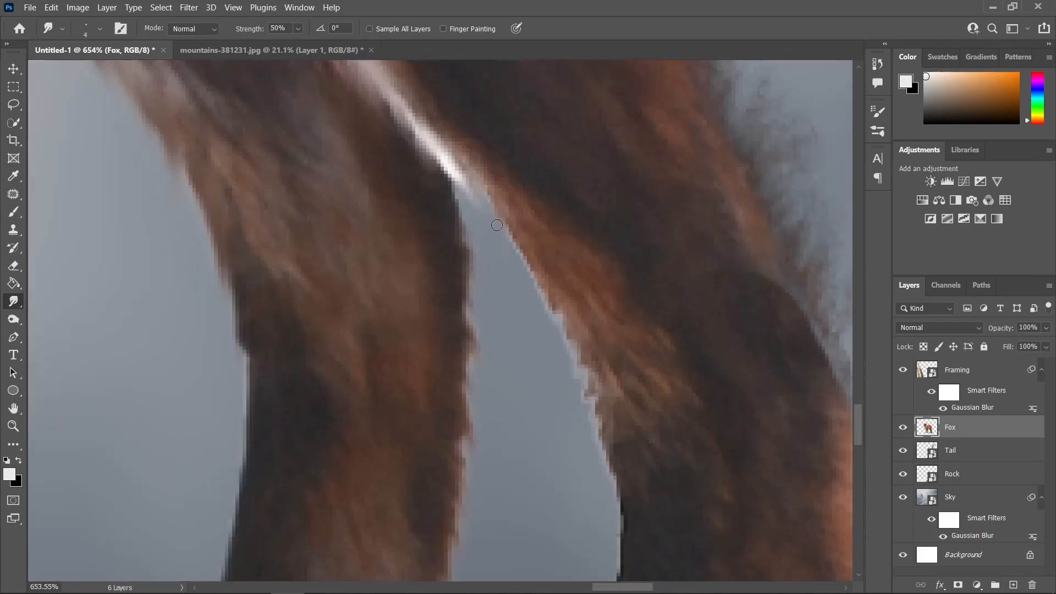
pyautogui.scroll(3, 473, 203)
pyautogui.moveTo(584, 495); pyautogui.dragTo(528, 121)
pyautogui.scroll(-3, 550, 330)
pyautogui.moveTo(573, 471); pyautogui.dragTo(467, 160)
# Step: Smudge the back edge of the right hind leg with a larger brush
pyautogui.press(']')
pyautogui.press(']')
pyautogui.scroll(-3, 687, 165)
pyautogui.moveTo(737, 132)
pyautogui.mouseDown()
pyautogui.moveTo(507, 280)
pyautogui.moveTo(478, 398)
pyautogui.mouseUp()
pyautogui.moveTo(488, 252); pyautogui.dragTo(495, 363)
pyautogui.scroll(-3, 495, 247)
pyautogui.moveTo(490, 160); pyautogui.dragTo(517, 435)
pyautogui.moveTo(440, 110); pyautogui.dragTo(512, 473)
# Step: Smudge the fur along the back of the thigh and rump up to the tail with a 9 px brush
pyautogui.press('[')
pyautogui.press(']')
pyautogui.press(']')
pyautogui.press(']')
pyautogui.press(']')
pyautogui.press(']')
pyautogui.moveTo(529, 182); pyautogui.dragTo(512, 401)
pyautogui.press('[')
pyautogui.scroll(-2, 512, 231)
pyautogui.moveTo(495, 165); pyautogui.dragTo(531, 366)
pyautogui.scroll(-2, 468, 237)
# Step: Smudge the fur along the front part of the fox's back behind the neck with a 7 px brush
pyautogui.moveTo(286, 232); pyautogui.dragTo(495, 297)
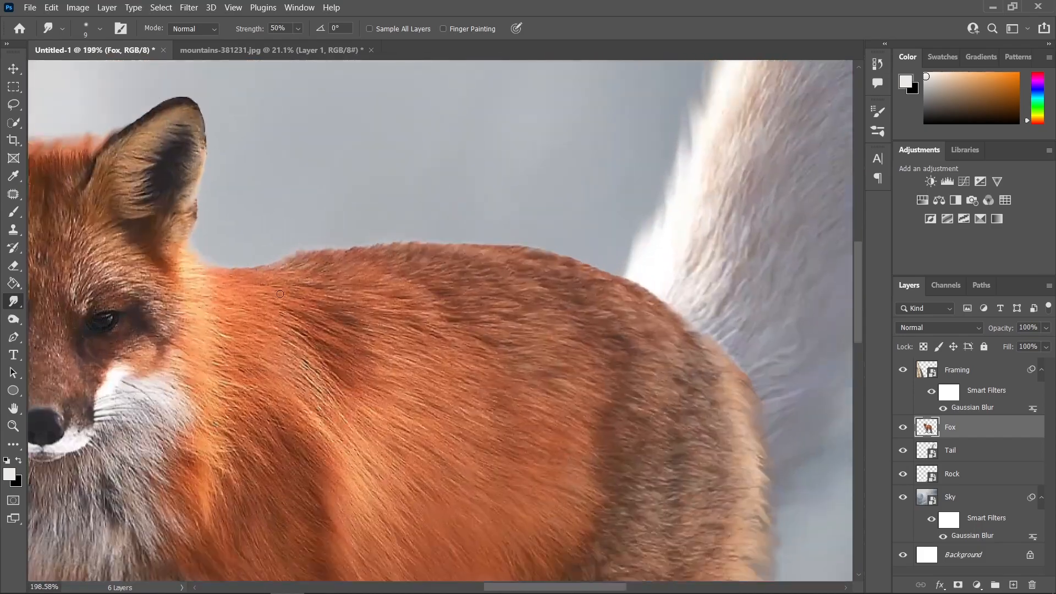
pyautogui.scroll(9, 220, 259)
pyautogui.press('[')
pyautogui.press('[')
pyautogui.moveTo(298, 376); pyautogui.dragTo(450, 345)
pyautogui.scroll(1, 407, 341)
pyautogui.moveTo(495, 352)
pyautogui.mouseDown()
pyautogui.moveTo(219, 346)
pyautogui.moveTo(248, 329)
pyautogui.mouseUp()
pyautogui.moveTo(330, 331); pyautogui.dragTo(349, 316)
pyautogui.scroll(-3, 440, 319)
pyautogui.moveTo(415, 339); pyautogui.dragTo(451, 326)
pyautogui.moveTo(463, 338); pyautogui.dragTo(500, 324)
# Step: Smudge the remaining fur outline along the fox's back toward the base of the tail
pyautogui.moveTo(550, 330)
pyautogui.mouseDown()
pyautogui.moveTo(280, 324)
pyautogui.moveTo(348, 320)
pyautogui.mouseUp()
pyautogui.moveTo(357, 330)
pyautogui.mouseDown()
pyautogui.moveTo(396, 324)
pyautogui.moveTo(478, 348)
pyautogui.mouseUp()
pyautogui.moveTo(471, 349); pyautogui.dragTo(532, 367)
pyautogui.moveTo(595, 388); pyautogui.dragTo(451, 298)
pyautogui.moveTo(506, 361); pyautogui.dragTo(529, 369)
pyautogui.moveTo(407, 282); pyautogui.dragTo(461, 300)
pyautogui.scroll(-10, 473, 275)
pyautogui.scroll(9, 440, 241)
pyautogui.moveTo(440, 240); pyautogui.dragTo(682, 206)
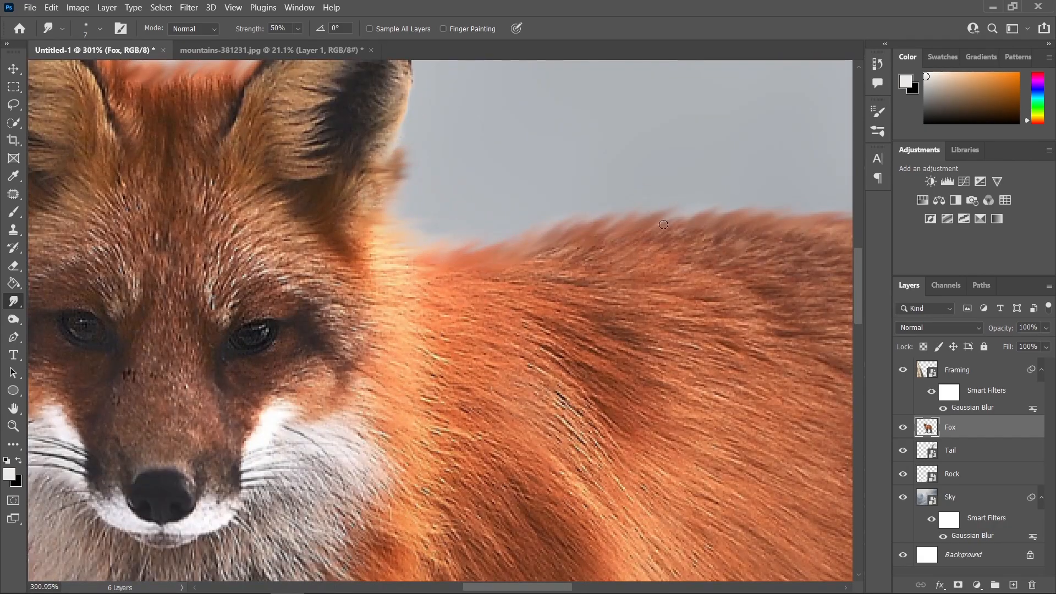
# Step: Check the smudged outline of the fox and convert the Fox layer back to a smart object
pyautogui.scroll(-8, 681, 206)
pyautogui.scroll(8, 434, 328)
pyautogui.moveTo(264, 110); pyautogui.dragTo(361, 448)
pyautogui.moveTo(715, 467); pyautogui.dragTo(342, 220)
pyautogui.moveTo(716, 468); pyautogui.dragTo(330, 221)
pyautogui.moveTo(710, 496); pyautogui.dragTo(439, 359)
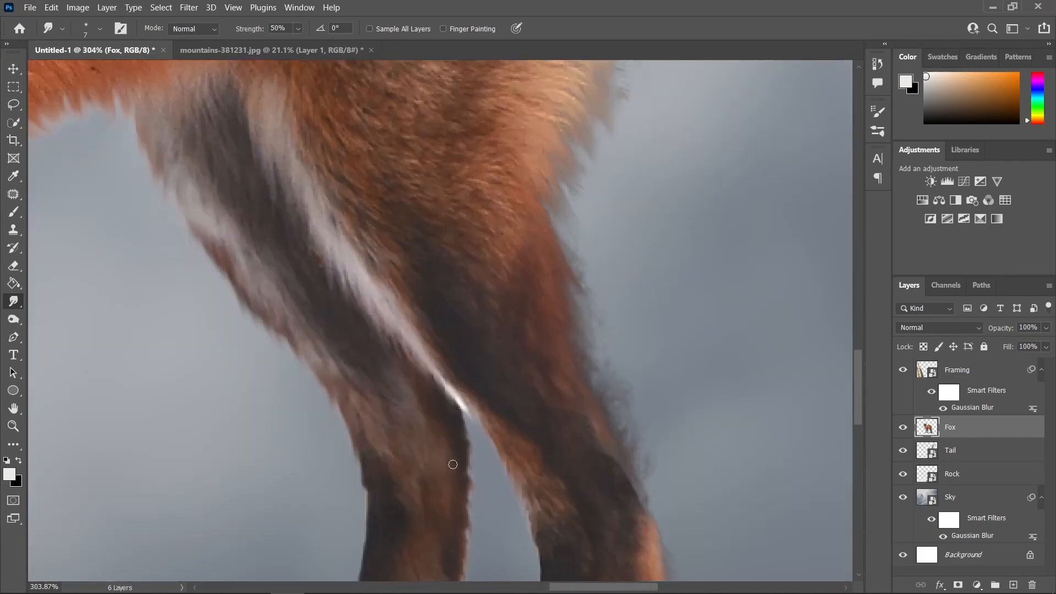
pyautogui.scroll(-8, 440, 465)
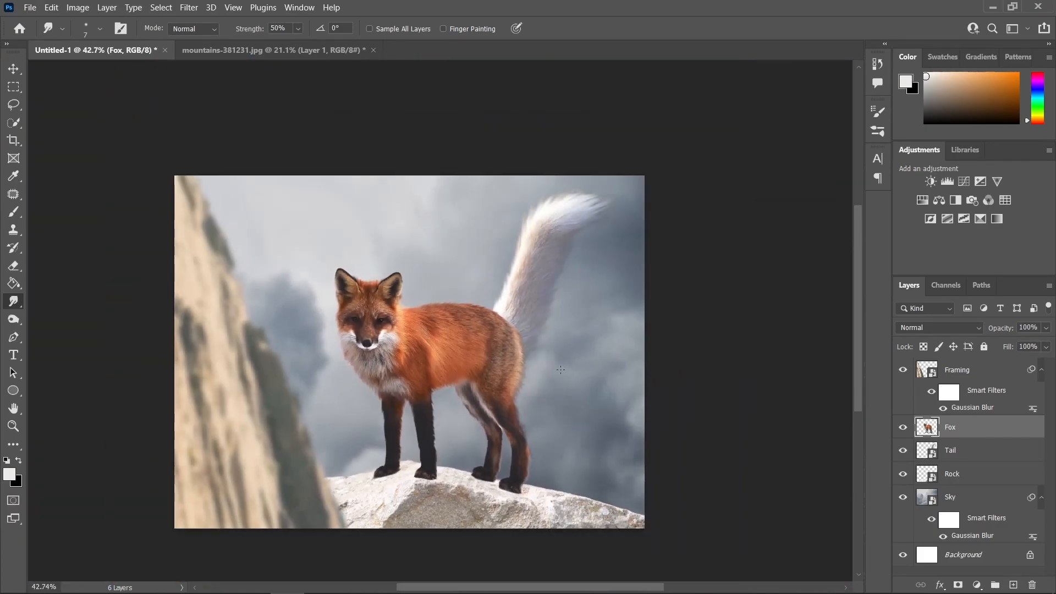
pyautogui.scroll(2, 402, 372)
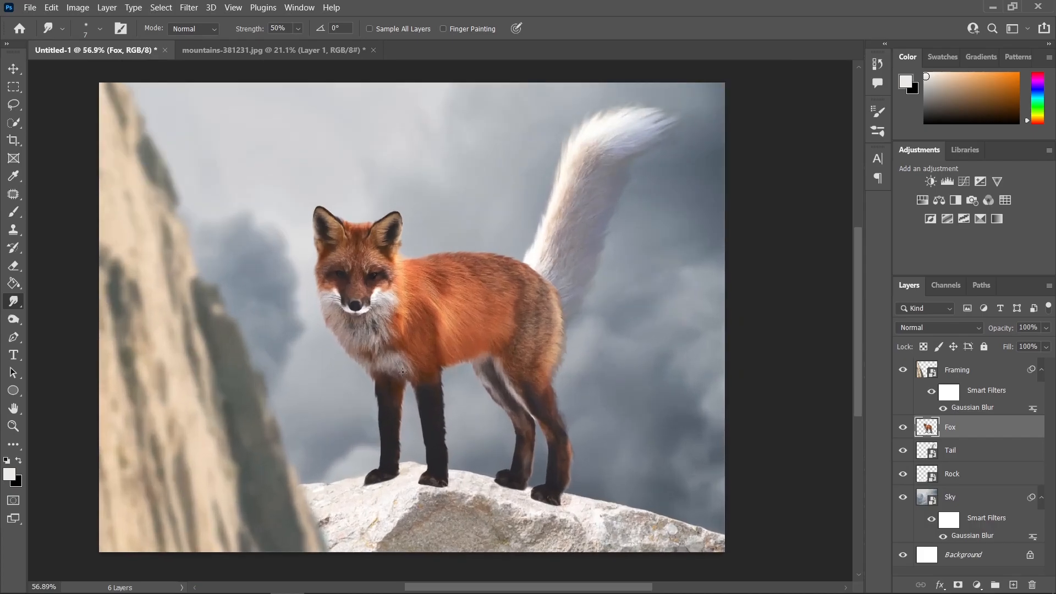
pyautogui.rightClick(969, 430)
pyautogui.click(894, 210)
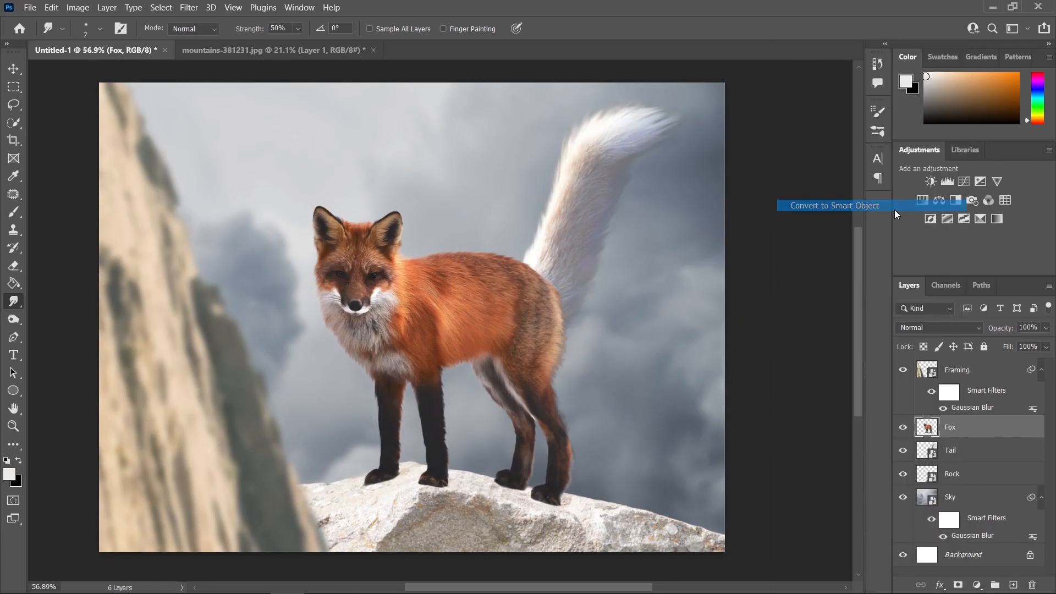
# Step: Inspect the fox's smudged fur edges up close and the whole composition, including the raised tail
pyautogui.press('v')
pyautogui.scroll(2, 415, 315)
pyautogui.scroll(-2, 430, 344)
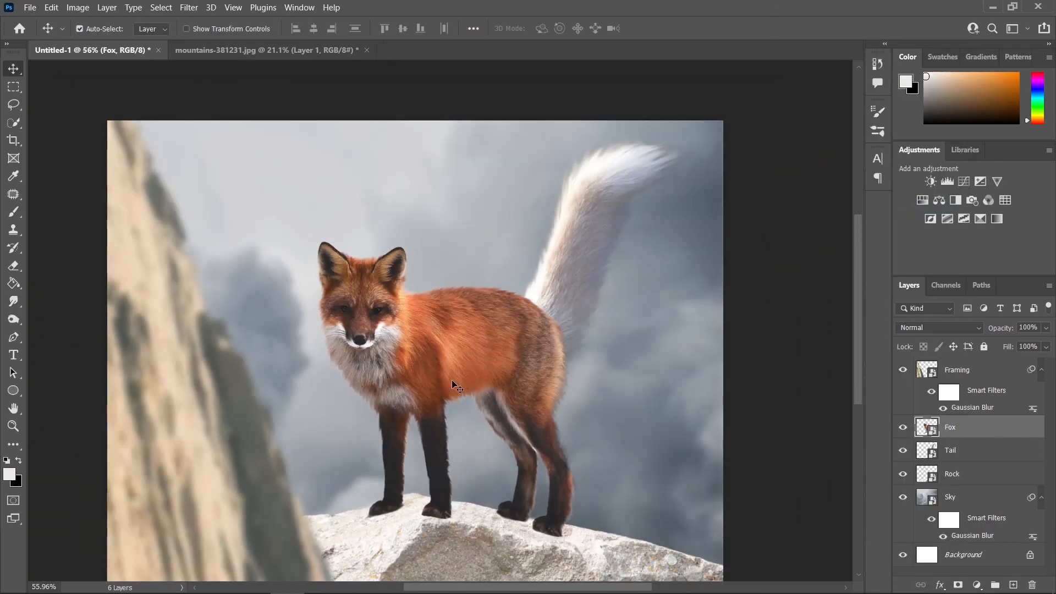
pyautogui.scroll(4, 466, 493)
pyautogui.moveTo(455, 333); pyautogui.dragTo(539, 498)
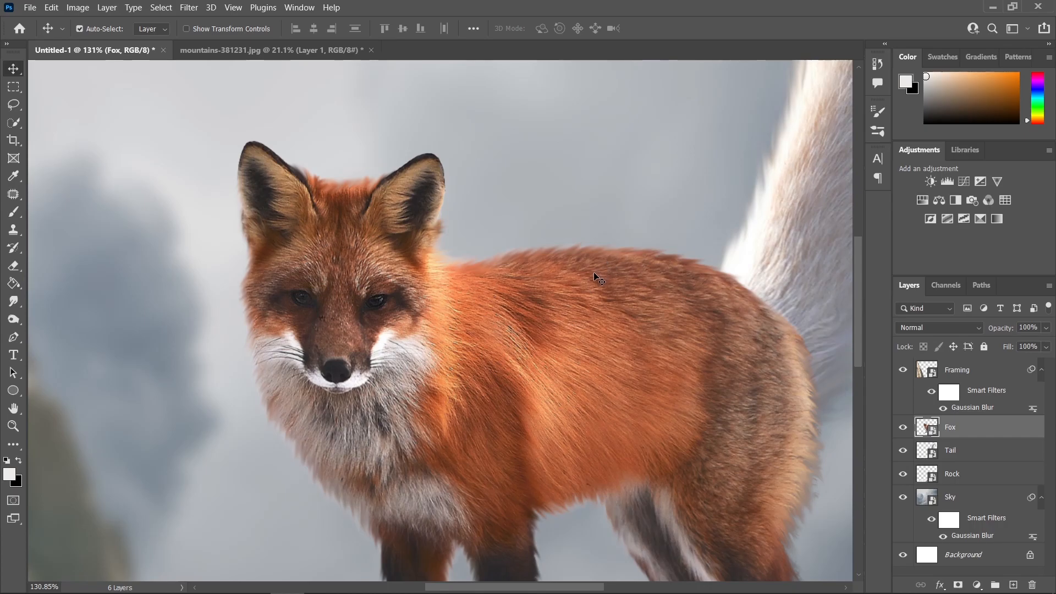
pyautogui.scroll(-3, 547, 292)
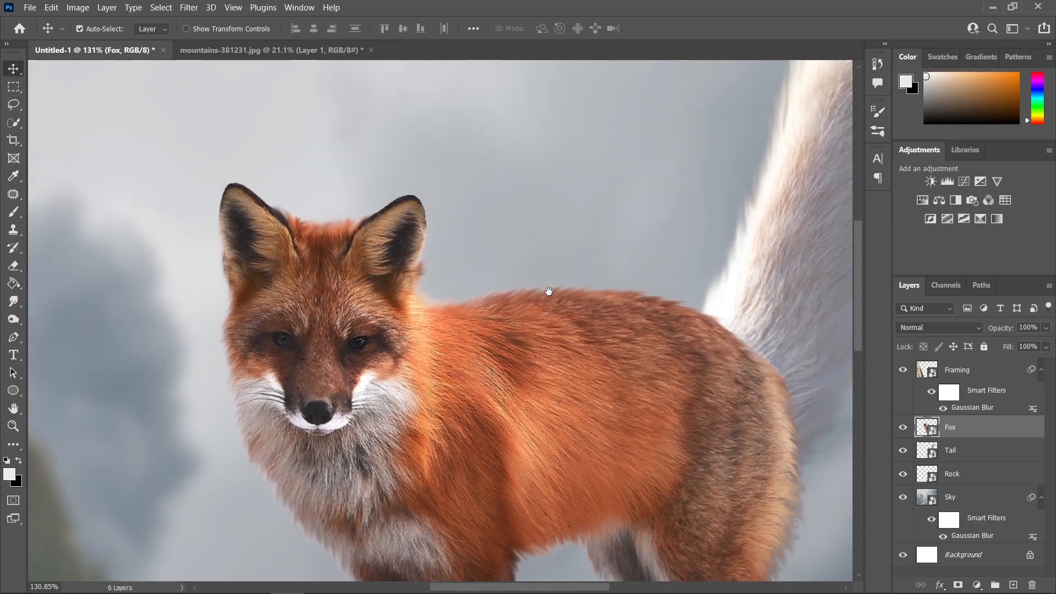
pyautogui.scroll(-3, 550, 296)
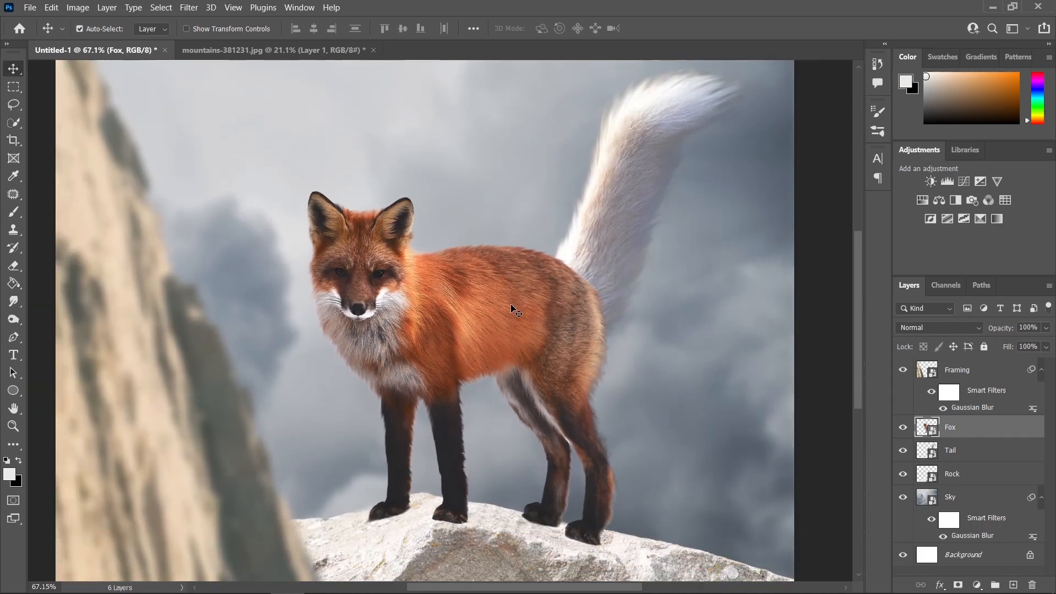
pyautogui.moveTo(642, 234); pyautogui.dragTo(563, 319)
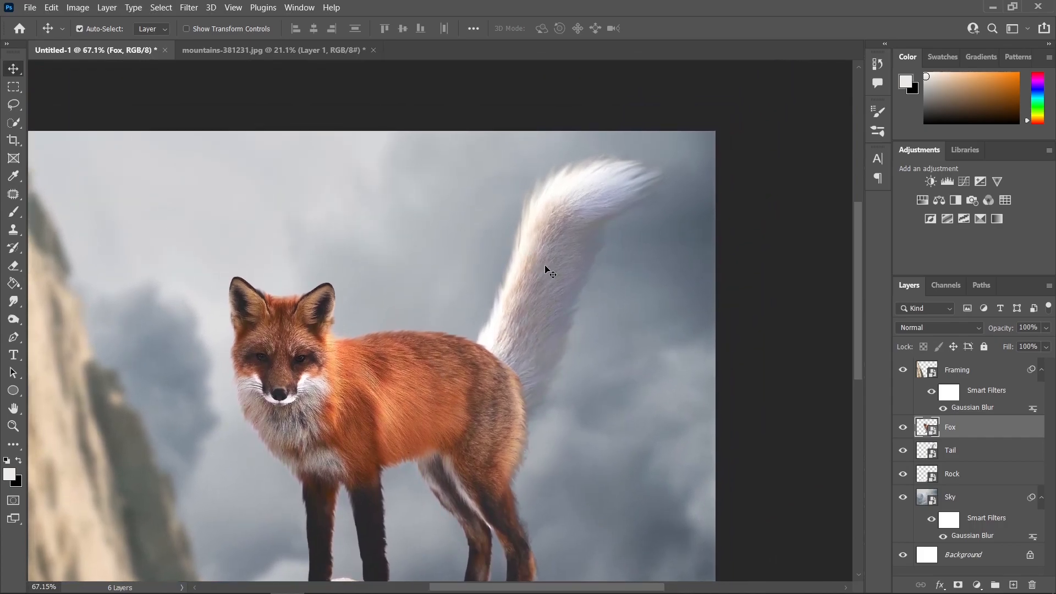
# Step: Duplicate the Tail layer and rotate the copy clockwise so it extends almost horizontally backward from behind the fox's rump
pyautogui.click(547, 291)
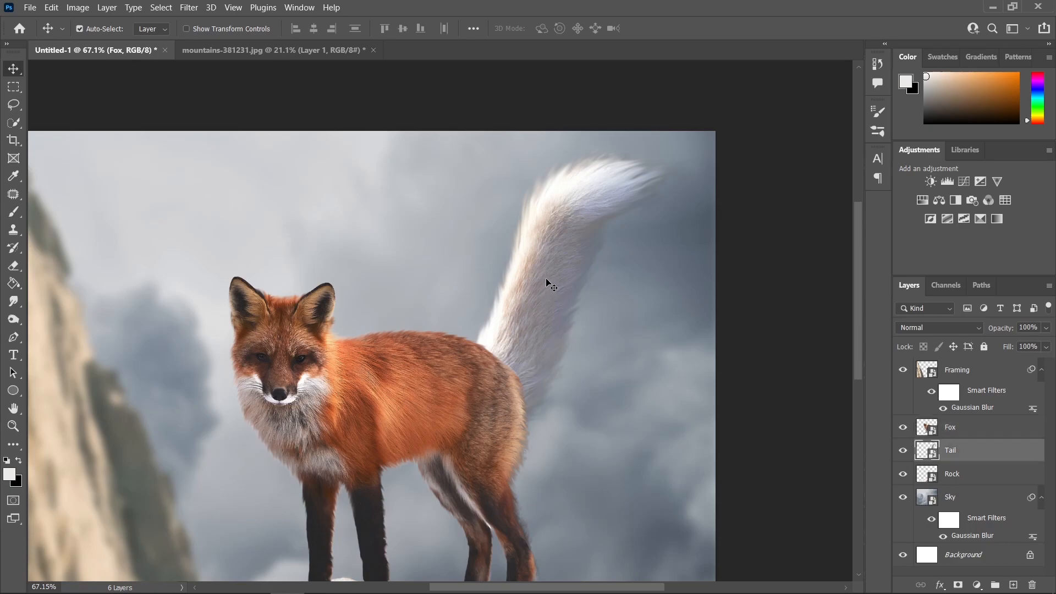
pyautogui.scroll(-1, 558, 326)
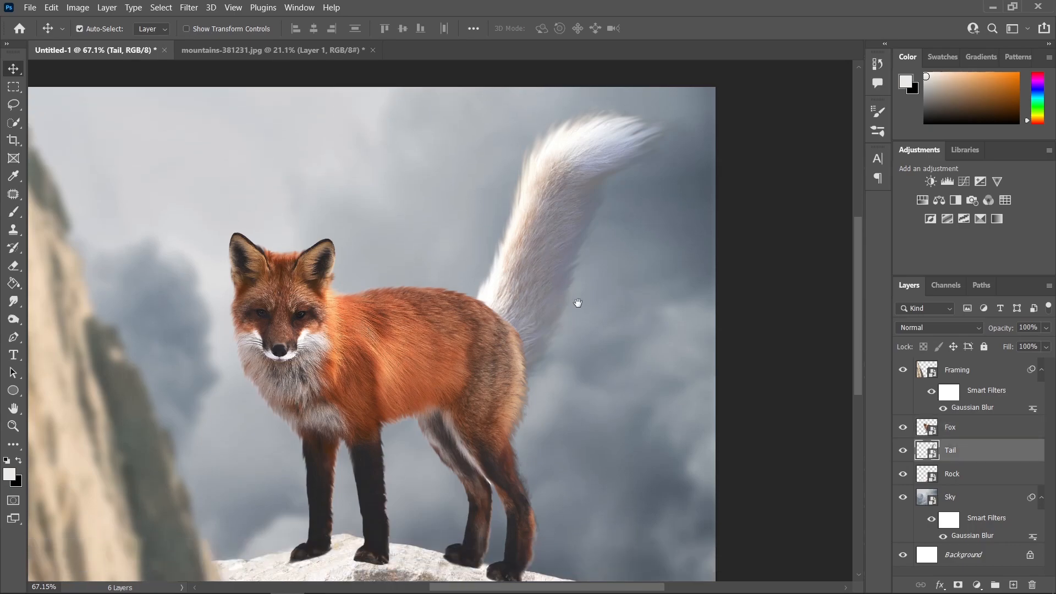
pyautogui.moveTo(591, 274); pyautogui.dragTo(570, 302)
pyautogui.scroll(1, 521, 299)
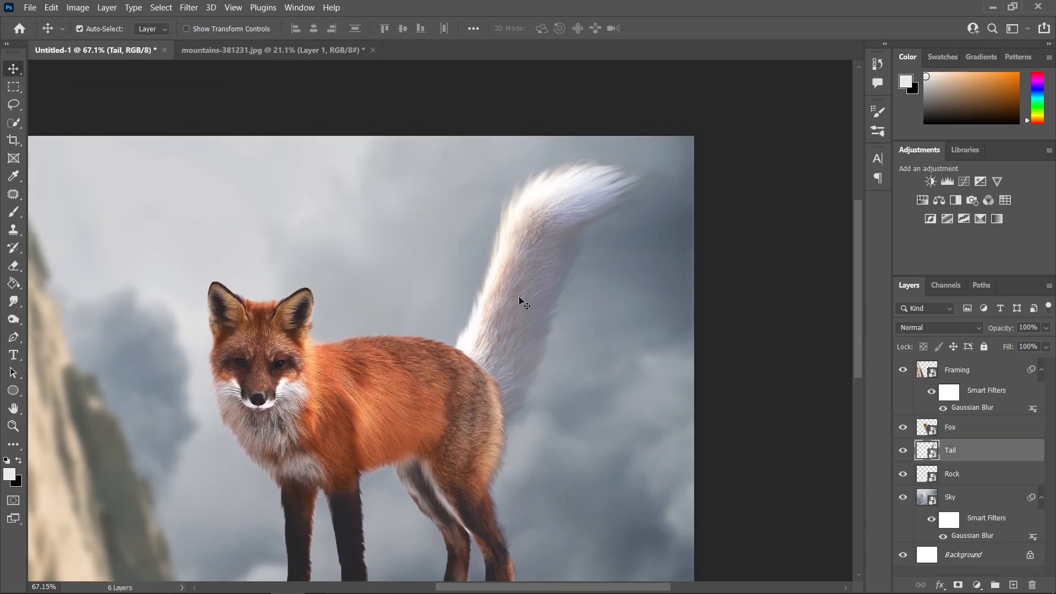
pyautogui.moveTo(526, 292); pyautogui.dragTo(549, 362)
pyautogui.scroll(-2, 549, 361)
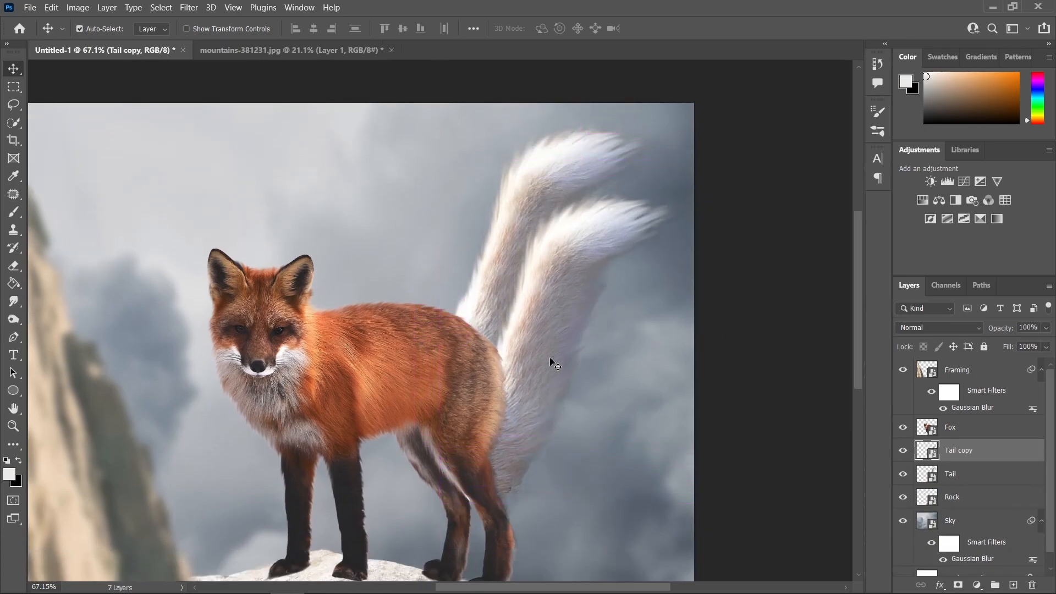
pyautogui.hotkey('ctrl', 't')
pyautogui.moveTo(588, 182); pyautogui.dragTo(595, 292)
pyautogui.press('Return')
pyautogui.scroll(1, 552, 372)
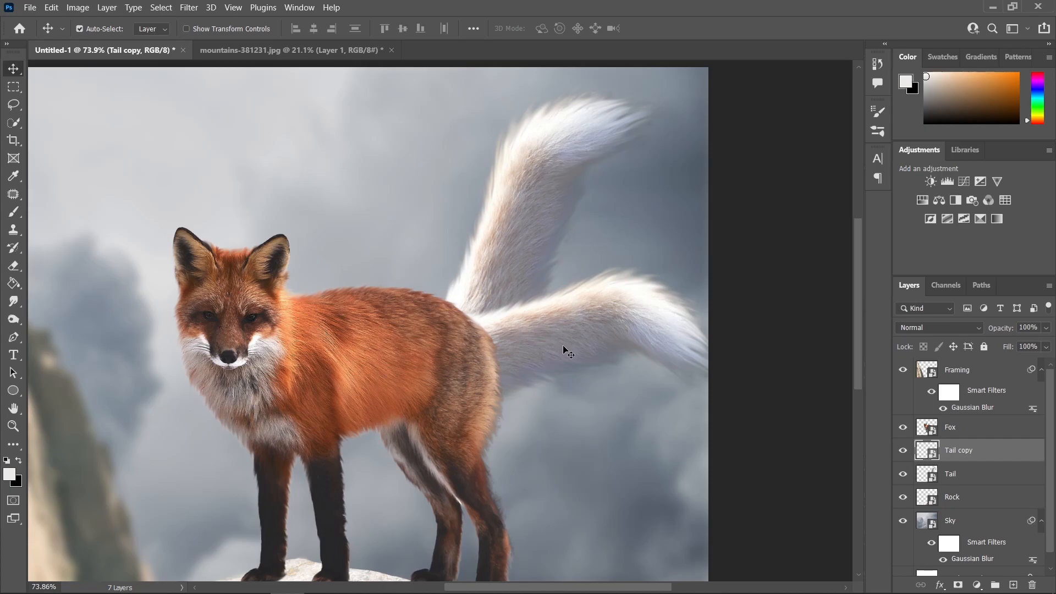
# Step: Duplicate the horizontal tail and rotate the new copy so it slopes down behind the fox's hind legs
pyautogui.scroll(-2, 562, 352)
pyautogui.moveTo(556, 308); pyautogui.dragTo(523, 387)
pyautogui.hotkey('ctrl', 't')
pyautogui.moveTo(419, 263); pyautogui.dragTo(545, 234)
pyautogui.moveTo(620, 269); pyautogui.dragTo(627, 280)
pyautogui.press('Return')
pyautogui.scroll(1, 627, 280)
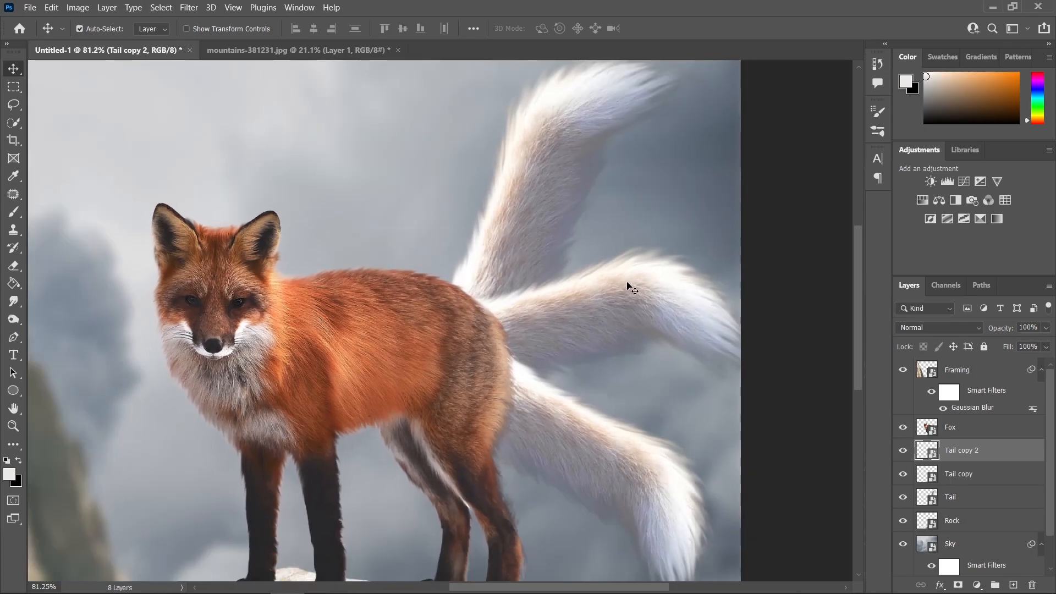
# Step: Duplicate the upright tail, flip the copy horizontally, and rotate and move it so its tip curves forward above the fox's back
pyautogui.scroll(-1, 603, 372)
pyautogui.moveTo(625, 332); pyautogui.dragTo(646, 427)
pyautogui.keyDown('alt'); pyautogui.moveTo(555, 295); pyautogui.dragTo(489, 288); pyautogui.keyUp('alt')
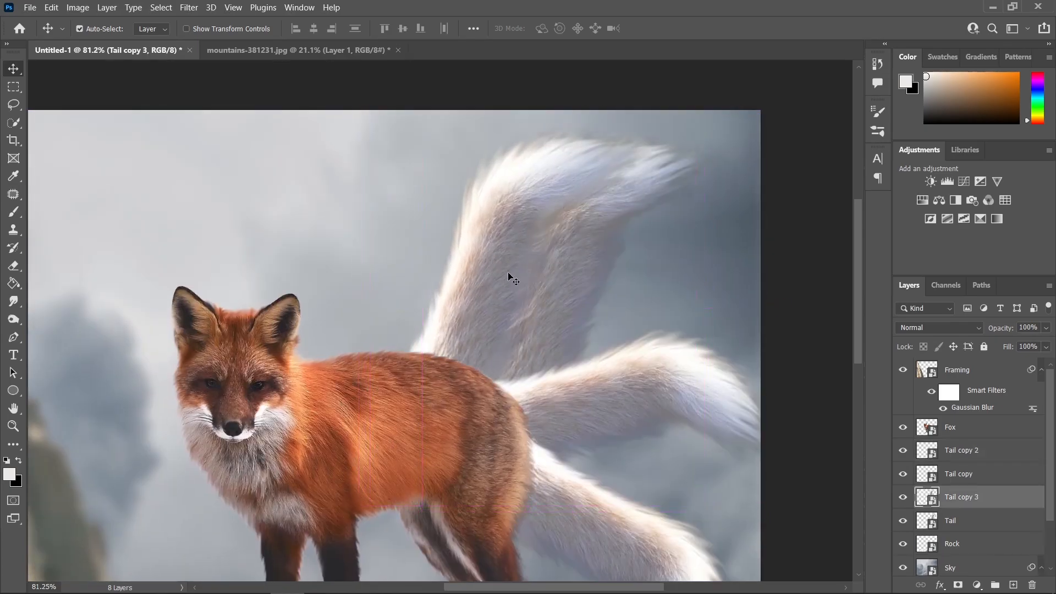
pyautogui.hotkey('ctrl', 't')
pyautogui.rightClick(500, 267)
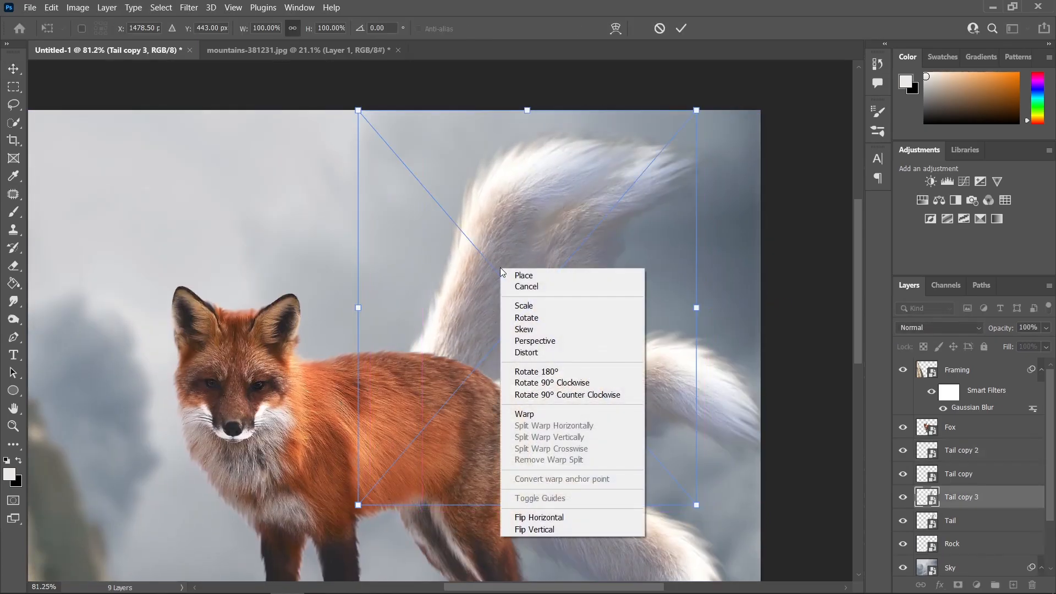
pyautogui.click(536, 517)
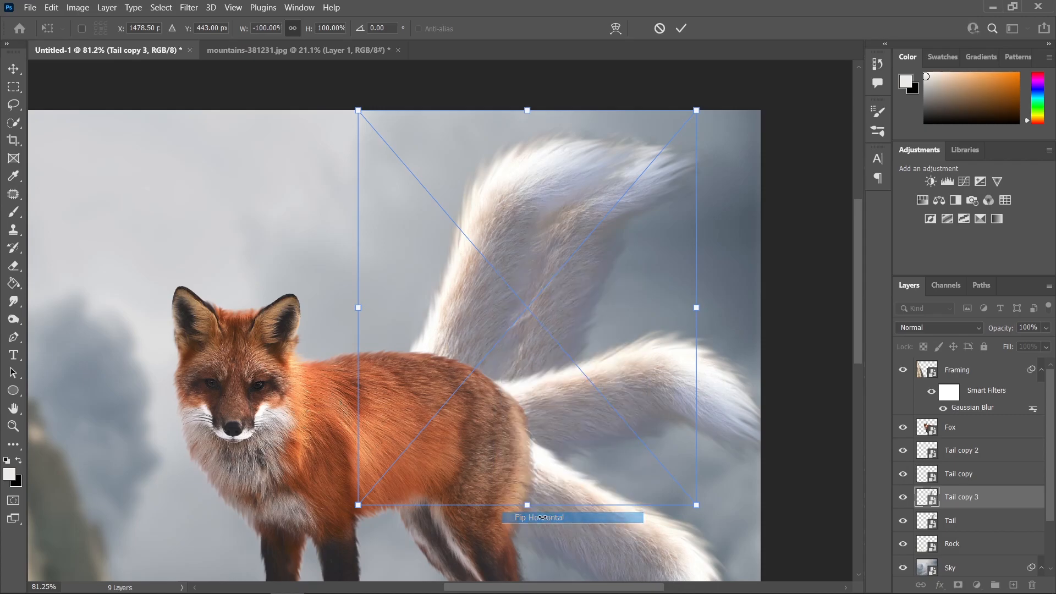
pyautogui.moveTo(717, 140); pyautogui.dragTo(729, 306)
pyautogui.moveTo(599, 290); pyautogui.dragTo(512, 302)
pyautogui.moveTo(715, 262); pyautogui.dragTo(630, 112)
pyautogui.moveTo(520, 153); pyautogui.dragTo(508, 134)
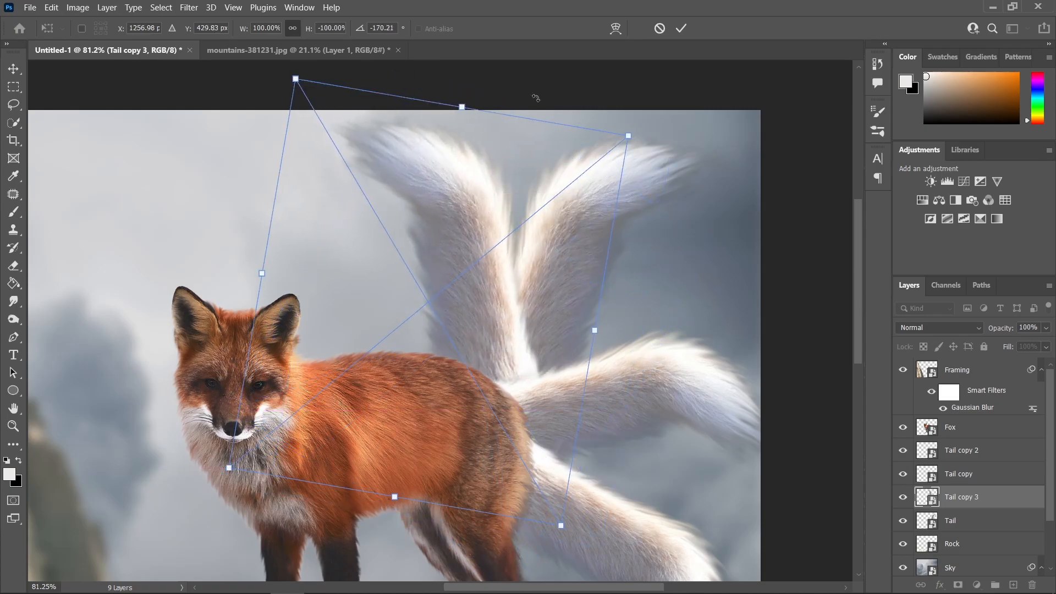
pyautogui.press('Return')
# Step: Add five more rotated tail copies between and below the existing ones to fan out nine tails behind the fox
pyautogui.scroll(-4, 414, 182)
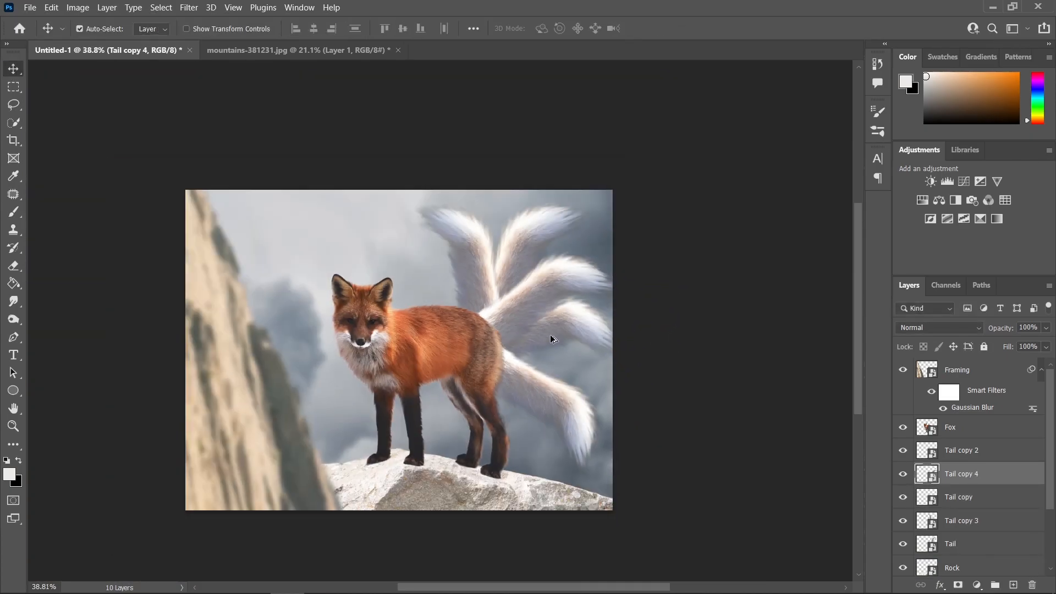
pyautogui.scroll(3, 550, 334)
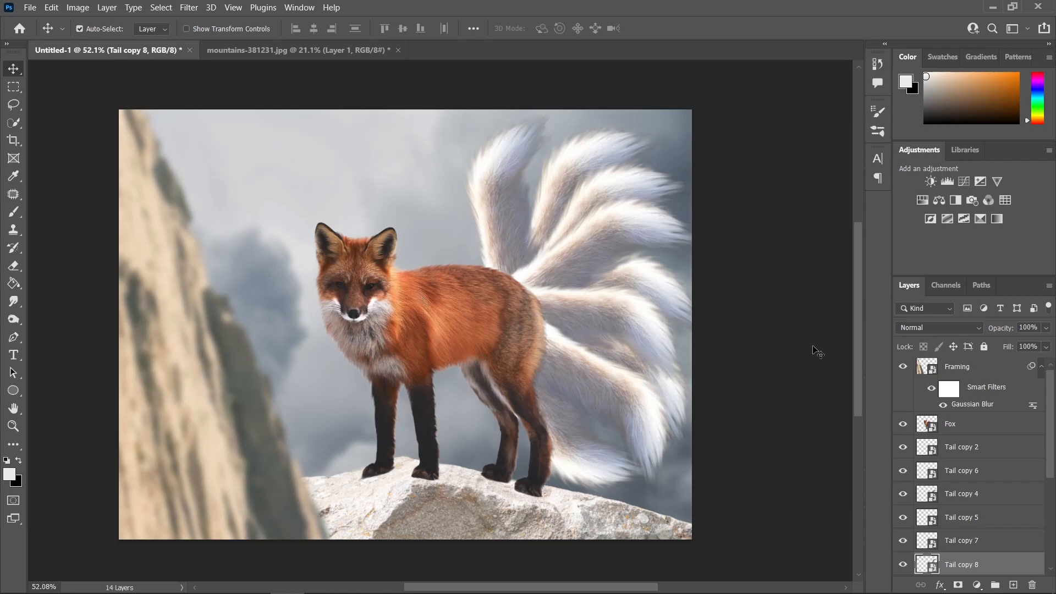
pyautogui.scroll(1, 527, 360)
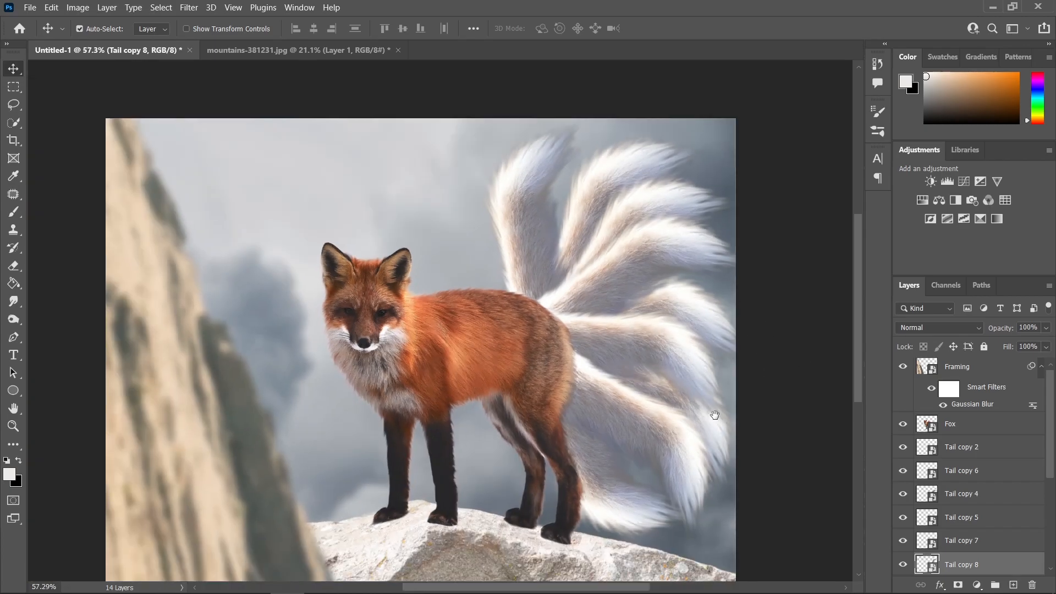
pyautogui.moveTo(715, 415); pyautogui.dragTo(695, 409)
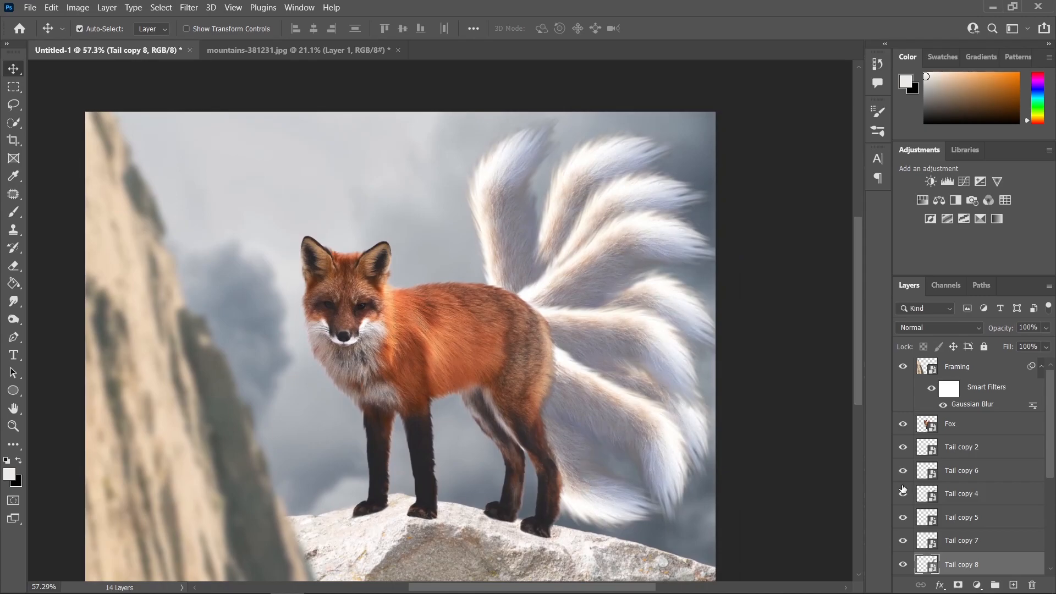
# Step: Group all nine tail layers, from Tail copy 2 down to Tail, and name the group Tails
pyautogui.scroll(-2, 966, 477)
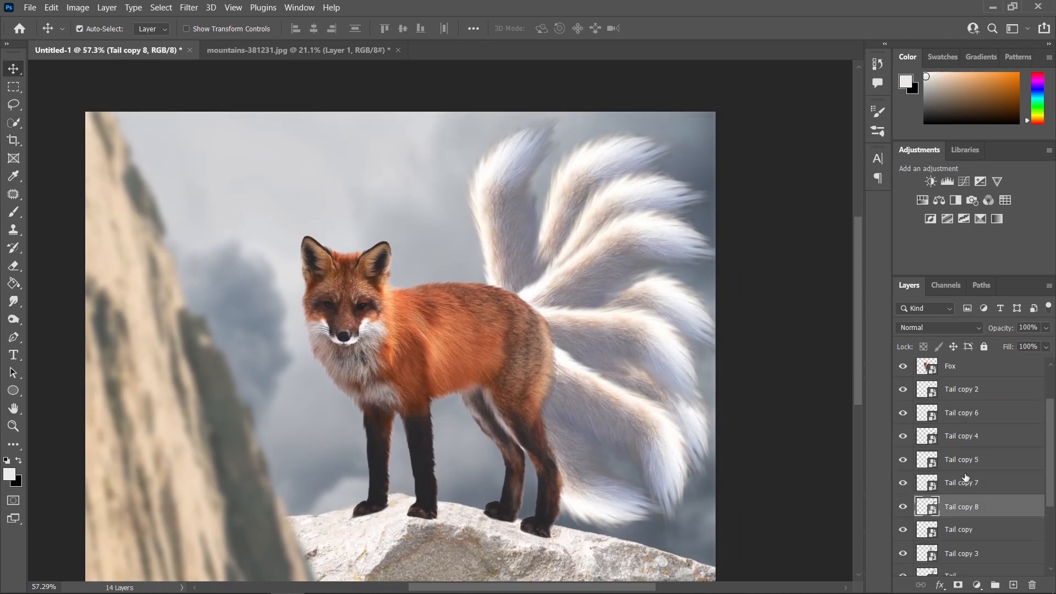
pyautogui.click(978, 391)
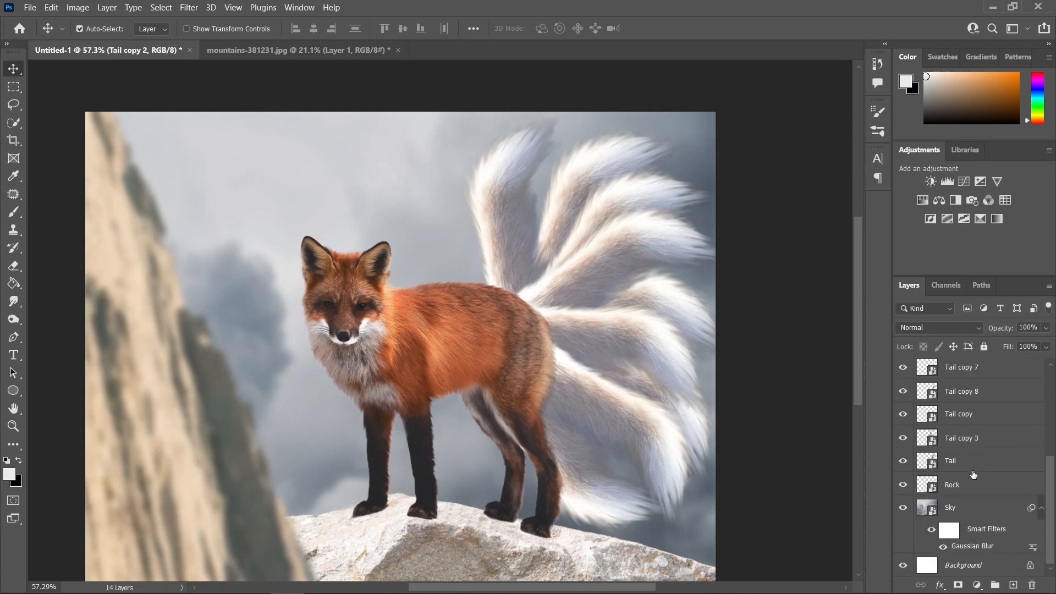
pyautogui.scroll(2, 973, 465)
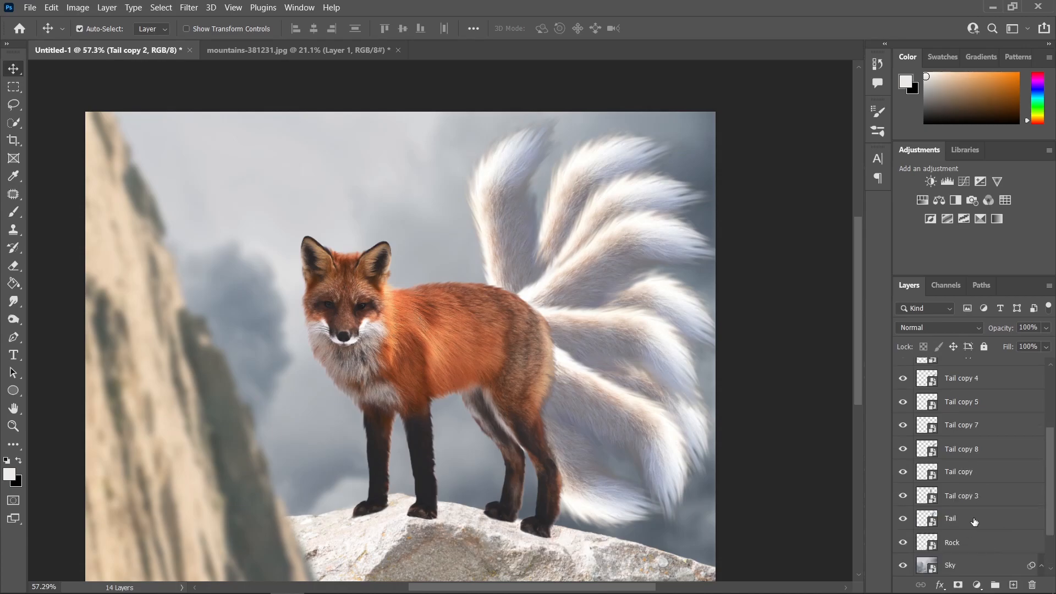
pyautogui.keyDown('shift'); pyautogui.click(973, 522); pyautogui.keyUp('shift')
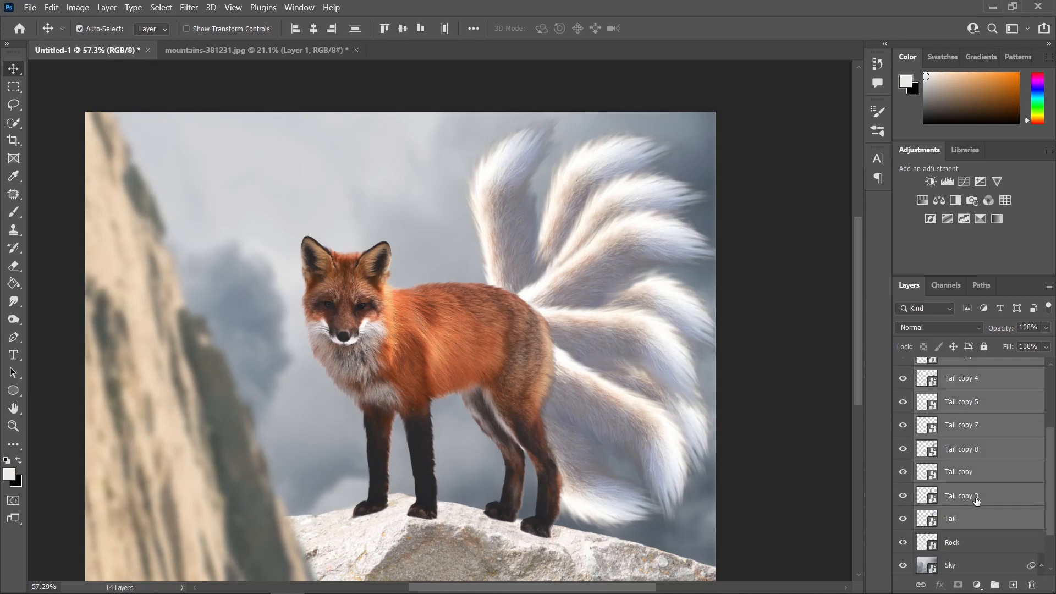
pyautogui.scroll(3, 977, 499)
pyautogui.hotkey('ctrl', 'g')
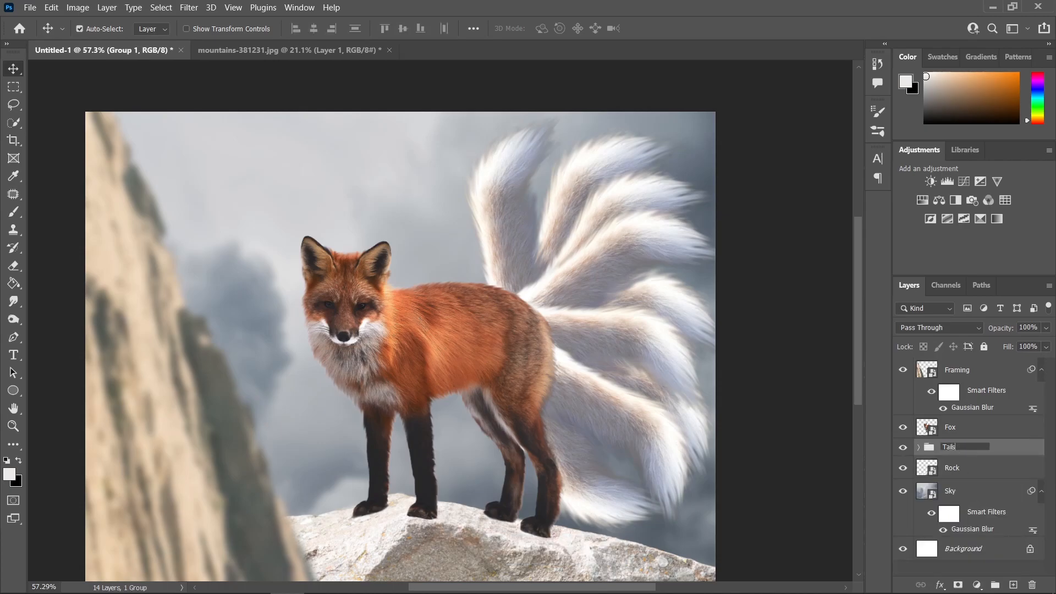
pyautogui.press('Return')
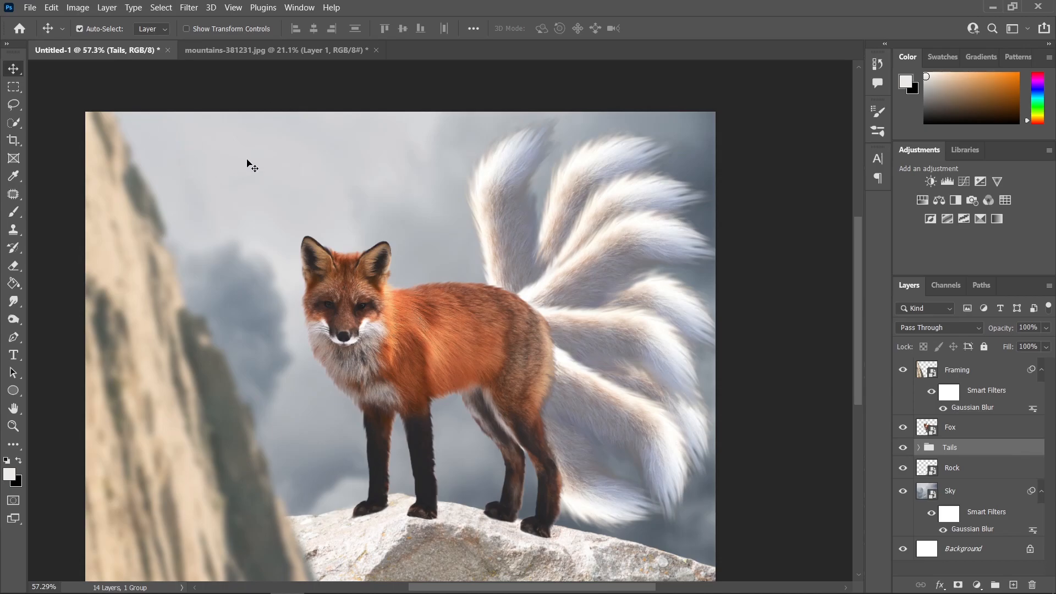
# Step: Add a new empty layer above the Framing layer and activate the Brush tool
pyautogui.scroll(1, 897, 412)
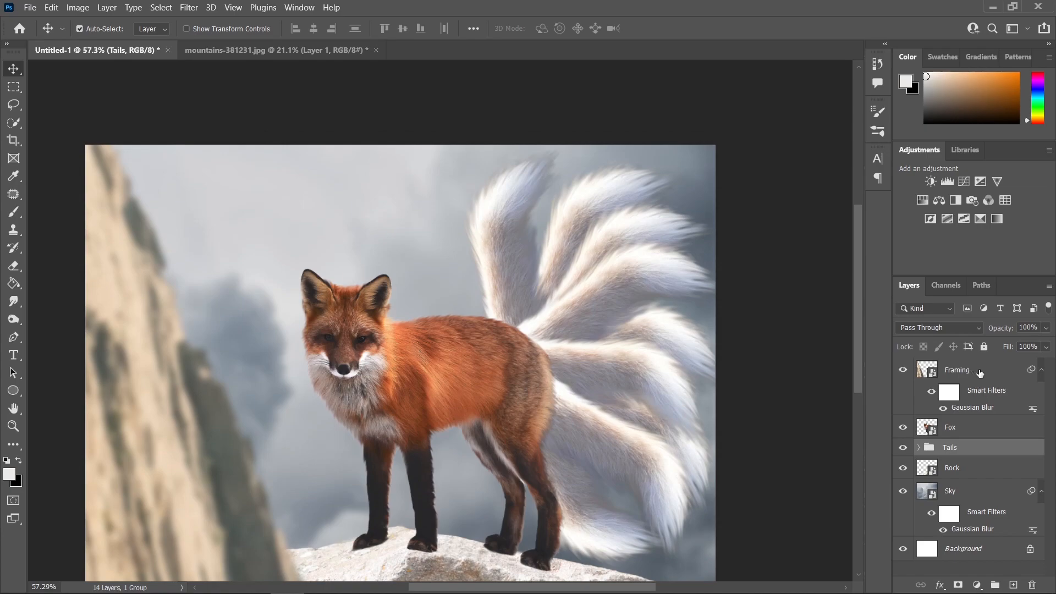
pyautogui.click(980, 373)
pyautogui.scroll(-1, 734, 330)
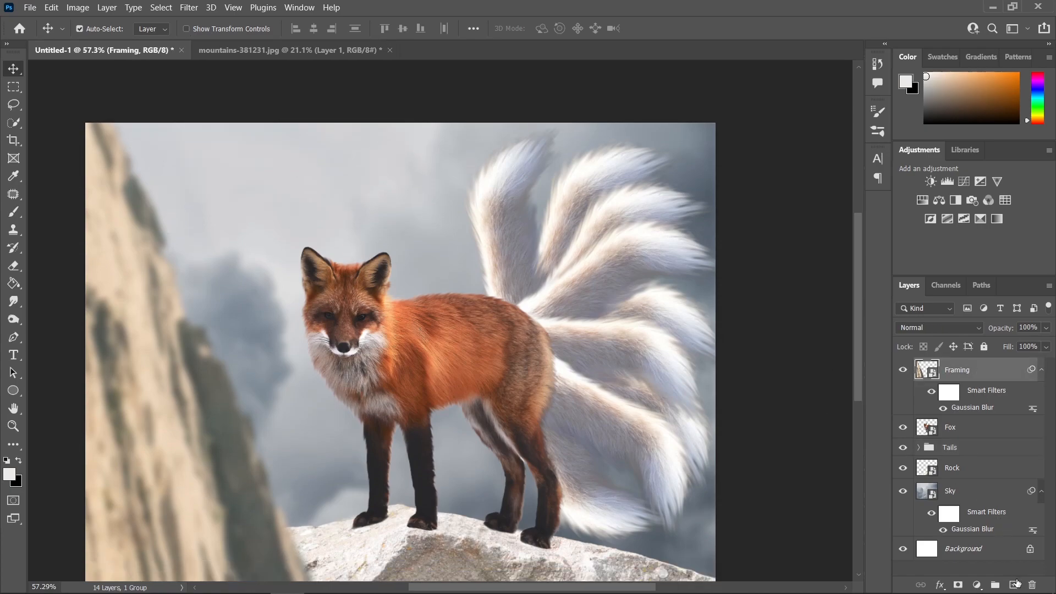
pyautogui.click(1015, 584)
pyautogui.scroll(-1, 715, 380)
pyautogui.press('b')
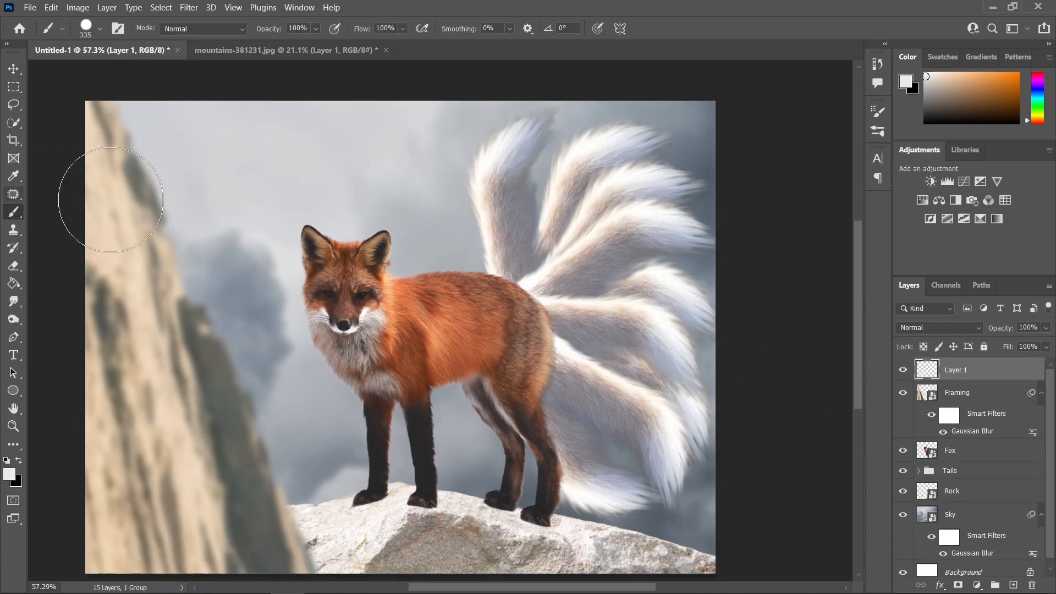
pyautogui.rightClick(14, 213)
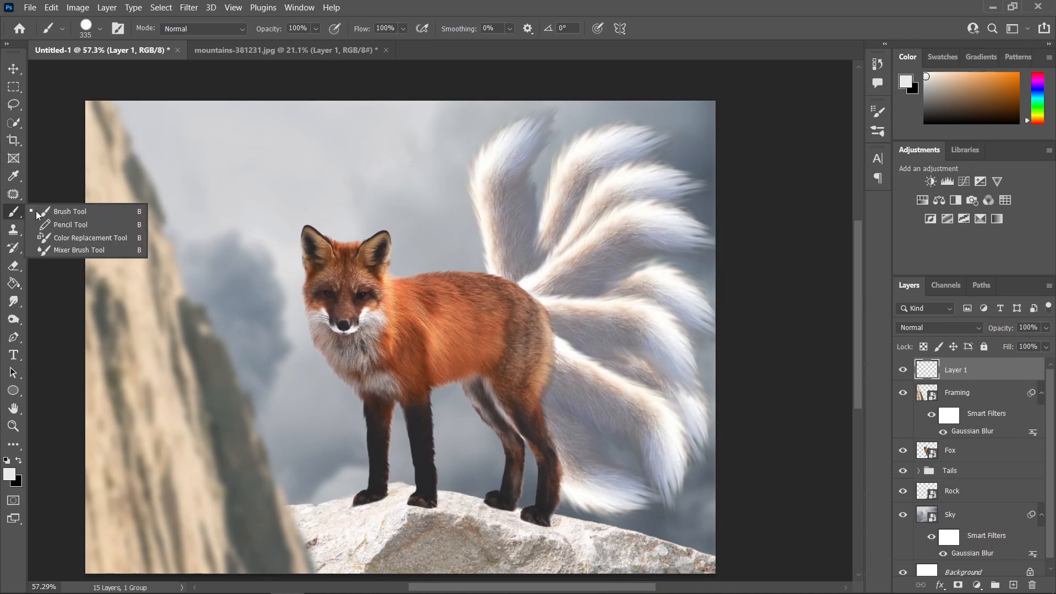
pyautogui.click(80, 215)
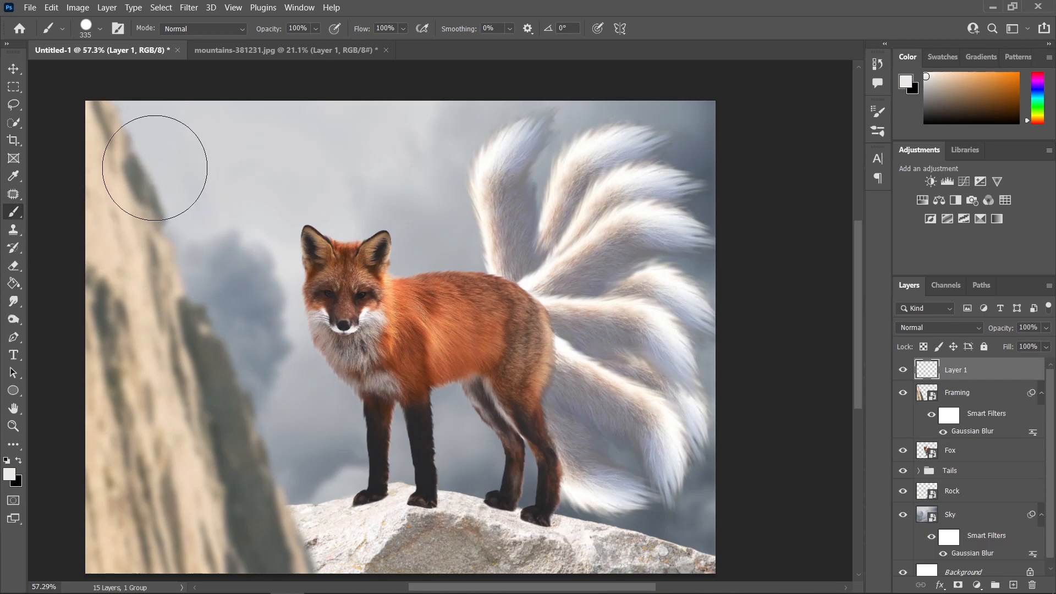
# Step: Set the foreground color to pure white
pyautogui.click(9, 475)
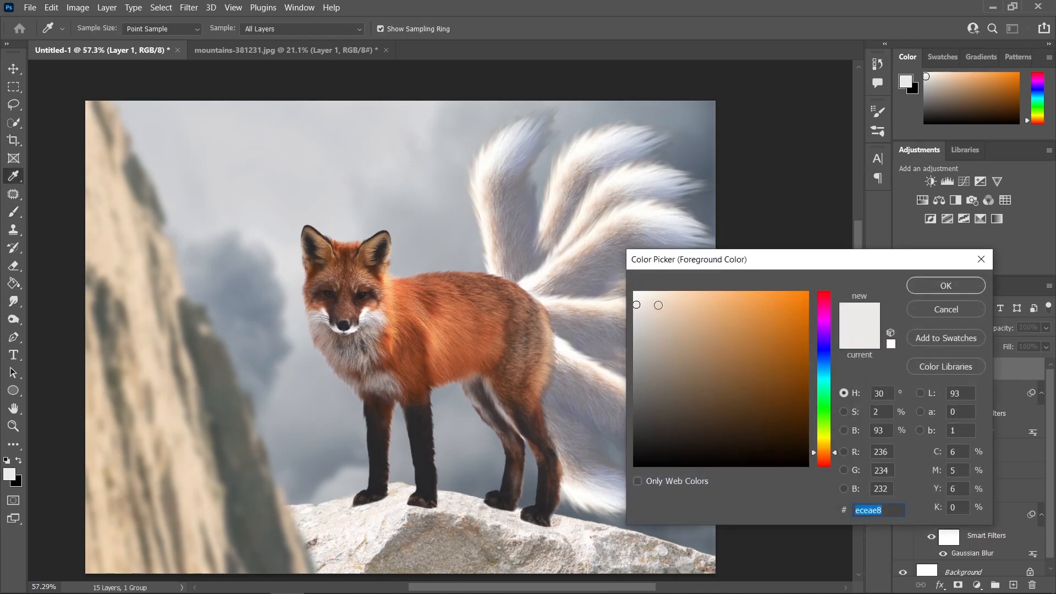
pyautogui.moveTo(661, 306); pyautogui.dragTo(611, 276)
pyautogui.click(946, 287)
# Step: Enlarge the brush and choose the Soft Round preset with 0% hardness
pyautogui.moveTo(151, 150); pyautogui.dragTo(219, 152)
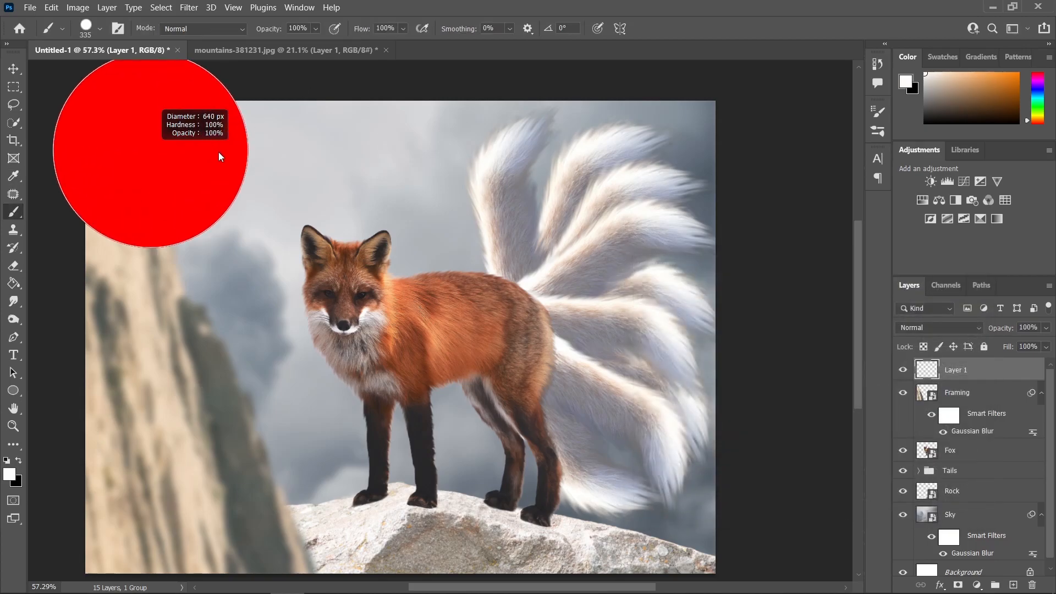
pyautogui.click(100, 30)
pyautogui.click(91, 210)
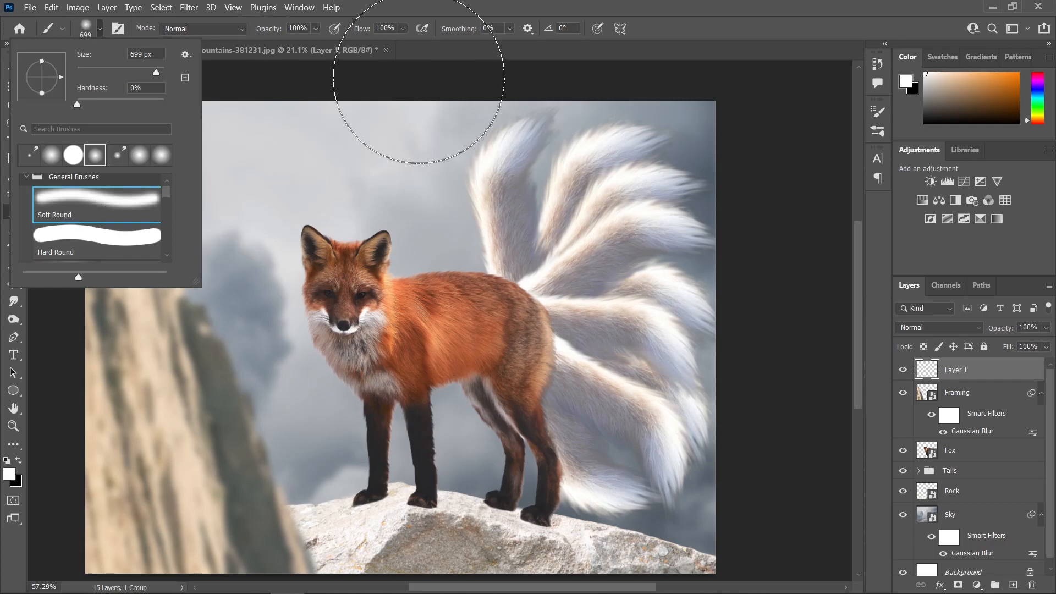
pyautogui.click(354, 137)
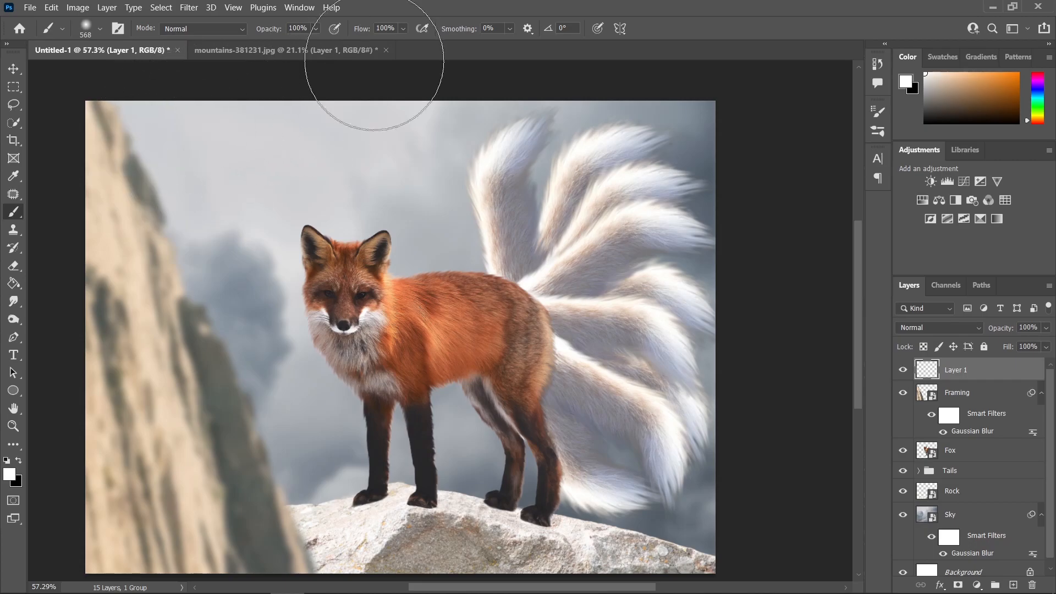
# Step: Set the brush flow to 47% and paint a soft white glow over the cliff top and adjacent sky on the new layer
pyautogui.moveTo(389, 44); pyautogui.dragTo(384, 44)
pyautogui.click(88, 177)
pyautogui.moveTo(182, 168)
pyautogui.mouseDown()
pyautogui.moveTo(250, 165)
pyautogui.moveTo(167, 165)
pyautogui.moveTo(209, 184)
pyautogui.moveTo(245, 157)
pyautogui.mouseUp()
pyautogui.click(163, 159)
pyautogui.click(187, 164)
pyautogui.scroll(-3, 341, 259)
pyautogui.scroll(3, 236, 165)
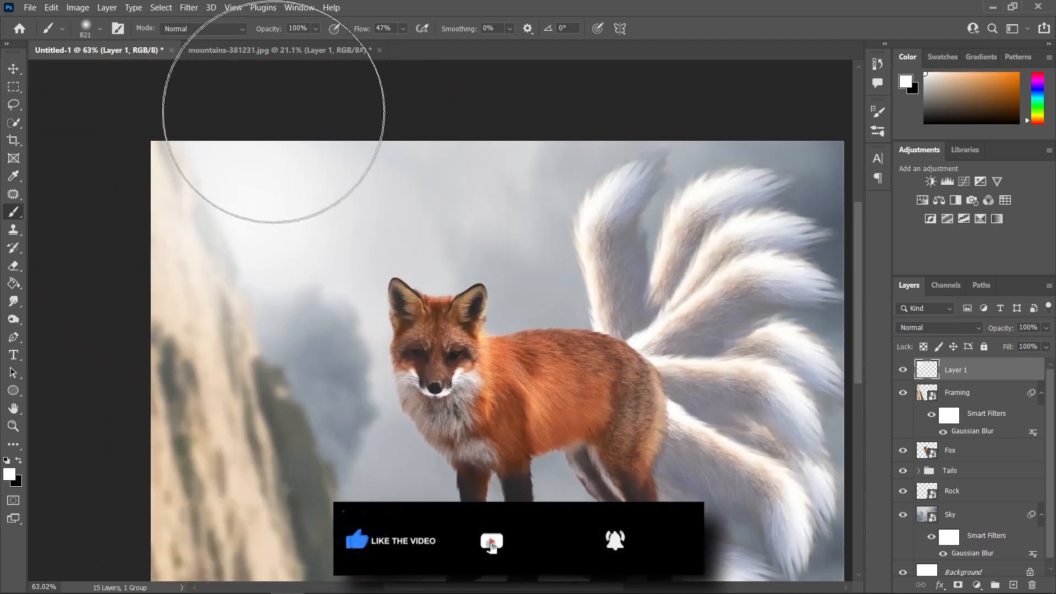
# Step: Select the Fox layer, add a Levels adjustment layer above it, and clip it to the fox
pyautogui.scroll(-3, 297, 209)
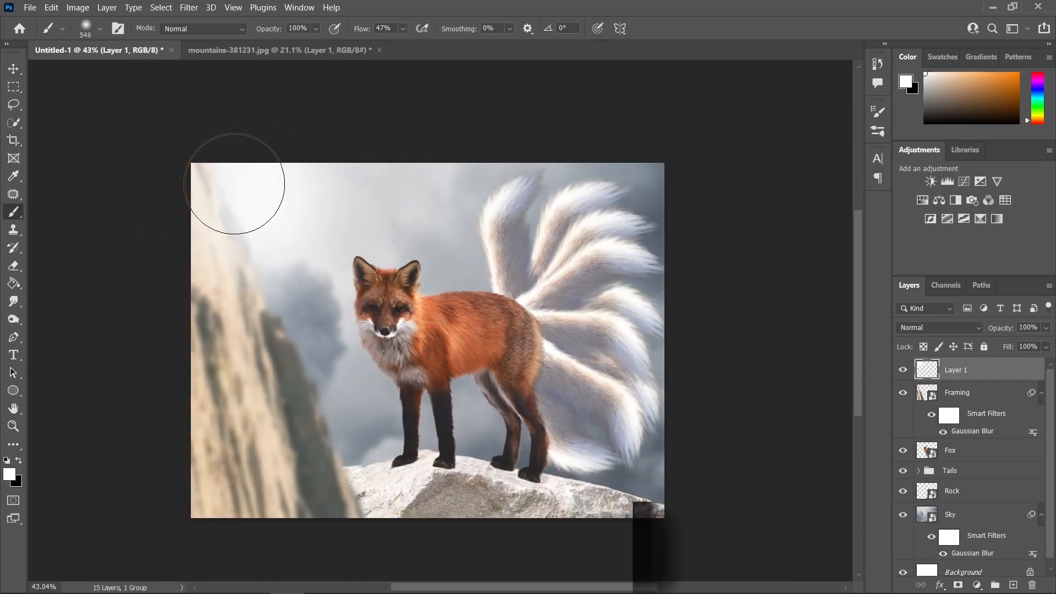
pyautogui.press('v')
pyautogui.scroll(3, 341, 268)
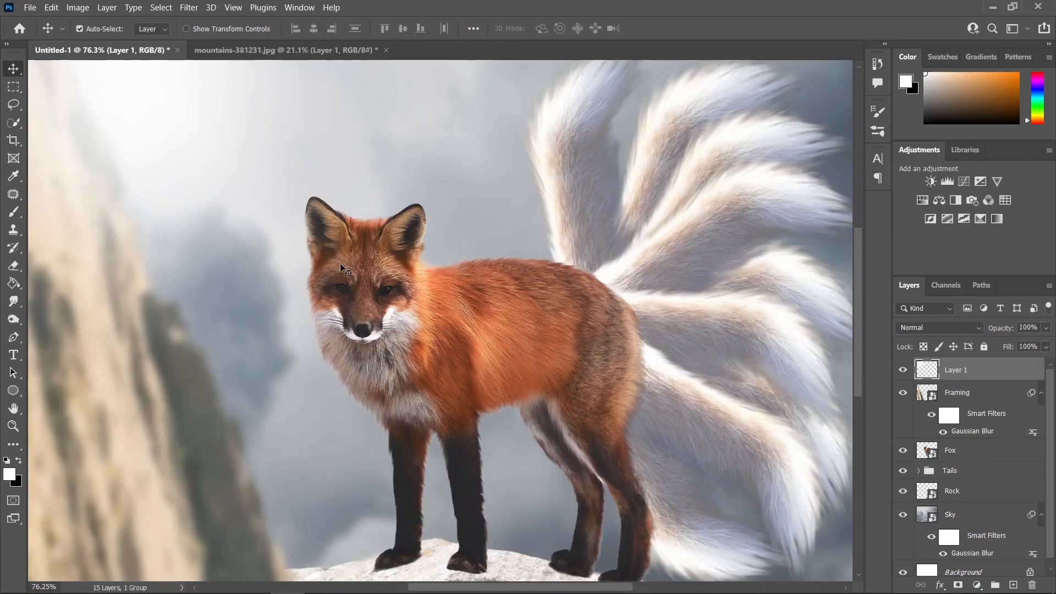
pyautogui.scroll(2, 364, 269)
pyautogui.click(369, 266)
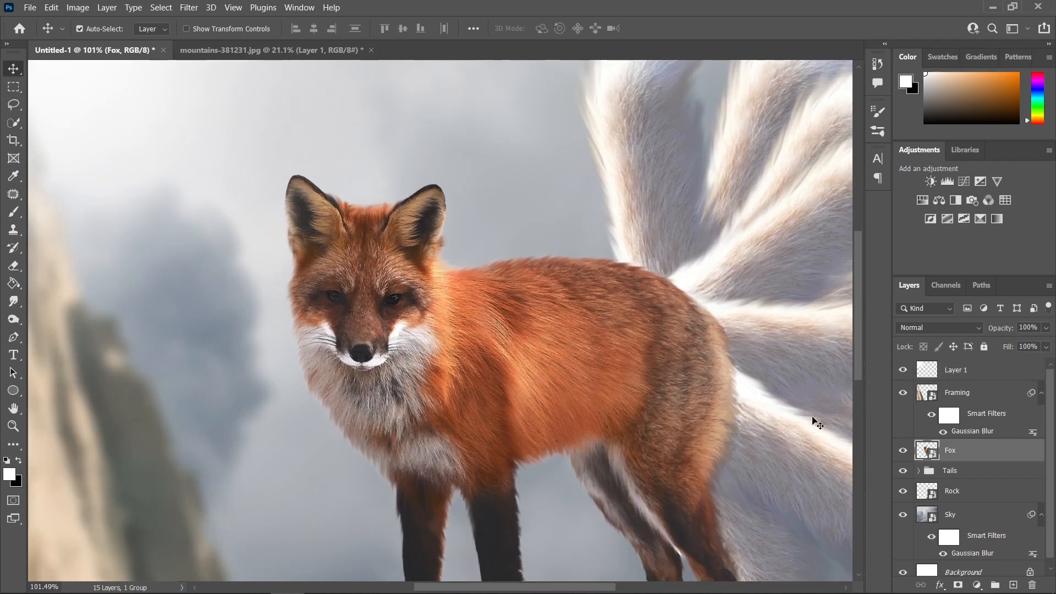
pyautogui.click(978, 587)
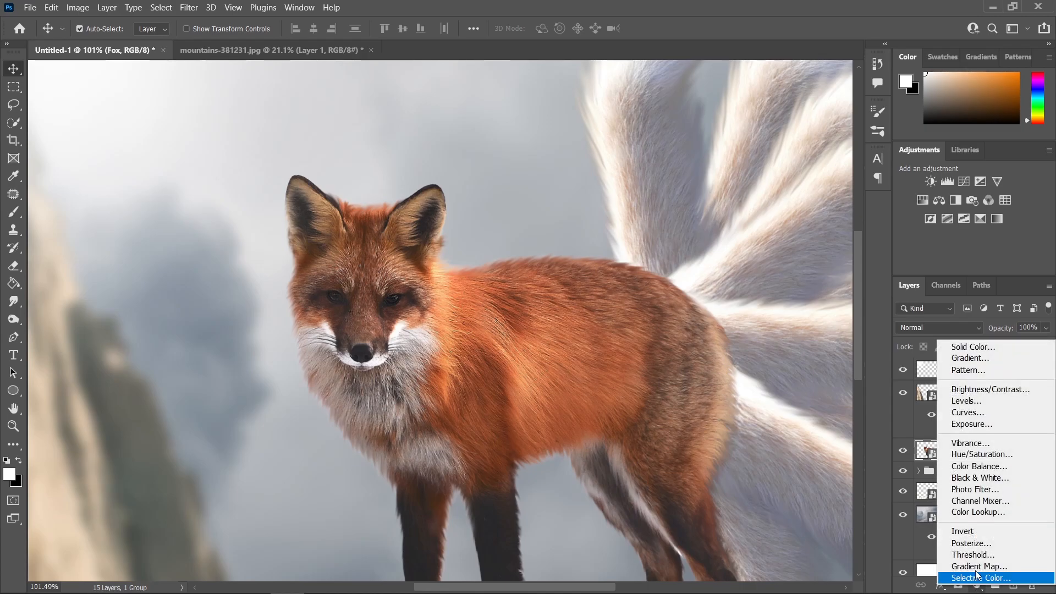
pyautogui.click(972, 401)
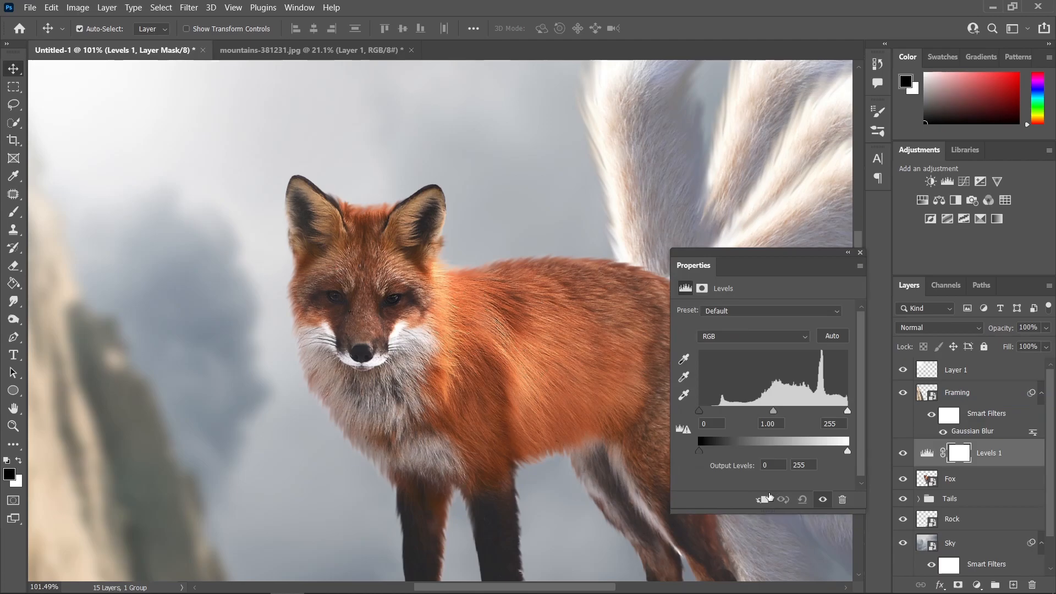
pyautogui.click(762, 500)
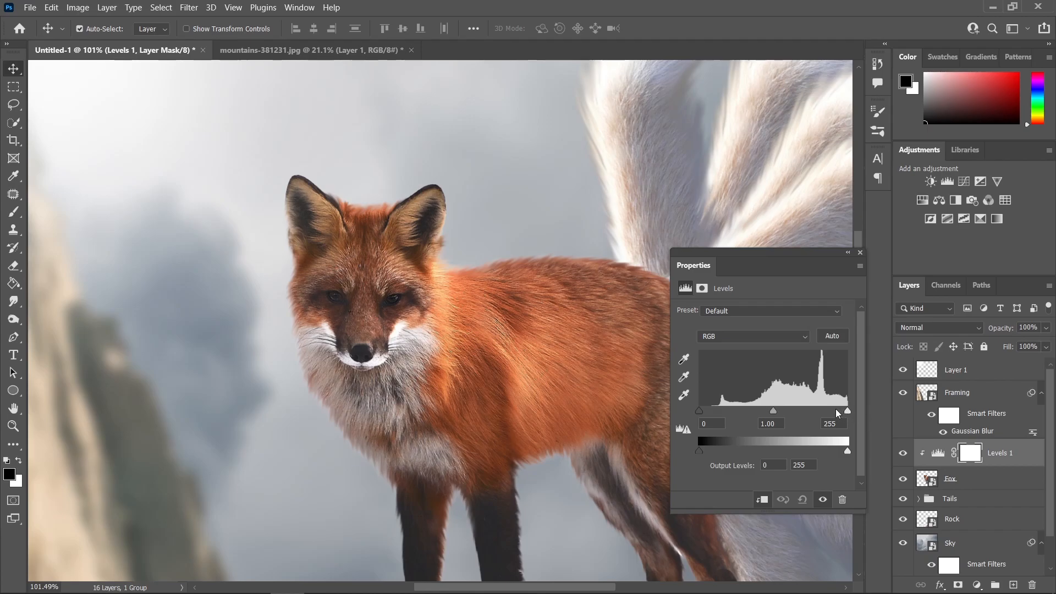
# Step: Raise the Levels midtone value to 9.99, close the settings, and invert the adjustment's mask to black
pyautogui.moveTo(771, 413); pyautogui.dragTo(700, 420)
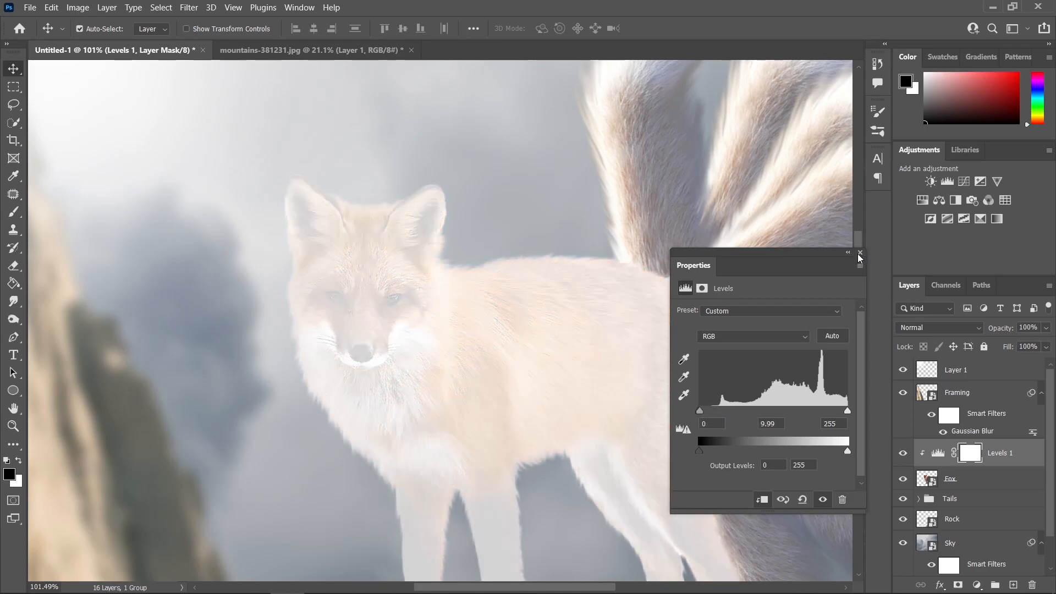
pyautogui.click(861, 254)
pyautogui.hotkey('ctrl', 'i')
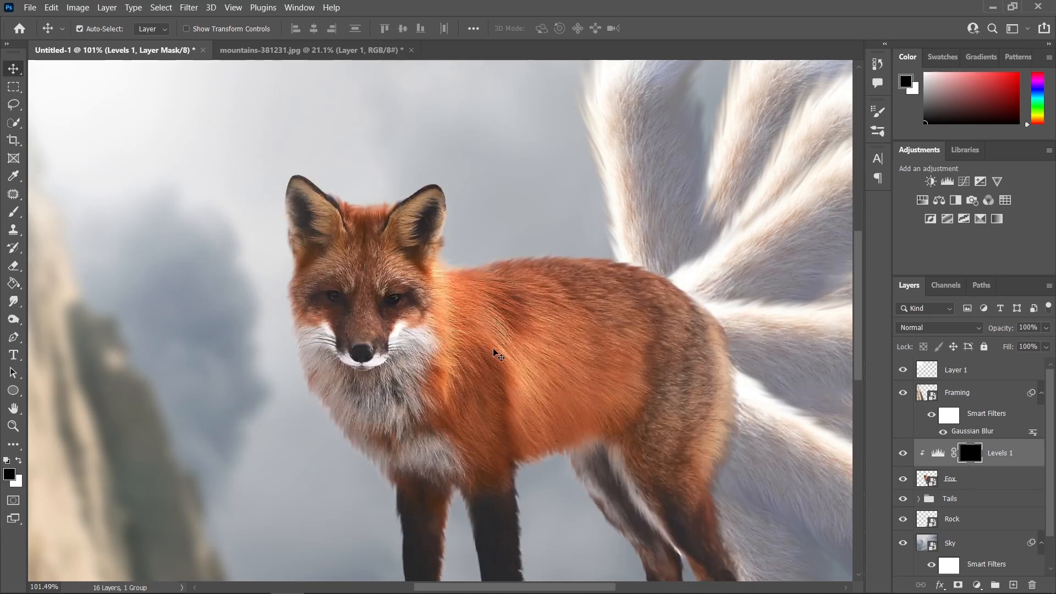
# Step: Activate the Brush tool with white as the foreground color and shrink the soft brush to about 36 px near the fox's ears
pyautogui.click(14, 212)
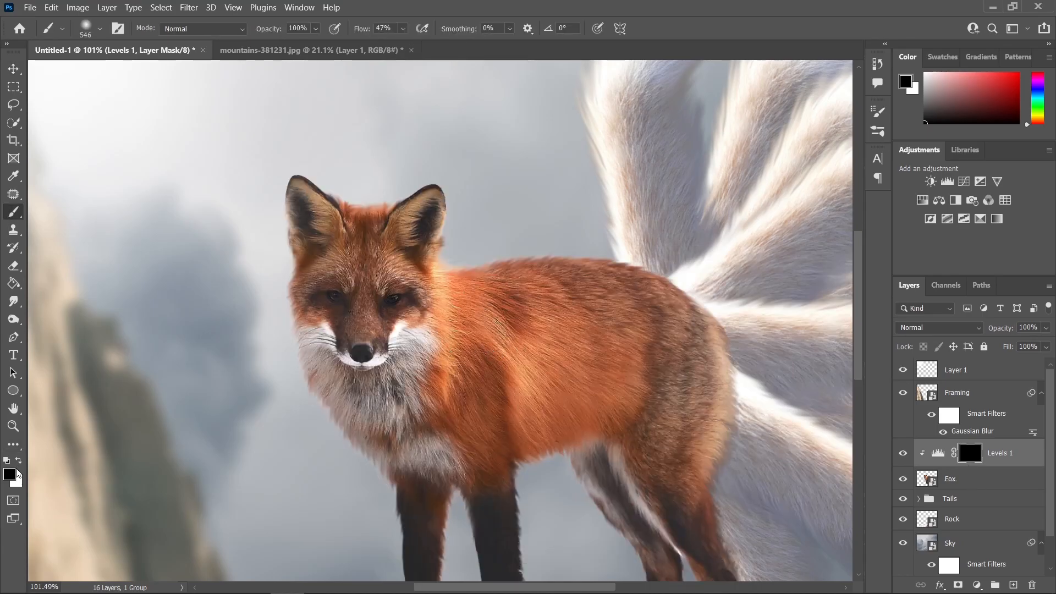
pyautogui.click(19, 464)
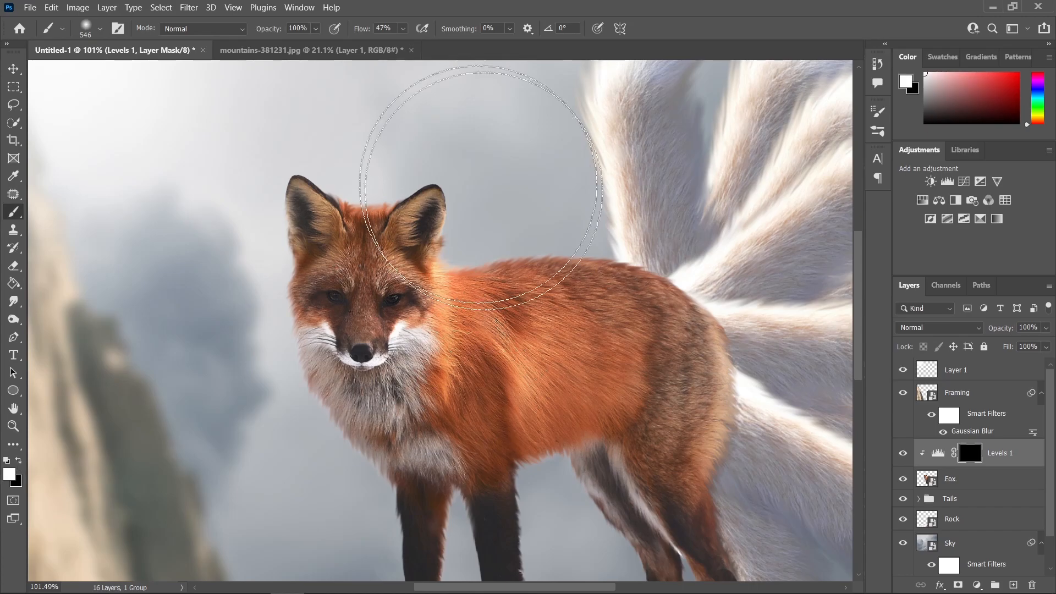
pyautogui.moveTo(383, 188); pyautogui.dragTo(233, 193)
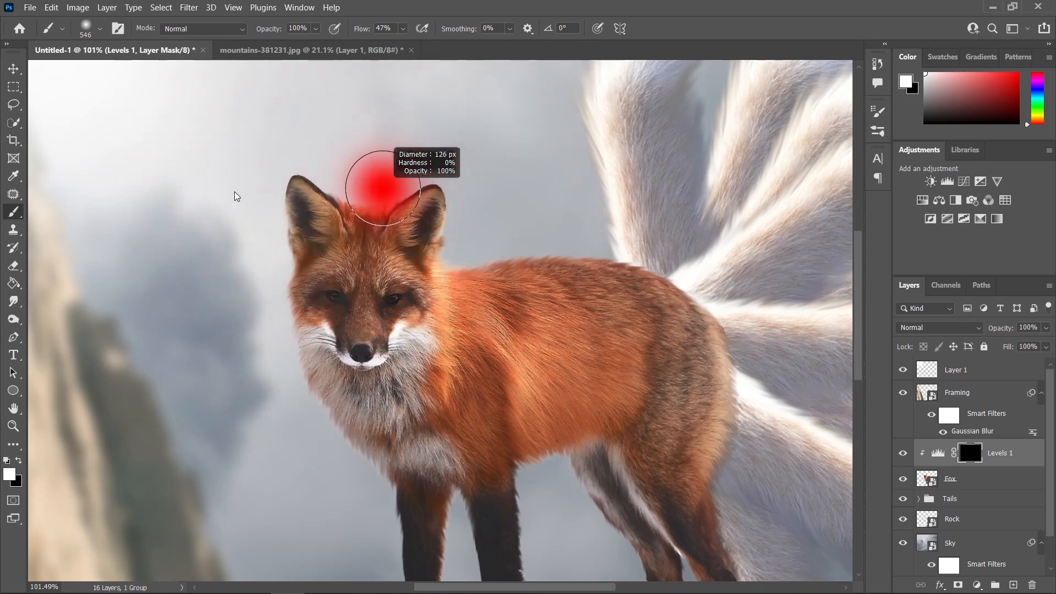
pyautogui.scroll(5, 363, 163)
pyautogui.scroll(-7, 355, 213)
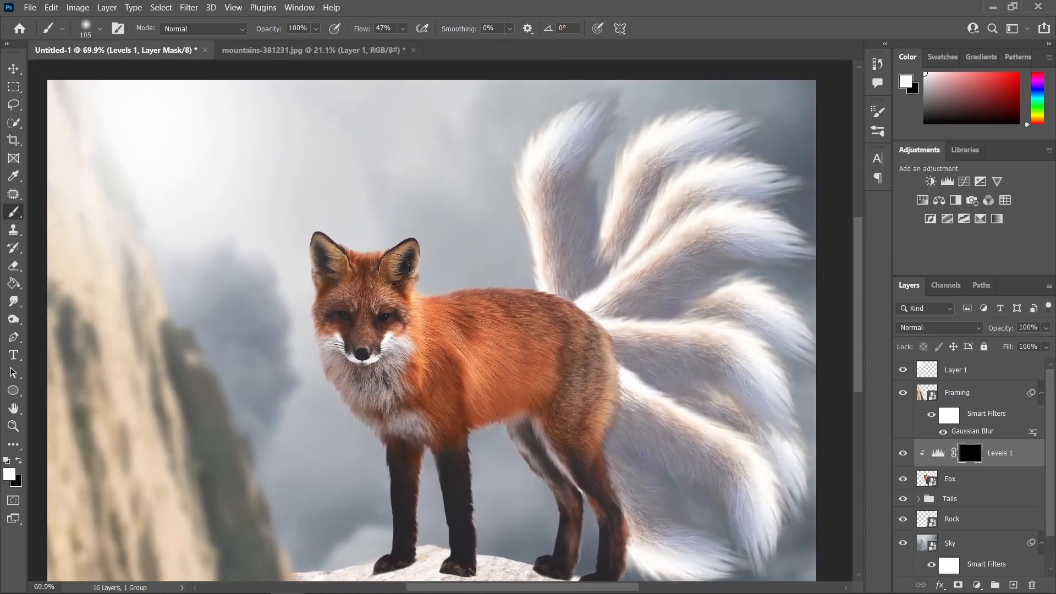
pyautogui.scroll(7, 407, 237)
pyautogui.moveTo(282, 242); pyautogui.dragTo(215, 249)
pyautogui.scroll(1, 323, 280)
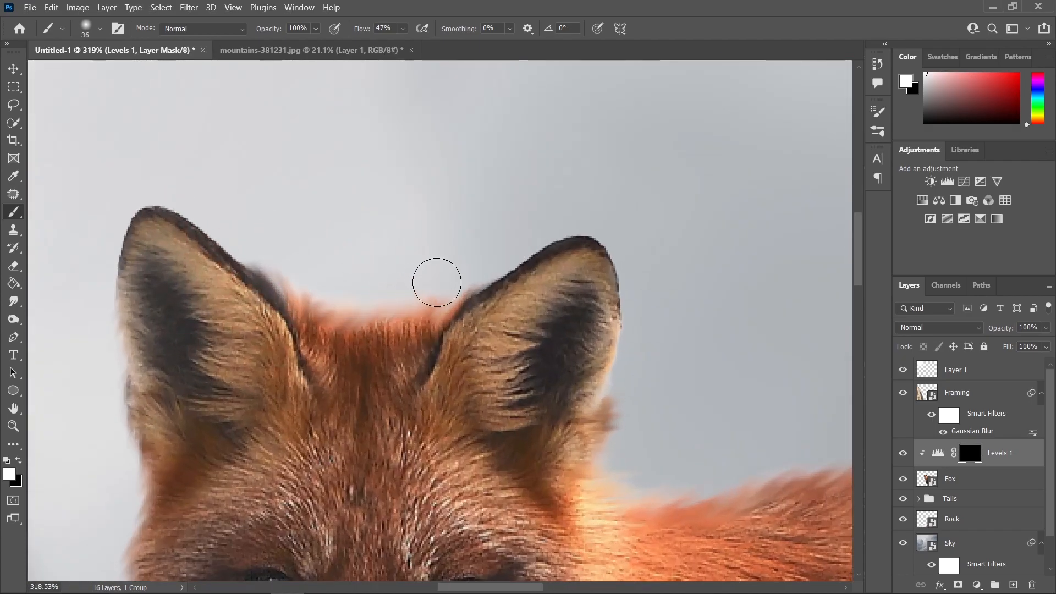
# Step: Paint a thin white rim light on the Levels mask along the ear edges and the top of the fox's head
pyautogui.moveTo(461, 272)
pyautogui.mouseDown()
pyautogui.moveTo(396, 302)
pyautogui.moveTo(347, 292)
pyautogui.moveTo(223, 233)
pyautogui.mouseUp()
pyautogui.scroll(1, 245, 234)
pyautogui.moveTo(246, 242)
pyautogui.mouseDown()
pyautogui.moveTo(475, 243)
pyautogui.moveTo(516, 274)
pyautogui.mouseUp()
pyautogui.moveTo(427, 237)
pyautogui.mouseDown()
pyautogui.moveTo(530, 288)
pyautogui.moveTo(364, 446)
pyautogui.moveTo(388, 488)
pyautogui.mouseUp()
pyautogui.scroll(-1, 363, 446)
pyautogui.moveTo(407, 280); pyautogui.dragTo(448, 292)
pyautogui.scroll(-3, 531, 309)
pyautogui.scroll(5, 613, 287)
pyautogui.moveTo(533, 299)
pyautogui.mouseDown()
pyautogui.moveTo(688, 264)
pyautogui.moveTo(643, 292)
pyautogui.mouseUp()
pyautogui.scroll(1, 657, 292)
pyautogui.hotkey('ctrl', 'z')
pyautogui.moveTo(633, 313)
pyautogui.mouseDown()
pyautogui.moveTo(766, 259)
pyautogui.moveTo(630, 318)
pyautogui.mouseUp()
pyautogui.scroll(-5, 648, 333)
pyautogui.moveTo(365, 399); pyautogui.dragTo(460, 205)
pyautogui.scroll(1, 461, 204)
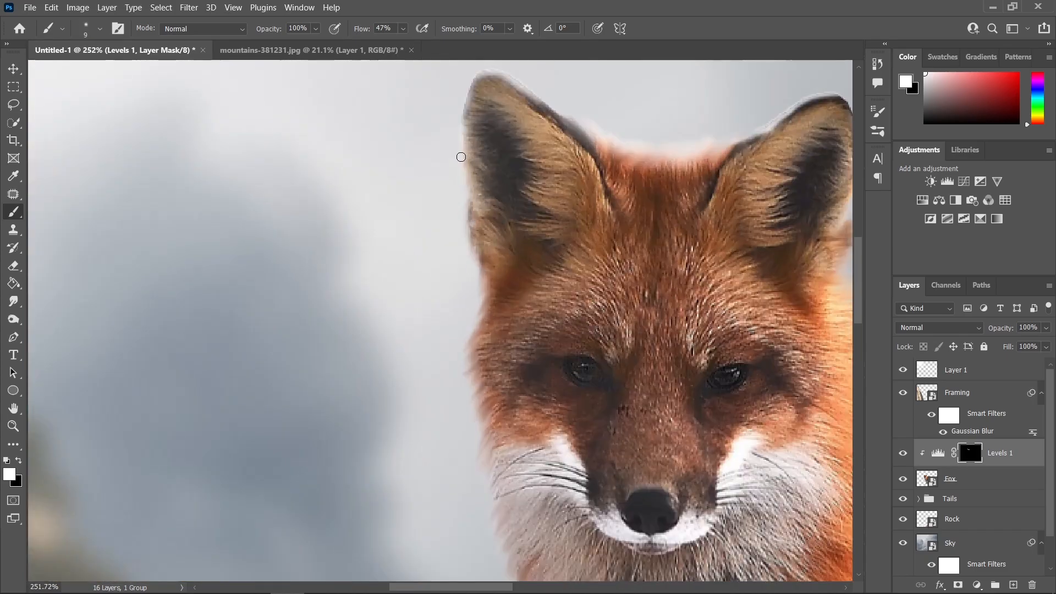
# Step: Set the brush flow to 21% and paint highlights along the outer edge of the fox's ear facing the cliff with a 16 px brush
pyautogui.click(404, 29)
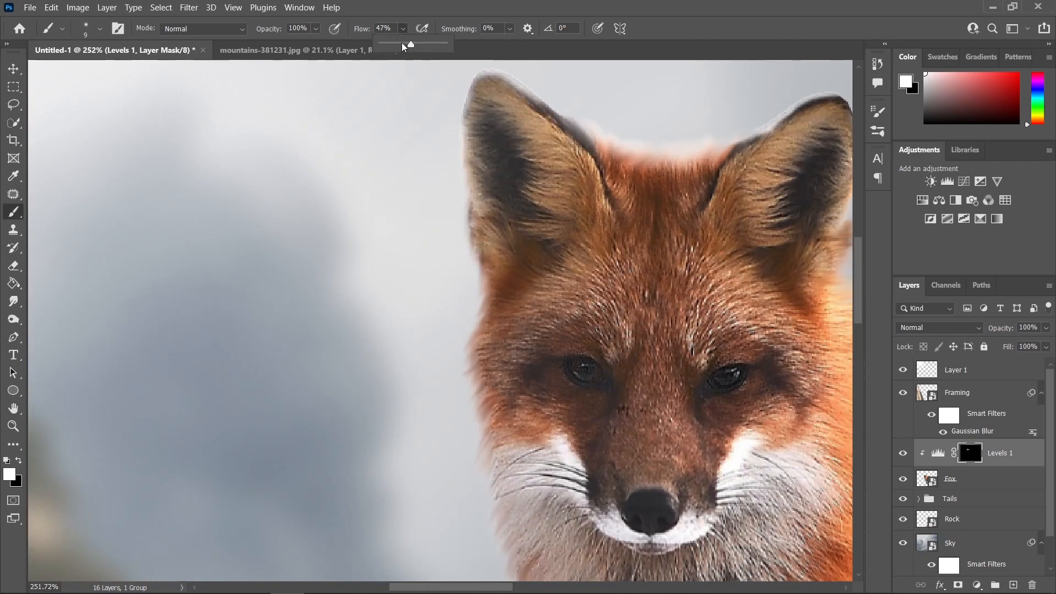
pyautogui.moveTo(396, 42); pyautogui.dragTo(394, 41)
pyautogui.scroll(3, 495, 260)
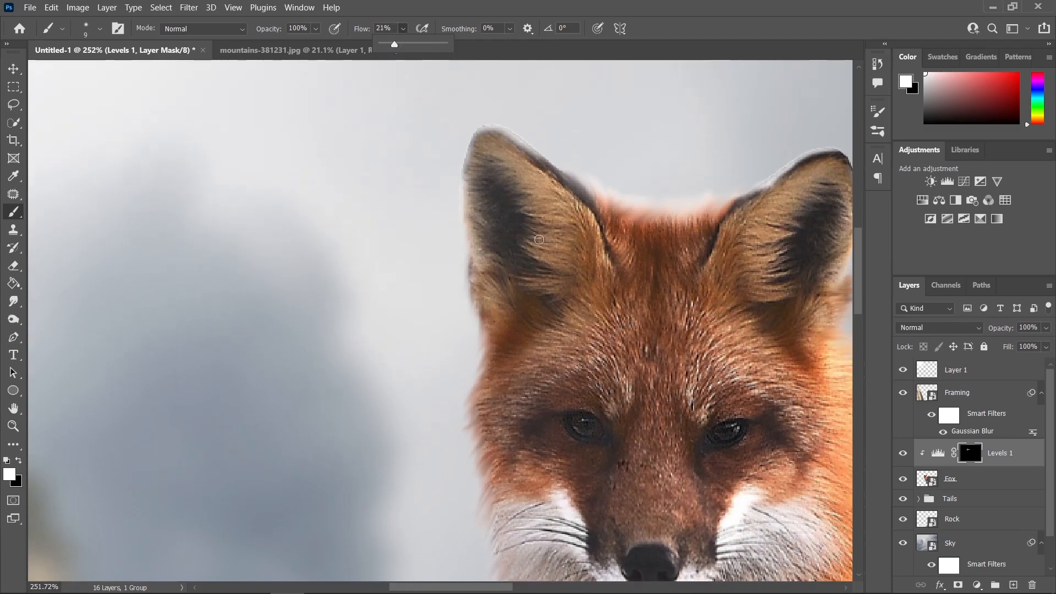
pyautogui.keyDown('alt'); pyautogui.rightClick(492, 264); pyautogui.keyUp('alt')
pyautogui.moveTo(470, 265)
pyautogui.mouseDown()
pyautogui.moveTo(475, 394)
pyautogui.moveTo(486, 365)
pyautogui.moveTo(481, 415)
pyautogui.mouseUp()
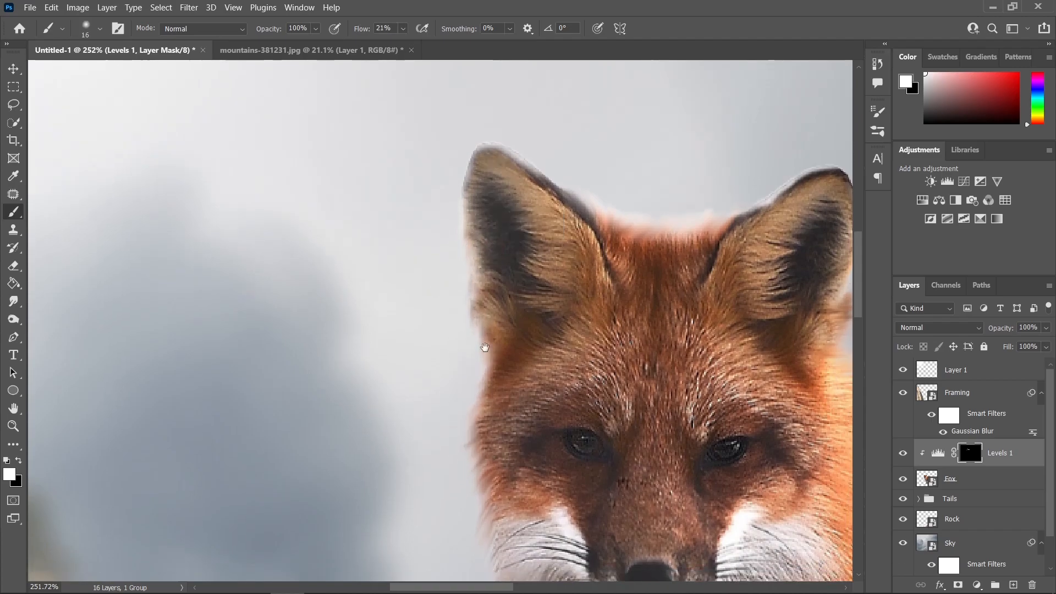
# Step: Paint the rim light down the fox's cheek and neck fur on the side facing the cliff
pyautogui.scroll(-5, 473, 330)
pyautogui.moveTo(455, 320); pyautogui.dragTo(466, 308)
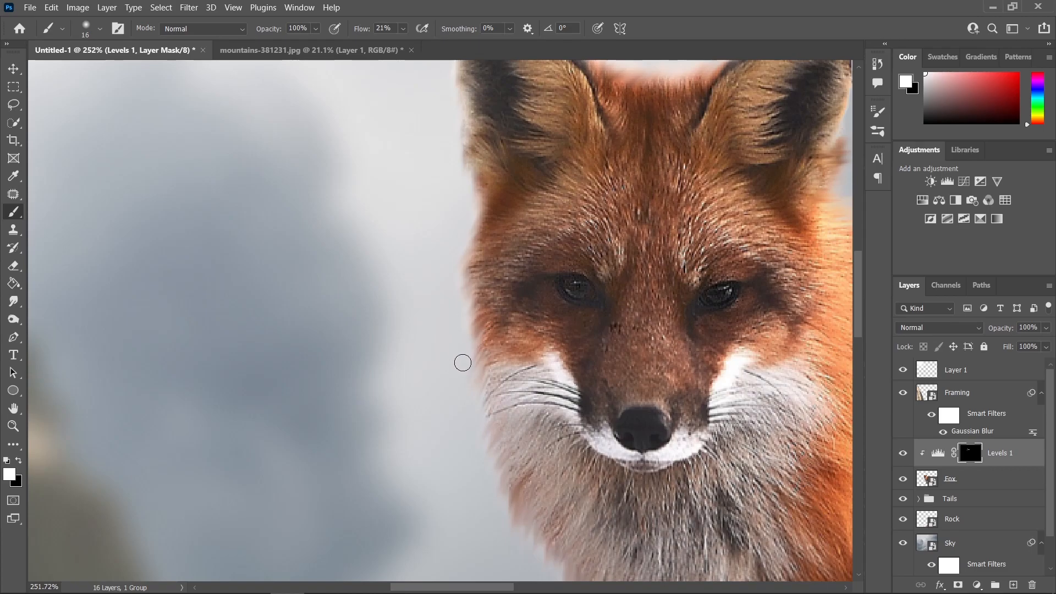
pyautogui.moveTo(479, 349); pyautogui.dragTo(466, 395)
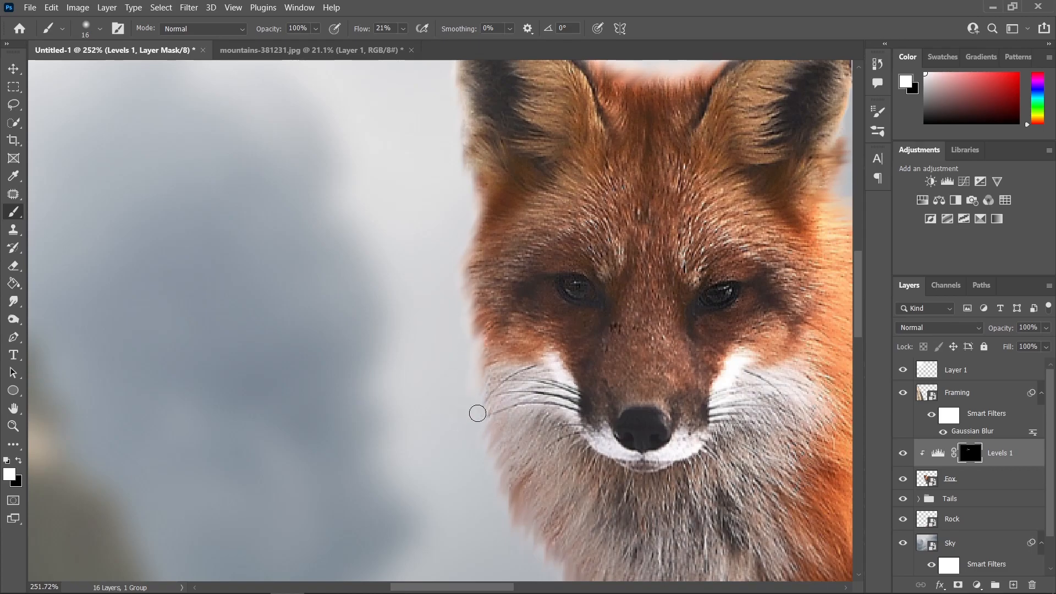
pyautogui.moveTo(485, 474); pyautogui.dragTo(486, 454)
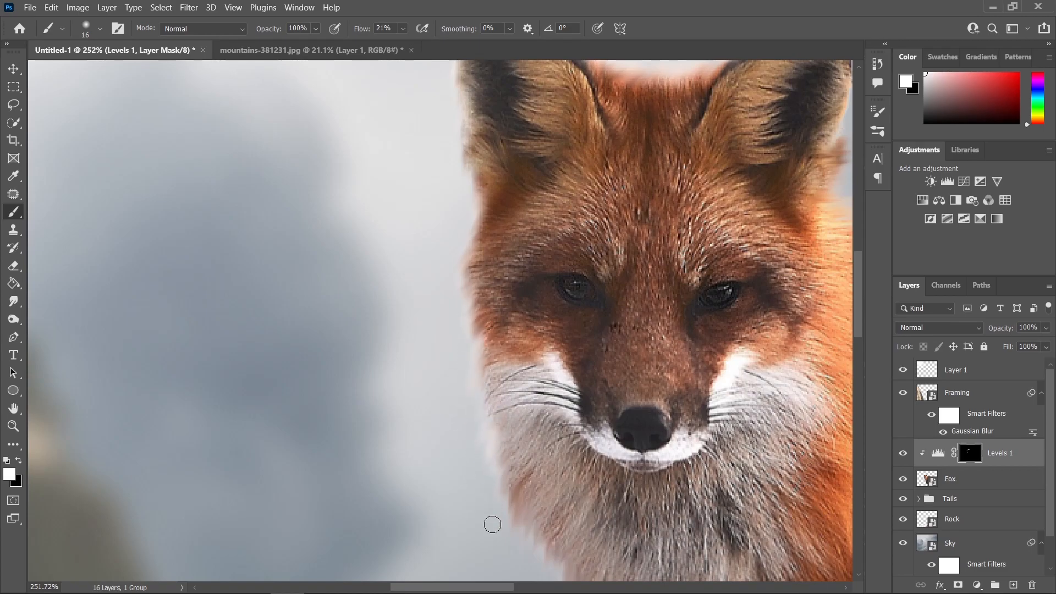
pyautogui.scroll(-3, 512, 489)
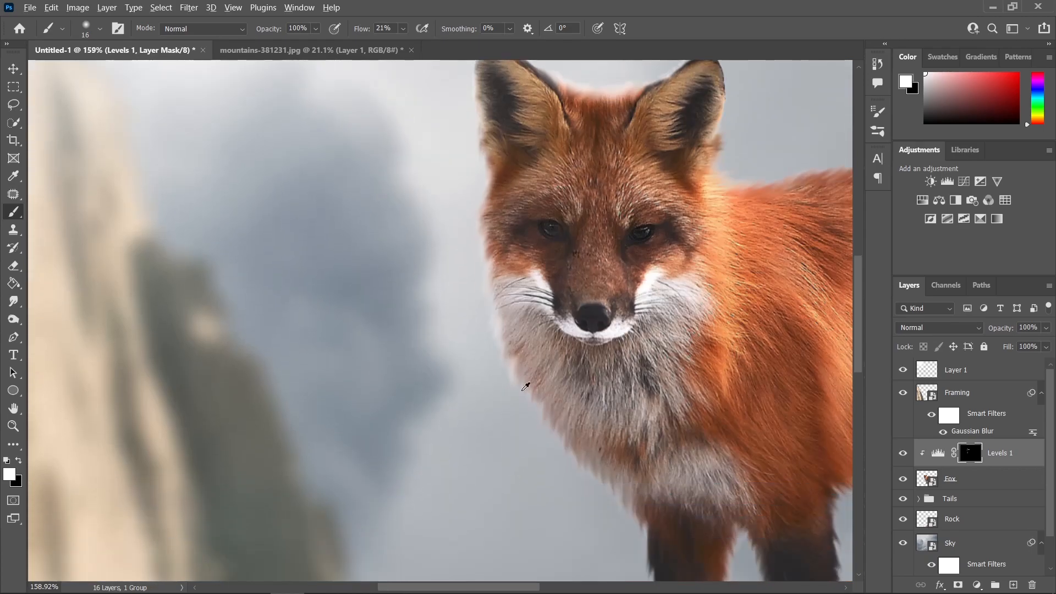
pyautogui.scroll(2, 504, 341)
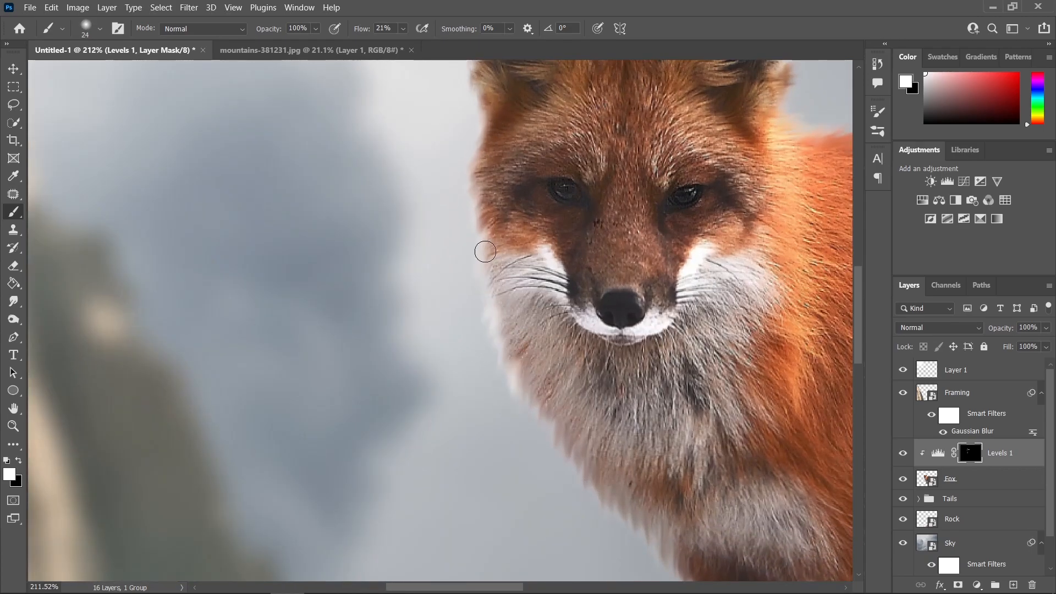
# Step: Enlarge the brush to 24 and 36 px and brighten the fur edge from the cheek down the chest
pyautogui.moveTo(519, 377); pyautogui.dragTo(526, 377)
pyautogui.moveTo(523, 420)
pyautogui.mouseDown()
pyautogui.moveTo(538, 461)
pyautogui.moveTo(568, 441)
pyautogui.moveTo(581, 500)
pyautogui.mouseUp()
pyautogui.scroll(-5, 598, 500)
pyautogui.moveTo(589, 392)
pyautogui.mouseDown()
pyautogui.moveTo(592, 415)
pyautogui.moveTo(609, 403)
pyautogui.moveTo(641, 413)
pyautogui.moveTo(683, 483)
pyautogui.mouseUp()
pyautogui.scroll(-6, 683, 483)
pyautogui.scroll(7, 597, 437)
pyautogui.moveTo(561, 250); pyautogui.dragTo(511, 391)
pyautogui.moveTo(515, 294); pyautogui.dragTo(495, 172)
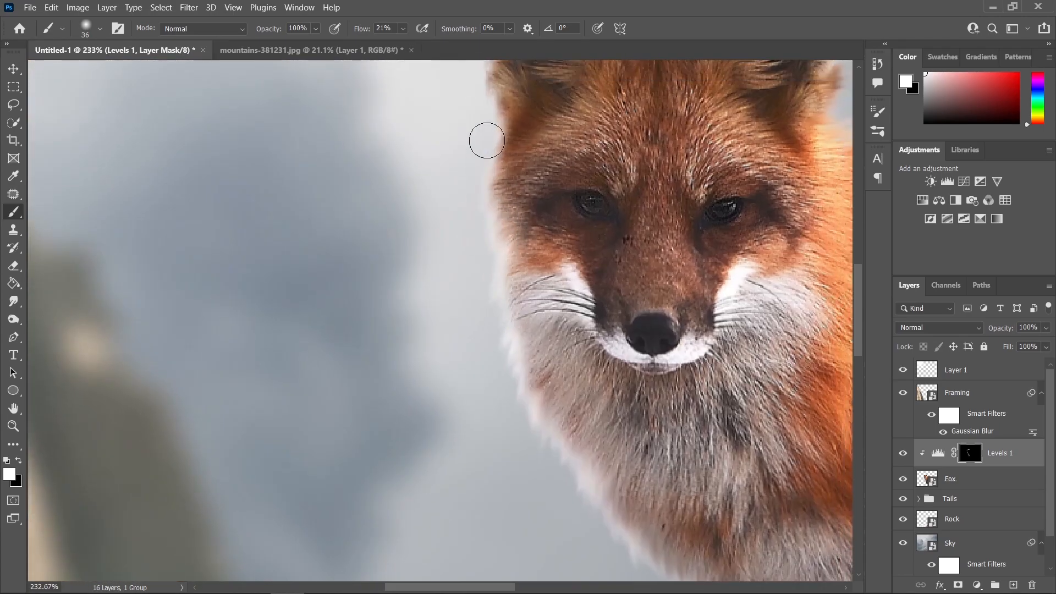
pyautogui.moveTo(551, 418); pyautogui.dragTo(550, 317)
pyautogui.moveTo(579, 342); pyautogui.dragTo(587, 360)
pyautogui.moveTo(688, 512); pyautogui.dragTo(501, 253)
pyautogui.moveTo(533, 288); pyautogui.dragTo(553, 406)
pyautogui.moveTo(552, 457)
pyautogui.mouseDown()
pyautogui.moveTo(514, 214)
pyautogui.moveTo(504, 418)
pyautogui.moveTo(512, 341)
pyautogui.mouseUp()
pyautogui.scroll(-5, 512, 276)
pyautogui.scroll(6, 501, 204)
# Step: Paint a white rim light along the top of the fox's back with a brush of about 26 px
pyautogui.moveTo(489, 218)
pyautogui.mouseDown()
pyautogui.moveTo(502, 204)
pyautogui.moveTo(591, 211)
pyautogui.mouseUp()
pyautogui.moveTo(744, 203); pyautogui.dragTo(403, 123)
pyautogui.moveTo(361, 204); pyautogui.dragTo(362, 239)
pyautogui.moveTo(412, 283); pyautogui.dragTo(562, 266)
pyautogui.moveTo(657, 261); pyautogui.dragTo(446, 280)
pyautogui.moveTo(356, 284); pyautogui.dragTo(331, 232)
pyautogui.moveTo(500, 184); pyautogui.dragTo(231, 148)
pyautogui.moveTo(383, 221)
pyautogui.mouseDown()
pyautogui.moveTo(226, 243)
pyautogui.moveTo(637, 253)
pyautogui.mouseUp()
pyautogui.moveTo(253, 247); pyautogui.dragTo(358, 234)
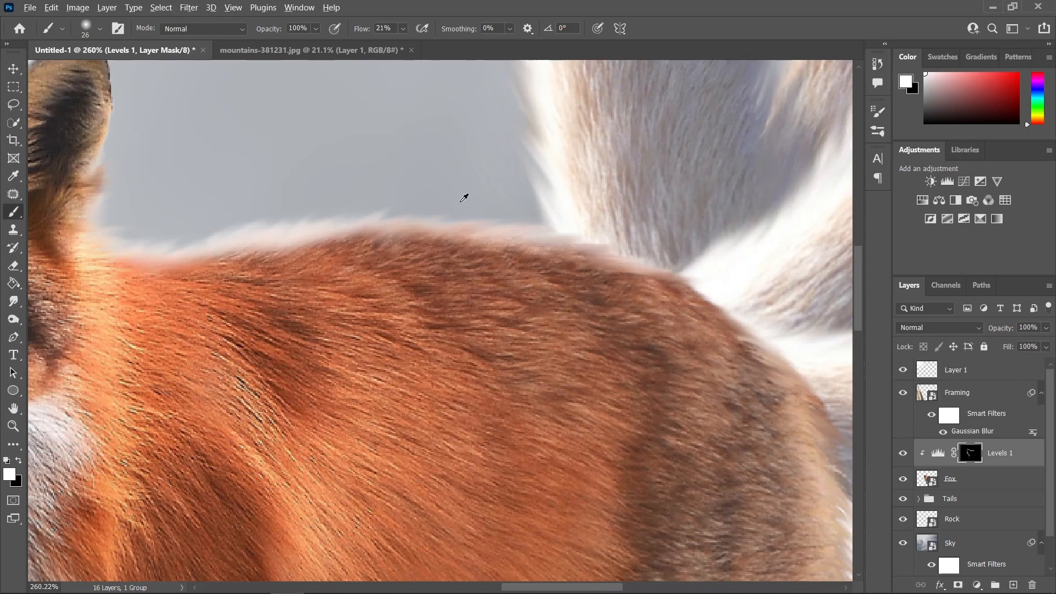
# Step: Build up the rim light along the fox's back, chest and front leg edges on the Levels mask
pyautogui.scroll(-6, 611, 292)
pyautogui.scroll(6, 496, 267)
pyautogui.scroll(-4, 702, 291)
pyautogui.moveTo(514, 222); pyautogui.dragTo(431, 214)
pyautogui.moveTo(331, 273)
pyautogui.mouseDown()
pyautogui.moveTo(402, 273)
pyautogui.moveTo(300, 244)
pyautogui.mouseUp()
pyautogui.scroll(-3, 379, 264)
pyautogui.moveTo(358, 309); pyautogui.dragTo(393, 343)
pyautogui.scroll(3, 487, 193)
pyautogui.scroll(2, 487, 193)
pyautogui.moveTo(557, 258); pyautogui.dragTo(386, 200)
pyautogui.moveTo(489, 218); pyautogui.dragTo(330, 226)
pyautogui.scroll(-4, 497, 214)
pyautogui.scroll(6, 418, 221)
pyautogui.moveTo(409, 218); pyautogui.dragTo(396, 222)
pyautogui.scroll(-6, 488, 197)
pyautogui.scroll(4, 330, 314)
pyautogui.moveTo(412, 283); pyautogui.dragTo(380, 185)
pyautogui.scroll(-4, 440, 308)
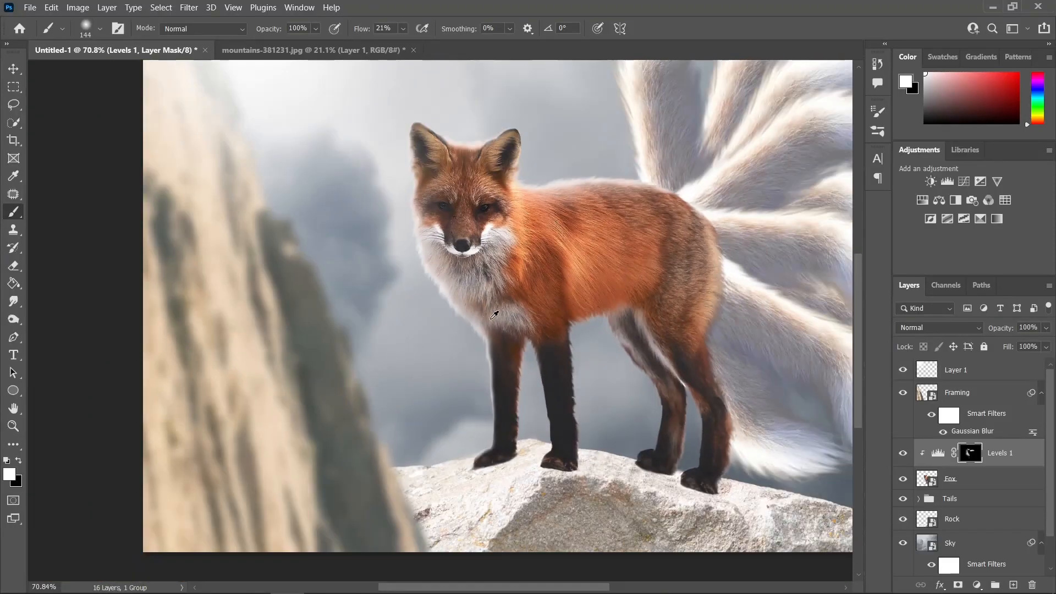
# Step: Paint highlights along the fox's belly edge and the upper front edges of the hind legs
pyautogui.scroll(6, 661, 385)
pyautogui.moveTo(565, 160); pyautogui.dragTo(512, 160)
pyautogui.moveTo(474, 144)
pyautogui.mouseDown()
pyautogui.moveTo(499, 216)
pyautogui.moveTo(609, 386)
pyautogui.mouseUp()
pyautogui.moveTo(252, 246); pyautogui.dragTo(237, 245)
pyautogui.scroll(-4, 331, 258)
pyautogui.scroll(4, 406, 306)
pyautogui.moveTo(460, 339); pyautogui.dragTo(536, 457)
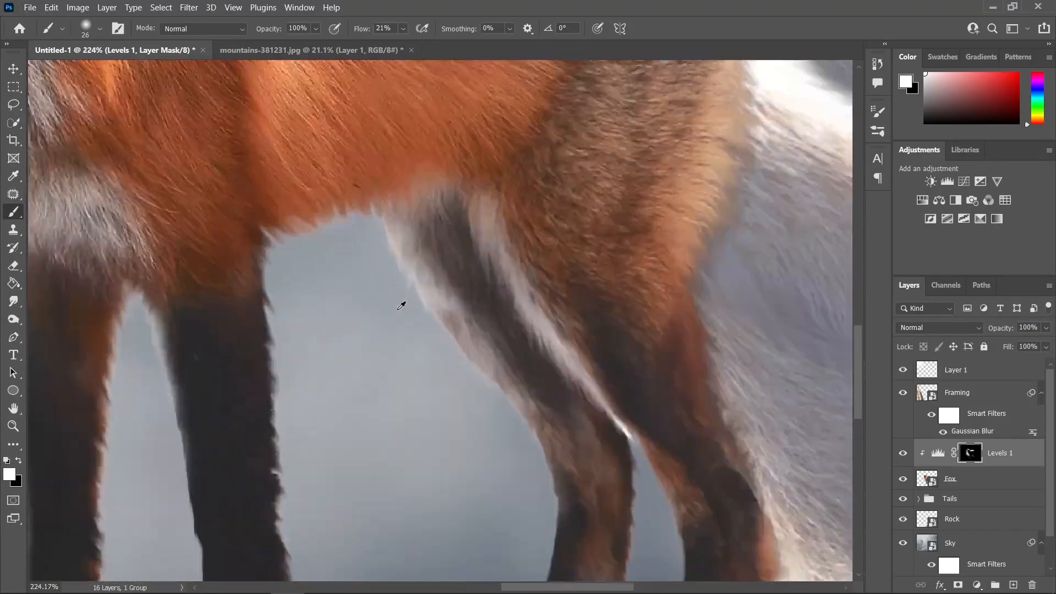
# Step: Paint the rim light down the lower hind leg and over the top of its paw with a 15 px brush
pyautogui.scroll(-3, 499, 454)
pyautogui.scroll(2, 498, 454)
pyautogui.scroll(-4, 551, 387)
pyautogui.scroll(5, 578, 384)
pyautogui.moveTo(559, 330); pyautogui.dragTo(525, 491)
pyautogui.moveTo(489, 524); pyautogui.dragTo(482, 526)
pyautogui.scroll(-1, 513, 503)
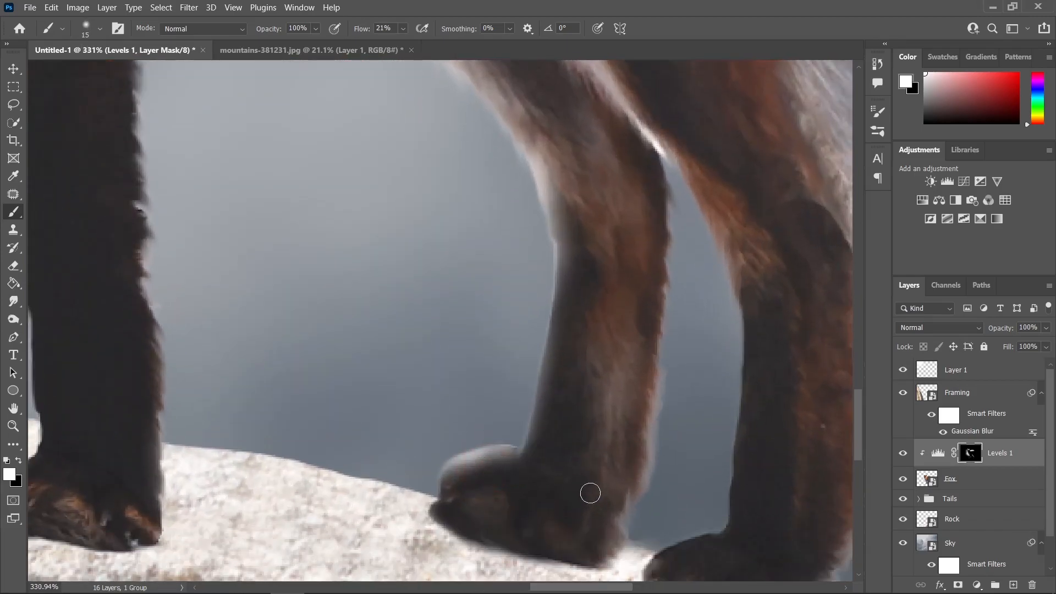
# Step: Switch to black and mask back the excess highlight on the hind paw where it meets the leg
pyautogui.scroll(2, 484, 473)
pyautogui.press('x')
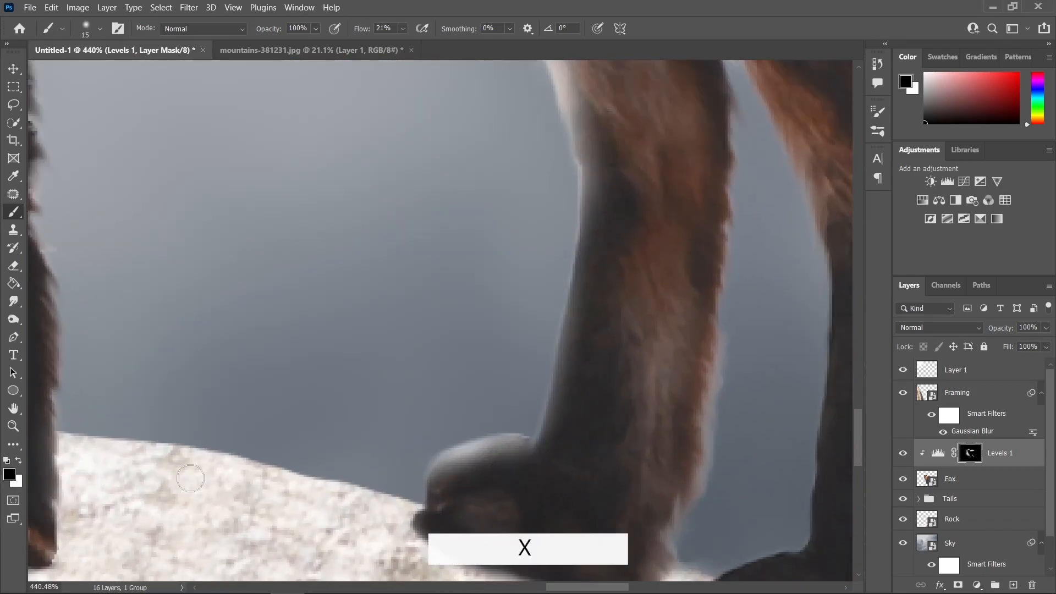
pyautogui.scroll(1, 377, 462)
pyautogui.scroll(1, 508, 491)
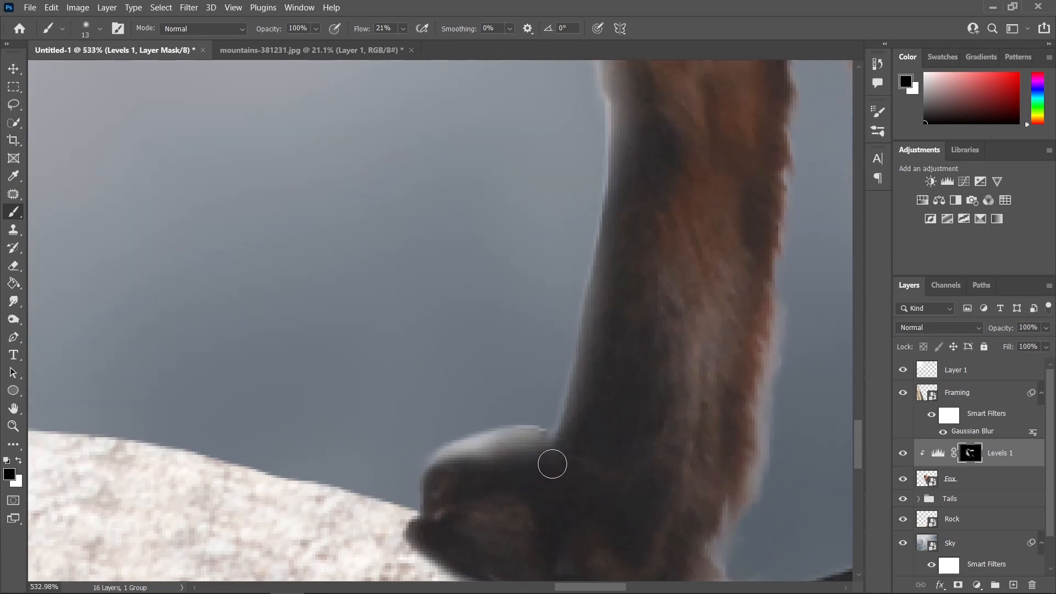
pyautogui.moveTo(509, 460); pyautogui.dragTo(524, 460)
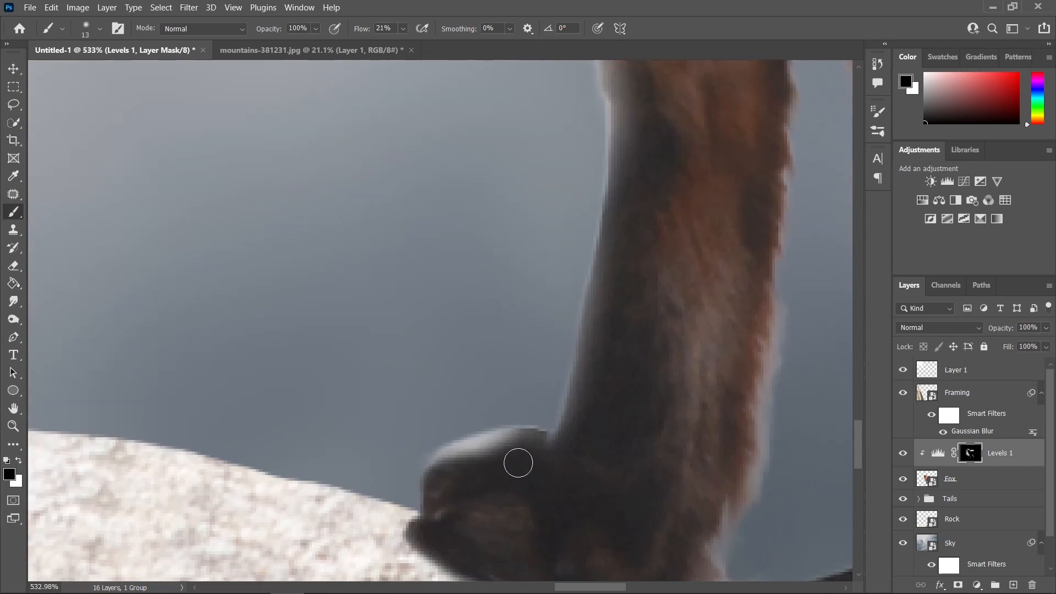
pyautogui.moveTo(449, 468)
pyautogui.mouseDown()
pyautogui.moveTo(538, 469)
pyautogui.moveTo(431, 479)
pyautogui.mouseUp()
pyautogui.scroll(-8, 432, 480)
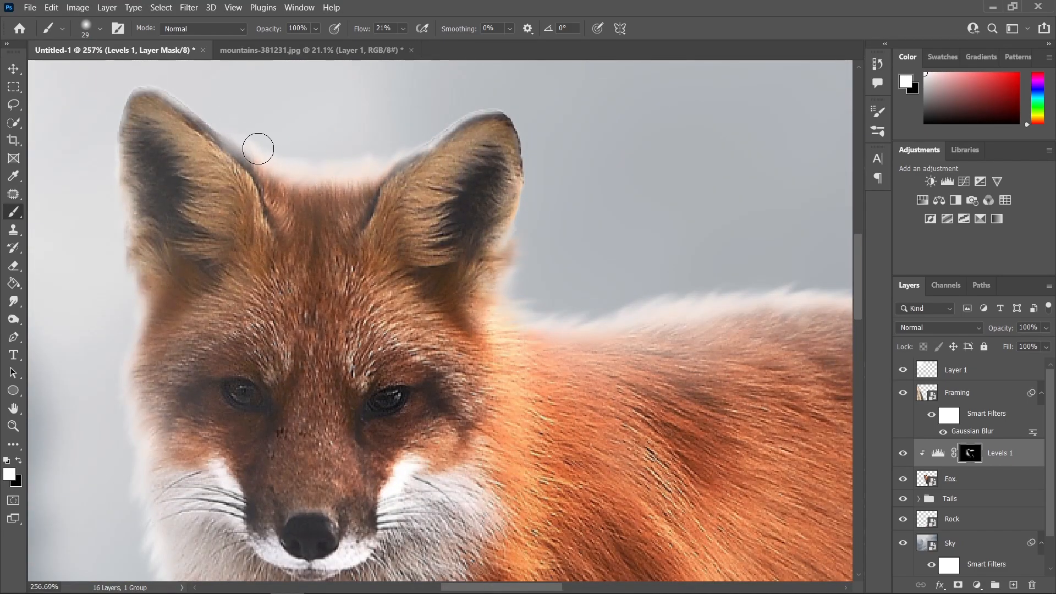
# Step: Paint with white again to strengthen the soft rim light around the fox's head, face and chest
pyautogui.scroll(-3, 258, 148)
pyautogui.moveTo(449, 277); pyautogui.dragTo(285, 175)
pyautogui.moveTo(450, 227); pyautogui.dragTo(552, 106)
pyautogui.moveTo(138, 260); pyautogui.dragTo(290, 218)
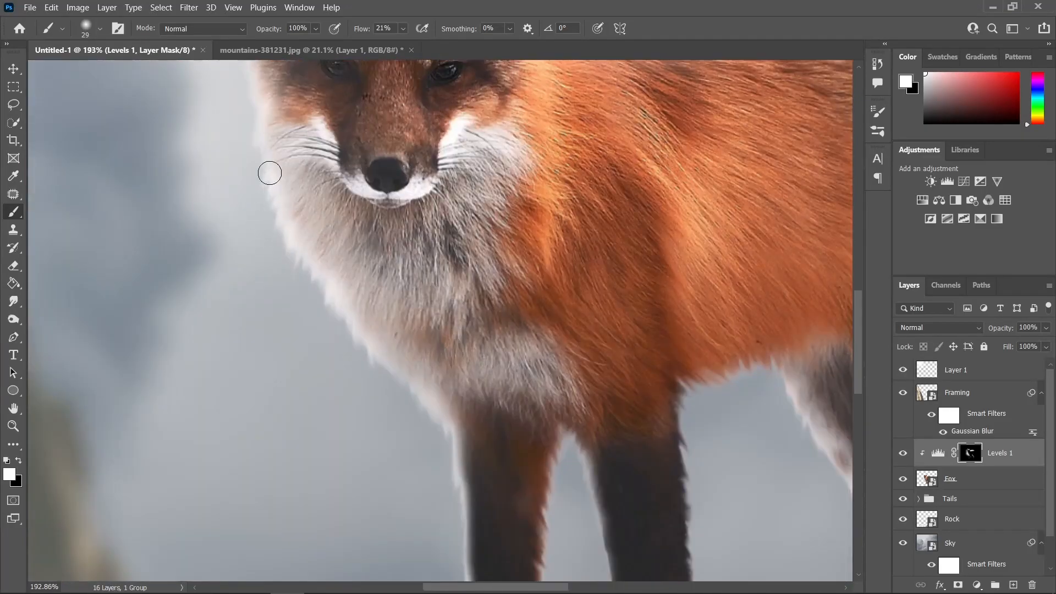
pyautogui.moveTo(255, 124); pyautogui.dragTo(311, 247)
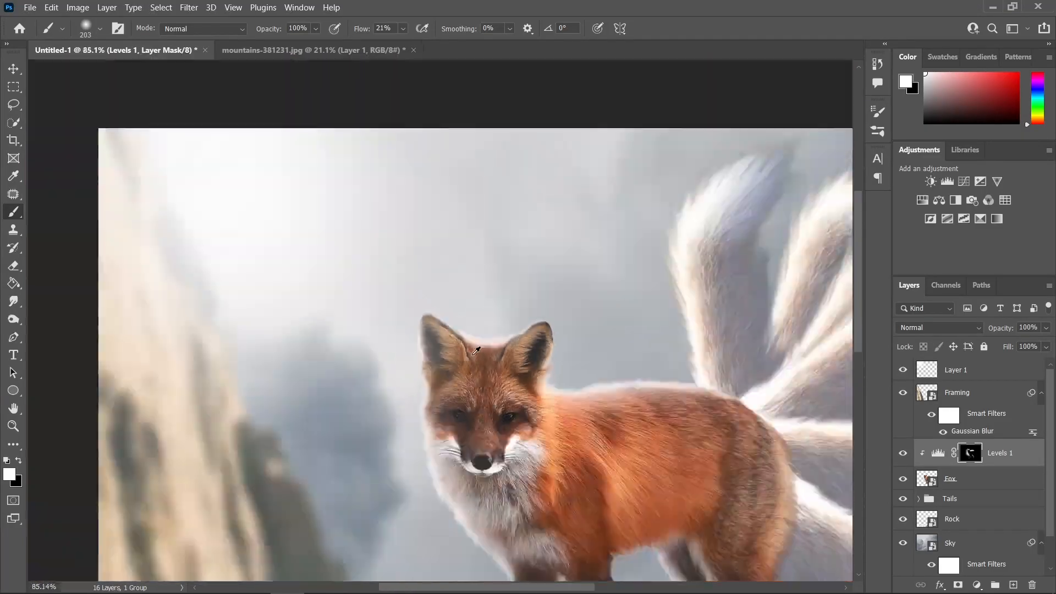
pyautogui.scroll(-2, 609, 335)
pyautogui.scroll(12, 541, 423)
pyautogui.moveTo(514, 500); pyautogui.dragTo(490, 401)
pyautogui.scroll(3, 490, 401)
pyautogui.moveTo(264, 529); pyautogui.dragTo(434, 393)
pyautogui.scroll(4, 421, 419)
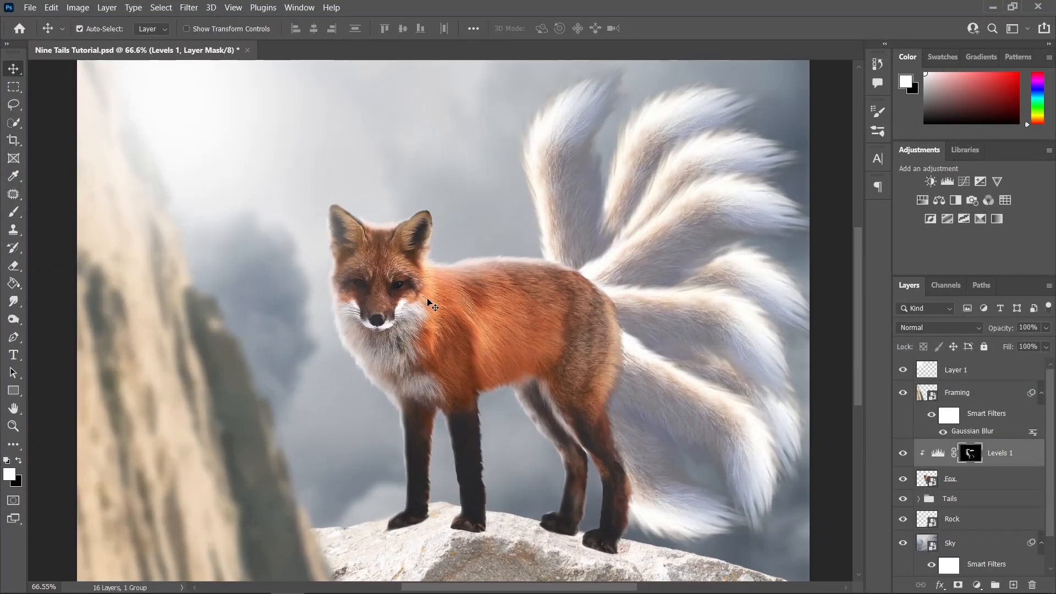
# Step: Raise the Levels adjustment's black output level to 255 and target its layer mask for painting
pyautogui.doubleClick(939, 454)
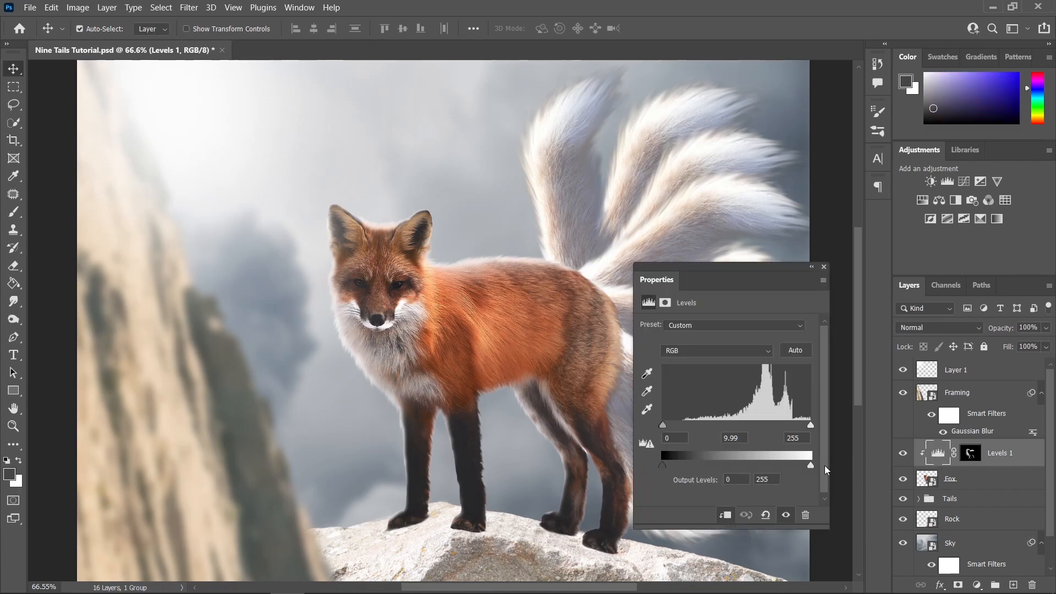
pyautogui.moveTo(662, 465); pyautogui.dragTo(763, 470)
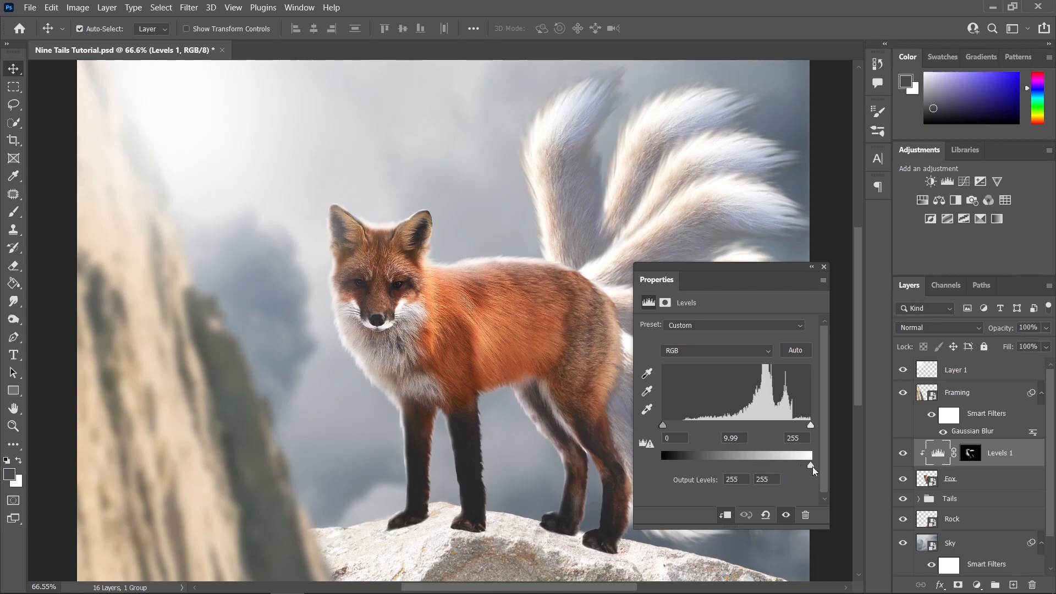
pyautogui.click(824, 268)
pyautogui.click(967, 455)
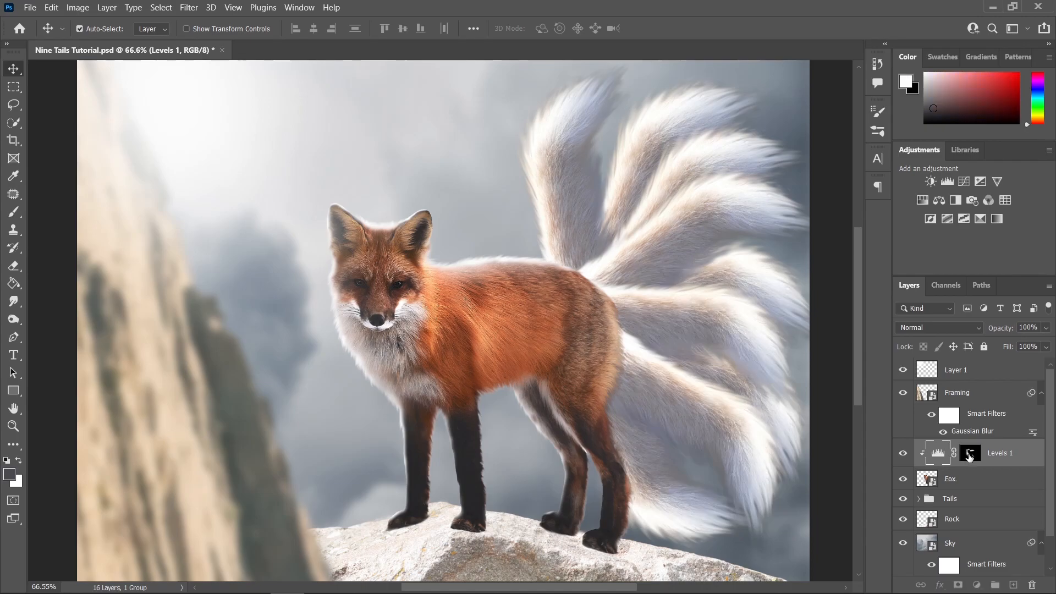
# Step: Paint white on the Levels mask with a soft 13% flow brush to strengthen the rim light along the fox's back
pyautogui.scroll(4, 502, 290)
pyautogui.press('b')
pyautogui.moveTo(433, 290); pyautogui.dragTo(511, 265)
pyautogui.scroll(6, 534, 209)
pyautogui.moveTo(543, 213); pyautogui.dragTo(510, 215)
pyautogui.moveTo(589, 193)
pyautogui.mouseDown()
pyautogui.moveTo(566, 238)
pyautogui.moveTo(507, 264)
pyautogui.mouseUp()
pyautogui.scroll(-3, 531, 266)
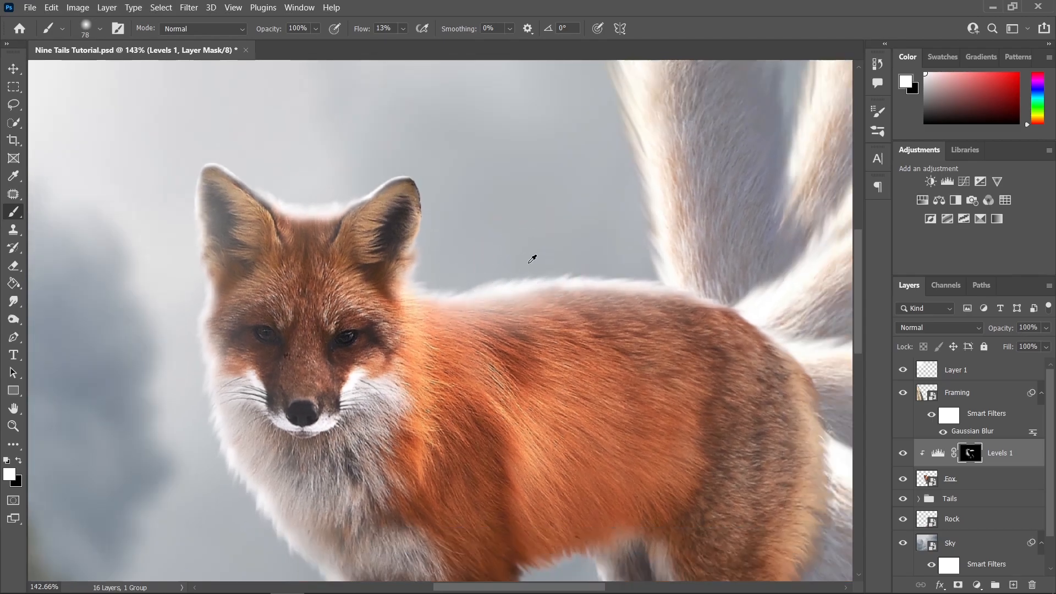
pyautogui.scroll(-4, 528, 263)
pyautogui.scroll(4, 499, 280)
pyautogui.moveTo(498, 280); pyautogui.dragTo(470, 280)
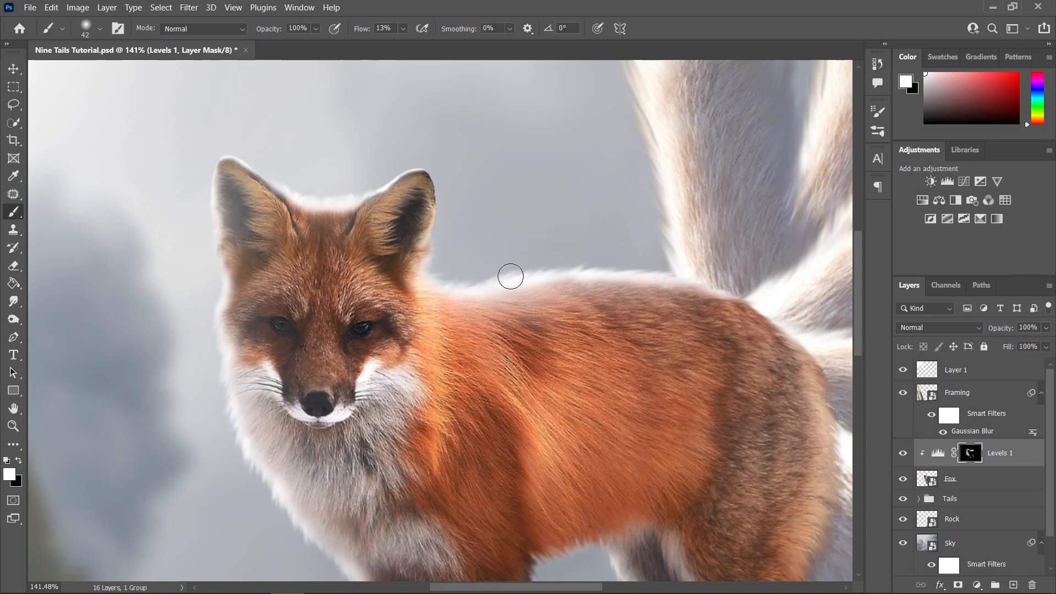
# Step: Paint the soft highlight over the top of the fox's head and along the outer edge of its face
pyautogui.scroll(4, 315, 191)
pyautogui.moveTo(329, 199); pyautogui.dragTo(345, 201)
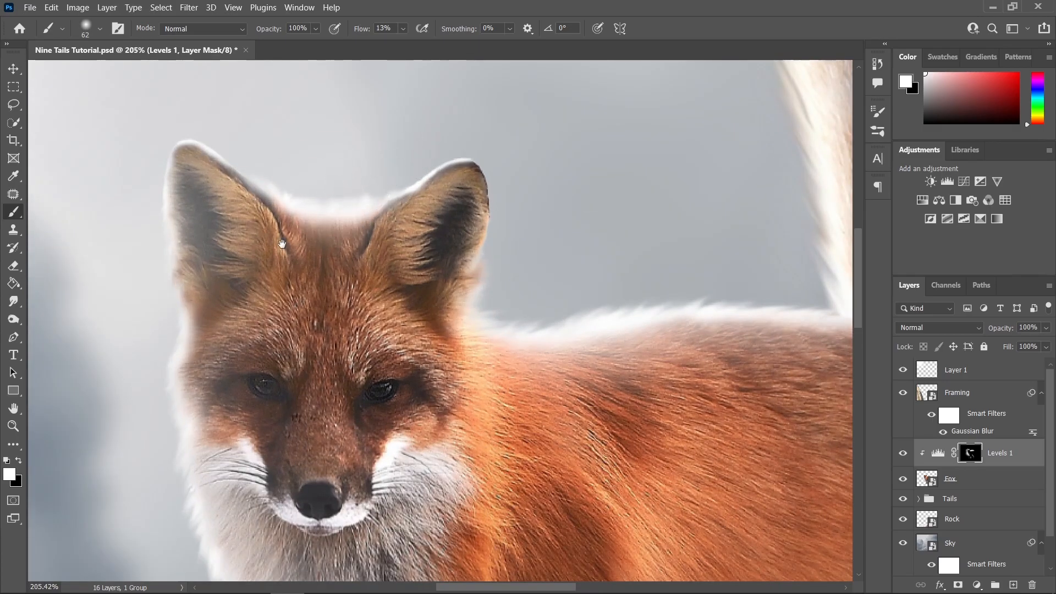
pyautogui.moveTo(283, 243); pyautogui.dragTo(410, 162)
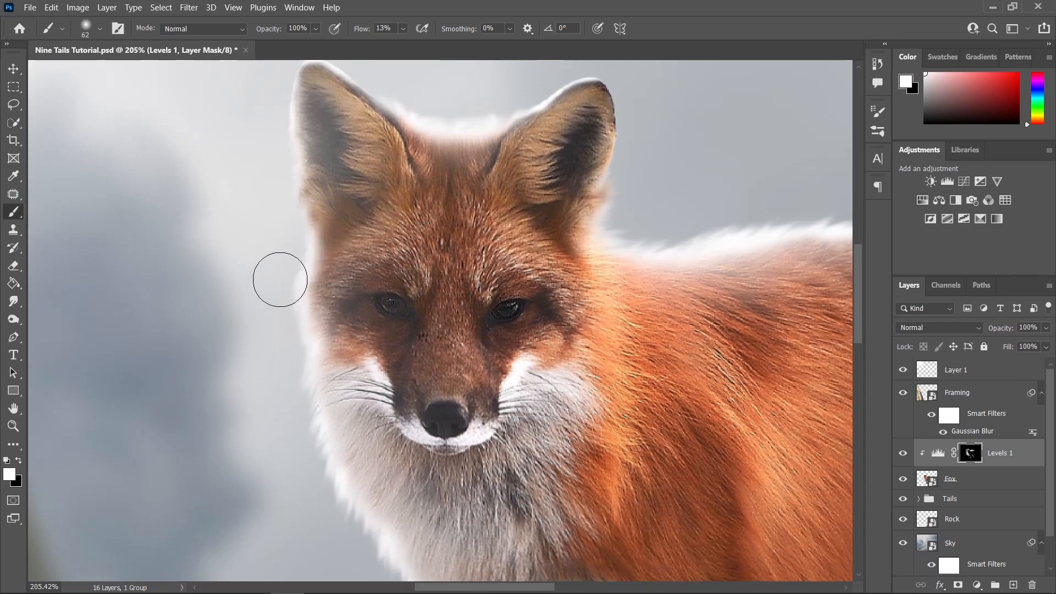
pyautogui.scroll(-9, 344, 386)
pyautogui.scroll(7, 371, 395)
pyautogui.moveTo(361, 386); pyautogui.dragTo(391, 384)
pyautogui.moveTo(652, 479)
pyautogui.mouseDown()
pyautogui.moveTo(448, 274)
pyautogui.moveTo(398, 267)
pyautogui.moveTo(465, 551)
pyautogui.mouseUp()
pyautogui.scroll(3, 447, 274)
pyautogui.scroll(-3, 465, 550)
# Step: Extend the painted rim light down the fox's chest and along the front legs
pyautogui.moveTo(703, 518); pyautogui.dragTo(521, 430)
pyautogui.scroll(4, 521, 429)
pyautogui.moveTo(463, 491); pyautogui.dragTo(536, 253)
pyautogui.moveTo(641, 240)
pyautogui.mouseDown()
pyautogui.moveTo(686, 371)
pyautogui.moveTo(683, 506)
pyautogui.mouseUp()
pyautogui.scroll(-12, 710, 369)
pyautogui.scroll(9, 704, 413)
pyautogui.moveTo(703, 416); pyautogui.dragTo(665, 561)
pyautogui.moveTo(565, 239)
pyautogui.mouseDown()
pyautogui.moveTo(609, 323)
pyautogui.moveTo(676, 403)
pyautogui.mouseUp()
# Step: Paint the rim light along the belly edge and the front edges of the hind legs
pyautogui.scroll(4, 605, 296)
pyautogui.scroll(1, 600, 308)
pyautogui.scroll(-5, 678, 443)
pyautogui.scroll(-4, 677, 442)
pyautogui.scroll(8, 552, 347)
pyautogui.moveTo(549, 303); pyautogui.dragTo(712, 535)
pyautogui.scroll(-10, 679, 440)
pyautogui.scroll(9, 704, 445)
# Step: Mask back excess light on the legs with black, and refine their edge highlights with white
pyautogui.moveTo(599, 495); pyautogui.dragTo(619, 496)
pyautogui.press('x')
pyautogui.moveTo(674, 482)
pyautogui.mouseDown()
pyautogui.moveTo(647, 390)
pyautogui.moveTo(611, 377)
pyautogui.moveTo(691, 493)
pyautogui.moveTo(695, 462)
pyautogui.mouseUp()
pyautogui.scroll(-13, 678, 443)
pyautogui.press('x')
pyautogui.scroll(11, 687, 466)
pyautogui.scroll(2, 710, 462)
pyautogui.moveTo(689, 509); pyautogui.dragTo(695, 448)
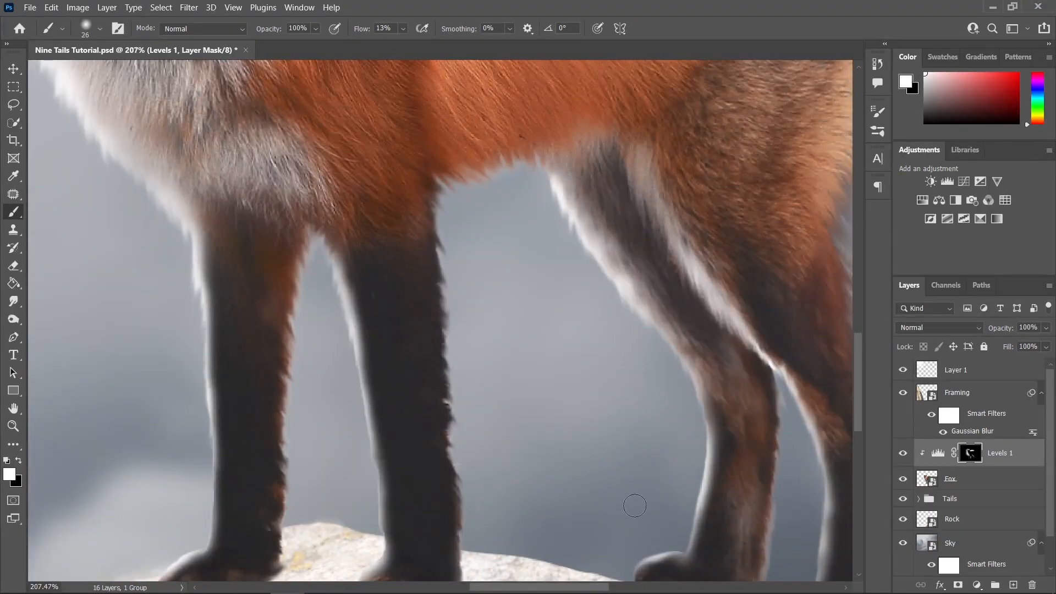
# Step: Build up the white rim light with further soft strokes along the fox's lit edge
pyautogui.scroll(-16, 695, 448)
pyautogui.scroll(16, 421, 435)
pyautogui.moveTo(446, 375); pyautogui.dragTo(547, 544)
pyautogui.moveTo(429, 319); pyautogui.dragTo(449, 319)
pyautogui.moveTo(429, 317); pyautogui.dragTo(454, 385)
pyautogui.scroll(-14, 442, 368)
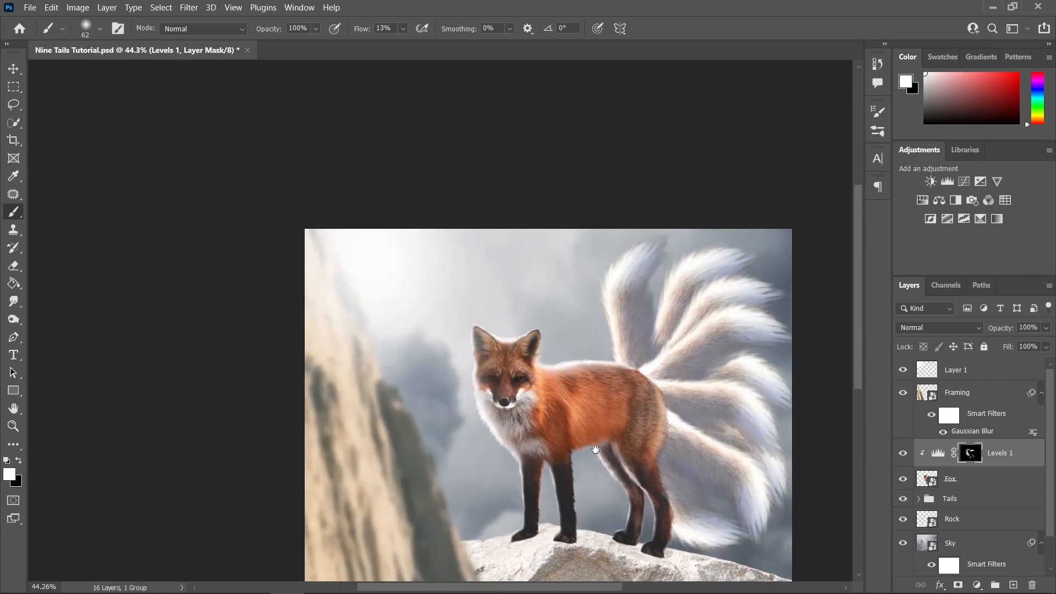
pyautogui.scroll(5, 436, 359)
# Step: Smudge the mask's highlight along the fox's chest into fur strands with a 10 px brush at 50% strength
pyautogui.click(14, 302)
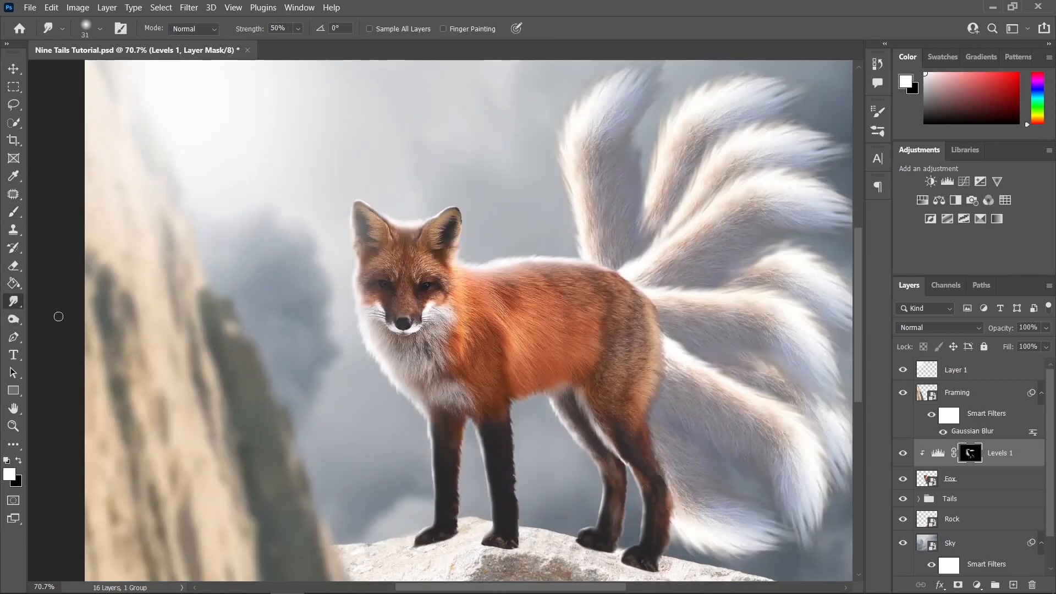
pyautogui.scroll(10, 364, 360)
pyautogui.scroll(2, 418, 378)
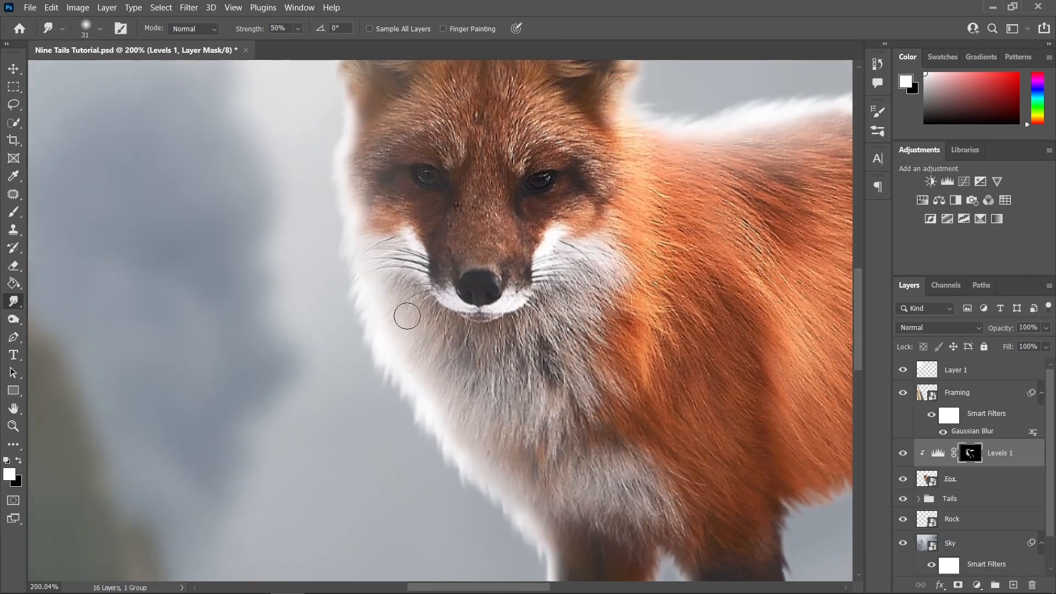
pyautogui.moveTo(427, 386)
pyautogui.mouseDown()
pyautogui.moveTo(389, 363)
pyautogui.moveTo(419, 380)
pyautogui.mouseUp()
pyautogui.moveTo(359, 349); pyautogui.dragTo(363, 372)
pyautogui.moveTo(379, 331)
pyautogui.mouseDown()
pyautogui.moveTo(362, 294)
pyautogui.moveTo(366, 347)
pyautogui.mouseUp()
pyautogui.moveTo(334, 395); pyautogui.dragTo(337, 394)
pyautogui.moveTo(324, 343); pyautogui.dragTo(349, 406)
pyautogui.moveTo(360, 353)
pyautogui.mouseDown()
pyautogui.moveTo(347, 425)
pyautogui.moveTo(381, 407)
pyautogui.moveTo(369, 379)
pyautogui.mouseUp()
pyautogui.moveTo(334, 435); pyautogui.dragTo(354, 406)
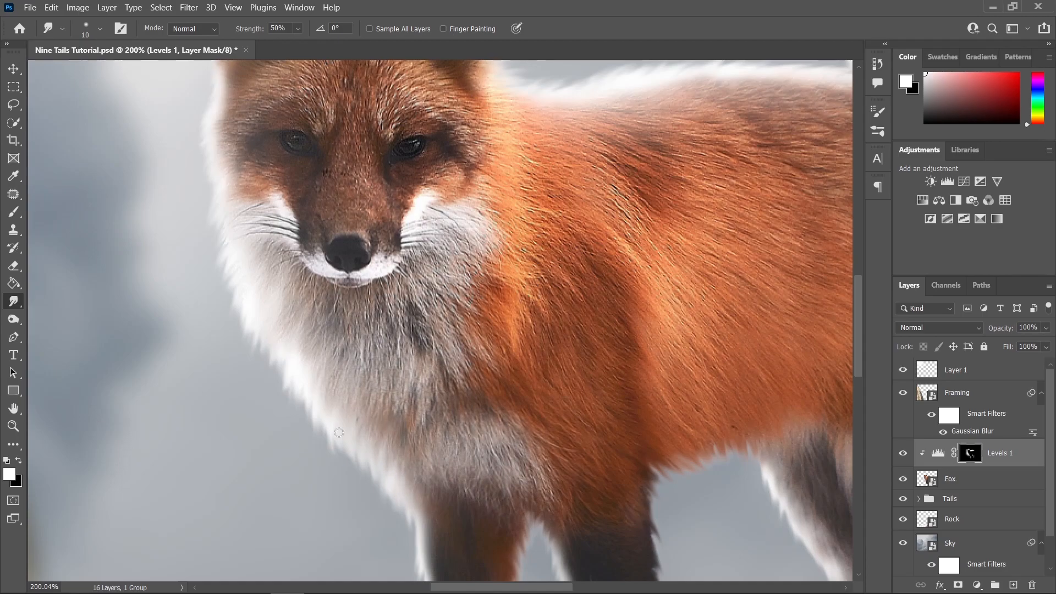
pyautogui.moveTo(317, 369); pyautogui.dragTo(329, 408)
# Step: Smudge the rim light on the fox's cheek and the outer side of its face into fur strands
pyautogui.scroll(1, 359, 335)
pyautogui.scroll(-12, 435, 407)
pyautogui.scroll(12, 420, 334)
pyautogui.moveTo(363, 357); pyautogui.dragTo(388, 352)
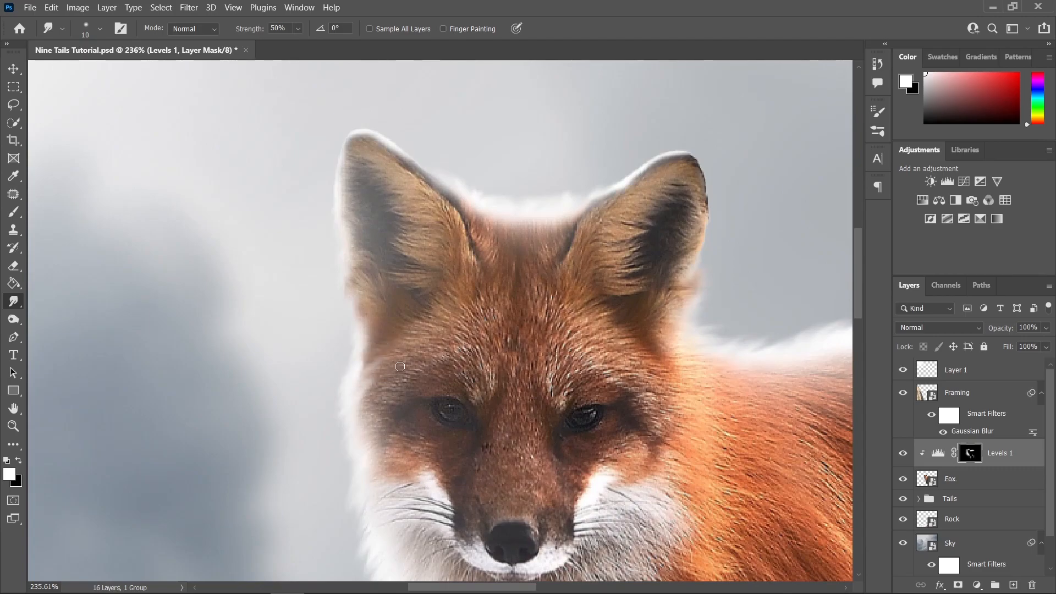
pyautogui.moveTo(348, 438); pyautogui.dragTo(377, 386)
pyautogui.scroll(-8, 464, 285)
pyautogui.scroll(9, 440, 321)
pyautogui.moveTo(383, 347); pyautogui.dragTo(430, 317)
# Step: Smudge the remaining highlight edges around the fox's head so the light follows the fur
pyautogui.scroll(-1, 405, 330)
pyautogui.moveTo(424, 429)
pyautogui.mouseDown()
pyautogui.moveTo(421, 300)
pyautogui.moveTo(350, 160)
pyautogui.mouseUp()
pyautogui.moveTo(342, 297); pyautogui.dragTo(385, 256)
pyautogui.scroll(-6, 440, 341)
pyautogui.scroll(5, 484, 374)
pyautogui.moveTo(488, 332); pyautogui.dragTo(457, 345)
pyautogui.scroll(-5, 601, 444)
# Step: Paint black on the mask with a large soft brush to reduce the light inside the fox's chest
pyautogui.press('b')
pyautogui.press('x')
pyautogui.scroll(3, 539, 431)
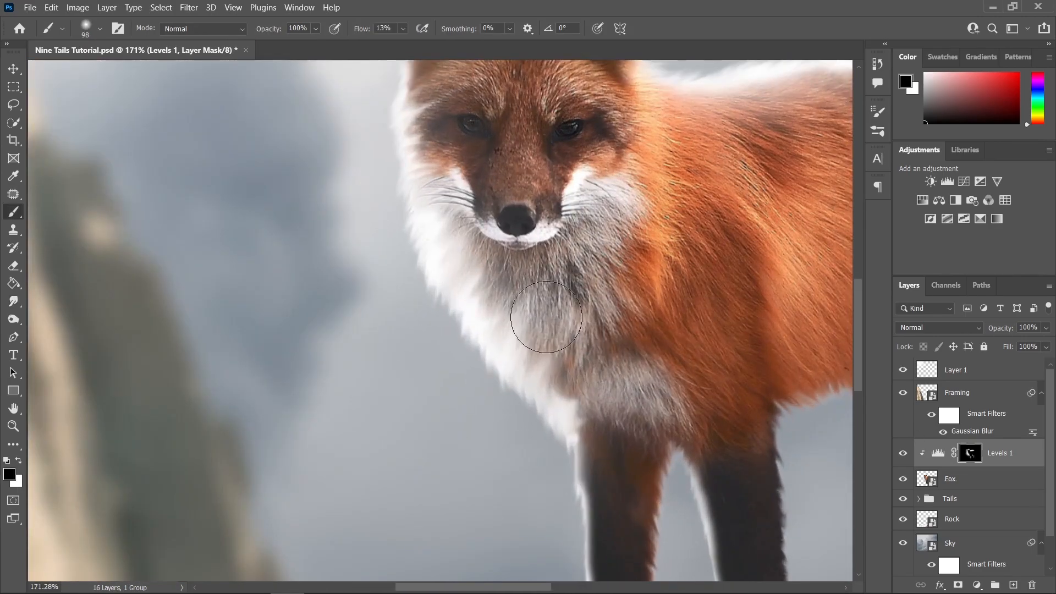
pyautogui.moveTo(545, 318); pyautogui.dragTo(583, 405)
pyautogui.scroll(-10, 550, 379)
pyautogui.scroll(9, 547, 457)
# Step: Smudge the rim light down the front legs into short fur strands at 50% strength
pyautogui.click(14, 301)
pyautogui.scroll(6, 616, 352)
pyautogui.moveTo(518, 278); pyautogui.dragTo(503, 212)
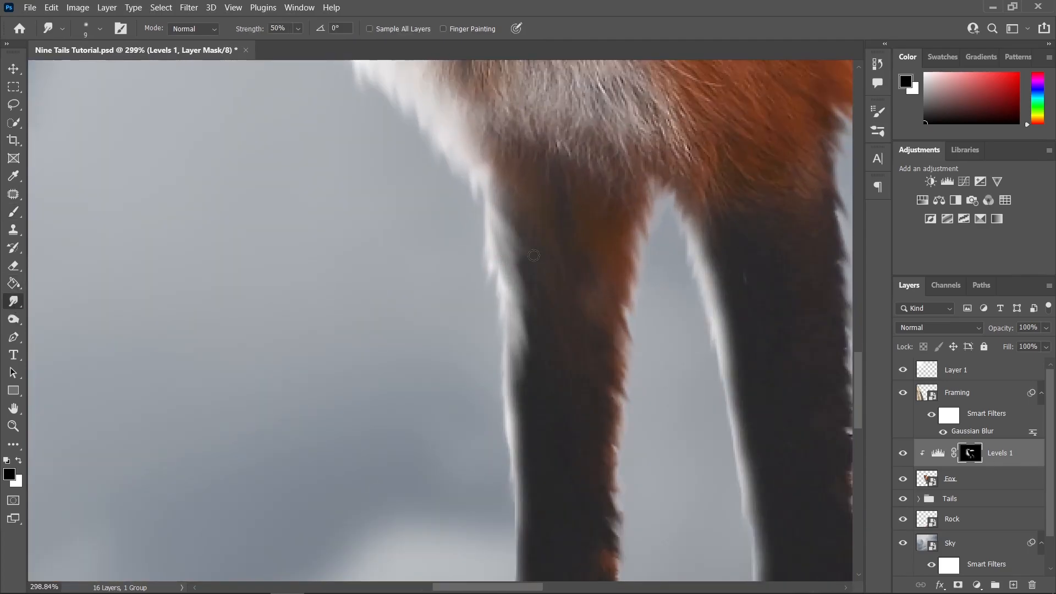
pyautogui.scroll(-5, 496, 330)
pyautogui.scroll(2, 440, 381)
pyautogui.scroll(2, 688, 385)
pyautogui.moveTo(517, 398); pyautogui.dragTo(526, 400)
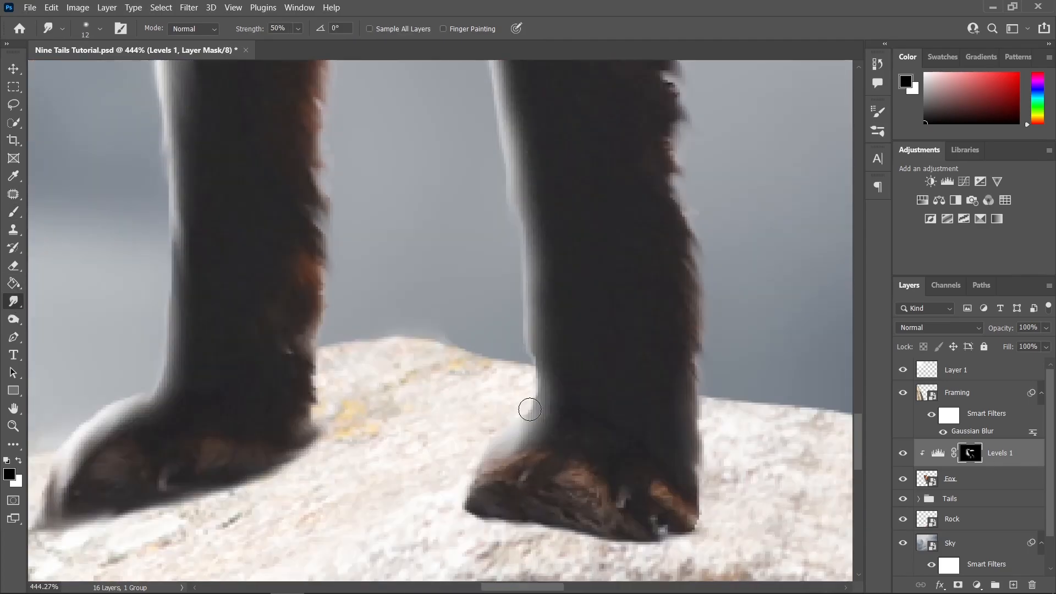
pyautogui.scroll(-3, 506, 473)
# Step: Switch back to the white brush and add rim light around the fox's paws
pyautogui.press('b')
pyautogui.press('x')
pyautogui.scroll(2, 544, 467)
pyautogui.scroll(-10, 495, 465)
pyautogui.scroll(12, 647, 476)
pyautogui.moveTo(519, 441)
pyautogui.mouseDown()
pyautogui.moveTo(586, 420)
pyautogui.moveTo(393, 357)
pyautogui.mouseUp()
pyautogui.scroll(-8, 551, 467)
pyautogui.scroll(4, 599, 489)
# Step: Smudge the highlights on the hind paws and lower hind legs to blend them into the fur
pyautogui.click(13, 302)
pyautogui.scroll(8, 636, 487)
pyautogui.moveTo(551, 440); pyautogui.dragTo(227, 226)
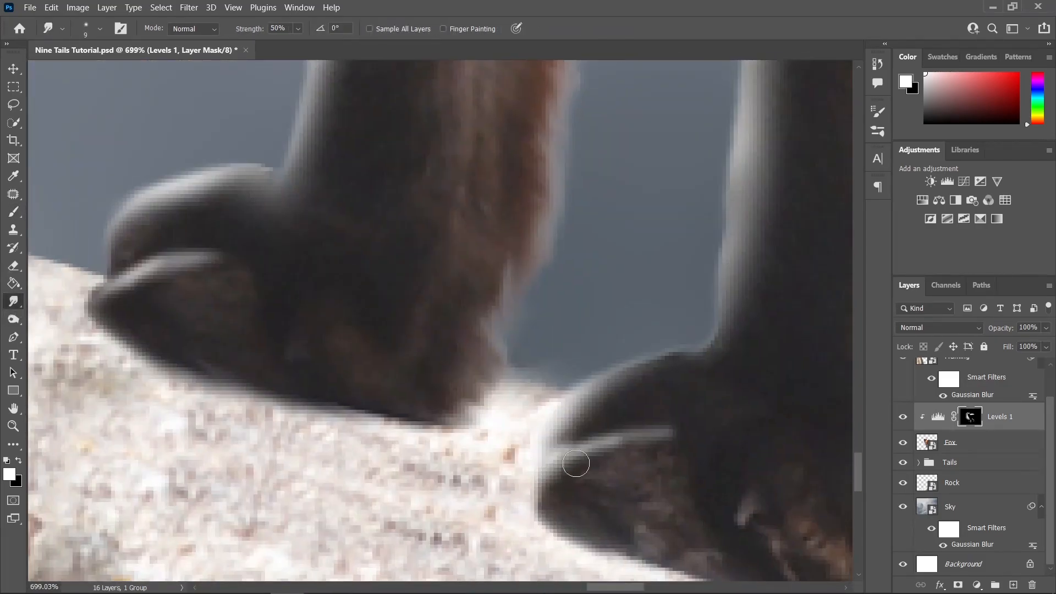
pyautogui.scroll(-8, 440, 331)
pyautogui.moveTo(330, 165); pyautogui.dragTo(570, 488)
pyautogui.moveTo(486, 198); pyautogui.dragTo(435, 394)
pyautogui.moveTo(522, 511); pyautogui.dragTo(394, 189)
pyautogui.press(']')
pyautogui.press(']')
pyautogui.press(']')
# Step: Refine the rim light's fur texture along the legs using a smaller 7 px smudge brush
pyautogui.scroll(-7, 466, 356)
pyautogui.scroll(10, 534, 380)
pyautogui.press('[')
pyautogui.press('[')
pyautogui.press('[')
pyautogui.press('[')
pyautogui.press('[')
pyautogui.moveTo(521, 316); pyautogui.dragTo(537, 410)
pyautogui.moveTo(531, 288); pyautogui.dragTo(578, 429)
pyautogui.scroll(-8, 358, 189)
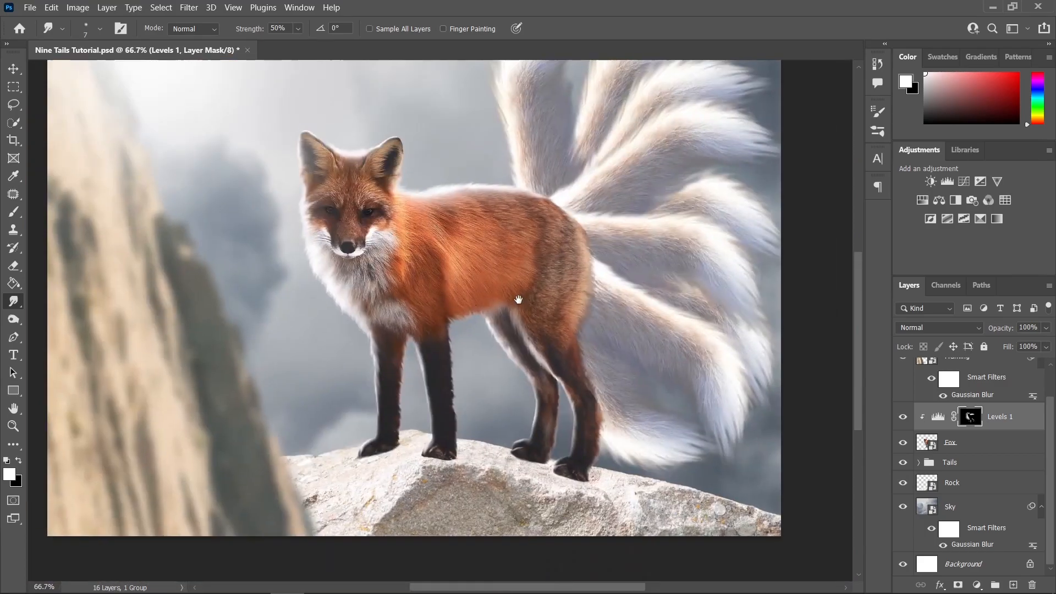
# Step: Smudge the highlight edges around the front paws and lower front legs with a small brush
pyautogui.scroll(7, 517, 300)
pyautogui.moveTo(525, 564); pyautogui.dragTo(467, 379)
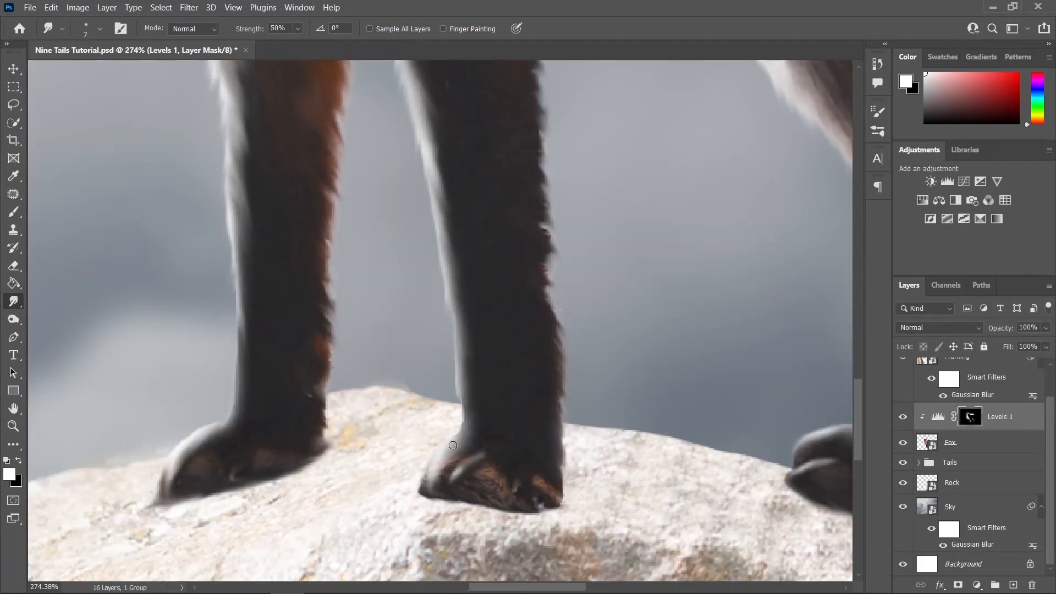
pyautogui.scroll(-12, 454, 381)
pyautogui.scroll(12, 416, 364)
pyautogui.press('[')
pyautogui.press('[')
pyautogui.press('[')
pyautogui.press('[')
pyautogui.press('[')
pyautogui.press('[')
pyautogui.press('[')
pyautogui.press('[')
pyautogui.scroll(-10, 438, 250)
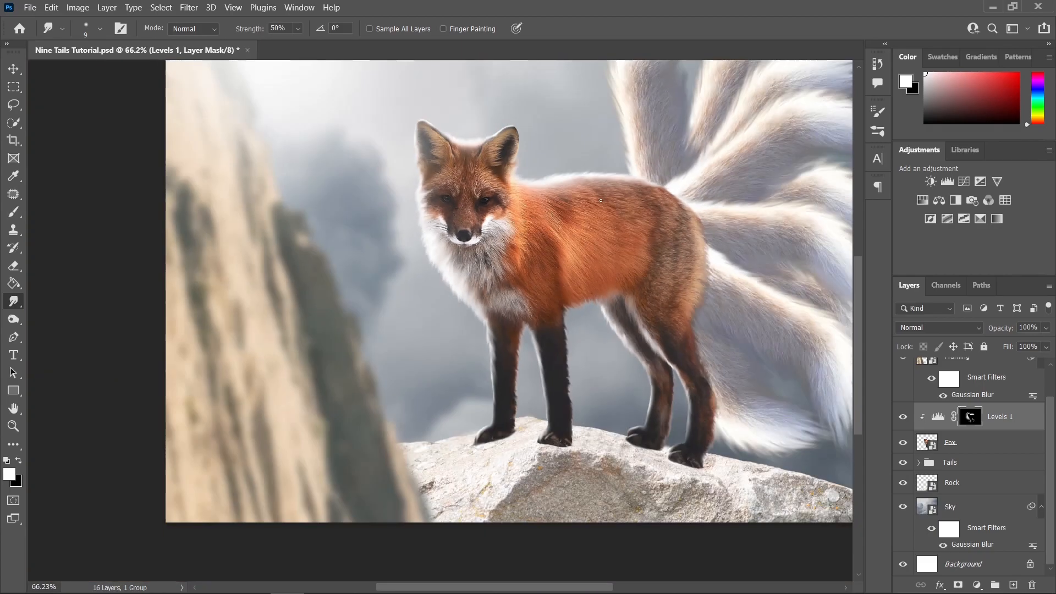
# Step: Paint additional rim light along the fox's outline on the Levels 1 mask with a much smaller white brush
pyautogui.scroll(10, 448, 255)
pyautogui.scroll(-10, 419, 271)
pyautogui.press('b')
pyautogui.scroll(10, 429, 243)
pyautogui.press('[')
pyautogui.press('[')
pyautogui.press('[')
pyautogui.press('[')
pyautogui.press('[')
pyautogui.press('[')
pyautogui.press('[')
pyautogui.press('[')
pyautogui.press('[')
pyautogui.press('[')
pyautogui.moveTo(426, 241)
pyautogui.mouseDown()
pyautogui.moveTo(469, 203)
pyautogui.moveTo(407, 275)
pyautogui.moveTo(426, 287)
pyautogui.mouseUp()
# Step: Touch up the fox's rim light and smudge it into the fur, finishing with a larger smudge brush
pyautogui.click(13, 301)
pyautogui.scroll(3, 435, 247)
pyautogui.scroll(-10, 440, 258)
pyautogui.press('b')
pyautogui.scroll(8, 401, 253)
pyautogui.scroll(-10, 434, 344)
pyautogui.scroll(10, 439, 333)
pyautogui.click(13, 301)
pyautogui.press(']')
pyautogui.press(']')
pyautogui.press(']')
pyautogui.press(']')
pyautogui.press(']')
pyautogui.press(']')
pyautogui.scroll(-10, 326, 261)
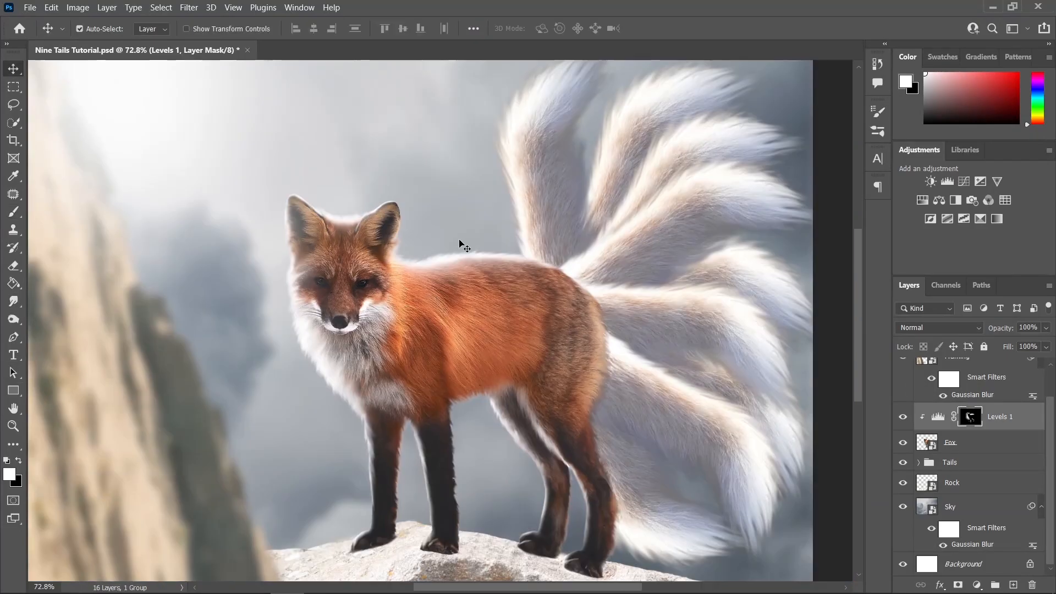
# Step: Switch to the Move tool and open the choice of new adjustment layers with Levels 1 selected
pyautogui.press('v')
pyautogui.scroll(3, 550, 379)
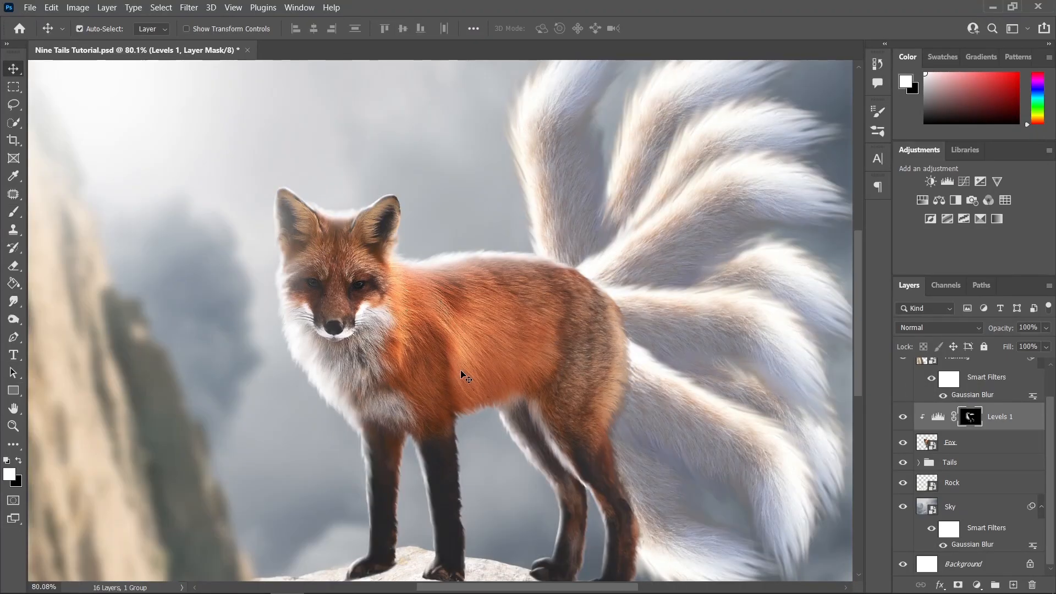
pyautogui.scroll(-1, 402, 346)
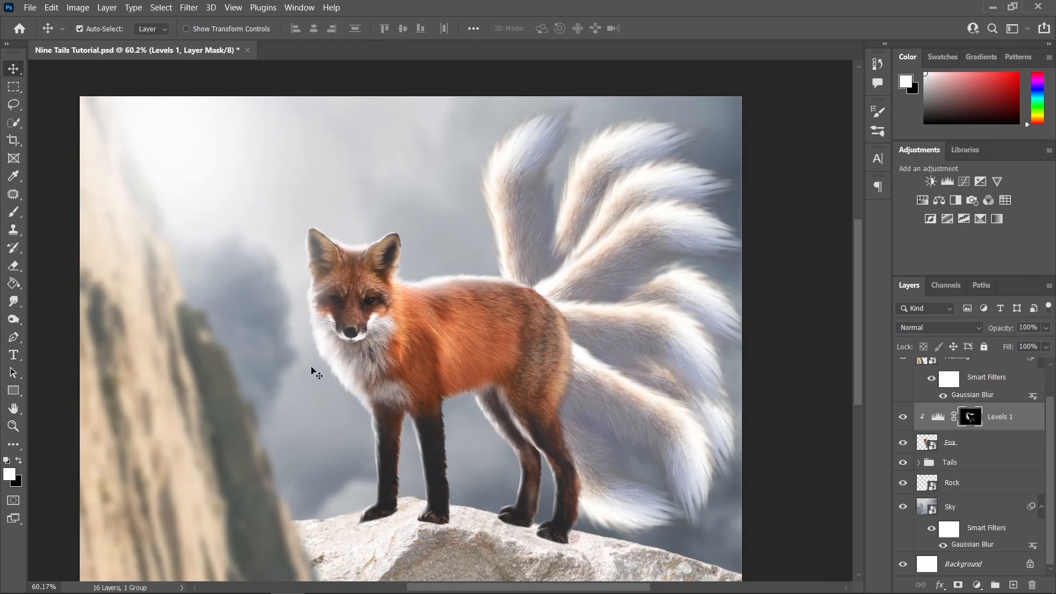
pyautogui.scroll(1, 422, 378)
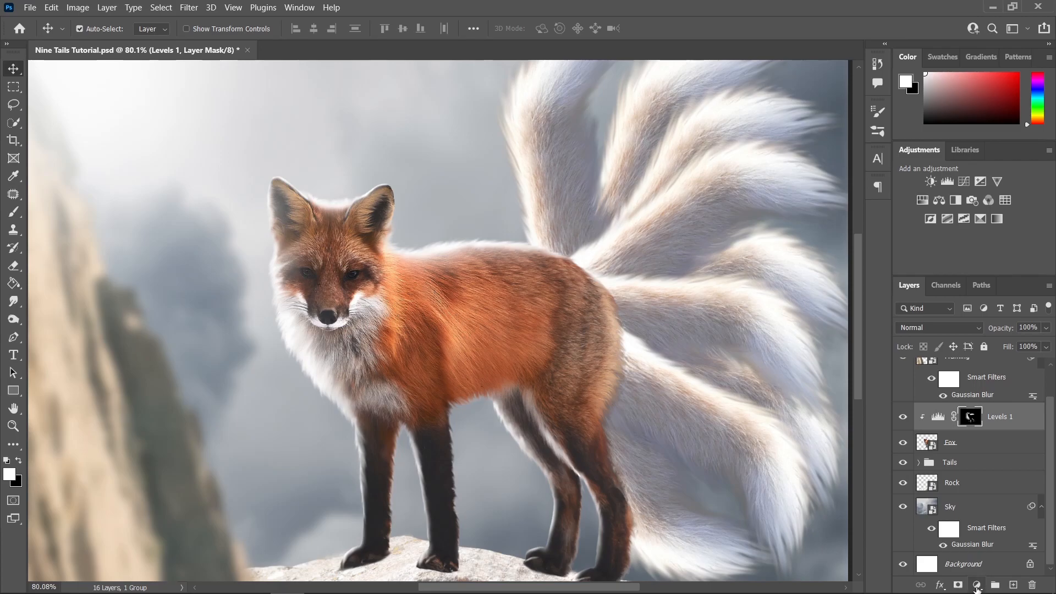
pyautogui.click(977, 586)
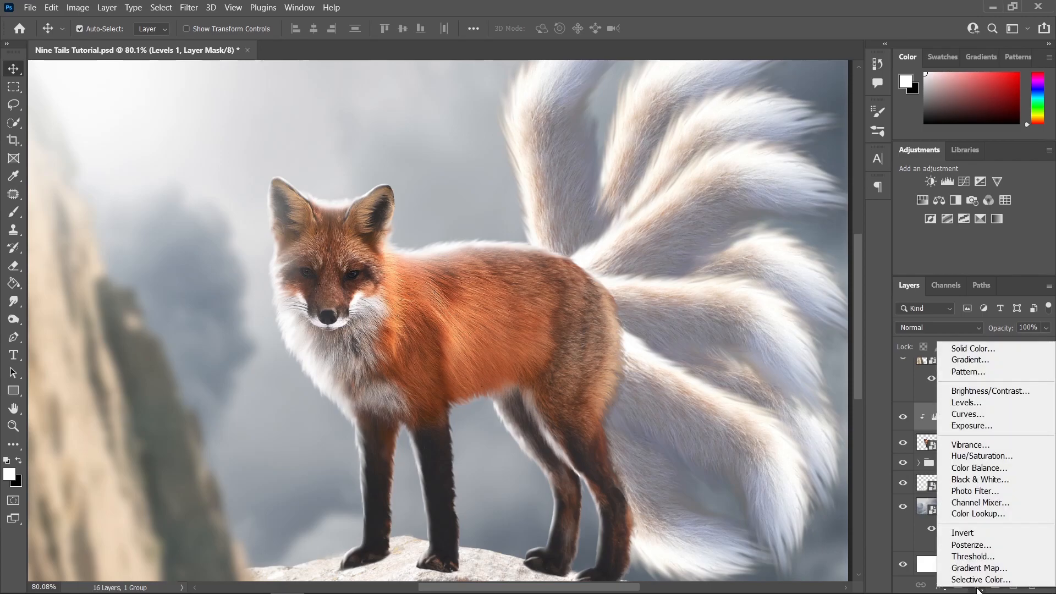
# Step: Add a Hue/Saturation adjustment clipped to the fox above Levels 1, with Saturation set to -35
pyautogui.click(983, 457)
pyautogui.click(726, 515)
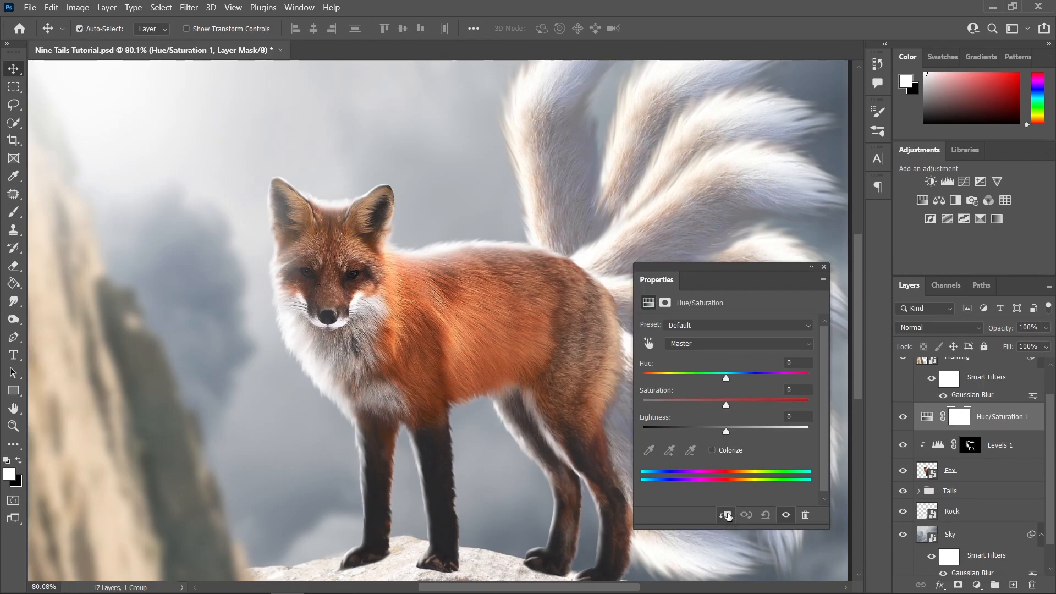
pyautogui.scroll(-1, 510, 432)
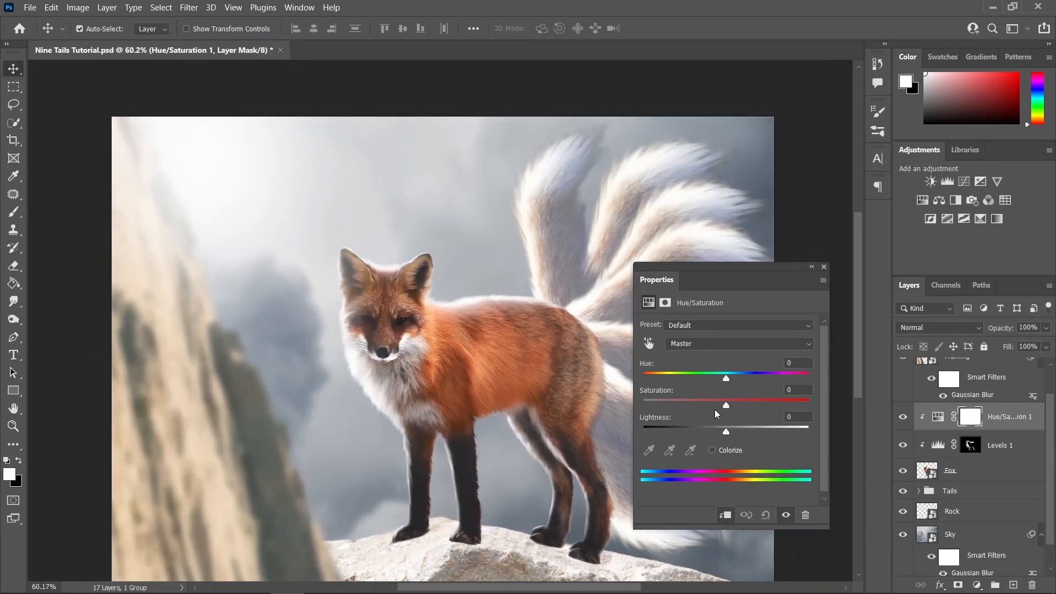
pyautogui.moveTo(725, 405); pyautogui.dragTo(715, 405)
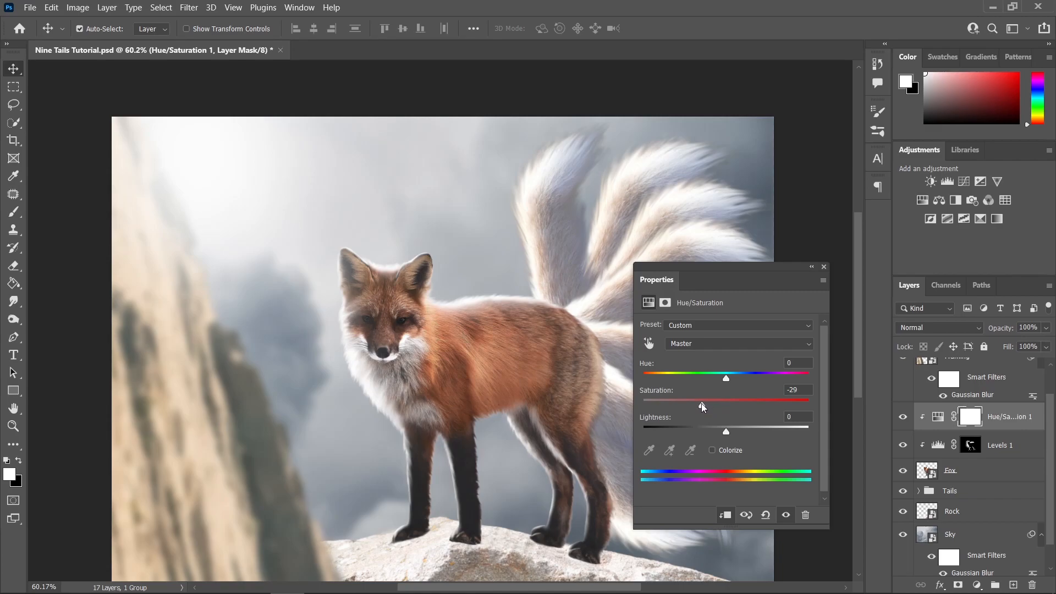
pyautogui.scroll(-3, 505, 421)
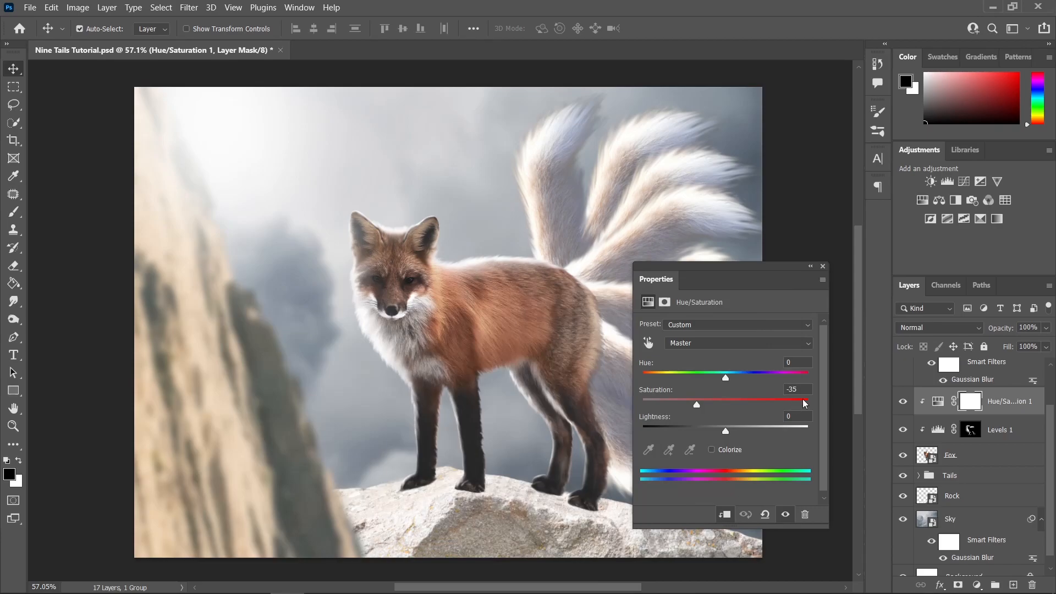
pyautogui.click(825, 268)
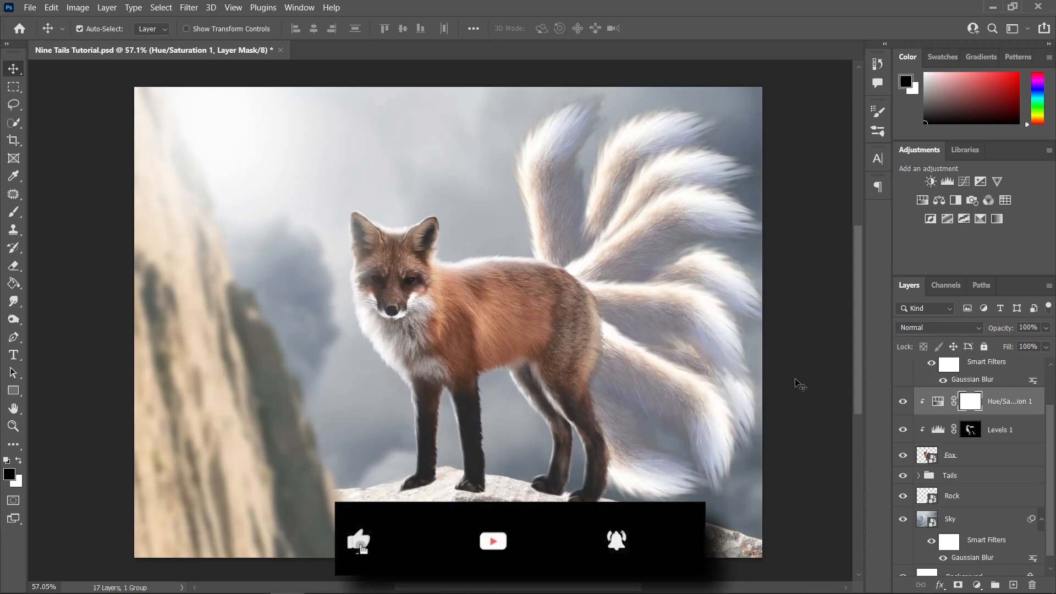
pyautogui.click(938, 401)
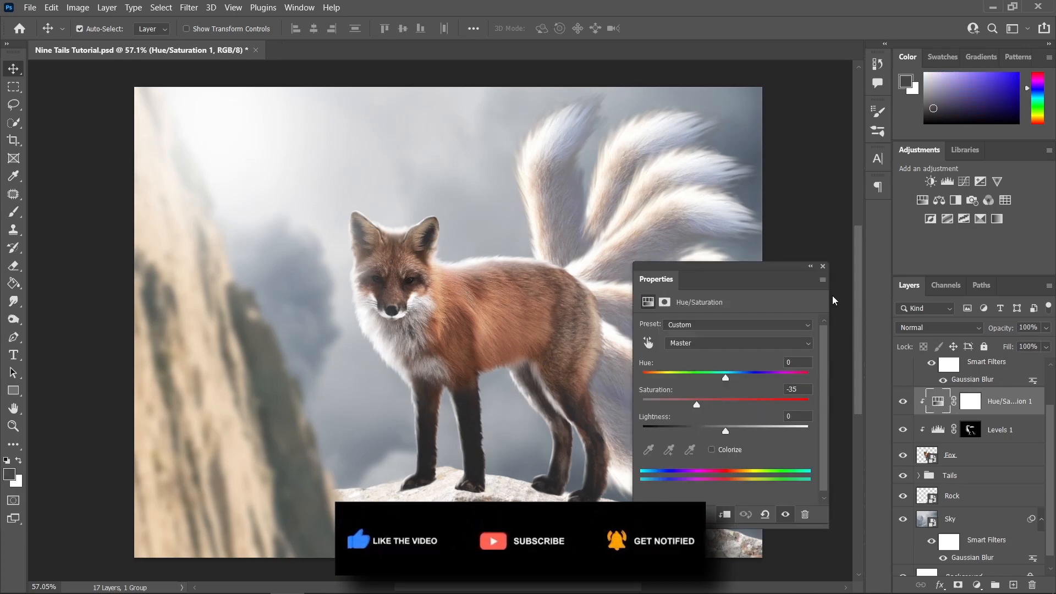
pyautogui.click(824, 267)
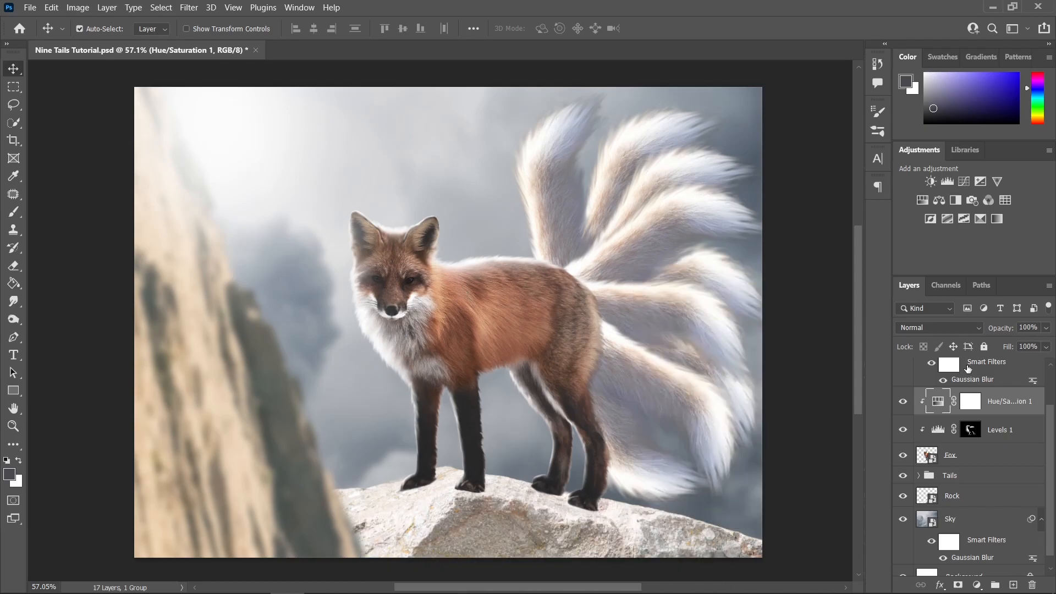
# Step: Paint on the Levels 1 mask with a soft white brush at 4% flow over the fox's forehead
pyautogui.click(970, 433)
pyautogui.press('b')
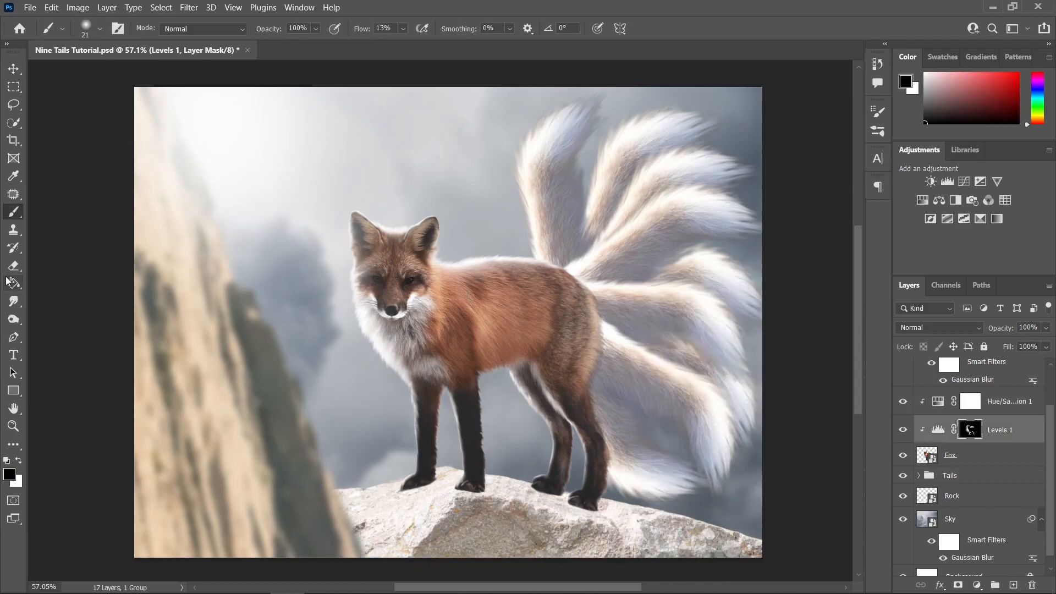
pyautogui.click(18, 462)
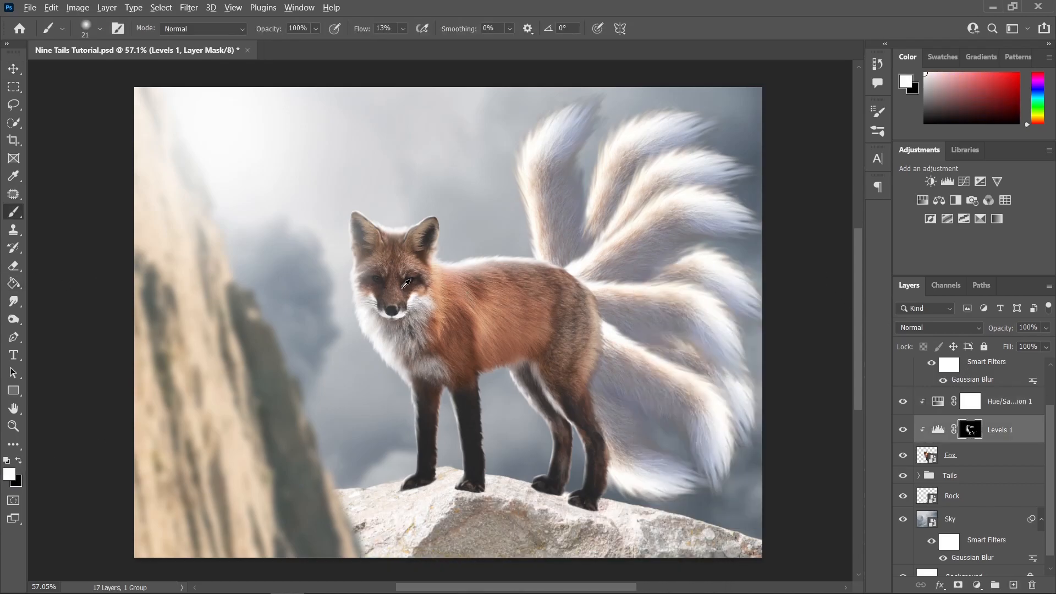
pyautogui.scroll(8, 393, 272)
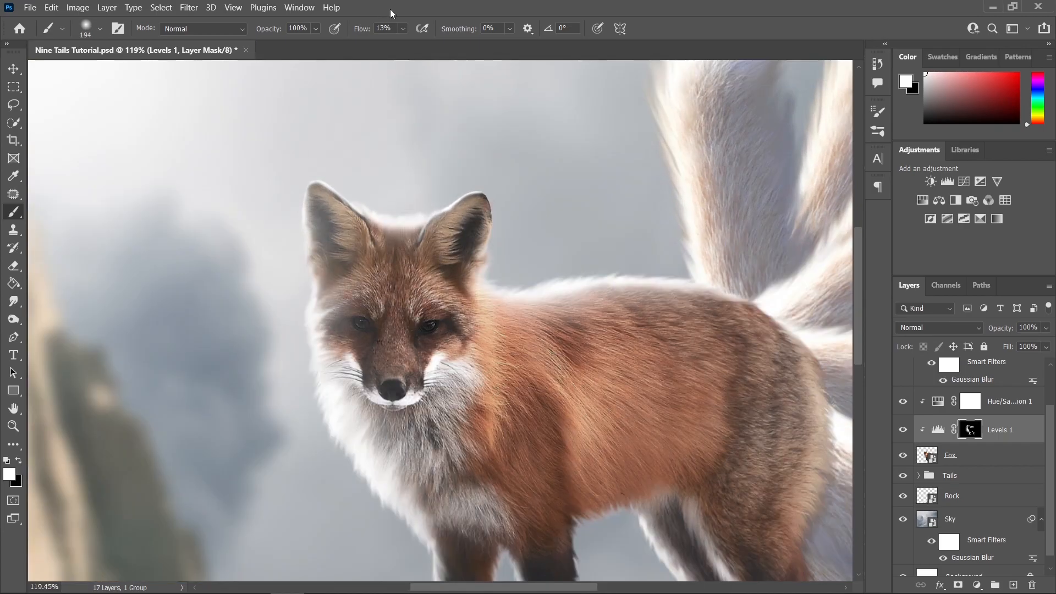
pyautogui.click(404, 28)
pyautogui.moveTo(397, 236)
pyautogui.mouseDown()
pyautogui.moveTo(423, 238)
pyautogui.moveTo(399, 238)
pyautogui.mouseUp()
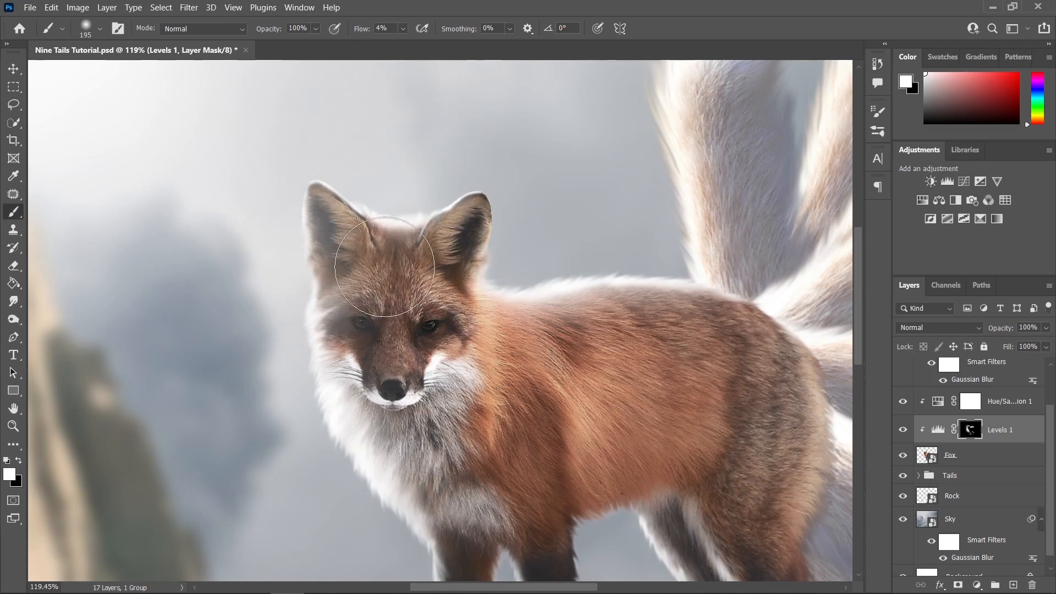
pyautogui.scroll(-5, 471, 268)
pyautogui.scroll(-5, 471, 268)
# Step: Refine the Levels 1 mask with smaller white brush strokes around the fox's eyes and muzzle
pyautogui.scroll(9, 439, 285)
pyautogui.moveTo(439, 280); pyautogui.dragTo(418, 280)
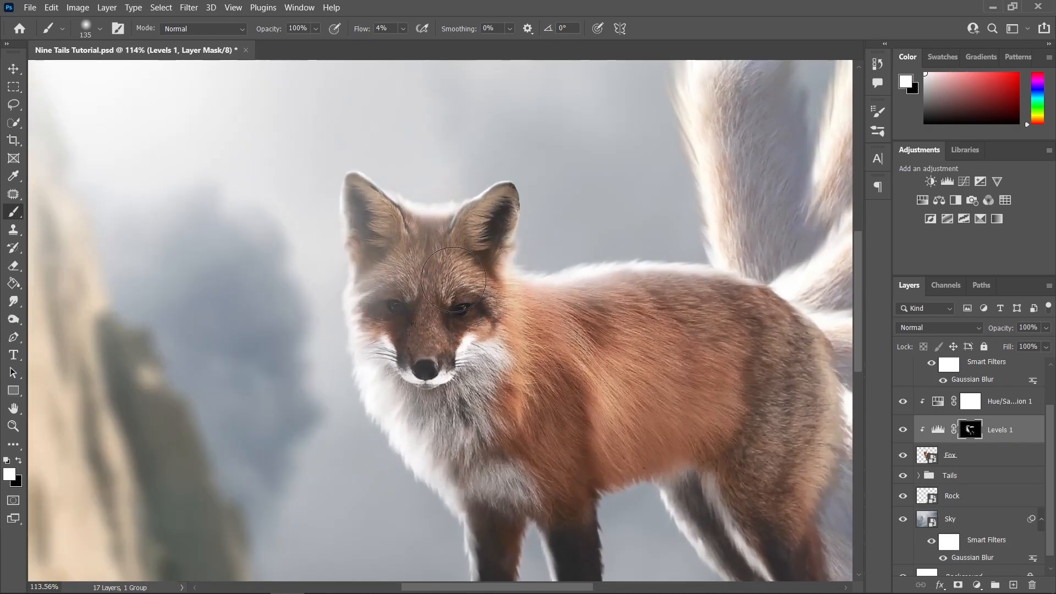
pyautogui.scroll(-1, 487, 308)
pyautogui.moveTo(401, 306); pyautogui.dragTo(374, 307)
pyautogui.scroll(8, 416, 352)
pyautogui.moveTo(411, 369); pyautogui.dragTo(392, 371)
pyautogui.scroll(5, 399, 377)
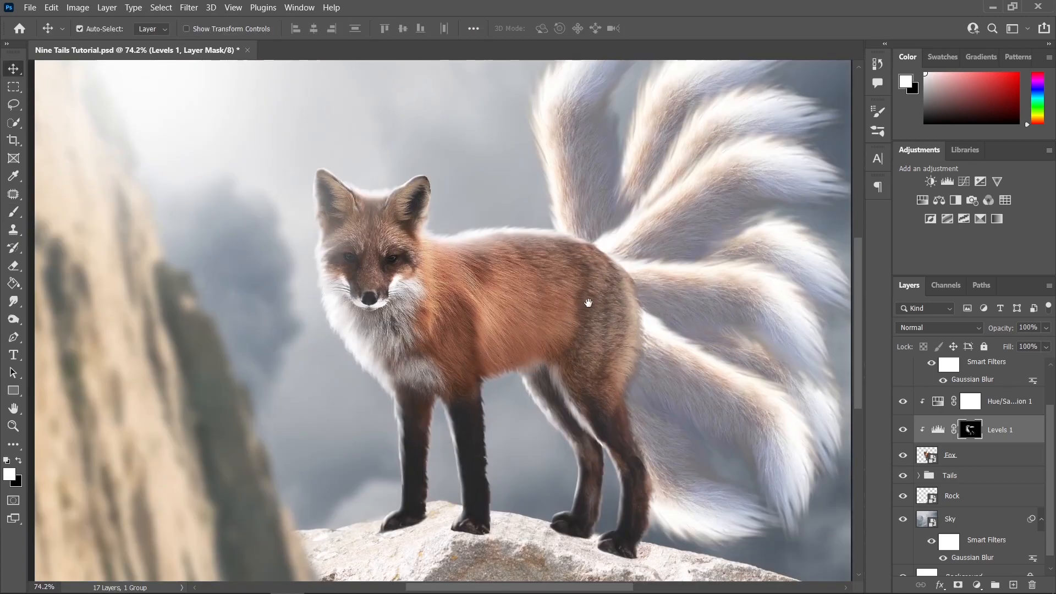
pyautogui.moveTo(590, 299); pyautogui.dragTo(577, 307)
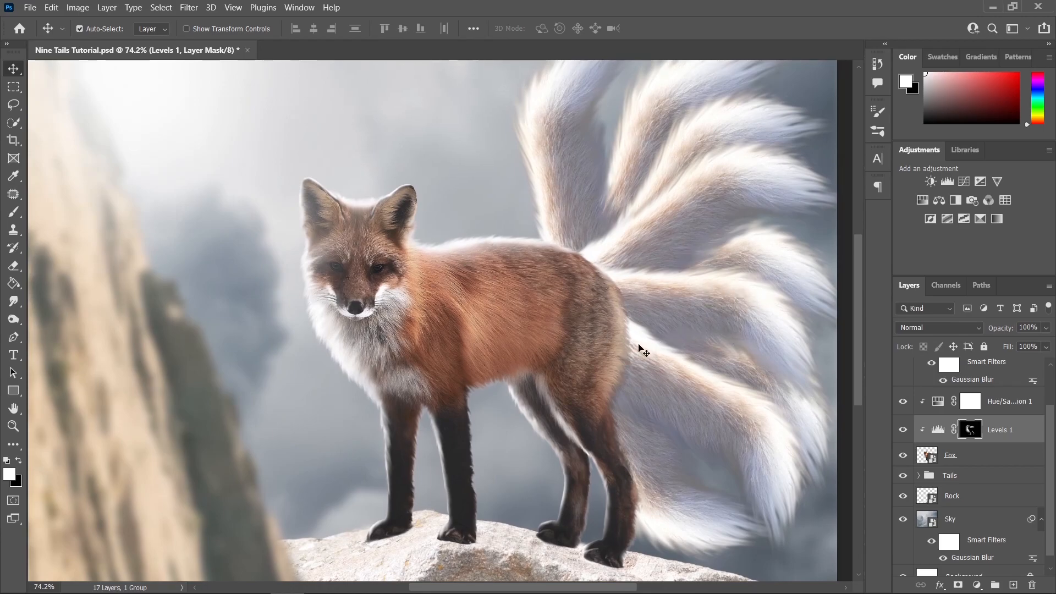
# Step: Add a clipped Levels adjustment directly above the Fox layer with output black level 77, and invert its mask to black
pyautogui.click(587, 333)
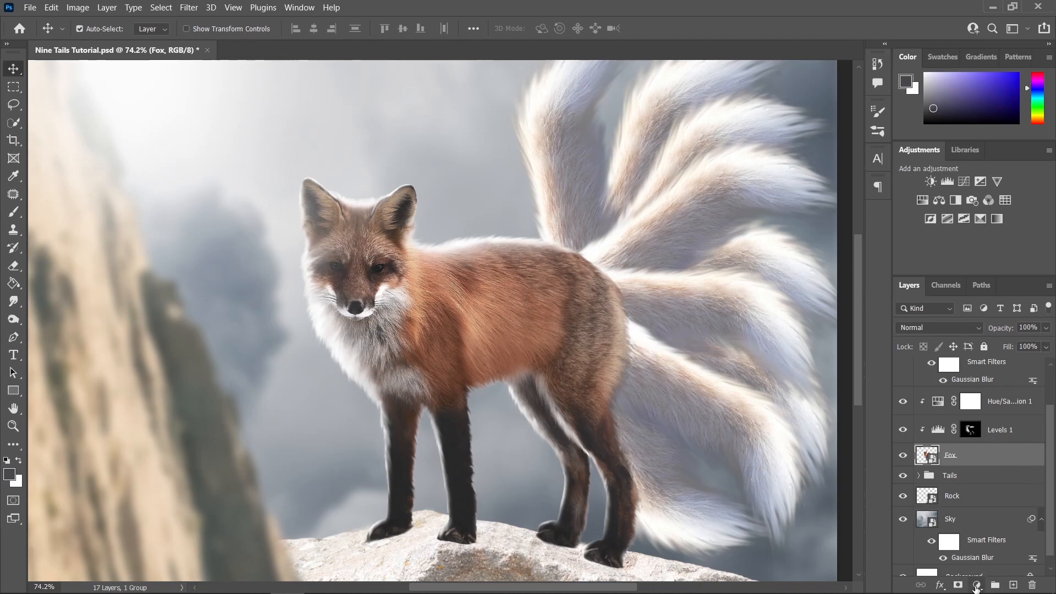
pyautogui.click(976, 586)
pyautogui.click(980, 401)
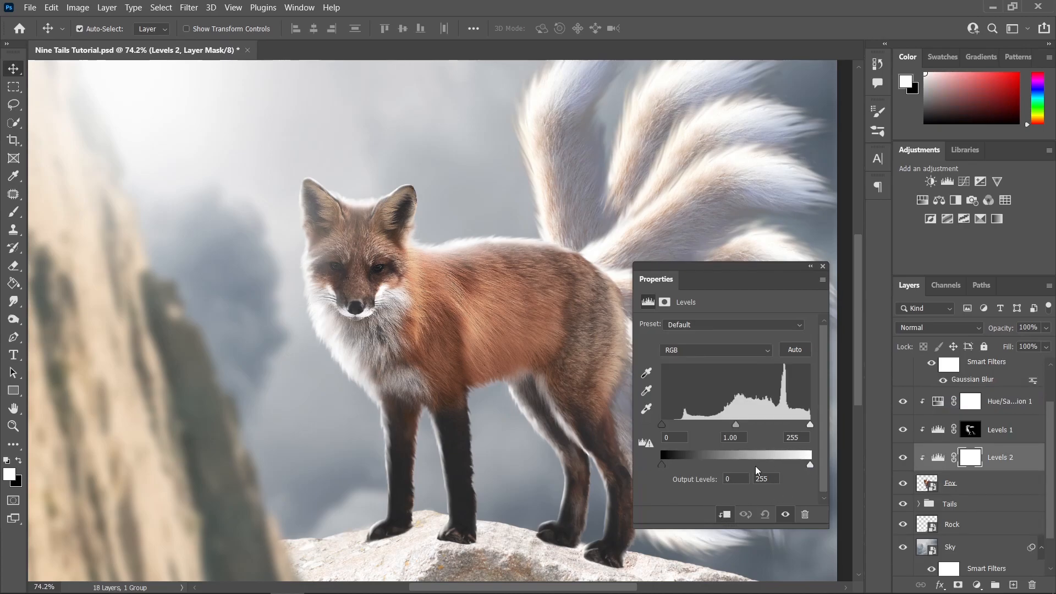
pyautogui.moveTo(664, 464); pyautogui.dragTo(699, 468)
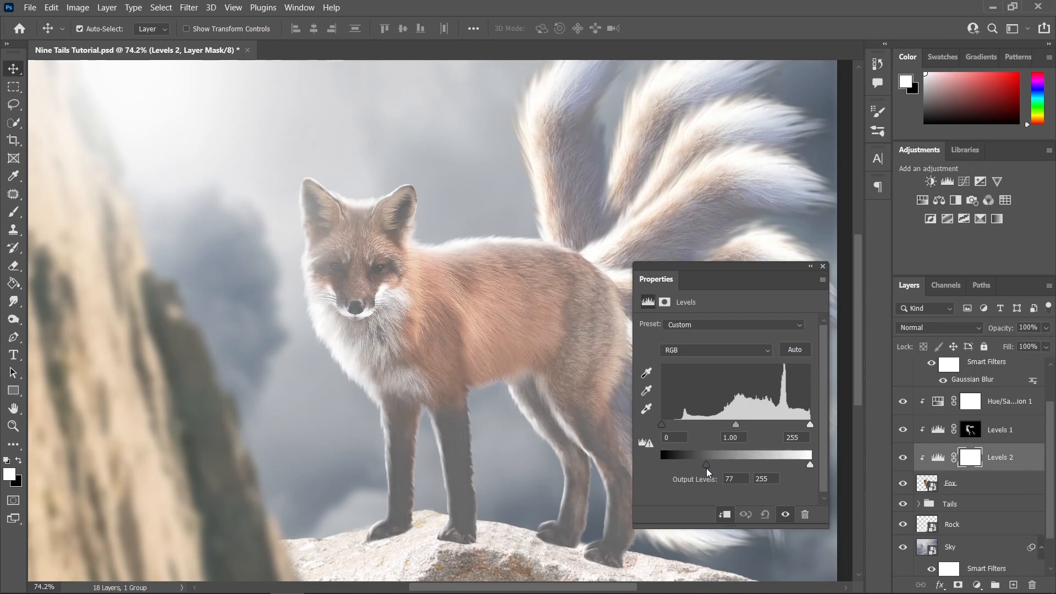
pyautogui.click(823, 267)
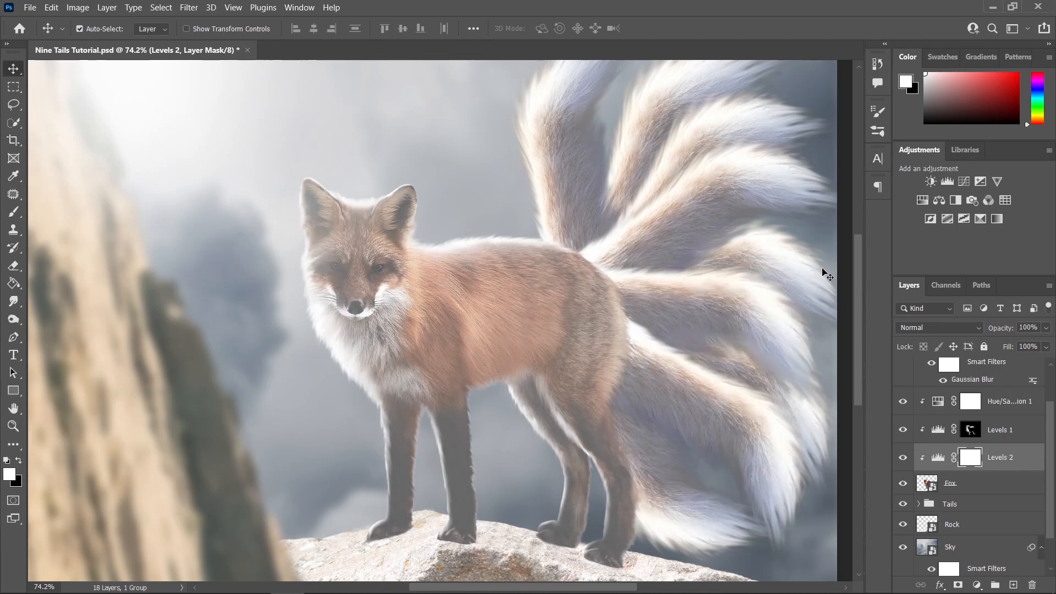
pyautogui.hotkey('ctrl', 'i')
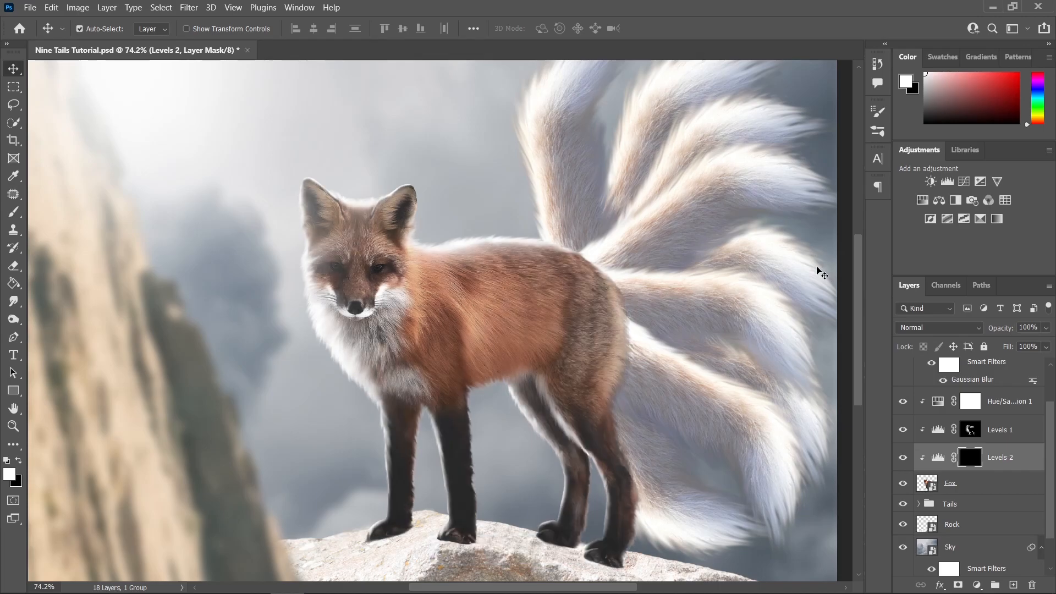
# Step: Paint white at 20% brush flow on the Levels 2 mask over the fox's rump beside the tails
pyautogui.press('b')
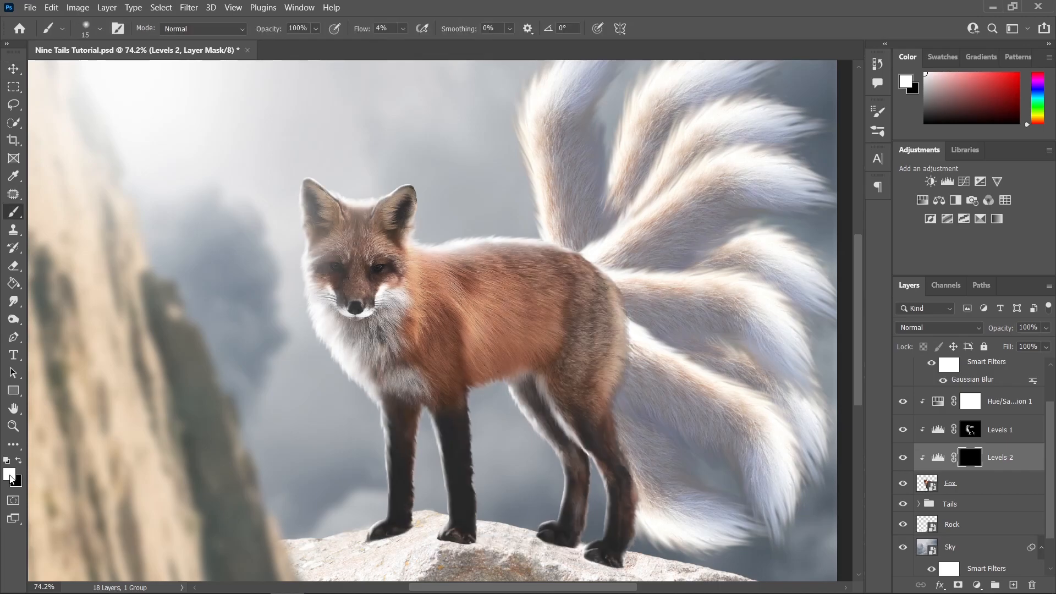
pyautogui.moveTo(625, 331); pyautogui.dragTo(712, 338)
pyautogui.scroll(-1, 661, 288)
pyautogui.scroll(1, 661, 275)
pyautogui.moveTo(362, 29); pyautogui.dragTo(422, 29)
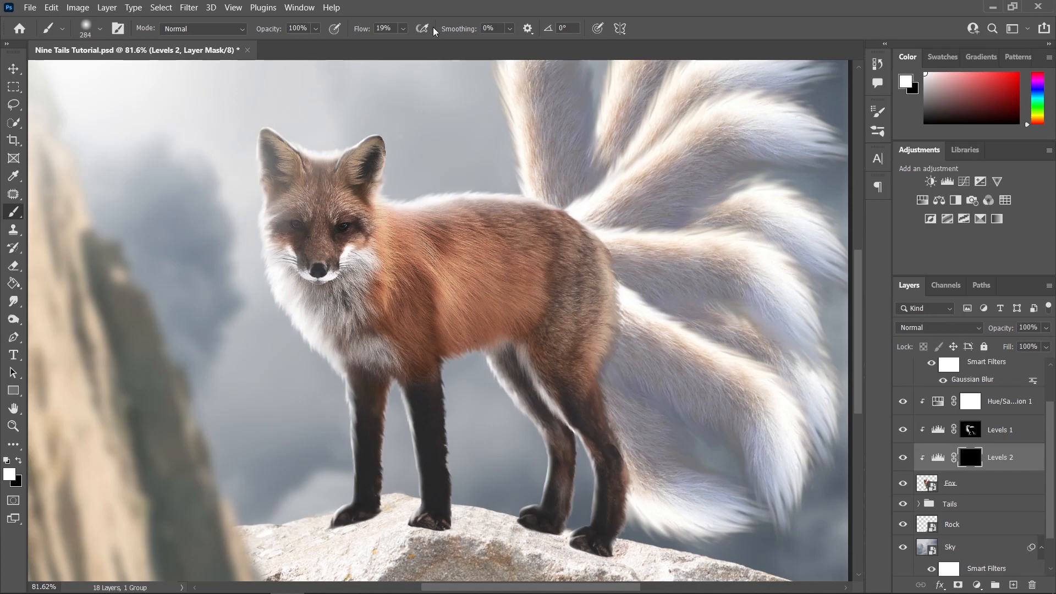
pyautogui.click(405, 29)
pyautogui.click(408, 48)
pyautogui.press('Return')
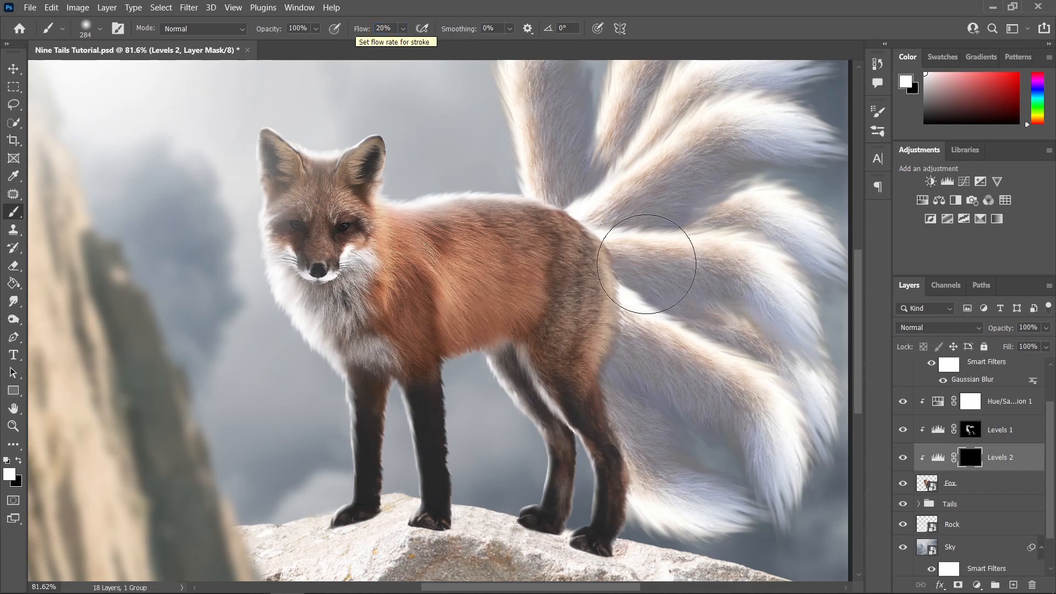
pyautogui.moveTo(632, 324)
pyautogui.mouseDown()
pyautogui.moveTo(648, 279)
pyautogui.moveTo(627, 434)
pyautogui.mouseUp()
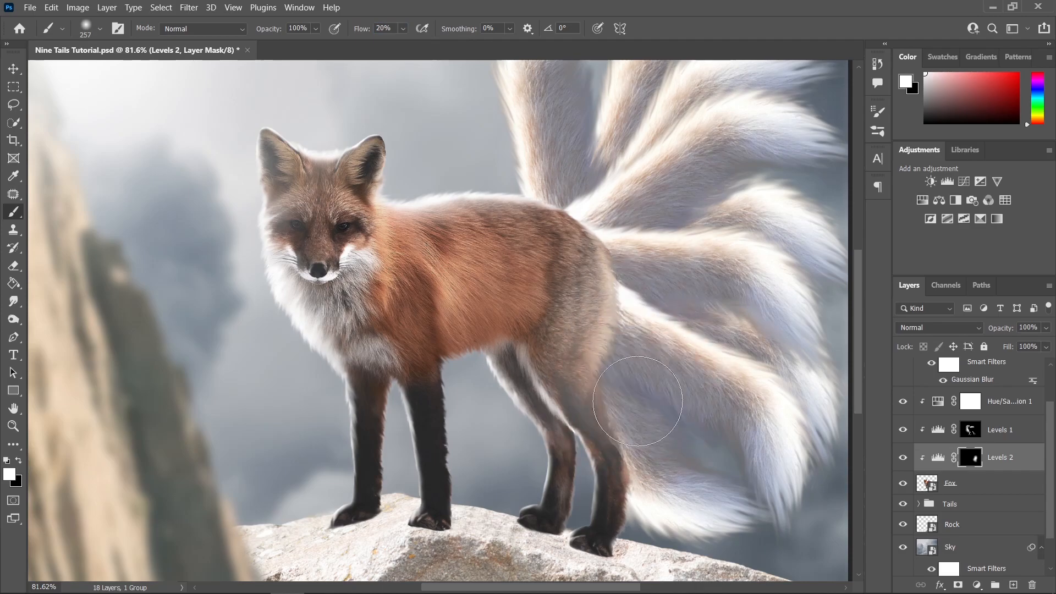
# Step: Extend the white painting on the Levels 2 mask across the hip and down the hind legs, varying the brush size
pyautogui.scroll(-1, 632, 363)
pyautogui.scroll(-1, 724, 274)
pyautogui.scroll(4, 654, 279)
pyautogui.moveTo(637, 280); pyautogui.dragTo(627, 279)
pyautogui.moveTo(537, 335)
pyautogui.mouseDown()
pyautogui.moveTo(555, 349)
pyautogui.moveTo(559, 220)
pyautogui.mouseUp()
pyautogui.moveTo(597, 468); pyautogui.dragTo(600, 517)
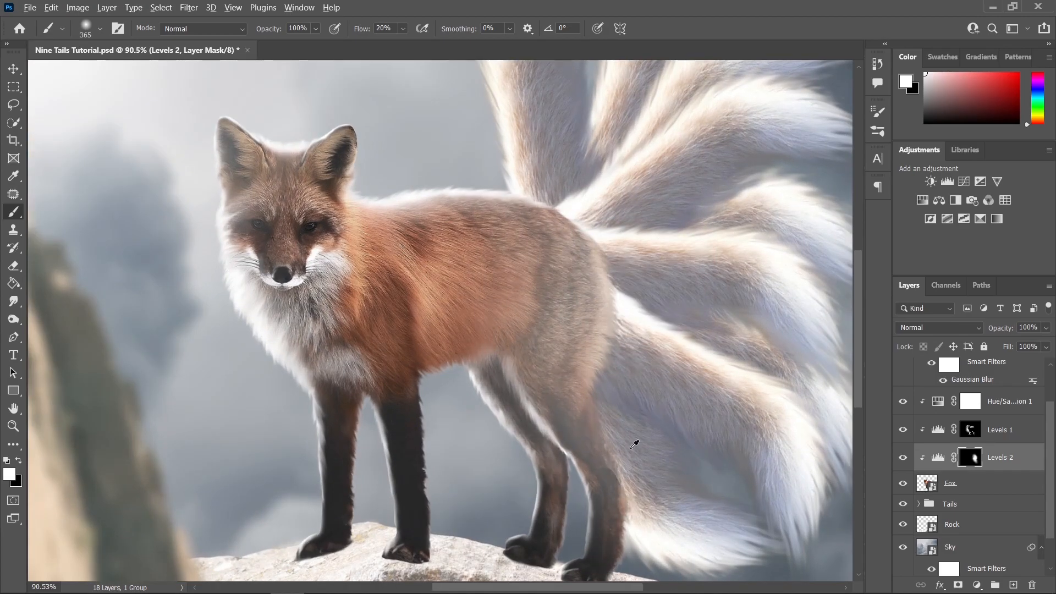
pyautogui.scroll(2, 648, 448)
pyautogui.scroll(-2, 660, 330)
pyautogui.moveTo(645, 285); pyautogui.dragTo(622, 285)
pyautogui.moveTo(544, 217); pyautogui.dragTo(528, 286)
pyautogui.scroll(-4, 627, 418)
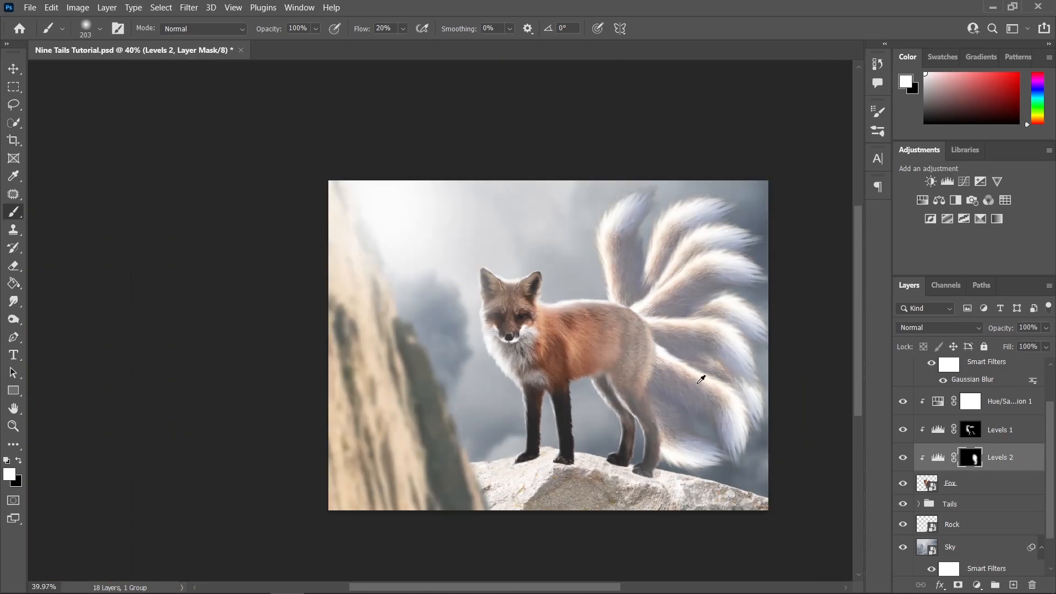
pyautogui.scroll(4, 703, 373)
pyautogui.scroll(-1, 637, 330)
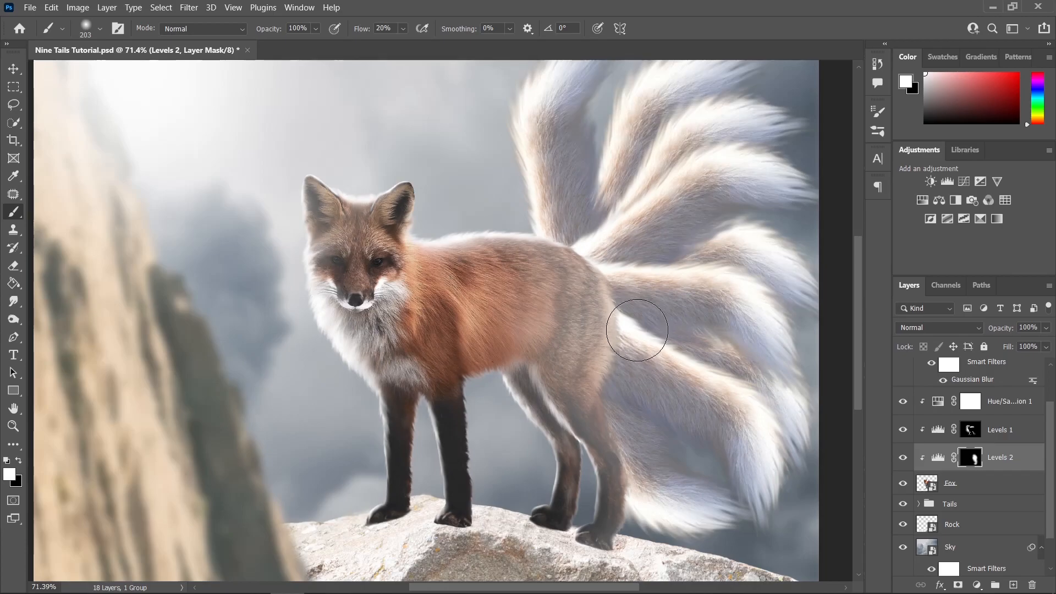
# Step: In the Levels 2 blending options, split the Underlying Layer black Blend If slider to 0 / 100 and apply it
pyautogui.click(1042, 461)
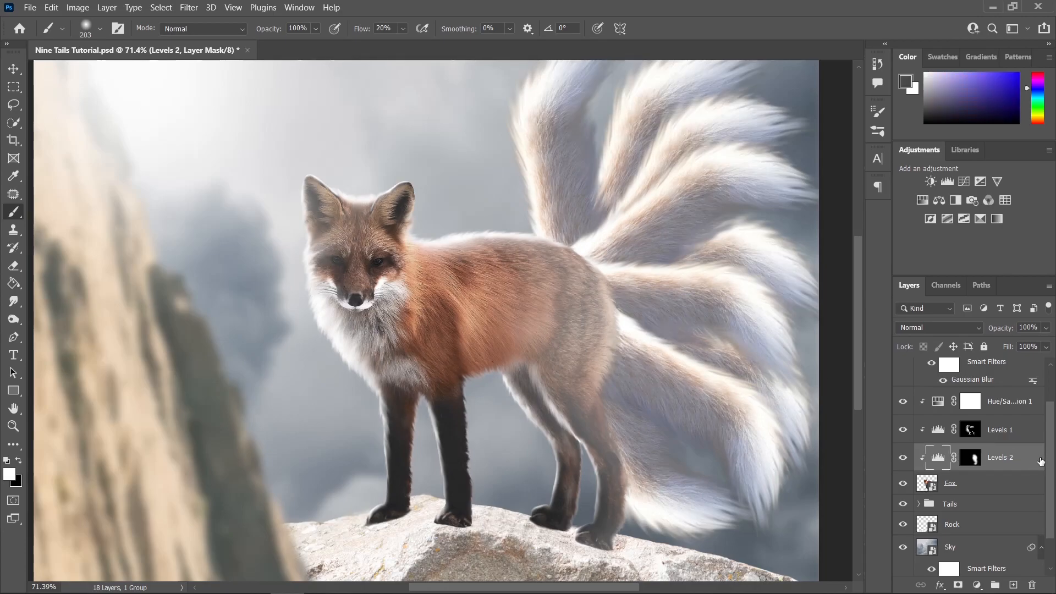
pyautogui.doubleClick(1041, 463)
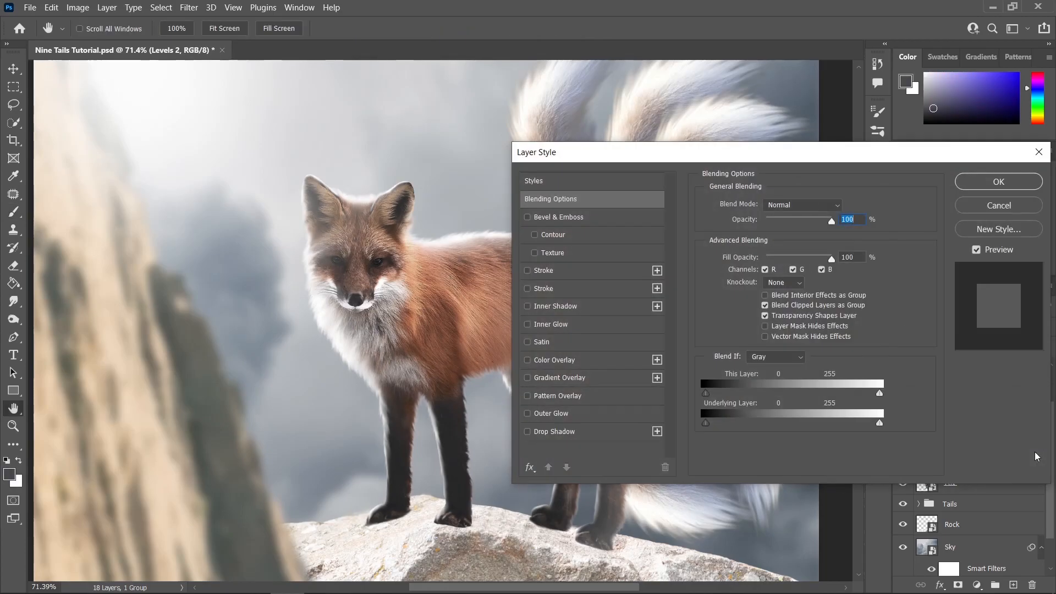
pyautogui.moveTo(743, 163); pyautogui.dragTo(815, 176)
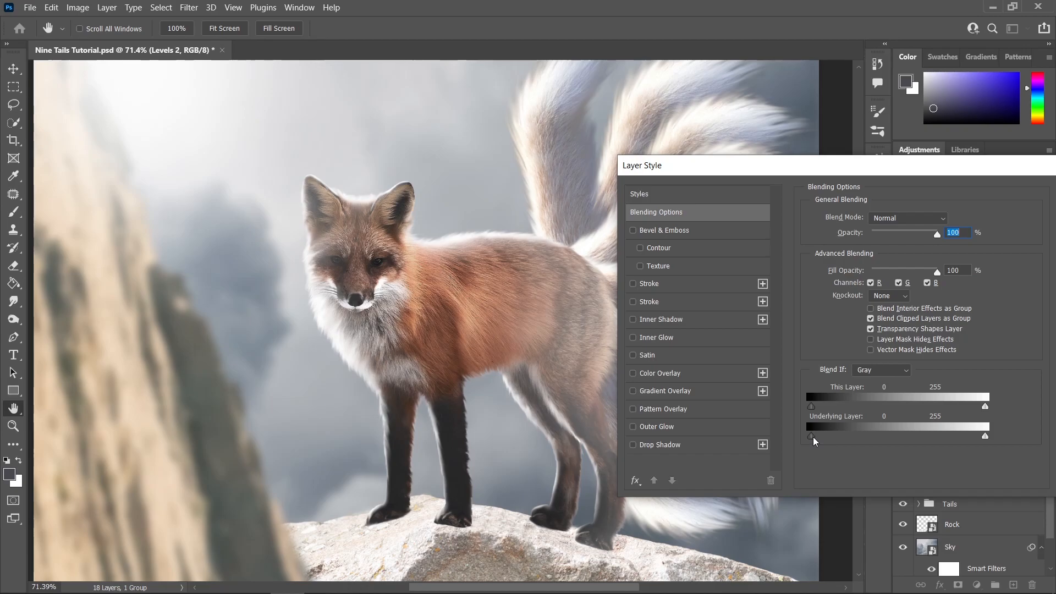
pyautogui.moveTo(829, 442); pyautogui.dragTo(880, 446)
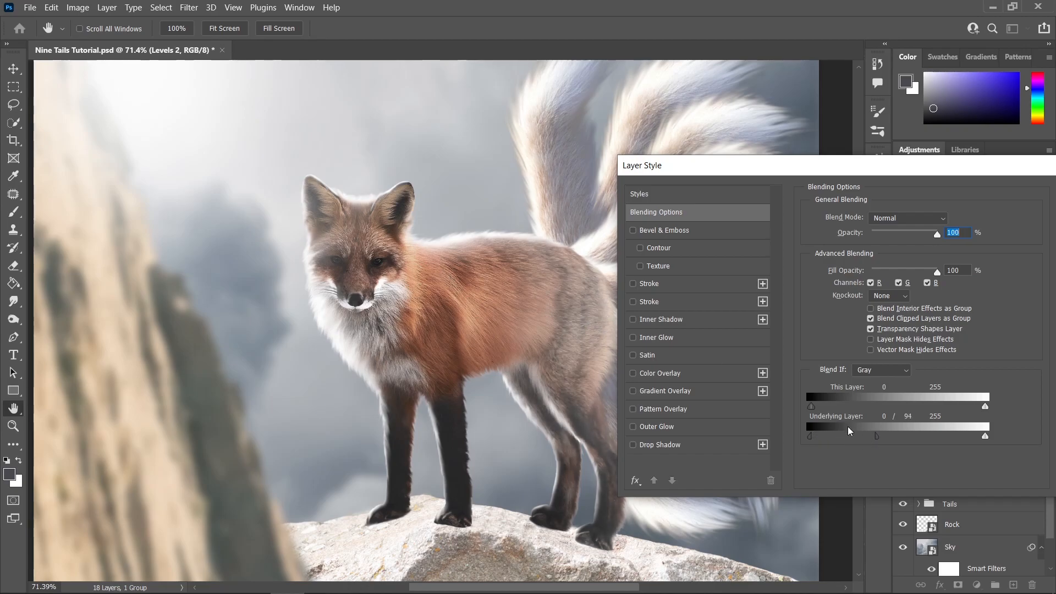
pyautogui.moveTo(877, 441)
pyautogui.mouseDown()
pyautogui.moveTo(866, 441)
pyautogui.moveTo(877, 441)
pyautogui.mouseUp()
pyautogui.moveTo(942, 175); pyautogui.dragTo(878, 180)
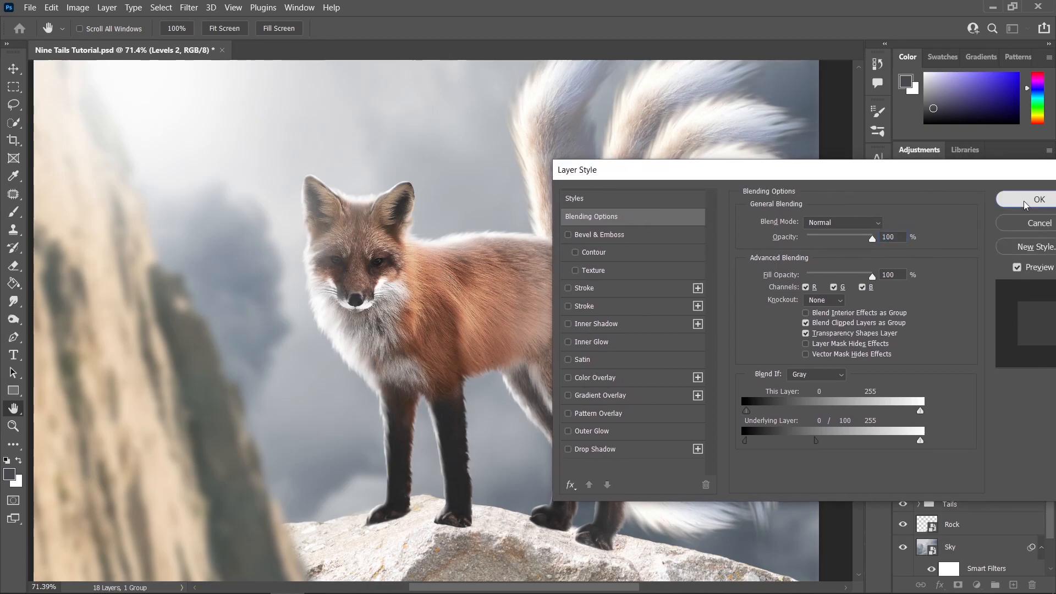
pyautogui.click(1025, 201)
pyautogui.scroll(-2, 646, 357)
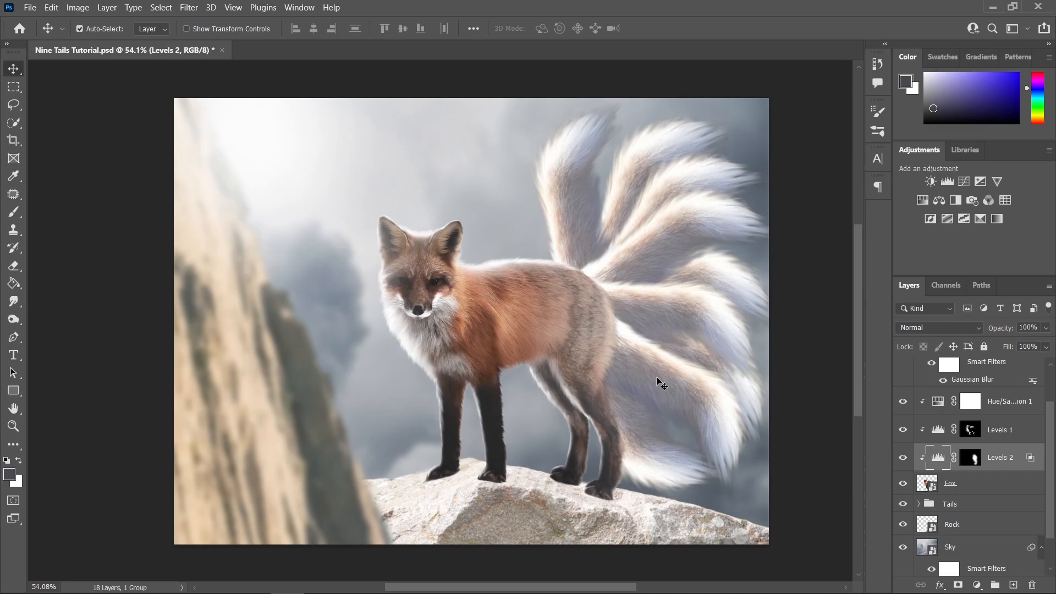
pyautogui.scroll(1, 662, 384)
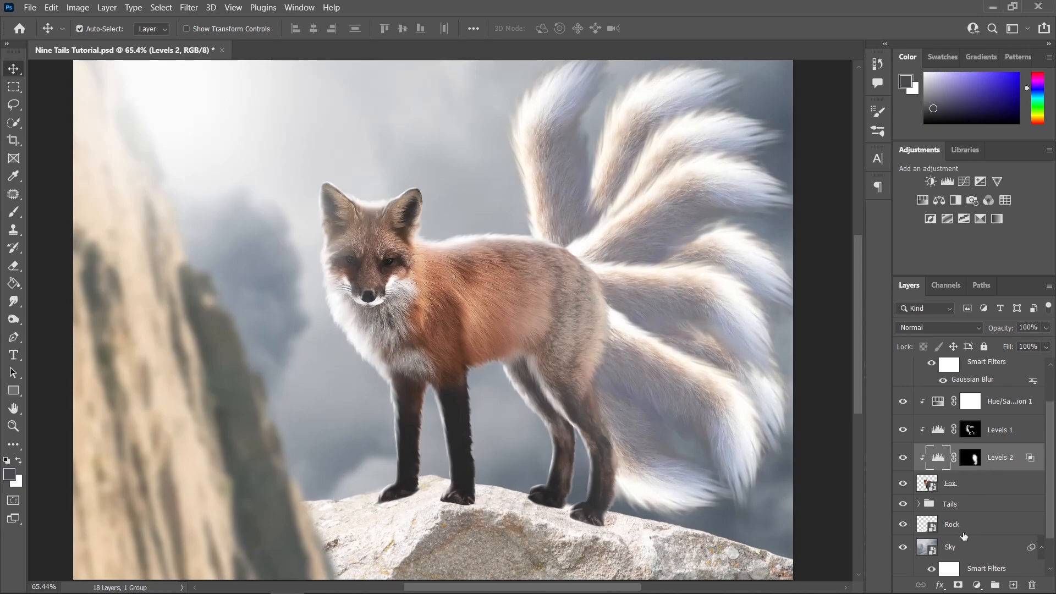
# Step: Add a clipped Levels adjustment above the fox's Hue/Saturation layer with output white level 170, and invert its mask to black
pyautogui.click(1018, 406)
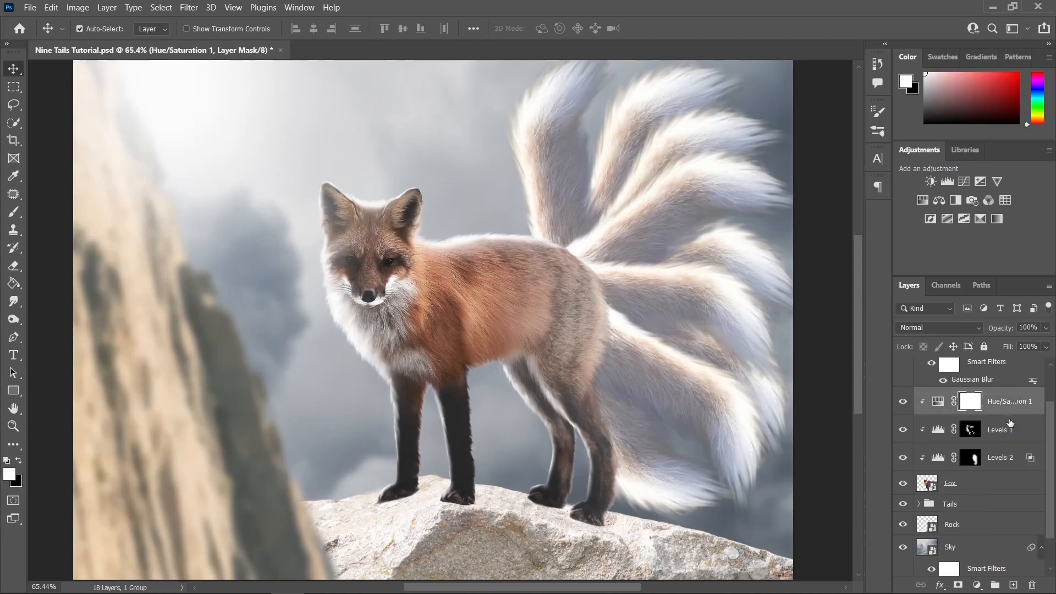
pyautogui.click(978, 588)
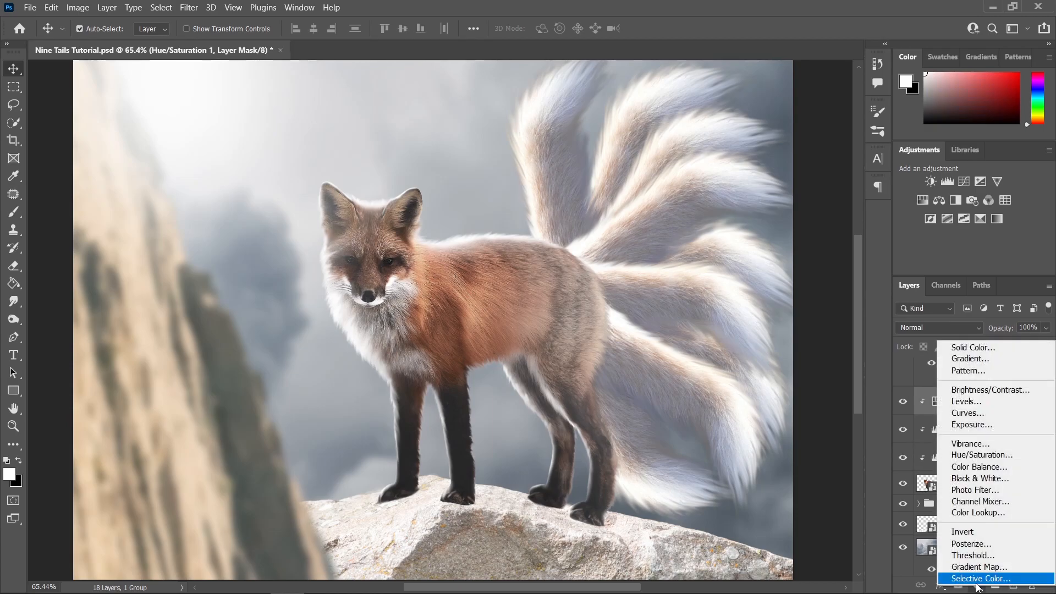
pyautogui.click(989, 409)
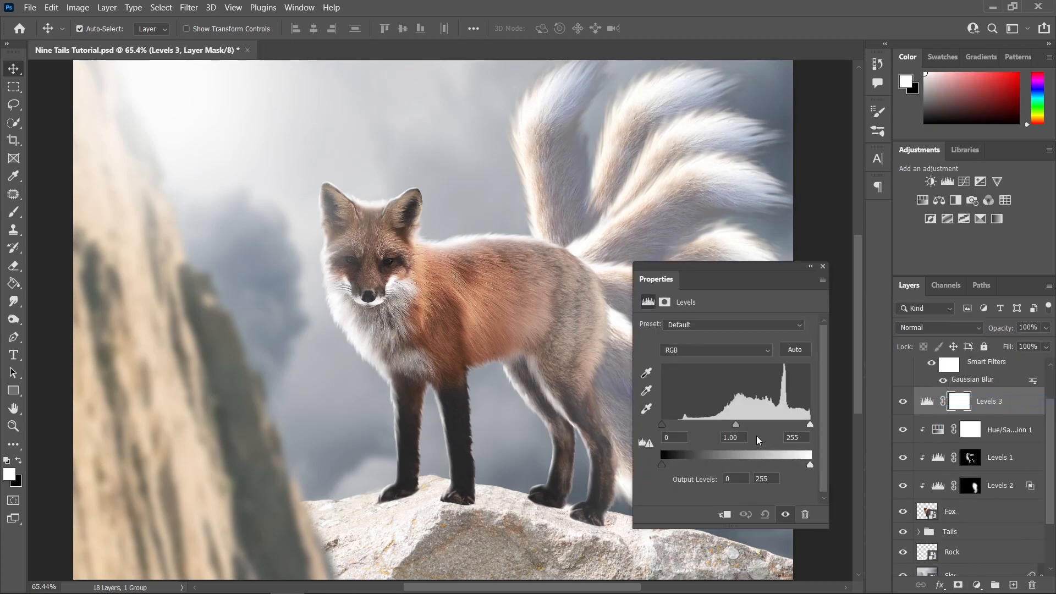
pyautogui.click(725, 515)
pyautogui.moveTo(811, 466); pyautogui.dragTo(766, 468)
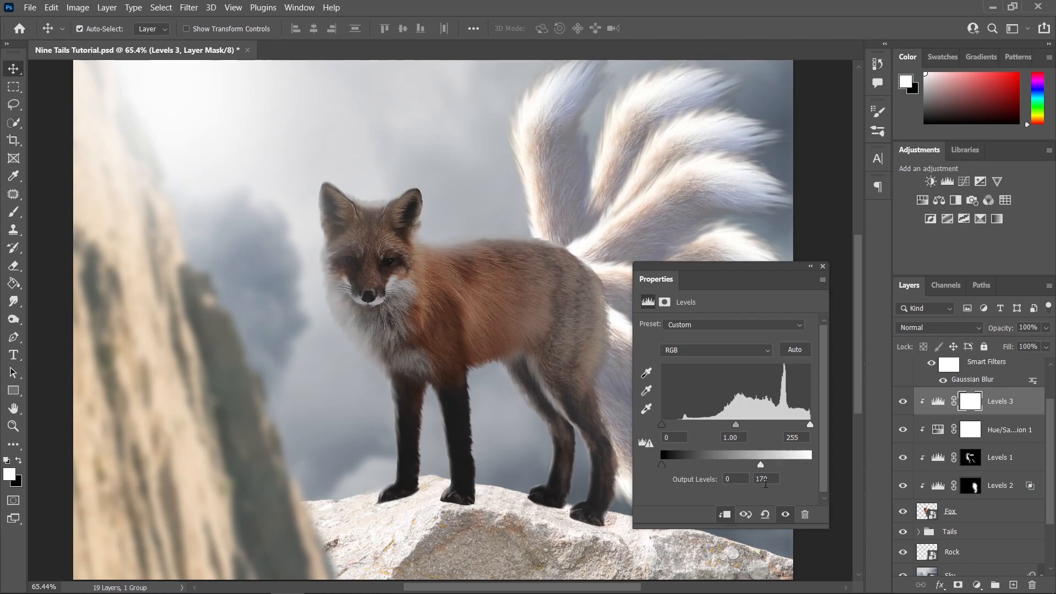
pyautogui.click(823, 266)
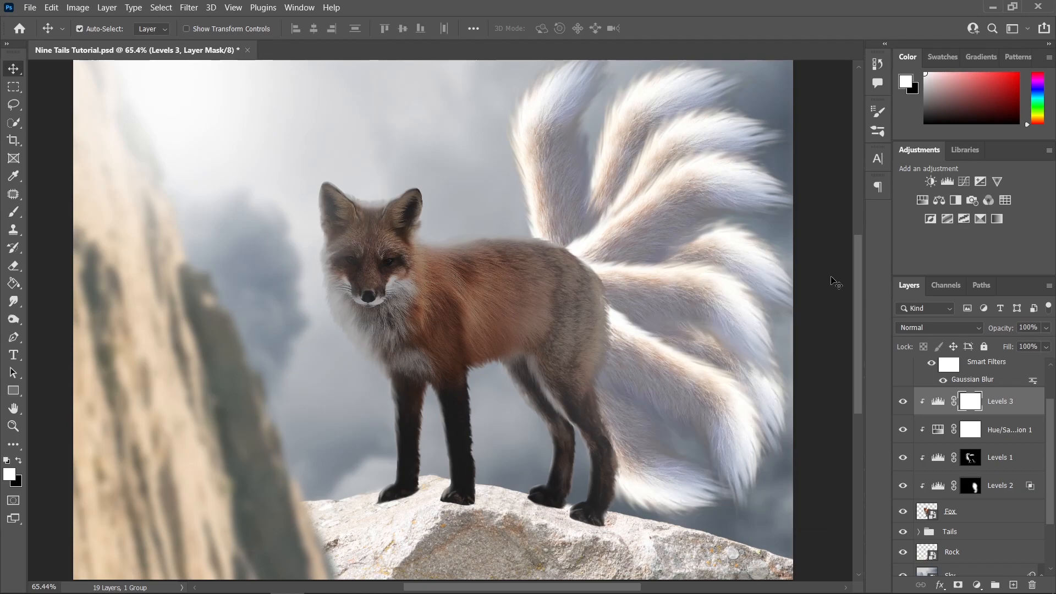
pyautogui.hotkey('ctrl', 'i')
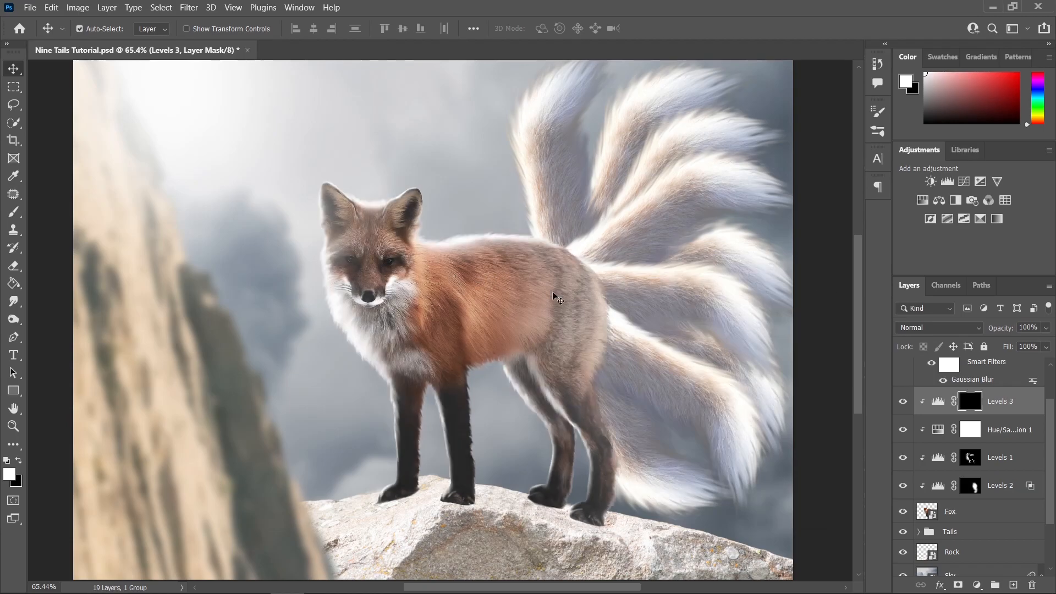
# Step: Paint white at 20% brush flow on the Levels 3 mask over the fox's rear thigh and the belly beside it
pyautogui.press('b')
pyautogui.scroll(1, 583, 357)
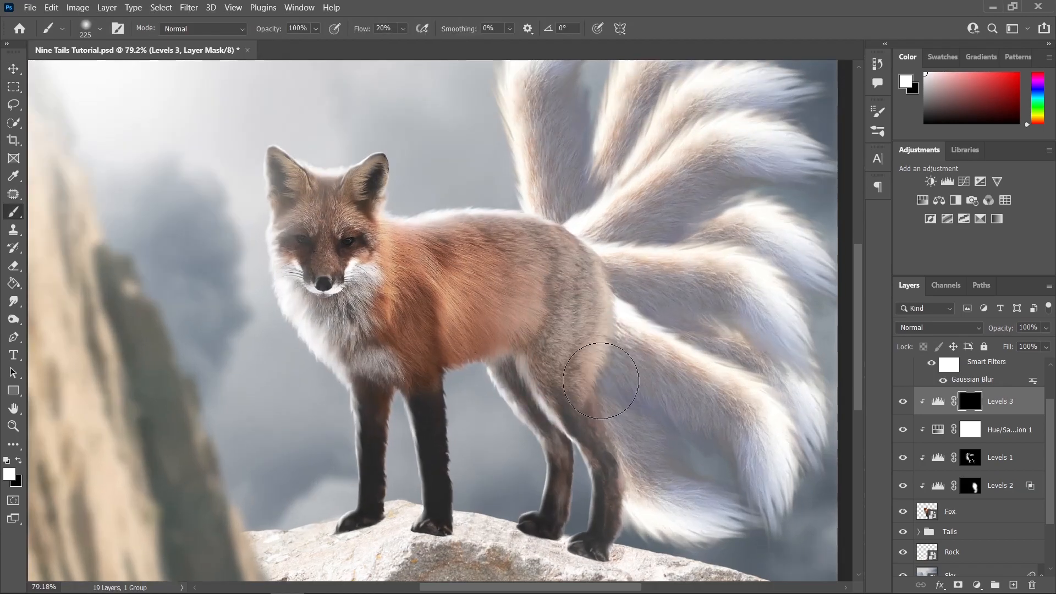
pyautogui.moveTo(606, 380); pyautogui.dragTo(599, 379)
pyautogui.moveTo(593, 351)
pyautogui.mouseDown()
pyautogui.moveTo(603, 325)
pyautogui.moveTo(610, 345)
pyautogui.mouseUp()
pyautogui.scroll(-3, 593, 351)
pyautogui.scroll(2, 611, 338)
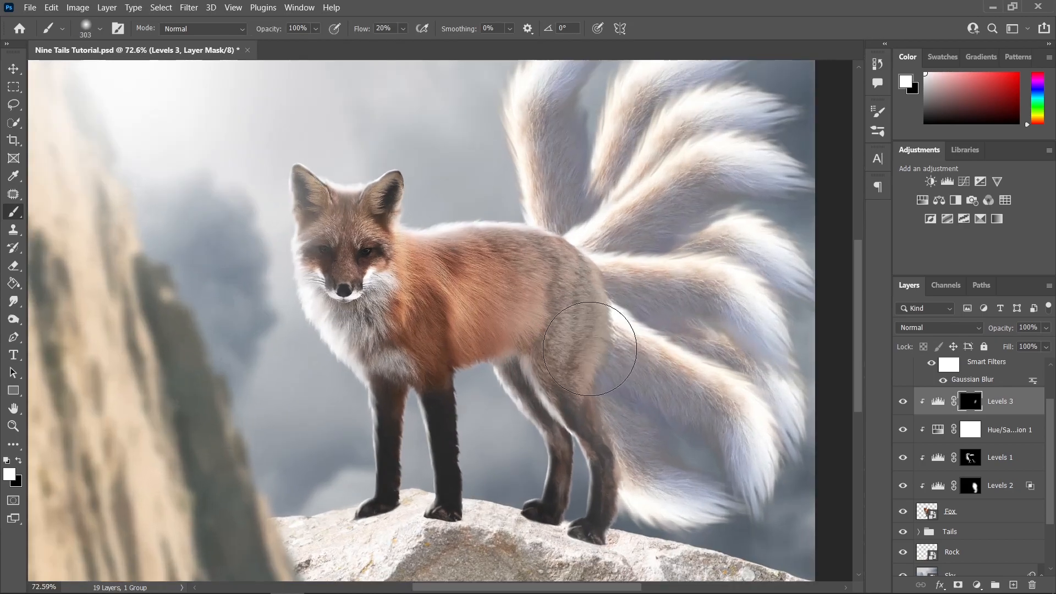
pyautogui.moveTo(533, 354); pyautogui.dragTo(507, 356)
pyautogui.scroll(1, 507, 356)
pyautogui.moveTo(502, 356)
pyautogui.mouseDown()
pyautogui.moveTo(465, 362)
pyautogui.moveTo(561, 346)
pyautogui.moveTo(516, 347)
pyautogui.mouseUp()
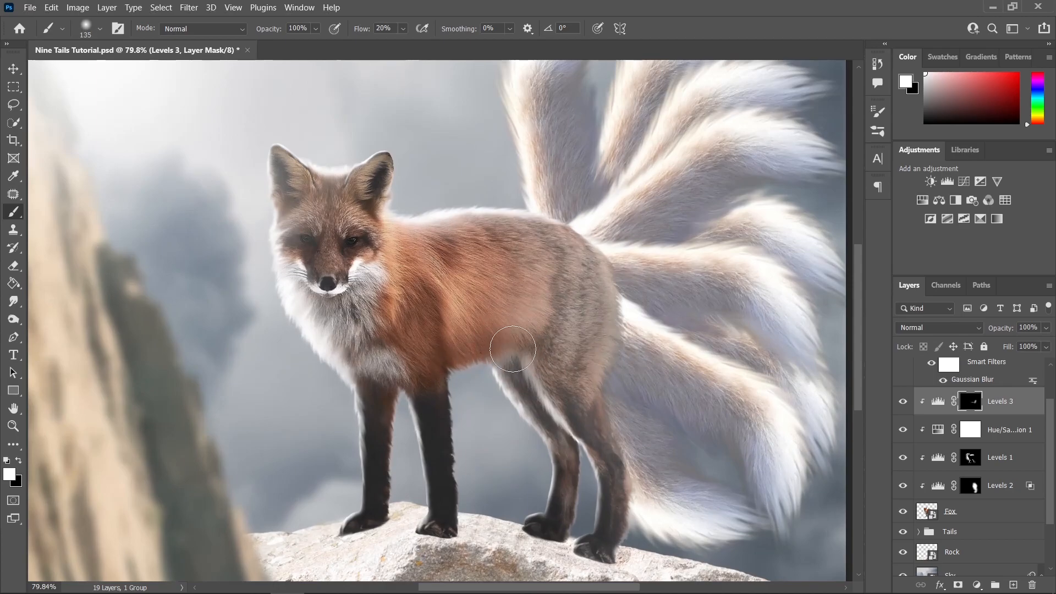
# Step: Lower the brush flow to 10% and build up white on the Levels 3 mask over the thigh and hind leg with a larger brush
pyautogui.click(404, 30)
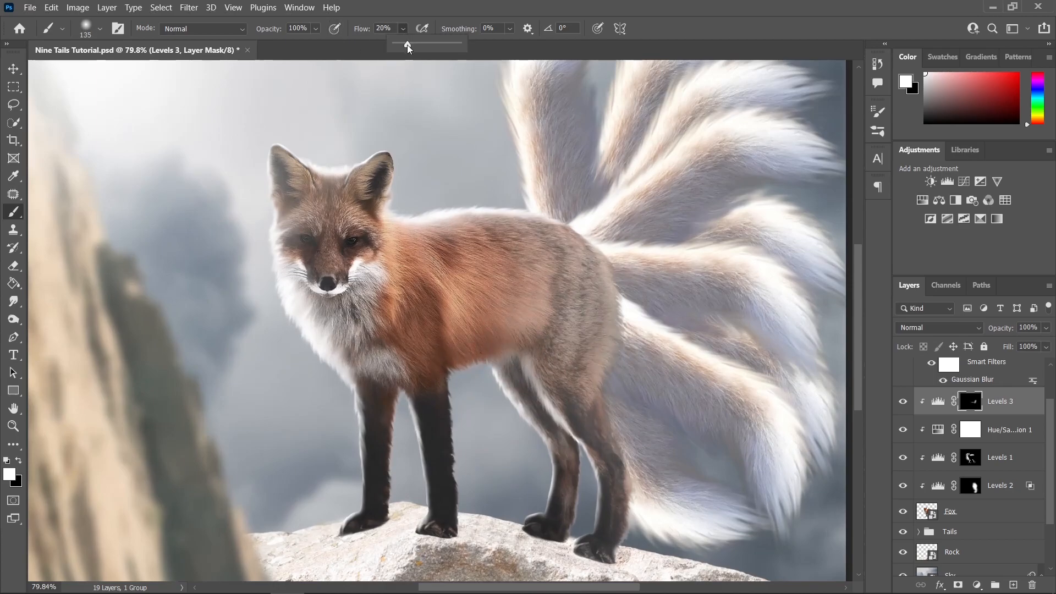
pyautogui.keyDown('alt'); pyautogui.rightClick(582, 349); pyautogui.keyUp('alt')
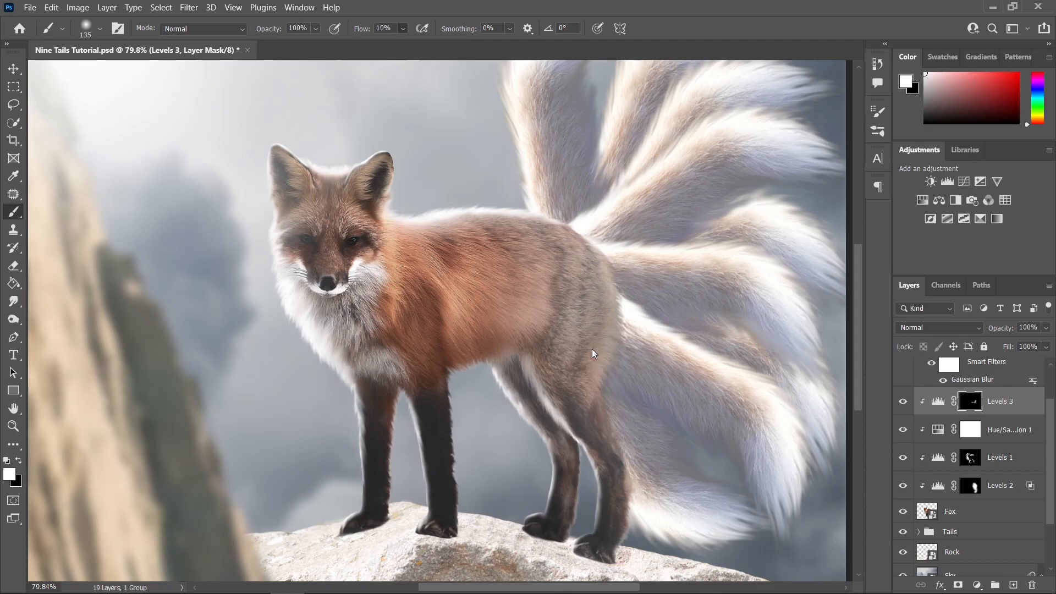
pyautogui.keyDown('alt'); pyautogui.rightClick(628, 347); pyautogui.keyUp('alt')
pyautogui.moveTo(580, 355); pyautogui.dragTo(574, 367)
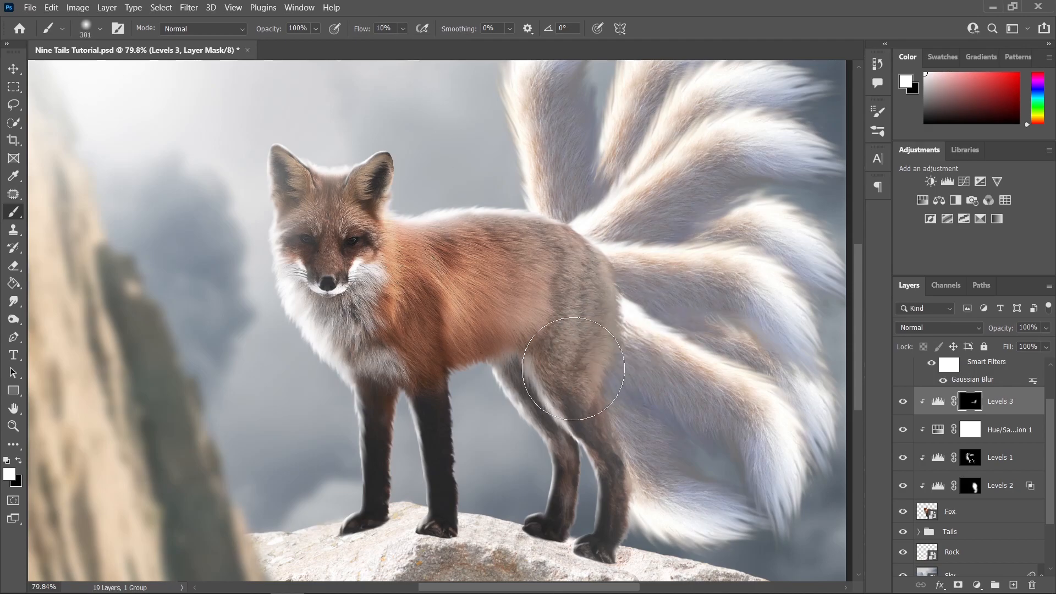
pyautogui.scroll(-5, 628, 422)
pyautogui.scroll(3, 628, 422)
pyautogui.keyDown('alt'); pyautogui.rightClick(656, 416); pyautogui.keyUp('alt')
pyautogui.keyDown('alt'); pyautogui.rightClick(633, 465); pyautogui.keyUp('alt')
pyautogui.keyDown('alt'); pyautogui.rightClick(618, 365); pyautogui.keyUp('alt')
pyautogui.keyDown('alt'); pyautogui.rightClick(594, 364); pyautogui.keyUp('alt')
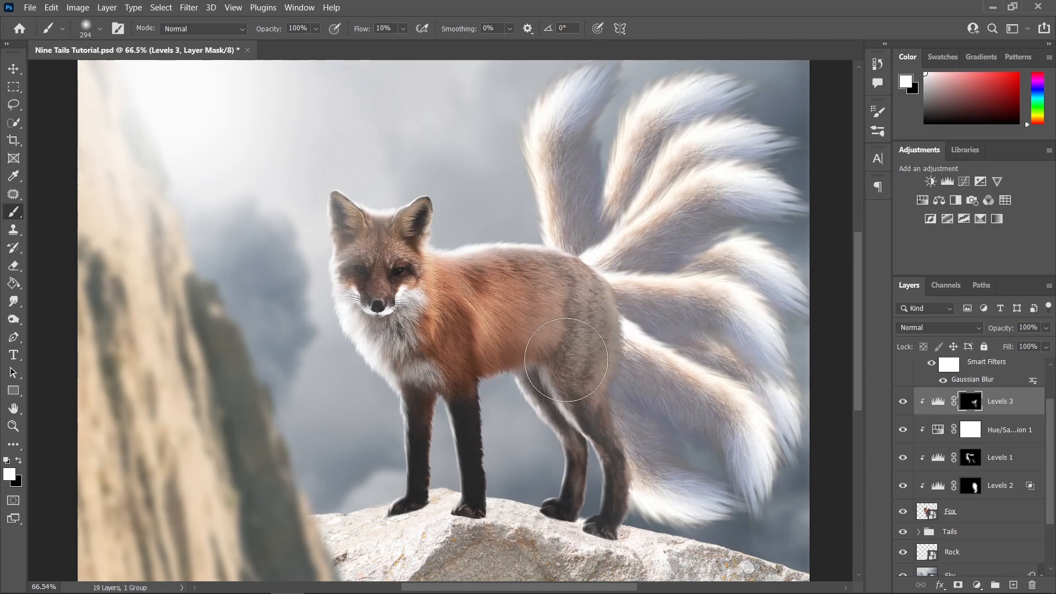
# Step: Shade the fox's underside along the belly on the Levels 3 mask with a smaller white brush of 98 px
pyautogui.scroll(-1, 621, 386)
pyautogui.scroll(-1, 621, 386)
pyautogui.scroll(5, 625, 386)
pyautogui.keyDown('alt'); pyautogui.rightClick(583, 382); pyautogui.keyUp('alt')
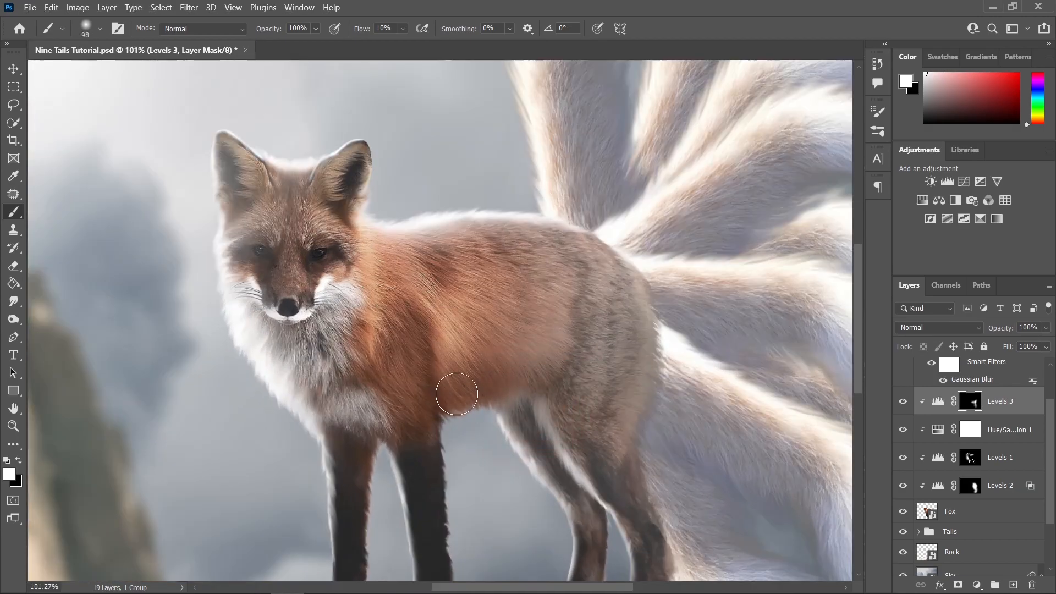
pyautogui.scroll(-2, 620, 436)
pyautogui.scroll(5, 616, 435)
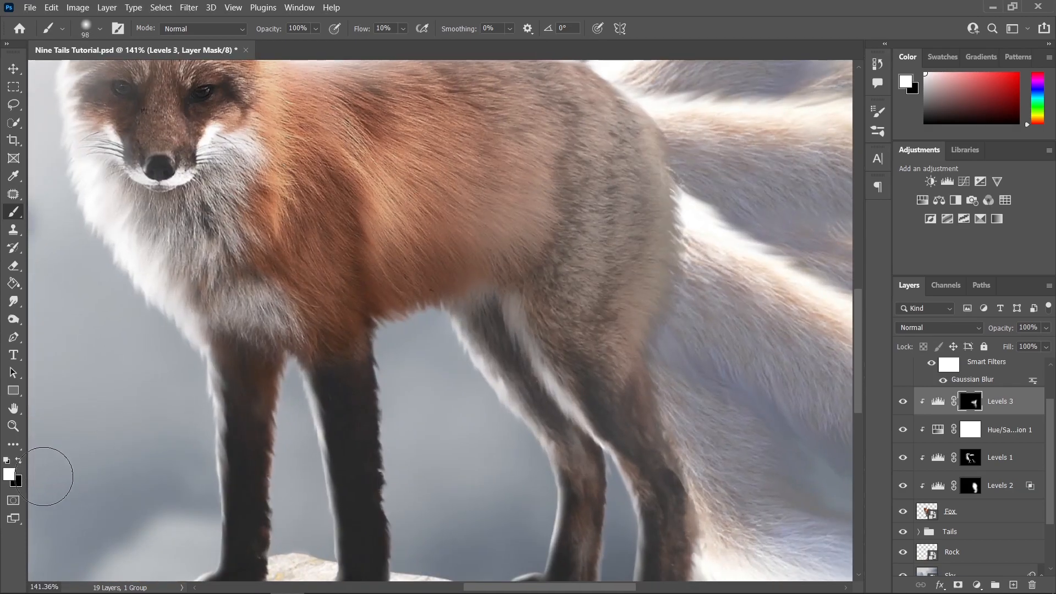
# Step: Paint black with a 53 px brush on the Levels 3 mask to restore the light edges of the hind legs
pyautogui.press('x')
pyautogui.keyDown('alt'); pyautogui.rightClick(561, 354); pyautogui.keyUp('alt')
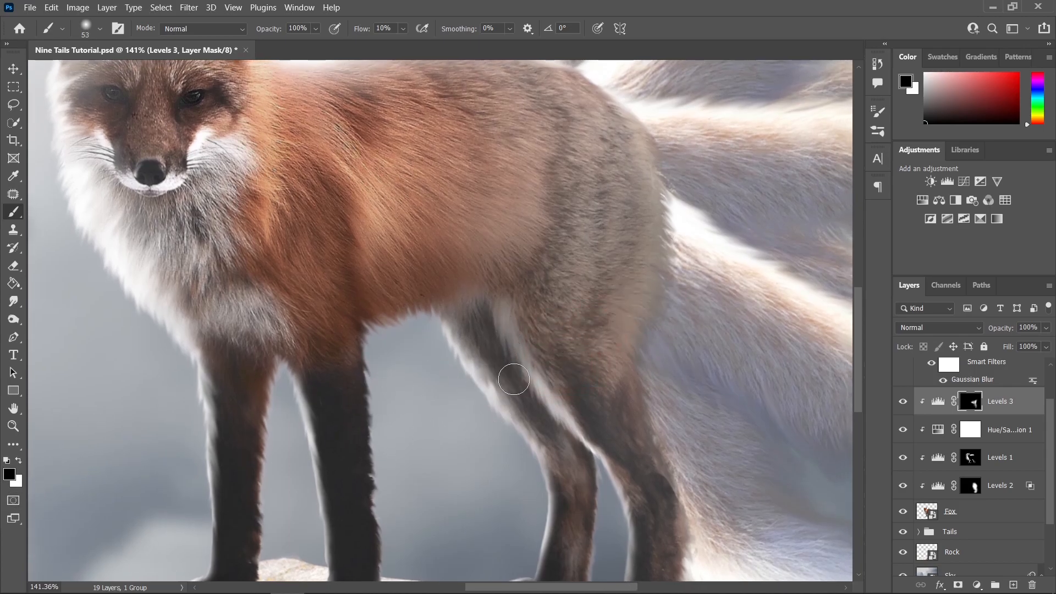
pyautogui.moveTo(523, 344); pyautogui.dragTo(468, 274)
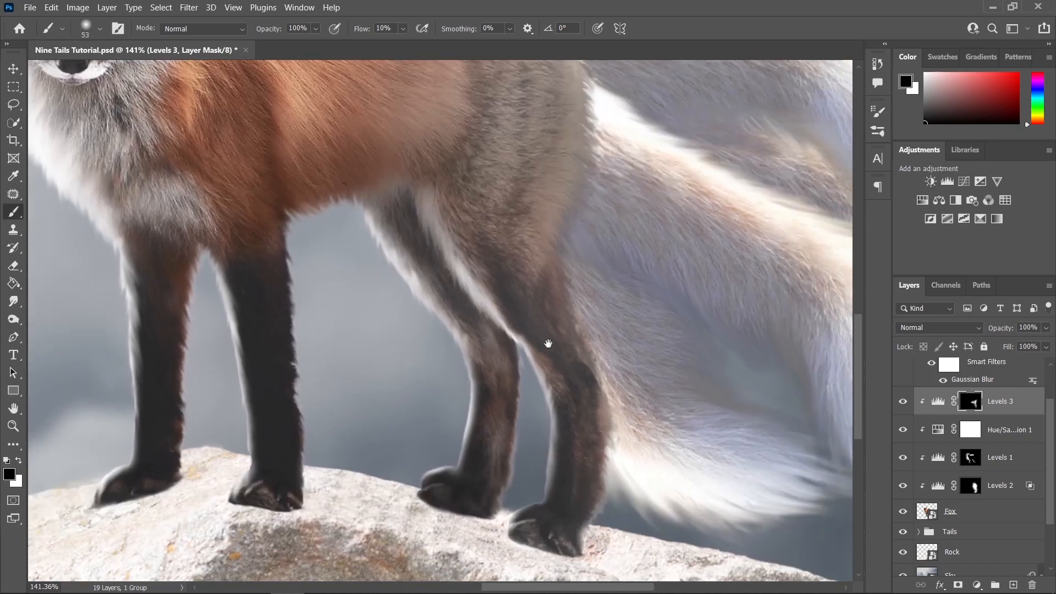
pyautogui.keyDown('alt'); pyautogui.rightClick(550, 405); pyautogui.keyUp('alt')
pyautogui.scroll(-5, 580, 375)
pyautogui.press('x')
pyautogui.press('v')
pyautogui.scroll(-2, 583, 385)
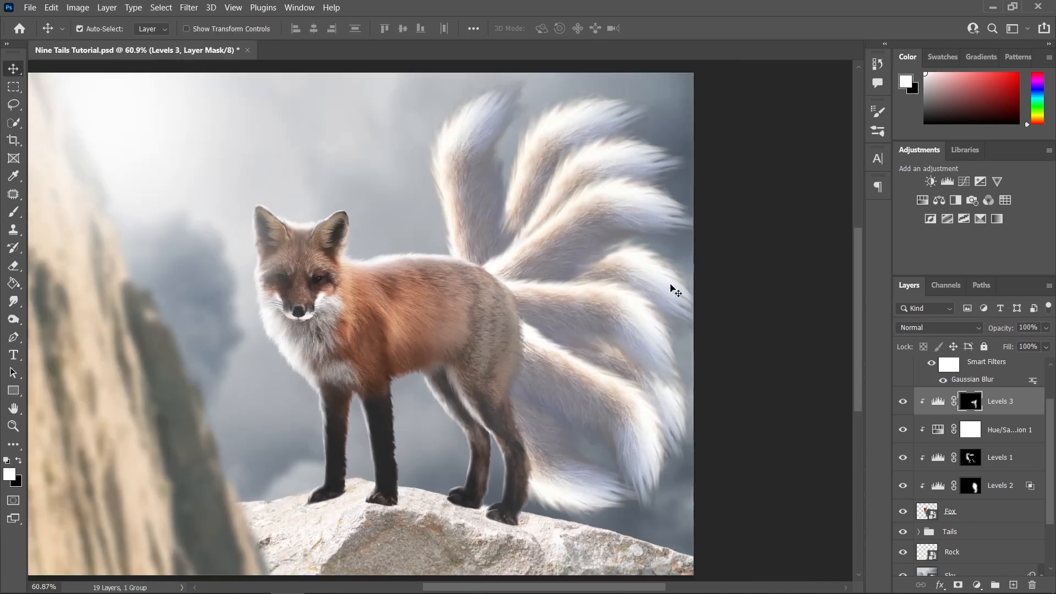
# Step: Add a Levels adjustment clipped to the Tails group with output white level 170, and invert its mask to black
pyautogui.click(576, 309)
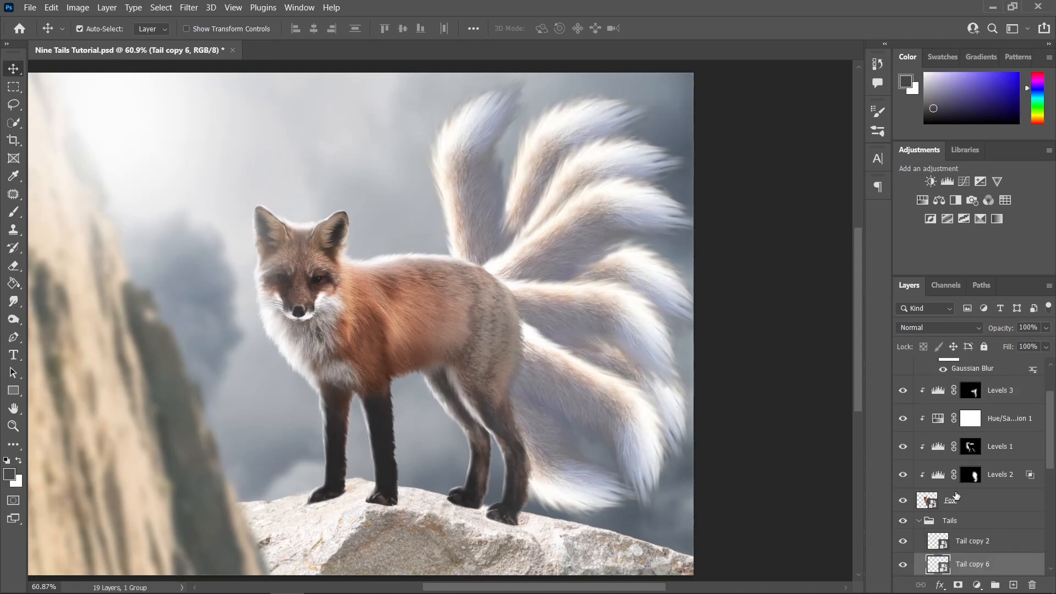
pyautogui.scroll(-1, 935, 498)
pyautogui.click(926, 498)
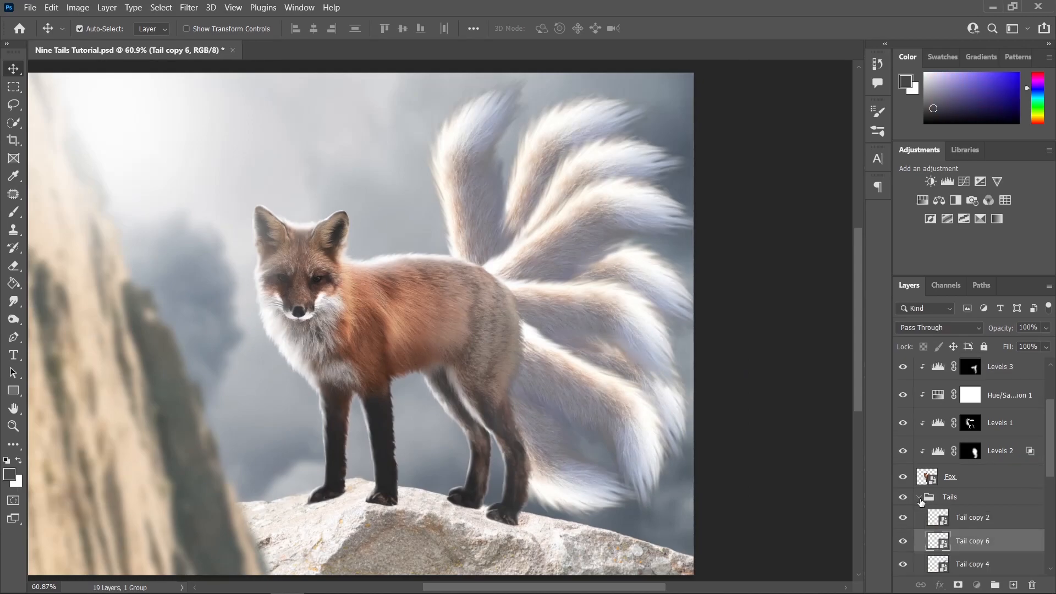
pyautogui.click(919, 498)
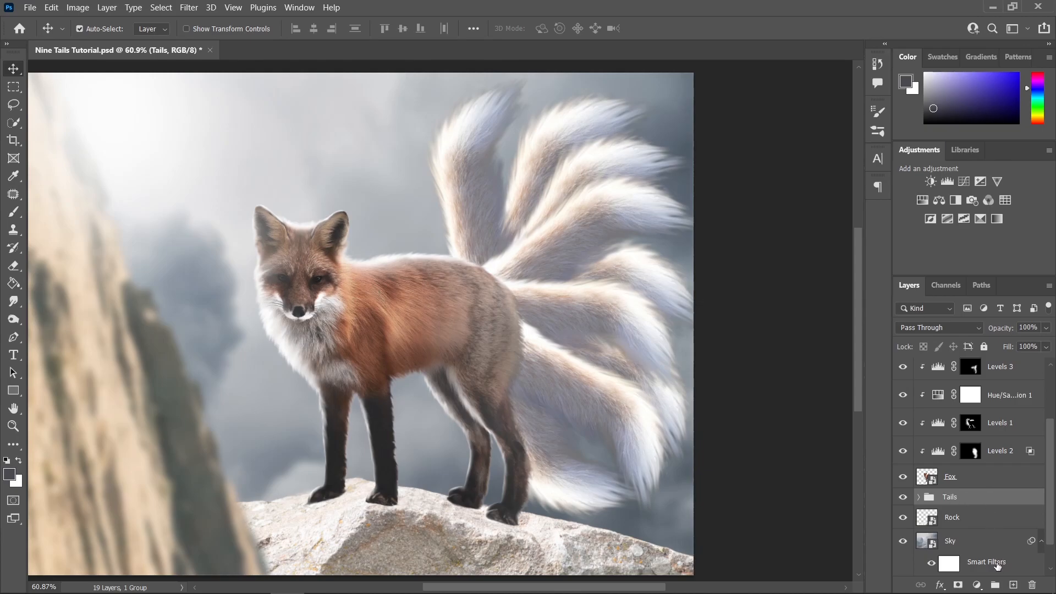
pyautogui.click(977, 586)
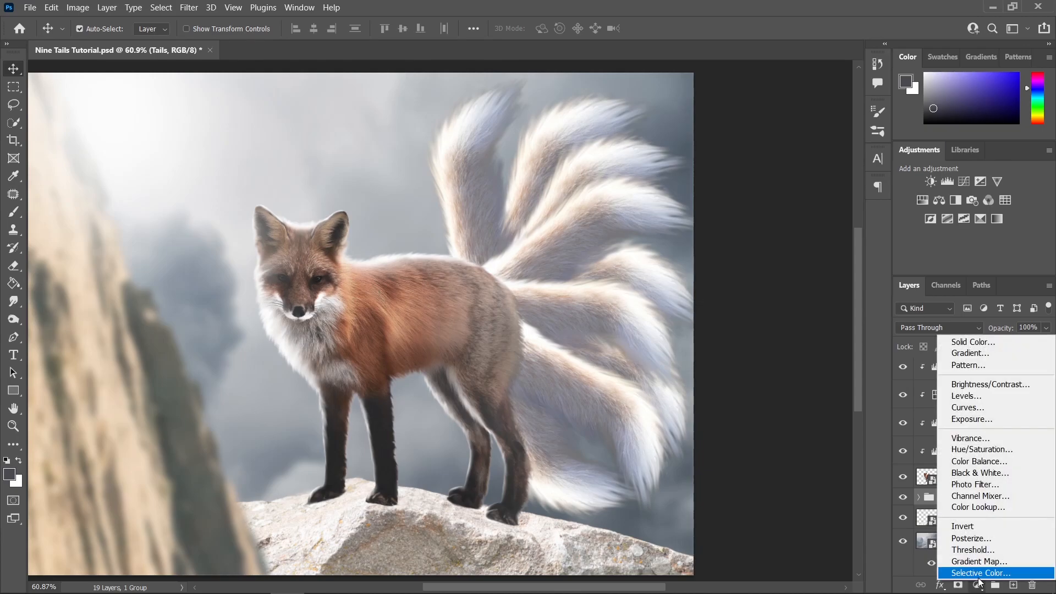
pyautogui.click(989, 396)
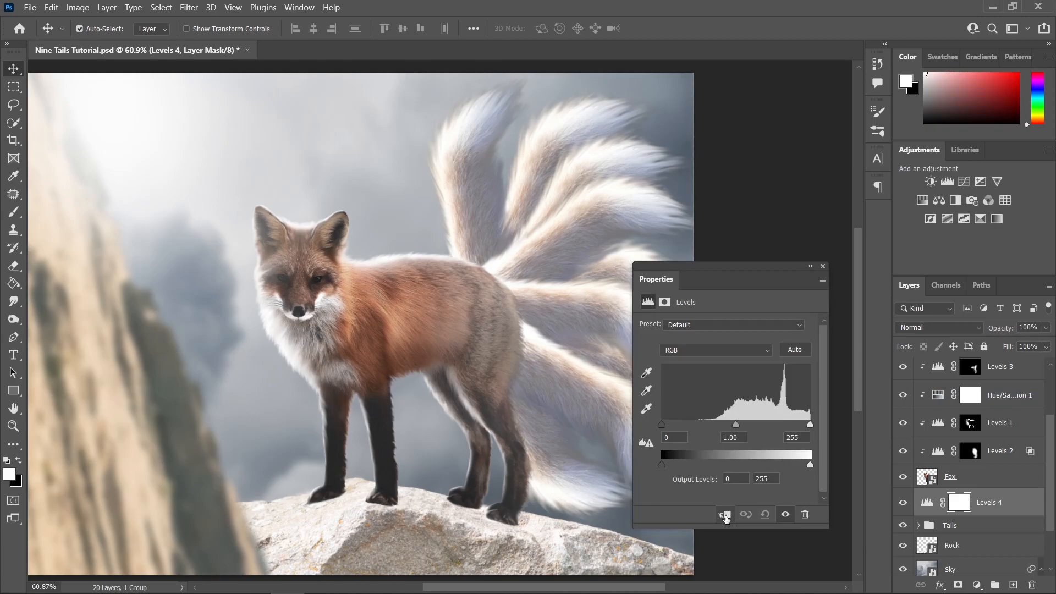
pyautogui.click(725, 516)
pyautogui.moveTo(812, 465); pyautogui.dragTo(771, 465)
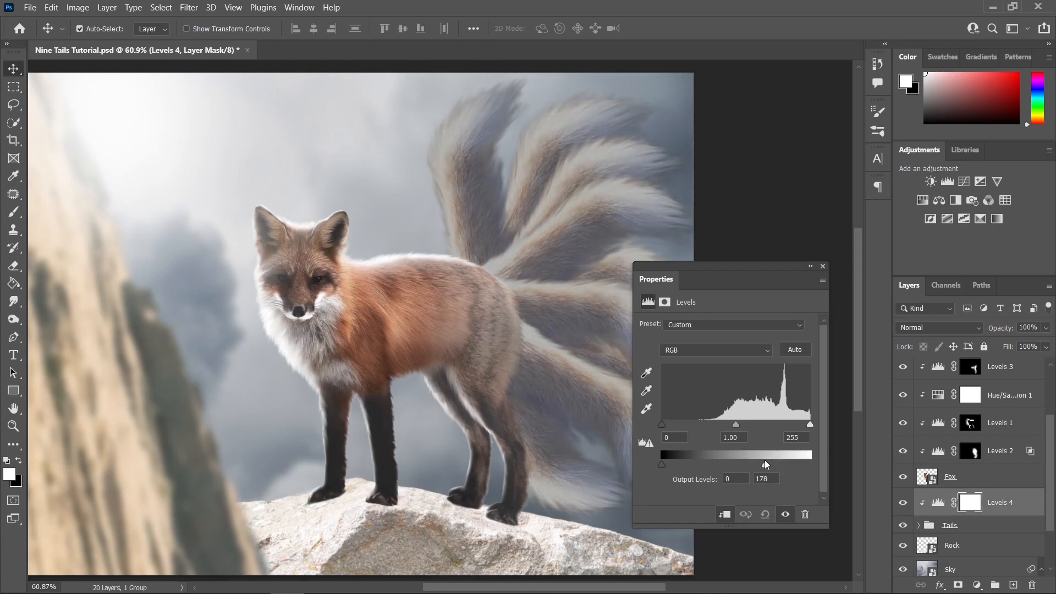
pyautogui.moveTo(762, 464); pyautogui.dragTo(761, 465)
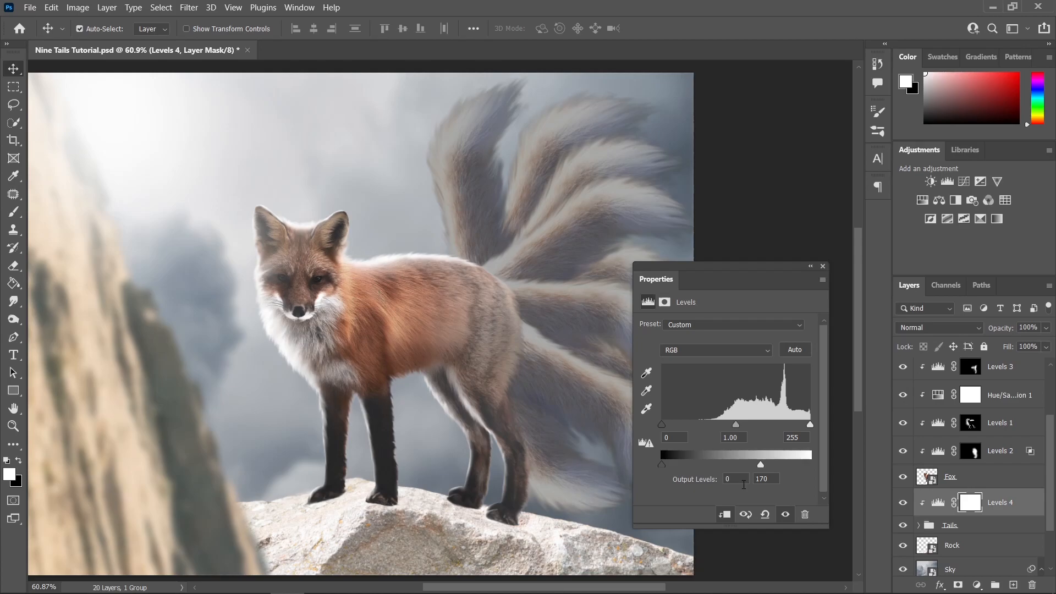
pyautogui.click(822, 267)
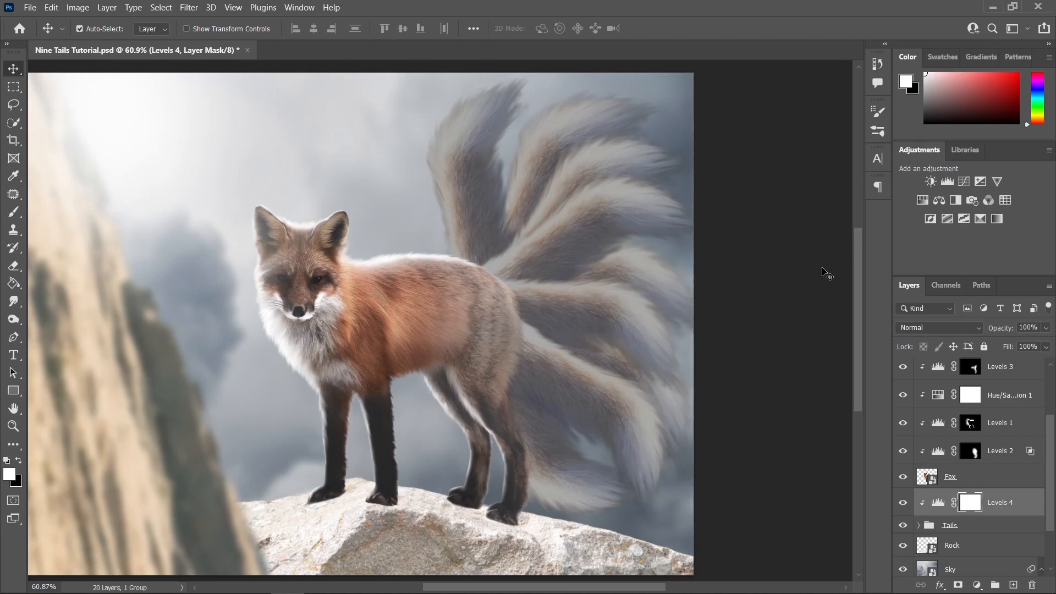
pyautogui.hotkey('ctrl', 'i')
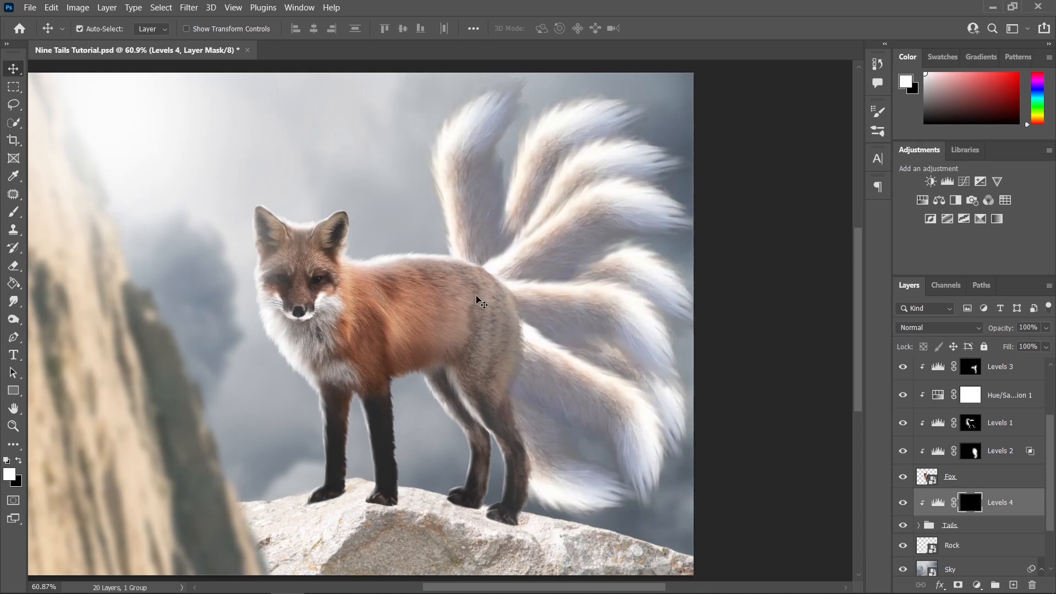
# Step: Paint white at 10% brush flow on the Levels 4 mask along the shaded side of the upright tail nearest the fox's head
pyautogui.press('b')
pyautogui.scroll(3, 573, 205)
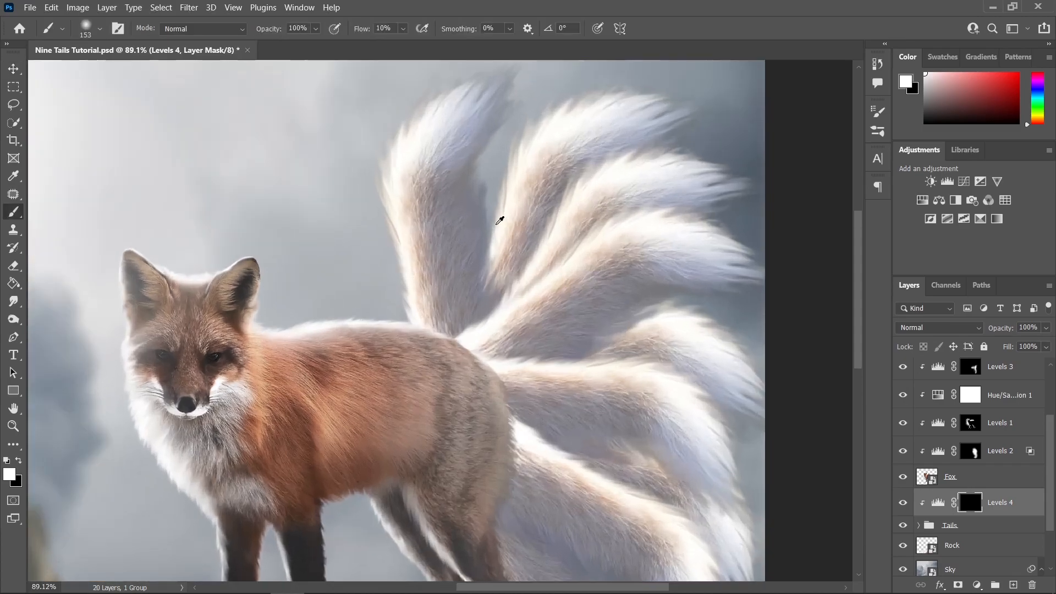
pyautogui.scroll(-3, 486, 223)
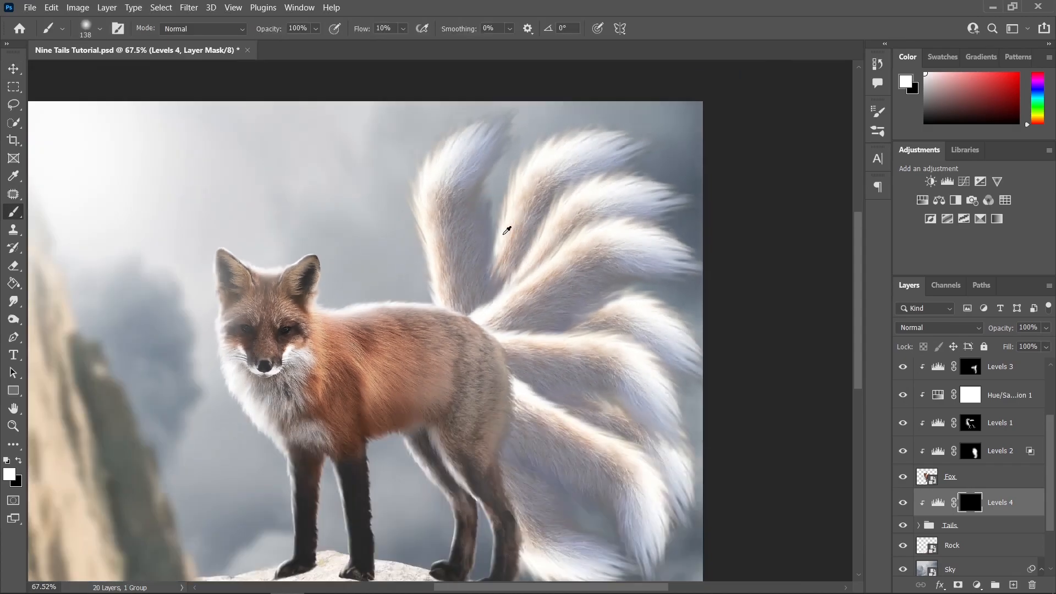
pyautogui.scroll(4, 503, 233)
pyautogui.scroll(-3, 248, 180)
pyautogui.scroll(4, 389, 176)
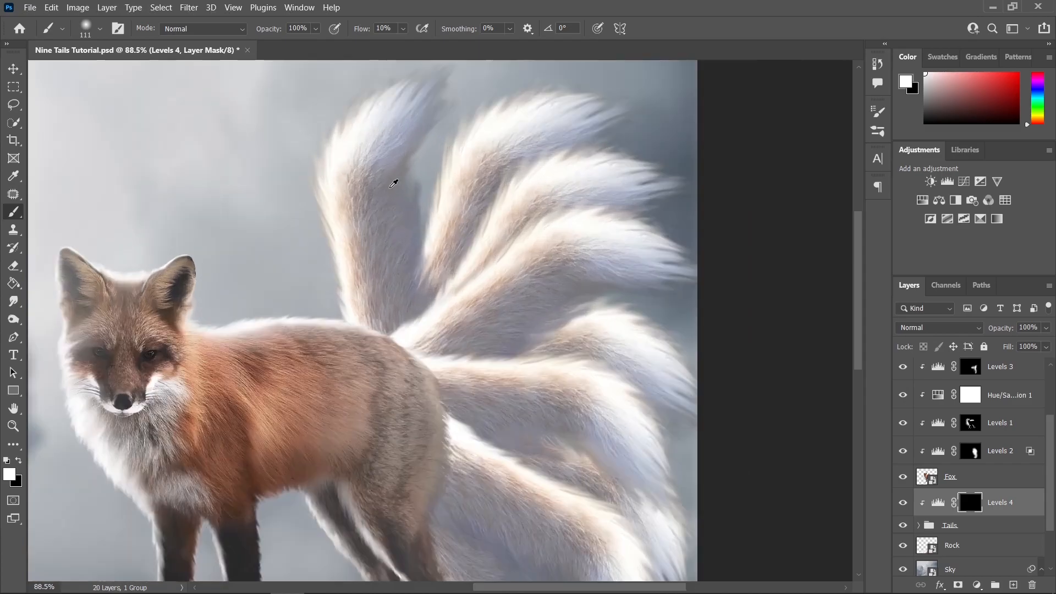
pyautogui.moveTo(411, 211); pyautogui.dragTo(403, 277)
pyautogui.moveTo(436, 110)
pyautogui.mouseDown()
pyautogui.moveTo(398, 294)
pyautogui.moveTo(384, 306)
pyautogui.moveTo(393, 265)
pyautogui.mouseUp()
pyautogui.moveTo(449, 65); pyautogui.dragTo(419, 102)
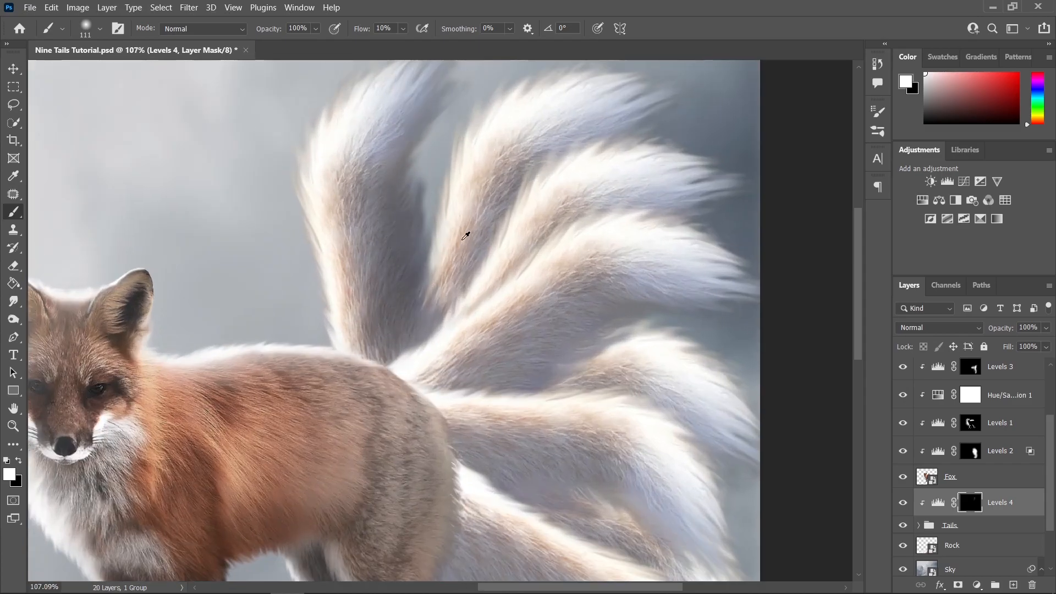
# Step: Extend the white painting on the Levels 4 mask across the undersides and bases of the other upper tails
pyautogui.scroll(-3, 467, 234)
pyautogui.moveTo(469, 217)
pyautogui.mouseDown()
pyautogui.moveTo(550, 84)
pyautogui.moveTo(509, 118)
pyautogui.mouseUp()
pyautogui.moveTo(649, 149)
pyautogui.mouseDown()
pyautogui.moveTo(590, 160)
pyautogui.moveTo(495, 203)
pyautogui.mouseUp()
pyautogui.moveTo(487, 277); pyautogui.dragTo(613, 224)
pyautogui.scroll(-1, 613, 231)
pyautogui.moveTo(479, 309)
pyautogui.mouseDown()
pyautogui.moveTo(597, 337)
pyautogui.moveTo(462, 291)
pyautogui.mouseUp()
pyautogui.moveTo(457, 270)
pyautogui.mouseDown()
pyautogui.moveTo(615, 286)
pyautogui.moveTo(638, 330)
pyautogui.mouseUp()
pyautogui.moveTo(648, 259)
pyautogui.mouseDown()
pyautogui.moveTo(668, 259)
pyautogui.moveTo(603, 261)
pyautogui.mouseUp()
pyautogui.moveTo(630, 261)
pyautogui.mouseDown()
pyautogui.moveTo(580, 217)
pyautogui.moveTo(534, 238)
pyautogui.mouseUp()
# Step: Paint white on the Levels 4 mask over the shaded areas of the middle tails, from their bases toward the tips
pyautogui.scroll(-6, 600, 242)
pyautogui.scroll(8, 596, 283)
pyautogui.moveTo(622, 344); pyautogui.dragTo(712, 450)
pyautogui.scroll(-1, 712, 450)
pyautogui.moveTo(633, 473); pyautogui.dragTo(454, 267)
pyautogui.moveTo(616, 424)
pyautogui.mouseDown()
pyautogui.moveTo(496, 443)
pyautogui.moveTo(572, 479)
pyautogui.mouseUp()
pyautogui.moveTo(572, 479)
pyautogui.mouseDown()
pyautogui.moveTo(451, 385)
pyautogui.moveTo(568, 527)
pyautogui.moveTo(523, 429)
pyautogui.mouseUp()
pyautogui.scroll(-7, 627, 487)
pyautogui.scroll(8, 599, 440)
pyautogui.moveTo(446, 368); pyautogui.dragTo(440, 247)
pyautogui.moveTo(440, 248); pyautogui.dragTo(665, 467)
# Step: Darken the lower tails by painting white on the Levels 4 mask, down to the lowest tail beside the hind legs
pyautogui.scroll(-7, 666, 573)
pyautogui.scroll(7, 566, 343)
pyautogui.moveTo(594, 344); pyautogui.dragTo(587, 345)
pyautogui.moveTo(504, 314)
pyautogui.mouseDown()
pyautogui.moveTo(771, 431)
pyautogui.moveTo(726, 347)
pyautogui.mouseUp()
pyautogui.scroll(-2, 589, 396)
pyautogui.moveTo(762, 409); pyautogui.dragTo(620, 356)
pyautogui.scroll(-3, 608, 493)
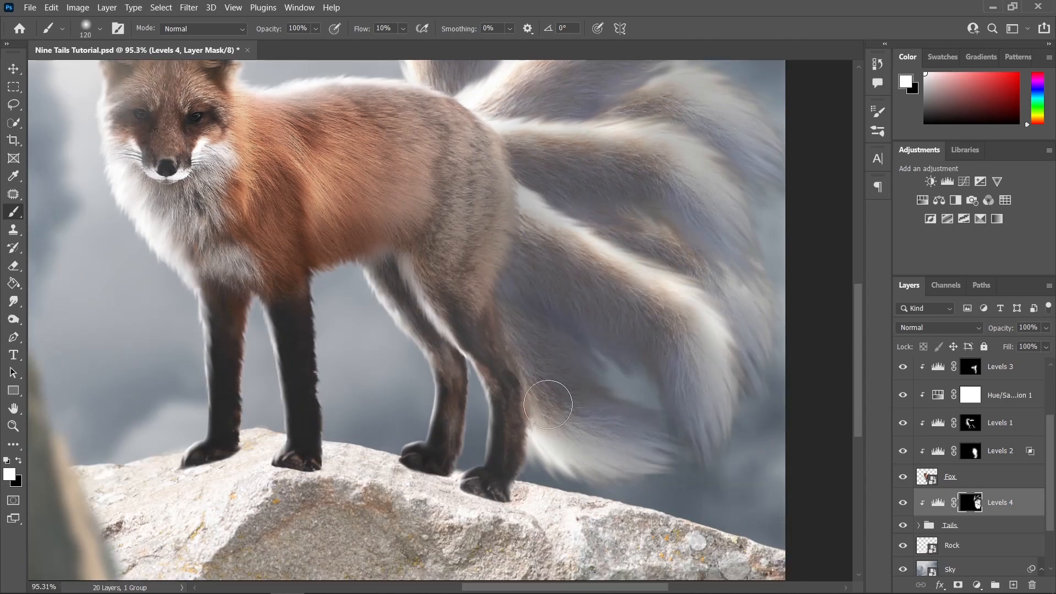
pyautogui.moveTo(538, 373); pyautogui.dragTo(589, 460)
pyautogui.scroll(-10, 701, 448)
pyautogui.scroll(4, 711, 372)
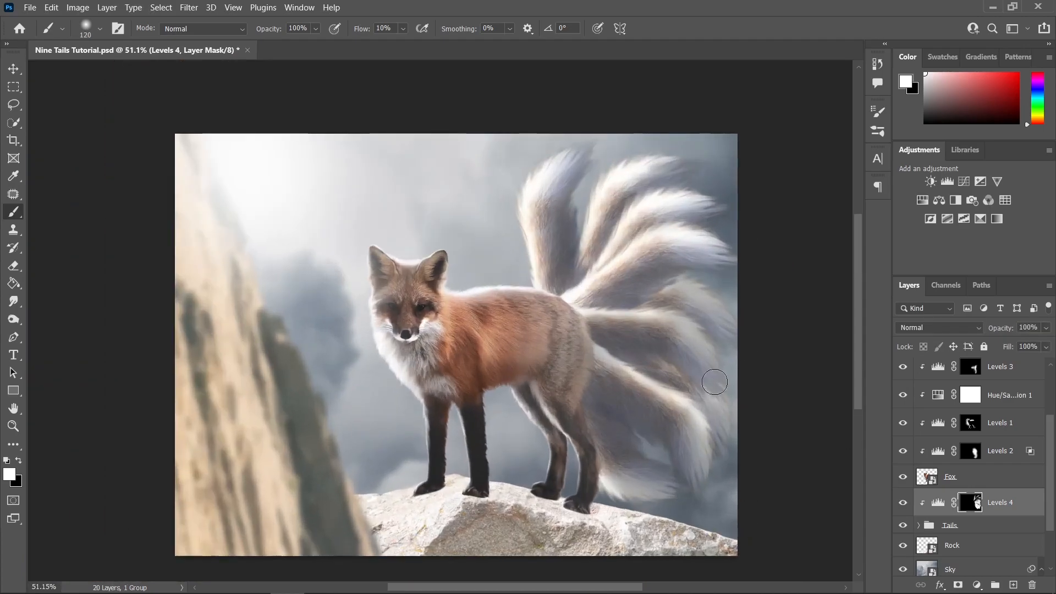
# Step: Reduce the brush size to 61 px and paint white on the Levels 4 mask near the outer tips of the lower tails
pyautogui.scroll(-1, 685, 382)
pyautogui.scroll(7, 658, 401)
pyautogui.press('[')
pyautogui.press('[')
pyautogui.press('[')
pyautogui.press('[')
pyautogui.scroll(-3, 696, 472)
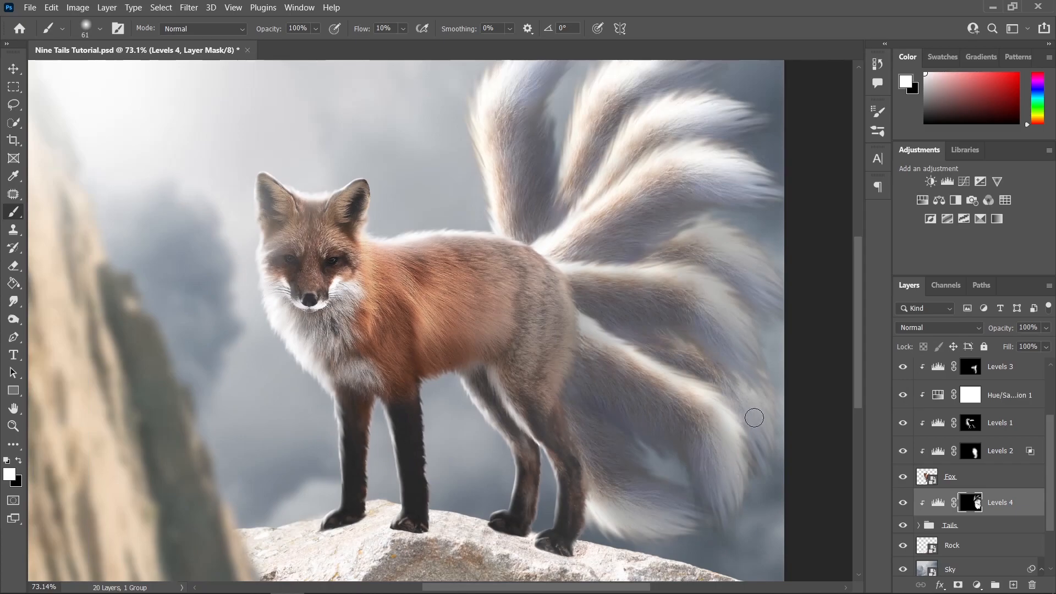
pyautogui.moveTo(752, 389); pyautogui.dragTo(727, 409)
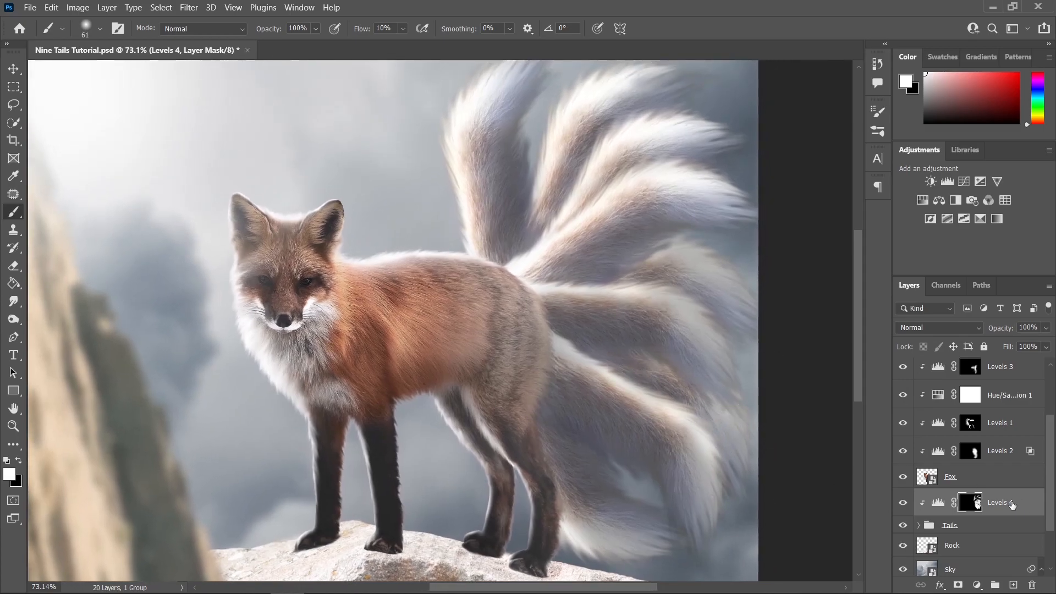
# Step: Lower the Levels 4 white output level to 130 to darken the masked areas of the tails further
pyautogui.doubleClick(943, 505)
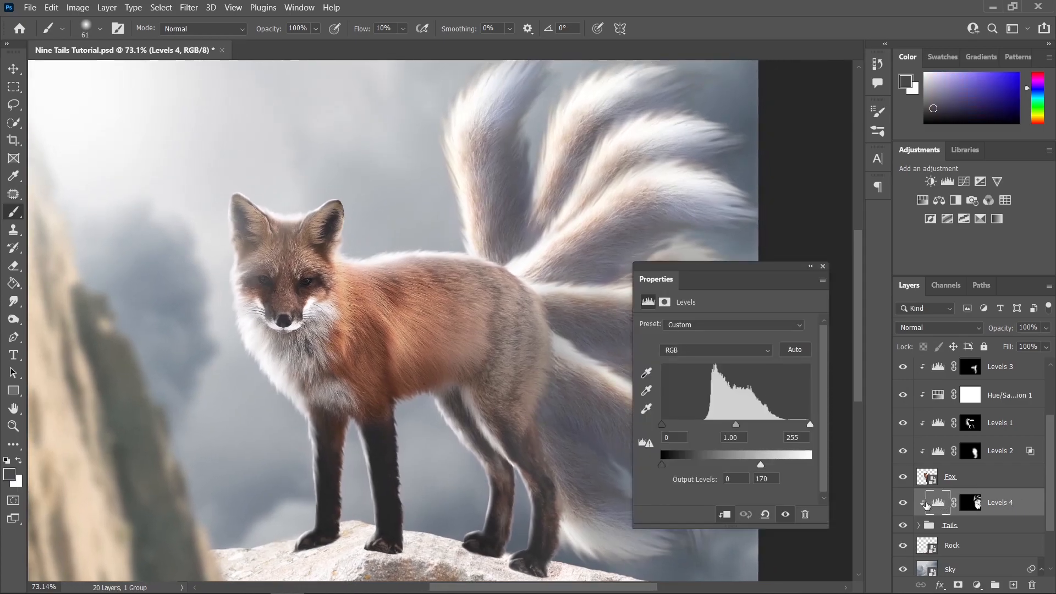
pyautogui.moveTo(773, 270); pyautogui.dragTo(842, 273)
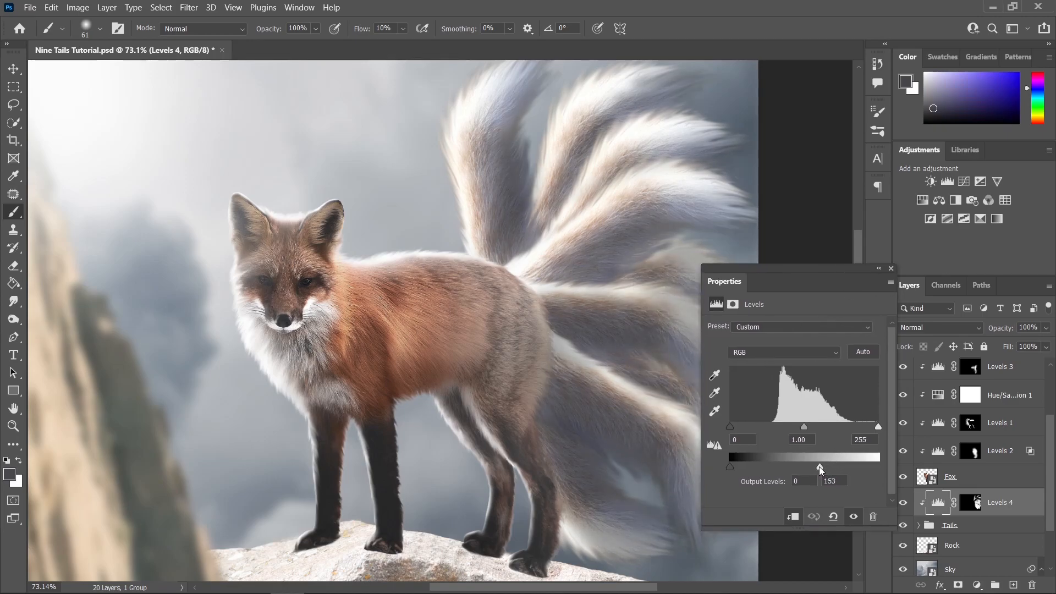
pyautogui.moveTo(816, 469); pyautogui.dragTo(805, 468)
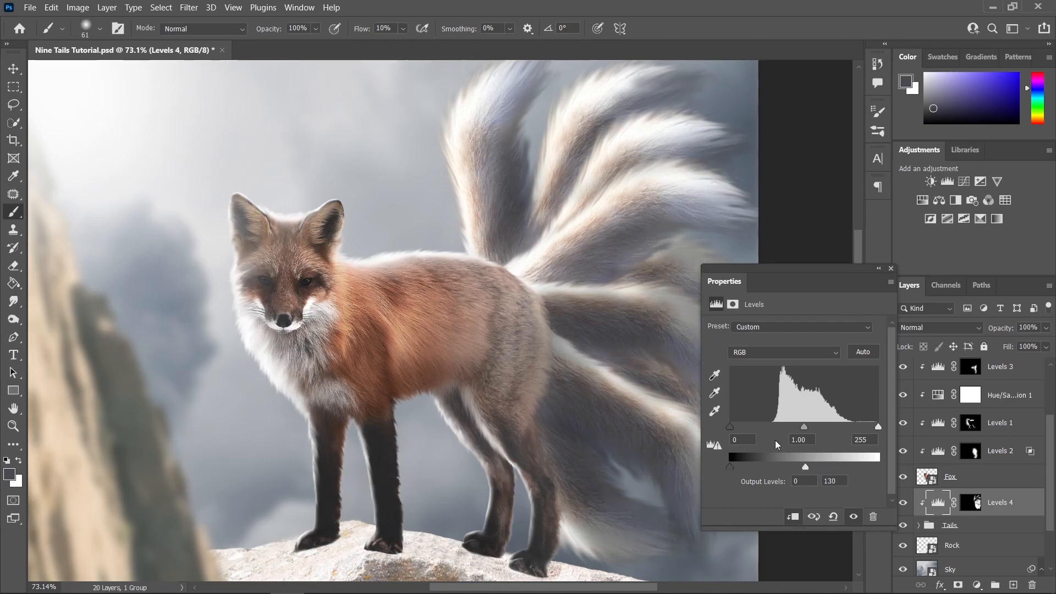
pyautogui.click(891, 269)
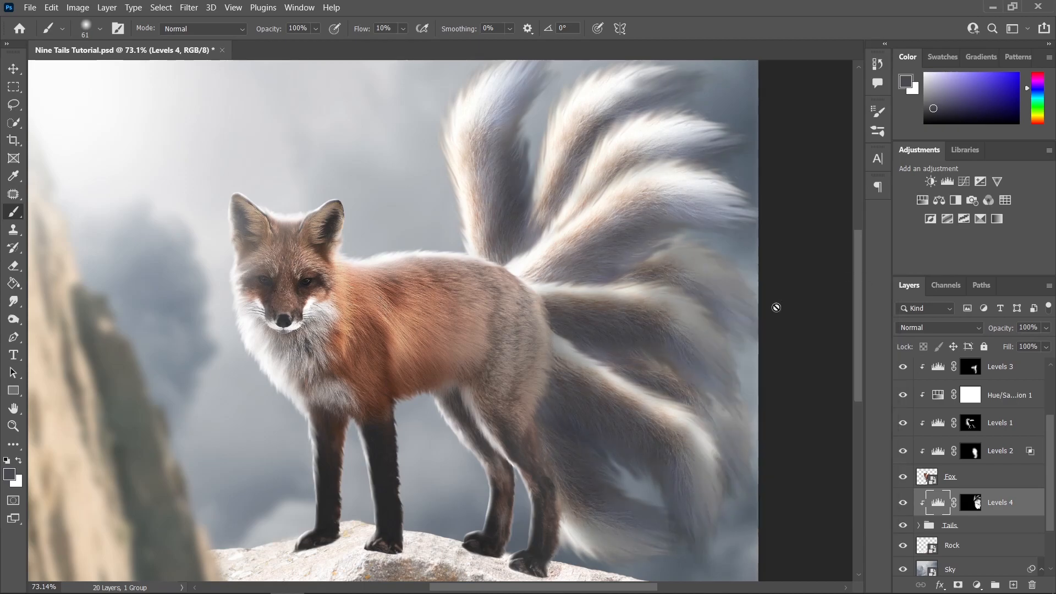
# Step: Compare the tails with the Levels 4 adjustment hidden and shown
pyautogui.scroll(-5, 691, 314)
pyautogui.scroll(3, 693, 329)
pyautogui.press('v')
pyautogui.click(904, 503)
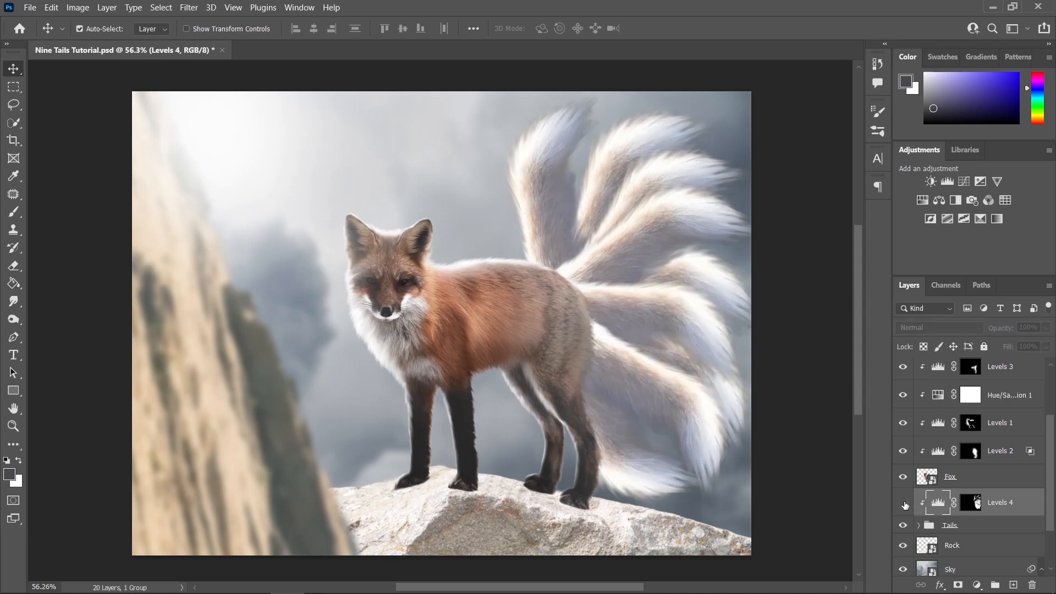
pyautogui.click(904, 503)
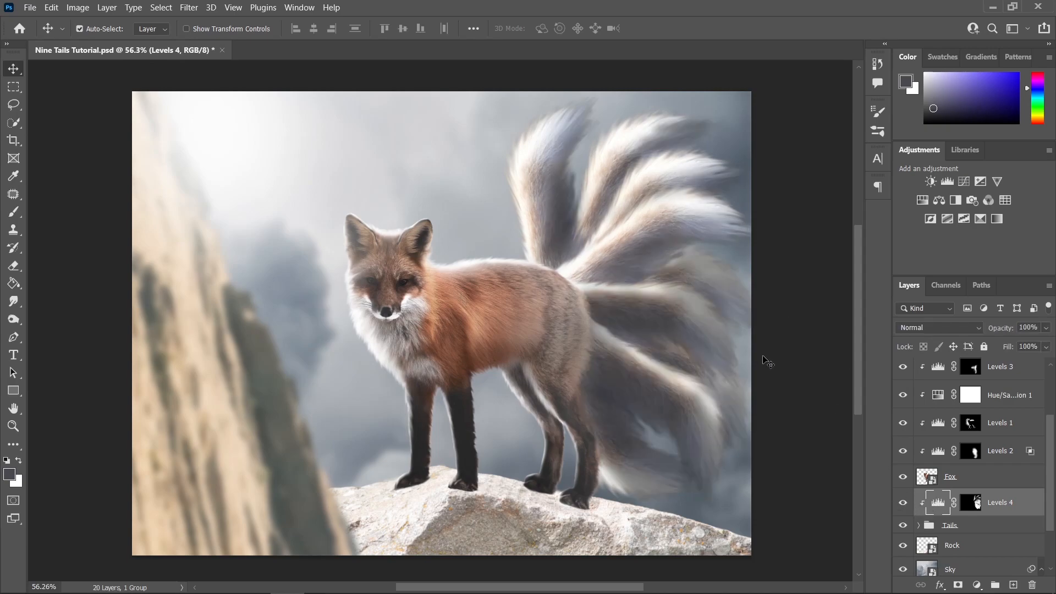
pyautogui.scroll(-1, 769, 364)
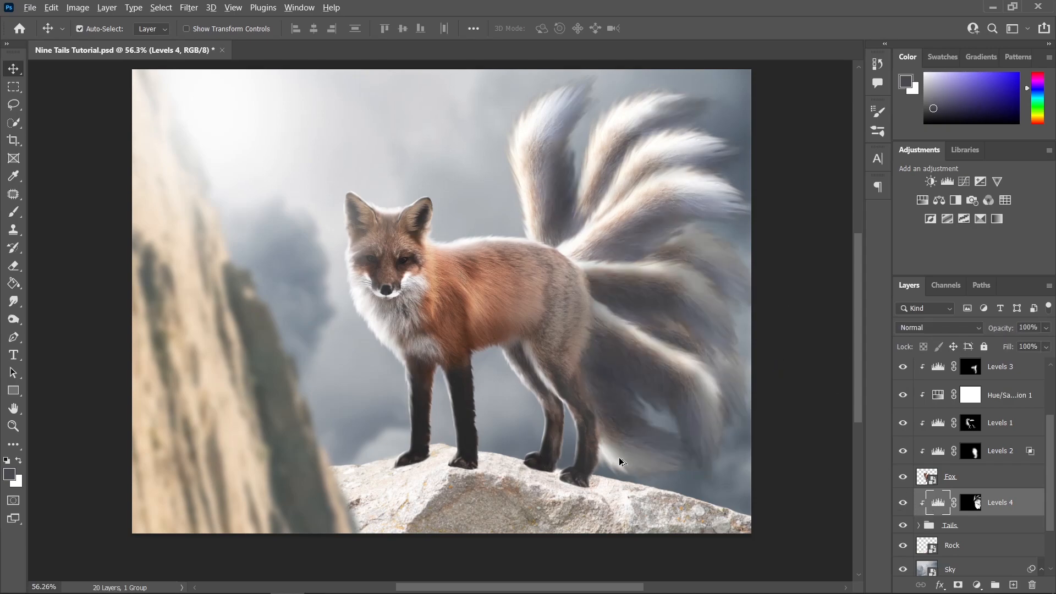
pyautogui.scroll(1, 622, 462)
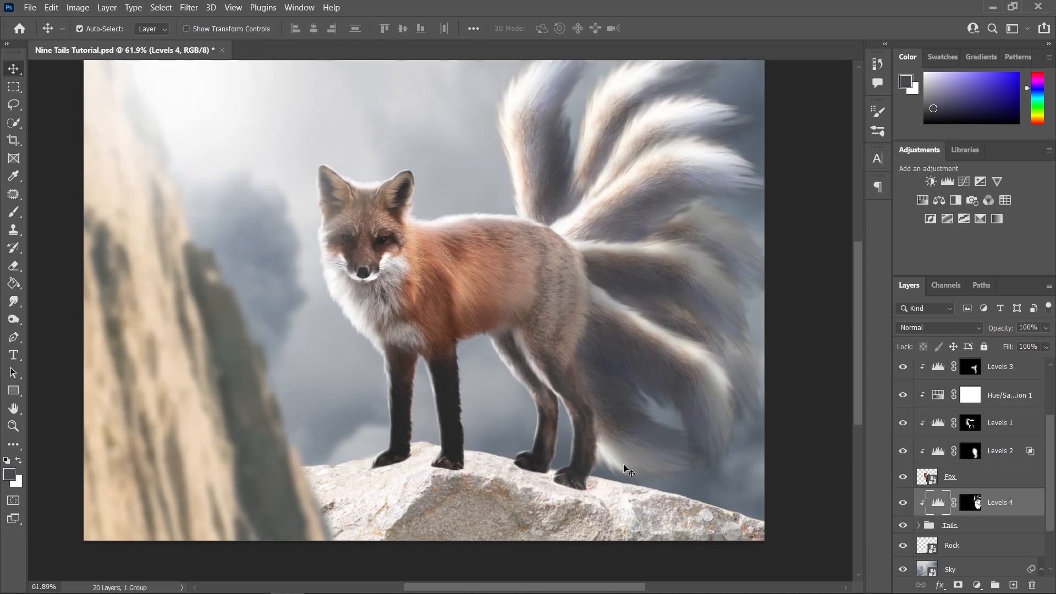
# Step: Group the Fox layer with its clipped adjustments up to Levels 3 and name the group Fox
pyautogui.click(494, 522)
pyautogui.scroll(2, 971, 504)
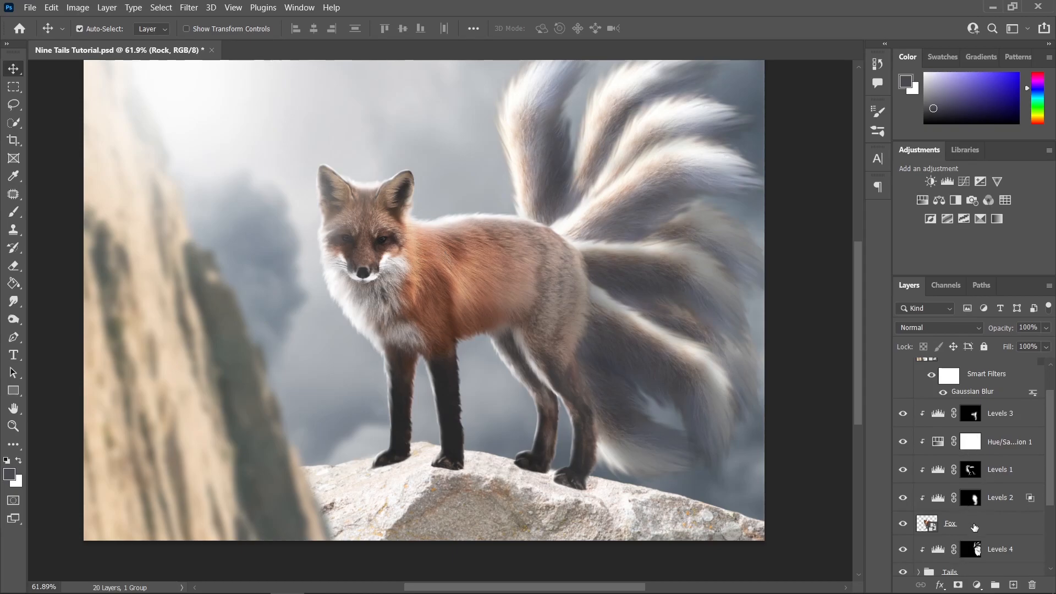
pyautogui.click(985, 528)
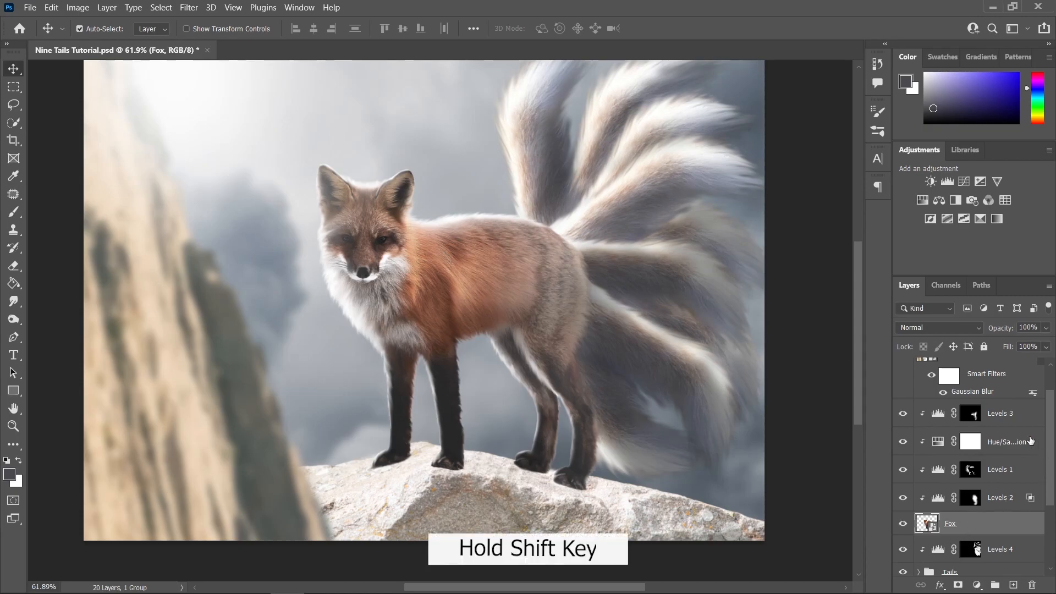
pyautogui.keyDown('shift'); pyautogui.click(999, 418); pyautogui.keyUp('shift')
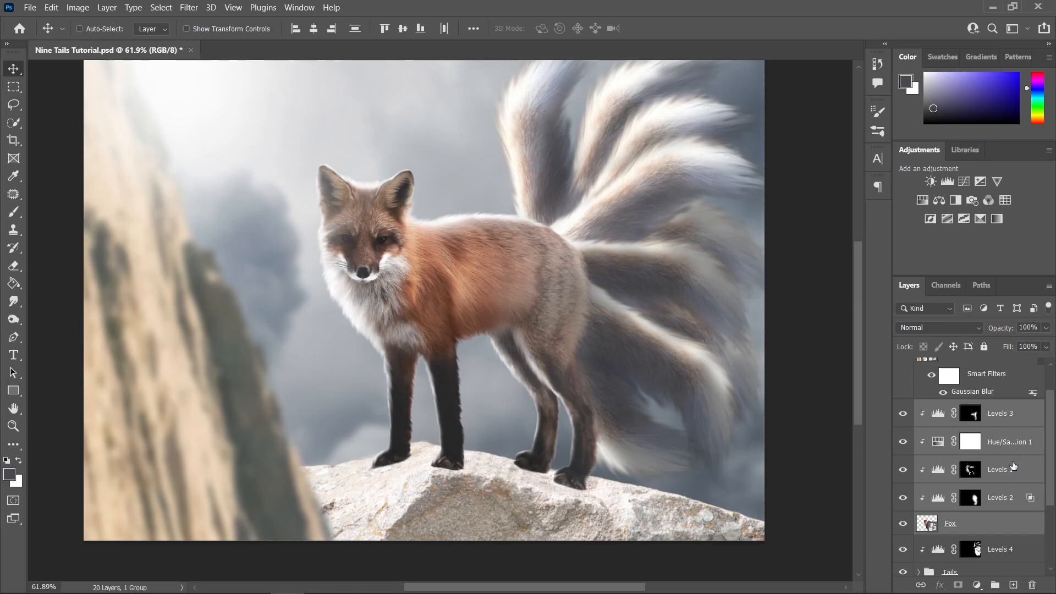
pyautogui.hotkey('ctrl', 'g')
pyautogui.doubleClick(957, 419)
pyautogui.write('Fox')
pyautogui.press('Return')
pyautogui.scroll(1, 957, 422)
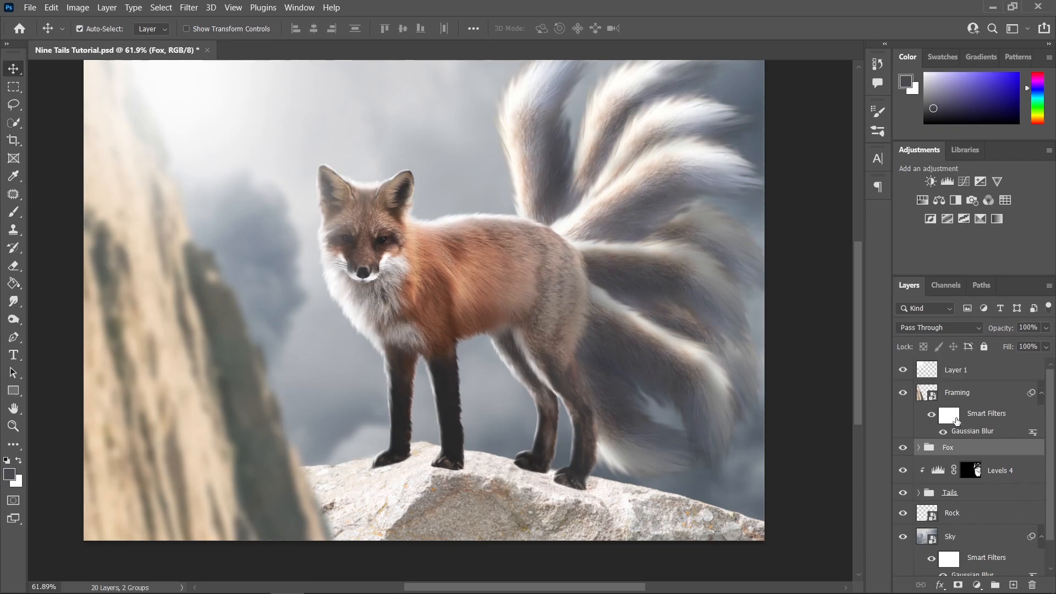
pyautogui.scroll(-1, 964, 483)
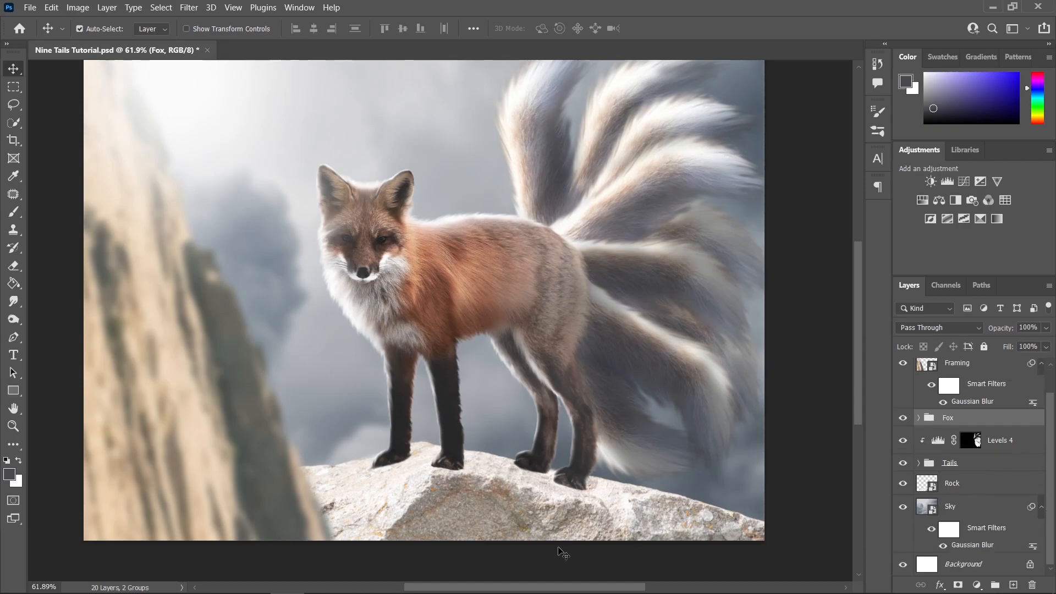
# Step: Warp the Rock layer, pulling its upper-right corner up and outward and raising the top edge above the tails, and apply it
pyautogui.click(938, 493)
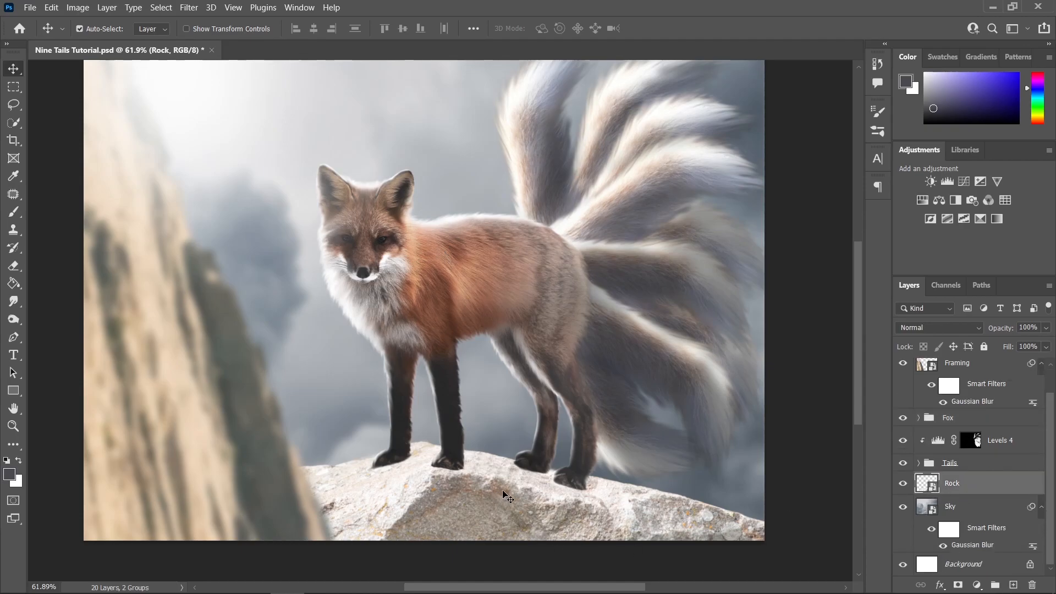
pyautogui.hotkey('ctrl', 't')
pyautogui.click(616, 29)
pyautogui.scroll(-1, 549, 429)
pyautogui.scroll(2, 549, 429)
pyautogui.scroll(-1, 549, 433)
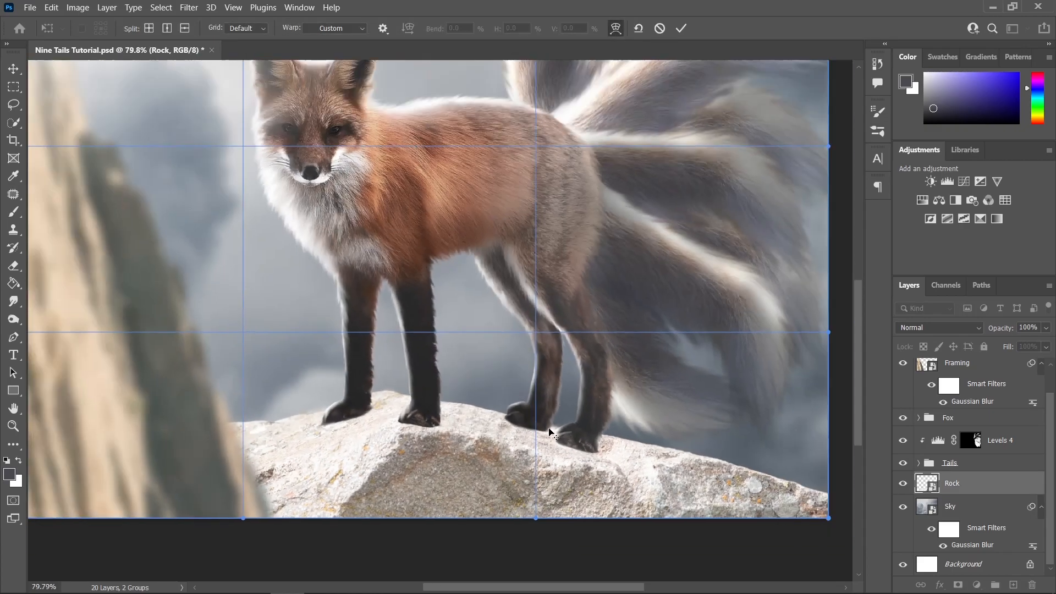
pyautogui.scroll(-2, 554, 440)
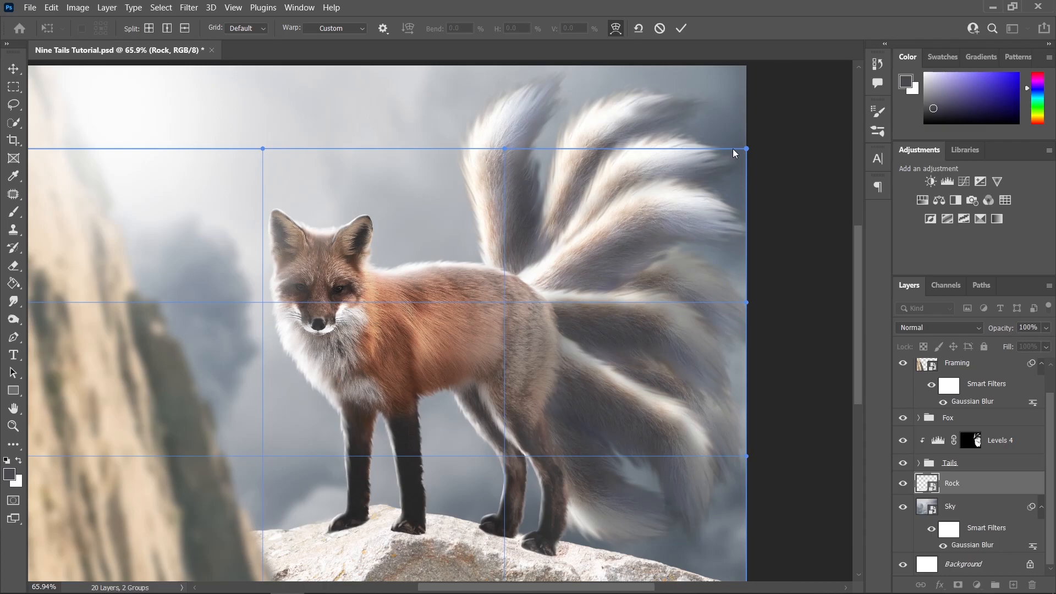
pyautogui.moveTo(733, 150); pyautogui.dragTo(755, 67)
pyautogui.scroll(-1, 754, 67)
pyautogui.moveTo(527, 125); pyautogui.dragTo(533, 118)
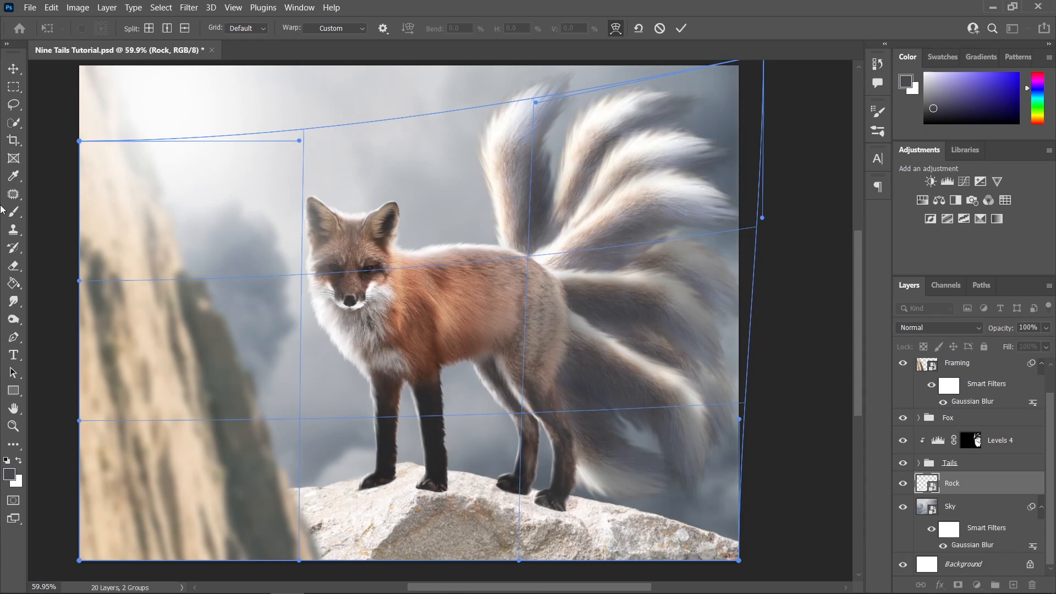
pyautogui.press('Return')
pyautogui.scroll(2, 549, 418)
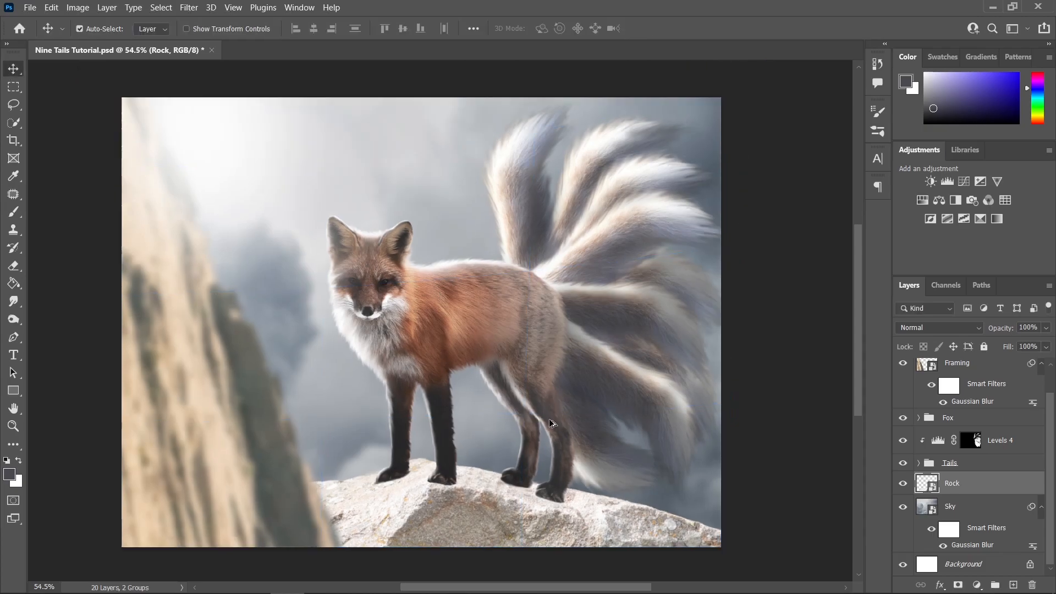
pyautogui.scroll(-3, 543, 430)
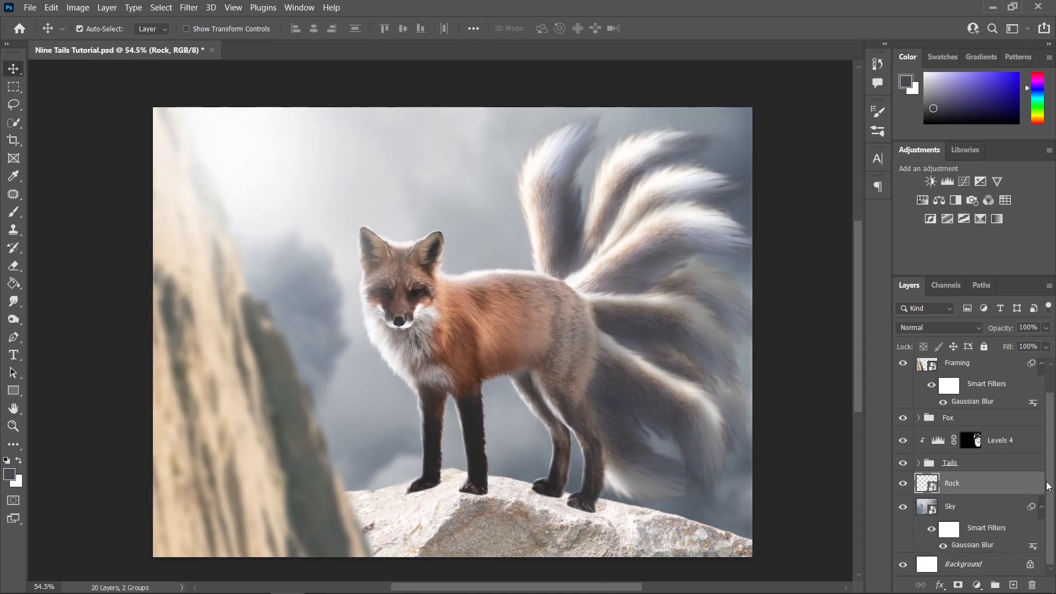
# Step: Add a Levels adjustment clipped to the Rock layer and set its midtones to 0.30
pyautogui.click(977, 585)
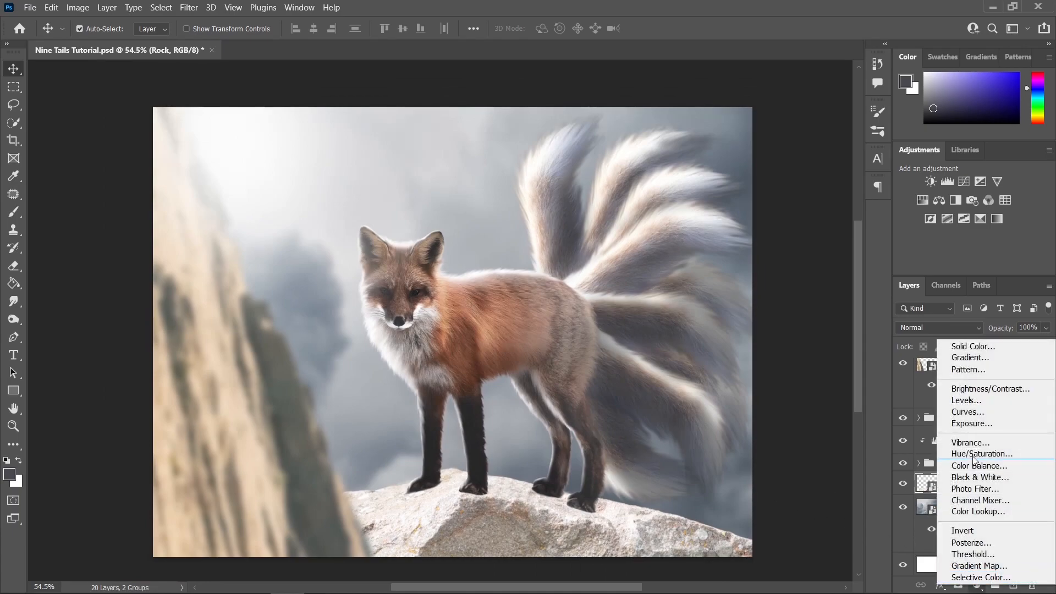
pyautogui.click(971, 406)
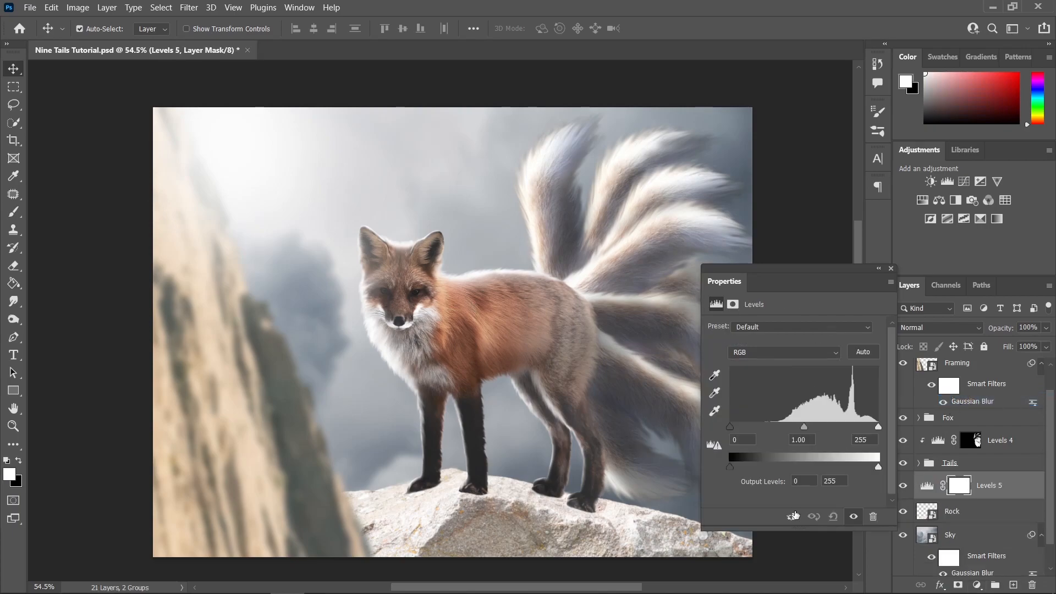
pyautogui.click(794, 517)
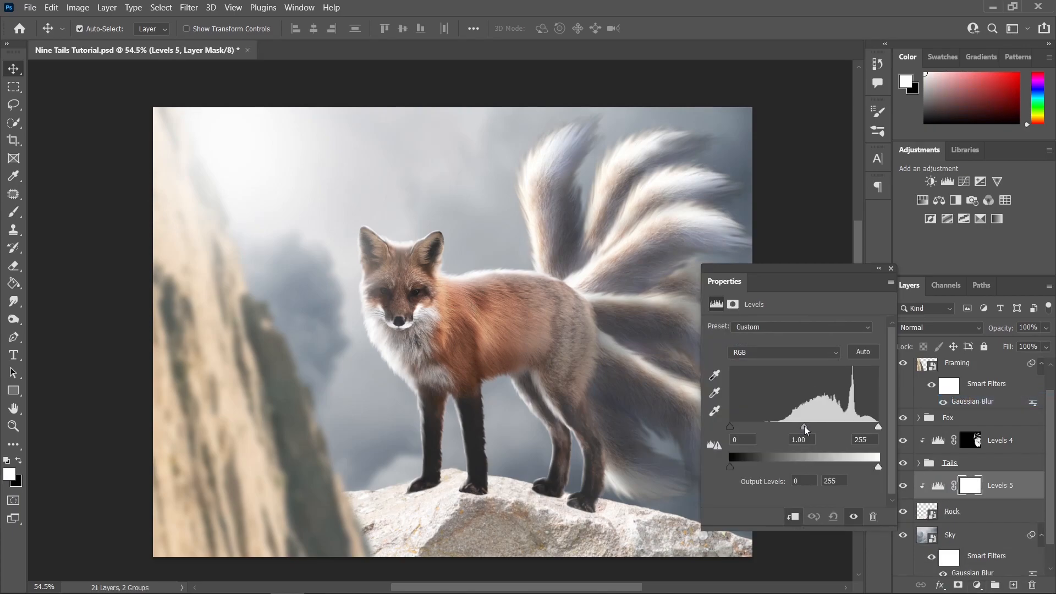
pyautogui.moveTo(813, 430); pyautogui.dragTo(848, 431)
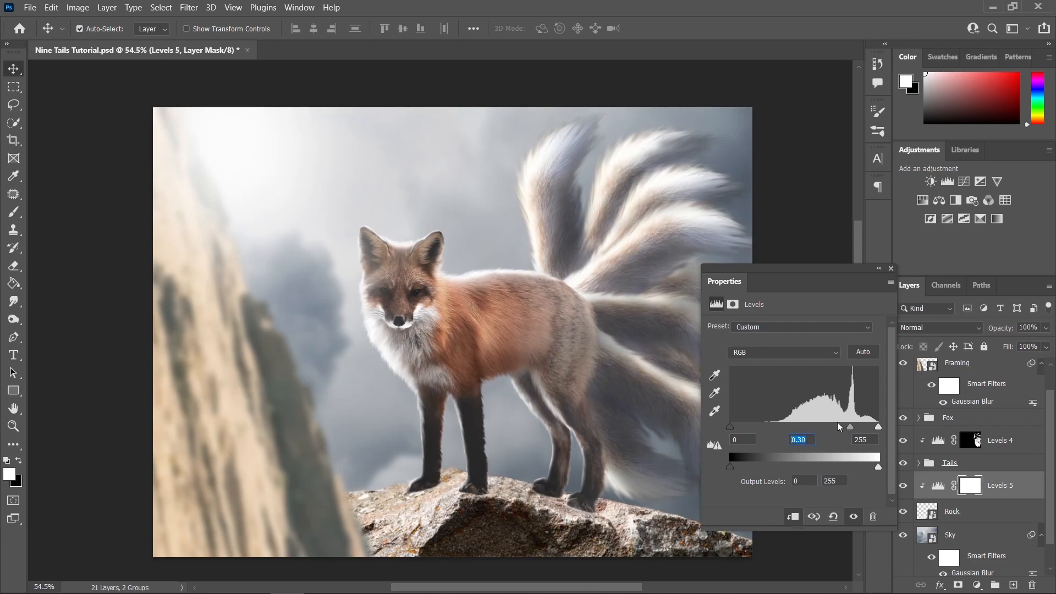
pyautogui.click(891, 268)
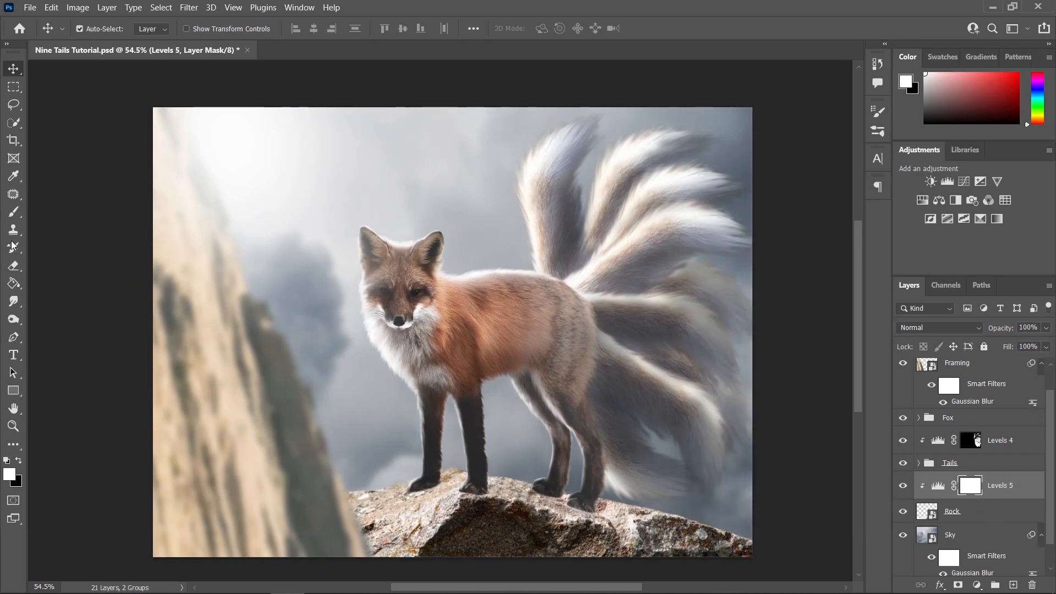
# Step: Paint black with a soft brush of about 110 px on the Levels 5 mask over the rock's left side, around and below the front paws
pyautogui.click(14, 212)
pyautogui.scroll(-1, 495, 550)
pyautogui.scroll(2, 425, 476)
pyautogui.moveTo(425, 476); pyautogui.dragTo(438, 476)
pyautogui.scroll(-3, 444, 454)
pyautogui.scroll(1, 444, 454)
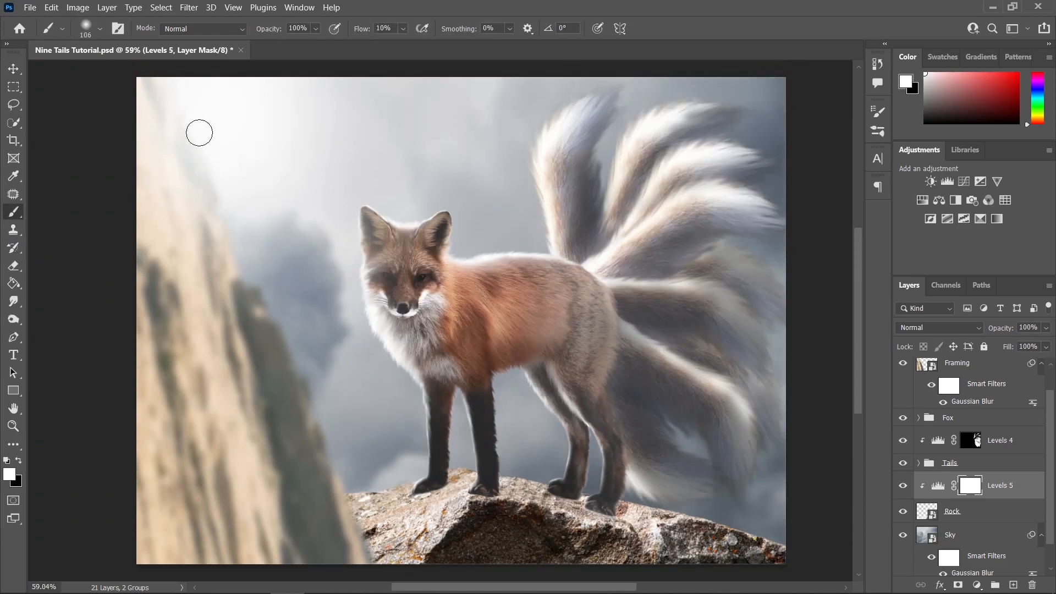
pyautogui.scroll(-1, 385, 470)
pyautogui.scroll(2, 405, 484)
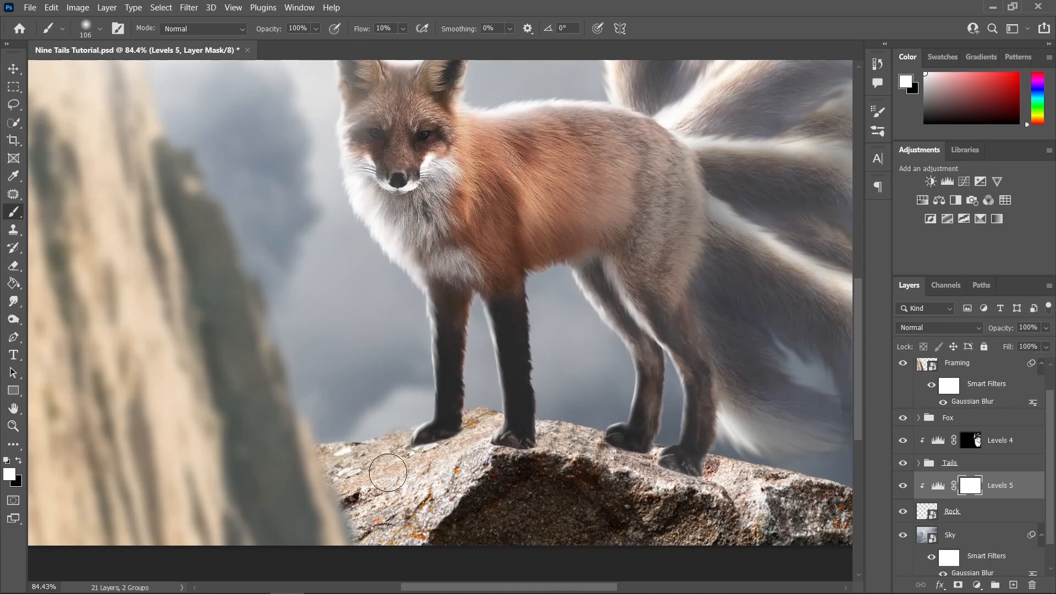
pyautogui.click(19, 462)
pyautogui.scroll(-3, 405, 423)
pyautogui.press(']')
pyautogui.moveTo(411, 431)
pyautogui.mouseDown()
pyautogui.moveTo(344, 510)
pyautogui.moveTo(407, 473)
pyautogui.moveTo(371, 507)
pyautogui.moveTo(281, 446)
pyautogui.moveTo(310, 488)
pyautogui.moveTo(430, 402)
pyautogui.moveTo(397, 421)
pyautogui.moveTo(410, 487)
pyautogui.mouseUp()
pyautogui.press('[')
pyautogui.moveTo(458, 397); pyautogui.dragTo(404, 513)
pyautogui.scroll(-6, 478, 461)
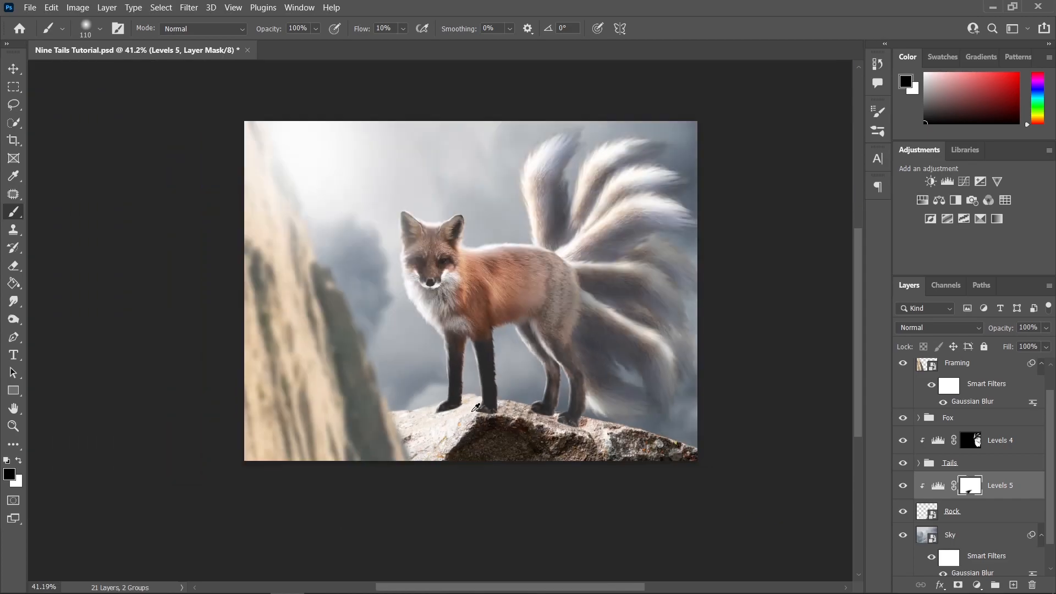
# Step: Create a new layer above Levels 5 and name it Fox's Shadow
pyautogui.press('v')
pyautogui.scroll(5, 499, 444)
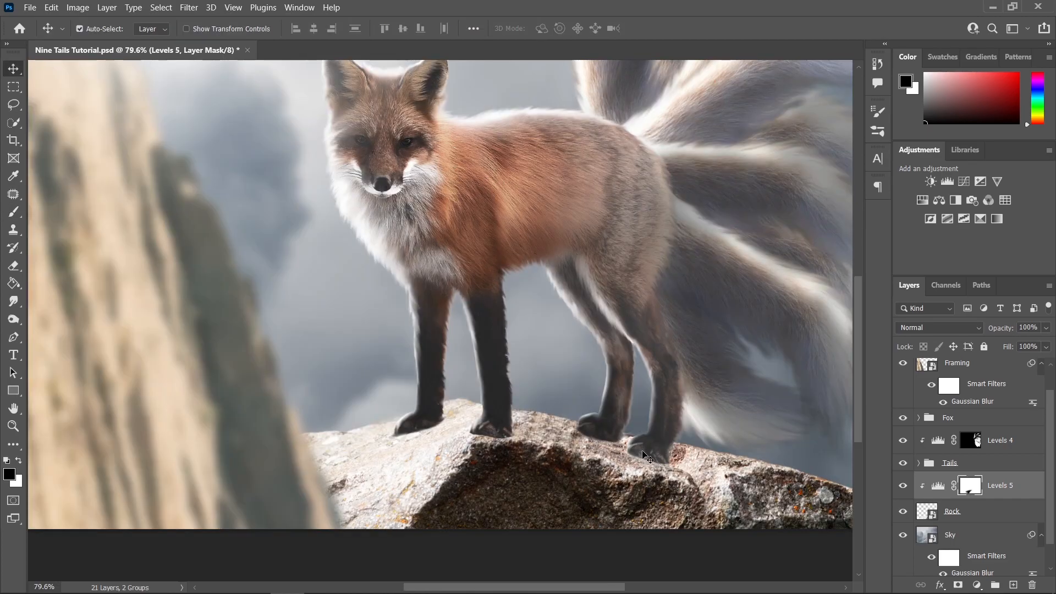
pyautogui.click(1013, 586)
pyautogui.doubleClick(957, 485)
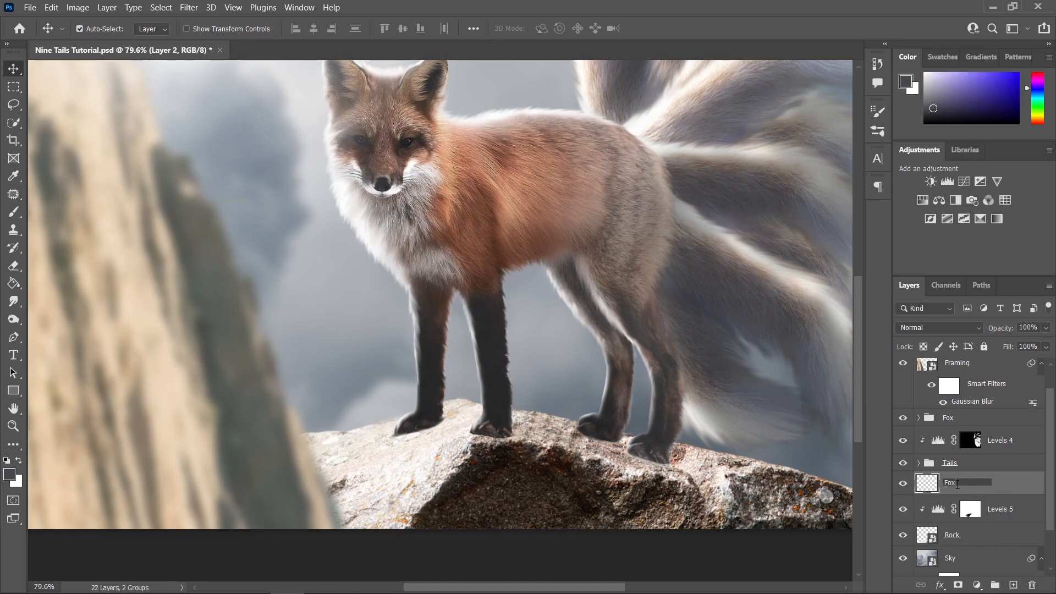
pyautogui.write("Fox's Shadow")
pyautogui.press('Return')
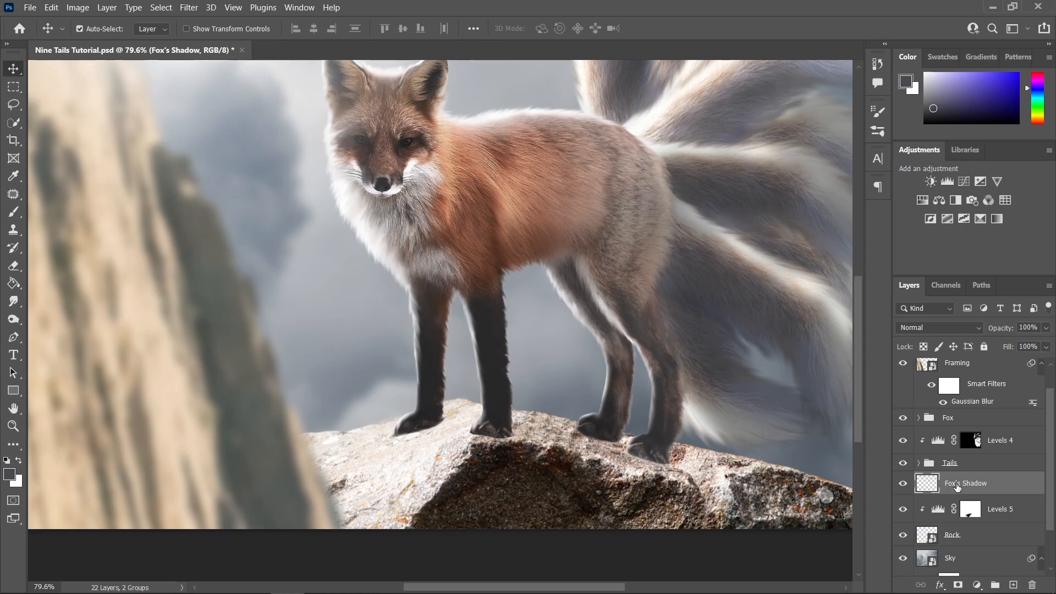
# Step: Switch to the Brush tool and set the foreground colour to black for painting the fox's shadow
pyautogui.press('b')
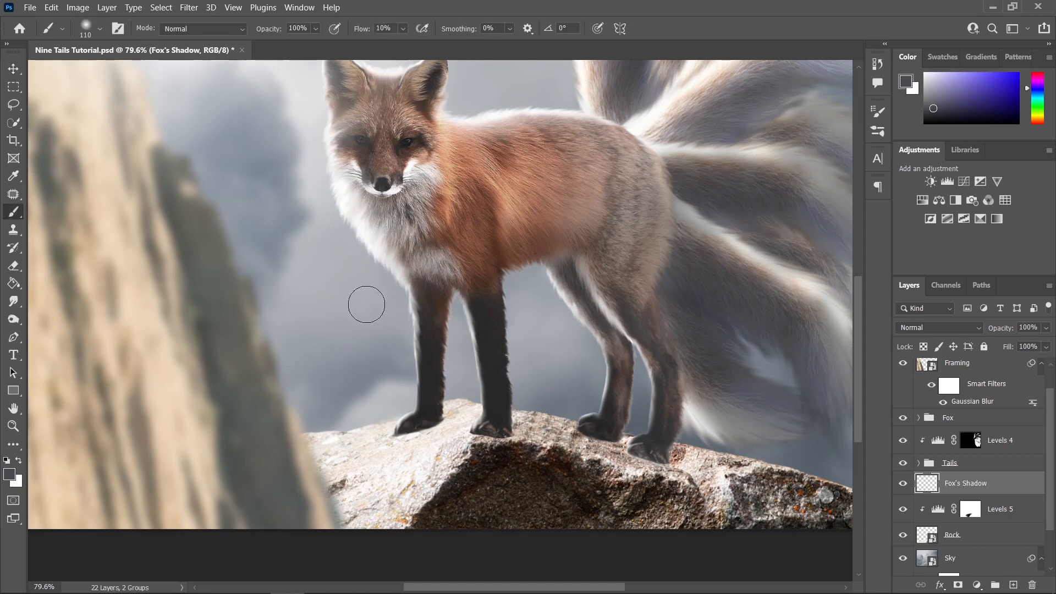
pyautogui.click(100, 29)
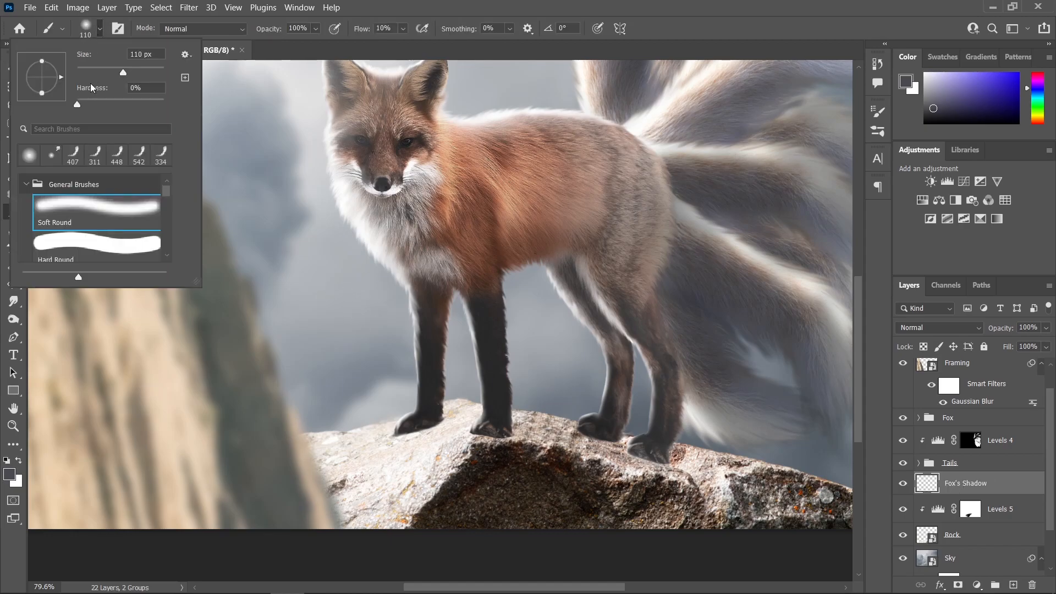
pyautogui.click(8, 474)
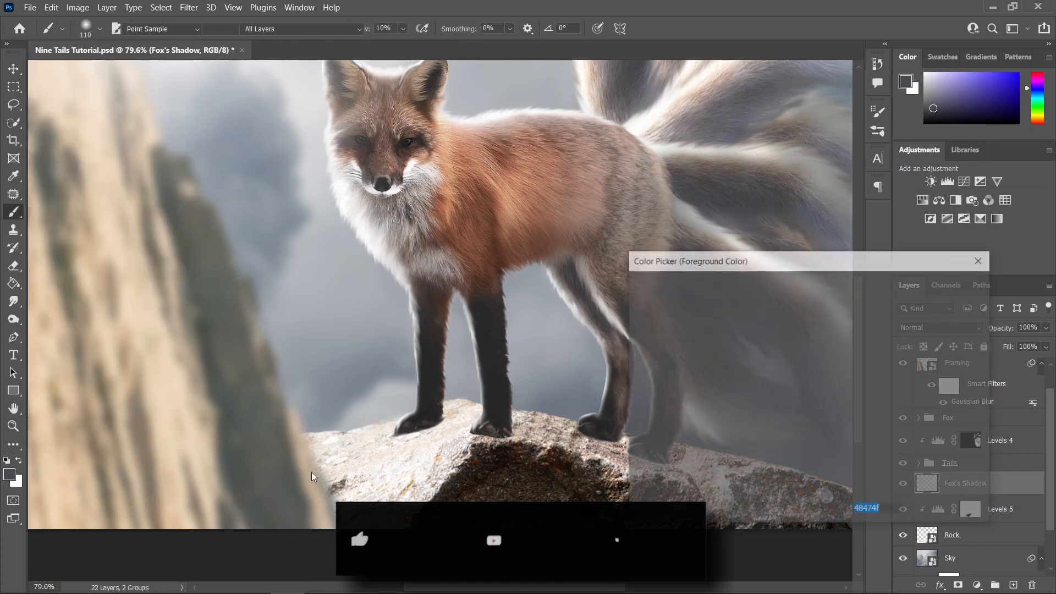
pyautogui.moveTo(700, 441); pyautogui.dragTo(634, 468)
pyautogui.click(946, 285)
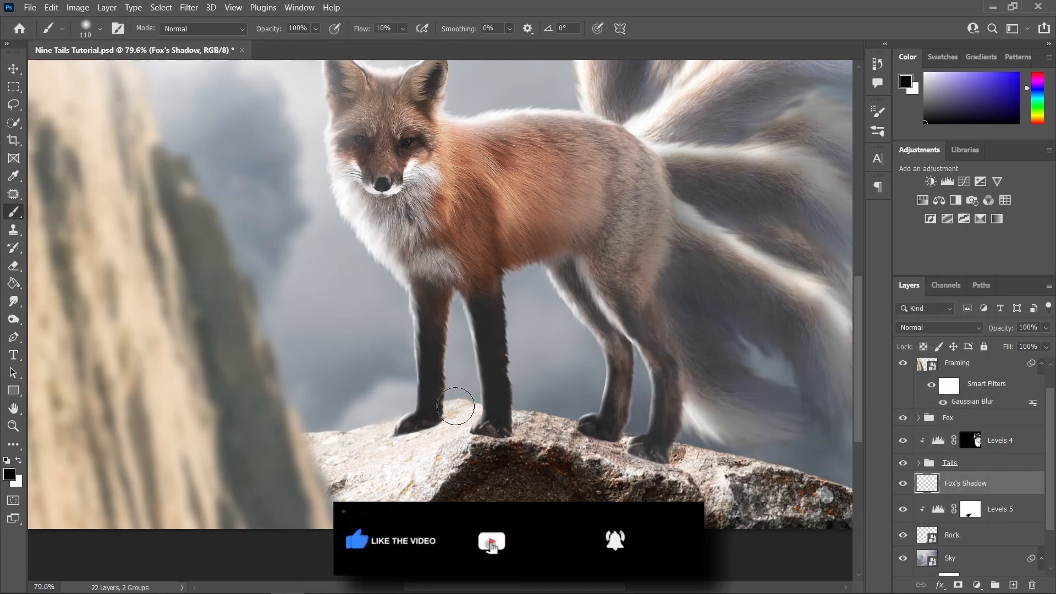
# Step: Flatten the Soft Round brush tip into a horizontal ellipse and enlarge it to about 244 px
pyautogui.scroll(1, 441, 418)
pyautogui.scroll(2, 441, 418)
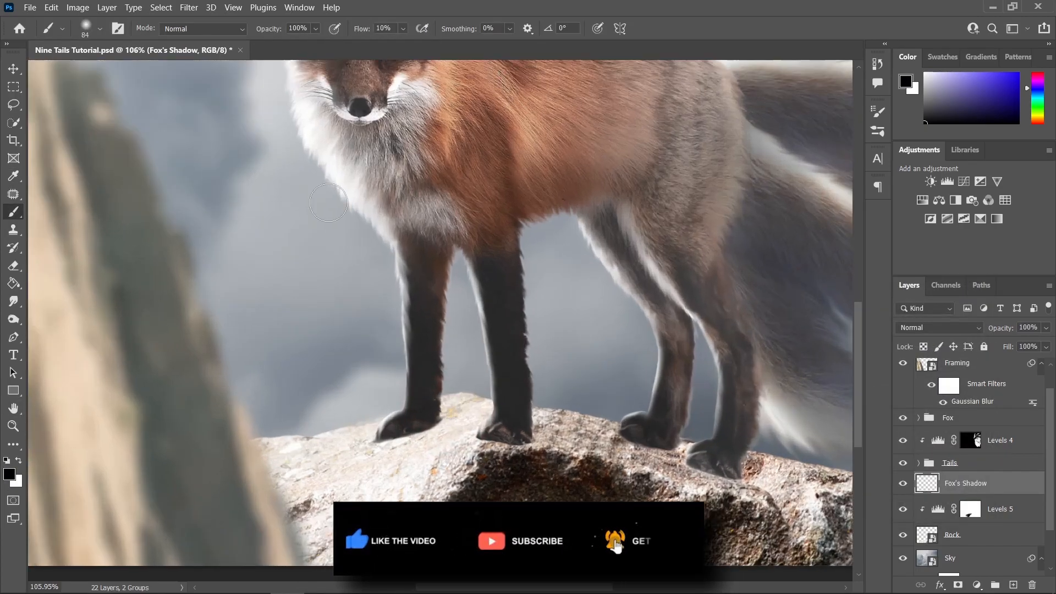
pyautogui.click(99, 29)
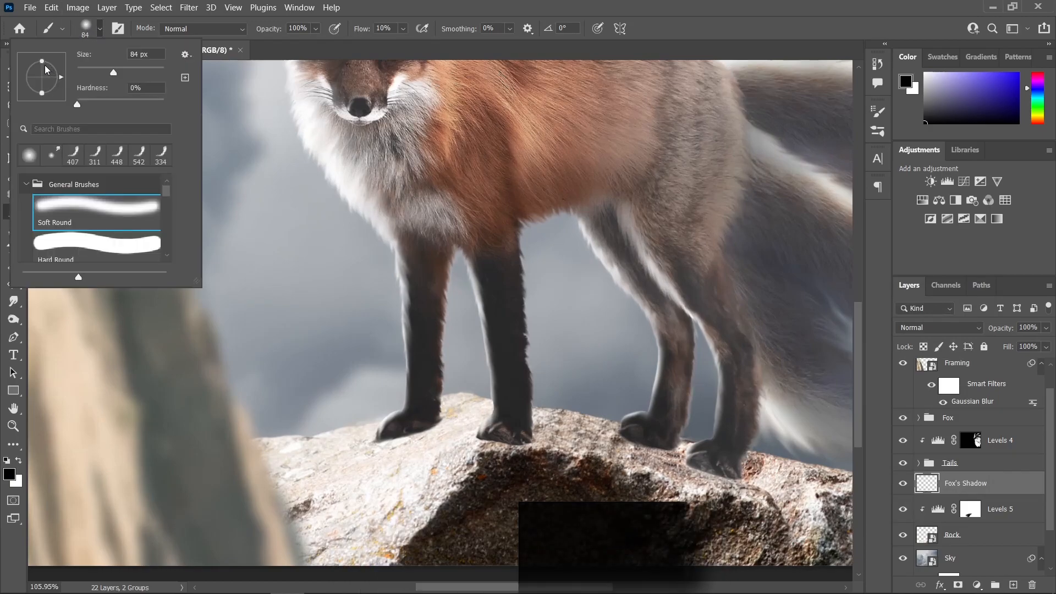
pyautogui.moveTo(42, 66); pyautogui.dragTo(42, 67)
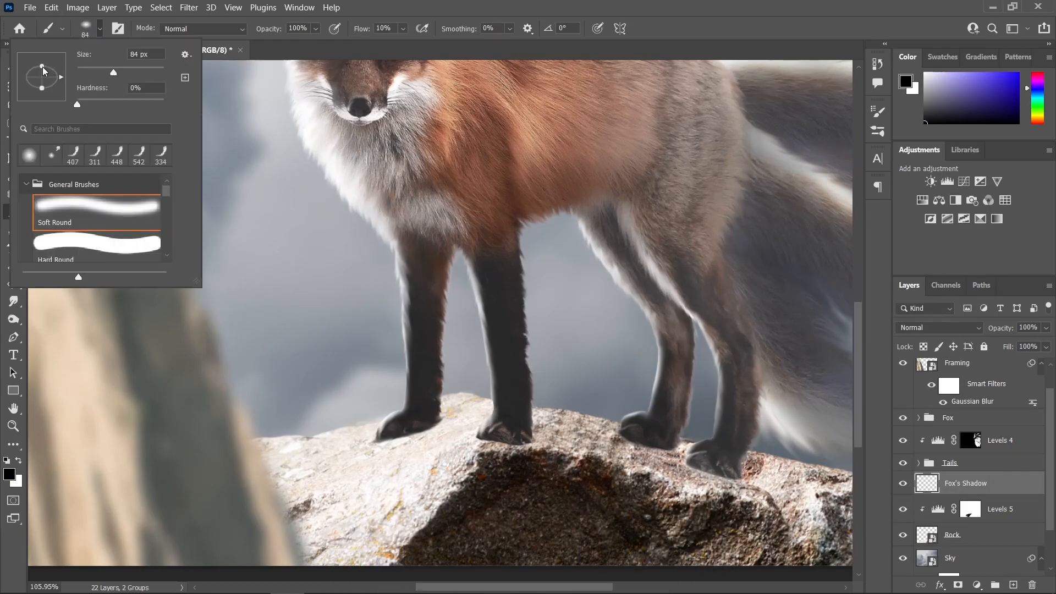
pyautogui.scroll(-1, 495, 401)
pyautogui.moveTo(490, 402); pyautogui.dragTo(537, 402)
pyautogui.scroll(4, 478, 376)
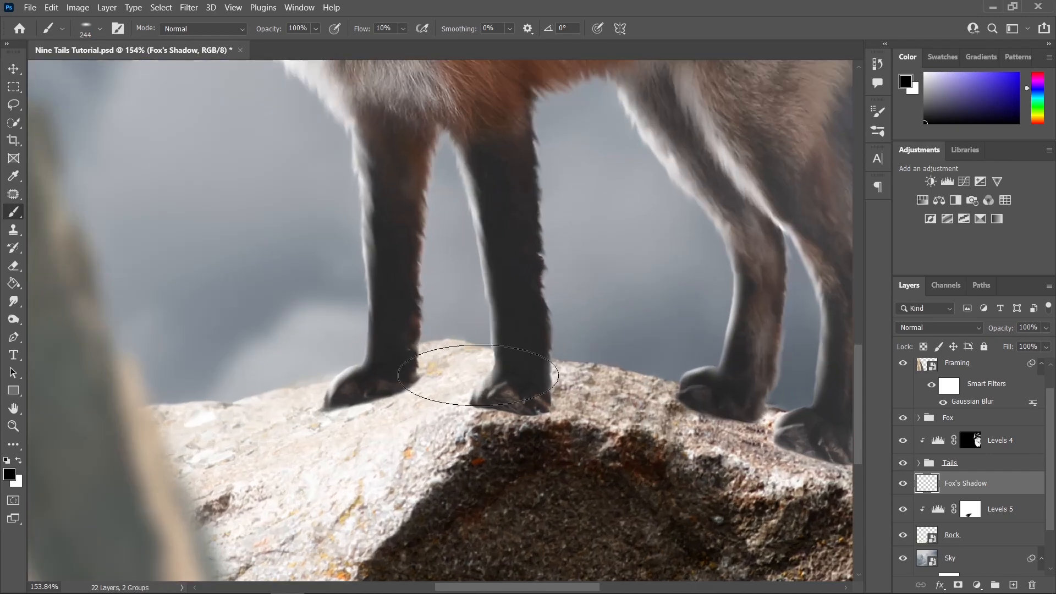
# Step: Paint a soft shadow on the rock between the front paws, undo the last stroke, and clip the Fox's Shadow layer to the Rock
pyautogui.click(404, 31)
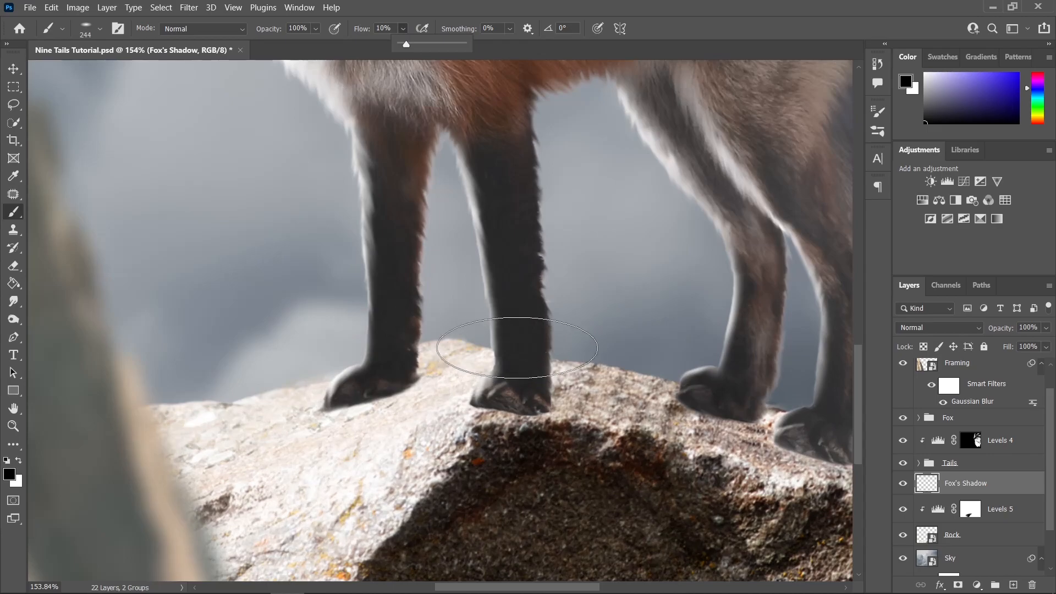
pyautogui.moveTo(516, 376); pyautogui.dragTo(437, 367)
pyautogui.moveTo(395, 403)
pyautogui.mouseDown()
pyautogui.moveTo(402, 381)
pyautogui.moveTo(361, 405)
pyautogui.moveTo(330, 405)
pyautogui.moveTo(448, 378)
pyautogui.mouseUp()
pyautogui.hotkey('ctrl', 'z')
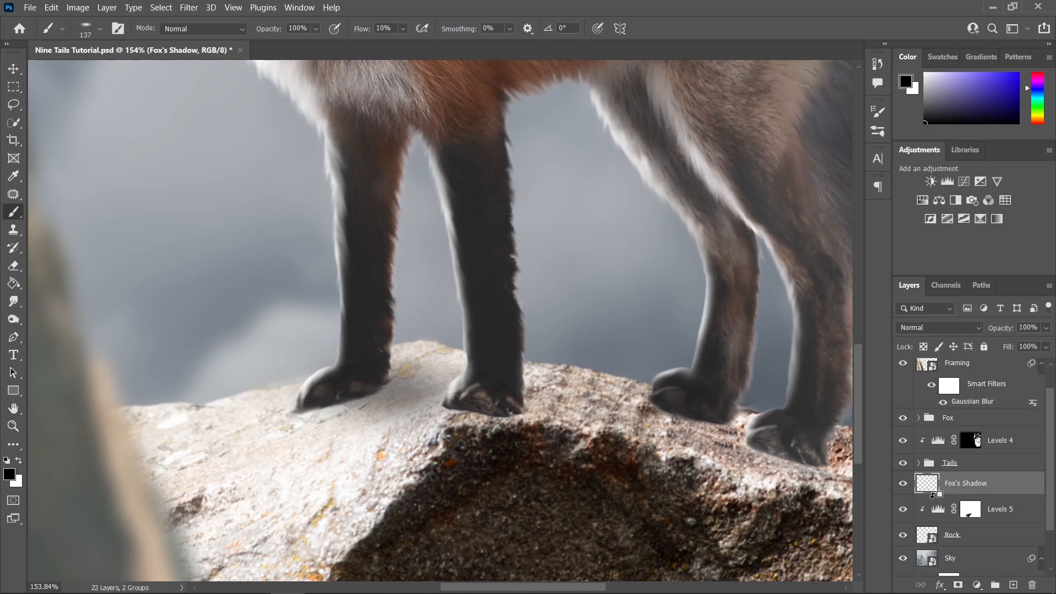
pyautogui.keyDown('alt'); pyautogui.click(932, 494); pyautogui.keyUp('alt')
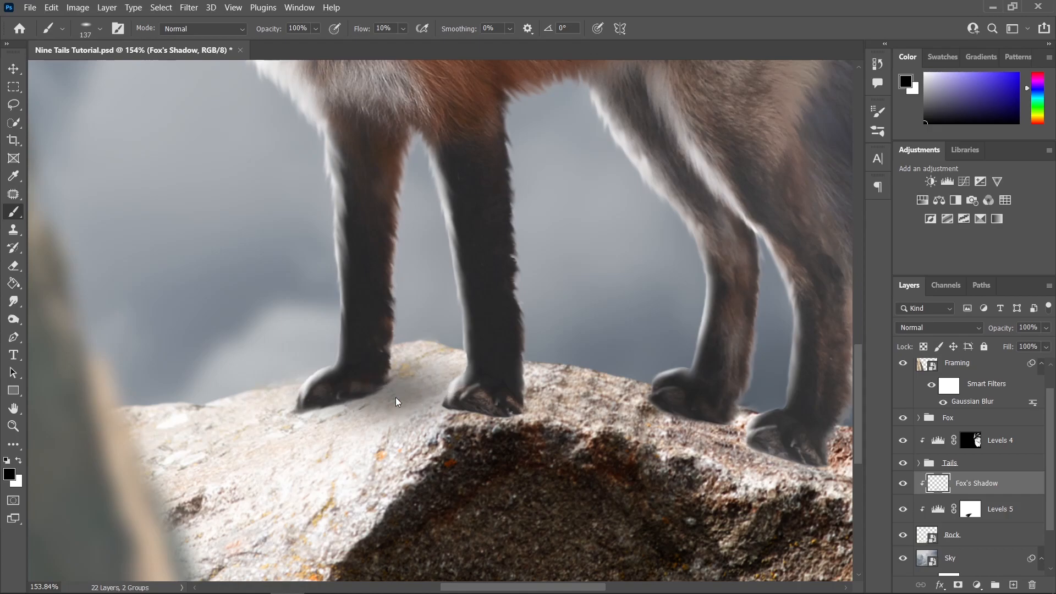
# Step: Paint soft black contact shadows on the rock beneath and between the front paws, undoing one misplaced stroke
pyautogui.moveTo(428, 401); pyautogui.dragTo(451, 403)
pyautogui.moveTo(379, 399)
pyautogui.mouseDown()
pyautogui.moveTo(242, 421)
pyautogui.moveTo(349, 386)
pyautogui.moveTo(402, 336)
pyautogui.moveTo(274, 405)
pyautogui.moveTo(313, 403)
pyautogui.mouseUp()
pyautogui.scroll(2, 382, 395)
pyautogui.scroll(2, 330, 401)
pyautogui.hotkey('ctrl', 'z')
pyautogui.moveTo(528, 407); pyautogui.dragTo(479, 405)
pyautogui.moveTo(474, 419); pyautogui.dragTo(614, 419)
# Step: Paint dark contact shadows under both hind paws using the flattened soft brush at about 45 px
pyautogui.scroll(-4, 633, 403)
pyautogui.moveTo(597, 401); pyautogui.dragTo(651, 396)
pyautogui.moveTo(759, 398); pyautogui.dragTo(578, 358)
pyautogui.scroll(3, 578, 358)
pyautogui.moveTo(578, 356)
pyautogui.mouseDown()
pyautogui.moveTo(540, 365)
pyautogui.moveTo(665, 357)
pyautogui.moveTo(338, 262)
pyautogui.mouseUp()
pyautogui.scroll(1, 578, 361)
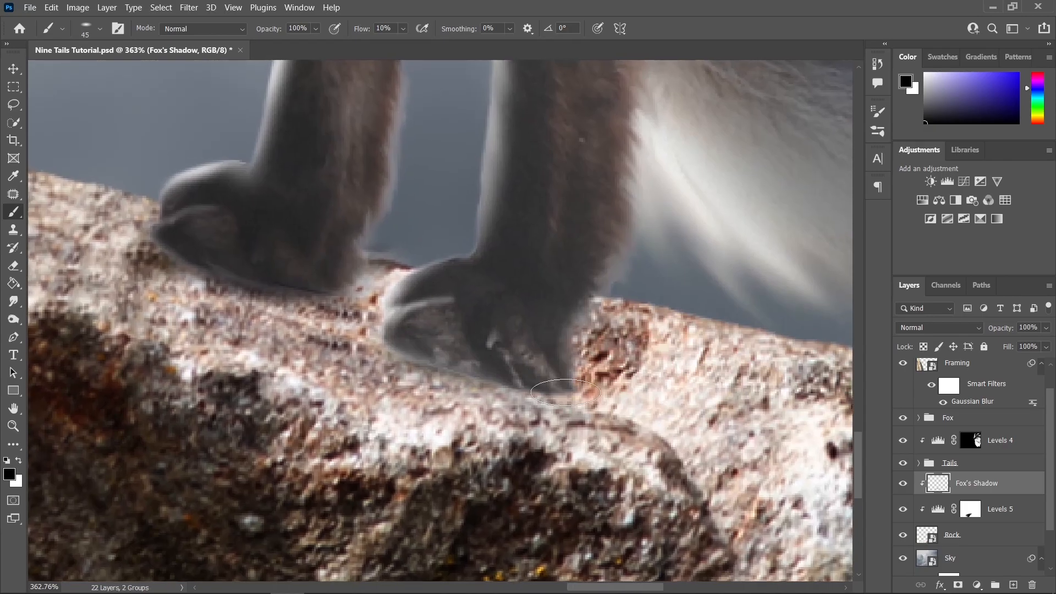
pyautogui.moveTo(500, 366); pyautogui.dragTo(578, 391)
pyautogui.scroll(-4, 470, 319)
pyautogui.moveTo(417, 308); pyautogui.dragTo(571, 408)
pyautogui.scroll(-5, 567, 407)
pyautogui.scroll(6, 495, 402)
pyautogui.moveTo(490, 388); pyautogui.dragTo(731, 413)
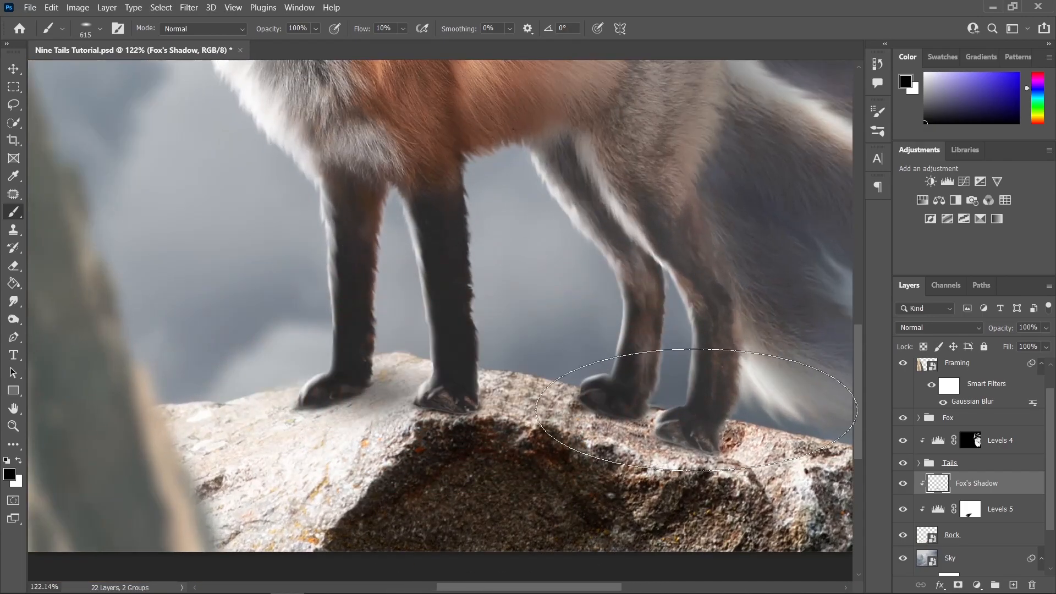
# Step: Flatten the brush tip further and paint a broad soft shadow across the top of the rock beneath the whole fox
pyautogui.click(100, 29)
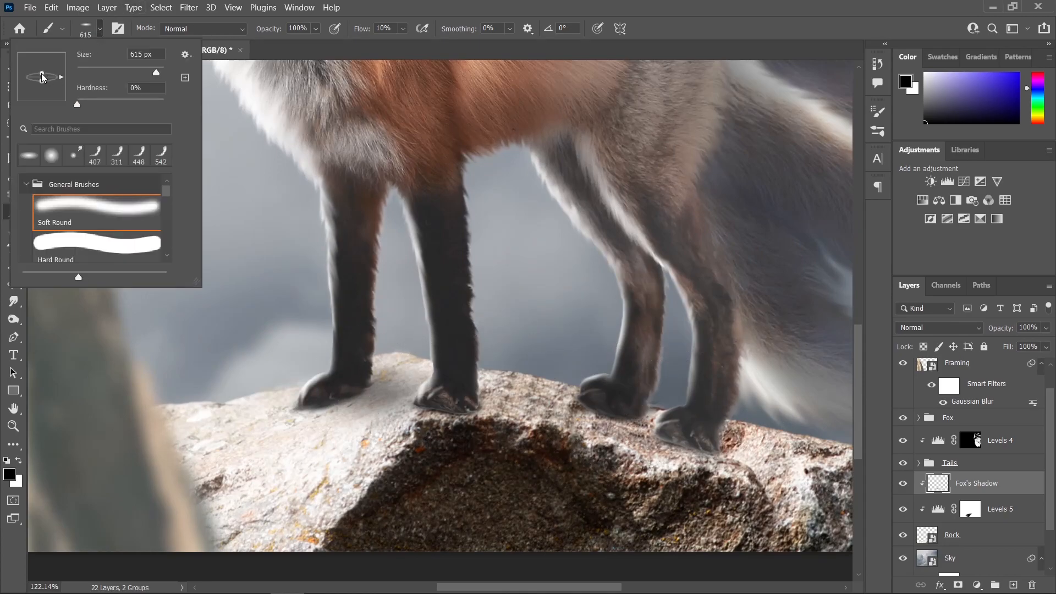
pyautogui.moveTo(489, 387); pyautogui.dragTo(427, 398)
pyautogui.moveTo(427, 398)
pyautogui.mouseDown()
pyautogui.moveTo(692, 423)
pyautogui.moveTo(514, 430)
pyautogui.moveTo(330, 410)
pyautogui.mouseUp()
pyautogui.scroll(-8, 572, 449)
pyautogui.scroll(7, 688, 437)
pyautogui.scroll(4, 279, 402)
pyautogui.scroll(-5, 434, 408)
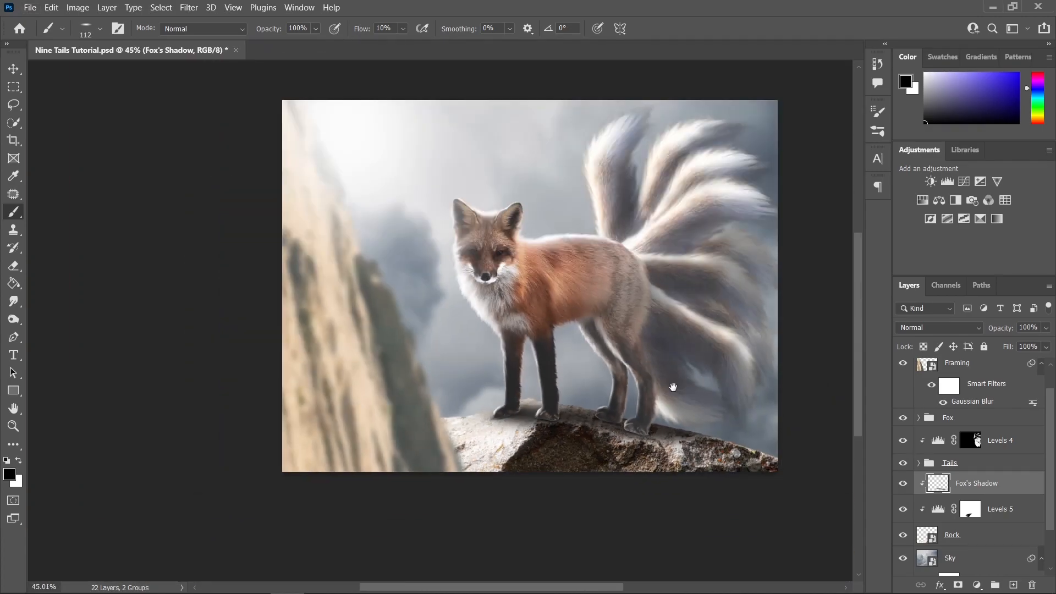
pyautogui.scroll(4, 660, 427)
pyautogui.scroll(2, 680, 427)
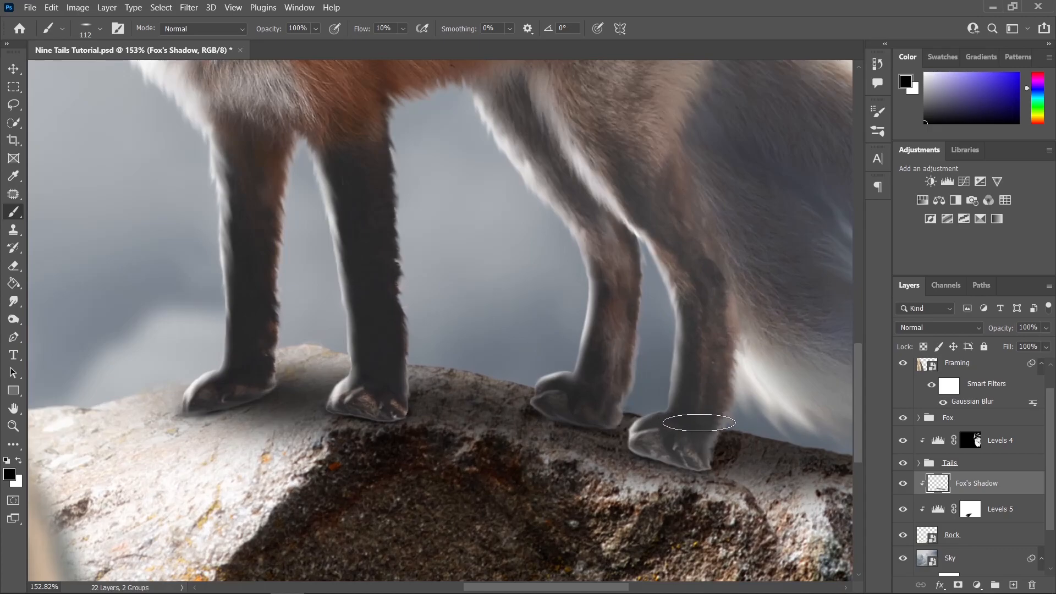
# Step: Select the Fox layer inside the Fox group, add a layer mask to it, and switch to the Brush tool
pyautogui.press('v')
pyautogui.click(697, 434)
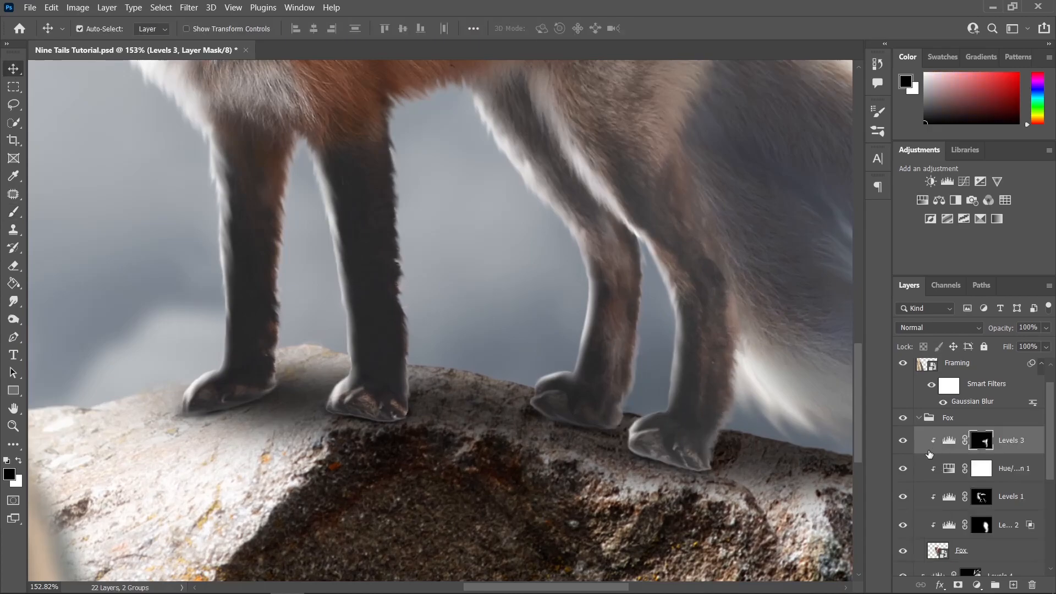
pyautogui.scroll(-1, 965, 457)
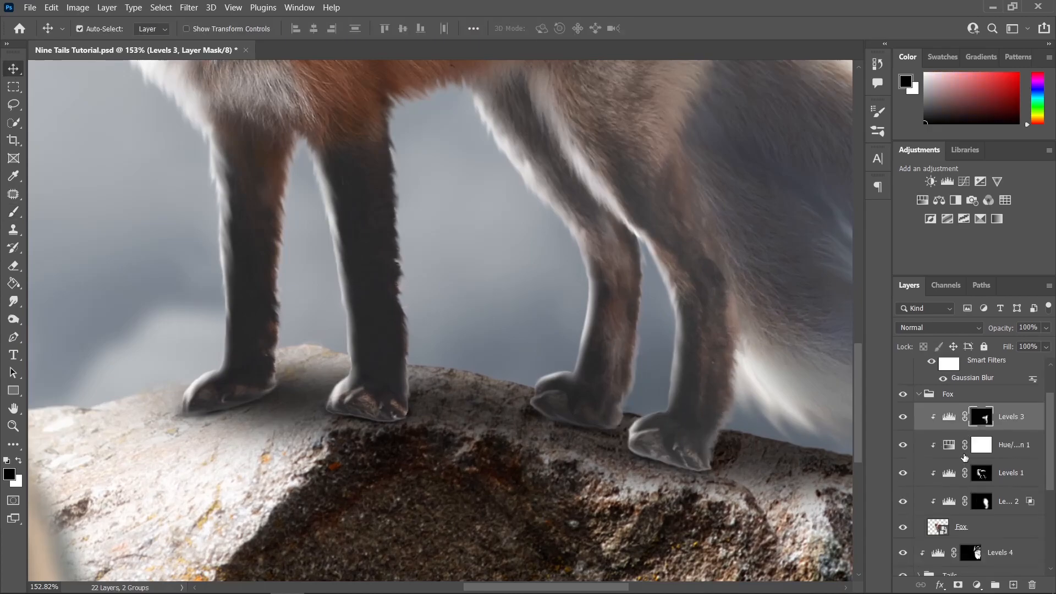
pyautogui.click(973, 531)
pyautogui.scroll(-1, 820, 517)
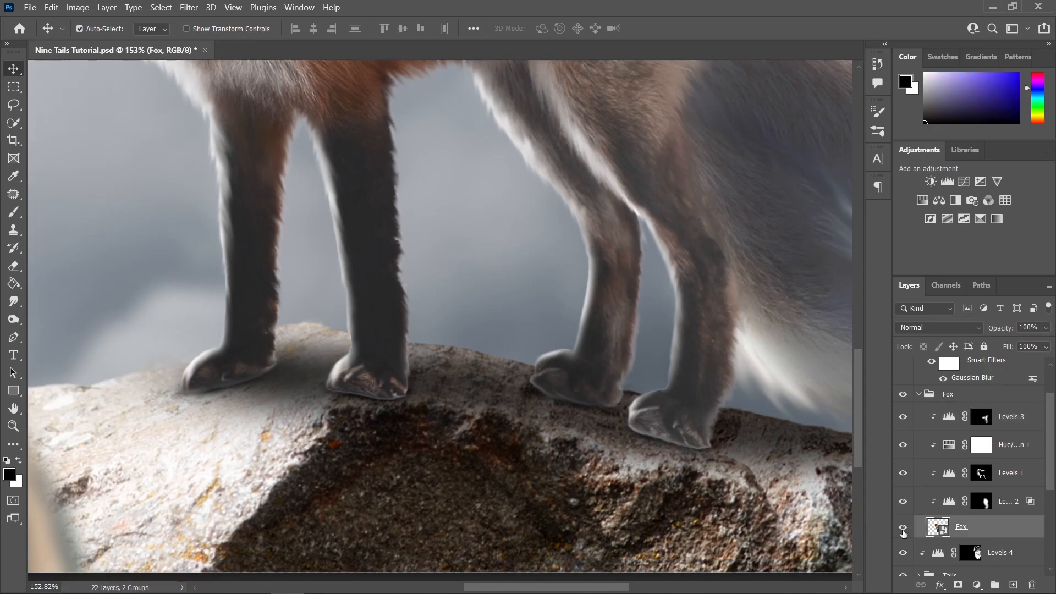
pyautogui.click(958, 586)
pyautogui.press('b')
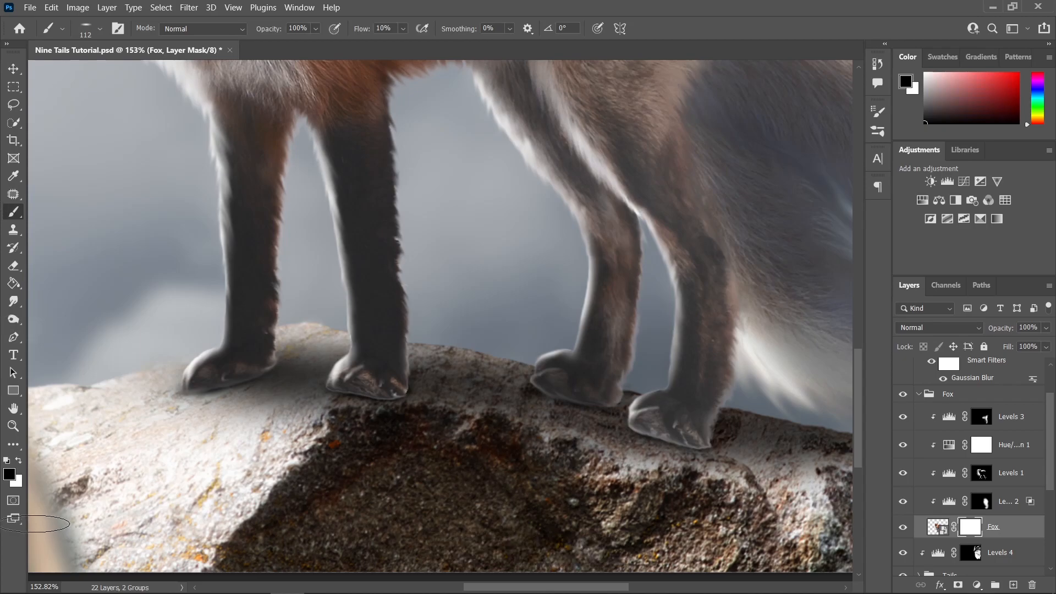
# Step: Paint black on the Fox mask with a round brush of about 7 to 14 px to erase the light edge under the front paws
pyautogui.click(100, 30)
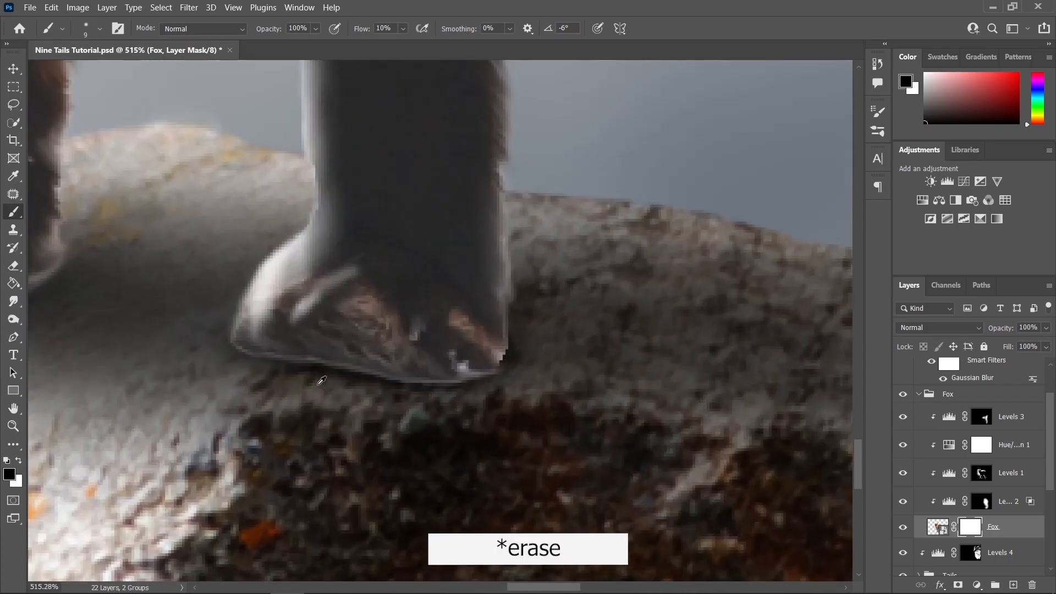
pyautogui.scroll(1, 253, 361)
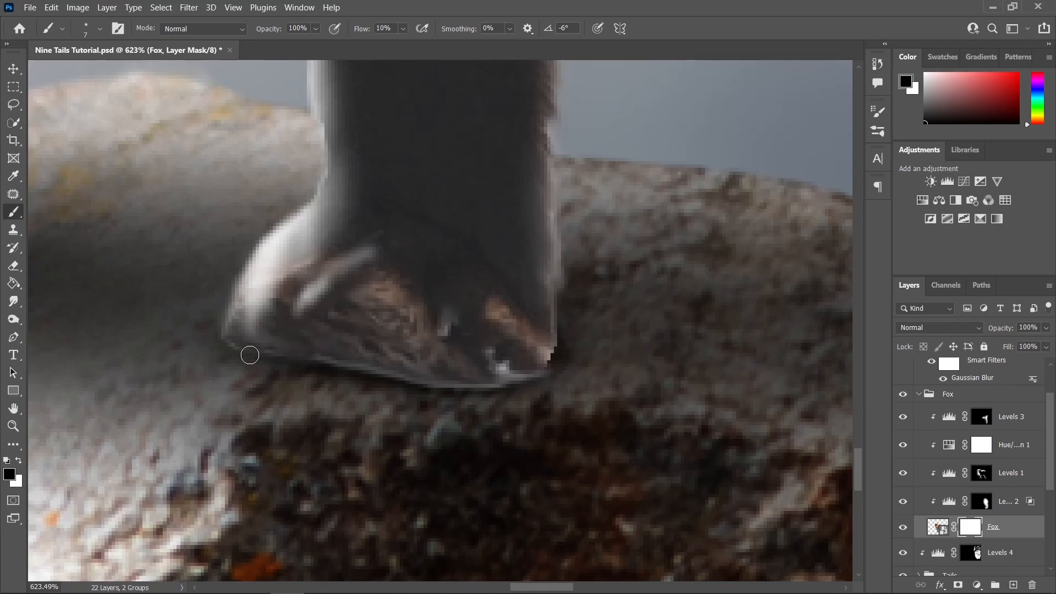
pyautogui.press(']')
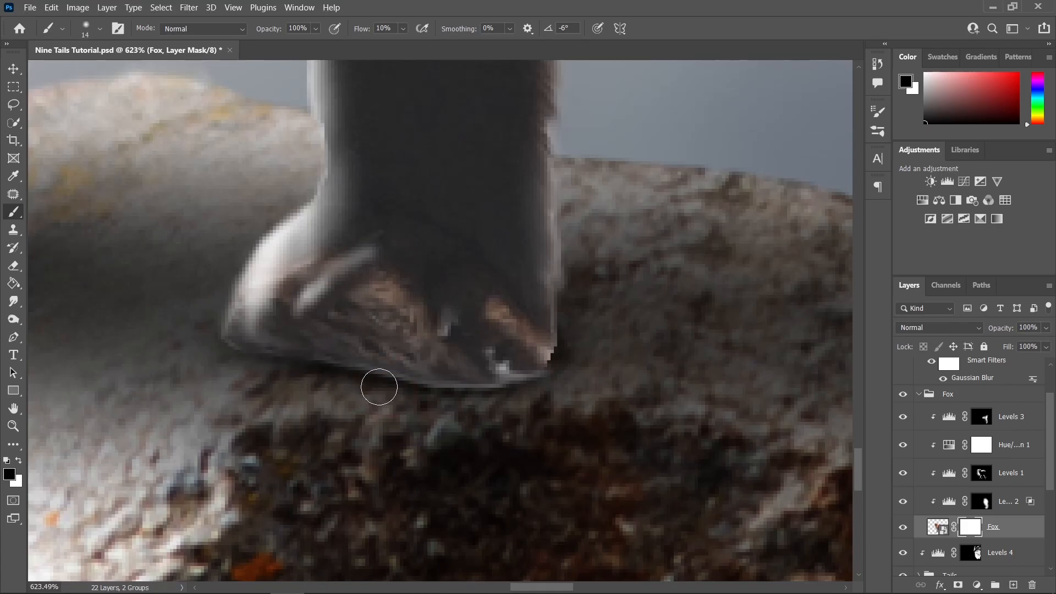
pyautogui.moveTo(472, 400)
pyautogui.mouseDown()
pyautogui.moveTo(326, 382)
pyautogui.moveTo(707, 388)
pyautogui.mouseUp()
pyautogui.scroll(-3, 334, 408)
pyautogui.scroll(3, 473, 350)
pyautogui.moveTo(289, 344)
pyautogui.mouseDown()
pyautogui.moveTo(356, 346)
pyautogui.moveTo(542, 276)
pyautogui.mouseUp()
# Step: Erase the light edges beneath the hind paws on the Fox mask with a round black brush of about 12 to 23 px
pyautogui.scroll(-3, 564, 360)
pyautogui.scroll(-3, 564, 359)
pyautogui.scroll(5, 258, 242)
pyautogui.moveTo(605, 353)
pyautogui.mouseDown()
pyautogui.moveTo(264, 247)
pyautogui.moveTo(547, 331)
pyautogui.mouseUp()
pyautogui.moveTo(601, 393)
pyautogui.mouseDown()
pyautogui.moveTo(191, 264)
pyautogui.moveTo(456, 318)
pyautogui.mouseUp()
pyautogui.press(']')
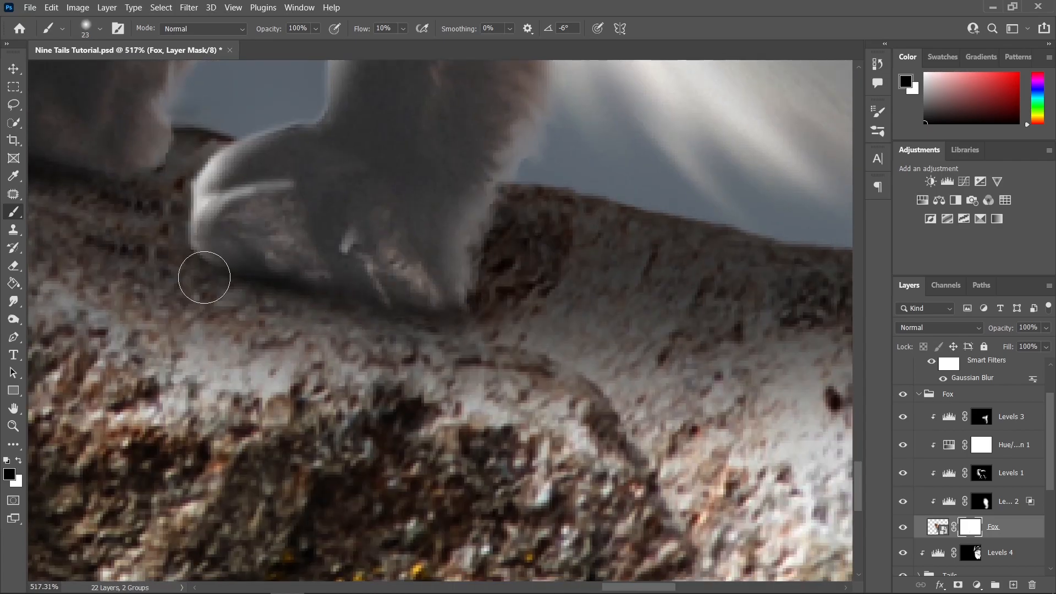
pyautogui.scroll(-10, 731, 359)
pyautogui.moveTo(731, 359)
pyautogui.mouseDown()
pyautogui.moveTo(634, 406)
pyautogui.moveTo(634, 383)
pyautogui.mouseUp()
pyautogui.scroll(10, 479, 452)
pyautogui.press('[')
pyautogui.scroll(-10, 554, 389)
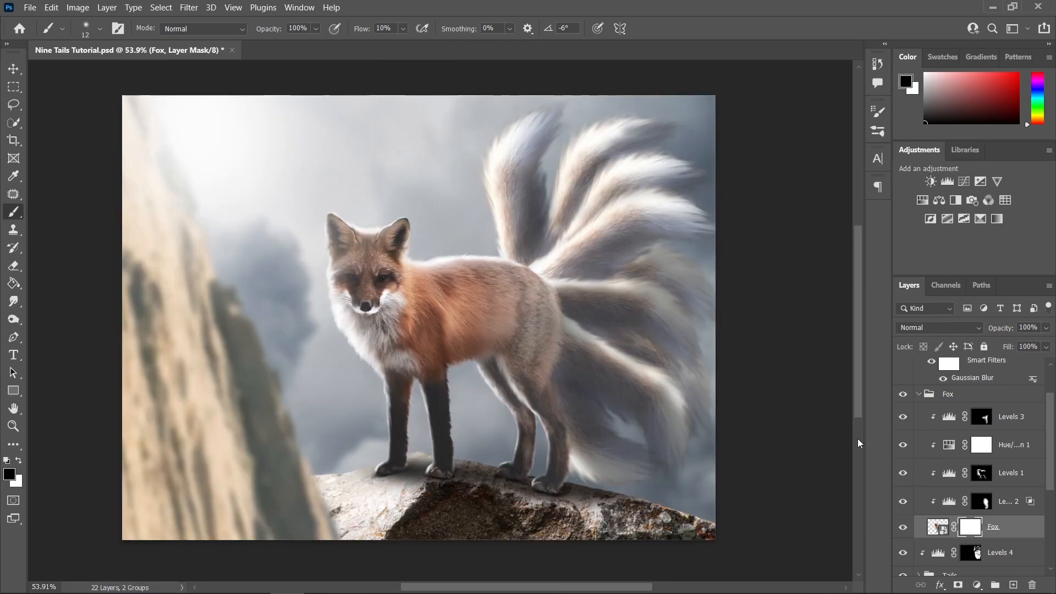
# Step: Collapse the Fox group and select the Framing layer with the Move tool
pyautogui.click(12, 70)
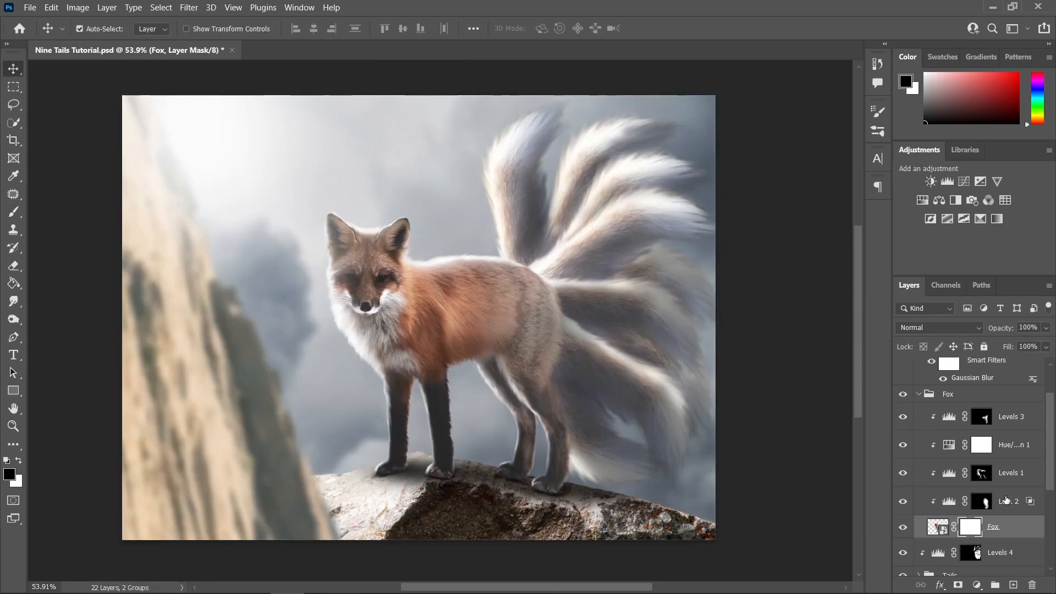
pyautogui.click(919, 395)
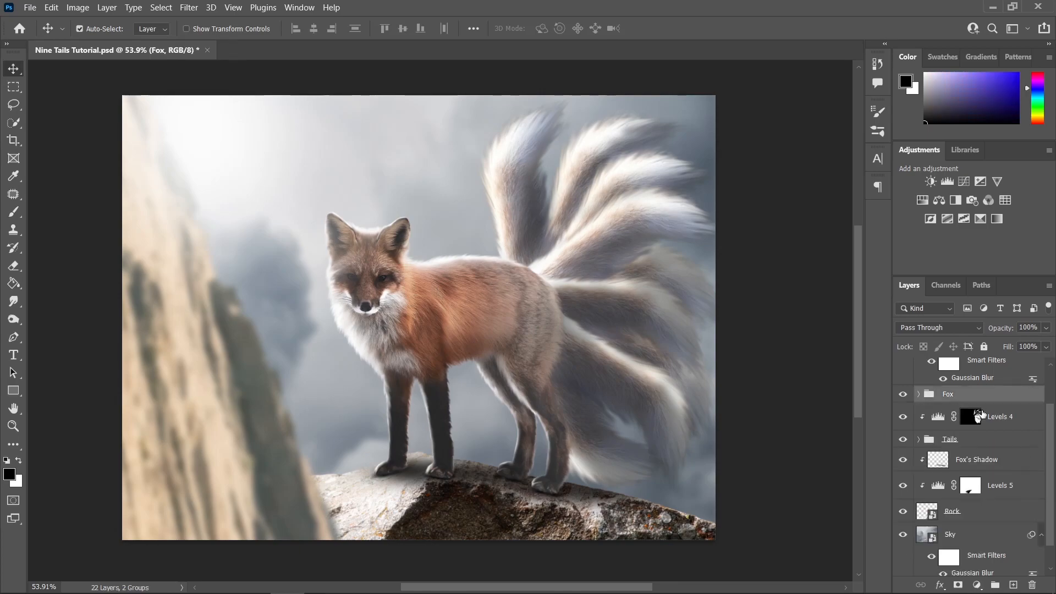
pyautogui.click(187, 432)
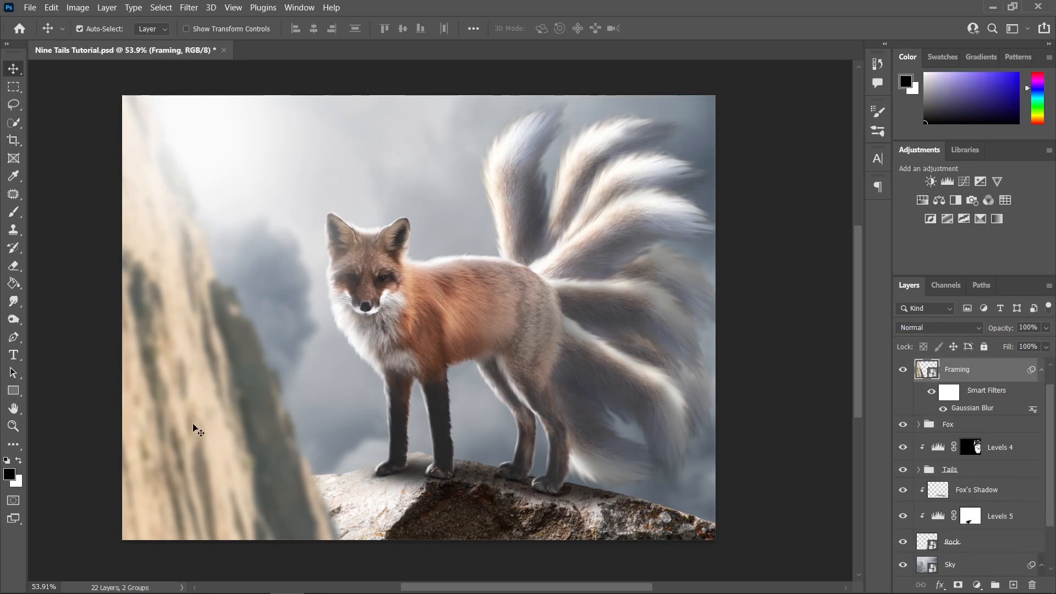
pyautogui.moveTo(298, 360); pyautogui.dragTo(317, 368)
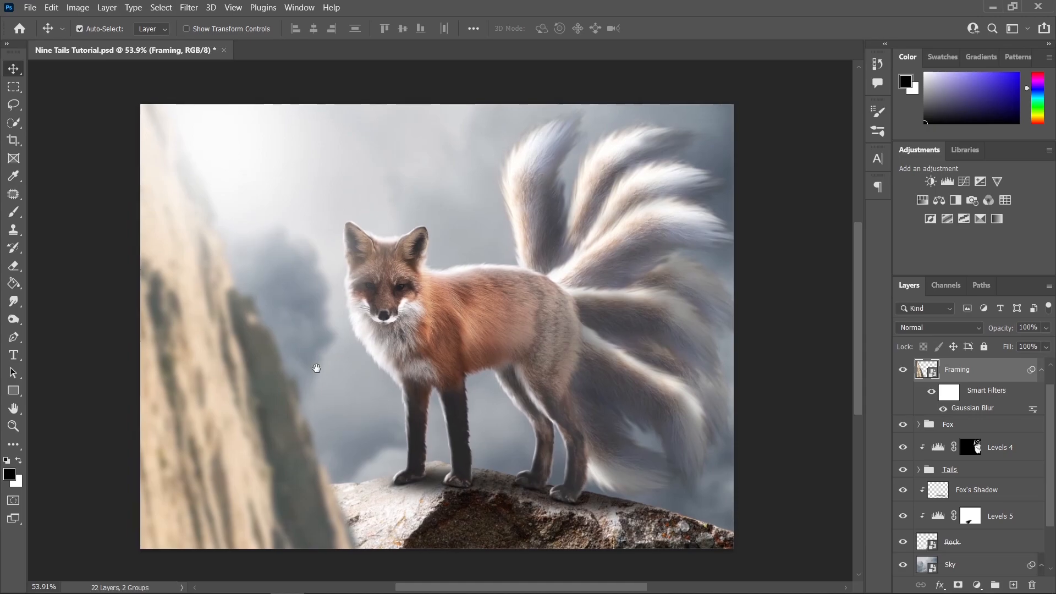
# Step: Add a Levels adjustment clipped to the Framing layer and set its midtones to 0.55
pyautogui.click(977, 587)
pyautogui.click(963, 401)
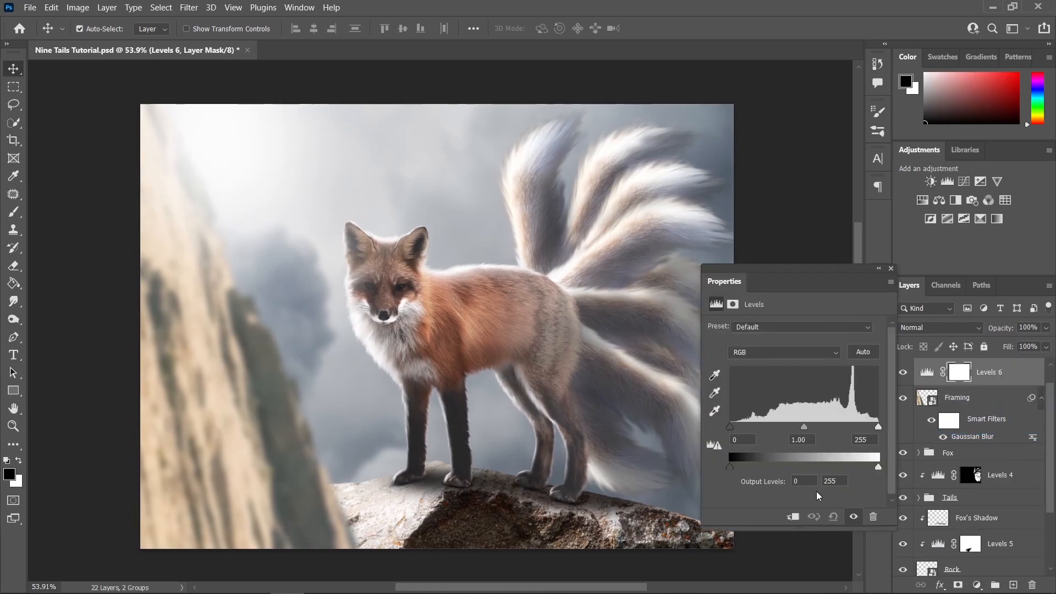
pyautogui.click(793, 517)
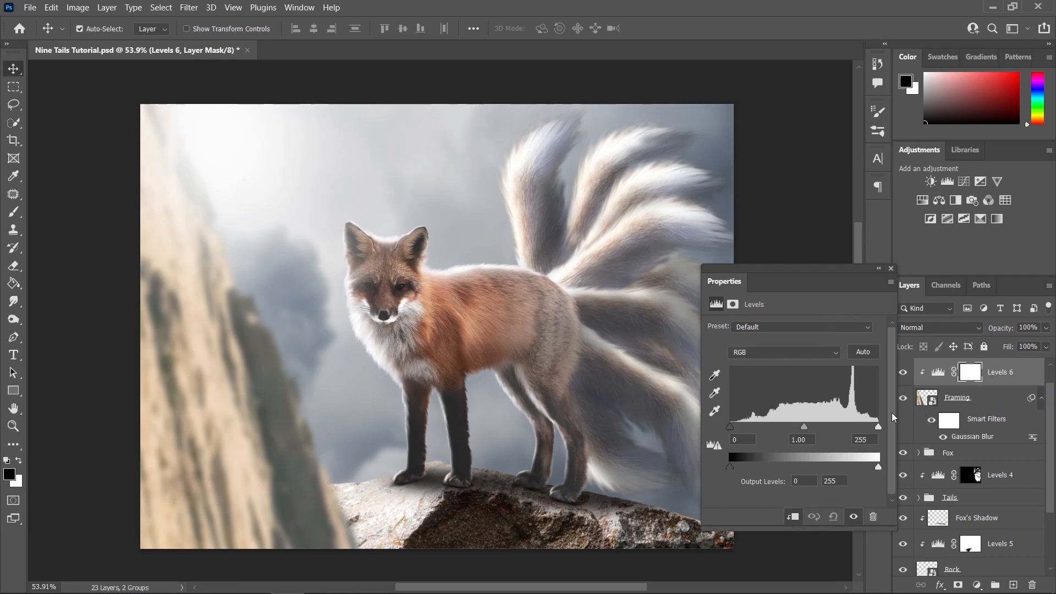
pyautogui.moveTo(805, 428); pyautogui.dragTo(831, 424)
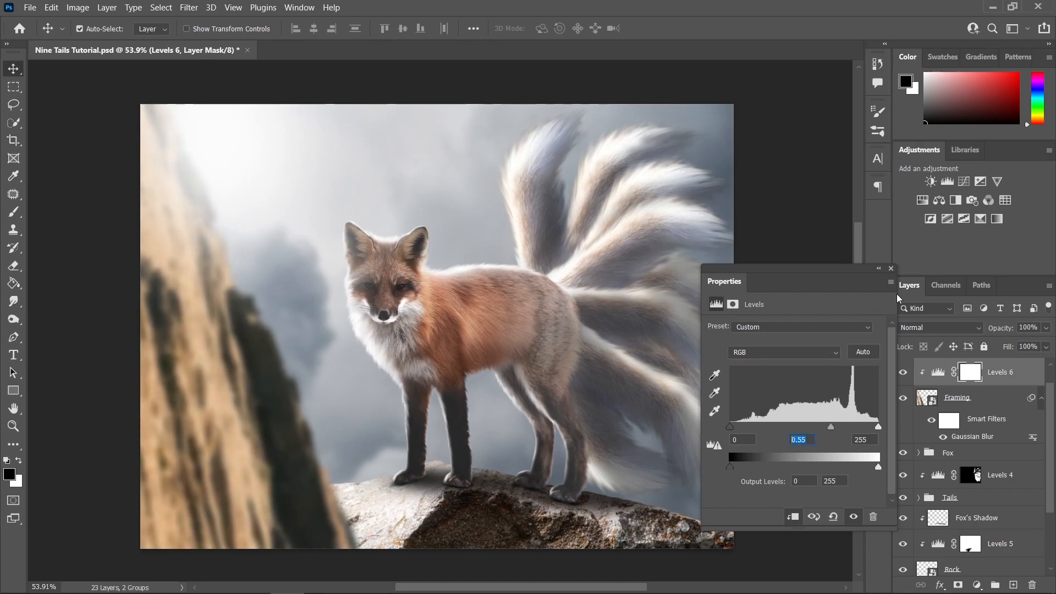
pyautogui.click(891, 268)
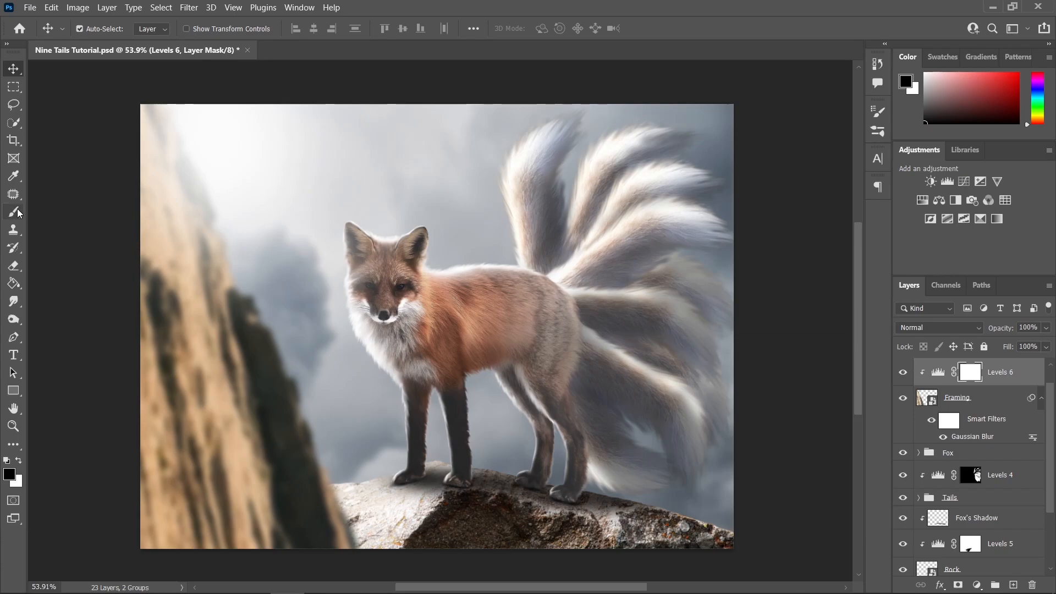
# Step: Paint black on the Levels 6 mask over the left part of the cliff, touching up the masked area with white
pyautogui.click(15, 211)
pyautogui.moveTo(177, 452); pyautogui.dragTo(253, 459)
pyautogui.moveTo(224, 454); pyautogui.dragTo(206, 448)
pyautogui.moveTo(231, 425)
pyautogui.mouseDown()
pyautogui.moveTo(173, 546)
pyautogui.moveTo(200, 547)
pyautogui.moveTo(153, 360)
pyautogui.moveTo(122, 299)
pyautogui.moveTo(138, 207)
pyautogui.moveTo(156, 303)
pyautogui.moveTo(187, 301)
pyautogui.mouseUp()
pyautogui.press('x')
pyautogui.moveTo(257, 440); pyautogui.dragTo(187, 219)
pyautogui.scroll(-2, 296, 259)
pyautogui.press('v')
pyautogui.scroll(2, 336, 384)
pyautogui.press('x')
# Step: Duplicate the Framing layer and place the copy above Levels 6
pyautogui.click(955, 408)
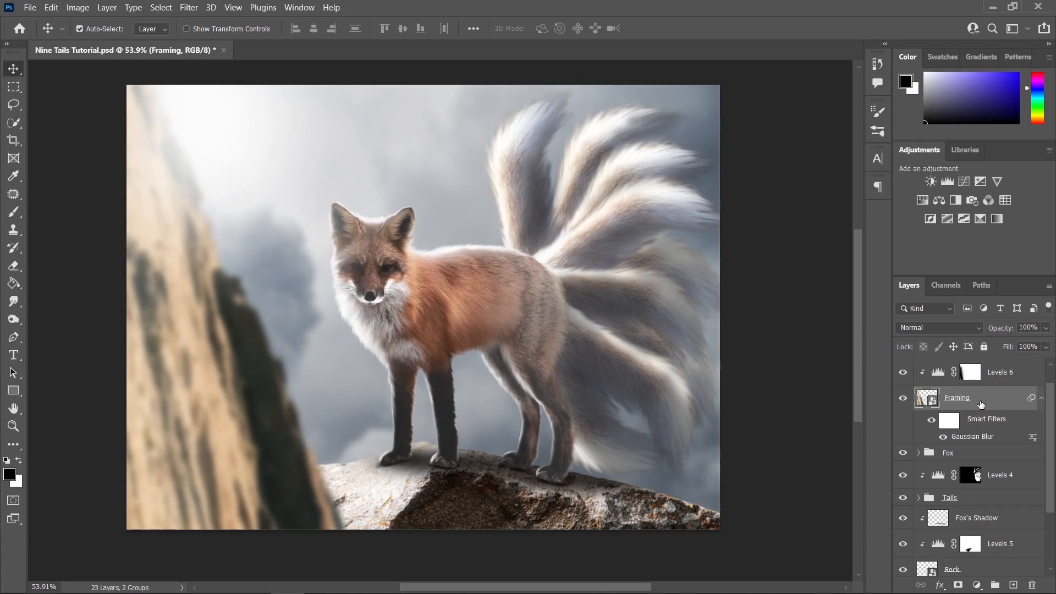
pyautogui.moveTo(989, 405); pyautogui.dragTo(1005, 369)
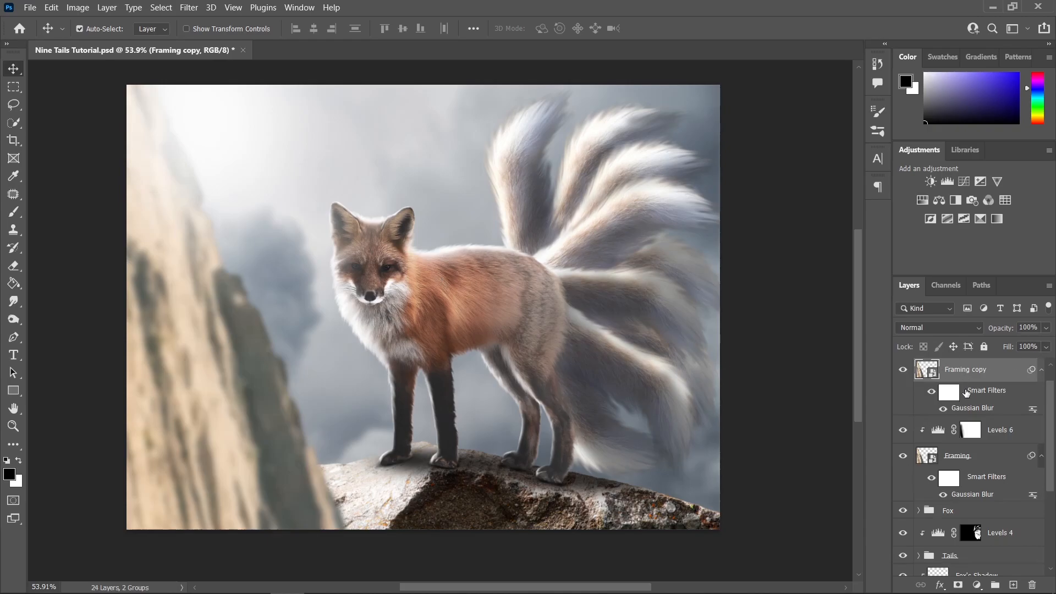
# Step: Scale the Framing copy to 41.05% width and 57.42% height, rotate it -6.54°, and place it against the cliff
pyautogui.hotkey('ctrl', 't')
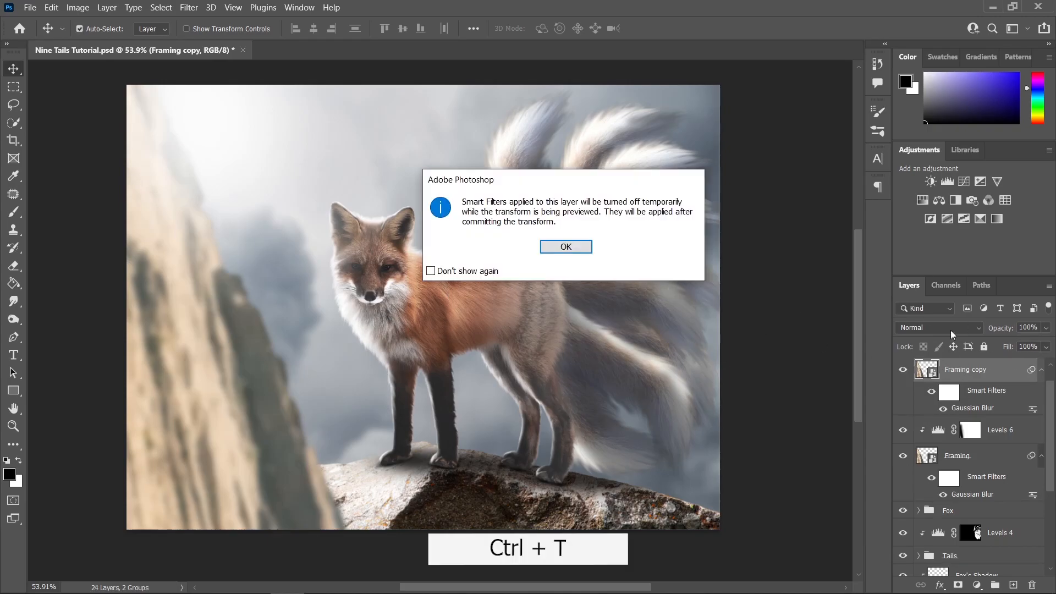
pyautogui.click(566, 246)
pyautogui.moveTo(422, 249); pyautogui.dragTo(225, 308)
pyautogui.moveTo(132, 255); pyautogui.dragTo(485, 264)
pyautogui.moveTo(574, 279); pyautogui.dragTo(321, 333)
pyautogui.moveTo(264, 309); pyautogui.dragTo(349, 379)
pyautogui.scroll(2, 253, 317)
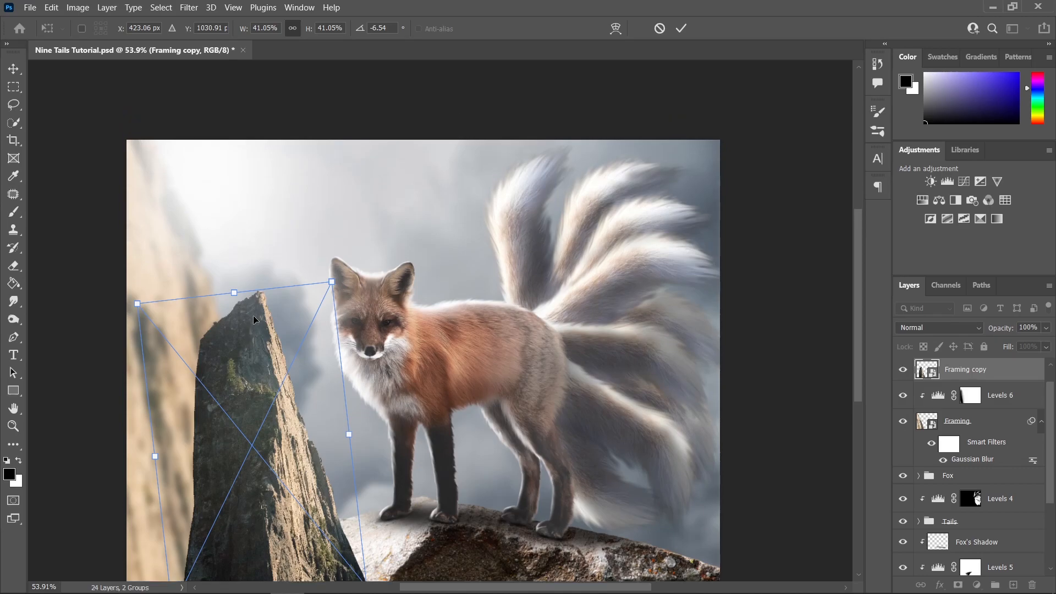
pyautogui.moveTo(236, 296); pyautogui.dragTo(217, 244)
pyautogui.moveTo(210, 191); pyautogui.dragTo(210, 166)
pyautogui.click(13, 69)
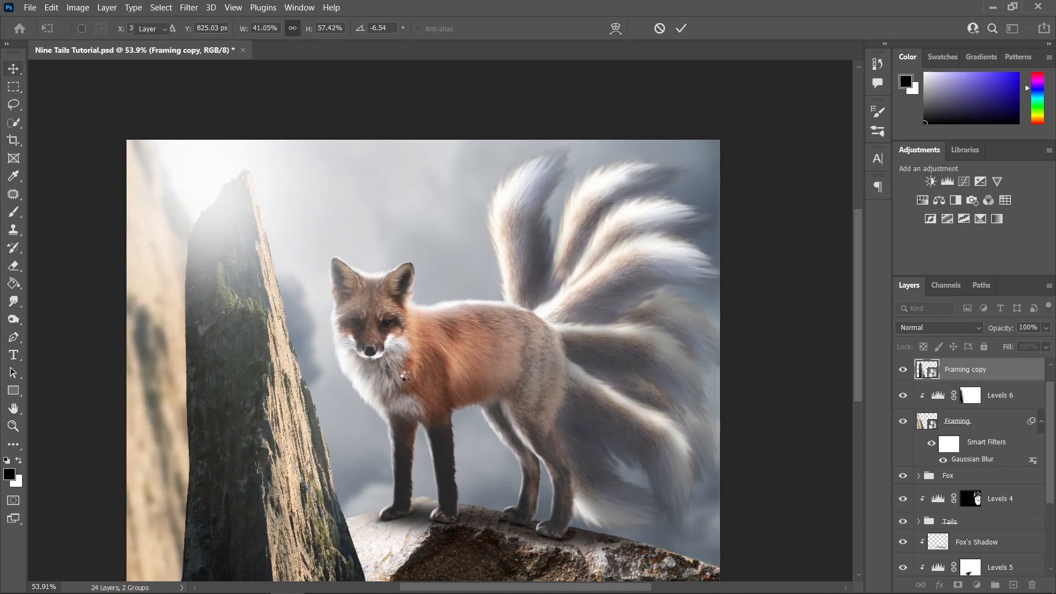
pyautogui.scroll(-3, 409, 377)
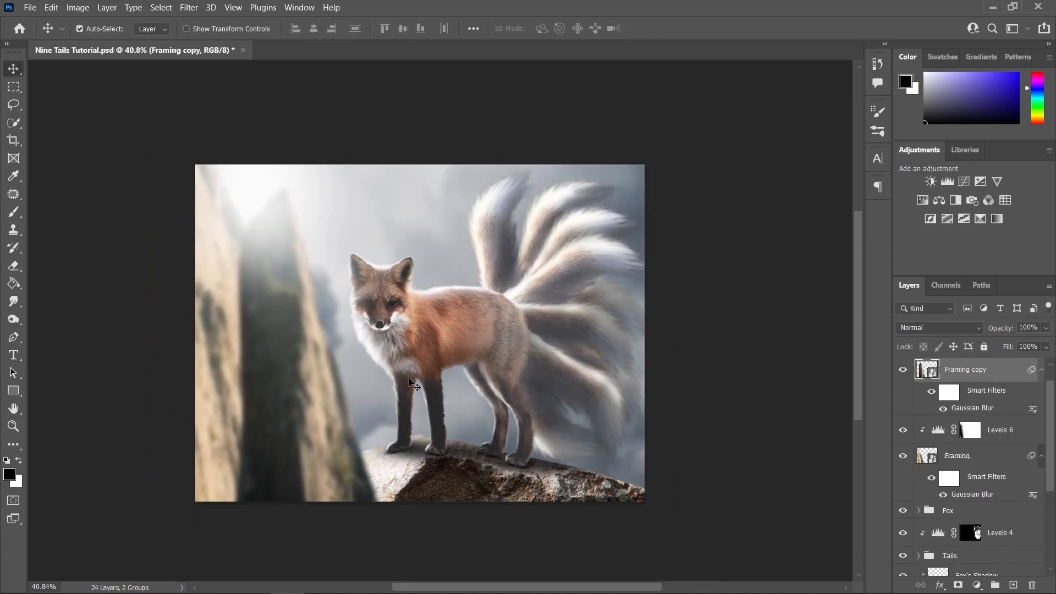
pyautogui.scroll(-1, 409, 377)
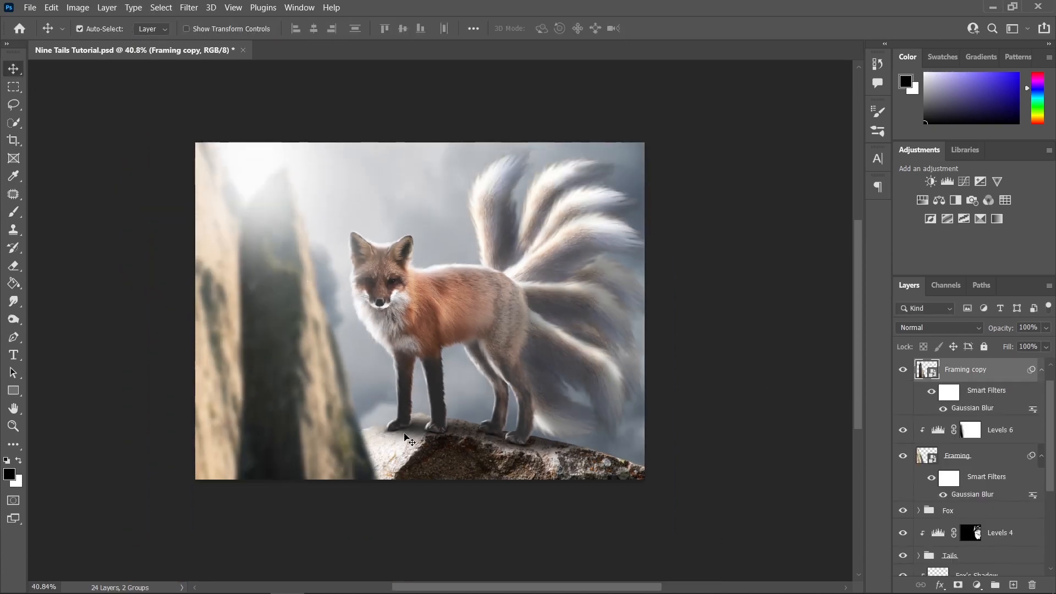
pyautogui.scroll(1, 410, 435)
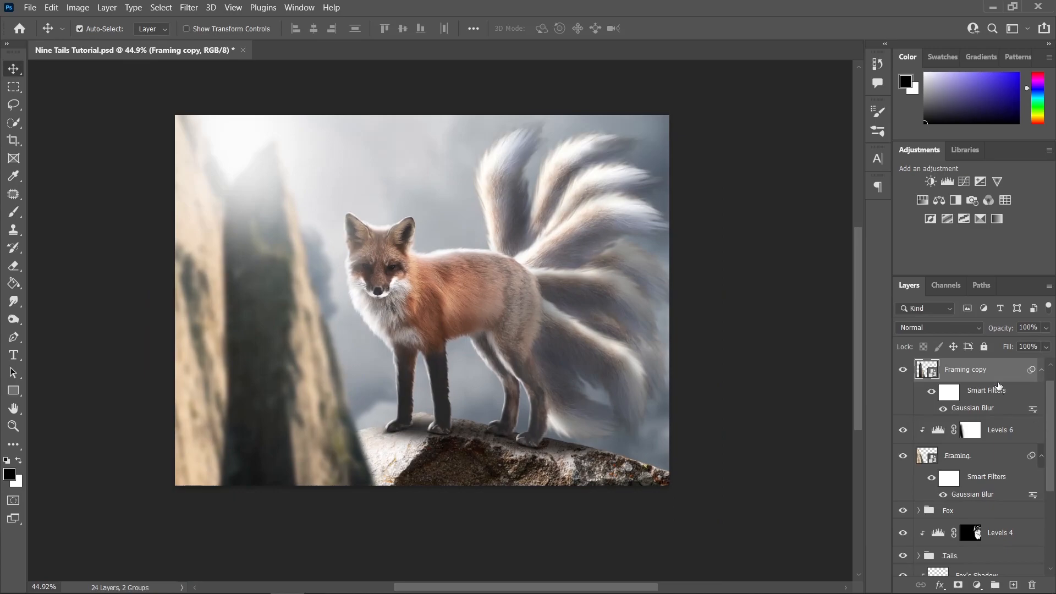
# Step: Move the Framing copy layer below Rock and resize it to 23.83% by 41.31% between the cliff and the fox
pyautogui.moveTo(987, 373); pyautogui.dragTo(975, 502)
pyautogui.scroll(1, 352, 300)
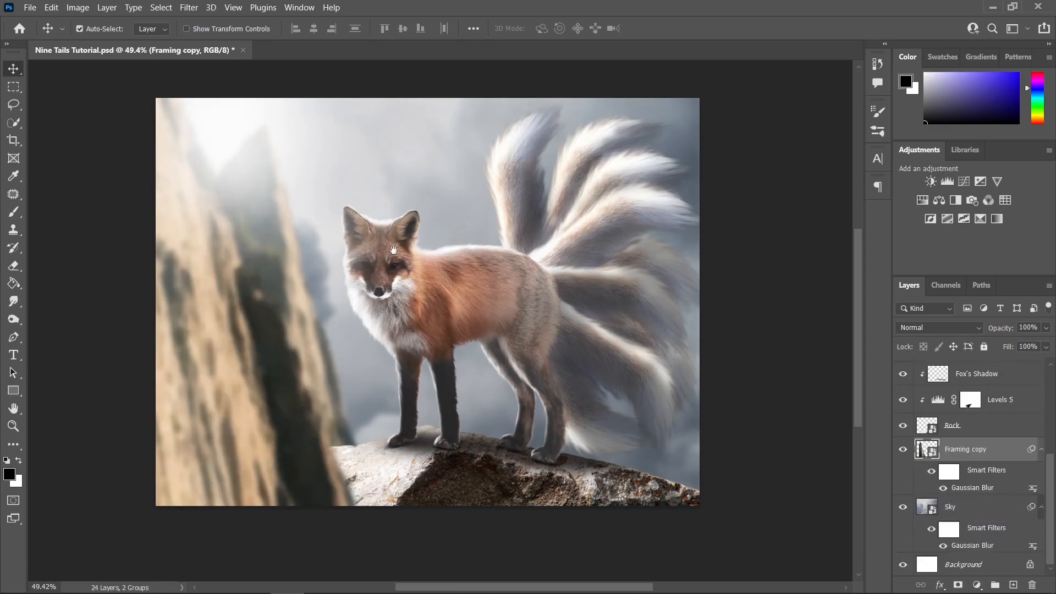
pyautogui.moveTo(414, 292); pyautogui.dragTo(460, 301)
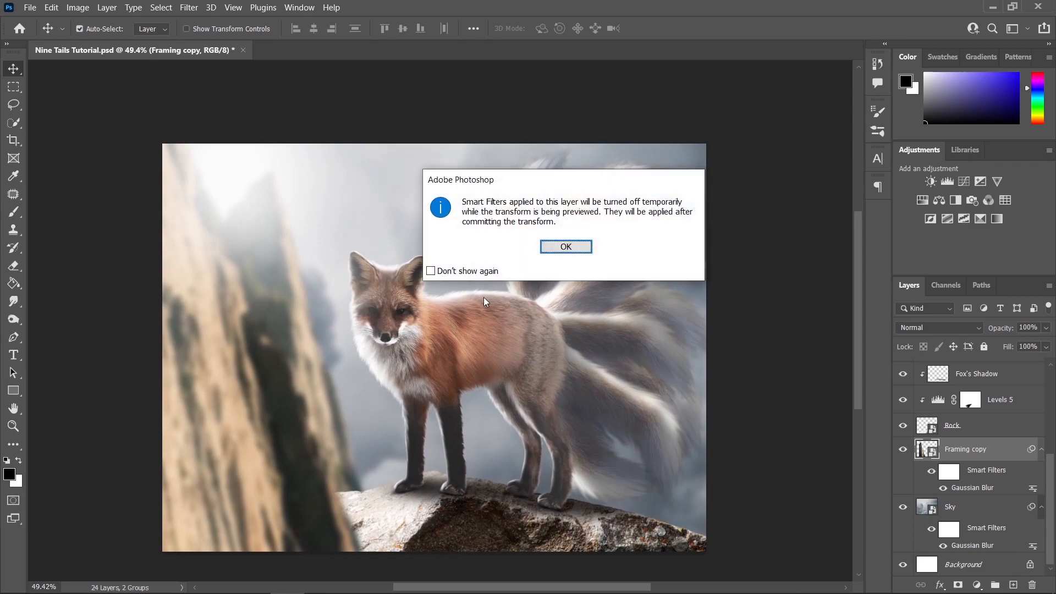
pyautogui.click(565, 252)
pyautogui.moveTo(361, 355); pyautogui.dragTo(364, 413)
pyautogui.moveTo(243, 428); pyautogui.dragTo(245, 428)
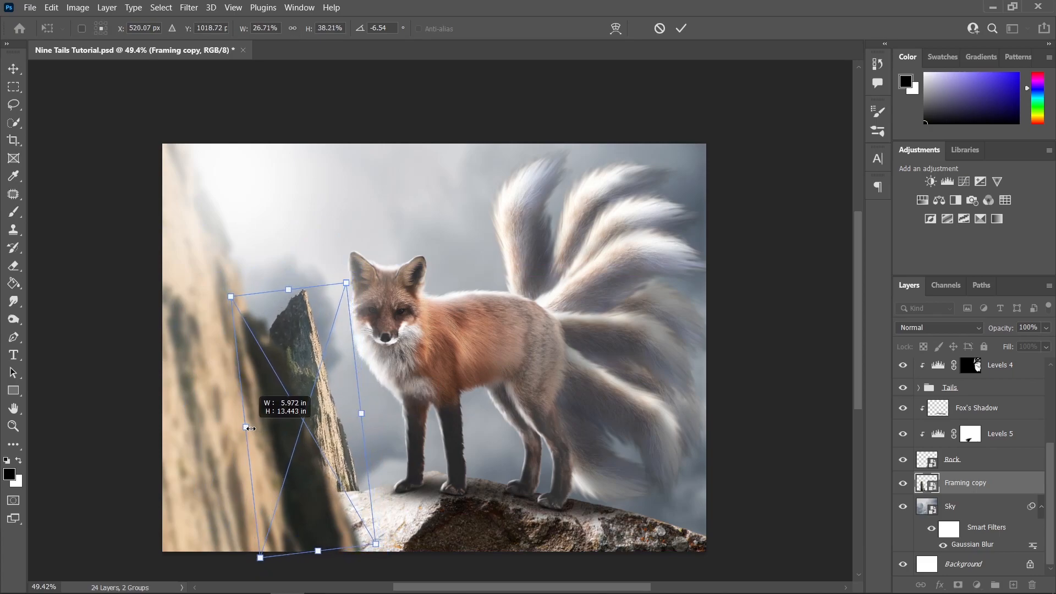
pyautogui.moveTo(245, 428); pyautogui.dragTo(259, 426)
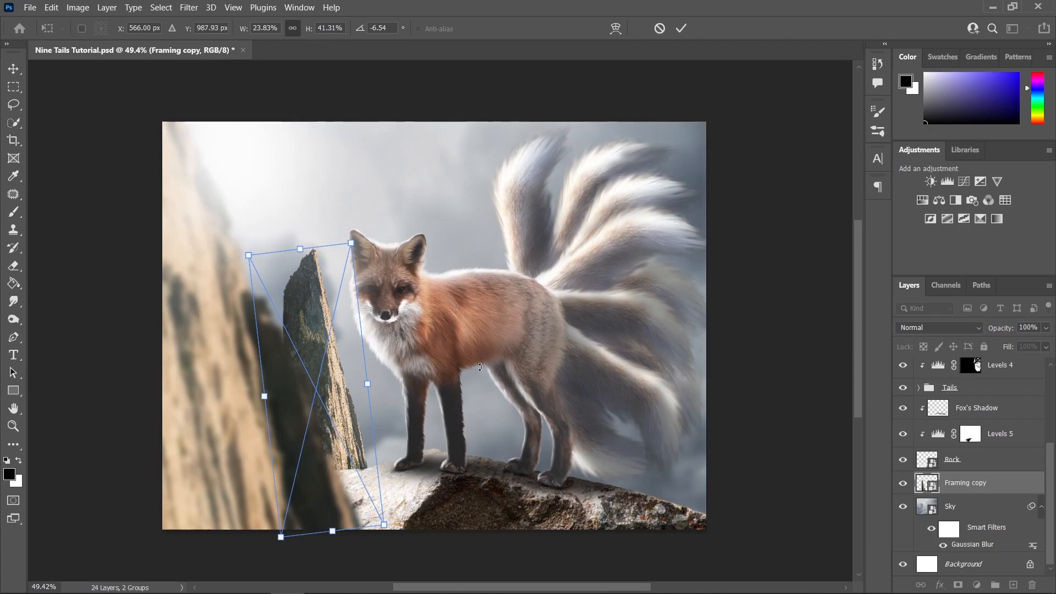
pyautogui.click(16, 72)
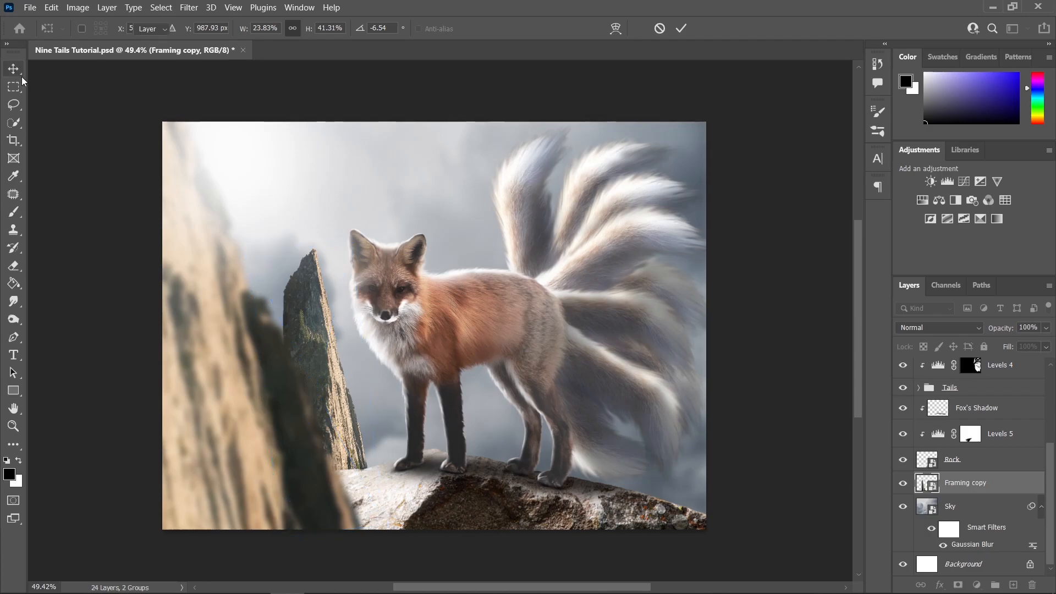
# Step: Lower the opacity of the Framing copy layer to 60%
pyautogui.scroll(1, 512, 393)
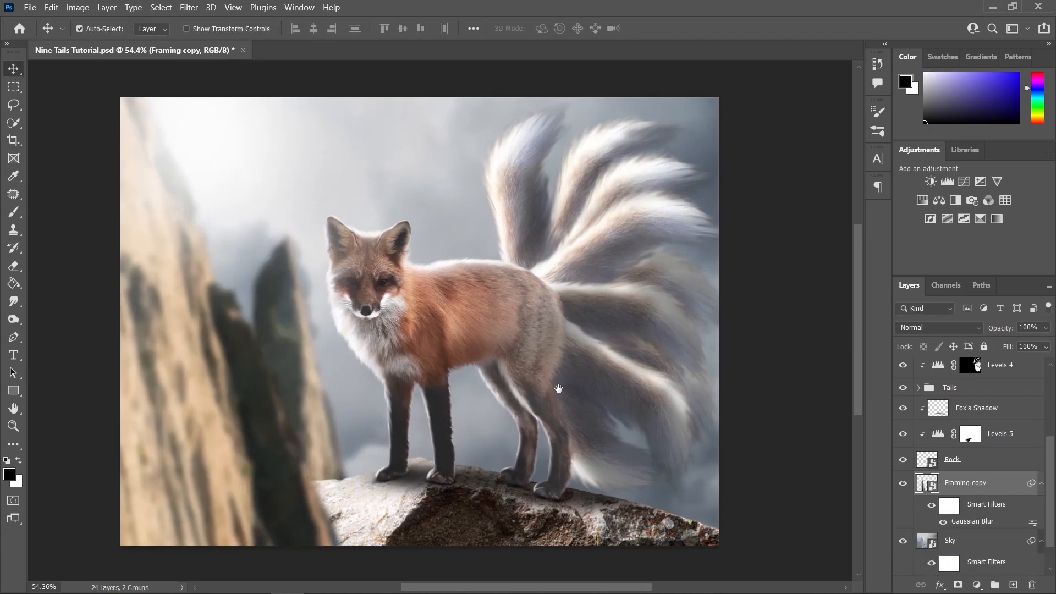
pyautogui.moveTo(347, 378); pyautogui.dragTo(344, 381)
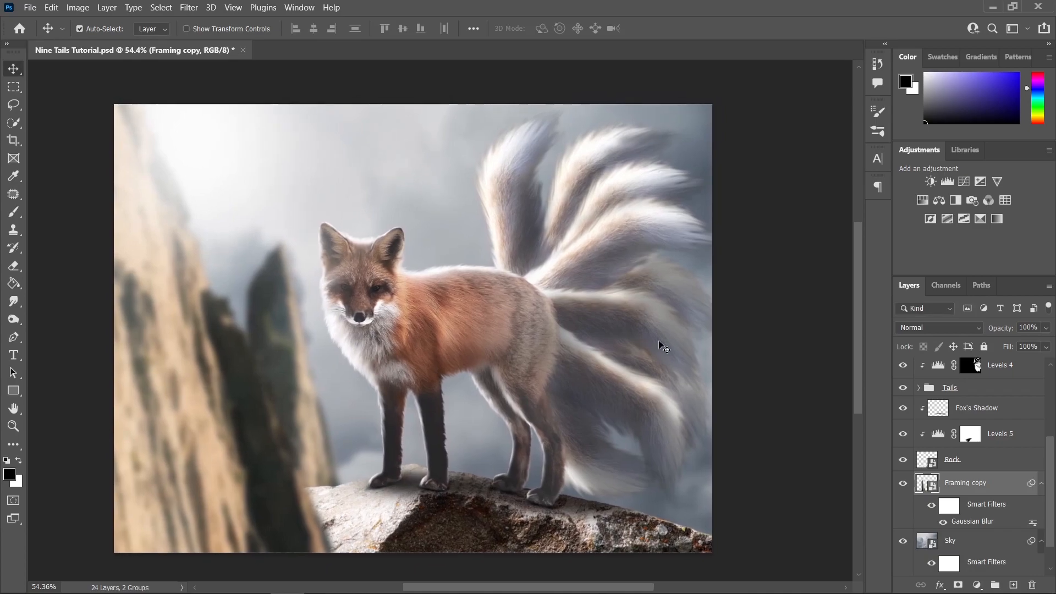
pyautogui.click(1048, 330)
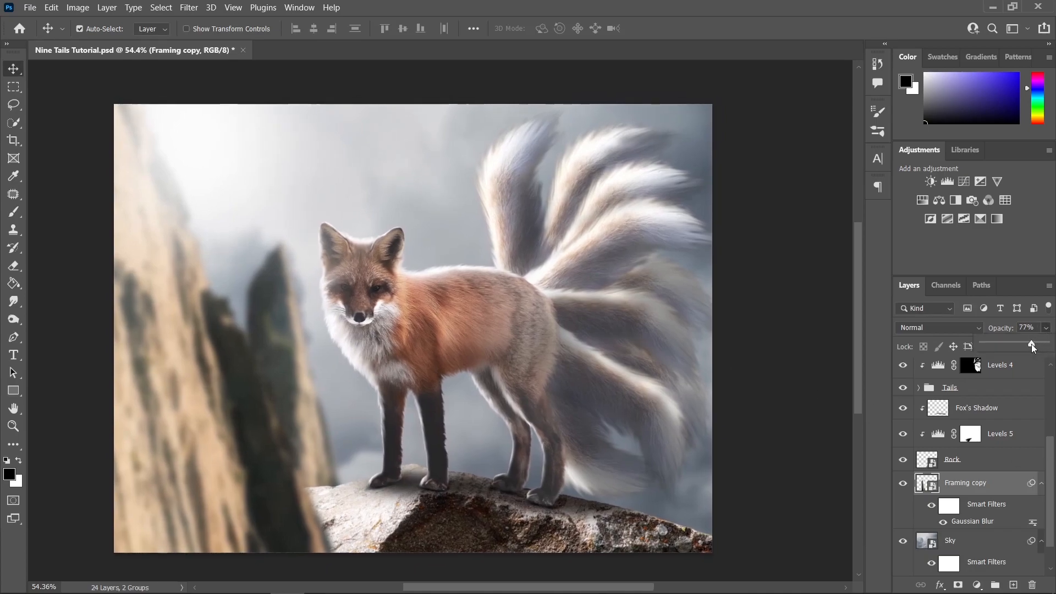
pyautogui.moveTo(1030, 346); pyautogui.dragTo(1021, 354)
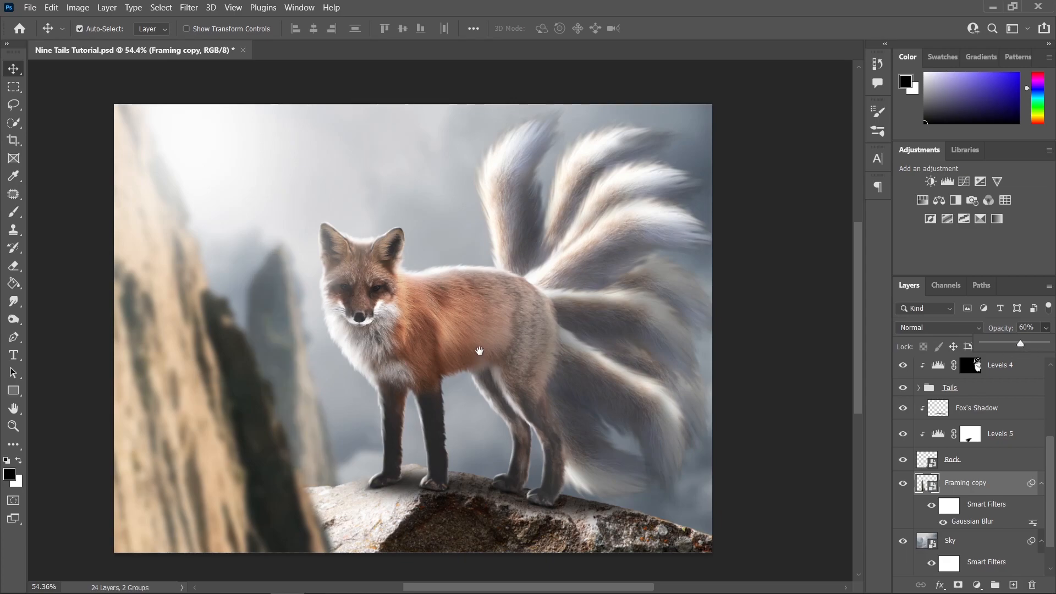
# Step: Rotate the Framing copy spire to -10.41° so it leans more toward the cliff
pyautogui.moveTo(480, 352); pyautogui.dragTo(490, 355)
pyautogui.hotkey('ctrl', 't')
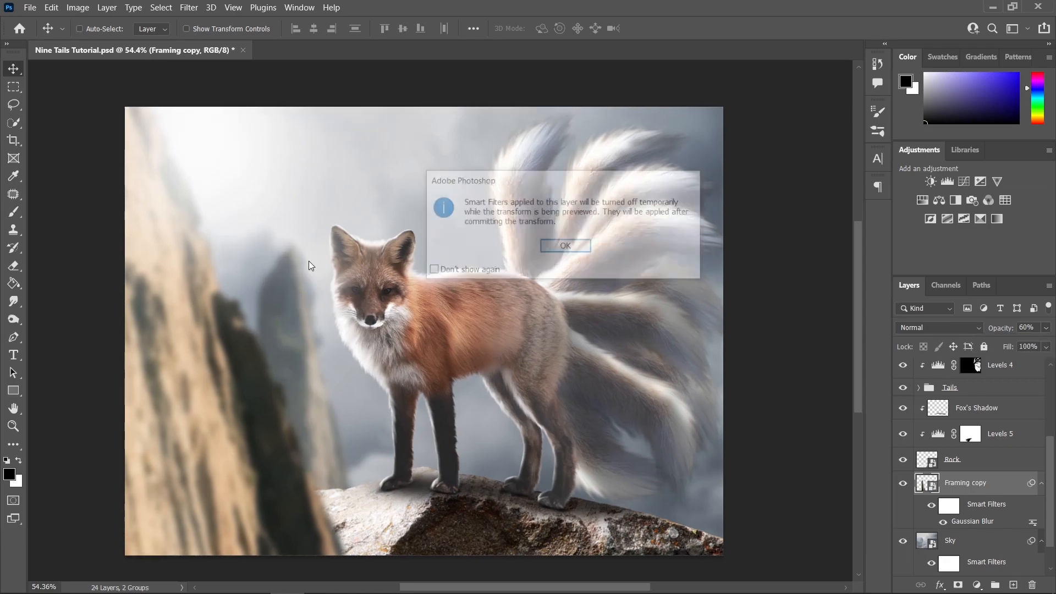
pyautogui.click(548, 247)
pyautogui.moveTo(310, 219); pyautogui.dragTo(267, 208)
pyautogui.click(14, 70)
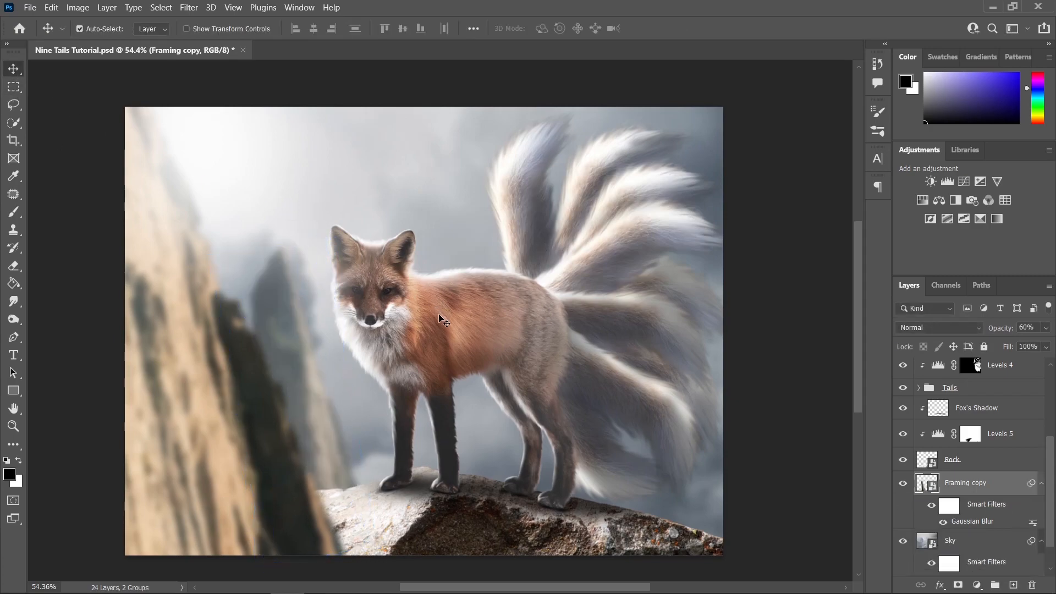
# Step: Duplicate the Framing copy layer and flip the duplicate horizontally
pyautogui.hotkey('ctrl', 'j')
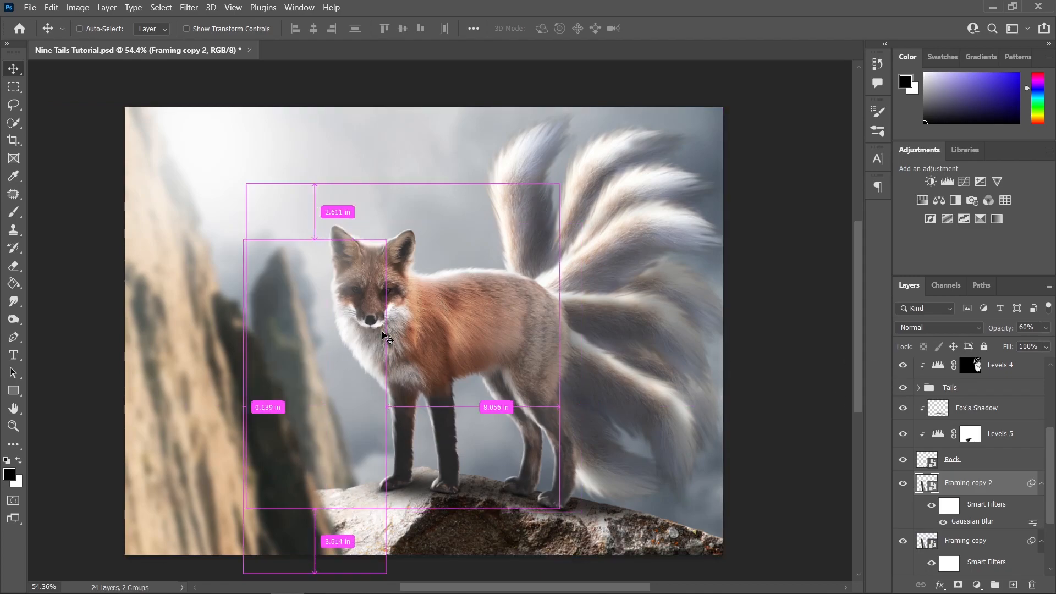
pyautogui.hotkey('ctrl', 't')
pyautogui.click(565, 248)
pyautogui.rightClick(317, 352)
pyautogui.click(316, 346)
pyautogui.rightClick(316, 346)
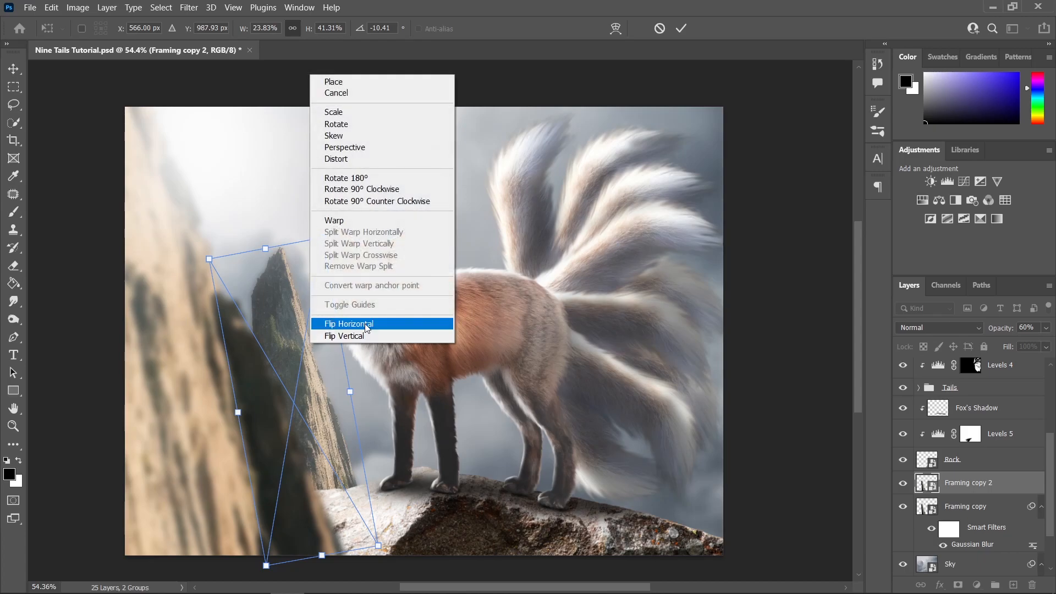
pyautogui.click(348, 324)
# Step: Place the flipped rock spire behind the fox's back and set its layer opacity to 40%
pyautogui.moveTo(343, 356); pyautogui.dragTo(499, 341)
pyautogui.moveTo(394, 377); pyautogui.dragTo(424, 357)
pyautogui.press('Return')
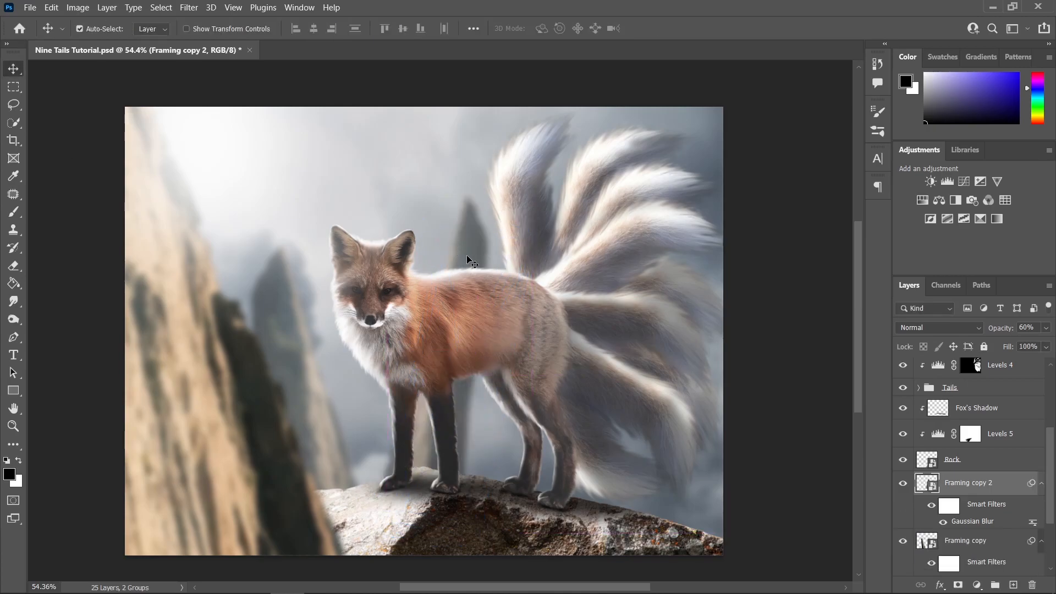
pyautogui.click(1048, 329)
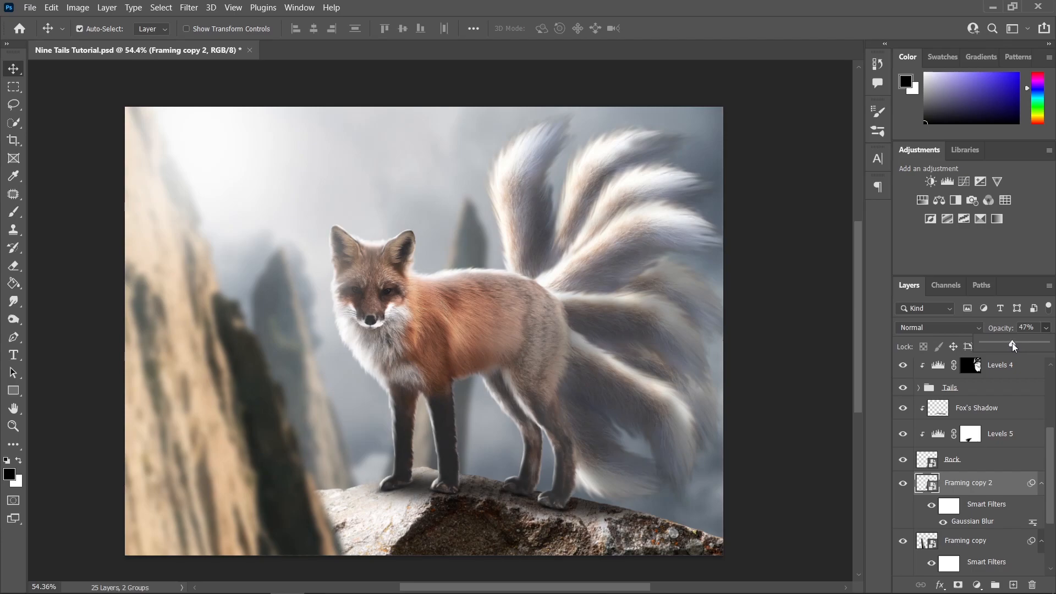
pyautogui.moveTo(1011, 346); pyautogui.dragTo(1011, 345)
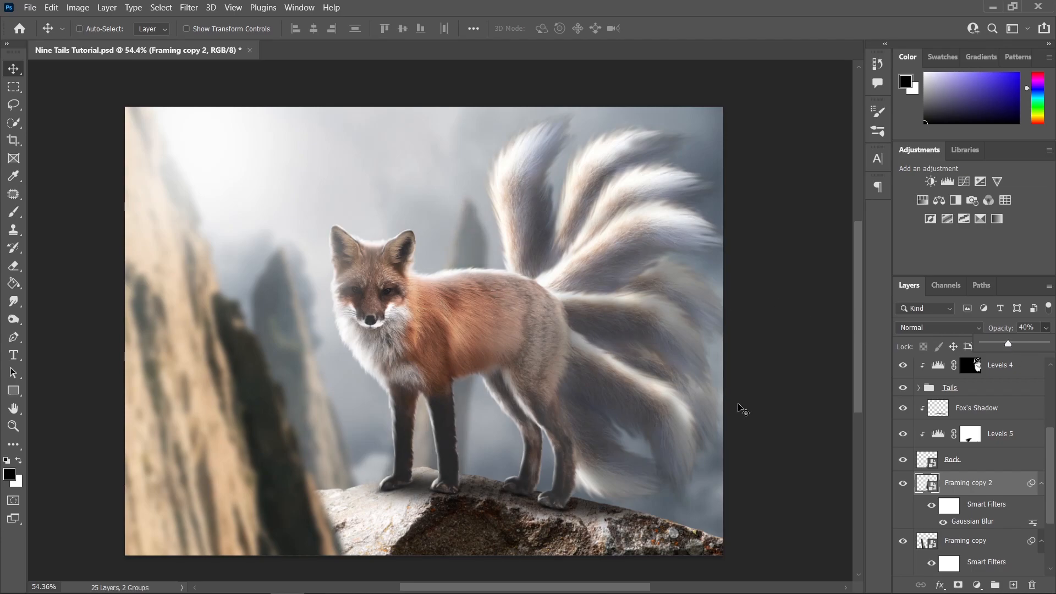
# Step: Duplicate the Framing copy 2 layer and place the new spire behind the fox's head
pyautogui.moveTo(389, 292); pyautogui.dragTo(394, 293)
pyautogui.hotkey('ctrl', 't')
pyautogui.moveTo(455, 413); pyautogui.dragTo(384, 354)
pyautogui.moveTo(404, 294); pyautogui.dragTo(392, 295)
pyautogui.press('Return')
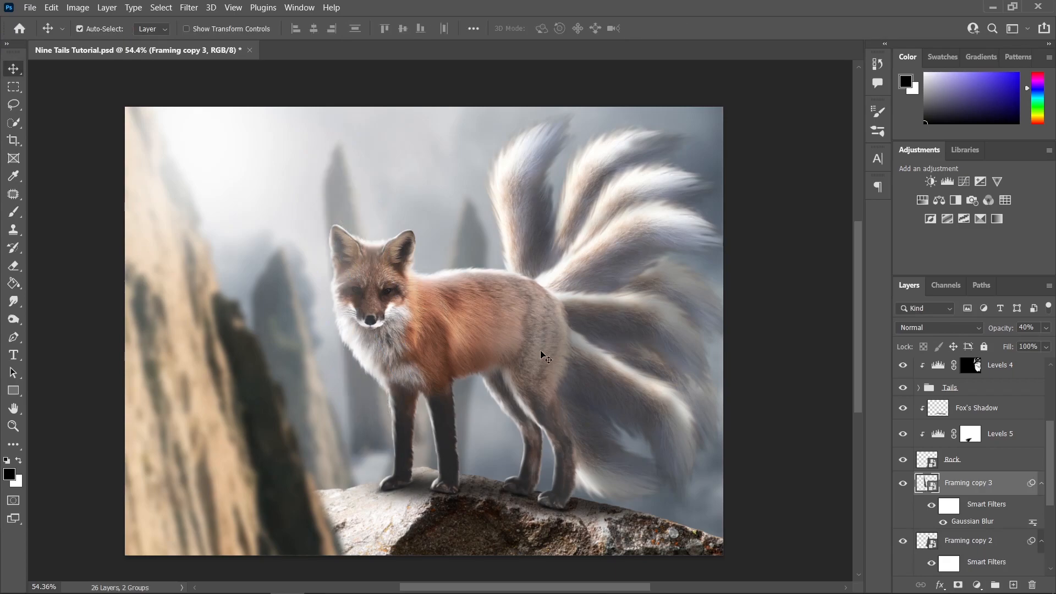
# Step: Set the Framing copy 3 opacity to 24% and transform its spire slightly further toward the cliff
pyautogui.click(1044, 330)
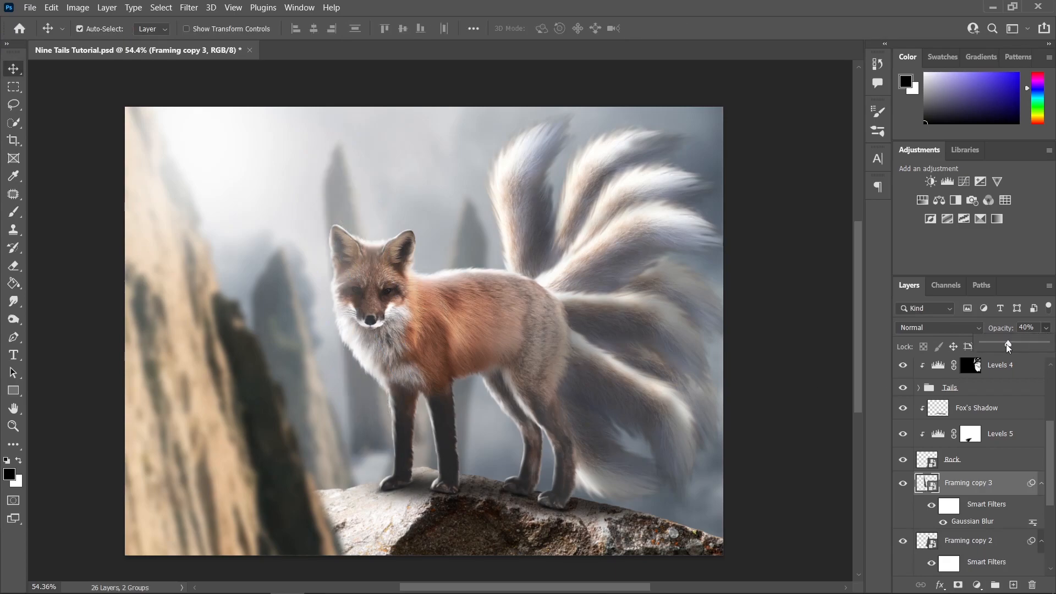
pyautogui.moveTo(1004, 347); pyautogui.dragTo(999, 347)
pyautogui.hotkey('ctrl', 't')
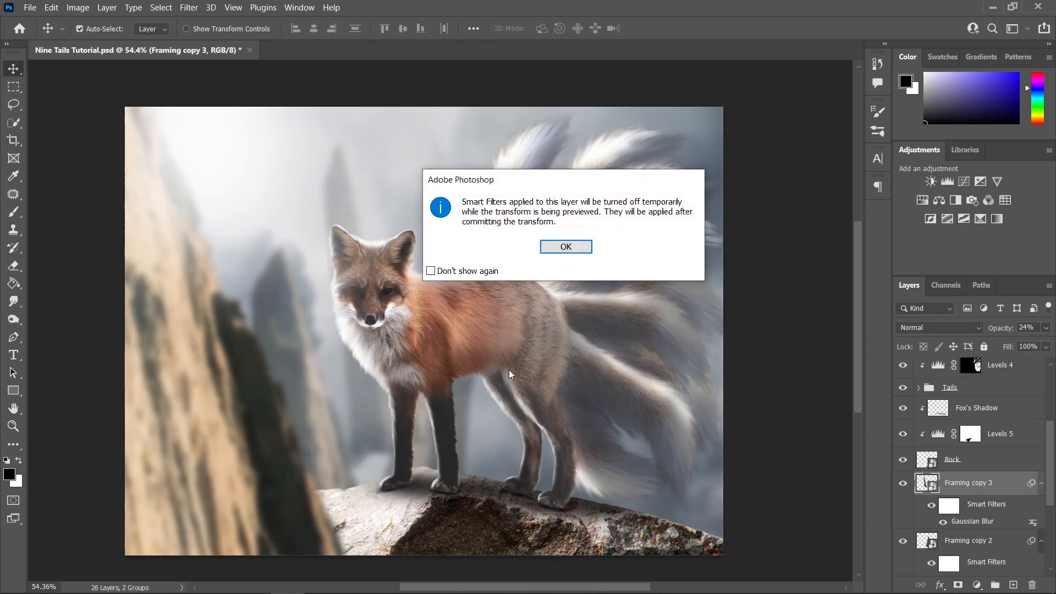
pyautogui.click(565, 247)
pyautogui.moveTo(394, 445); pyautogui.dragTo(398, 484)
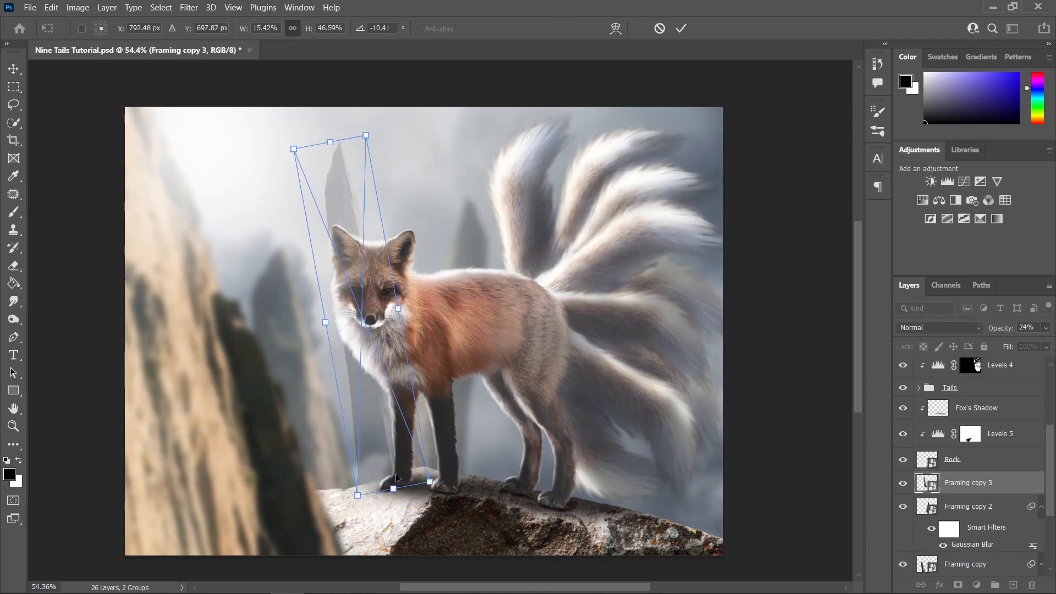
pyautogui.moveTo(329, 135); pyautogui.dragTo(330, 91)
pyautogui.press('Return')
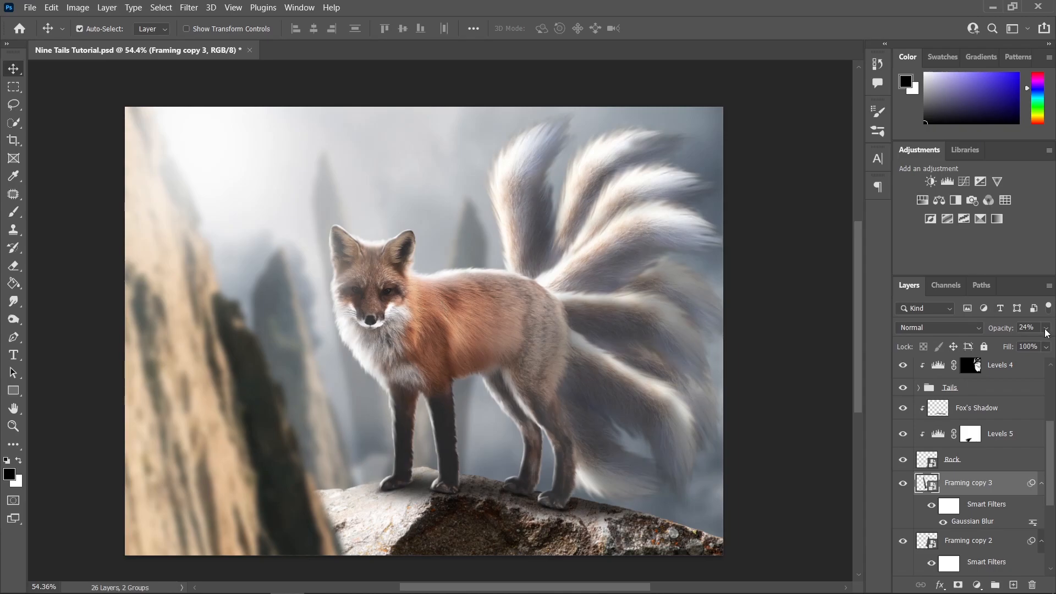
# Step: Reduce the Framing copy 3 opacity to 20% and deselect all layers
pyautogui.click(1047, 329)
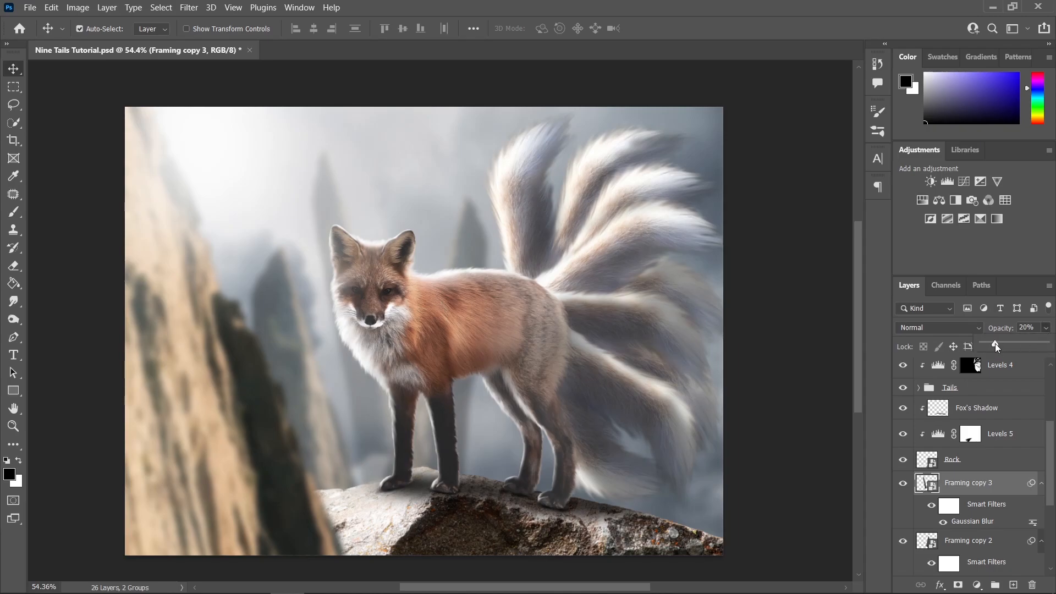
pyautogui.click(791, 306)
pyautogui.click(791, 306)
pyautogui.scroll(-3, 610, 291)
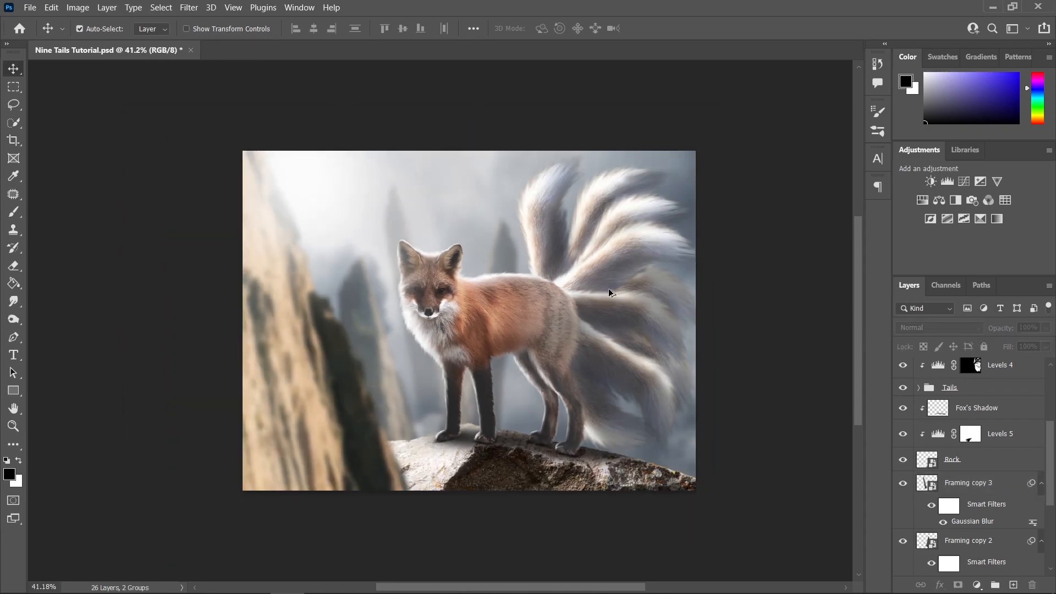
pyautogui.scroll(2, 610, 292)
# Step: Select the Framing layer, collapse its smart filters, and shift the foreground cliff slightly left, away from the fox
pyautogui.click(243, 422)
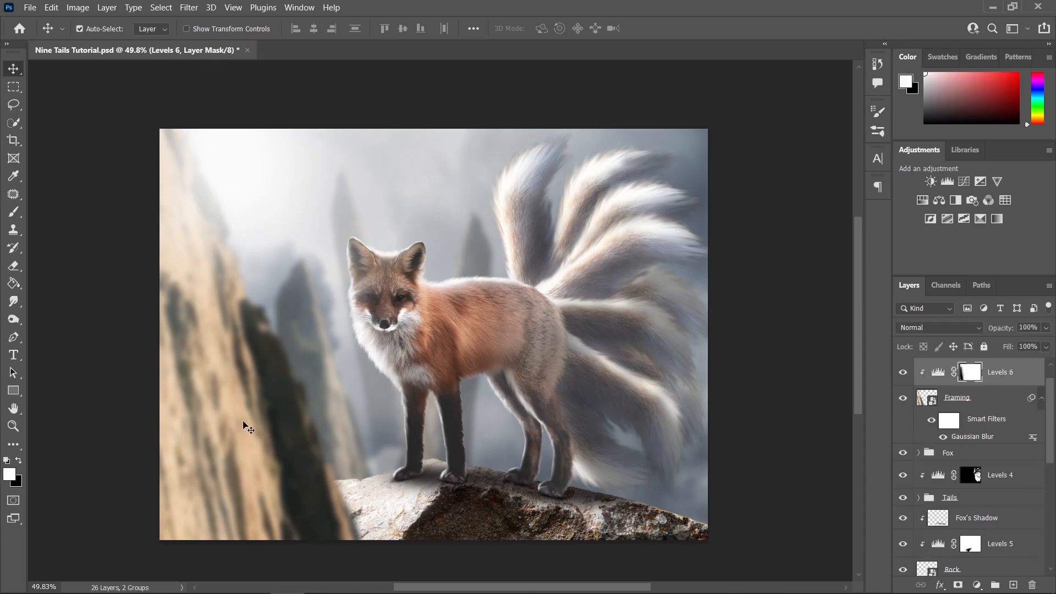
pyautogui.hotkey('ctrl', 'shift', 'alt', 'n')
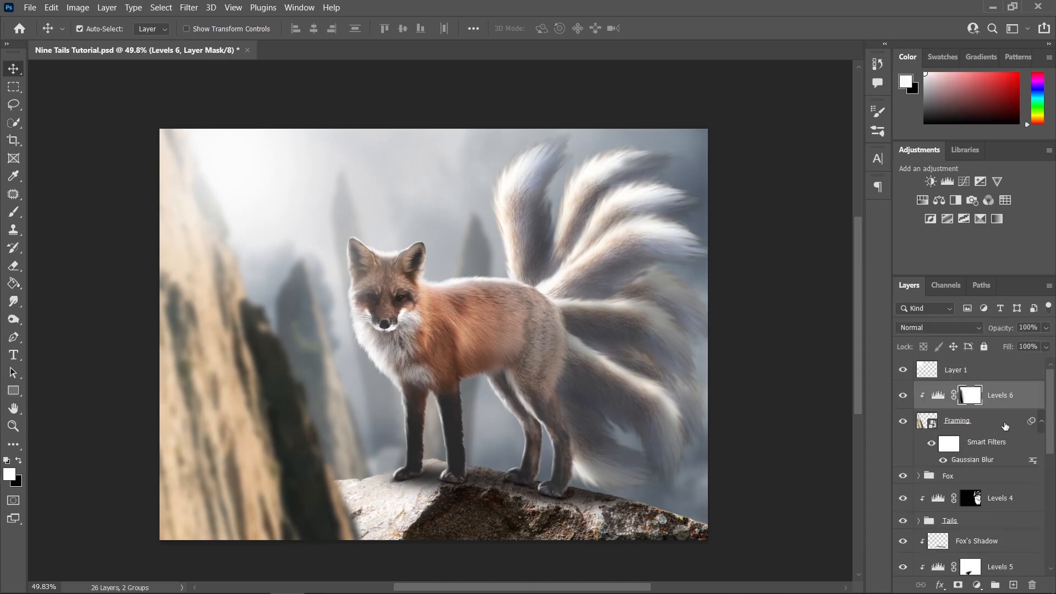
pyautogui.click(979, 427)
pyautogui.click(1042, 422)
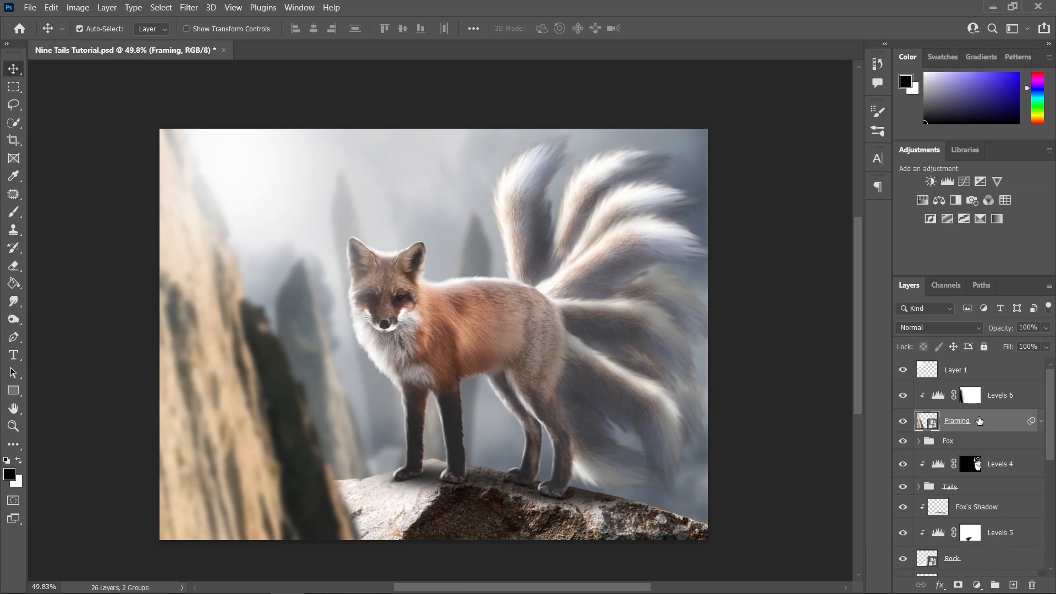
pyautogui.press('ctrl')
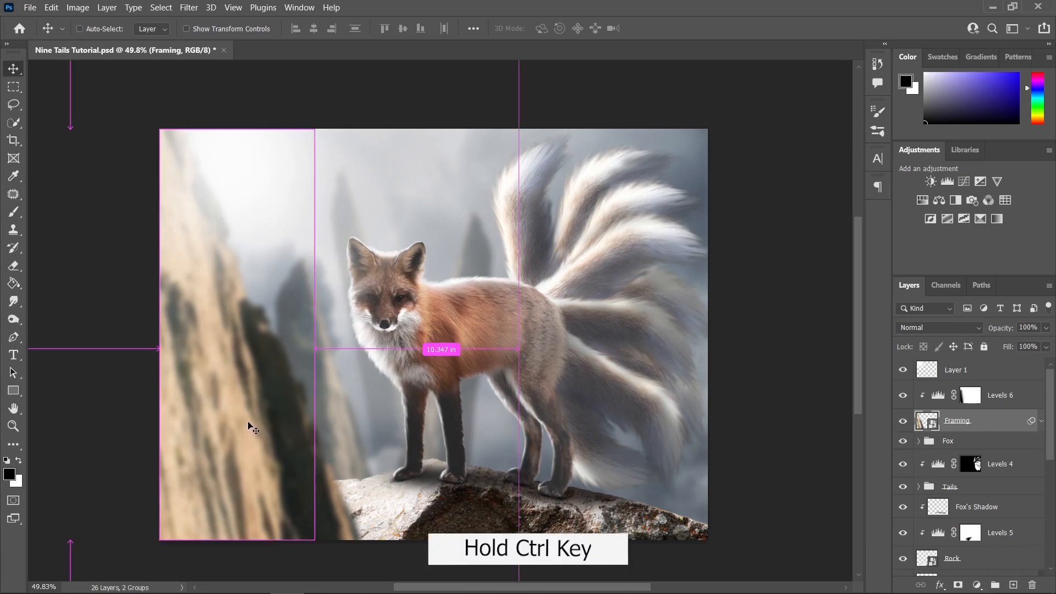
pyautogui.moveTo(251, 429)
pyautogui.mouseDown()
pyautogui.moveTo(227, 427)
pyautogui.moveTo(249, 428)
pyautogui.mouseUp()
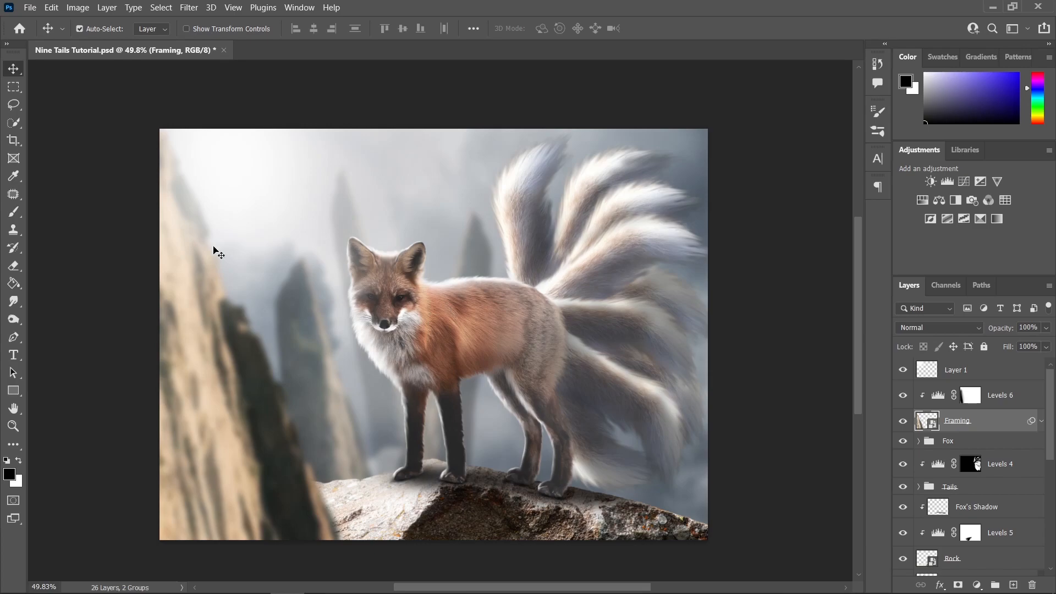
pyautogui.scroll(-1, 330, 348)
pyautogui.scroll(2, 335, 348)
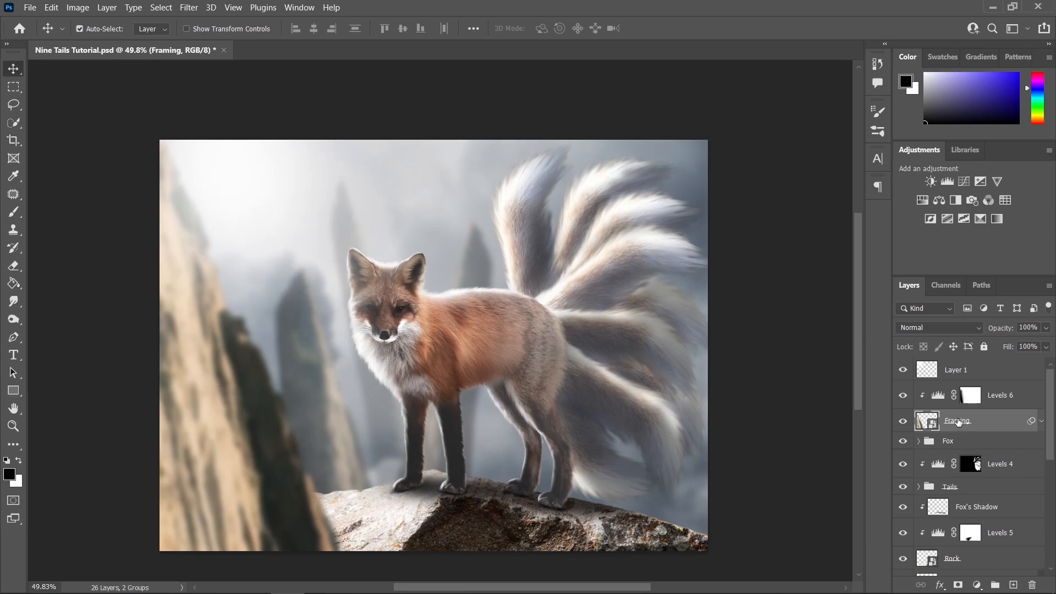
# Step: Create a new layer above Layer 1 and name it Fog
pyautogui.click(990, 373)
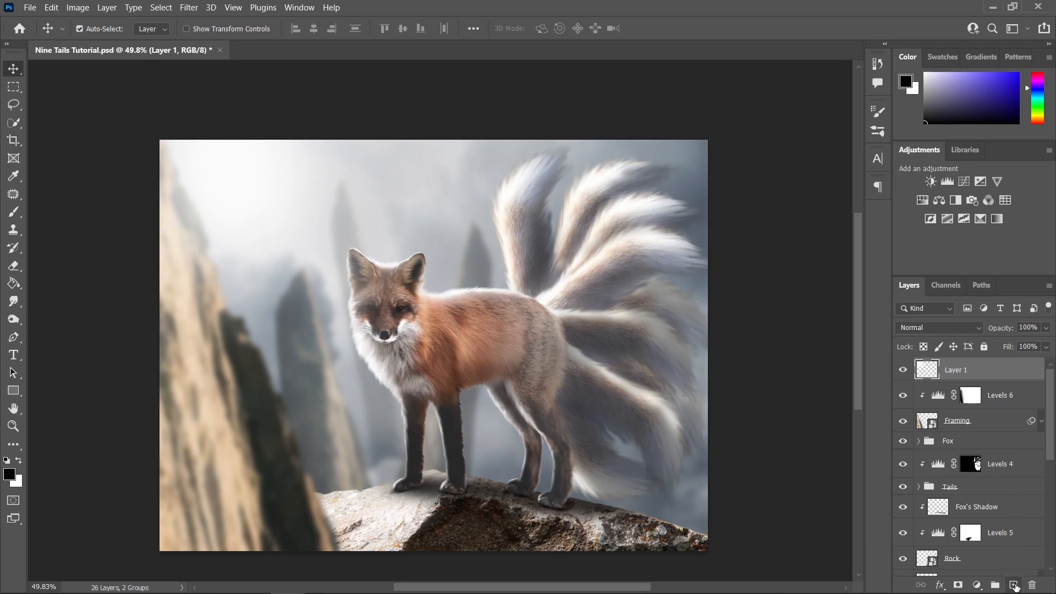
pyautogui.click(1015, 586)
pyautogui.doubleClick(957, 371)
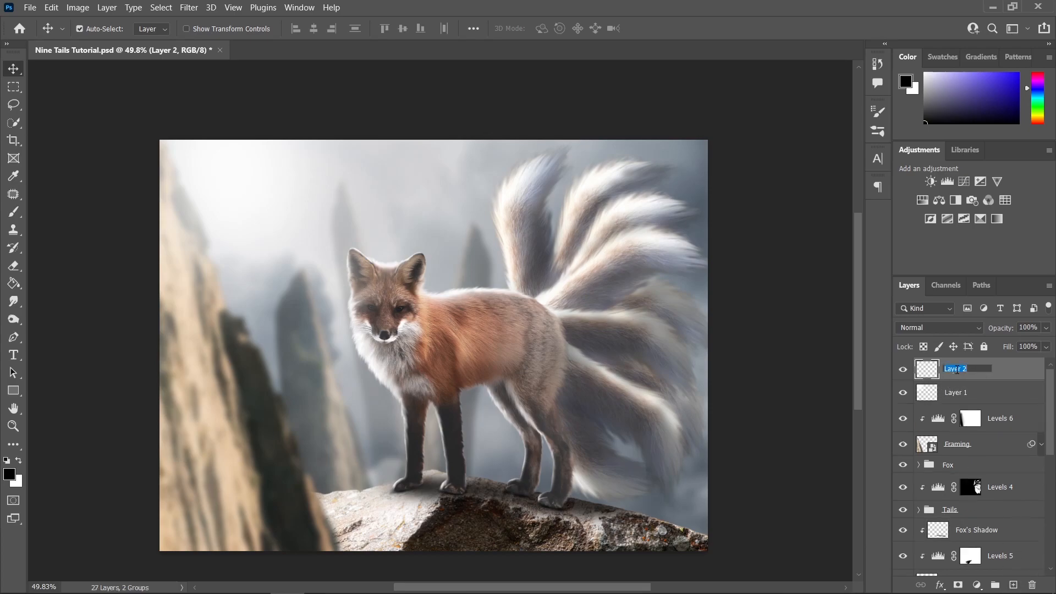
pyautogui.write('Fog')
pyautogui.press('Return')
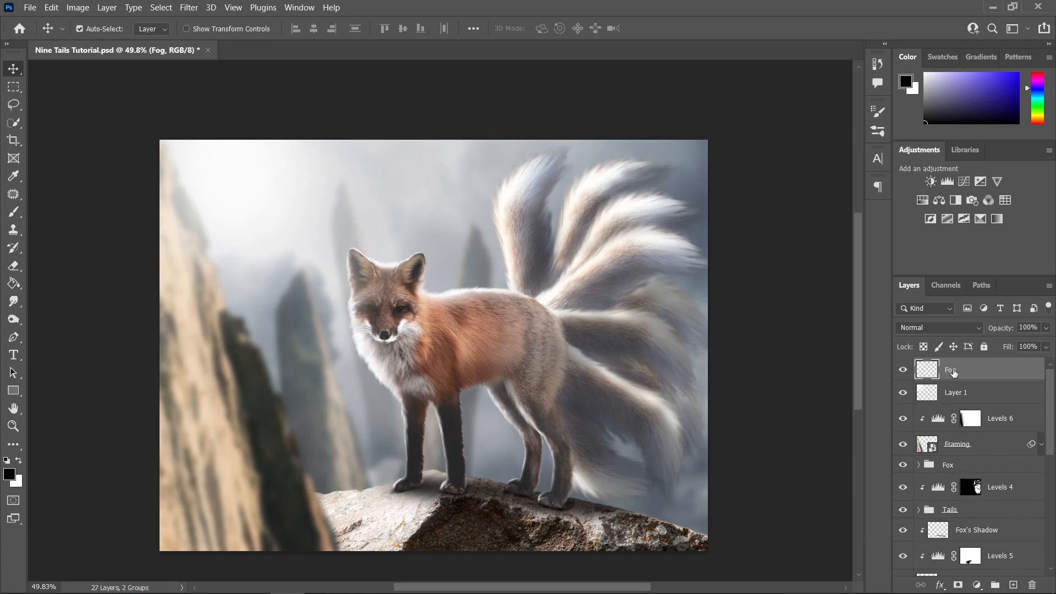
# Step: Choose brush 107 from the Free Smoke Photoshop Brushes 8 2 set for painting on the Fog layer
pyautogui.press('b')
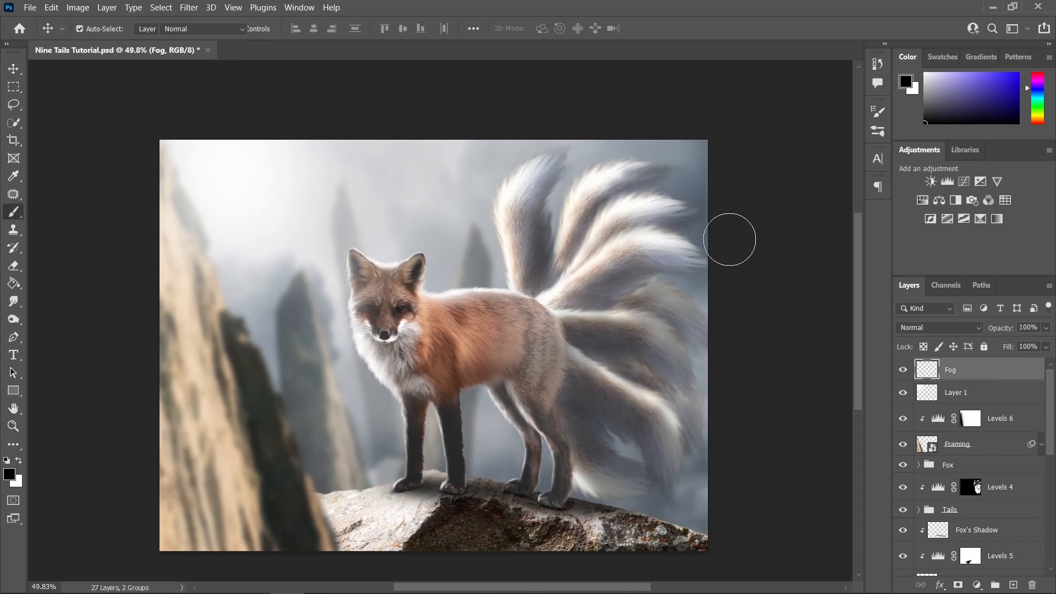
pyautogui.click(879, 131)
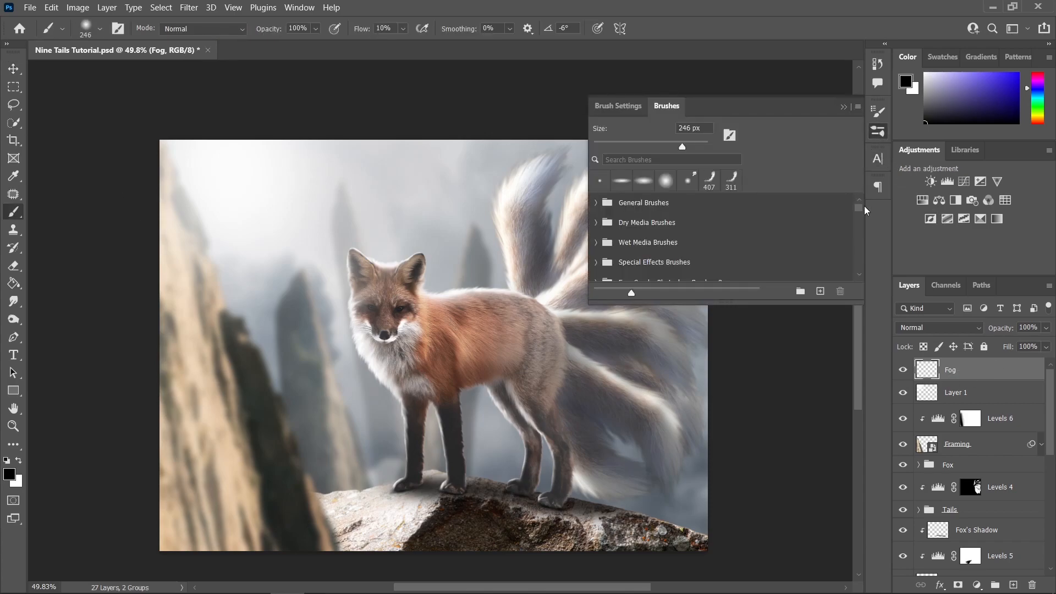
pyautogui.moveTo(859, 207); pyautogui.dragTo(858, 251)
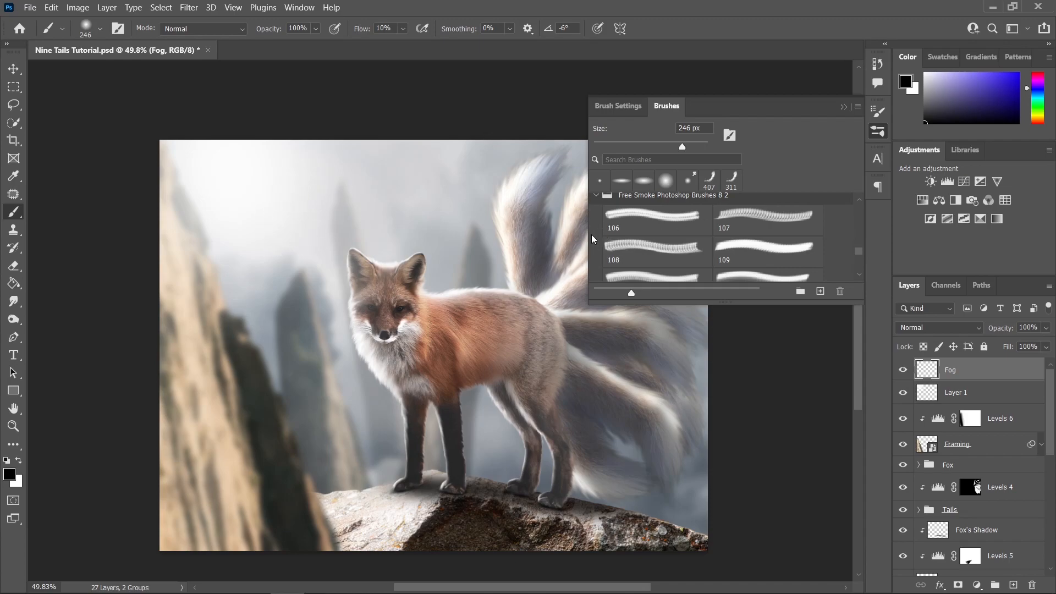
pyautogui.scroll(1, 783, 248)
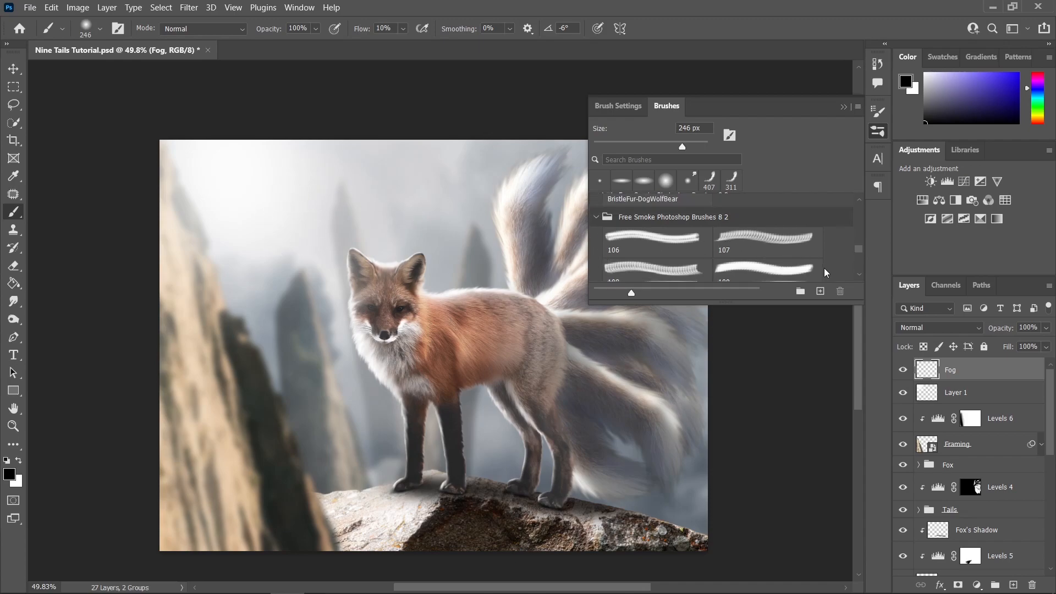
pyautogui.click(761, 241)
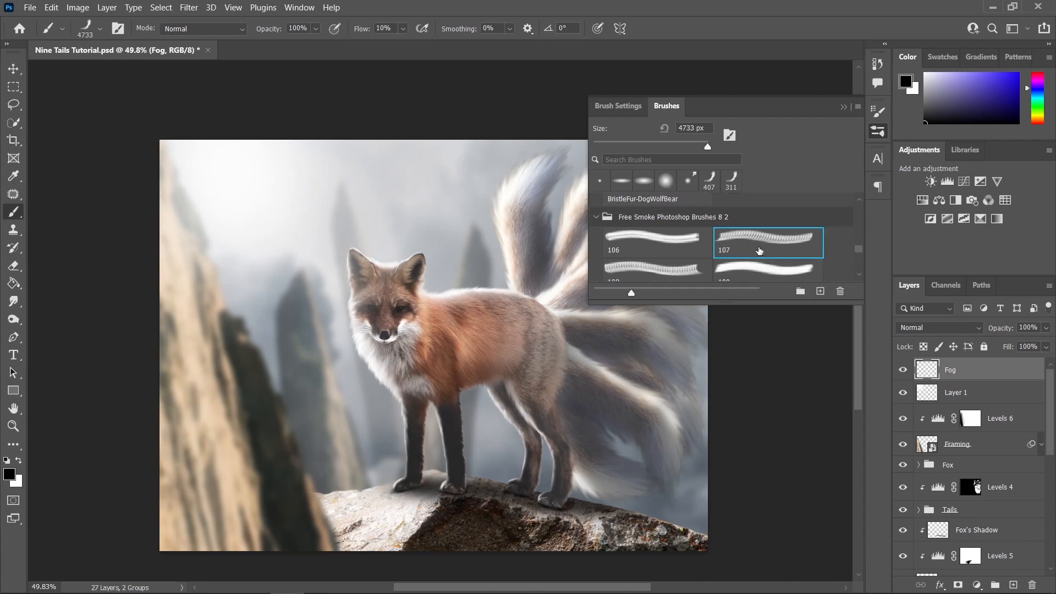
pyautogui.click(843, 107)
# Step: Shrink the smoke brush to about 467 px and rotate its tip to 139°
pyautogui.moveTo(670, 341); pyautogui.dragTo(192, 385)
pyautogui.moveTo(618, 376); pyautogui.dragTo(445, 381)
pyautogui.click(99, 31)
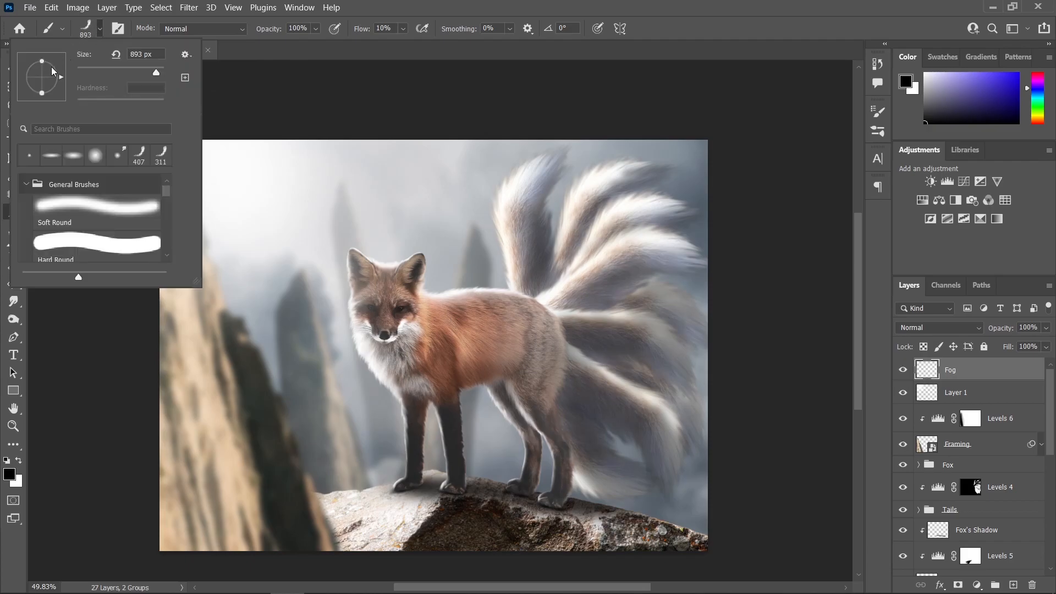
pyautogui.moveTo(47, 62); pyautogui.dragTo(86, 111)
pyautogui.moveTo(33, 63); pyautogui.dragTo(29, 66)
pyautogui.moveTo(651, 496); pyautogui.dragTo(665, 493)
pyautogui.scroll(-1, 667, 456)
pyautogui.scroll(-4, 654, 459)
pyautogui.scroll(3, 624, 477)
pyautogui.moveTo(603, 471); pyautogui.dragTo(506, 471)
pyautogui.moveTo(667, 401); pyautogui.dragTo(651, 422)
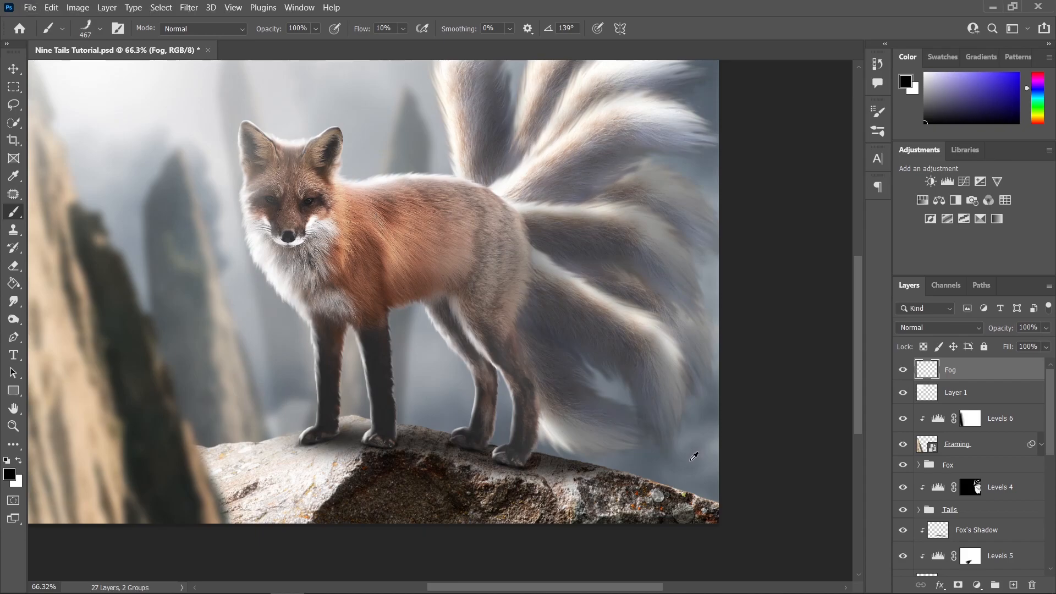
# Step: Sample the blue-grey background beside the rock as the fog colour, resize the brush to about 813 px and set its flow to 15%
pyautogui.keyDown('alt'); pyautogui.click(691, 460); pyautogui.keyUp('alt')
pyautogui.moveTo(668, 459)
pyautogui.mouseDown()
pyautogui.moveTo(716, 459)
pyautogui.moveTo(697, 483)
pyautogui.moveTo(708, 482)
pyautogui.moveTo(690, 459)
pyautogui.mouseUp()
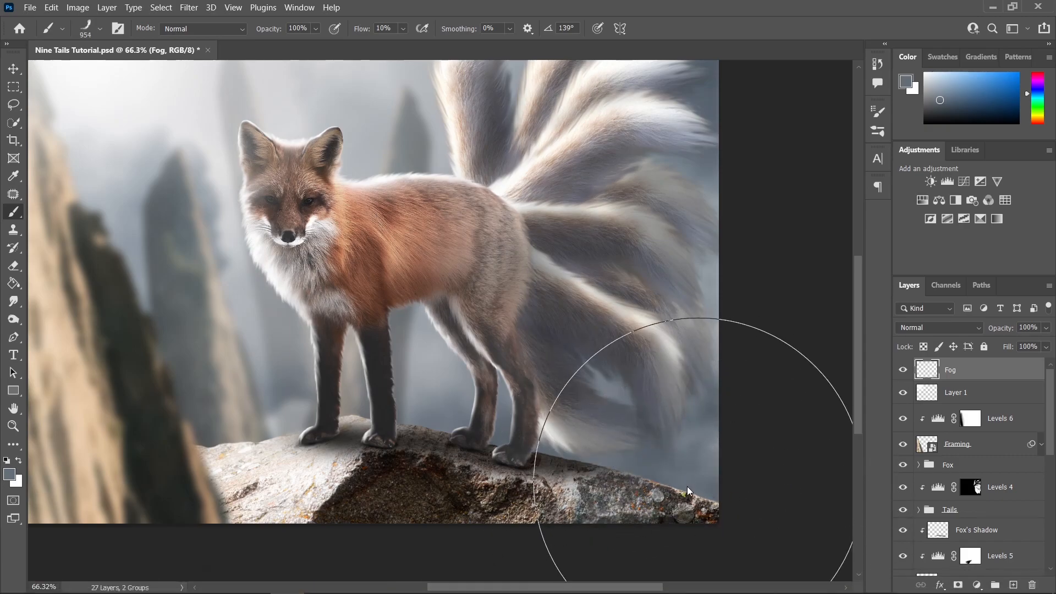
pyautogui.scroll(-2, 685, 485)
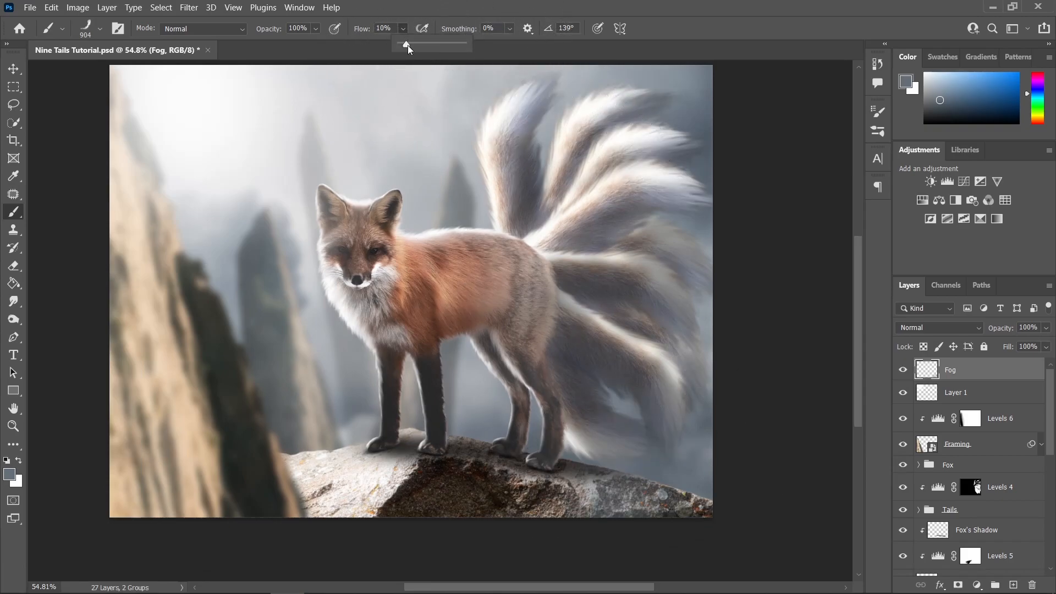
pyautogui.moveTo(409, 46); pyautogui.dragTo(410, 46)
pyautogui.moveTo(672, 465)
pyautogui.mouseDown()
pyautogui.moveTo(693, 471)
pyautogui.moveTo(648, 480)
pyautogui.moveTo(624, 471)
pyautogui.mouseUp()
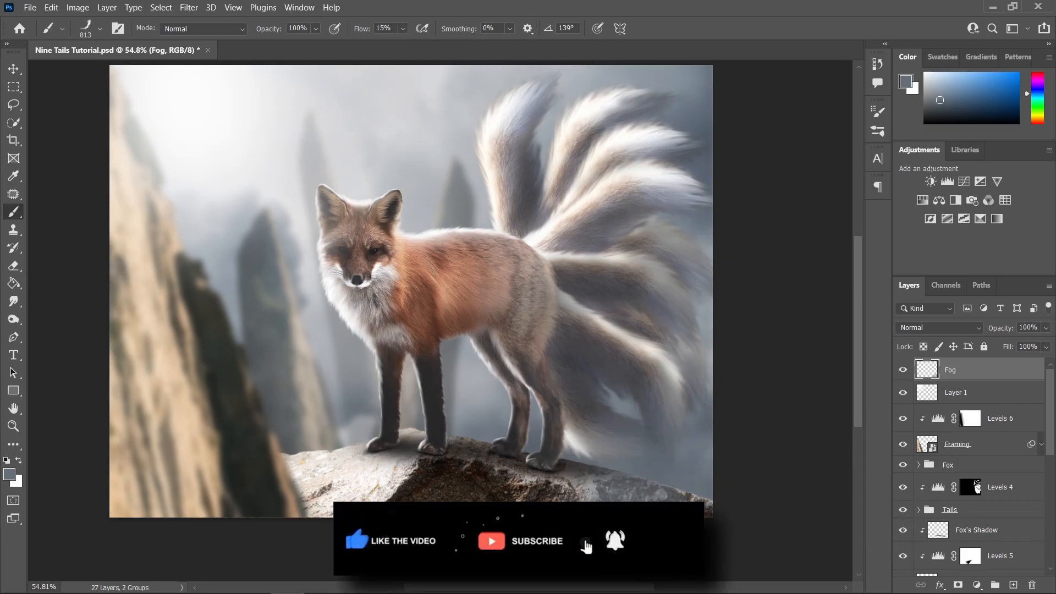
# Step: Rotate the smoke brush to 129° and paint blue-grey fog over the rock's right end and the lowest tails
pyautogui.click(100, 32)
pyautogui.moveTo(29, 66); pyautogui.dragTo(32, 65)
pyautogui.click(669, 455)
pyautogui.moveTo(669, 455); pyautogui.dragTo(685, 472)
pyautogui.moveTo(710, 511)
pyautogui.mouseDown()
pyautogui.moveTo(664, 520)
pyautogui.moveTo(657, 503)
pyautogui.moveTo(594, 511)
pyautogui.moveTo(557, 533)
pyautogui.moveTo(699, 524)
pyautogui.moveTo(716, 471)
pyautogui.moveTo(688, 433)
pyautogui.moveTo(617, 498)
pyautogui.moveTo(620, 533)
pyautogui.moveTo(614, 474)
pyautogui.moveTo(677, 433)
pyautogui.moveTo(744, 482)
pyautogui.moveTo(622, 440)
pyautogui.moveTo(537, 485)
pyautogui.moveTo(631, 477)
pyautogui.moveTo(699, 425)
pyautogui.moveTo(617, 401)
pyautogui.moveTo(579, 447)
pyautogui.moveTo(482, 483)
pyautogui.moveTo(499, 540)
pyautogui.moveTo(680, 533)
pyautogui.moveTo(733, 502)
pyautogui.moveTo(774, 525)
pyautogui.moveTo(643, 439)
pyautogui.mouseUp()
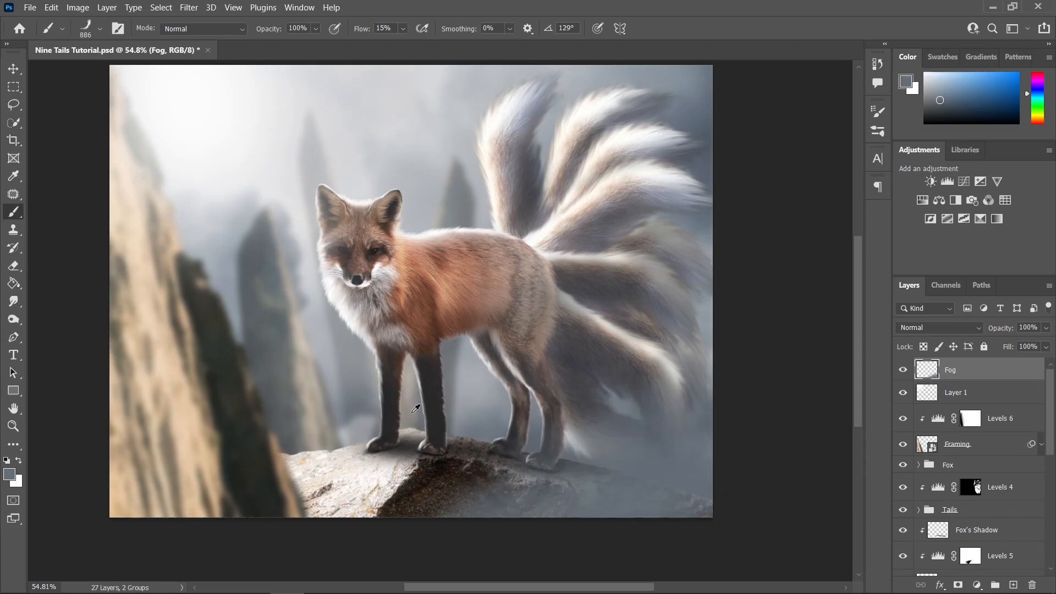
# Step: Sample a darker grey from the background spire, darken it further and paint shadowy fog along the rock's lower right edge
pyautogui.keyDown('alt'); pyautogui.click(272, 344); pyautogui.keyUp('alt')
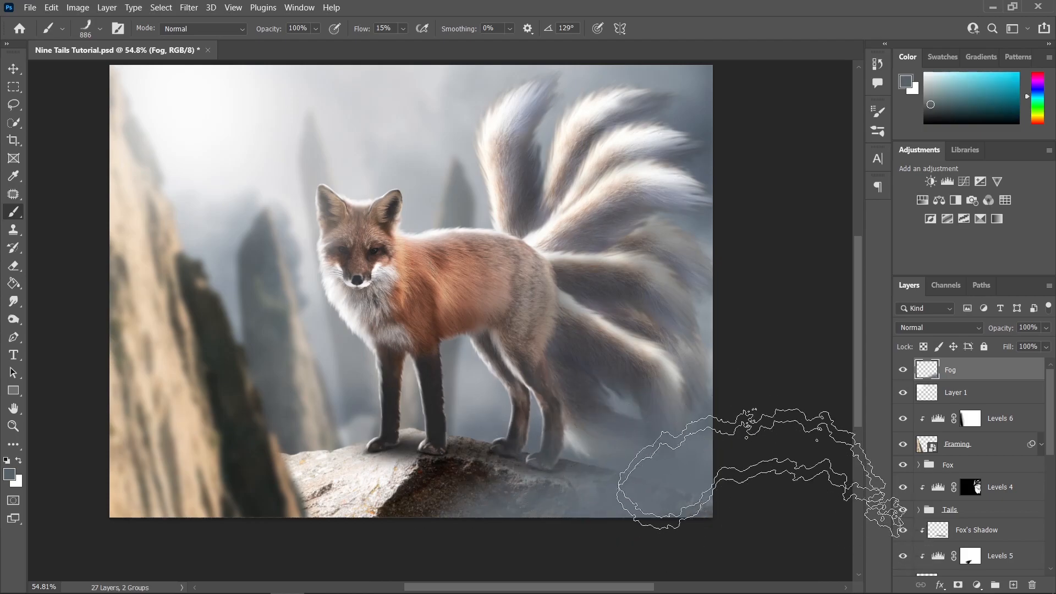
pyautogui.moveTo(758, 501)
pyautogui.mouseDown()
pyautogui.moveTo(704, 532)
pyautogui.moveTo(745, 493)
pyautogui.moveTo(717, 532)
pyautogui.mouseUp()
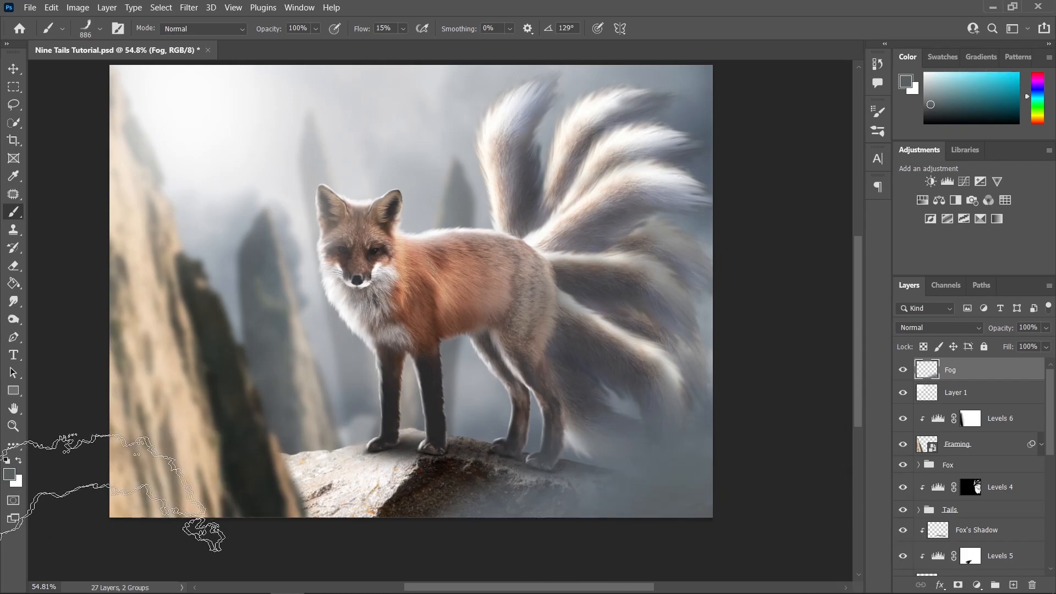
pyautogui.click(9, 475)
pyautogui.moveTo(641, 417); pyautogui.dragTo(633, 433)
pyautogui.click(944, 287)
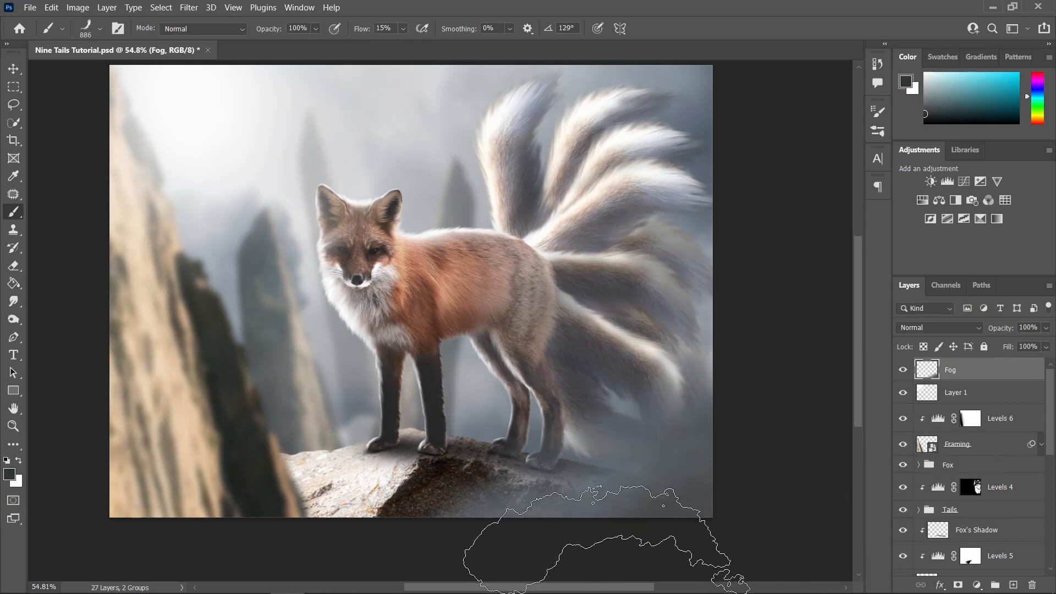
pyautogui.moveTo(612, 538); pyautogui.dragTo(484, 509)
# Step: Sample a light grey near the fox's ear, paint lighter fog over the rock and save the document
pyautogui.keyDown('alt'); pyautogui.click(398, 205); pyautogui.keyUp('alt')
pyautogui.moveTo(566, 508)
pyautogui.mouseDown()
pyautogui.moveTo(528, 449)
pyautogui.moveTo(564, 463)
pyautogui.mouseUp()
pyautogui.hotkey('ctrl', 's')
# Step: Set the smoke brush to 8% flow and a 151° angle, and paint small light wisps over the rock below the fox
pyautogui.click(404, 28)
pyautogui.moveTo(403, 42); pyautogui.dragTo(399, 41)
pyautogui.click(94, 29)
pyautogui.moveTo(54, 71); pyautogui.dragTo(50, 65)
pyautogui.click(631, 474)
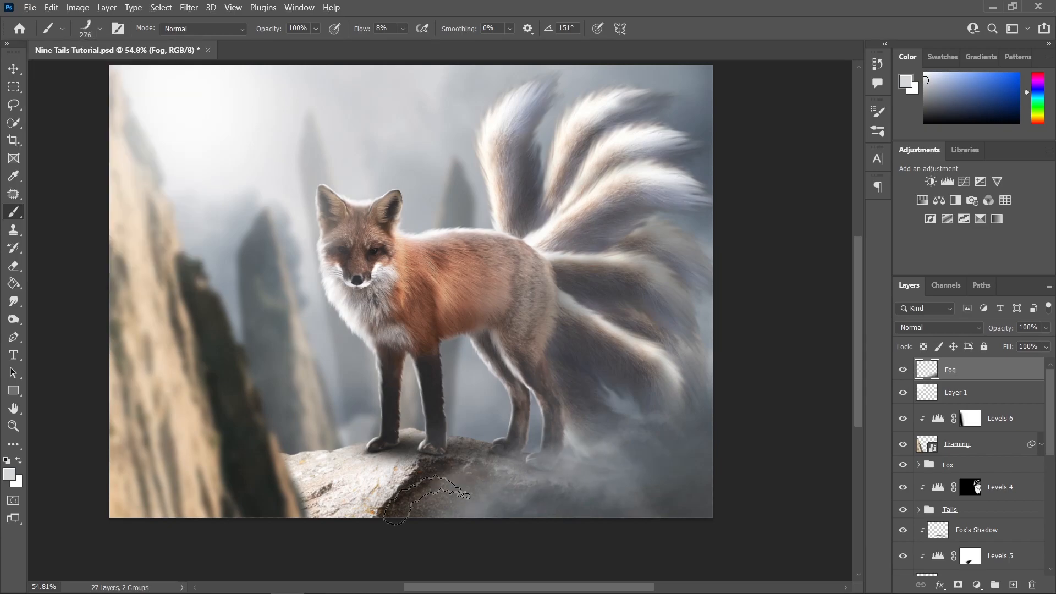
pyautogui.moveTo(429, 479); pyautogui.dragTo(490, 482)
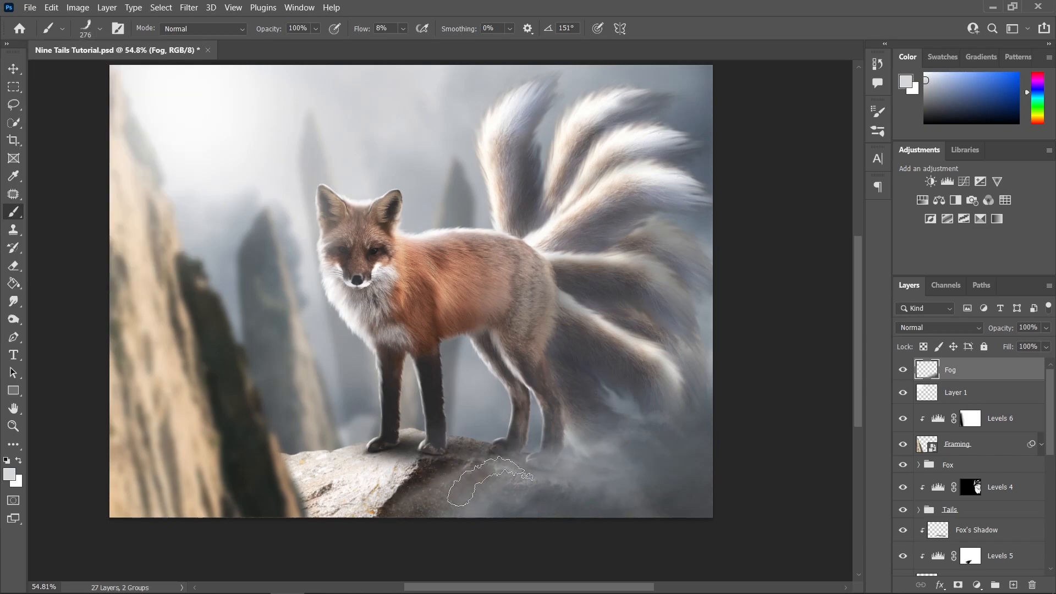
# Step: Set the foreground colour to white (ffffff) and paint brighter smoke wisps over the rock below the fox's paws
pyautogui.click(10, 476)
pyautogui.write('ffffff')
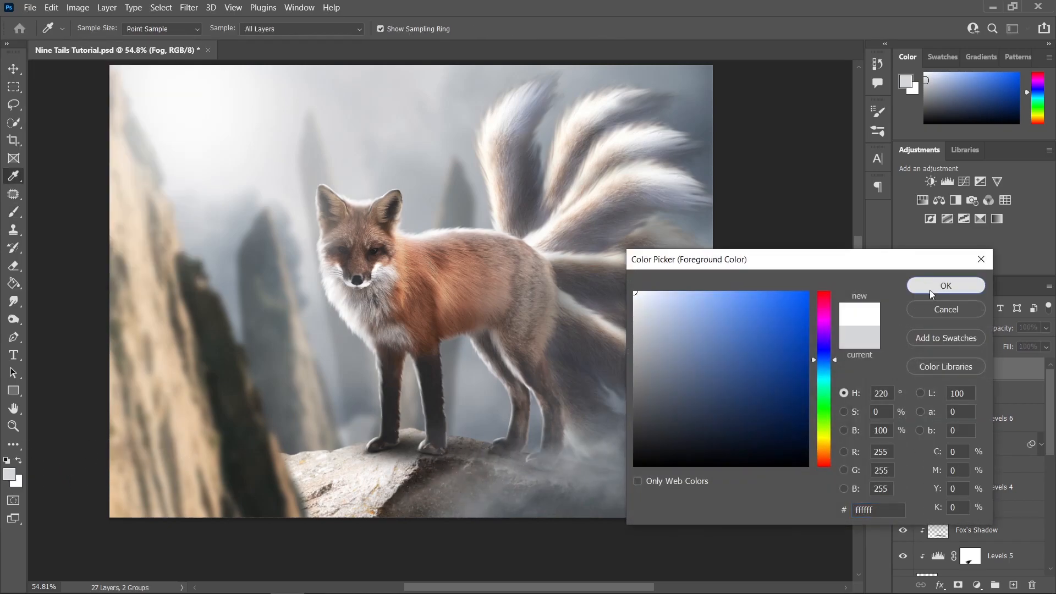
pyautogui.click(947, 286)
pyautogui.moveTo(481, 461); pyautogui.dragTo(494, 461)
pyautogui.scroll(1, 270, 215)
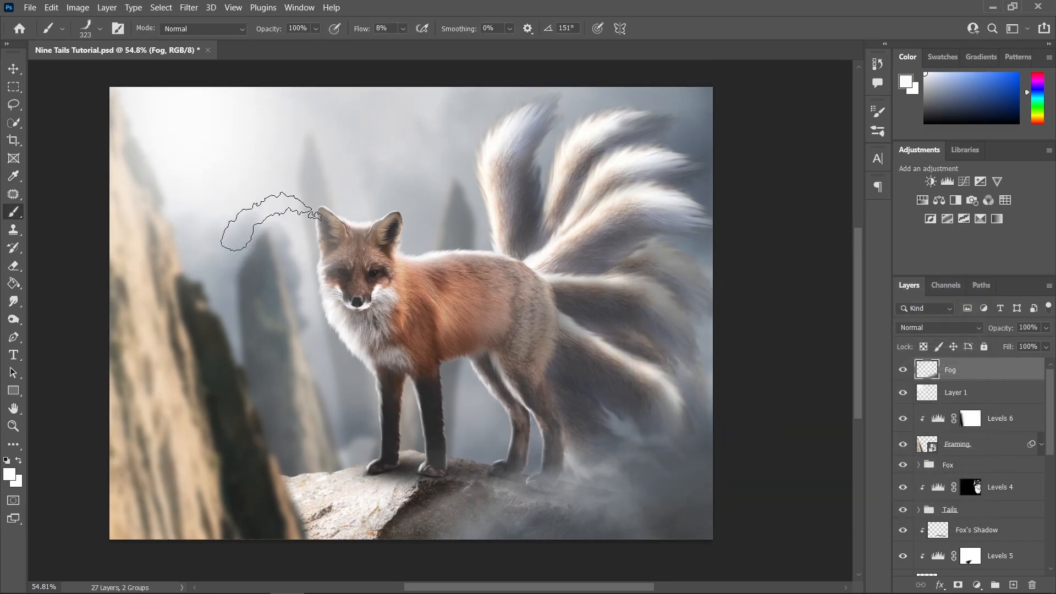
pyautogui.moveTo(432, 515)
pyautogui.mouseDown()
pyautogui.moveTo(441, 515)
pyautogui.moveTo(412, 515)
pyautogui.moveTo(412, 497)
pyautogui.moveTo(456, 497)
pyautogui.mouseUp()
# Step: Sample grey from the fog, swap it with the light colour, and paint fog across the rock to the foreground cliff's base
pyautogui.keyDown('alt'); pyautogui.click(526, 475); pyautogui.keyUp('alt')
pyautogui.moveTo(495, 457)
pyautogui.mouseDown()
pyautogui.moveTo(526, 474)
pyautogui.moveTo(390, 521)
pyautogui.moveTo(427, 498)
pyautogui.mouseUp()
pyautogui.scroll(1, 585, 479)
pyautogui.press('x')
pyautogui.moveTo(517, 479); pyautogui.dragTo(501, 488)
pyautogui.moveTo(597, 459)
pyautogui.mouseDown()
pyautogui.moveTo(362, 534)
pyautogui.moveTo(316, 524)
pyautogui.mouseUp()
pyautogui.scroll(-1, 316, 525)
pyautogui.moveTo(339, 521); pyautogui.dragTo(325, 538)
# Step: Build up the fog over the rock and hind legs, alternating light paint with sampled dark grey and a lighter grey from beside the tails
pyautogui.scroll(2, 342, 520)
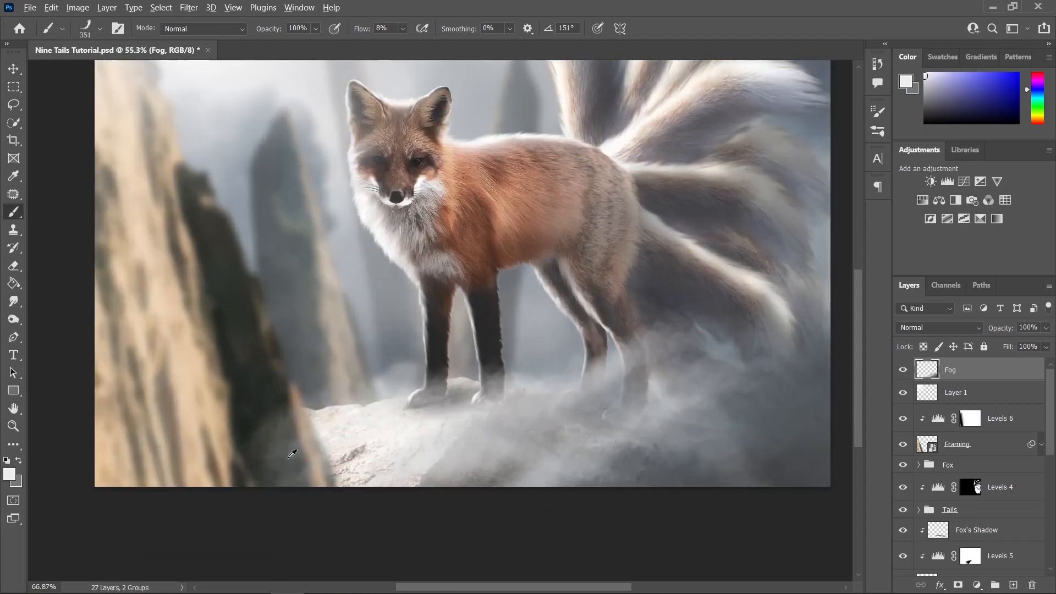
pyautogui.moveTo(732, 419); pyautogui.dragTo(601, 448)
pyautogui.scroll(-2, 601, 448)
pyautogui.keyDown('alt'); pyautogui.click(645, 476); pyautogui.keyUp('alt')
pyautogui.moveTo(644, 476); pyautogui.dragTo(759, 479)
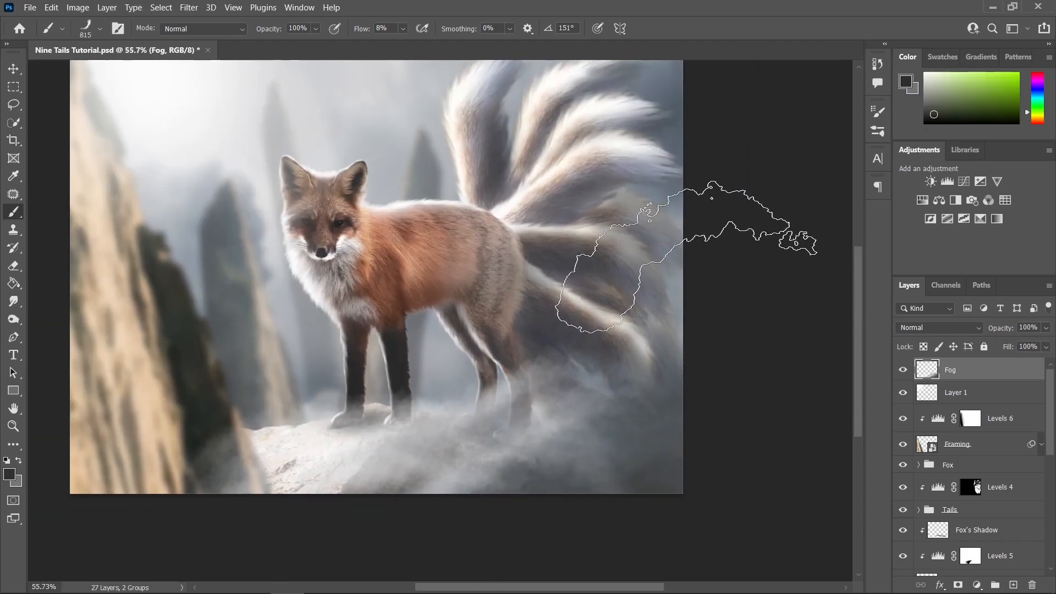
pyautogui.keyDown('alt'); pyautogui.click(659, 240); pyautogui.keyUp('alt')
pyautogui.moveTo(505, 446); pyautogui.dragTo(452, 454)
pyautogui.scroll(1, 41, 478)
# Step: Set the foreground colour back to white and paint soft wisps over the rock's right side and across the fox's tails
pyautogui.click(9, 474)
pyautogui.click(633, 293)
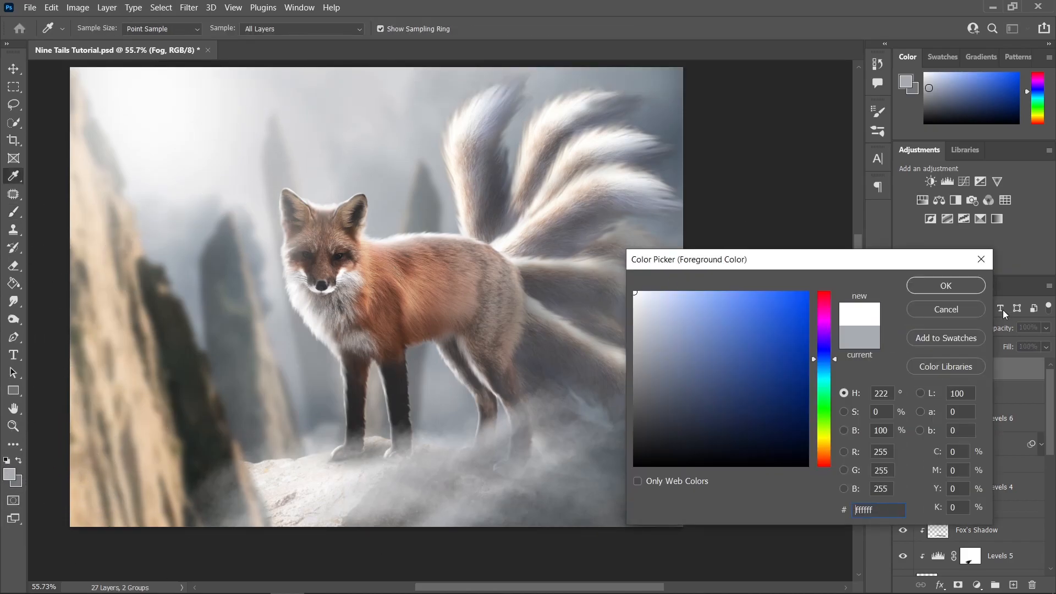
pyautogui.click(946, 286)
pyautogui.scroll(-3, 572, 473)
pyautogui.moveTo(626, 469); pyautogui.dragTo(587, 469)
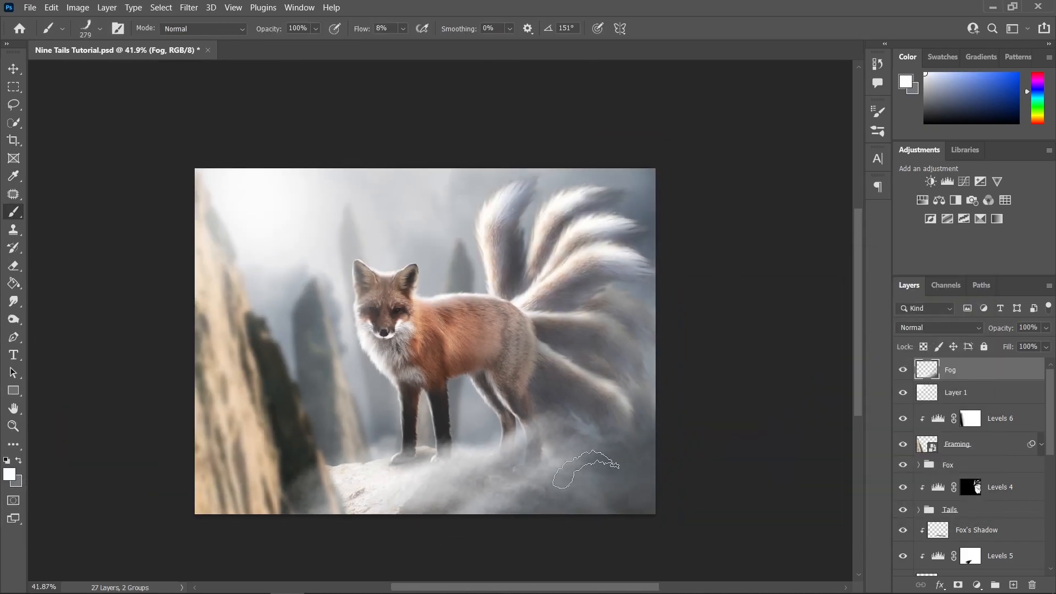
pyautogui.scroll(2, 587, 470)
pyautogui.moveTo(676, 349); pyautogui.dragTo(688, 361)
pyautogui.moveTo(791, 395); pyautogui.dragTo(814, 395)
pyautogui.moveTo(641, 118)
pyautogui.mouseDown()
pyautogui.moveTo(523, 182)
pyautogui.moveTo(644, 117)
pyautogui.mouseUp()
pyautogui.scroll(1, 620, 232)
pyautogui.moveTo(516, 194); pyautogui.dragTo(627, 110)
pyautogui.scroll(-3, 615, 219)
# Step: Reduce the Fog layer's opacity to 80% and deselect all layers
pyautogui.press('v')
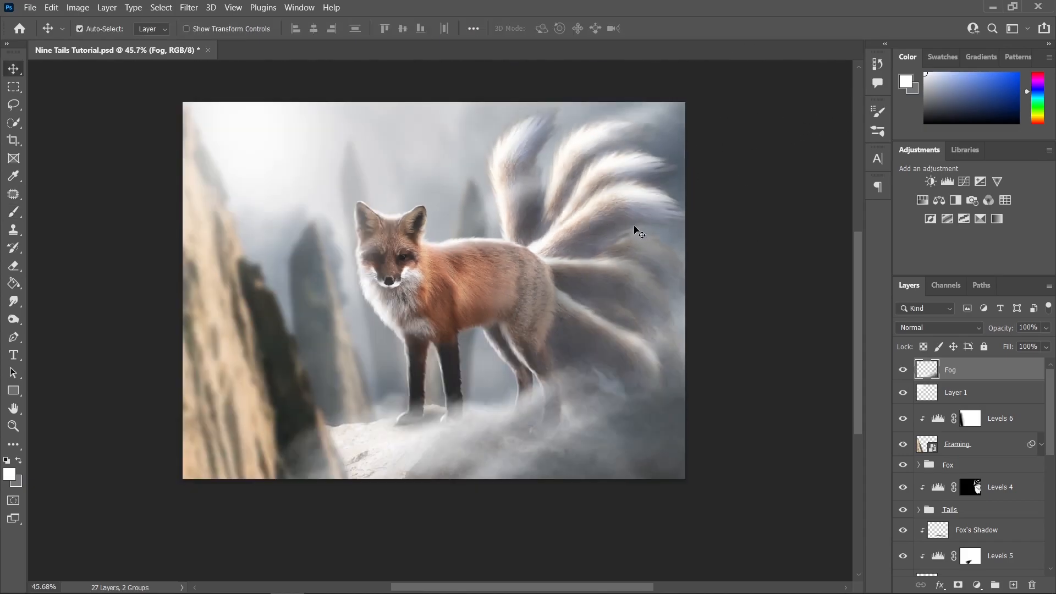
pyautogui.scroll(1, 509, 352)
pyautogui.scroll(1, 564, 341)
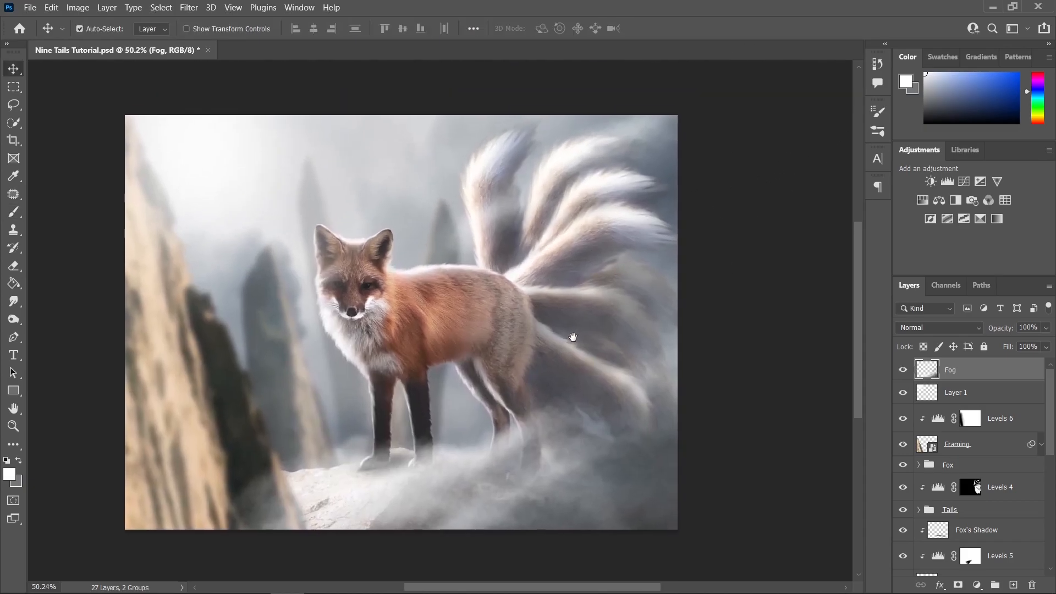
pyautogui.scroll(1, 533, 369)
pyautogui.click(1047, 328)
pyautogui.moveTo(1048, 344); pyautogui.dragTo(1041, 350)
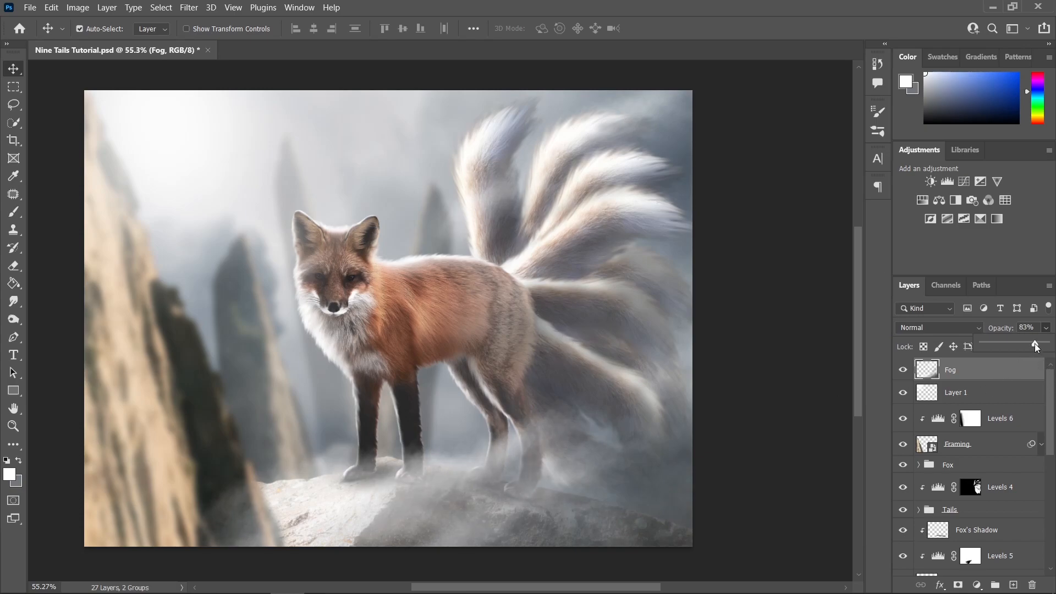
pyautogui.moveTo(1036, 348); pyautogui.dragTo(1034, 349)
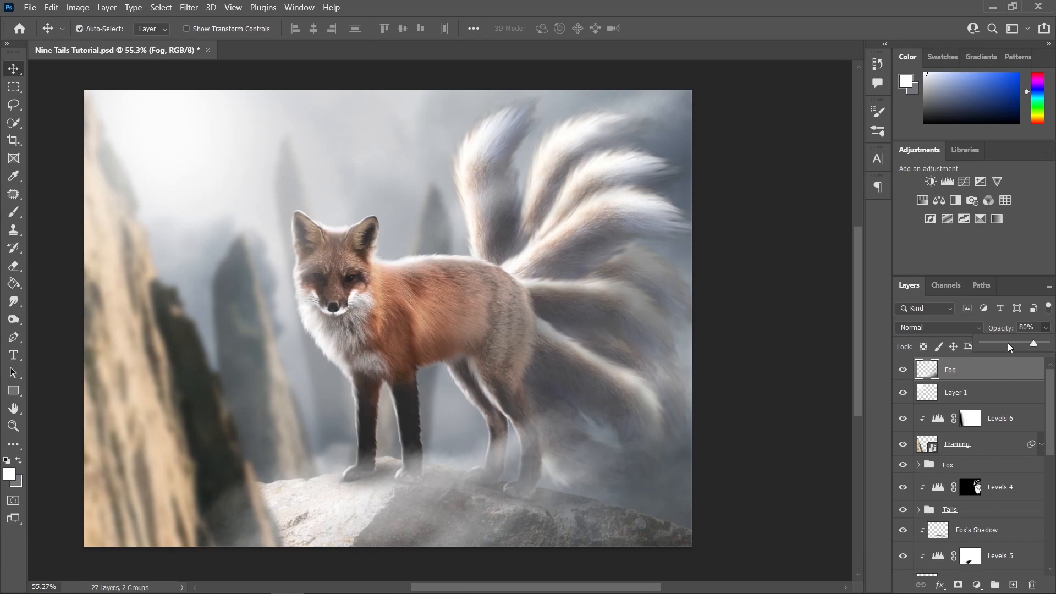
pyautogui.scroll(-1, 584, 354)
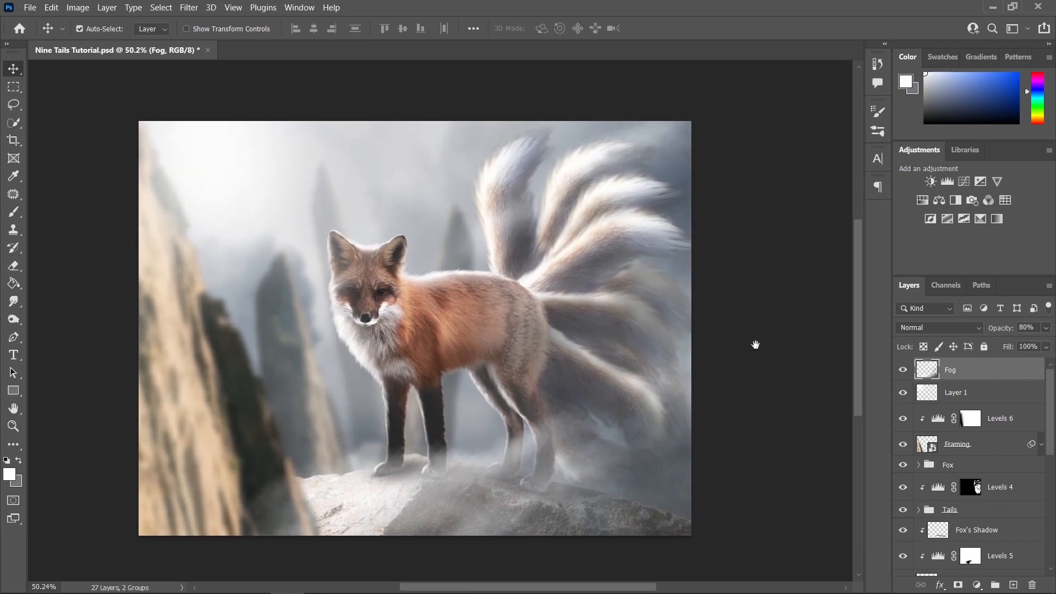
pyautogui.click(816, 357)
pyautogui.scroll(2, 475, 356)
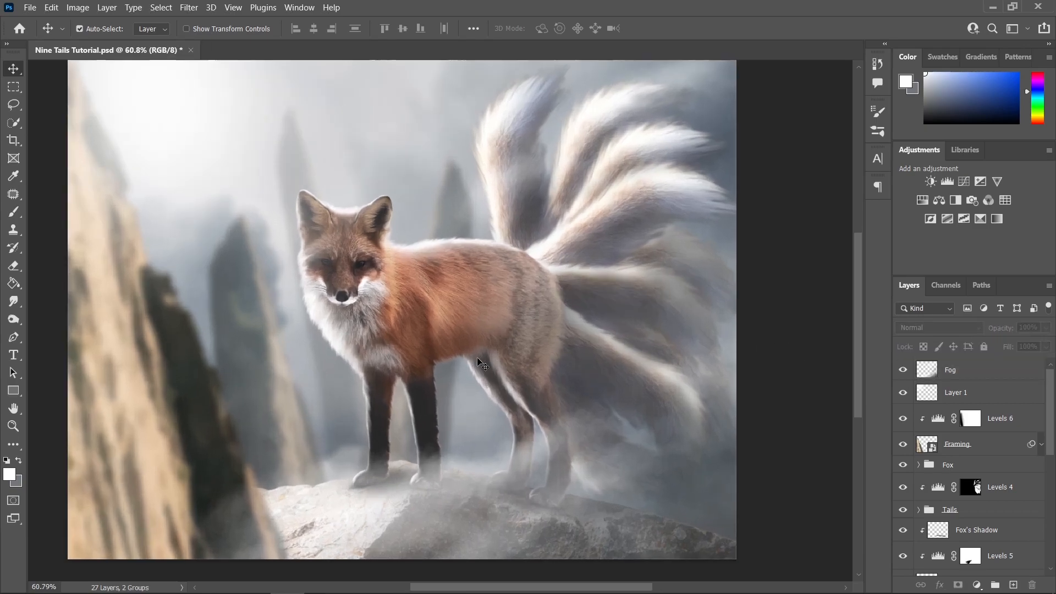
pyautogui.scroll(-1, 706, 349)
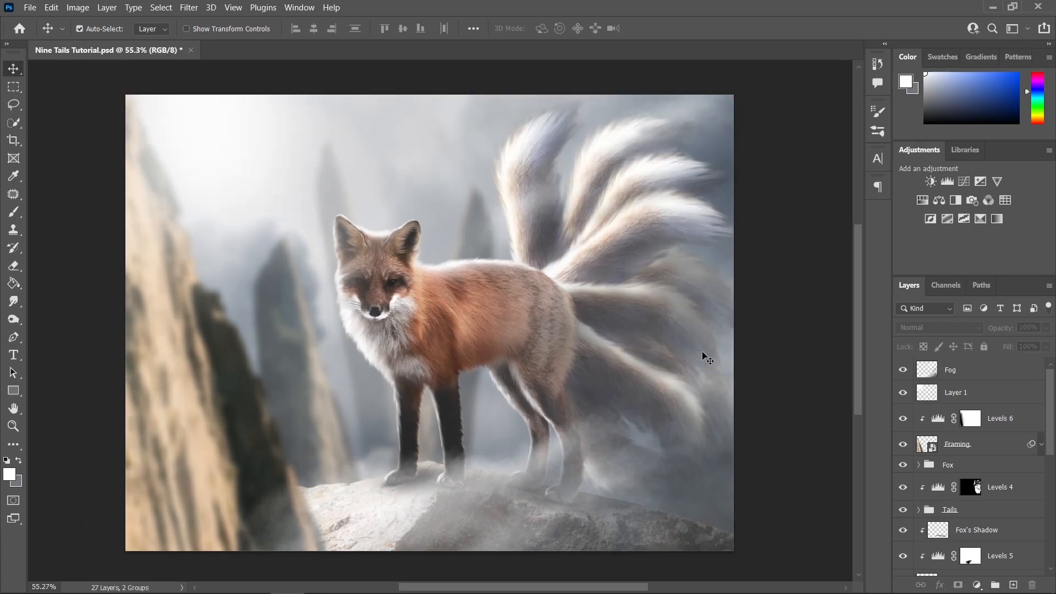
# Step: Stamp all visible layers into a new layer above Fog and convert it to a Smart Object
pyautogui.click(1004, 373)
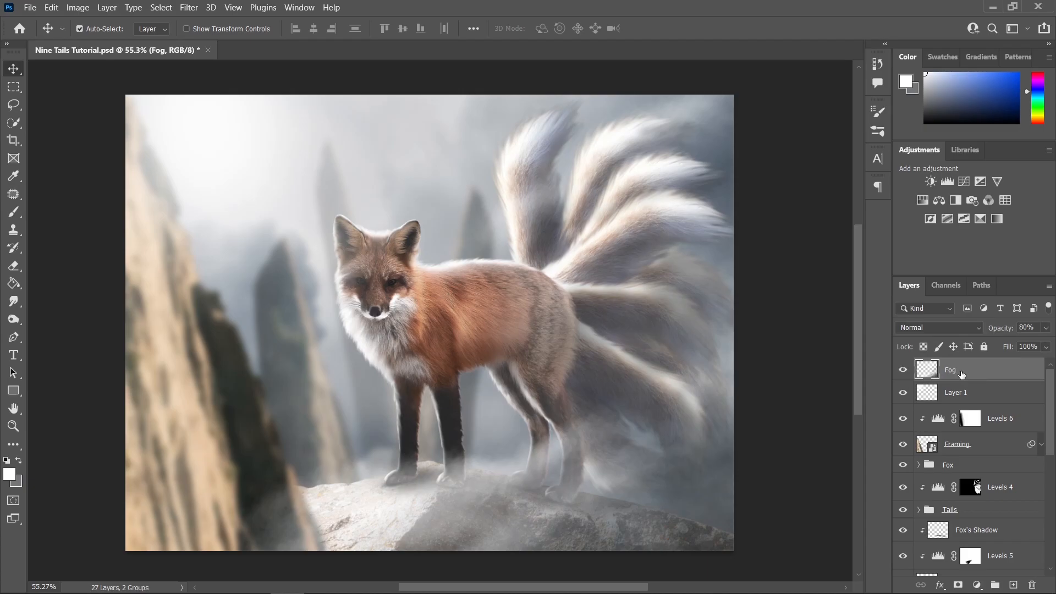
pyautogui.hotkey('ctrl', 'alt', 'shift', 'e')
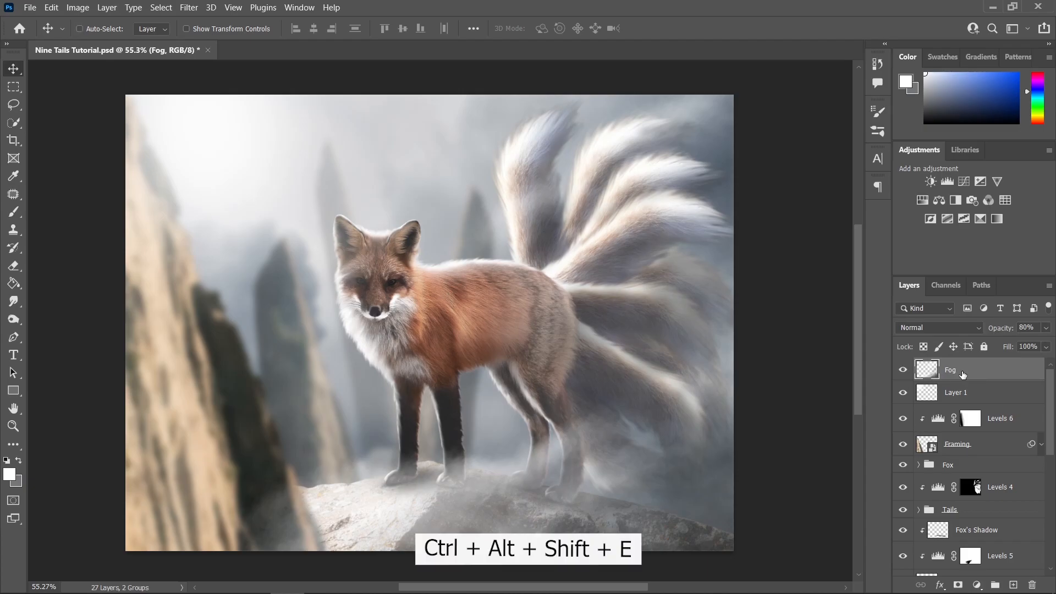
pyautogui.rightClick(963, 373)
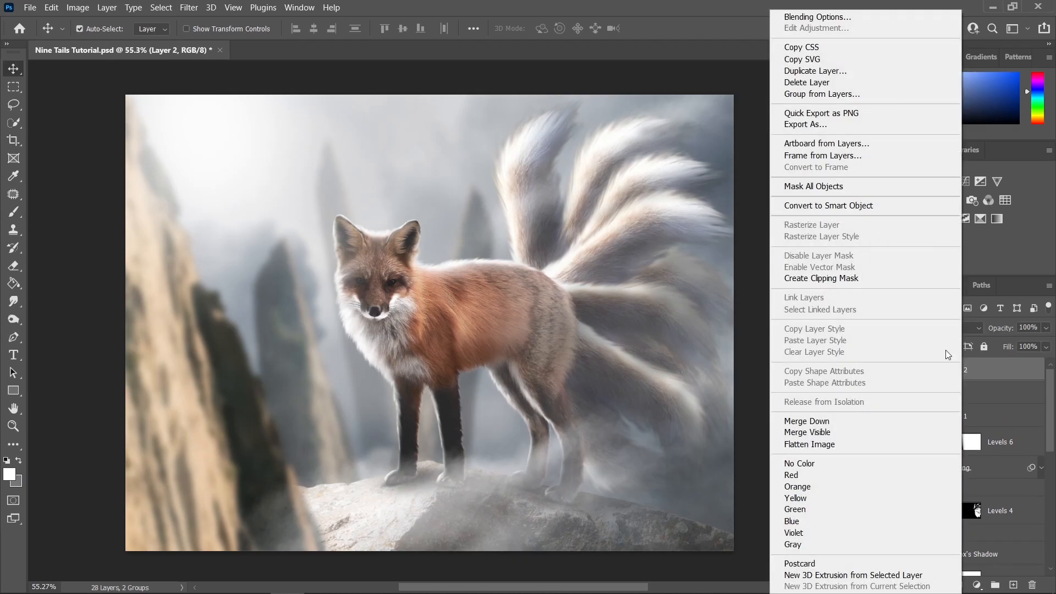
pyautogui.click(872, 211)
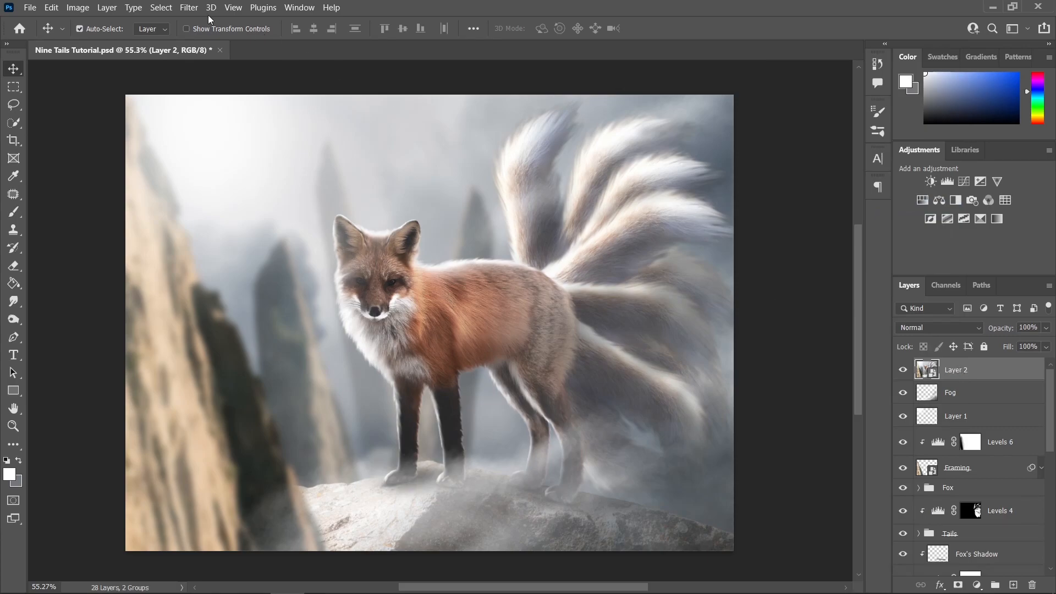
# Step: Open the Camera Raw Filter on the merged layer and set Shadows +21, Blacks -56, Texture +60 and Clarity +35
pyautogui.click(193, 7)
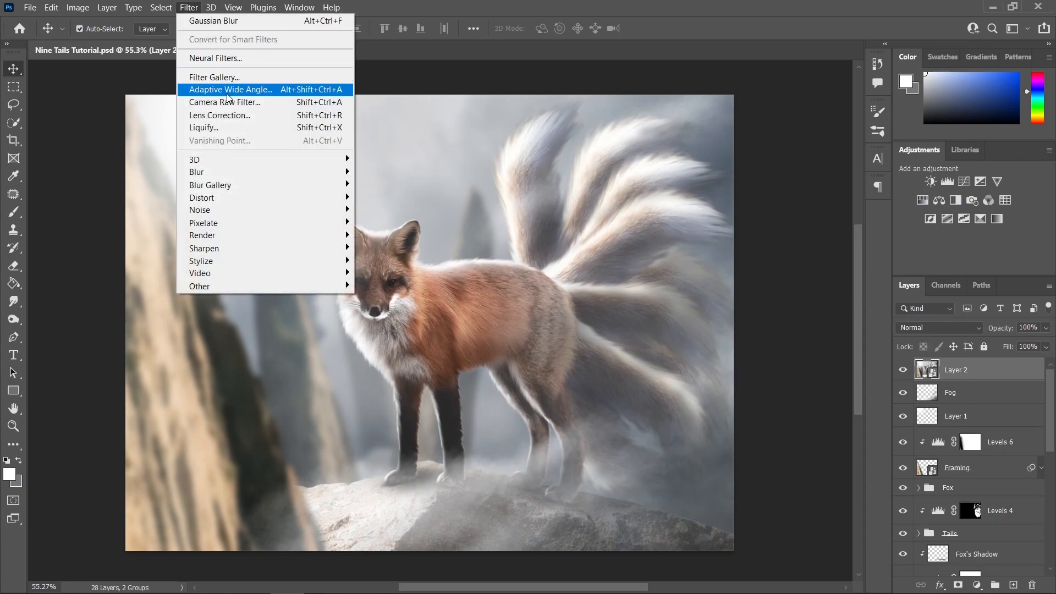
pyautogui.click(242, 103)
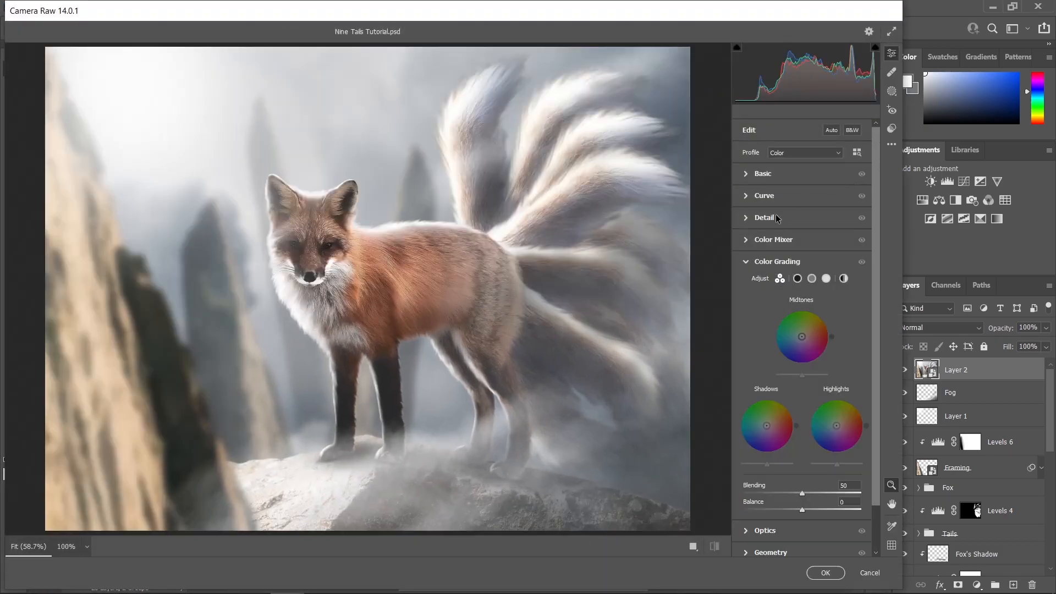
pyautogui.click(765, 175)
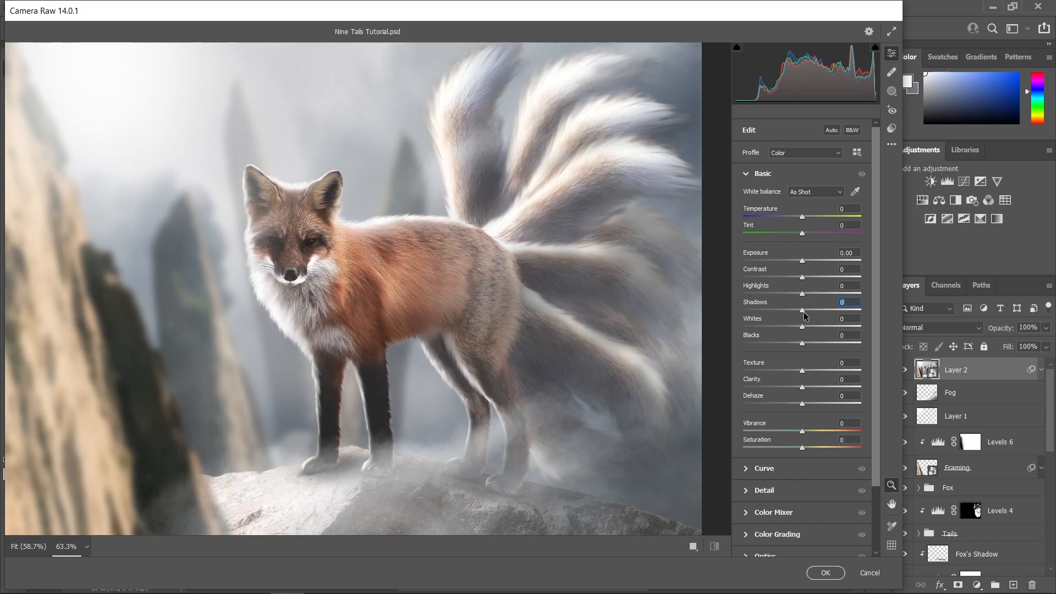
pyautogui.moveTo(803, 310); pyautogui.dragTo(816, 309)
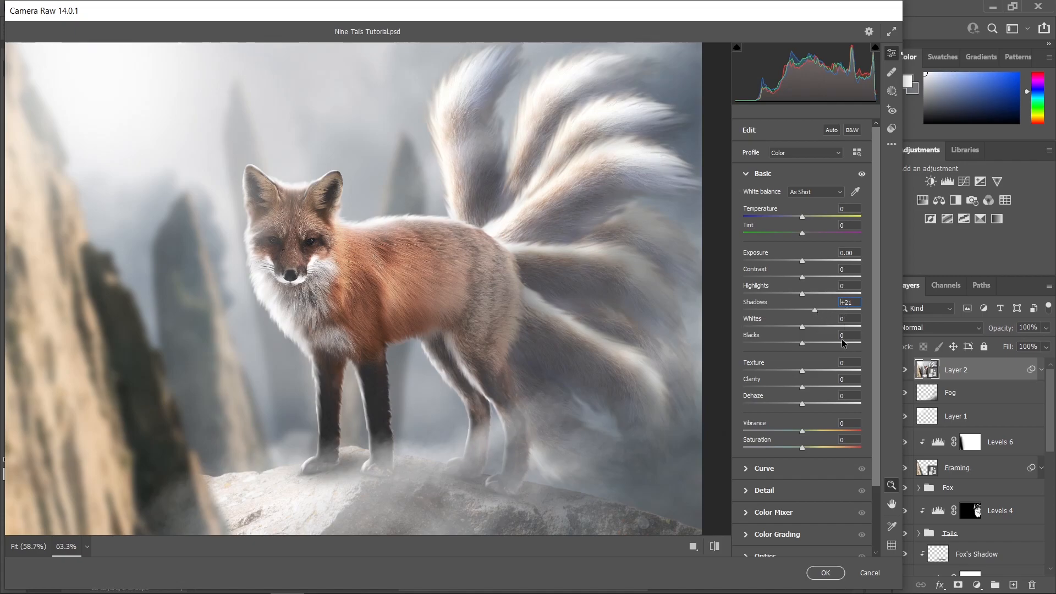
pyautogui.moveTo(803, 346); pyautogui.dragTo(769, 345)
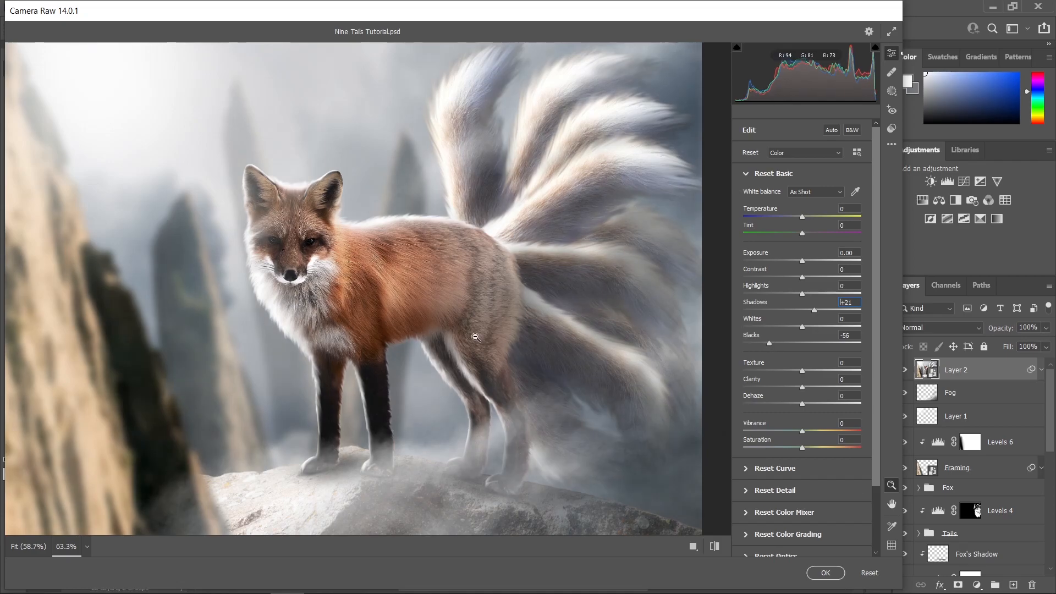
pyautogui.scroll(-1, 476, 334)
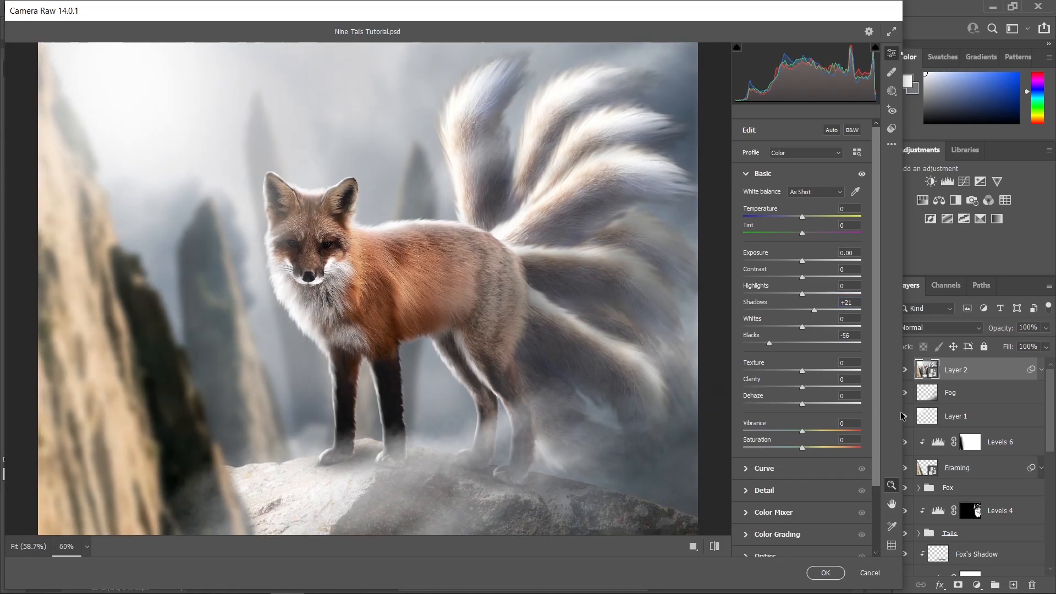
pyautogui.moveTo(803, 371); pyautogui.dragTo(814, 372)
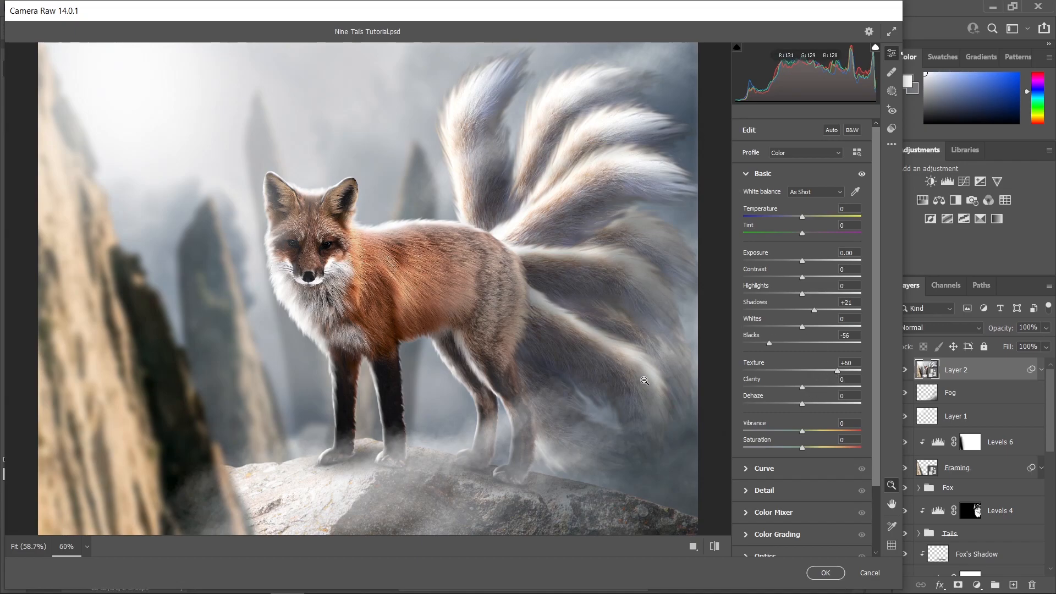
pyautogui.moveTo(804, 387); pyautogui.dragTo(823, 392)
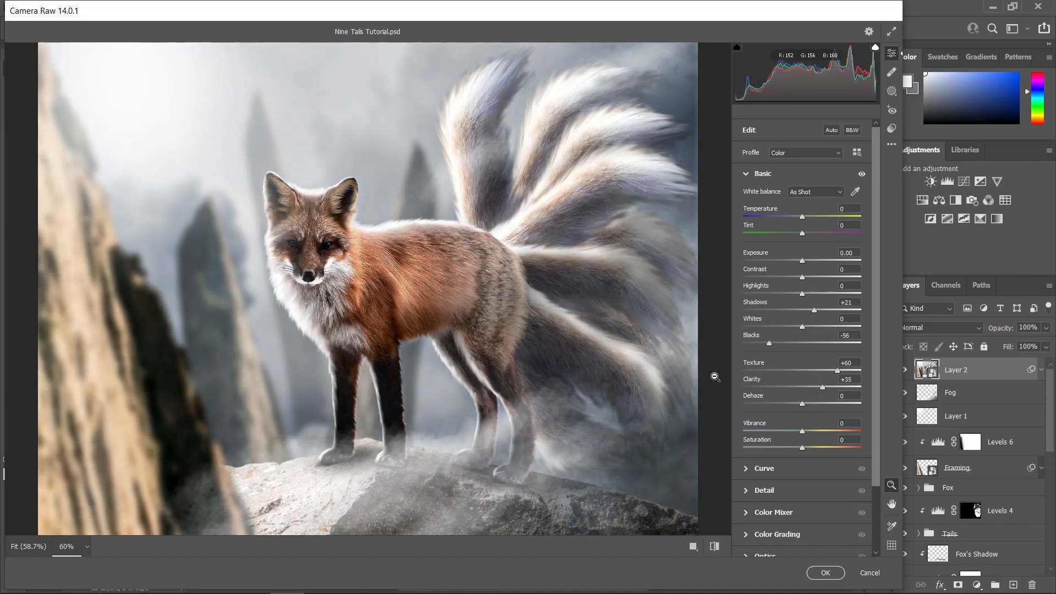
# Step: Grade the midtones blue at hue 229 and saturation 23, tint shadows and highlights slightly blue, and apply the filter
pyautogui.scroll(-1, 801, 498)
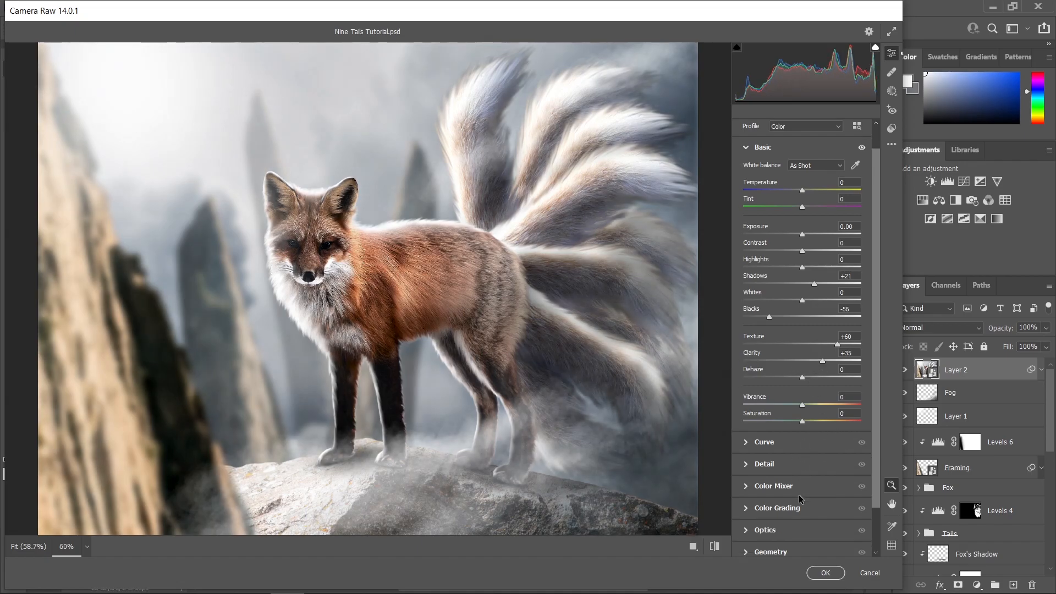
pyautogui.keyDown('alt'); pyautogui.click(790, 508); pyautogui.keyUp('alt')
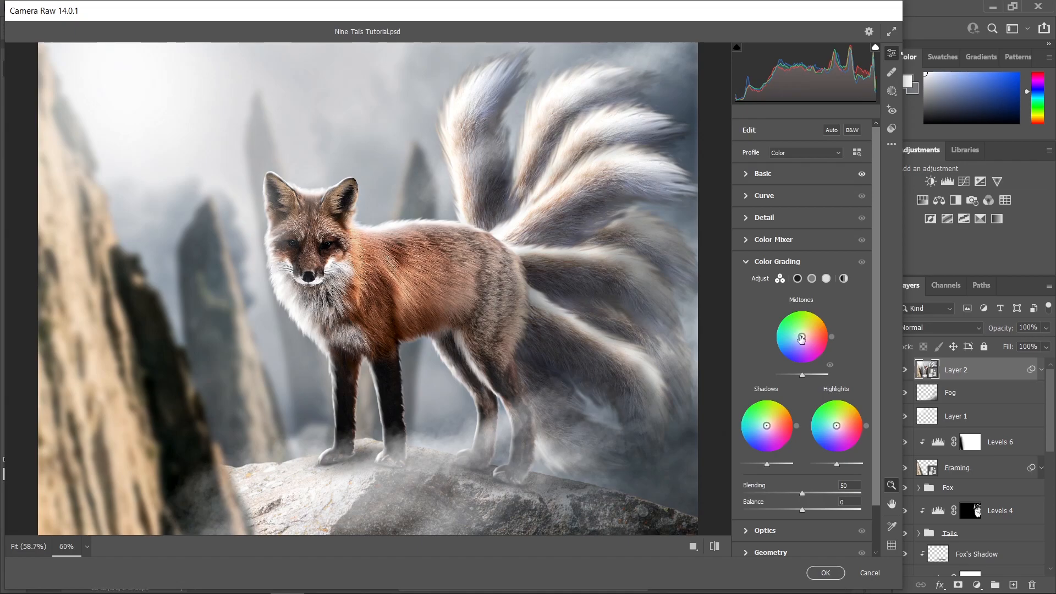
pyautogui.moveTo(803, 340); pyautogui.dragTo(799, 340)
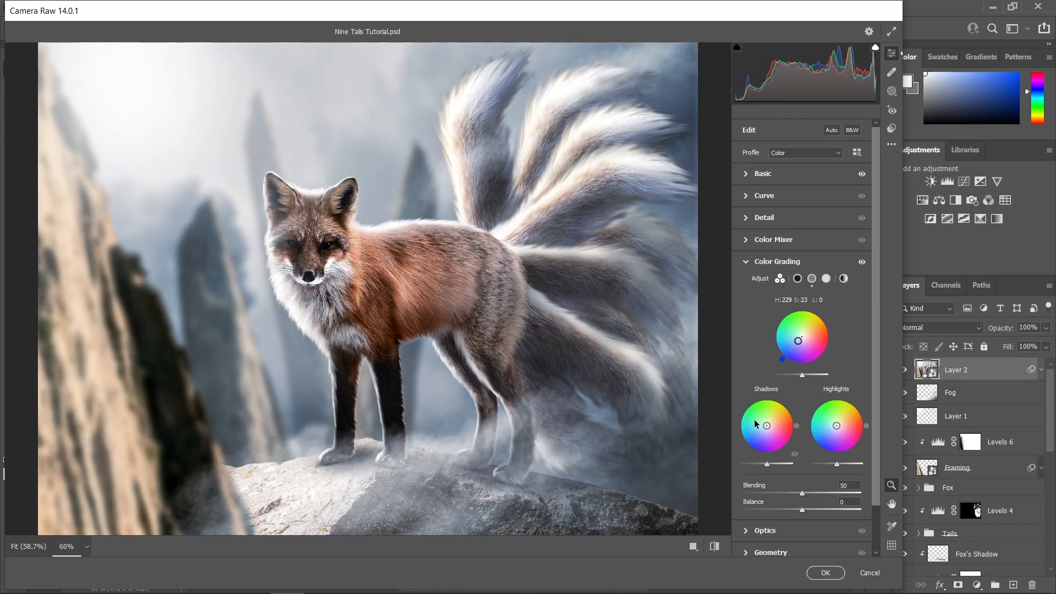
pyautogui.moveTo(767, 428); pyautogui.dragTo(765, 429)
pyautogui.moveTo(838, 429); pyautogui.dragTo(835, 429)
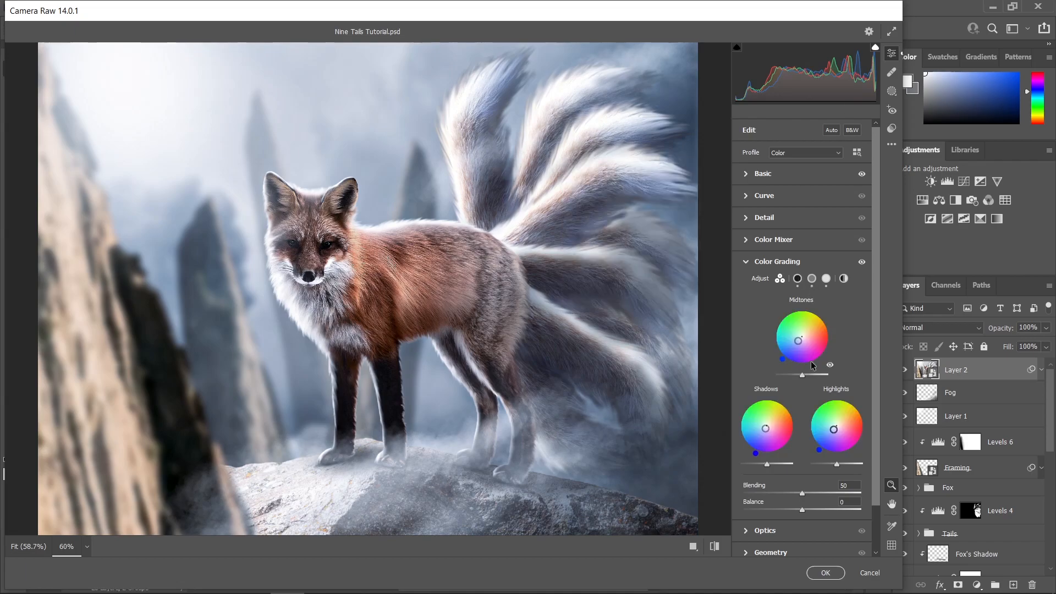
pyautogui.scroll(-1, 820, 347)
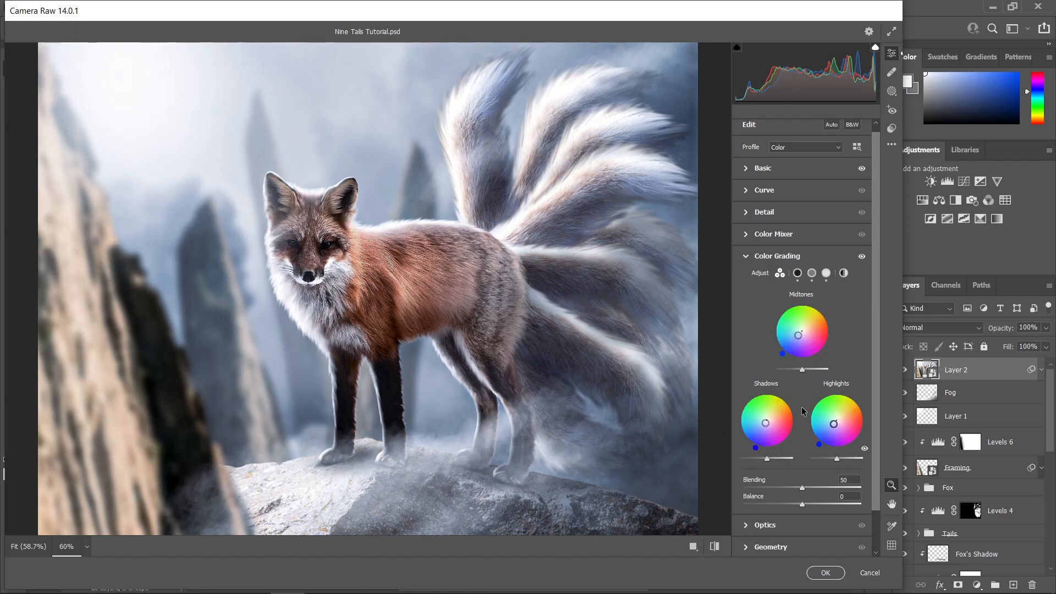
pyautogui.click(822, 573)
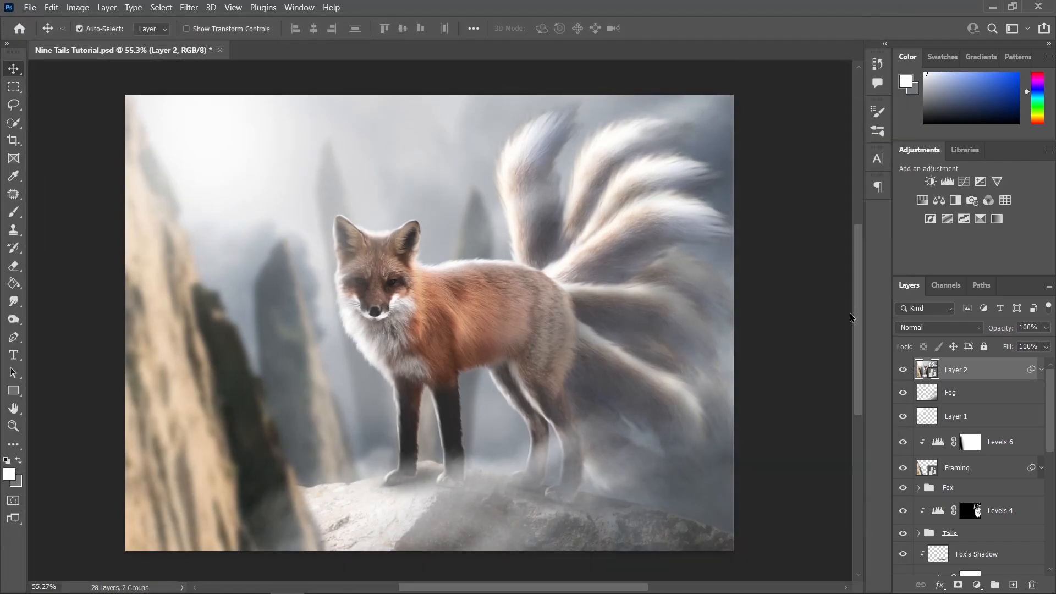
pyautogui.scroll(-1, 689, 344)
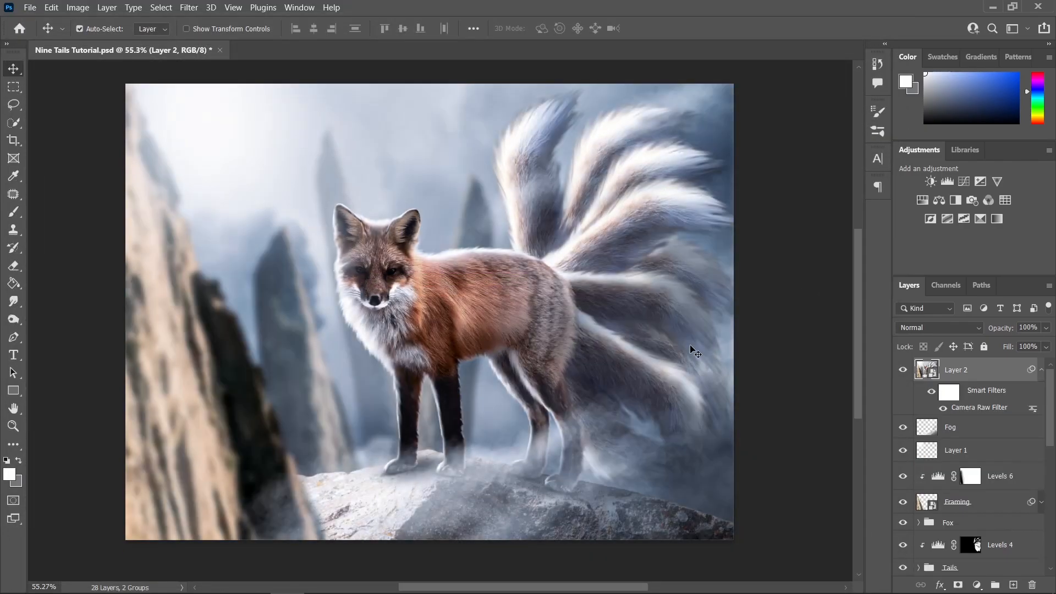
pyautogui.scroll(1, 547, 311)
pyautogui.scroll(-1, 709, 368)
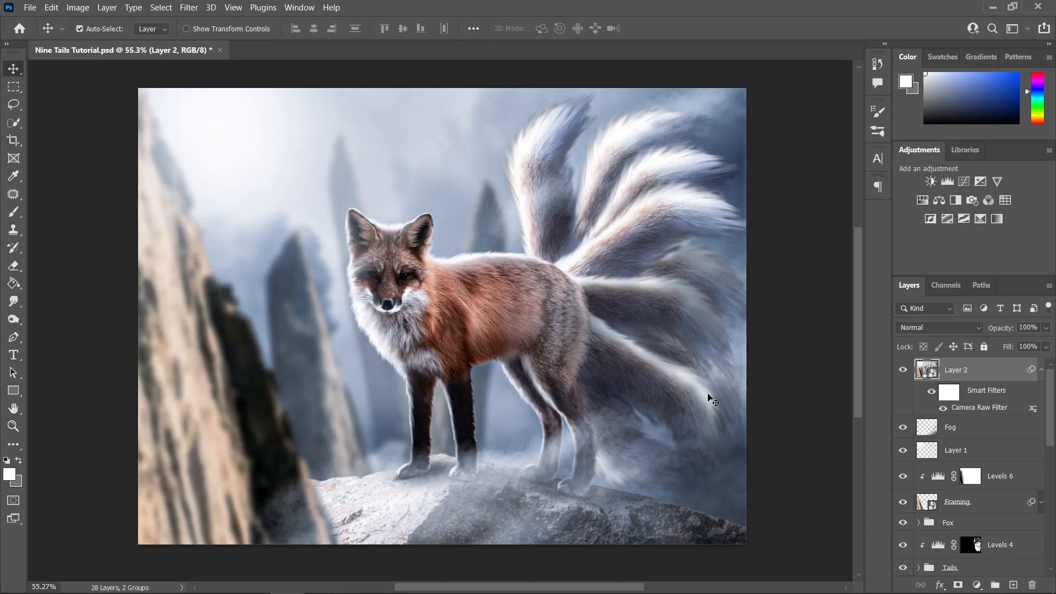
# Step: Add a new layer above the merged one and set up a Soft Round brush with 90% flow
pyautogui.scroll(1, 623, 373)
pyautogui.click(1014, 585)
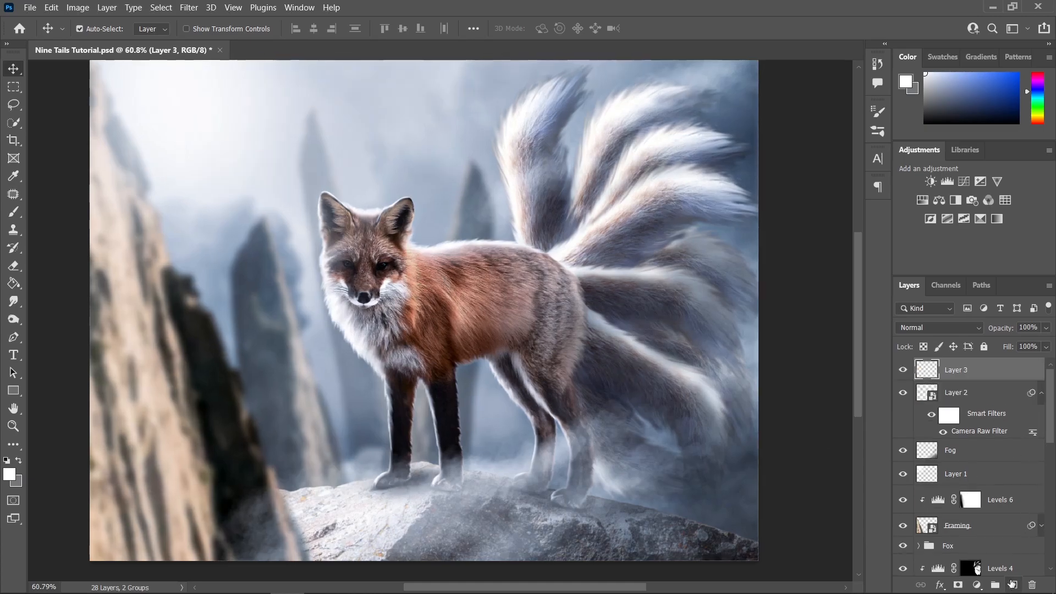
pyautogui.click(12, 214)
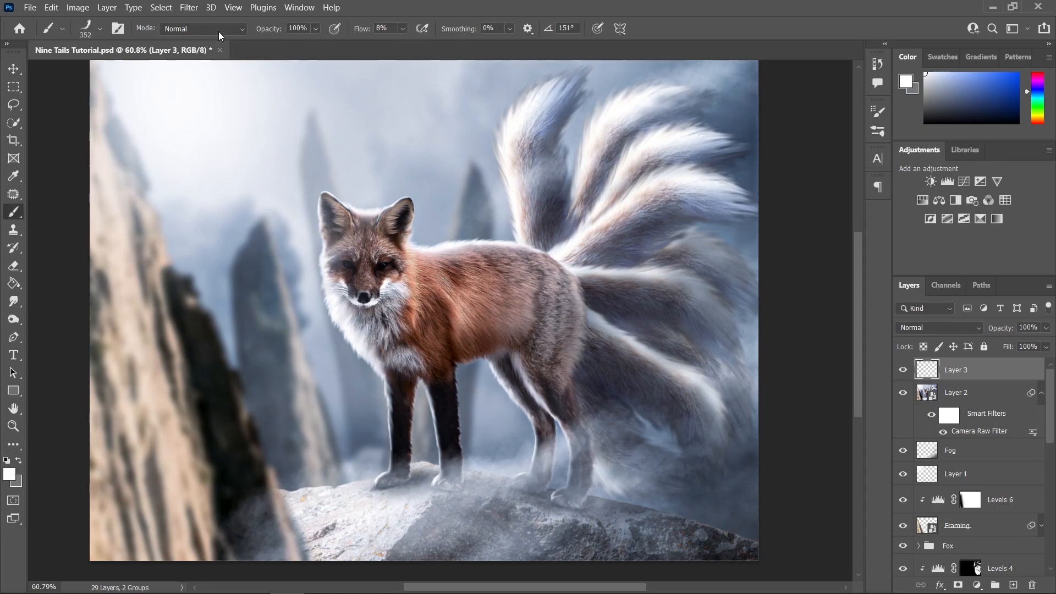
pyautogui.click(100, 28)
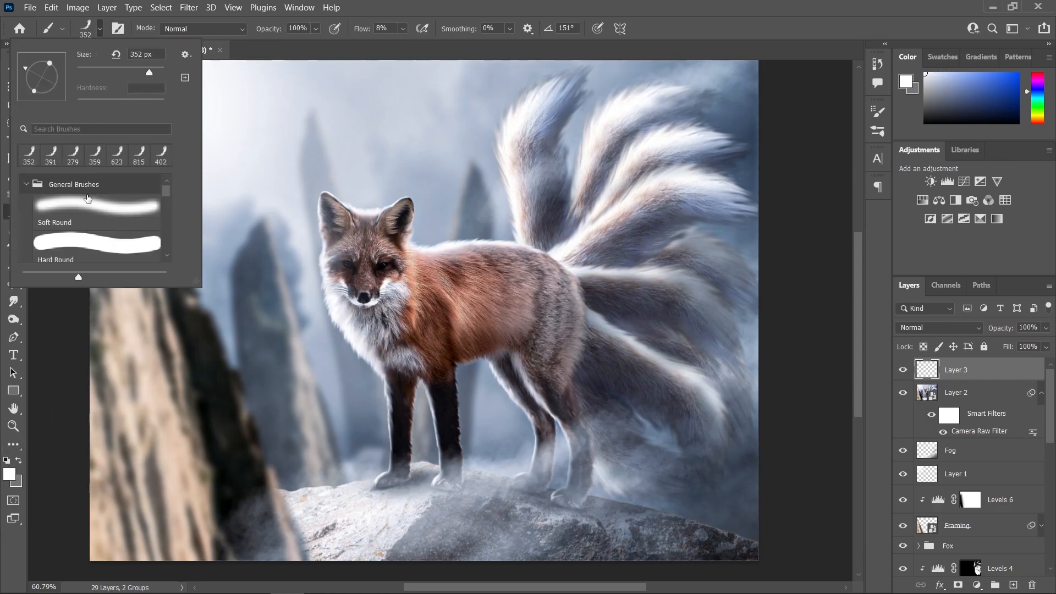
pyautogui.click(104, 212)
pyautogui.click(403, 29)
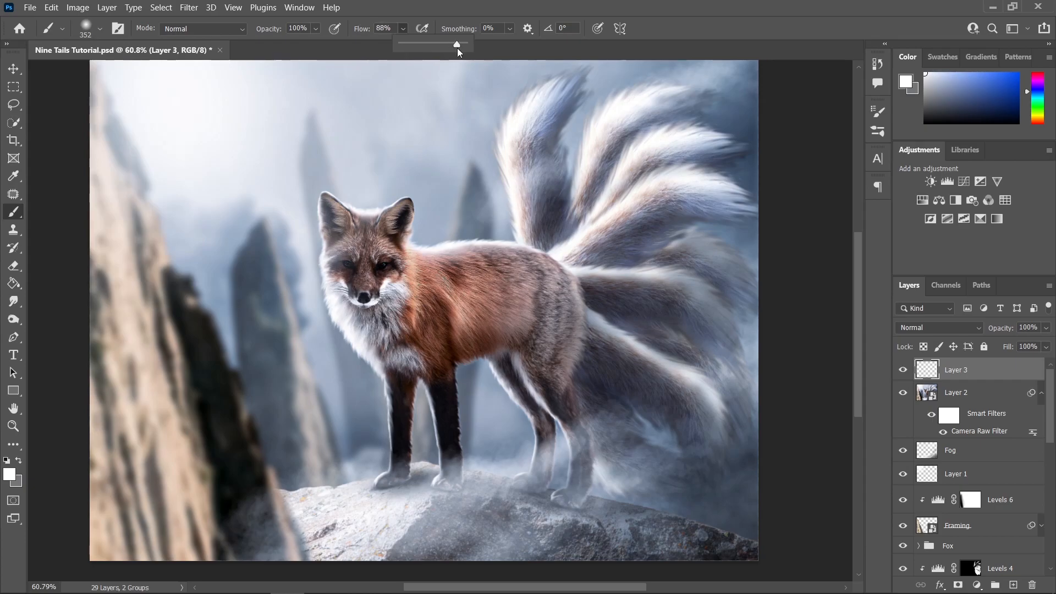
# Step: Shrink the brush and dab soft white specks over the rock's right side and below the tails
pyautogui.moveTo(686, 389)
pyautogui.mouseDown()
pyautogui.moveTo(621, 386)
pyautogui.moveTo(648, 394)
pyautogui.mouseUp()
pyautogui.scroll(-2, 635, 394)
pyautogui.scroll(-3, 645, 391)
pyautogui.scroll(4, 652, 396)
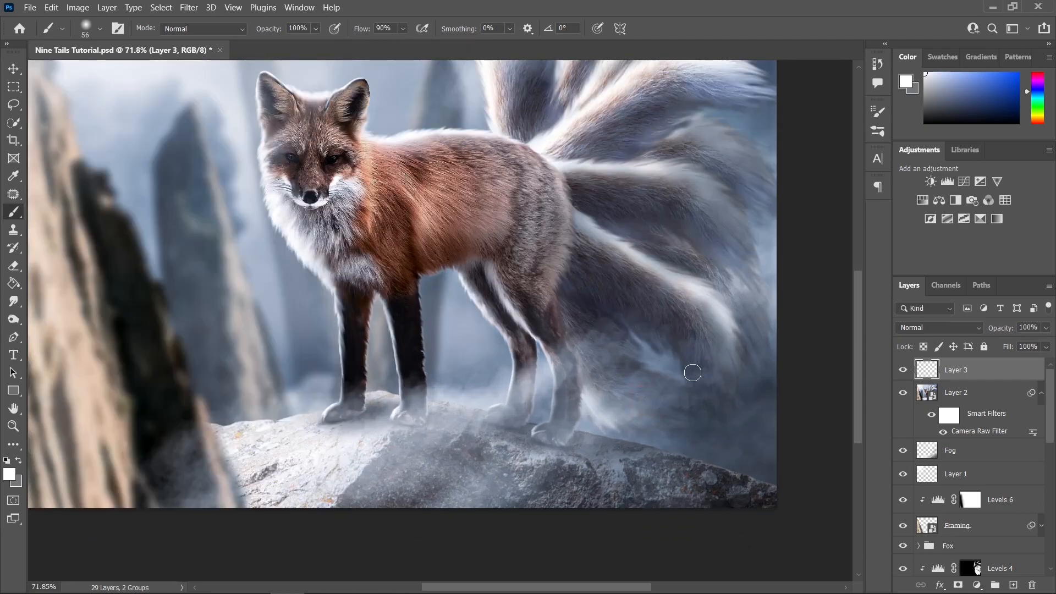
pyautogui.moveTo(697, 336); pyautogui.dragTo(672, 359)
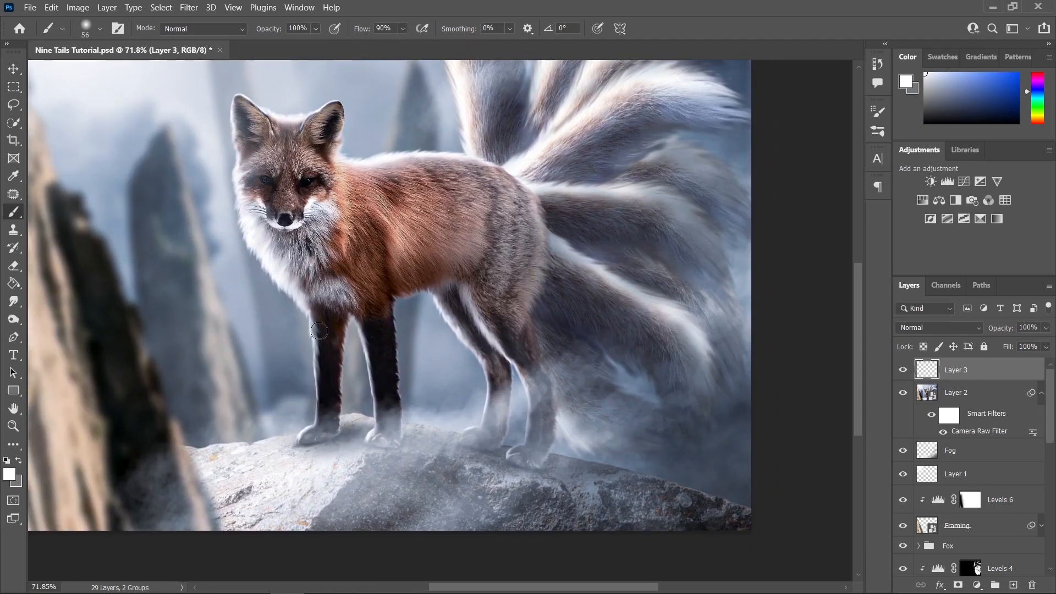
pyautogui.scroll(2, 616, 441)
pyautogui.click(551, 529)
pyautogui.click(618, 516)
pyautogui.moveTo(694, 474)
pyautogui.mouseDown()
pyautogui.moveTo(679, 467)
pyautogui.moveTo(700, 472)
pyautogui.mouseUp()
pyautogui.scroll(2, 659, 477)
pyautogui.click(643, 451)
pyautogui.click(672, 463)
# Step: Sample blue-grey from the misty background and dab small specks in varied sizes across the lower tails
pyautogui.click(404, 29)
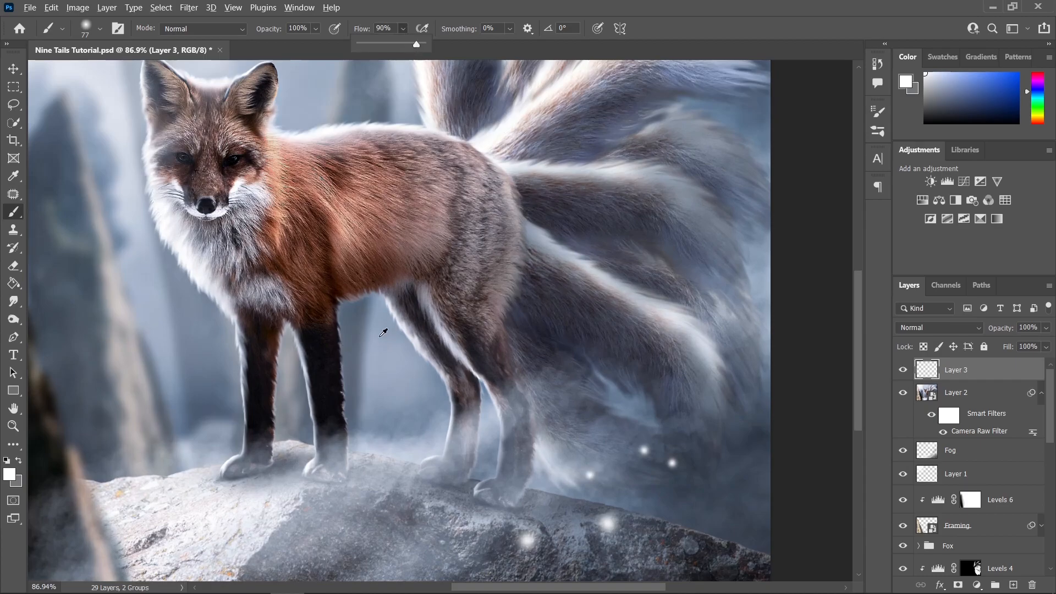
pyautogui.keyDown('alt'); pyautogui.click(380, 330); pyautogui.keyUp('alt')
pyautogui.scroll(-1, 680, 403)
pyautogui.moveTo(693, 400); pyautogui.dragTo(679, 400)
pyautogui.click(725, 388)
pyautogui.moveTo(728, 375); pyautogui.dragTo(736, 368)
pyautogui.click(721, 335)
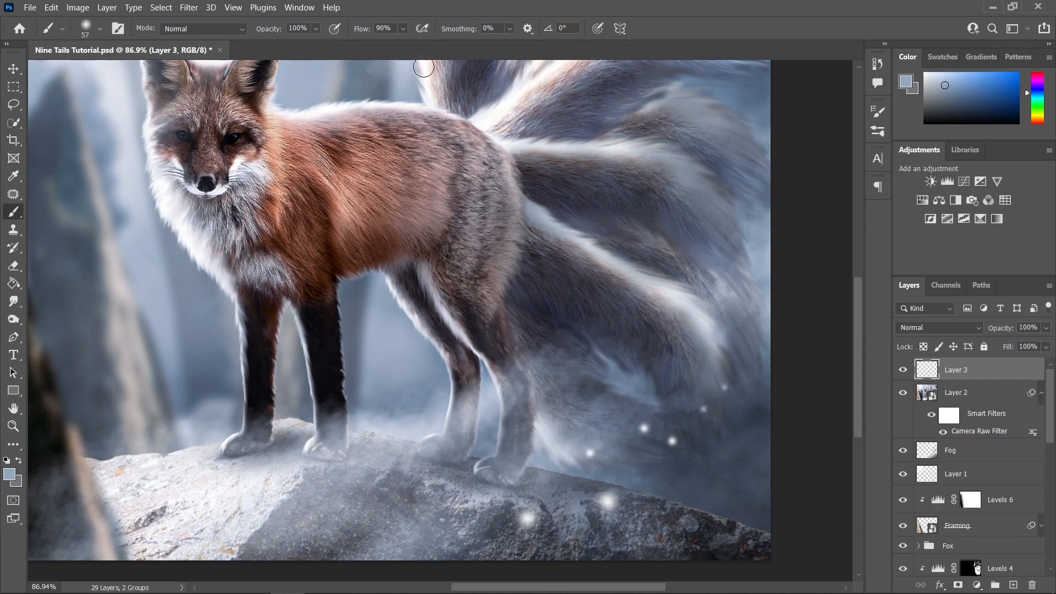
pyautogui.click(663, 326)
pyautogui.moveTo(691, 326); pyautogui.dragTo(688, 327)
pyautogui.click(724, 263)
pyautogui.moveTo(742, 266); pyautogui.dragTo(739, 266)
pyautogui.click(703, 224)
pyautogui.click(669, 238)
pyautogui.click(630, 253)
pyautogui.click(603, 318)
pyautogui.moveTo(605, 361); pyautogui.dragTo(612, 361)
pyautogui.click(590, 367)
pyautogui.scroll(-3, 690, 394)
pyautogui.scroll(-2, 662, 278)
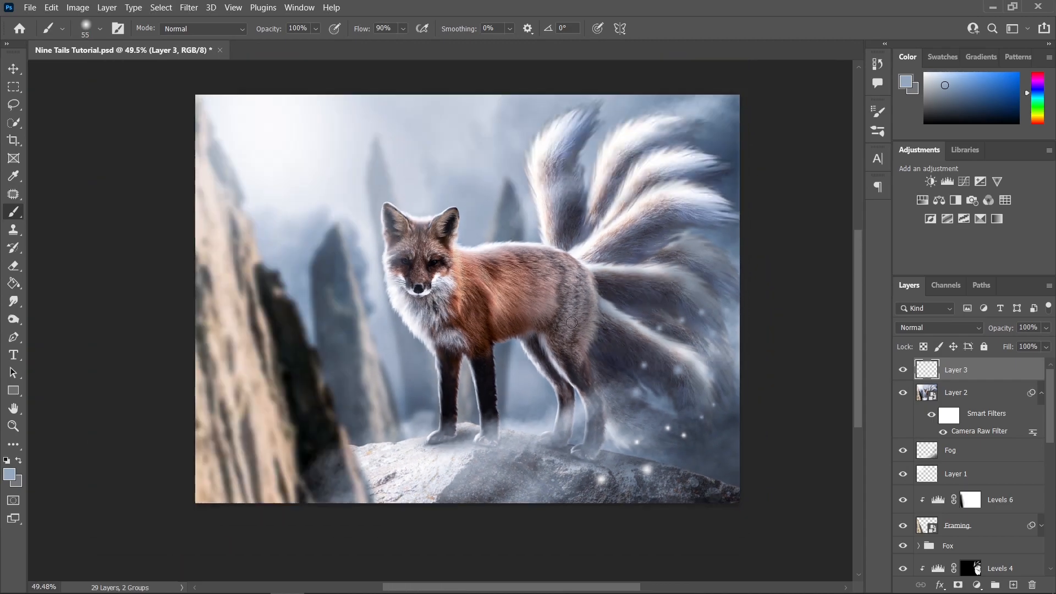
# Step: Sample a darker tone and dab dark specks along the tails' outer edge
pyautogui.scroll(3, 683, 465)
pyautogui.moveTo(726, 471)
pyautogui.mouseDown()
pyautogui.moveTo(749, 463)
pyautogui.moveTo(692, 463)
pyautogui.mouseUp()
pyautogui.click(746, 453)
pyautogui.keyDown('alt'); pyautogui.click(693, 464); pyautogui.keyUp('alt')
pyautogui.click(558, 436)
pyautogui.click(756, 144)
pyautogui.click(755, 194)
pyautogui.click(749, 226)
pyautogui.click(749, 265)
pyautogui.click(578, 386)
# Step: Sample white from the painted area and dab more white specks beside the hind legs and over the rock
pyautogui.keyDown('alt'); pyautogui.click(609, 424); pyautogui.keyUp('alt')
pyautogui.click(614, 390)
pyautogui.moveTo(586, 478); pyautogui.dragTo(591, 478)
pyautogui.click(587, 472)
pyautogui.scroll(-1, 498, 439)
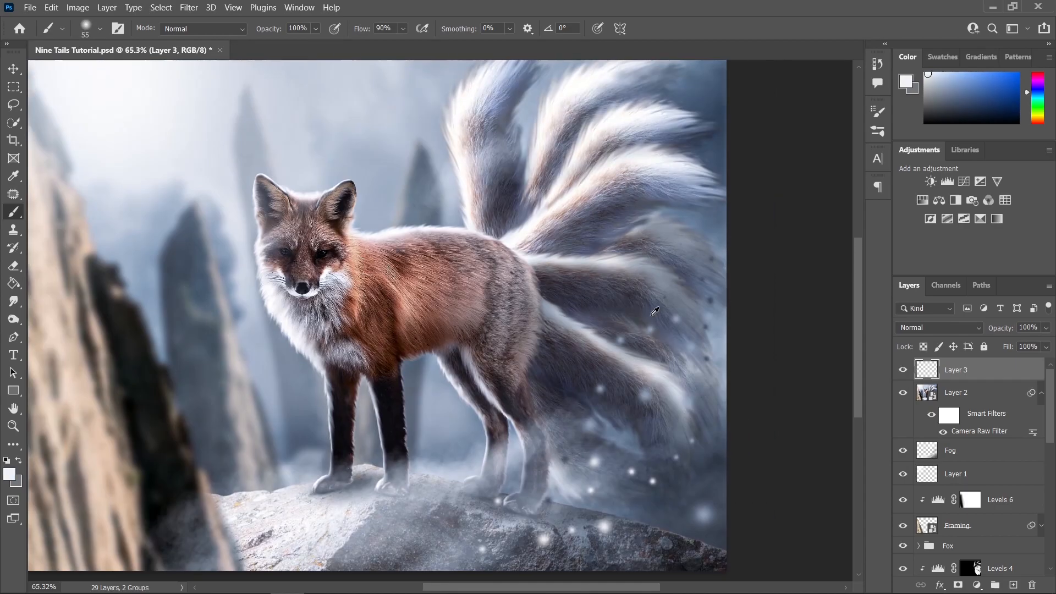
# Step: Sample a dark grey from the tails, dab a small speck on them, and reduce the brush flow to 70%
pyautogui.keyDown('alt'); pyautogui.click(663, 286); pyautogui.keyUp('alt')
pyautogui.click(666, 241)
pyautogui.click(404, 28)
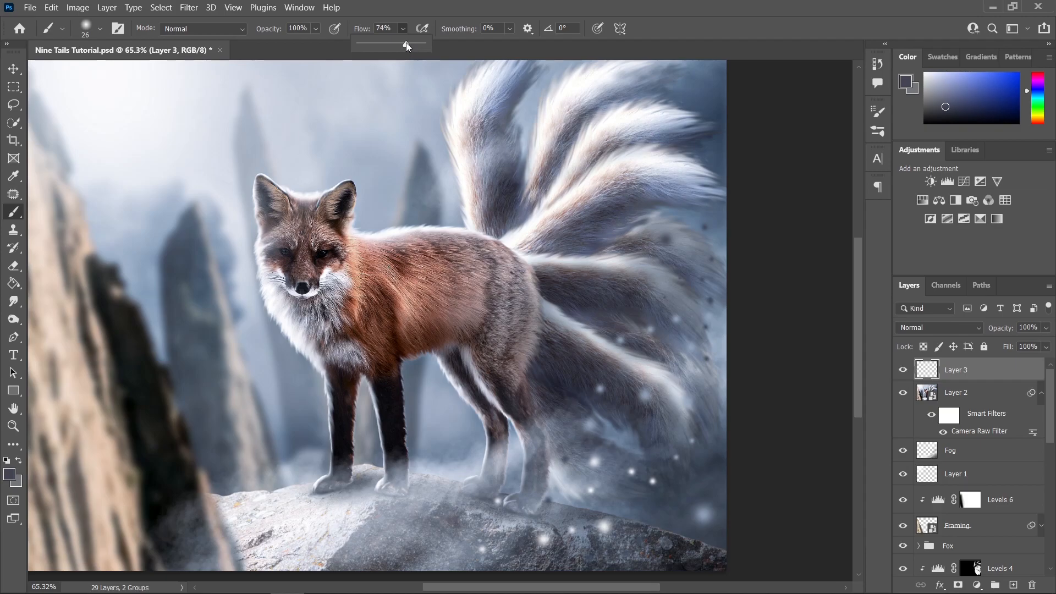
pyautogui.moveTo(404, 43); pyautogui.dragTo(403, 42)
pyautogui.scroll(-1, 465, 373)
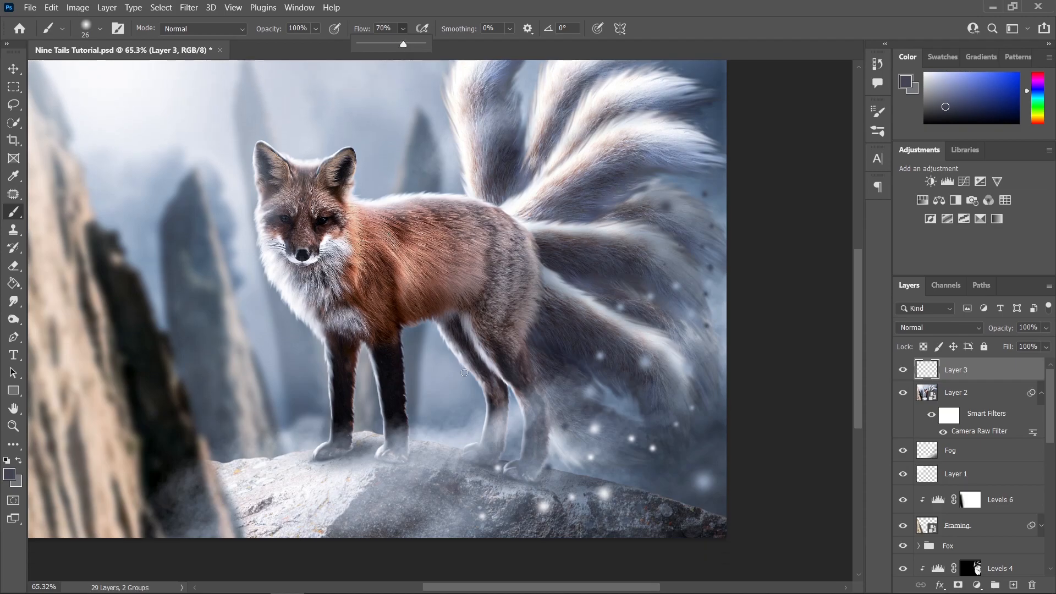
# Step: Sample background and spire tones and dab light and dark specks around the fox's head, front legs and the spires
pyautogui.keyDown('alt'); pyautogui.click(438, 368); pyautogui.keyUp('alt')
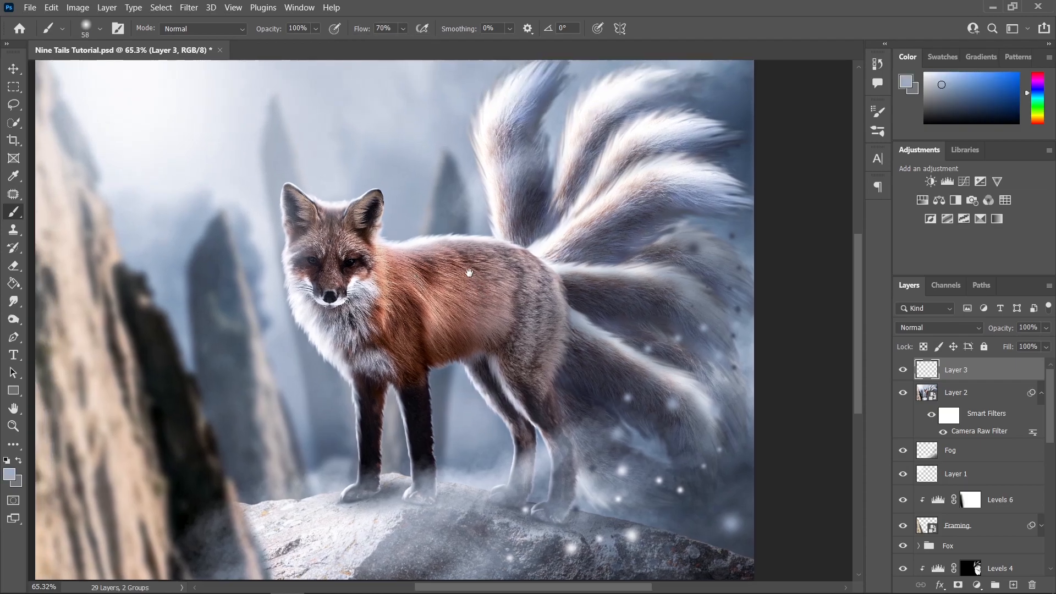
pyautogui.keyDown('alt'); pyautogui.click(439, 215); pyautogui.keyUp('alt')
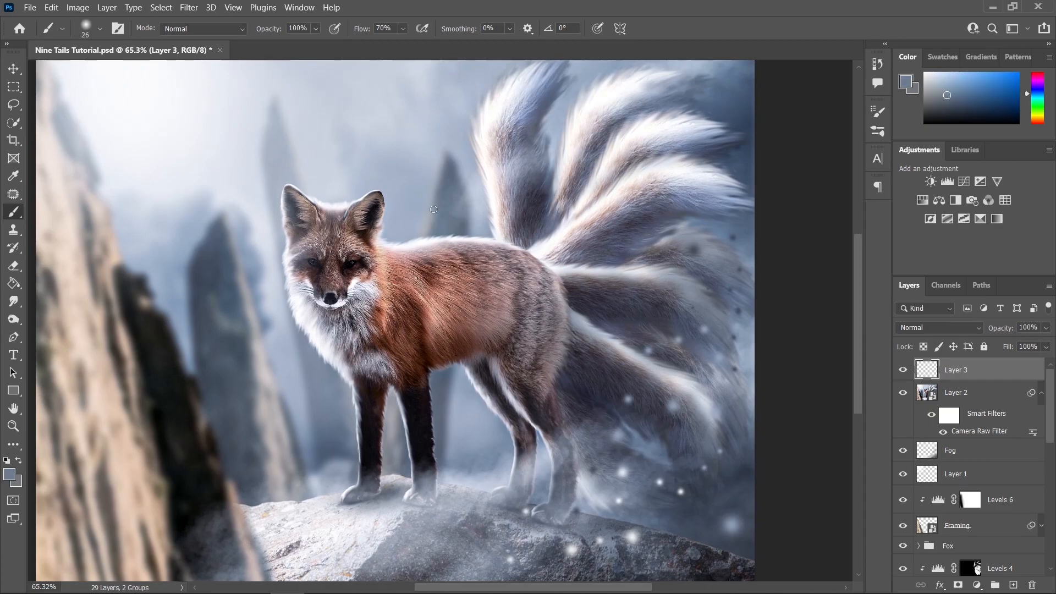
pyautogui.keyDown('alt'); pyautogui.click(279, 215); pyautogui.keyUp('alt')
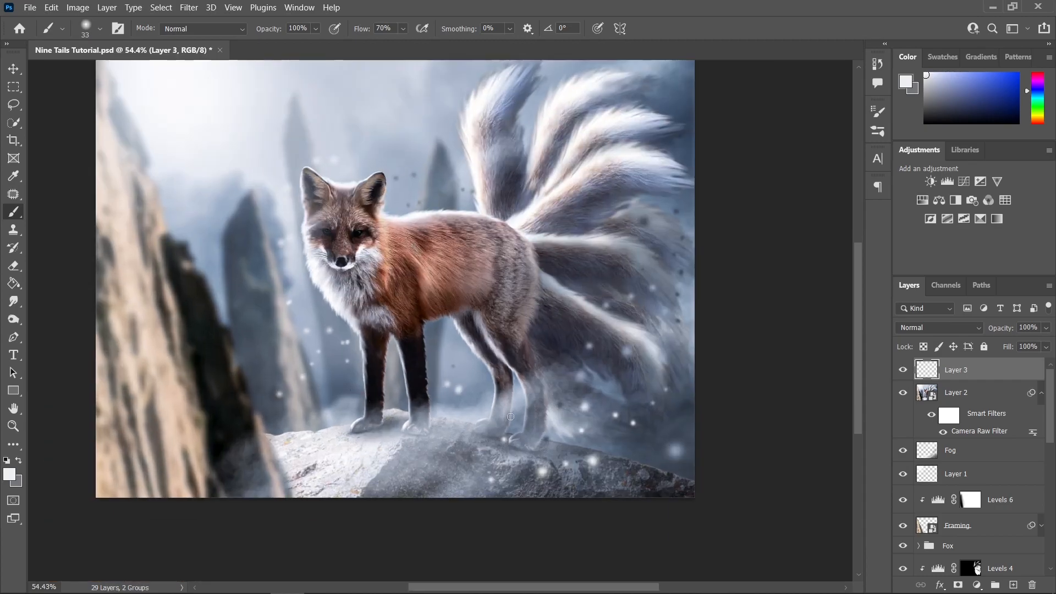
# Step: Sample a grey-blue and a pale tone from the image and dab more small specks around the tails
pyautogui.keyDown('alt'); pyautogui.click(394, 455); pyautogui.keyUp('alt')
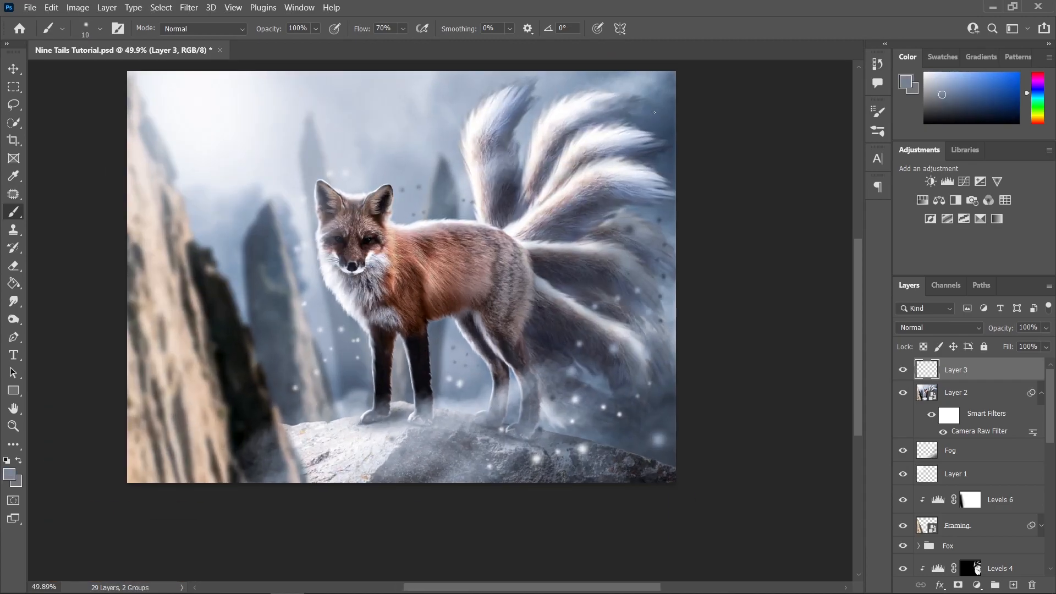
pyautogui.keyDown('alt'); pyautogui.click(452, 90); pyautogui.keyUp('alt')
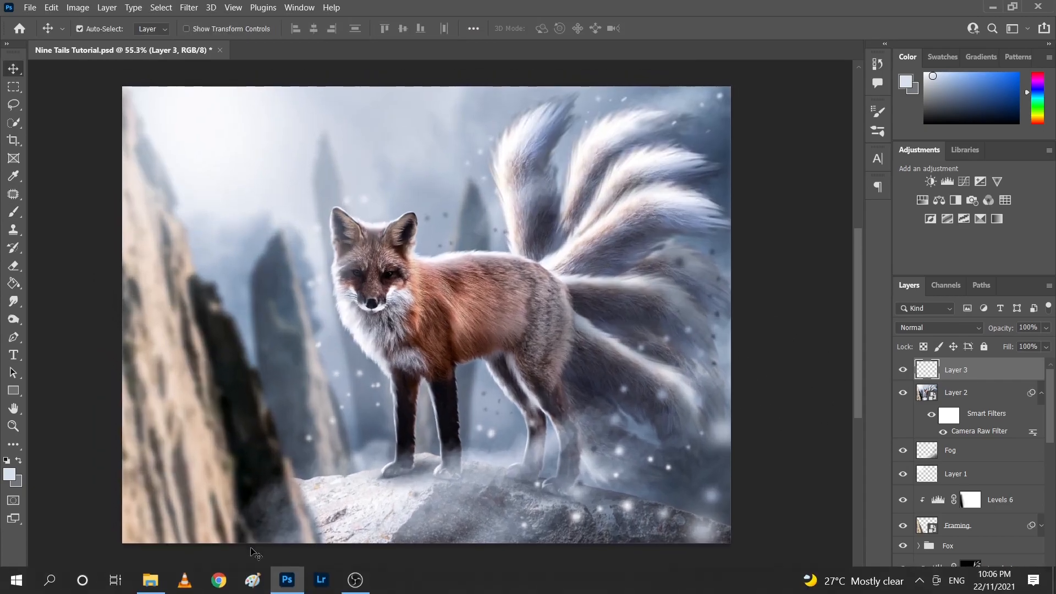
# Step: Place the fire-and-sparks photo from File Explorer over the fox at 36.35% scale and set its blend mode to Screen
pyautogui.click(150, 580)
pyautogui.moveTo(301, 224); pyautogui.dragTo(680, 223)
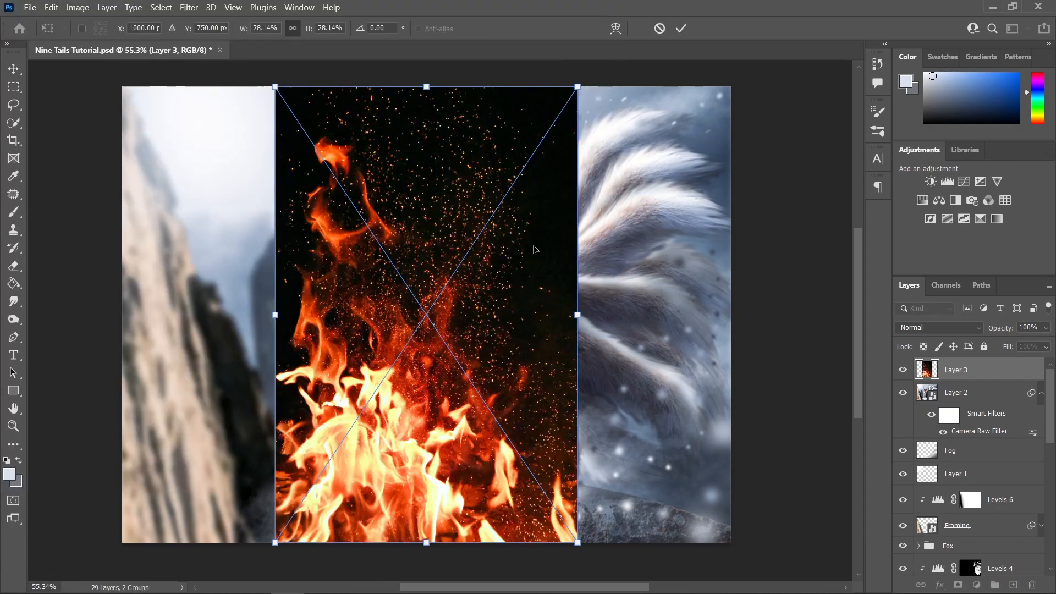
pyautogui.moveTo(449, 205); pyautogui.dragTo(474, 280)
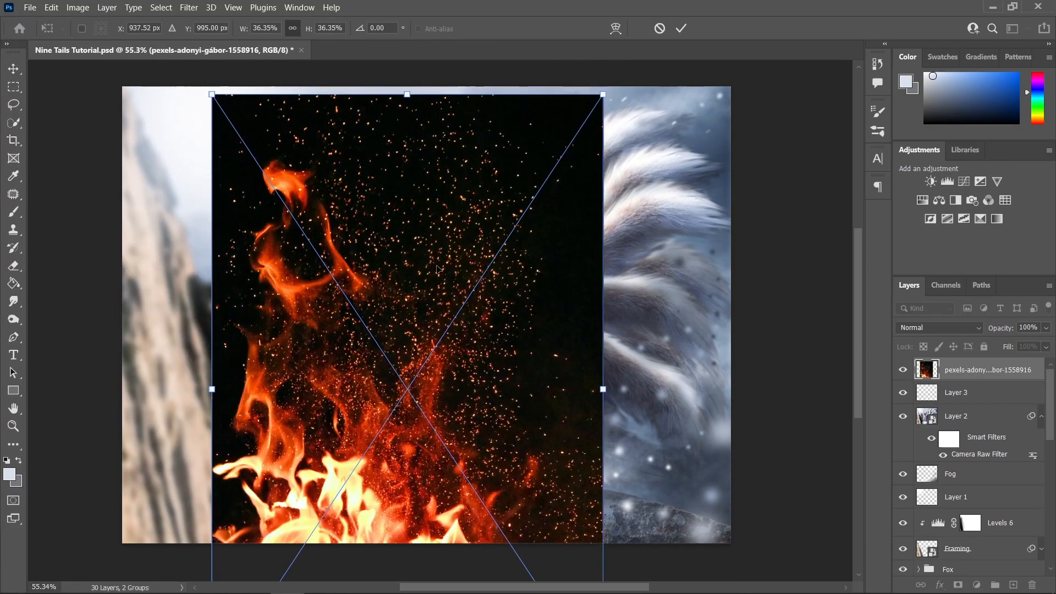
pyautogui.press('Return')
pyautogui.click(955, 329)
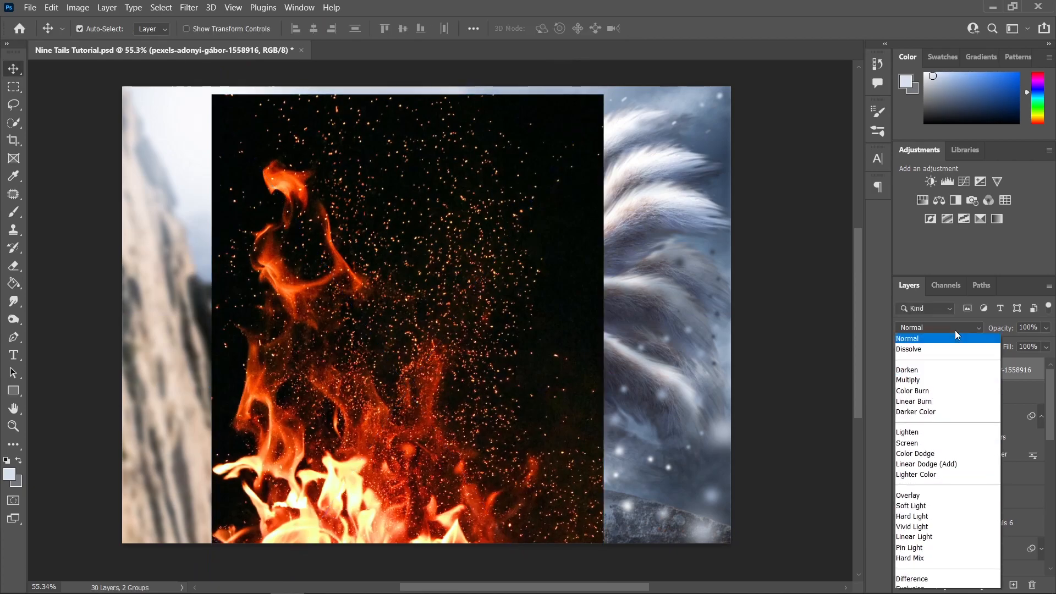
pyautogui.click(932, 363)
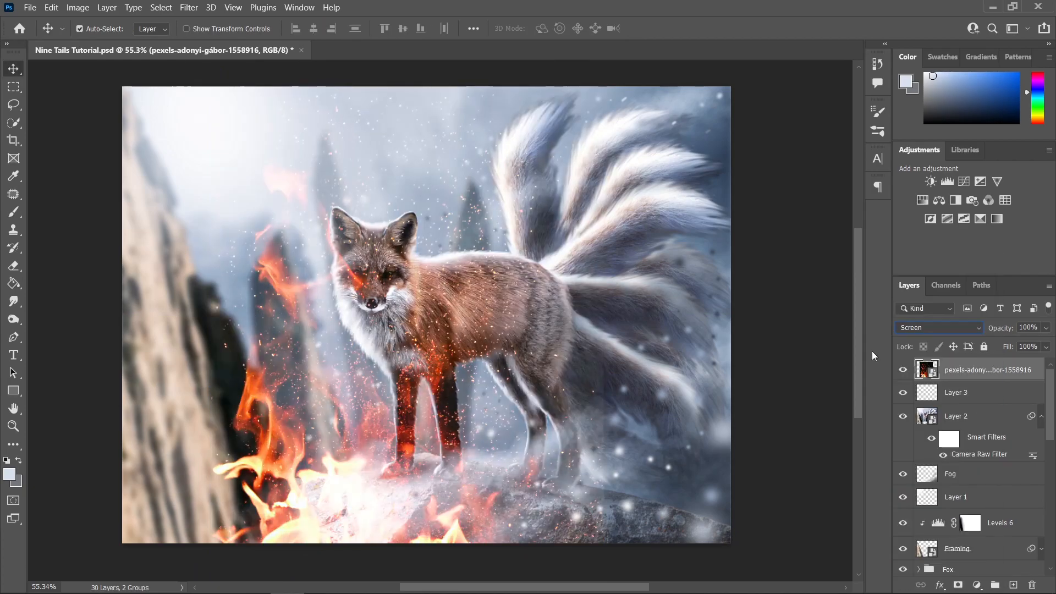
# Step: Add a Levels adjustment clipped to the fire photo and set its midtone value to 0.50
pyautogui.click(977, 585)
pyautogui.click(963, 401)
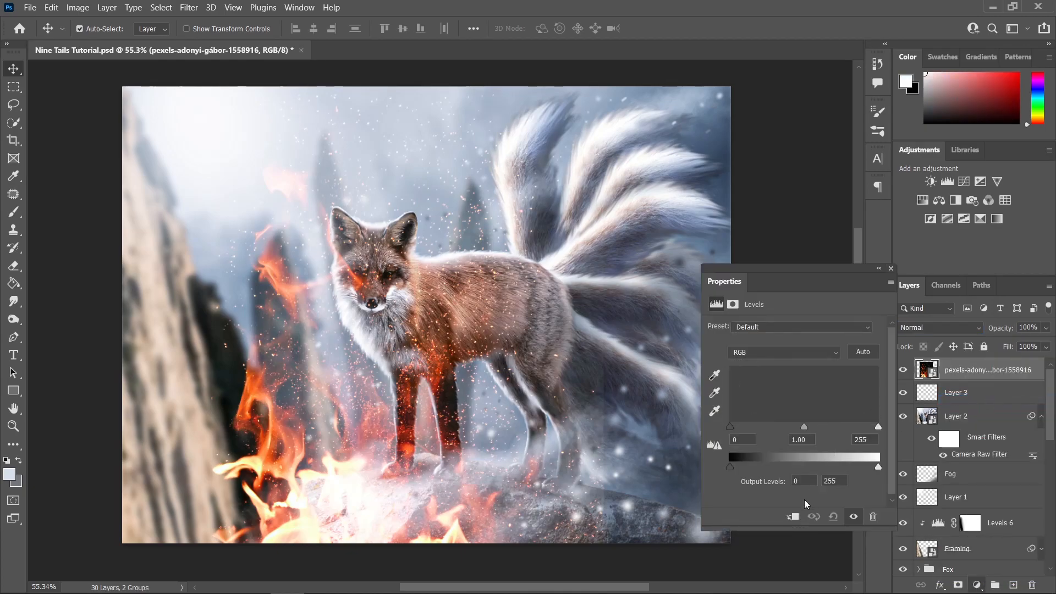
pyautogui.click(793, 517)
pyautogui.moveTo(805, 427); pyautogui.dragTo(825, 430)
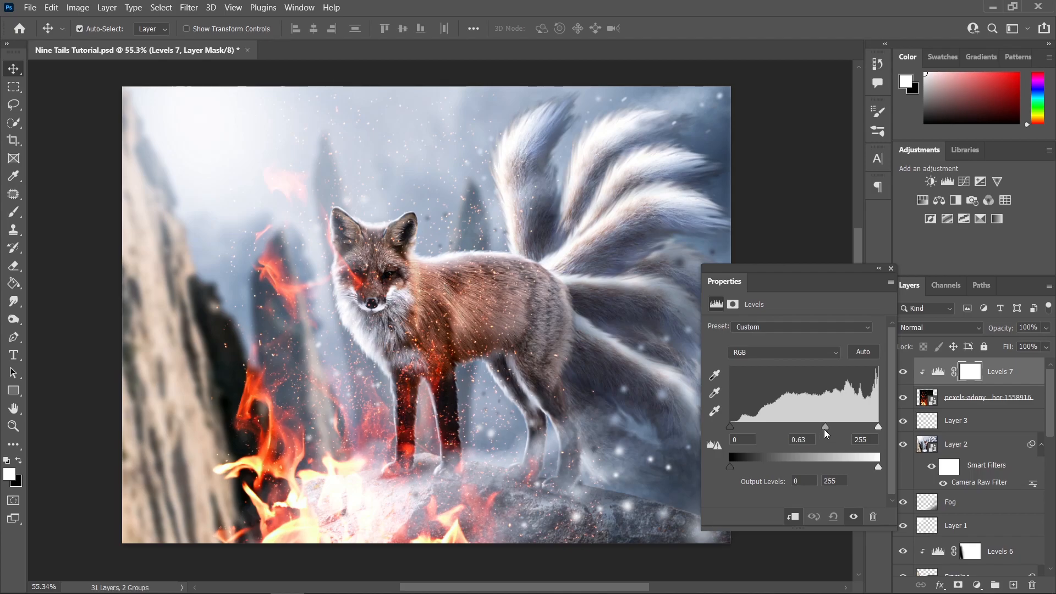
pyautogui.scroll(4, 324, 305)
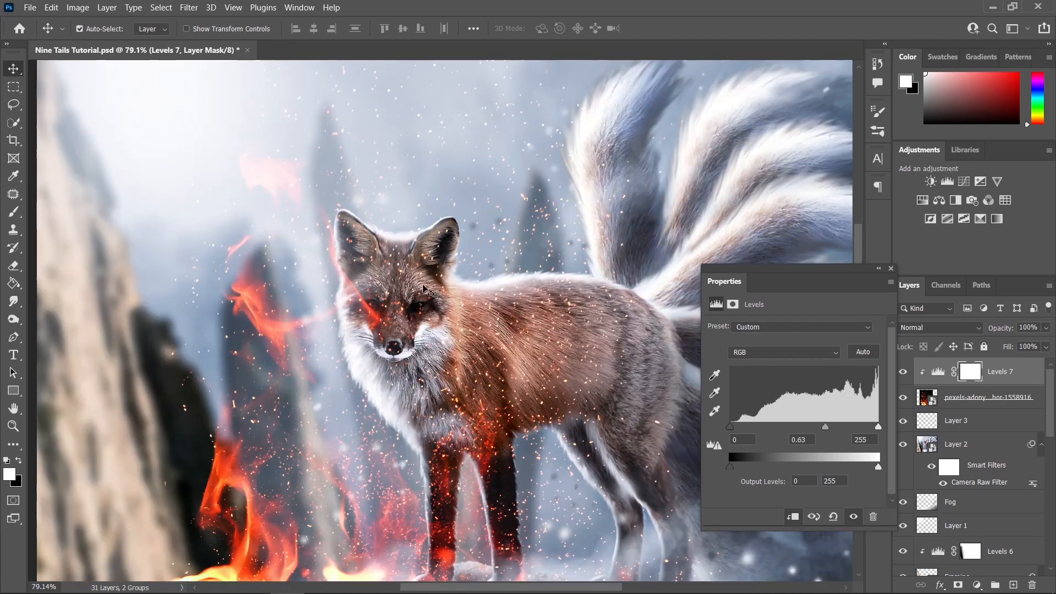
pyautogui.scroll(1, 510, 338)
pyautogui.moveTo(825, 428); pyautogui.dragTo(833, 428)
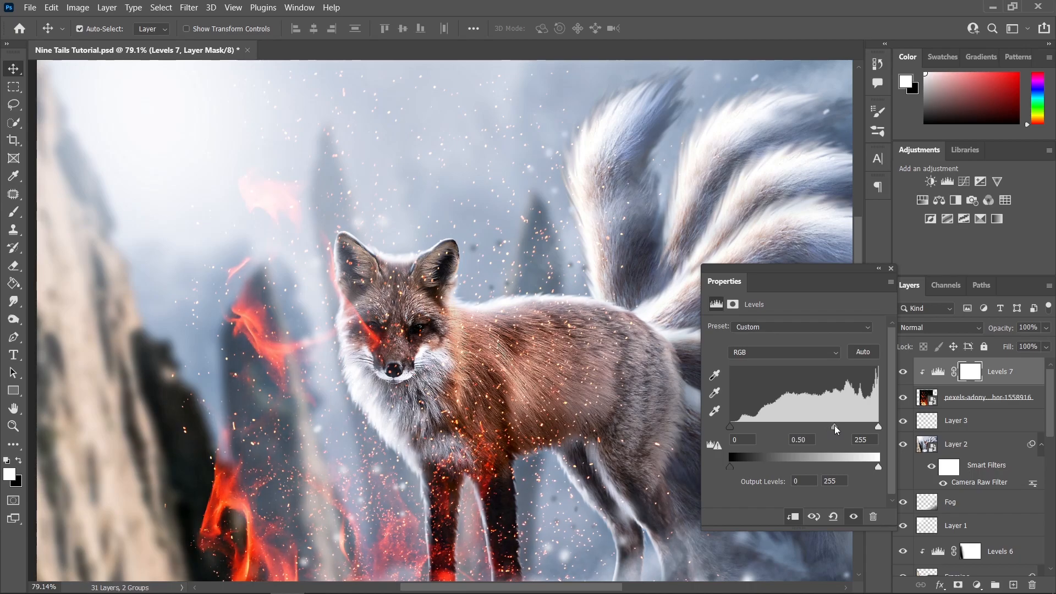
pyautogui.click(892, 268)
pyautogui.scroll(-4, 610, 322)
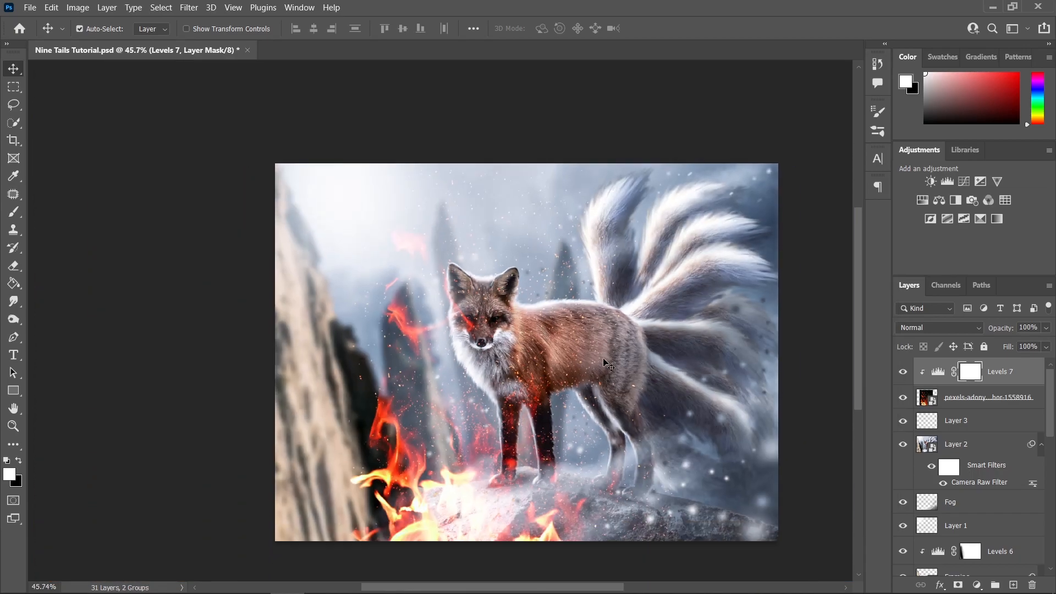
# Step: Scale the fire photo to about 53%, rotate it about -4.5°, and position its sparks over the hind legs and lower tails
pyautogui.click(987, 399)
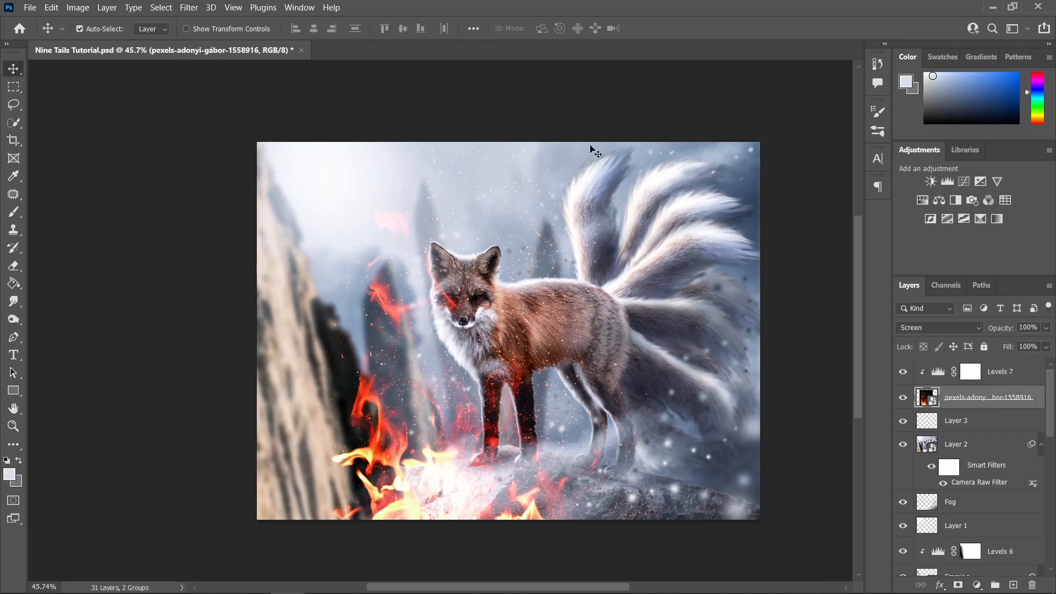
pyautogui.hotkey('ctrl', 't')
pyautogui.moveTo(498, 147); pyautogui.dragTo(495, 72)
pyautogui.moveTo(760, 194); pyautogui.dragTo(799, 309)
pyautogui.moveTo(555, 237); pyautogui.dragTo(646, 370)
pyautogui.moveTo(742, 214); pyautogui.dragTo(626, 181)
pyautogui.moveTo(654, 330); pyautogui.dragTo(642, 388)
pyautogui.moveTo(765, 543); pyautogui.dragTo(841, 540)
pyautogui.moveTo(842, 418); pyautogui.dragTo(850, 438)
pyautogui.moveTo(613, 372); pyautogui.dragTo(602, 411)
pyautogui.moveTo(847, 352); pyautogui.dragTo(823, 326)
pyautogui.moveTo(746, 345); pyautogui.dragTo(763, 377)
pyautogui.scroll(-5, 750, 352)
pyautogui.scroll(-1, 748, 350)
pyautogui.moveTo(813, 200); pyautogui.dragTo(831, 164)
pyautogui.moveTo(736, 302); pyautogui.dragTo(731, 325)
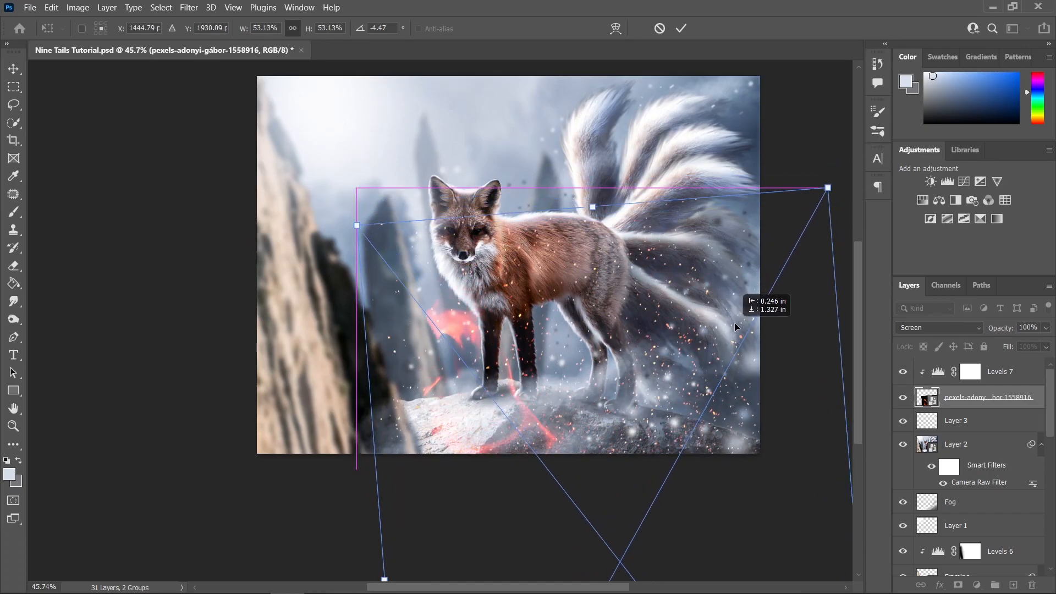
# Step: Warp the fire photo, pulling its upper-right corner up beyond the tails and its upper-left corner down over the foreground cliff
pyautogui.click(616, 29)
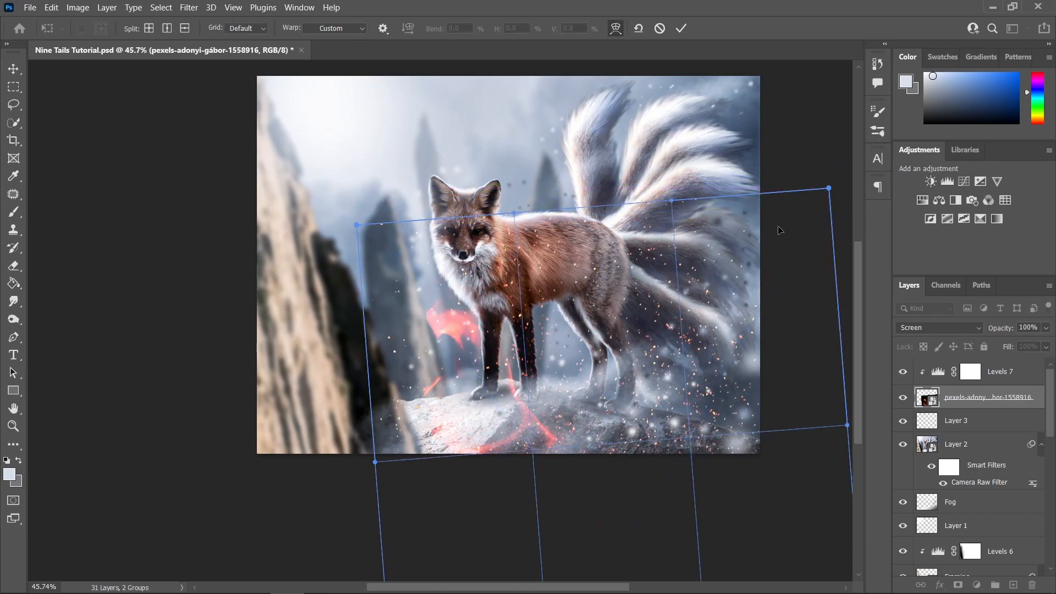
pyautogui.scroll(2, 779, 230)
pyautogui.moveTo(829, 247); pyautogui.dragTo(857, 73)
pyautogui.moveTo(694, 238); pyautogui.dragTo(591, 332)
pyautogui.moveTo(753, 167); pyautogui.dragTo(804, 74)
pyautogui.scroll(-2, 605, 311)
pyautogui.scroll(-4, 606, 306)
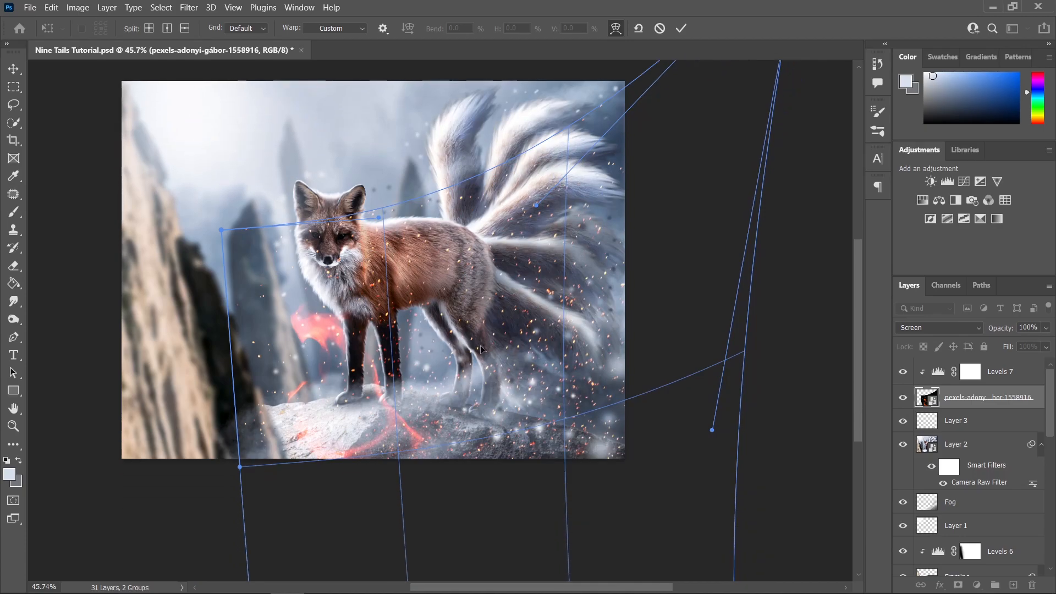
pyautogui.moveTo(239, 435); pyautogui.dragTo(219, 483)
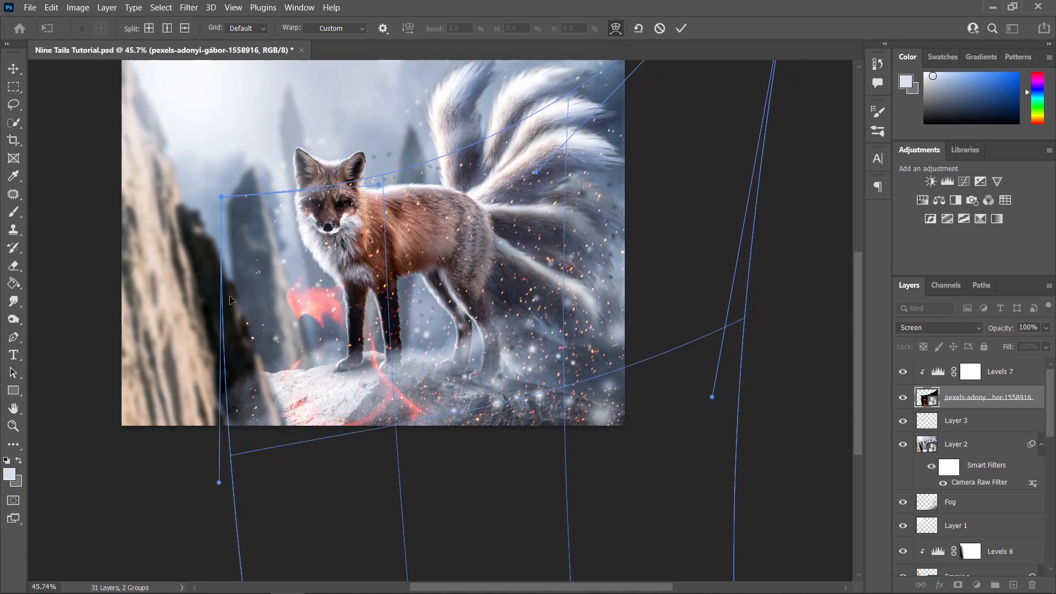
pyautogui.moveTo(221, 197); pyautogui.dragTo(169, 313)
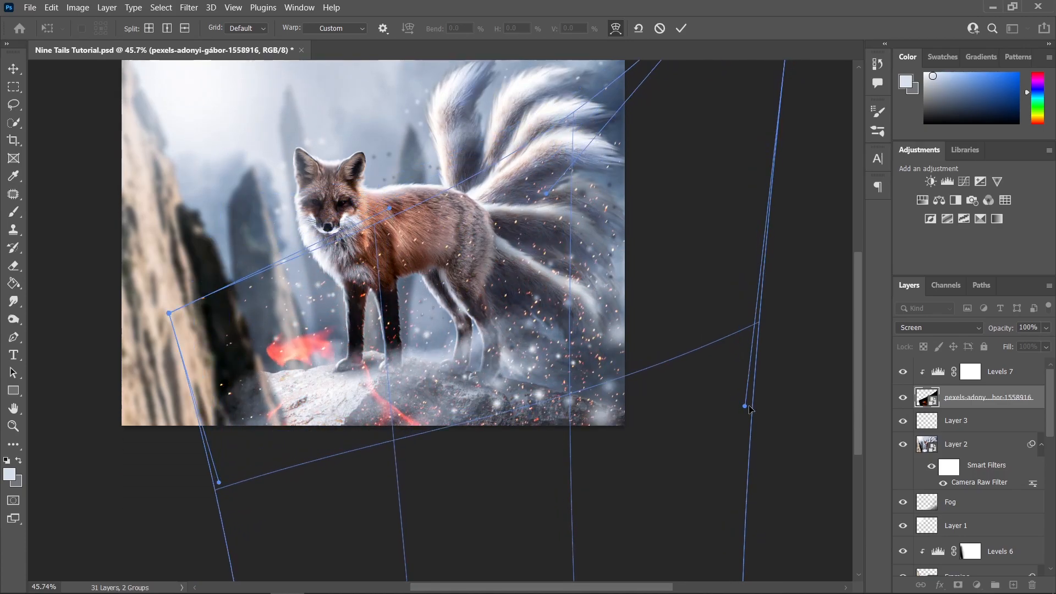
pyautogui.click(14, 71)
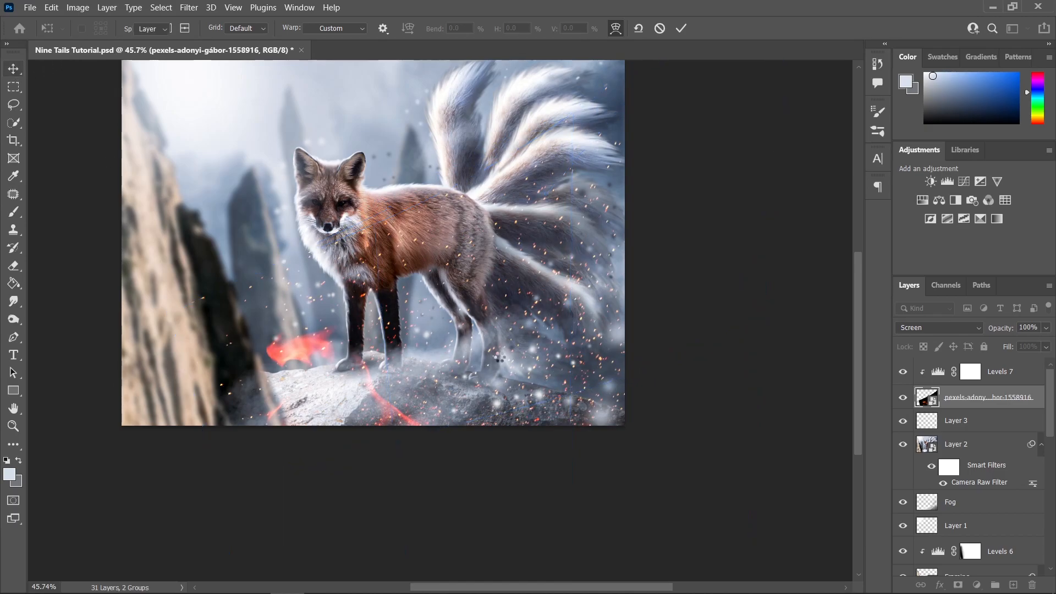
# Step: Add a layer mask to the fire photo layer
pyautogui.moveTo(429, 326); pyautogui.dragTo(540, 361)
pyautogui.scroll(1, 538, 339)
pyautogui.scroll(2, 387, 382)
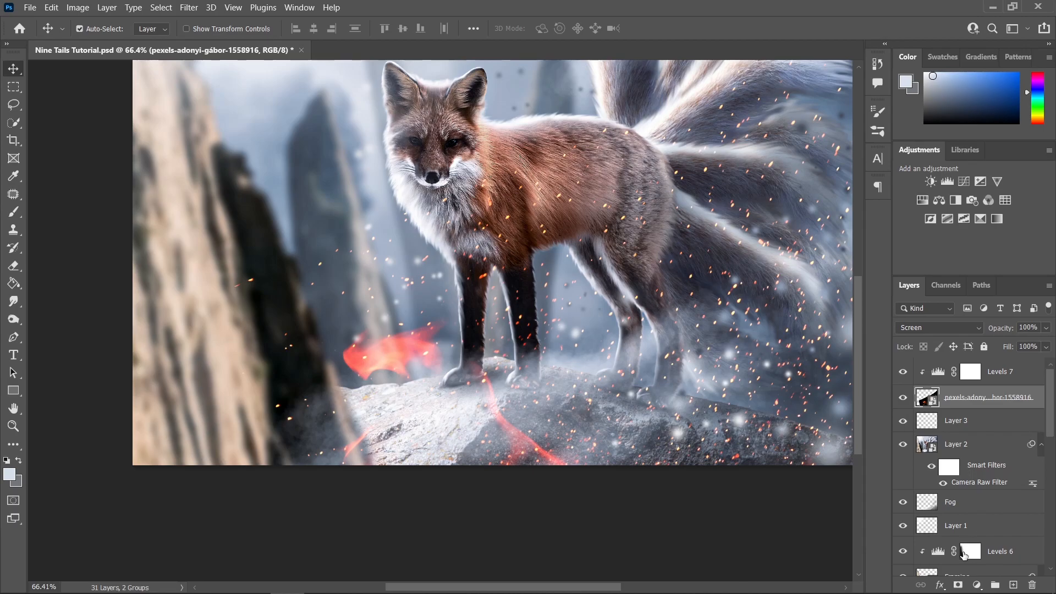
pyautogui.click(958, 585)
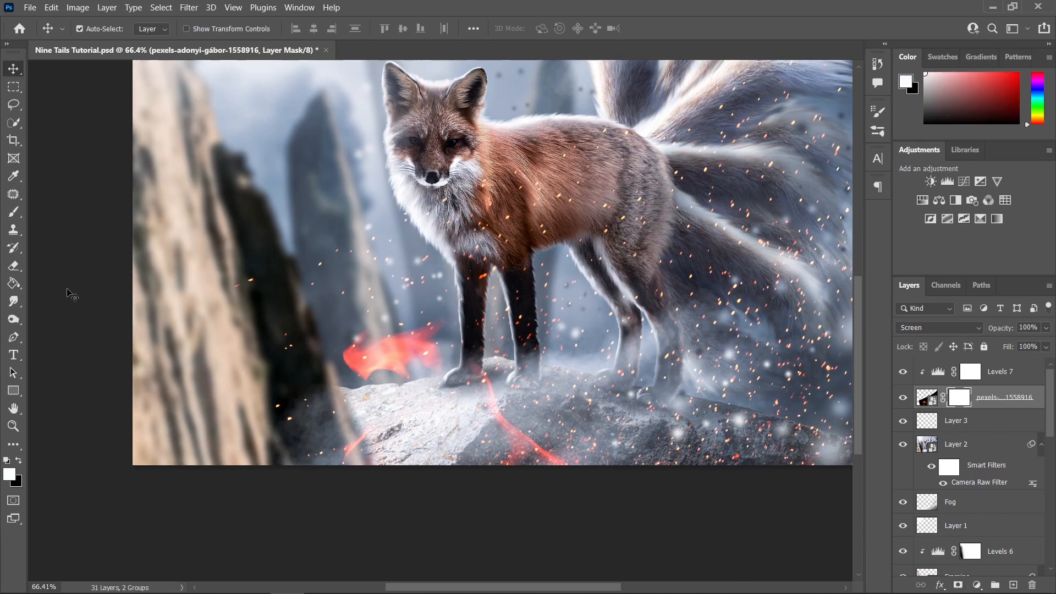
# Step: Paint black on the fire layer's mask with an enlarged soft brush to hide the red flames beside the front legs and on the rock
pyautogui.click(13, 301)
pyautogui.click(14, 213)
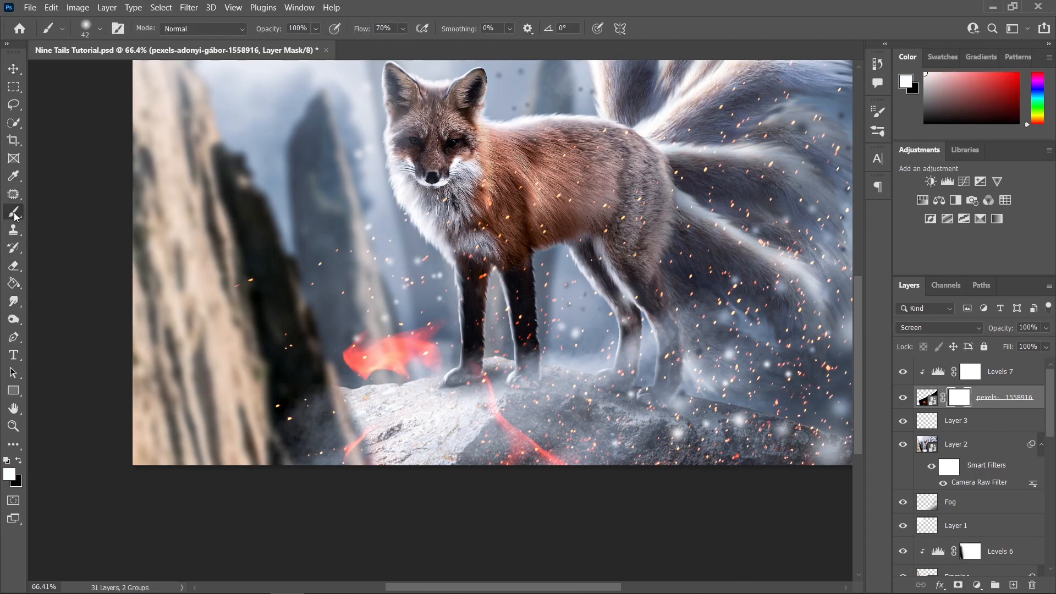
pyautogui.press('x')
pyautogui.press(']')
pyautogui.press(']')
pyautogui.press(']')
pyautogui.press(']')
pyautogui.press(']')
pyautogui.press(']')
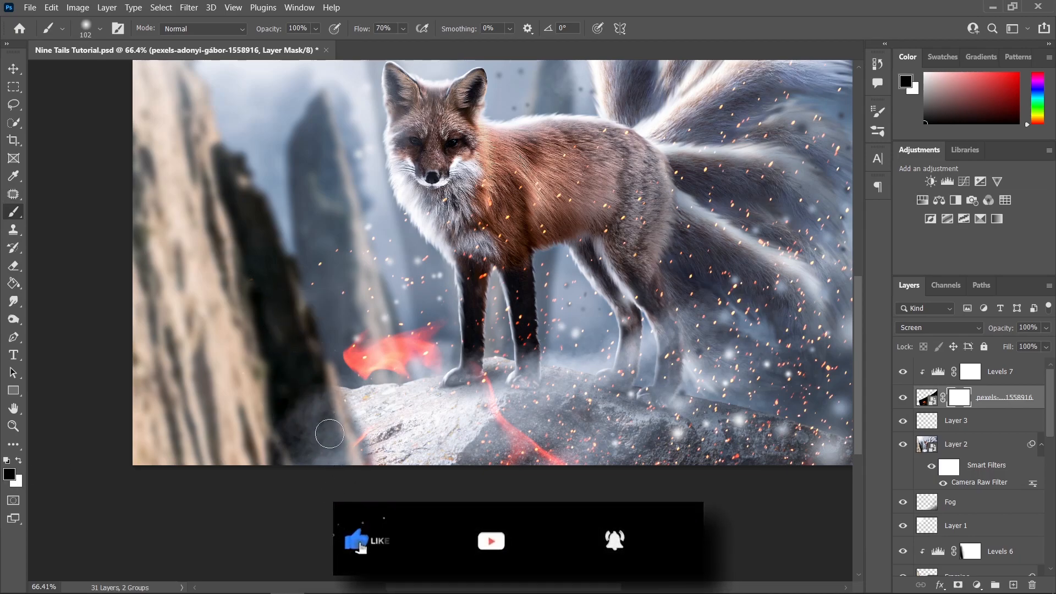
pyautogui.moveTo(432, 338); pyautogui.dragTo(361, 360)
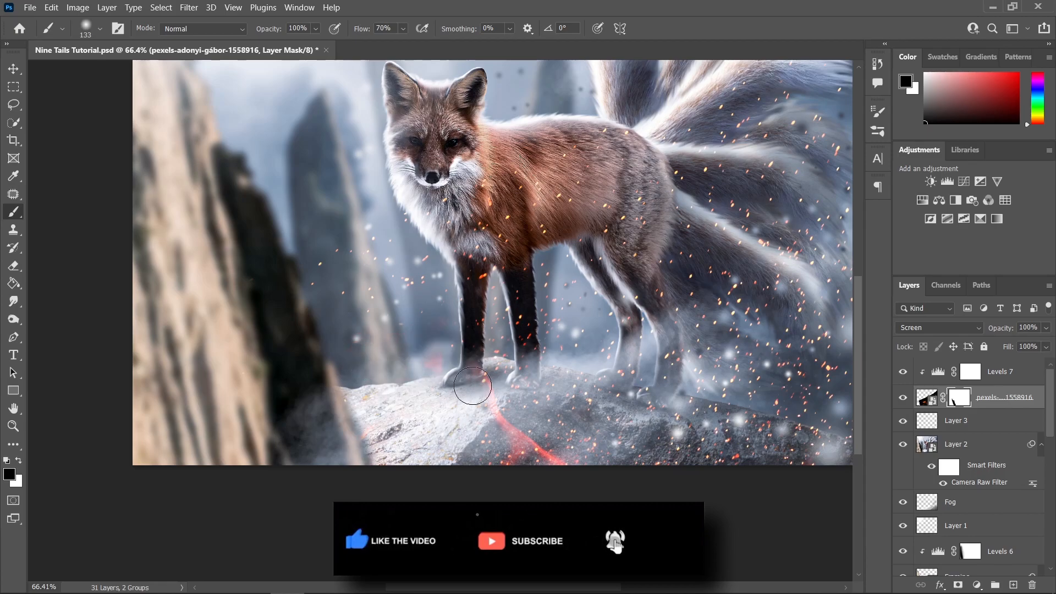
pyautogui.moveTo(487, 385); pyautogui.dragTo(542, 451)
pyautogui.moveTo(372, 300); pyautogui.dragTo(338, 280)
pyautogui.keyDown('alt'); pyautogui.rightClick(392, 483); pyautogui.keyUp('alt')
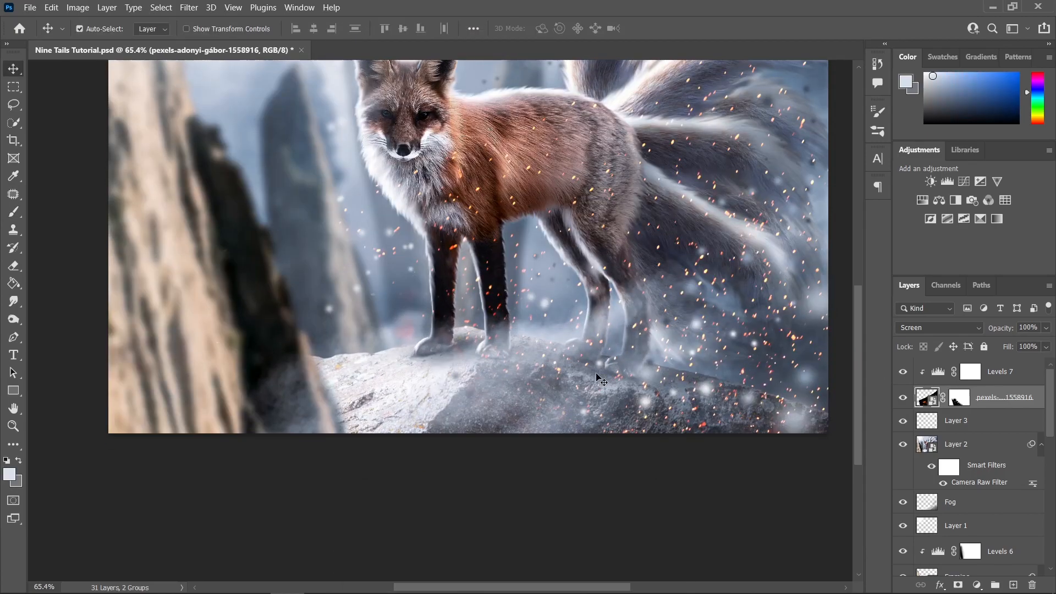
# Step: Unlink the fire photo from its mask and warp its left edge outward and down below the foreground cliff
pyautogui.moveTo(597, 377); pyautogui.dragTo(726, 391)
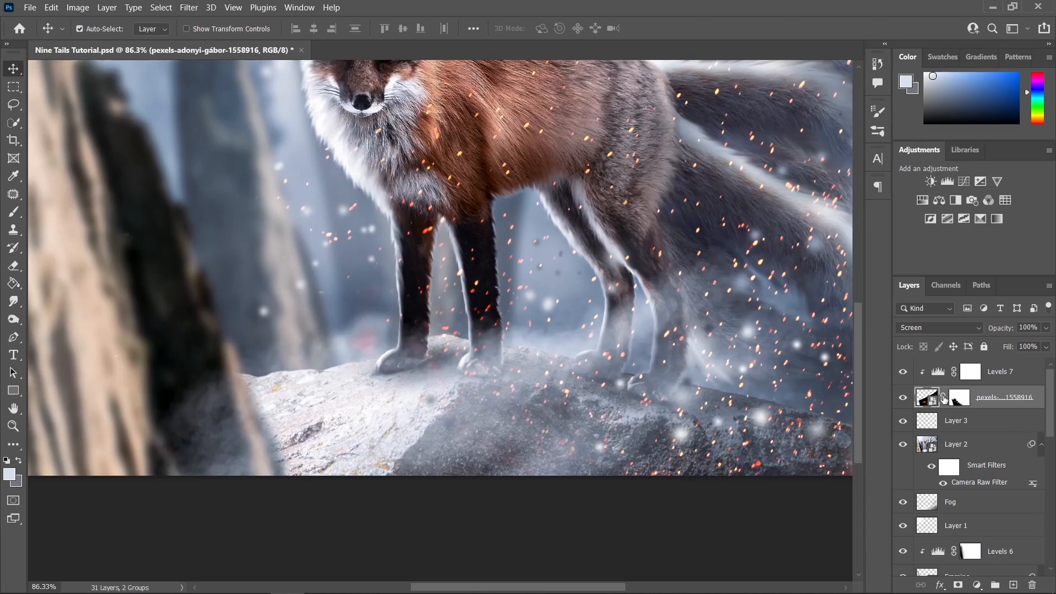
pyautogui.moveTo(680, 276); pyautogui.dragTo(666, 313)
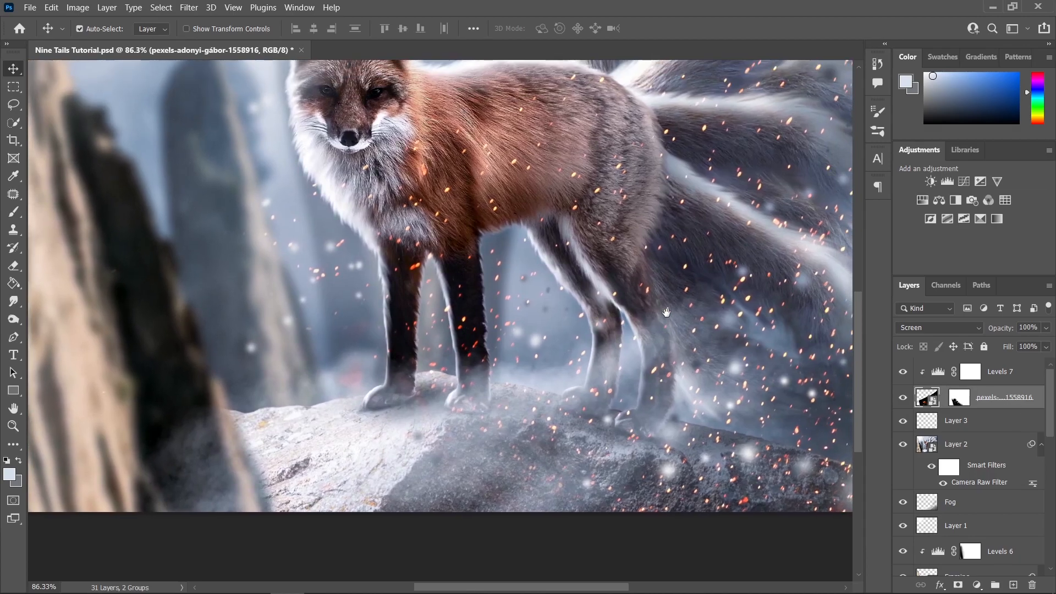
pyautogui.hotkey('ctrl', 't')
pyautogui.click(616, 28)
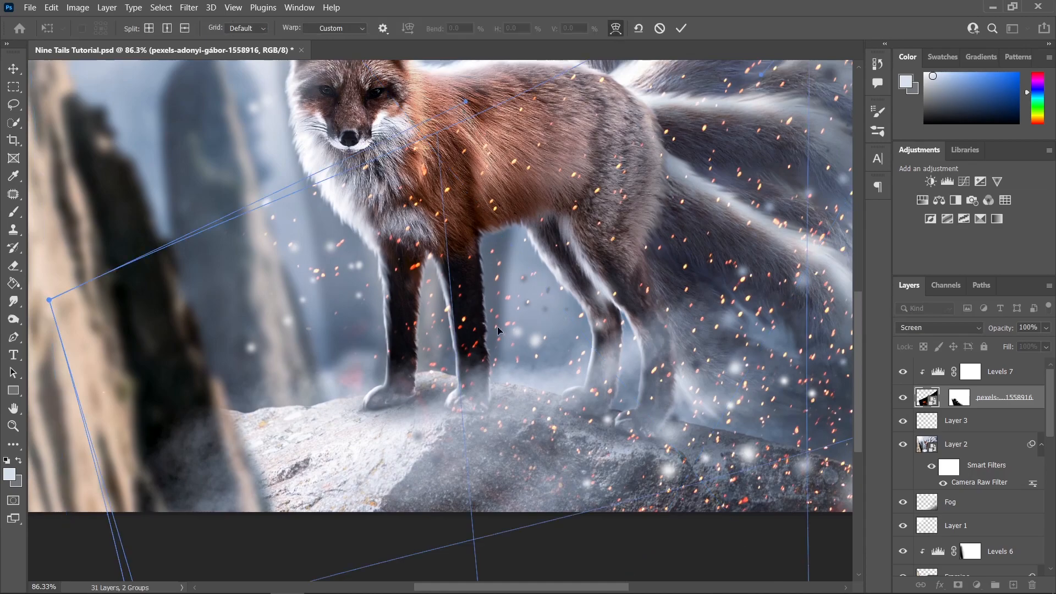
pyautogui.scroll(-4, 495, 324)
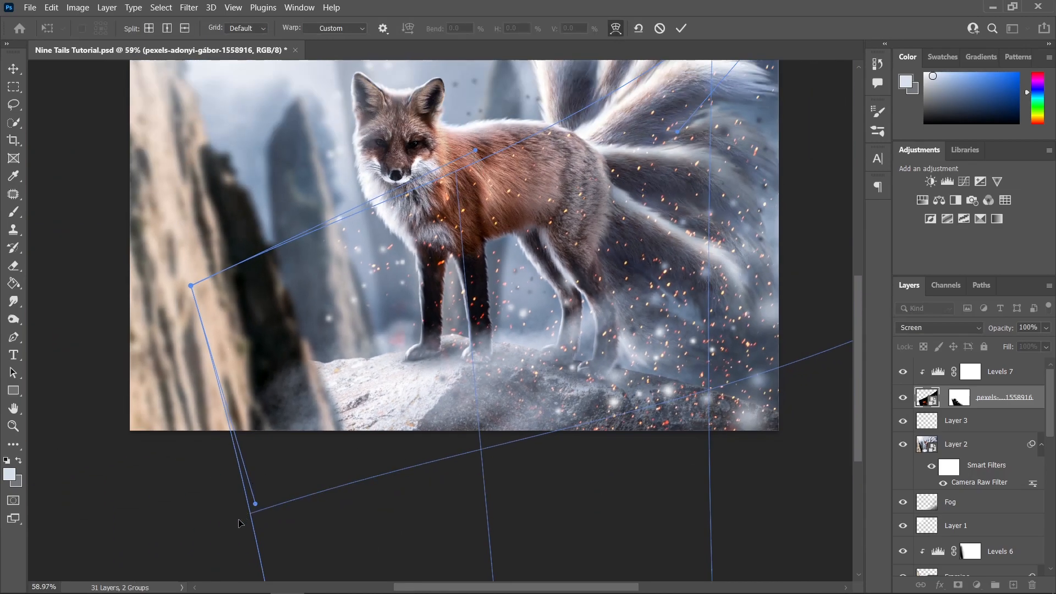
pyautogui.moveTo(255, 504); pyautogui.dragTo(168, 569)
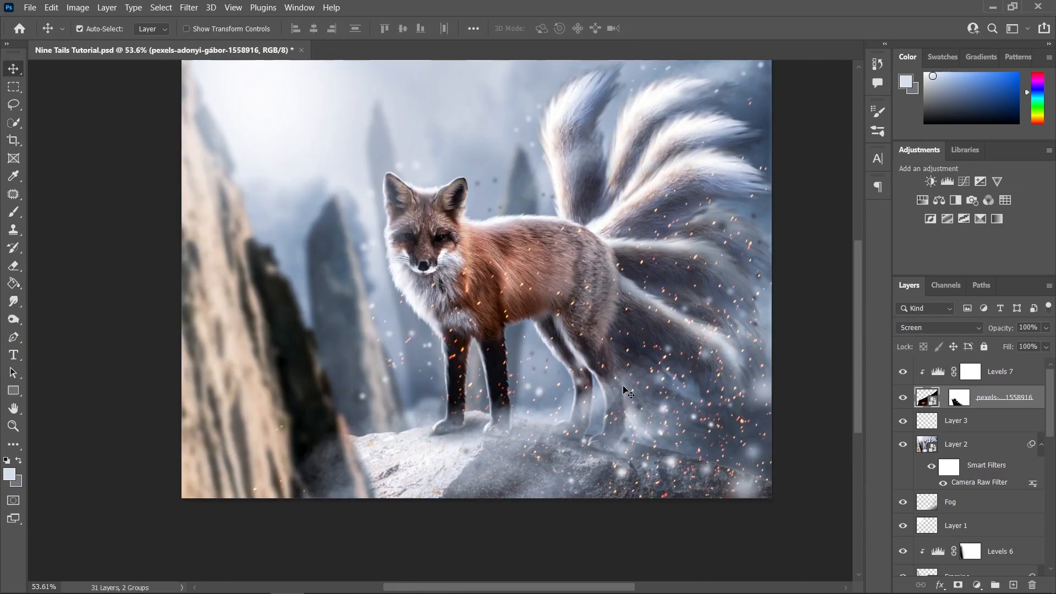
pyautogui.scroll(-1, 610, 389)
# Step: Relink the fire layer's mask and paint black on it to hide the sparks over the fox's chest and front legs
pyautogui.click(960, 402)
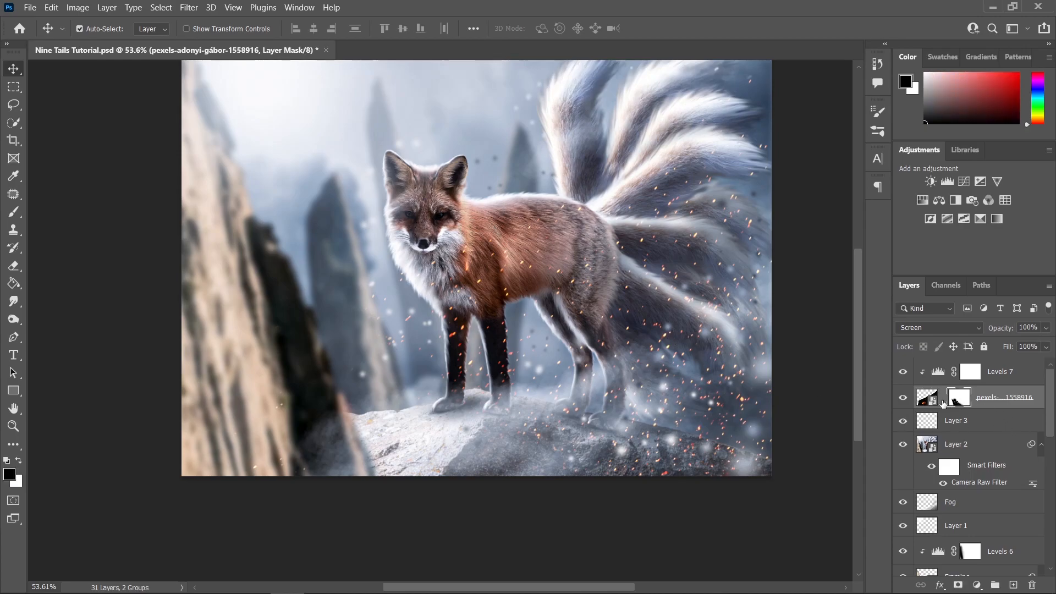
pyautogui.scroll(2, 498, 300)
pyautogui.press('b')
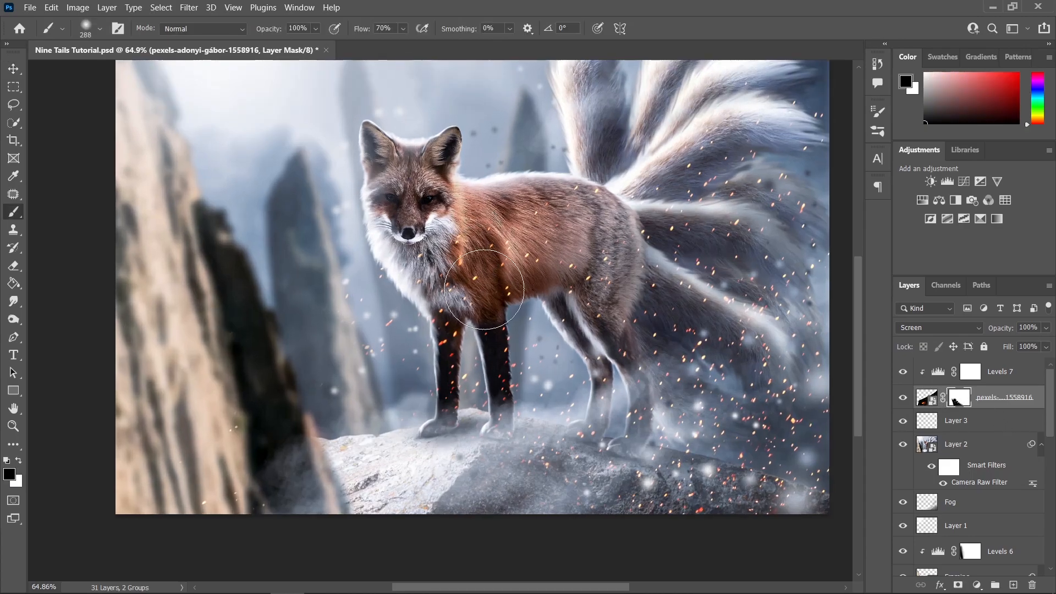
pyautogui.moveTo(438, 302)
pyautogui.mouseDown()
pyautogui.moveTo(451, 260)
pyautogui.moveTo(434, 263)
pyautogui.moveTo(452, 303)
pyautogui.mouseUp()
pyautogui.moveTo(459, 343); pyautogui.dragTo(452, 378)
pyautogui.moveTo(399, 295)
pyautogui.mouseDown()
pyautogui.moveTo(401, 325)
pyautogui.moveTo(432, 377)
pyautogui.moveTo(503, 419)
pyautogui.mouseUp()
pyautogui.scroll(-1, 577, 367)
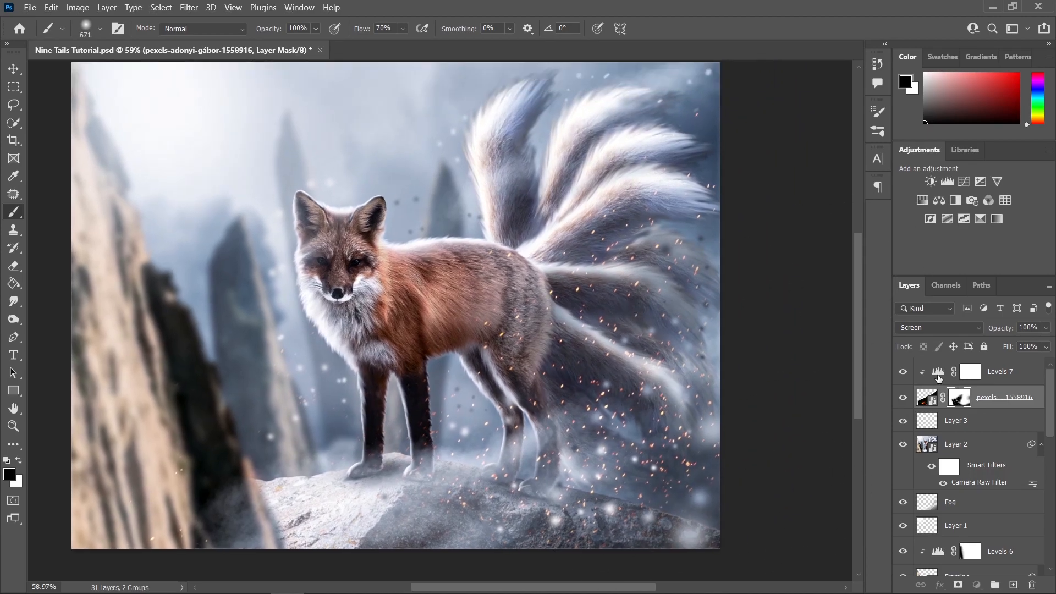
# Step: Open the settings of the Levels adjustment clipped to the fire layer
pyautogui.doubleClick(939, 378)
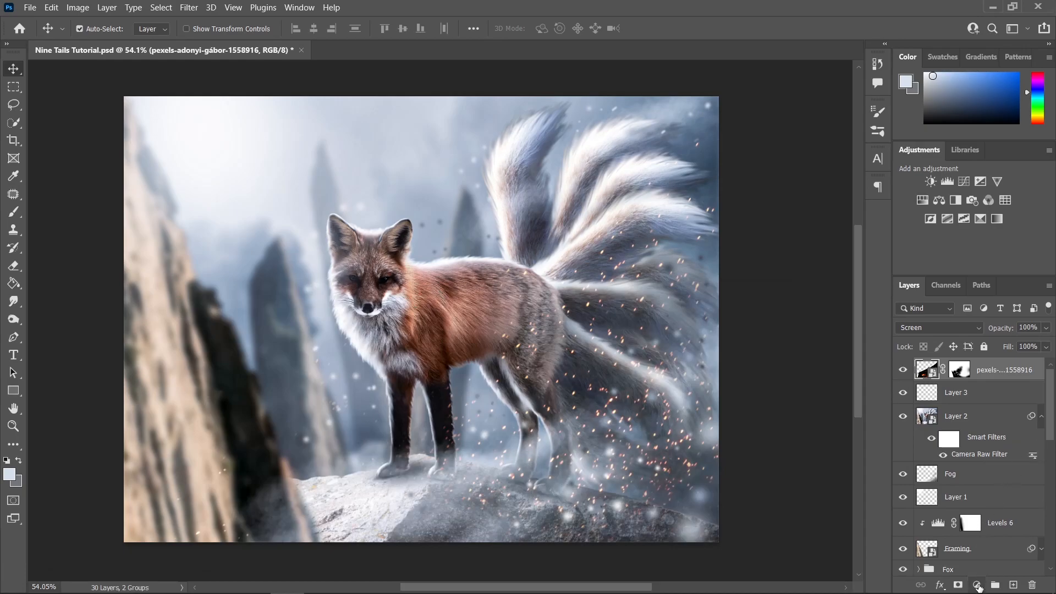
# Step: Add a Color Lookup adjustment above the fire layer and apply the Candlelight.CUBE 3D LUT
pyautogui.click(977, 586)
pyautogui.click(982, 512)
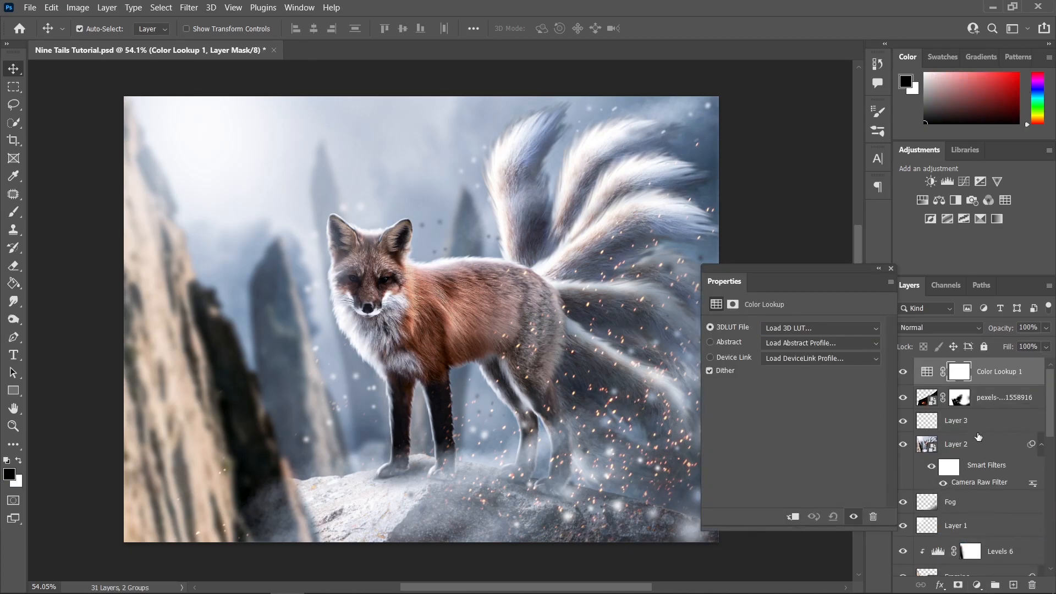
pyautogui.click(793, 328)
pyautogui.click(801, 46)
pyautogui.click(796, 329)
pyautogui.click(805, 92)
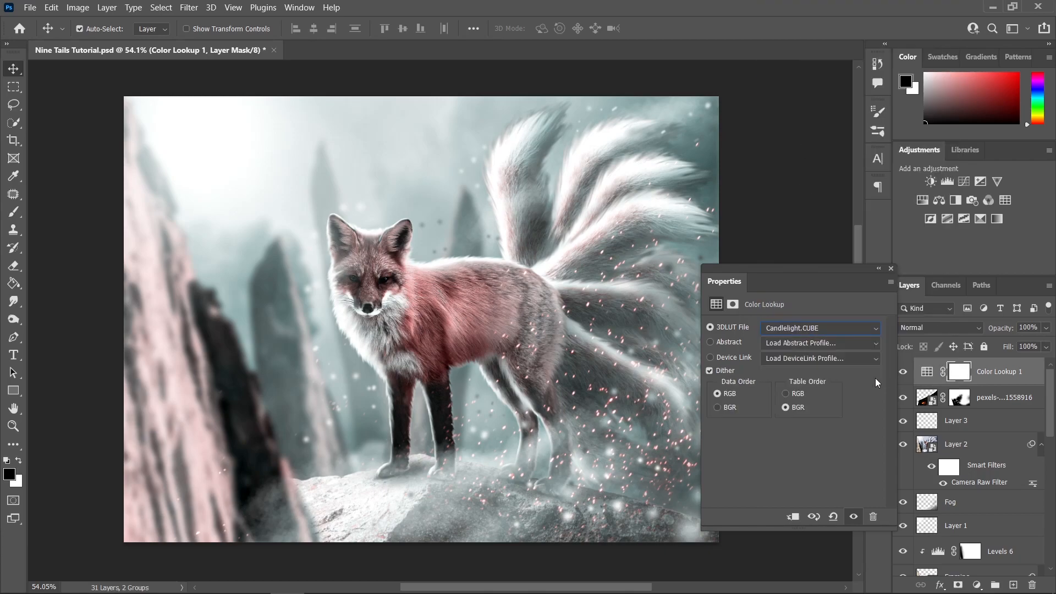
# Step: Try the Fuji F125 Kodak 2393 (by Adobe).cube LUT on the Color Lookup adjustment and settle on the FallColors.look 3D LUT
pyautogui.click(815, 327)
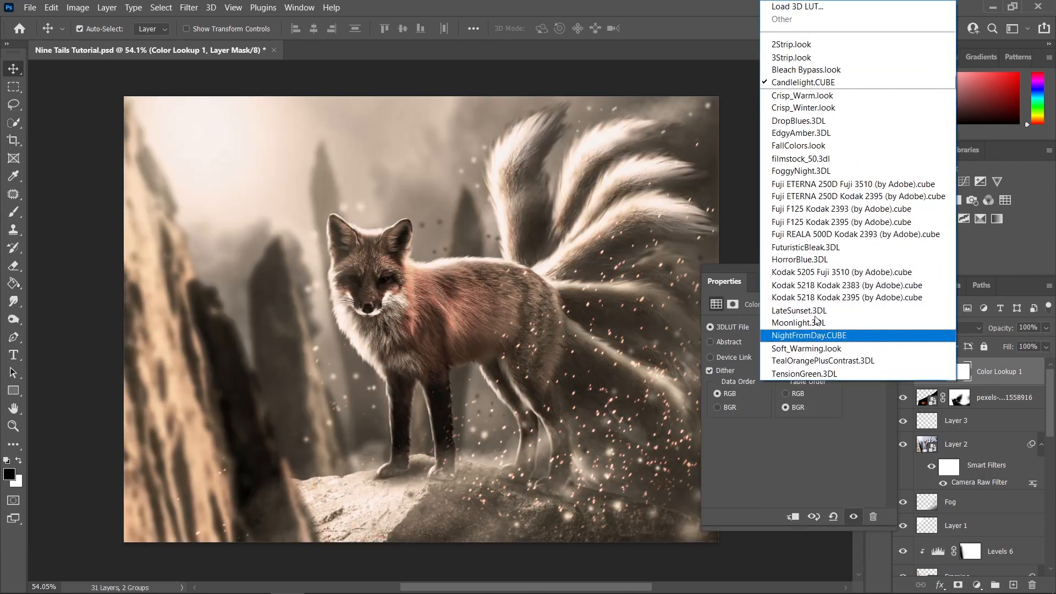
pyautogui.click(798, 211)
pyautogui.click(801, 329)
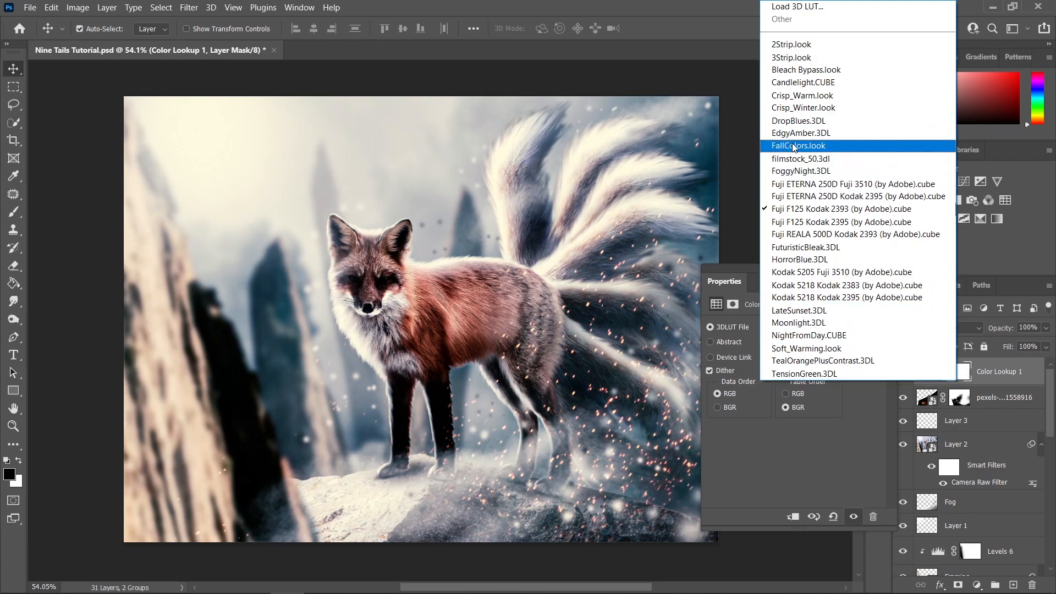
pyautogui.click(798, 146)
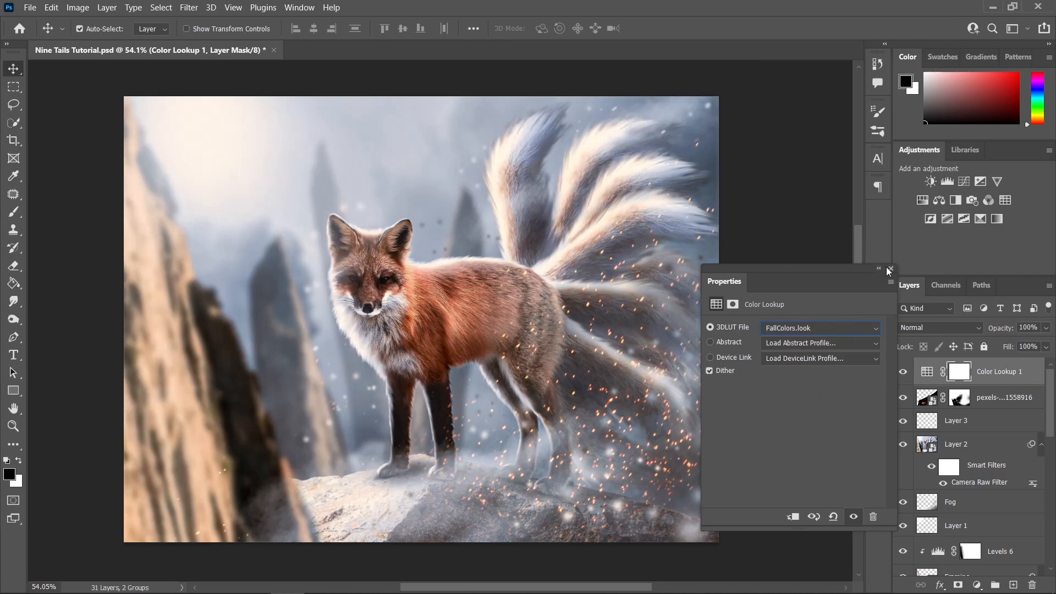
pyautogui.click(890, 270)
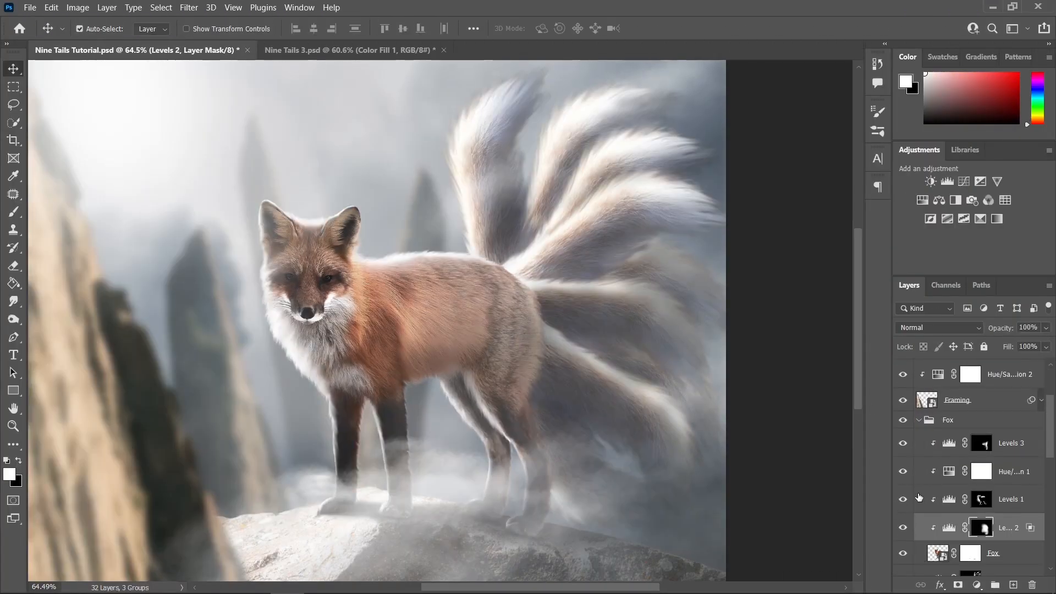
# Step: Paint white with a soft brush at 17% flow on the Levels 4 mask over the fox's lower tails
pyautogui.press('b')
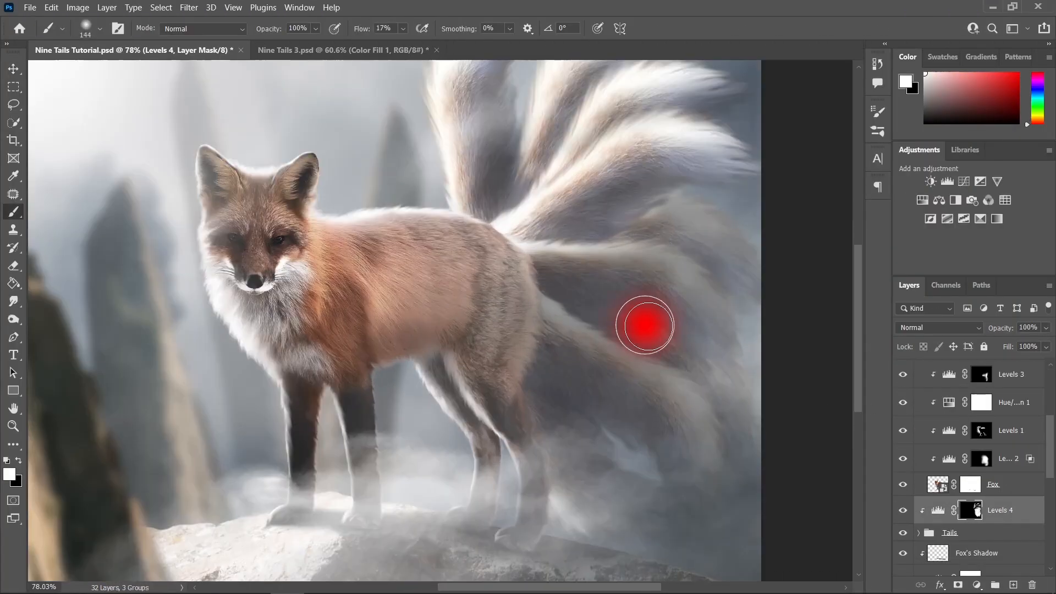
pyautogui.moveTo(641, 326); pyautogui.dragTo(715, 248)
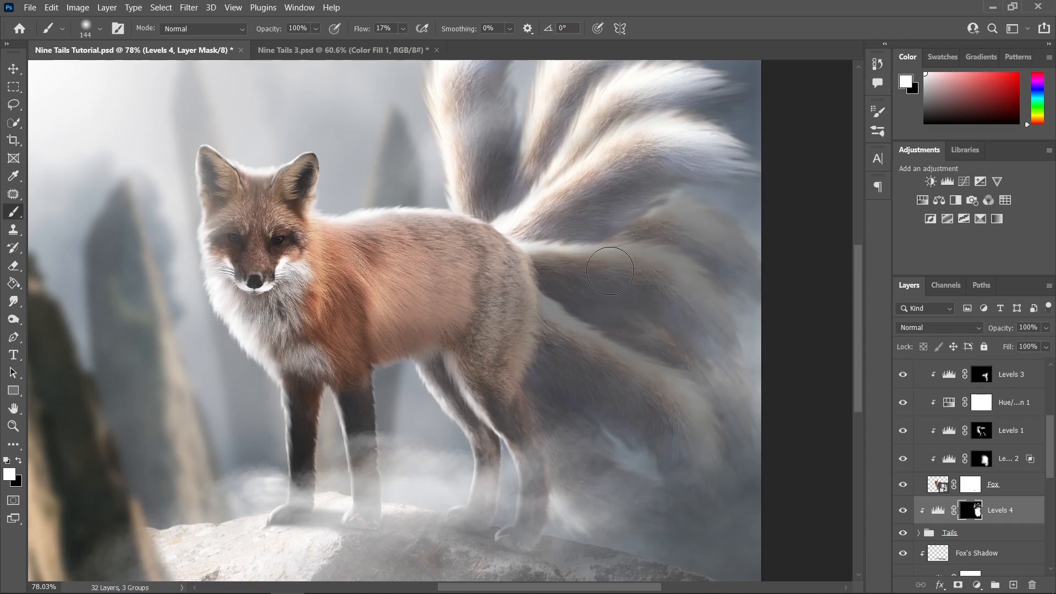
pyautogui.scroll(-3, 754, 331)
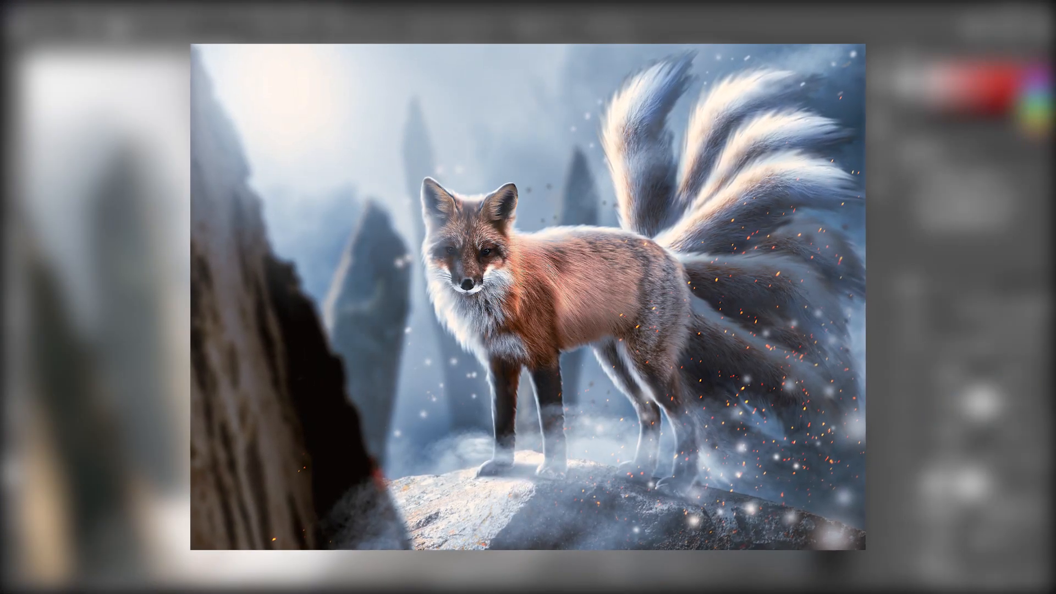